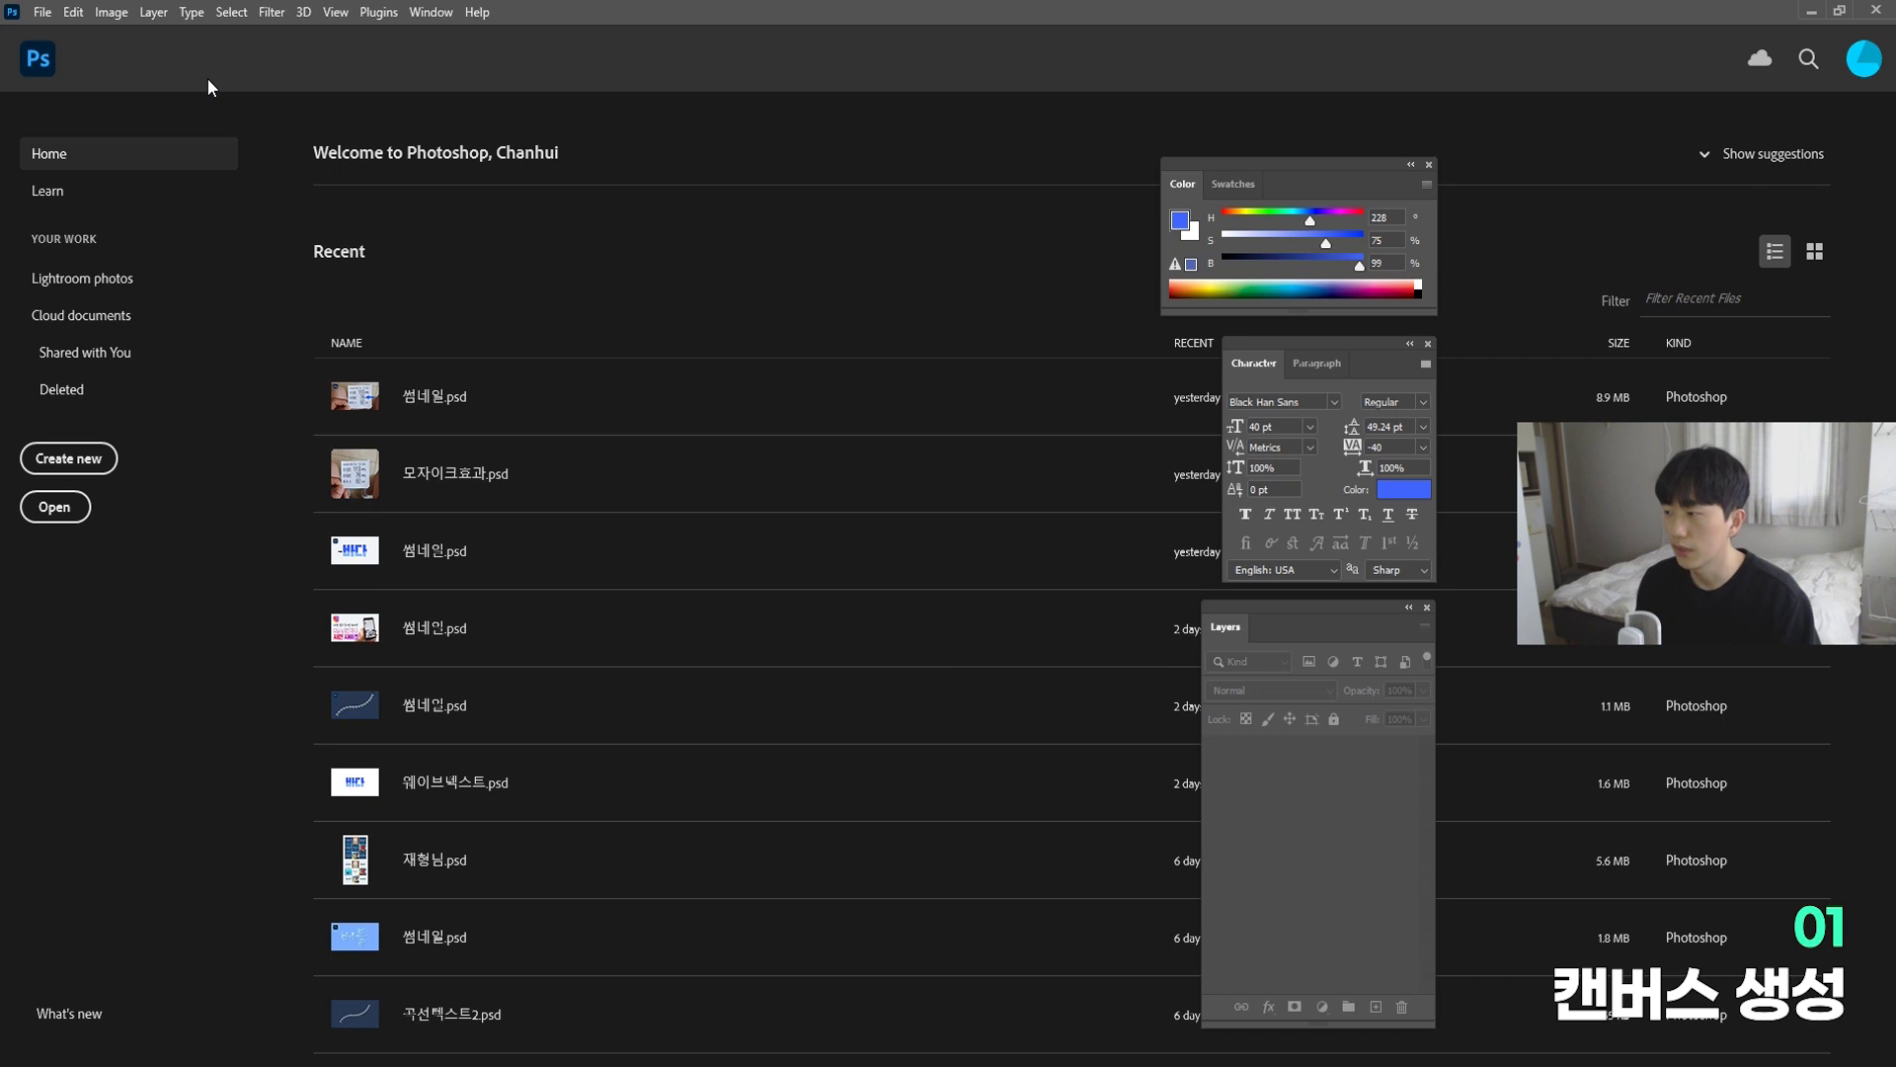
# Step: Create a new document 1080 pixels wide and 1350 pixels high at 72 pixels/inch with artboards enabled
pyautogui.click(44, 13)
pyautogui.click(64, 32)
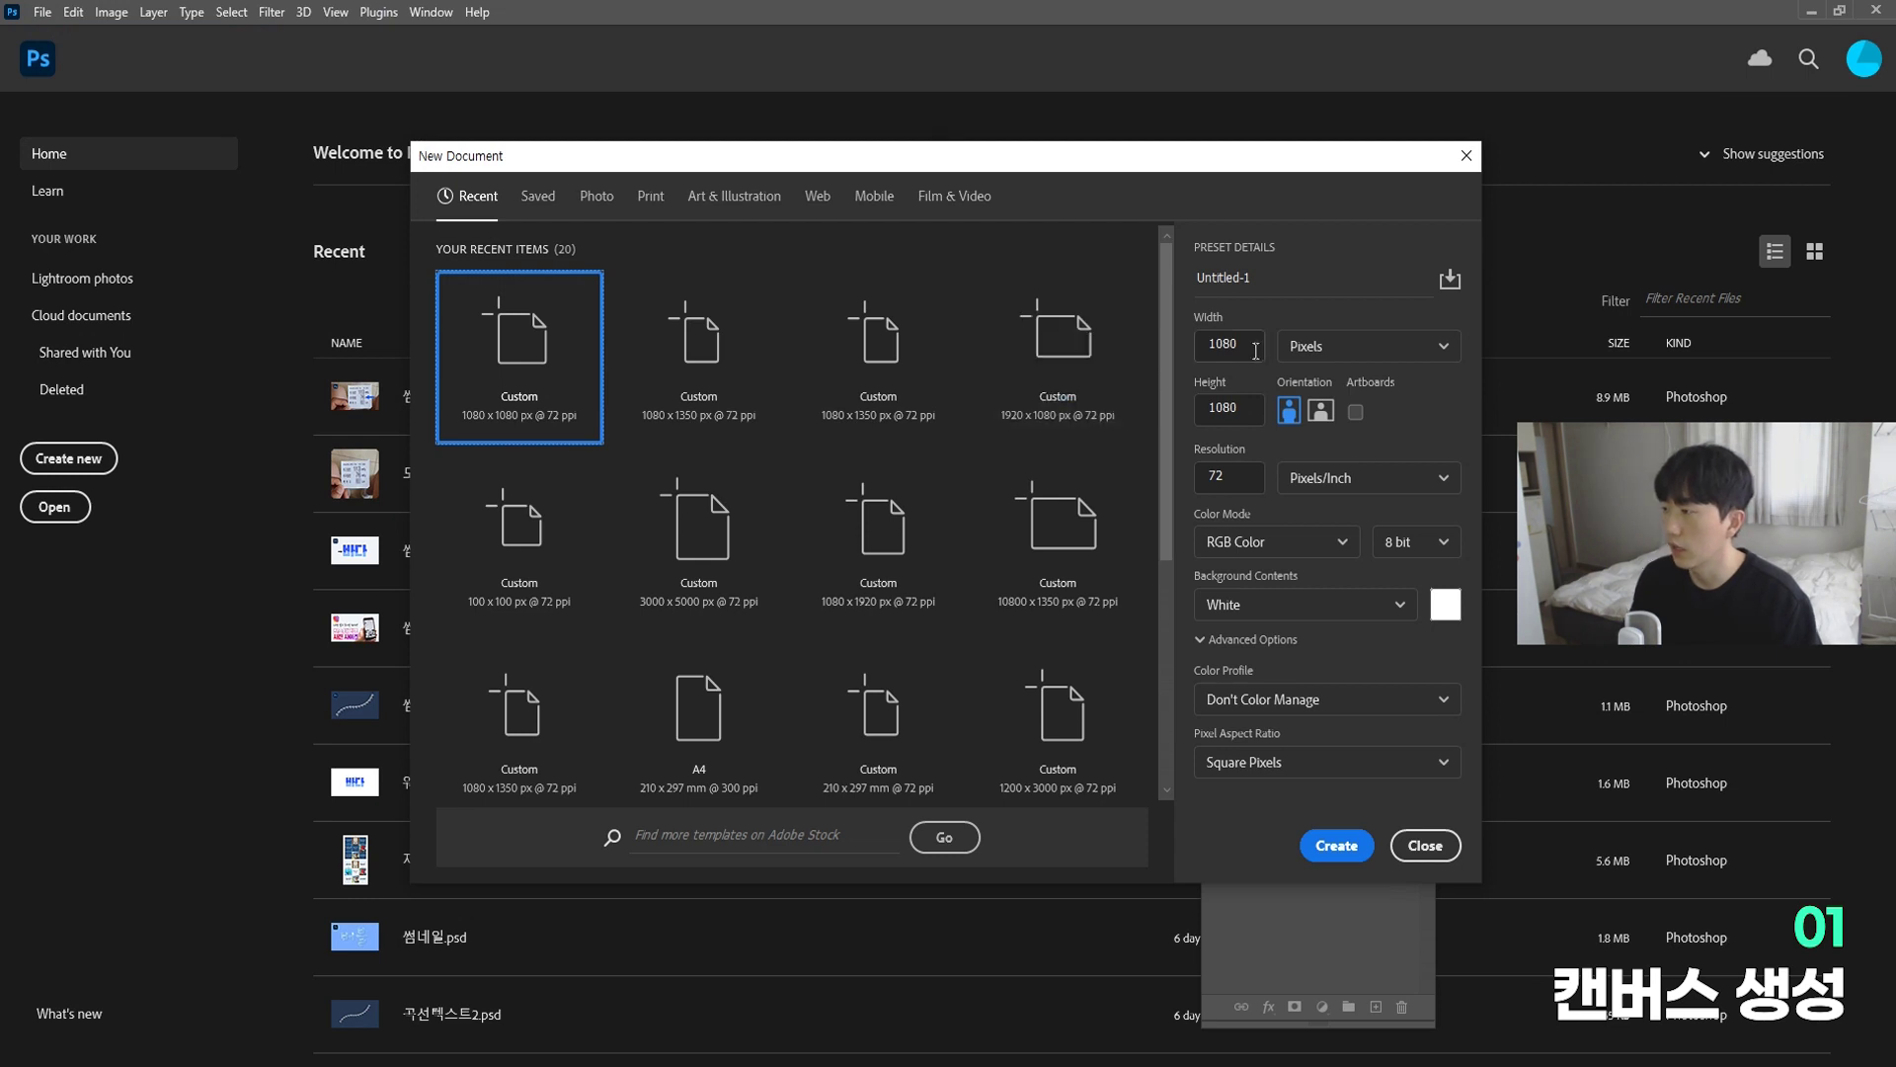
pyautogui.press('Tab')
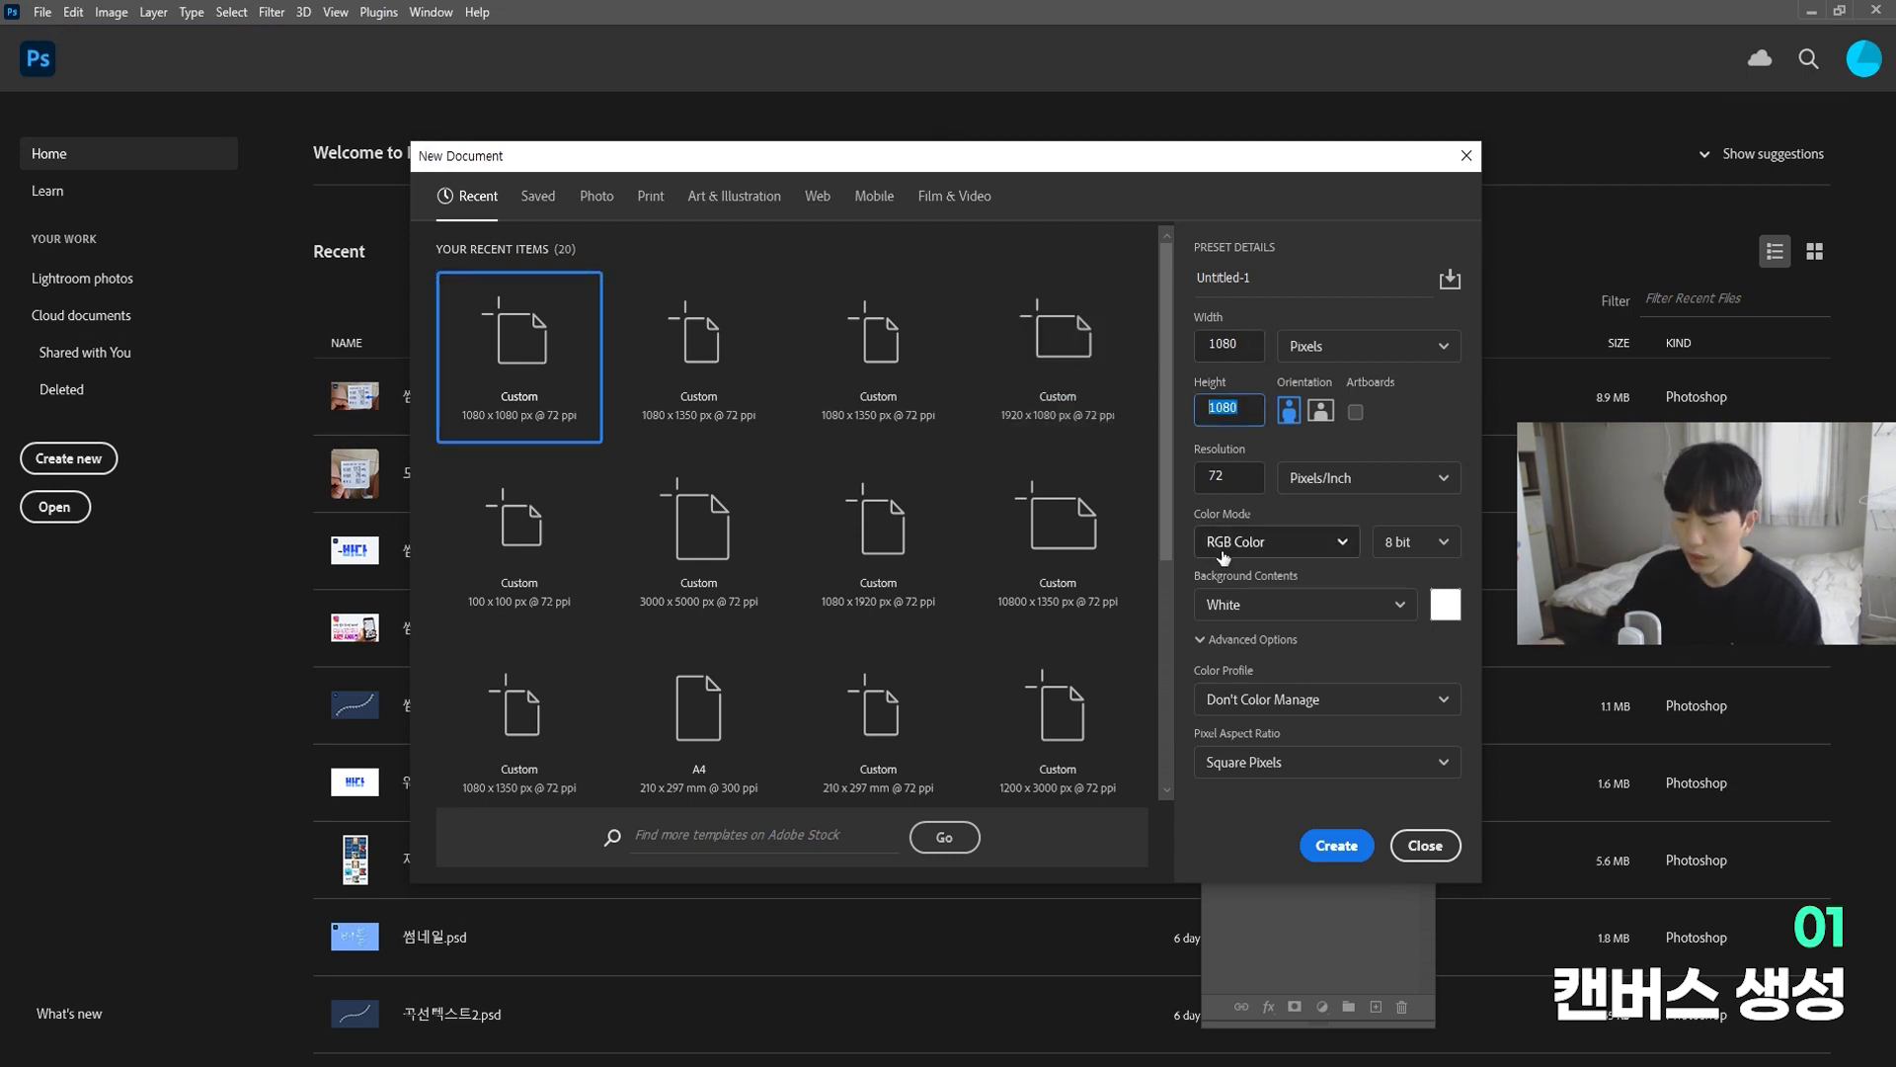
pyautogui.write('1350')
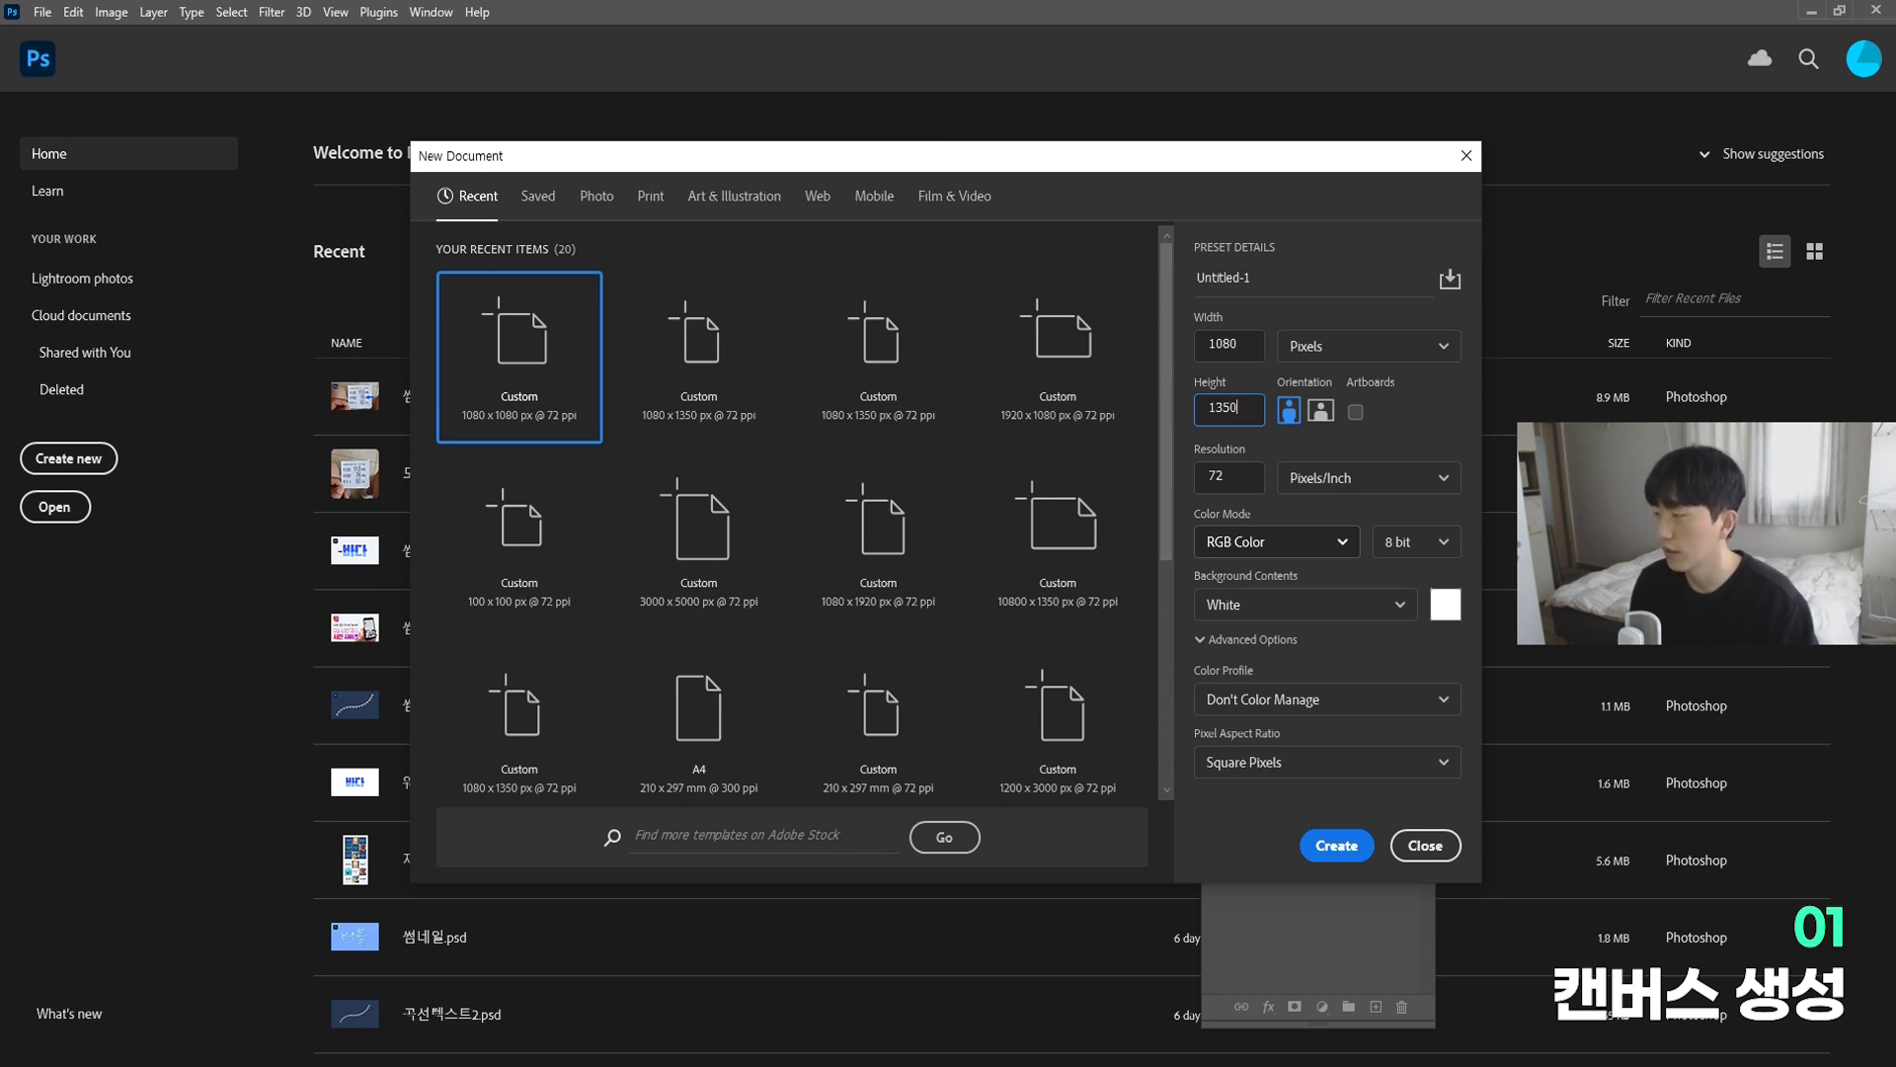
pyautogui.click(1355, 411)
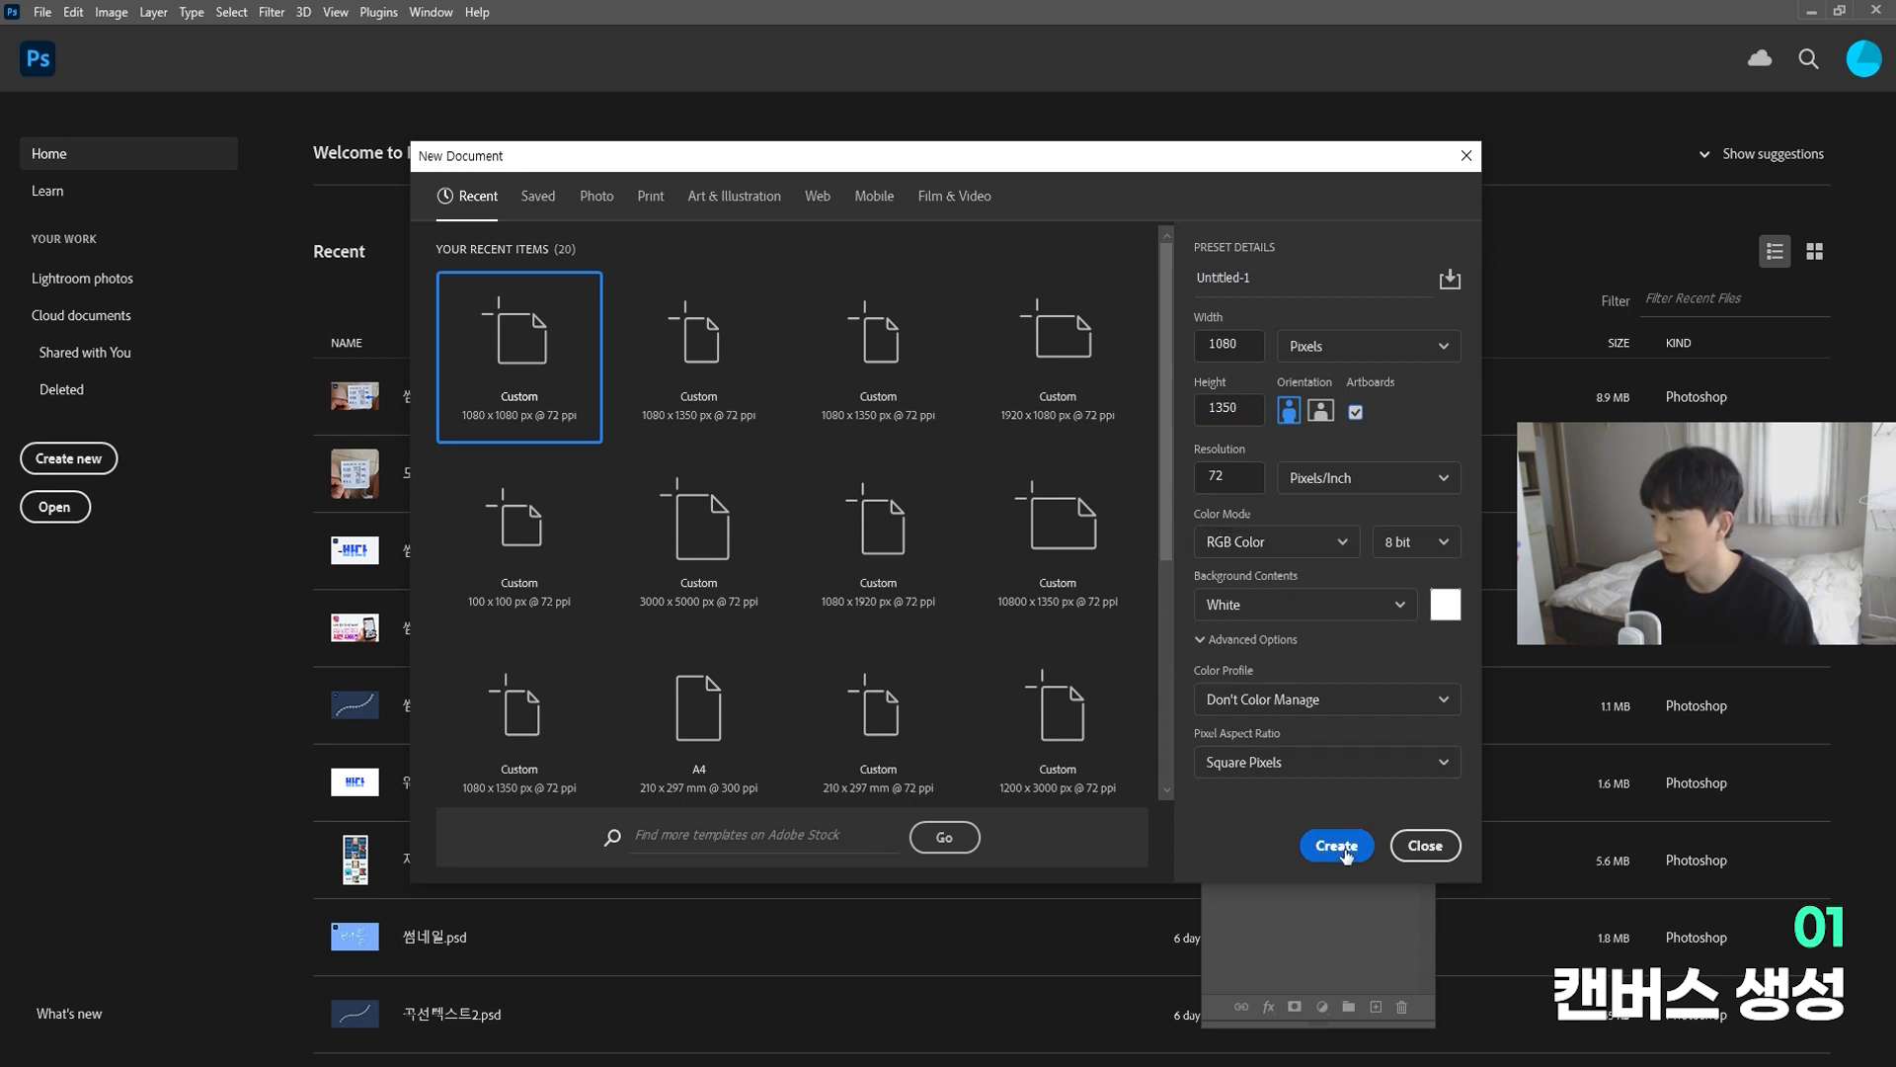
pyautogui.click(1345, 849)
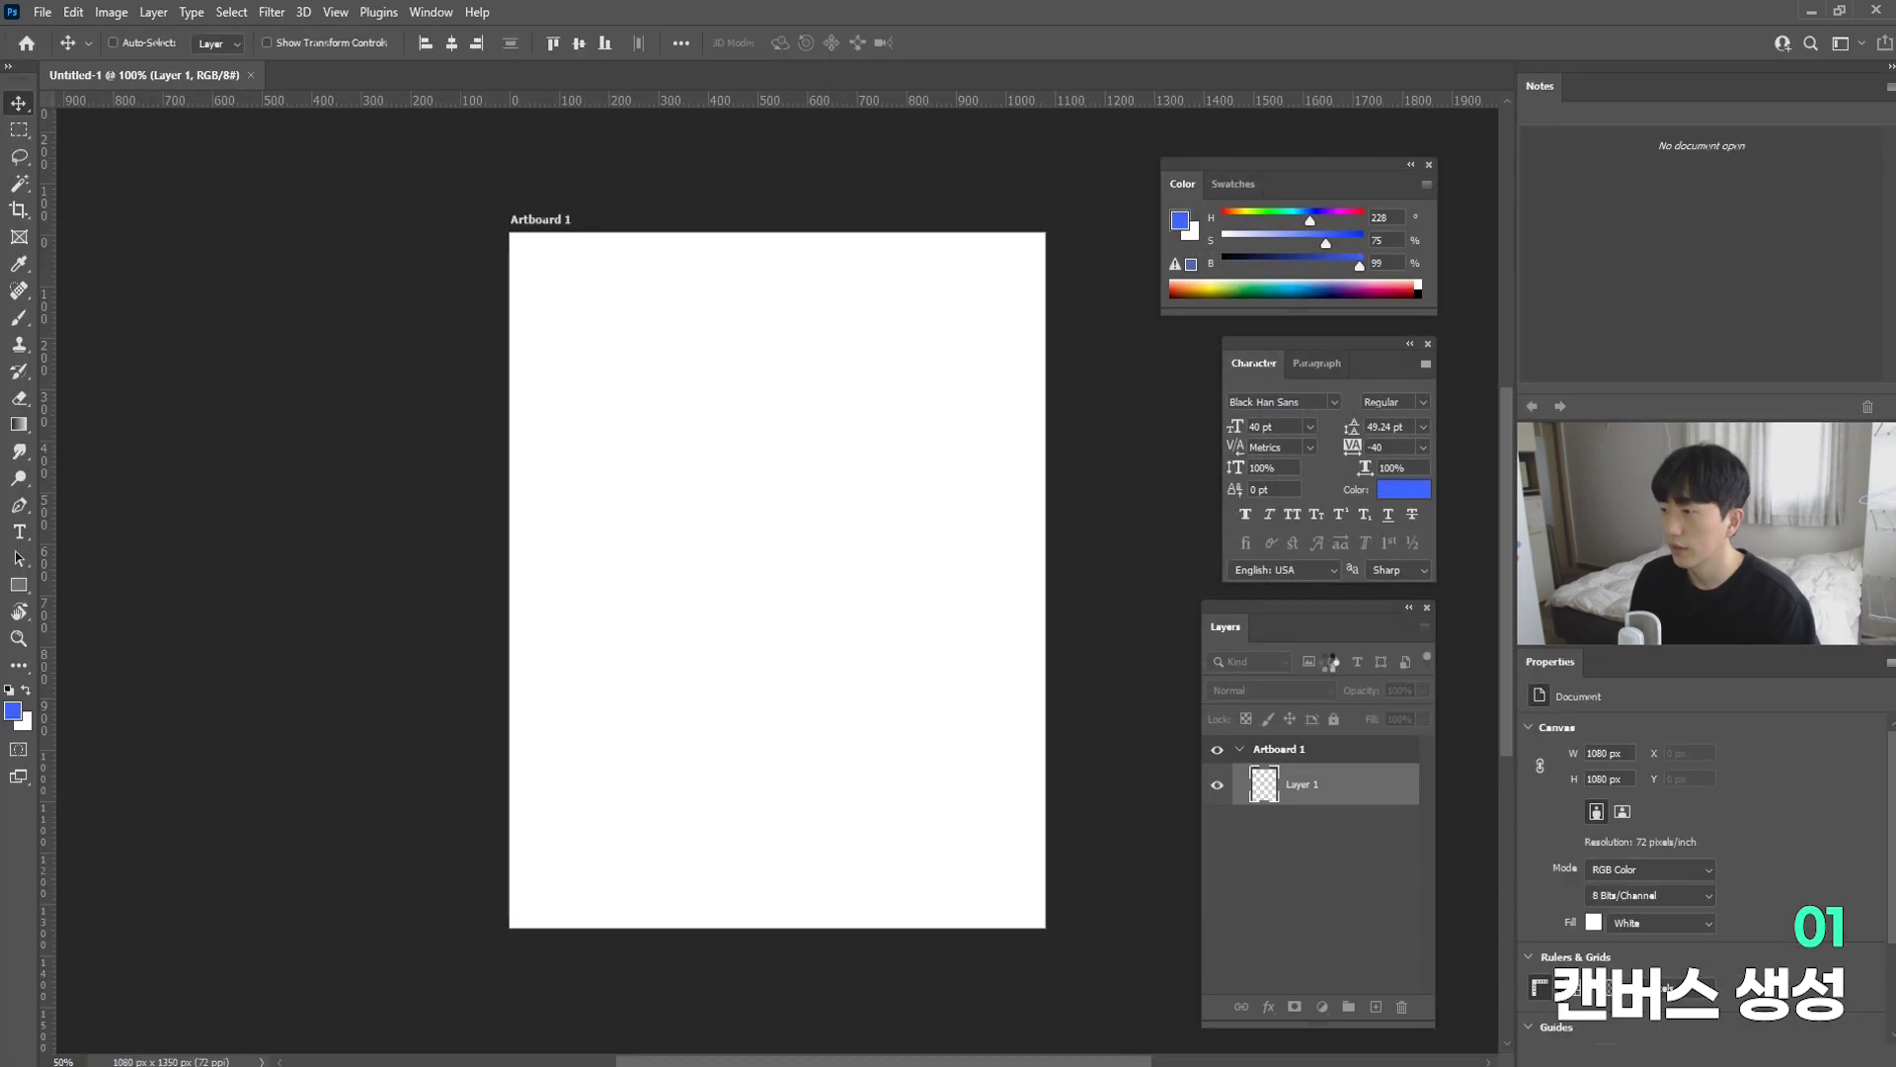
# Step: Add two more 1080 × 1350 px artboards in a row beside Artboard 1
pyautogui.hscroll(3, 869, 580)
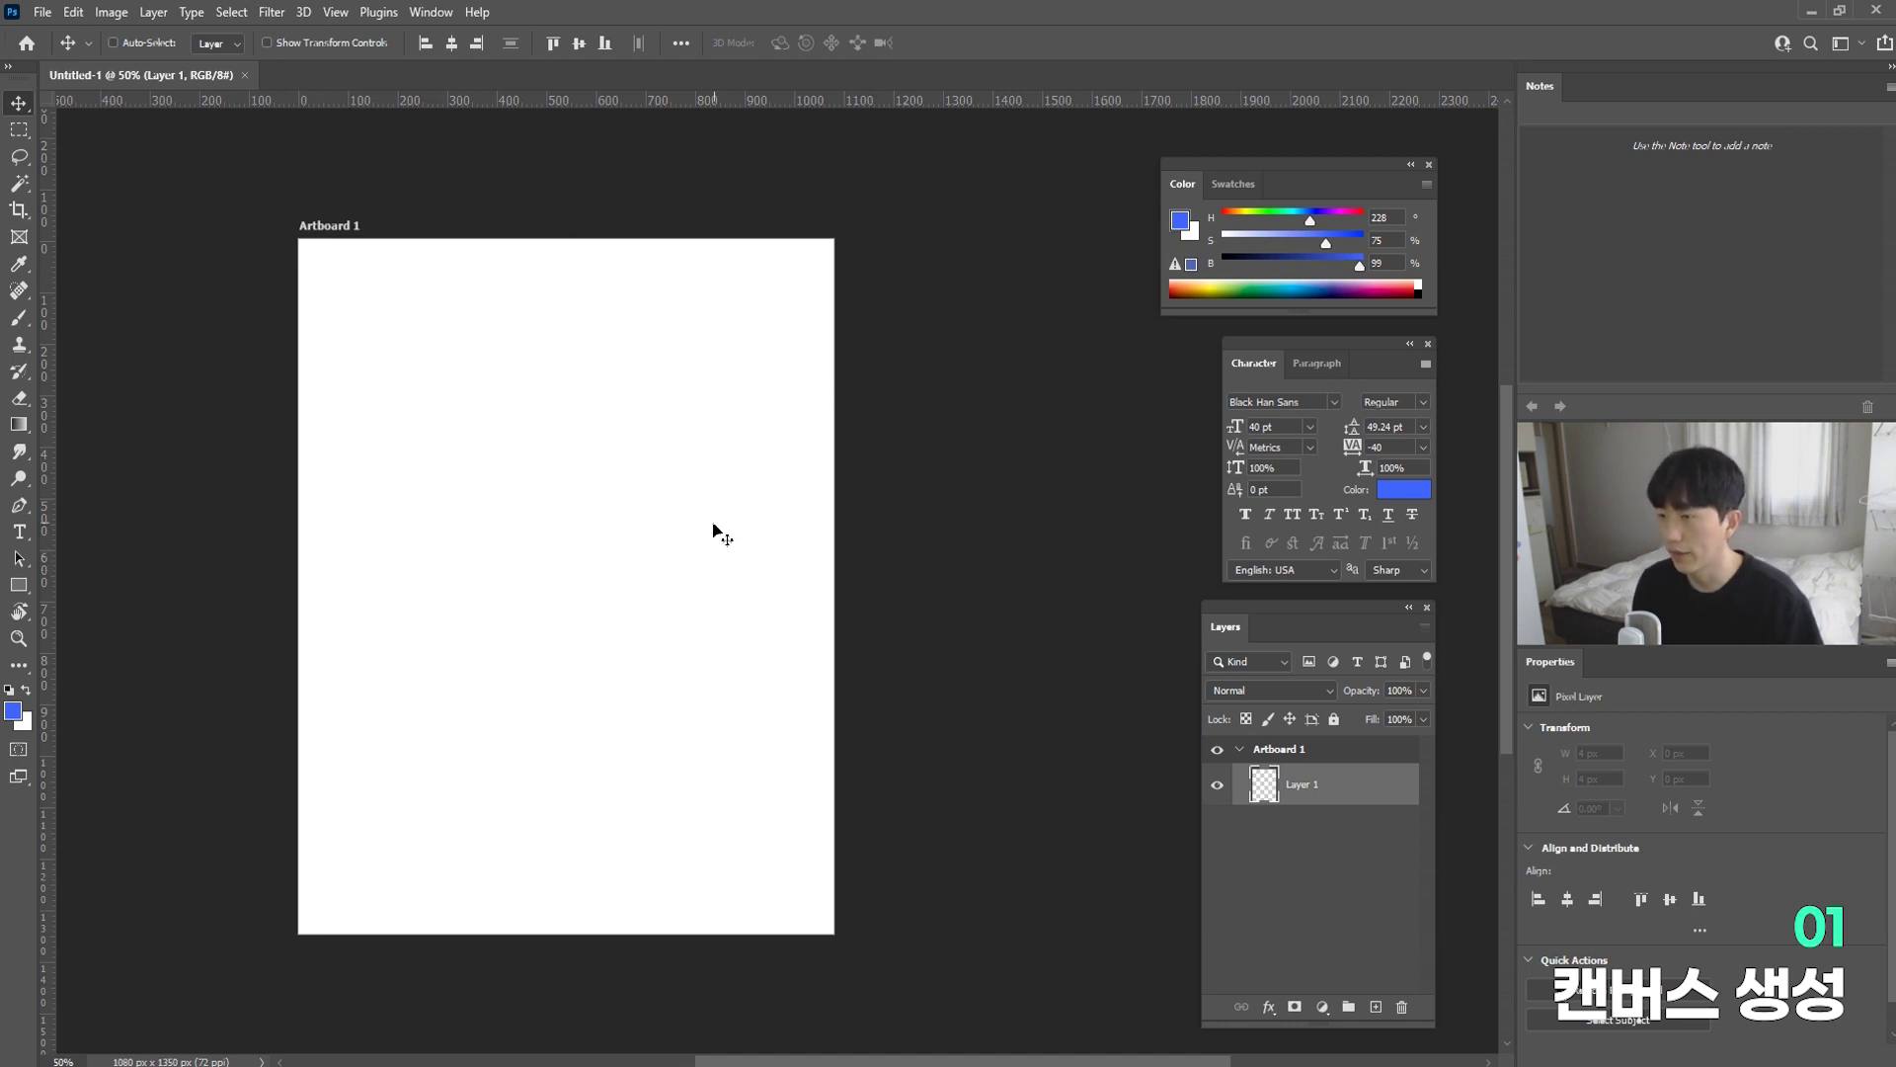
pyautogui.click(346, 233)
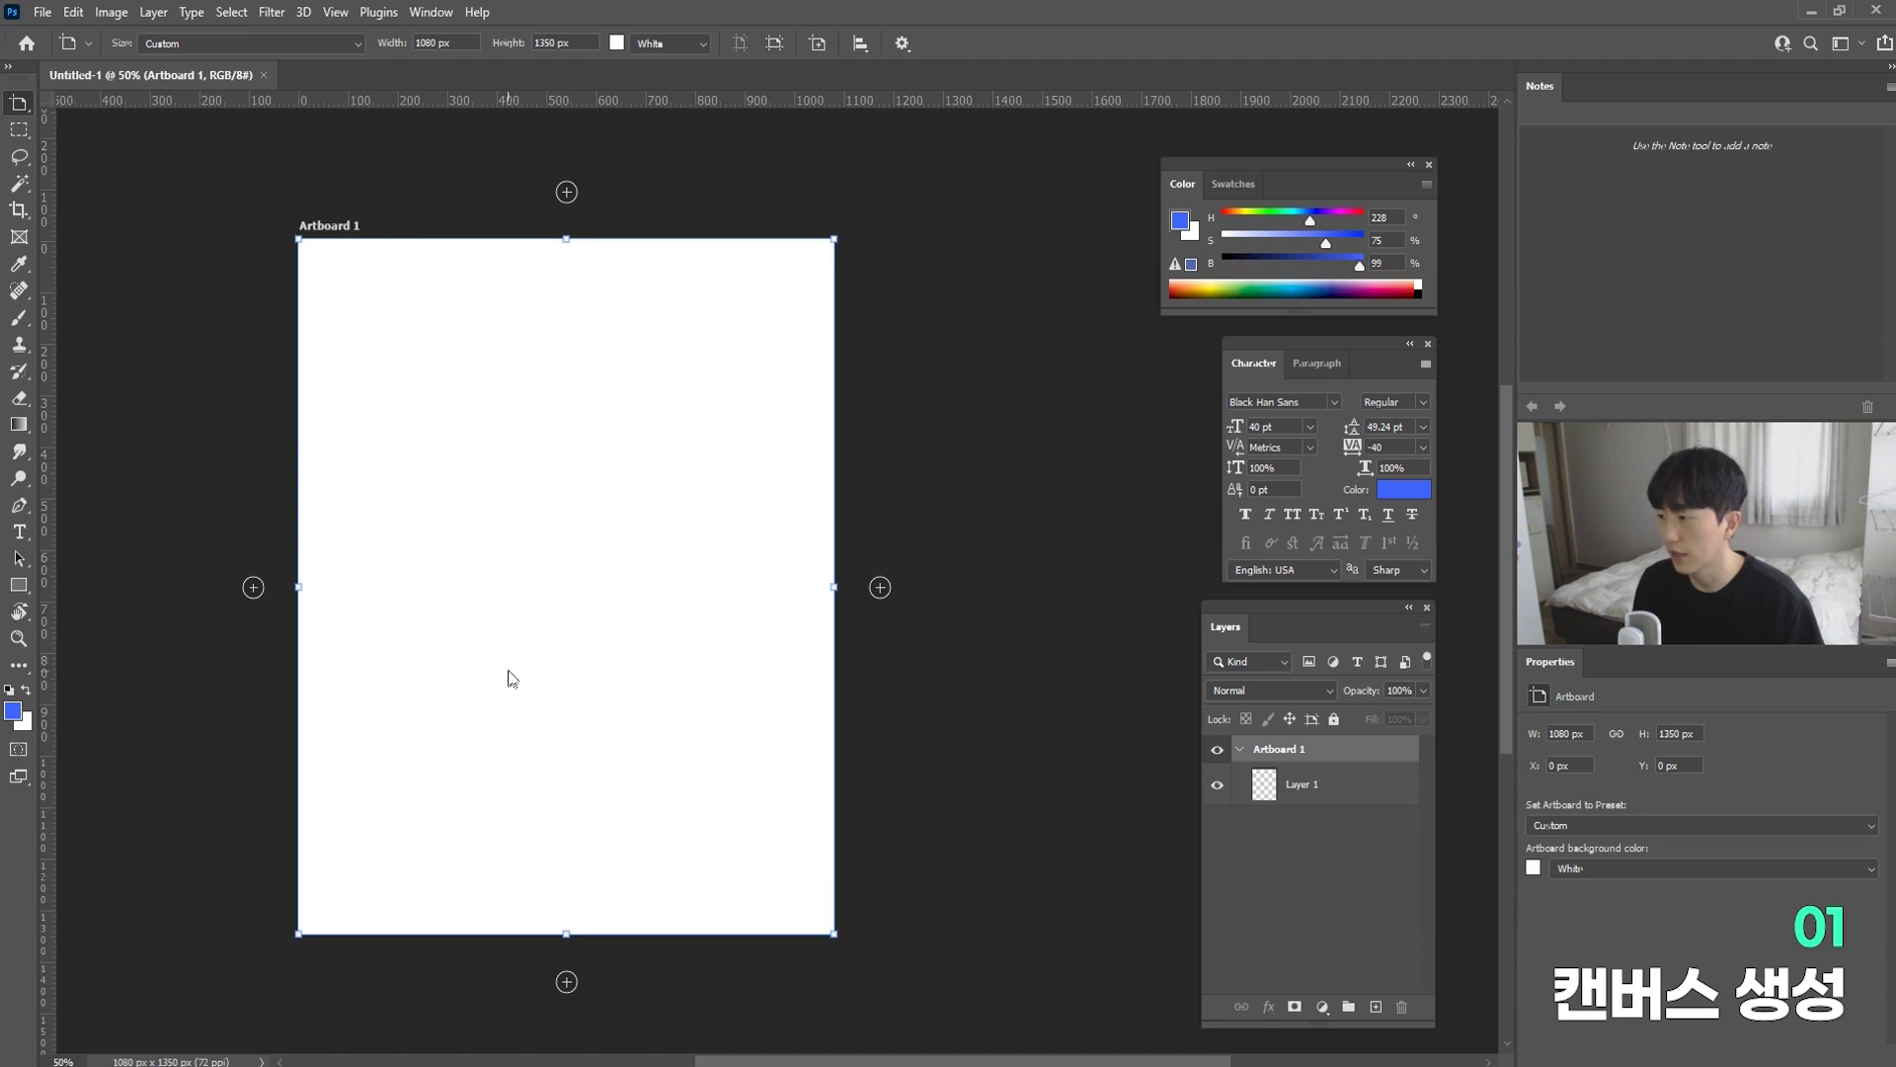
pyautogui.scroll(-2, 428, 685)
pyautogui.click(769, 595)
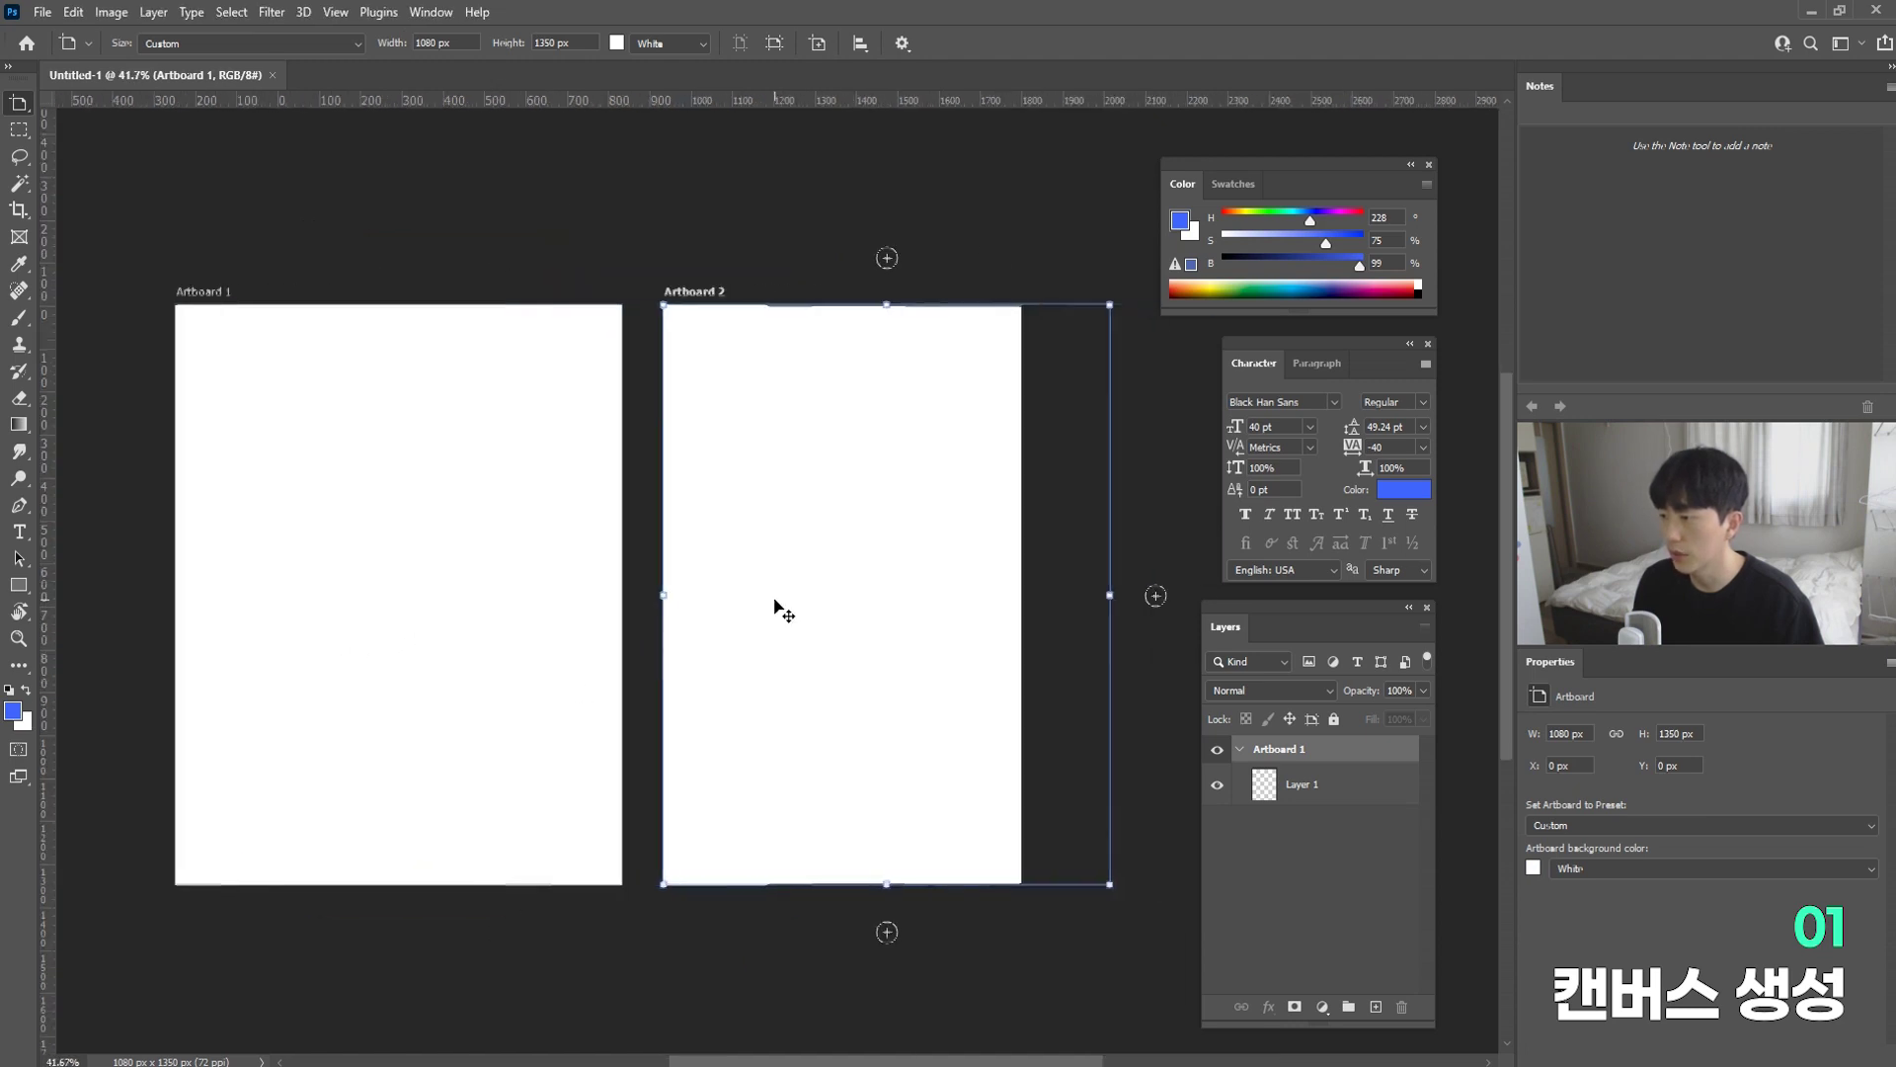
pyautogui.click(773, 605)
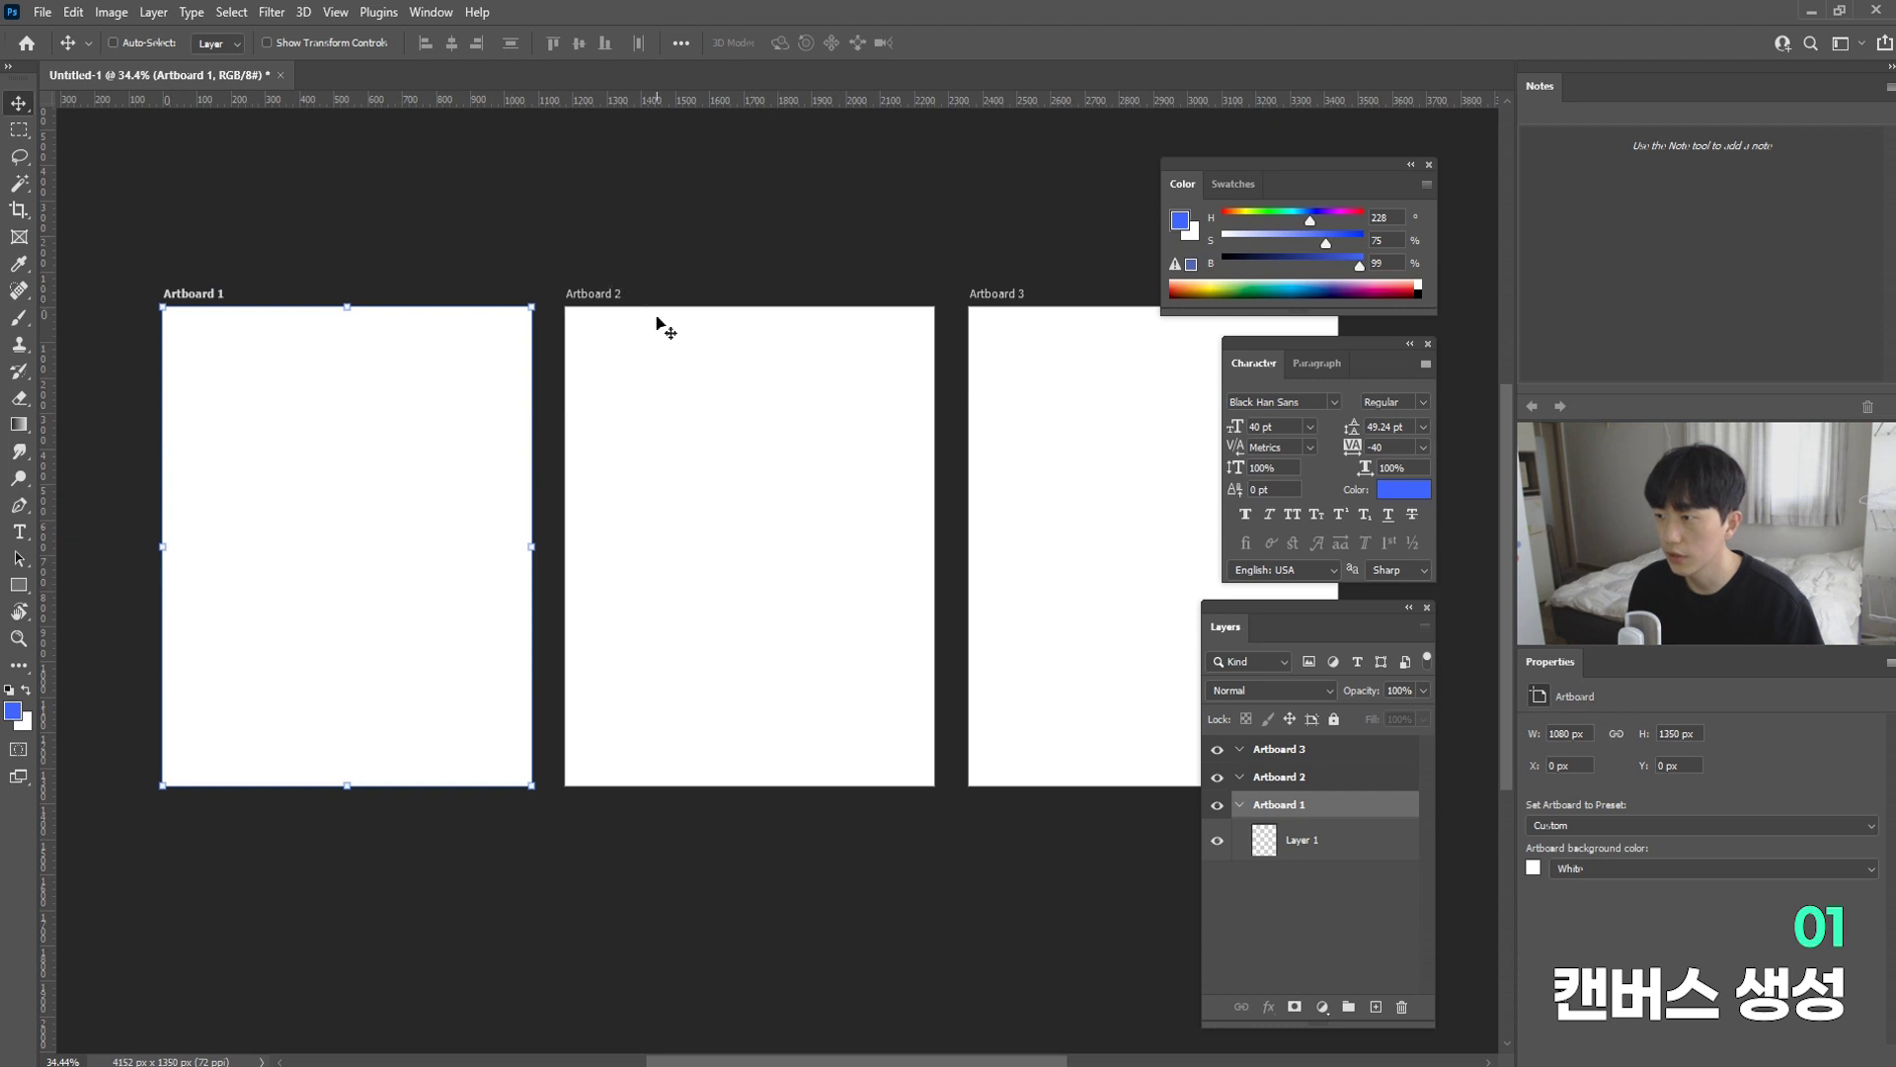
pyautogui.click(612, 300)
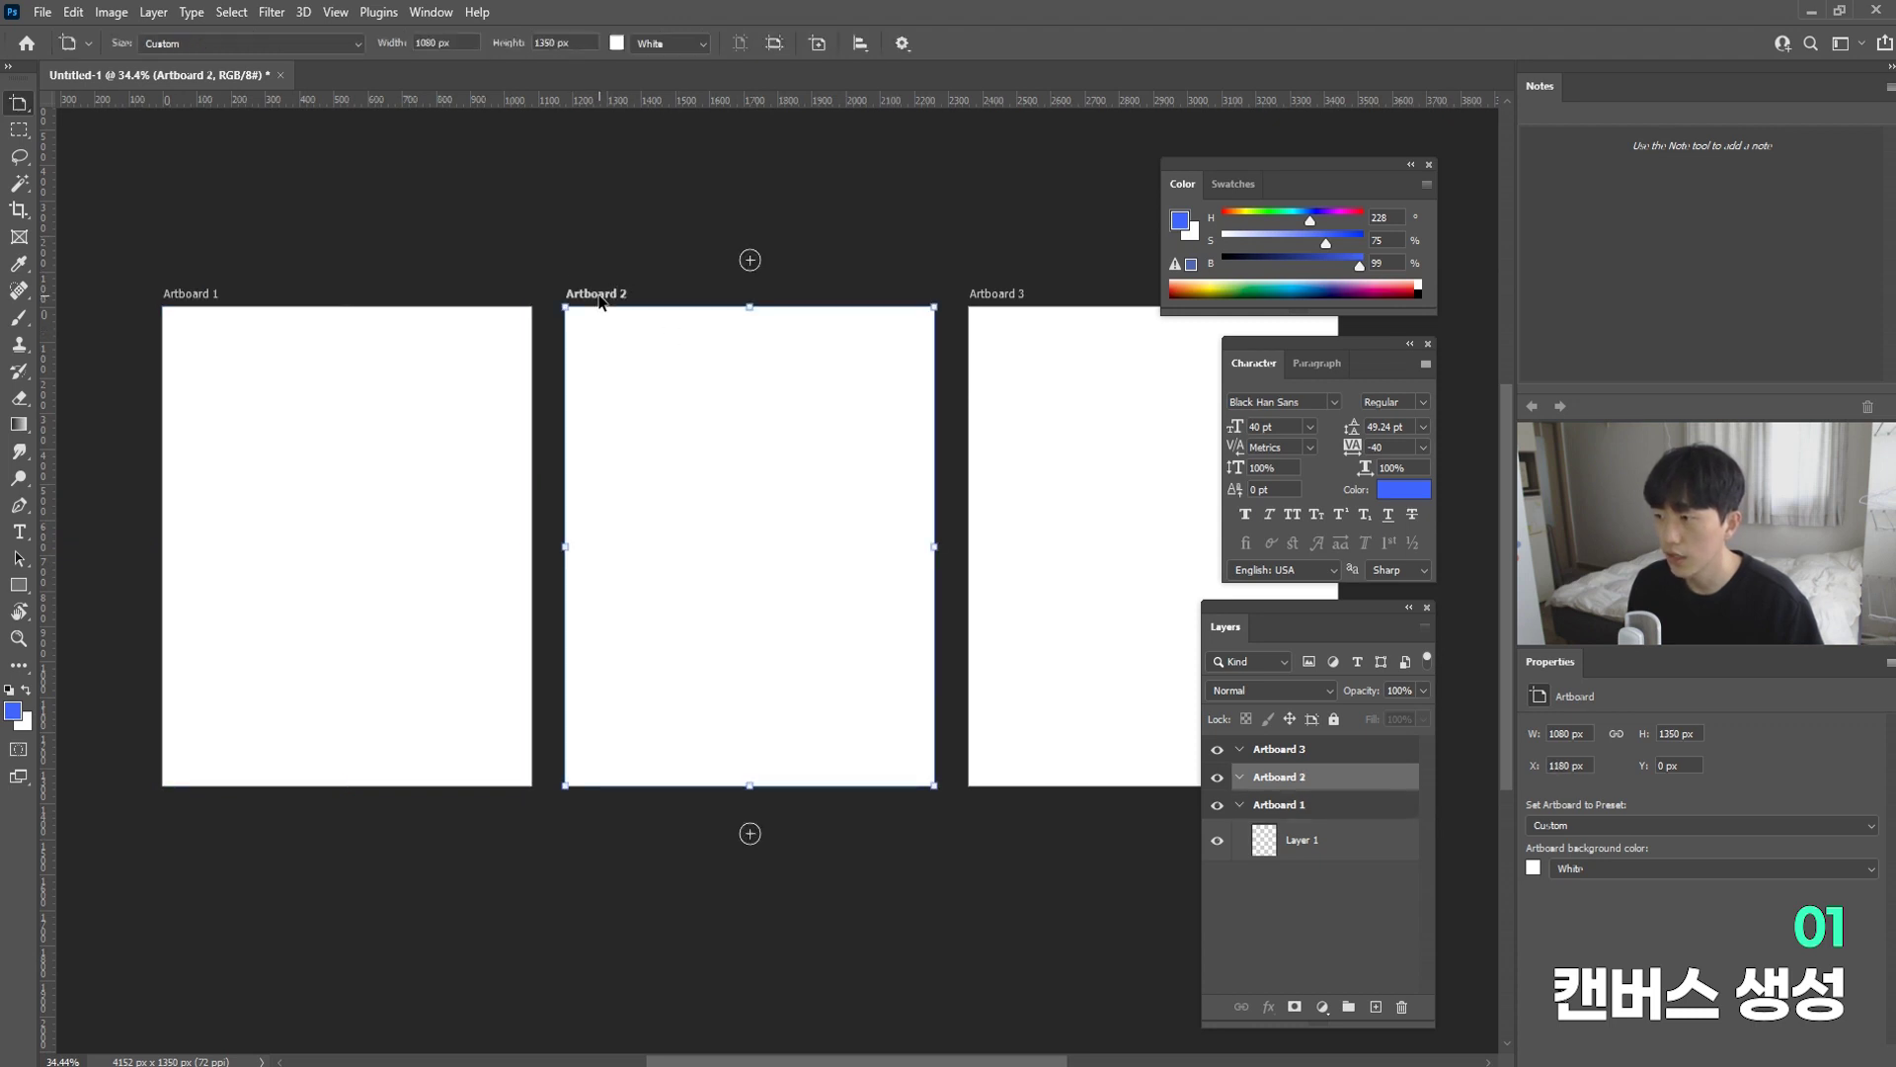
pyautogui.moveTo(769, 406); pyautogui.dragTo(508, 725)
pyautogui.press('v')
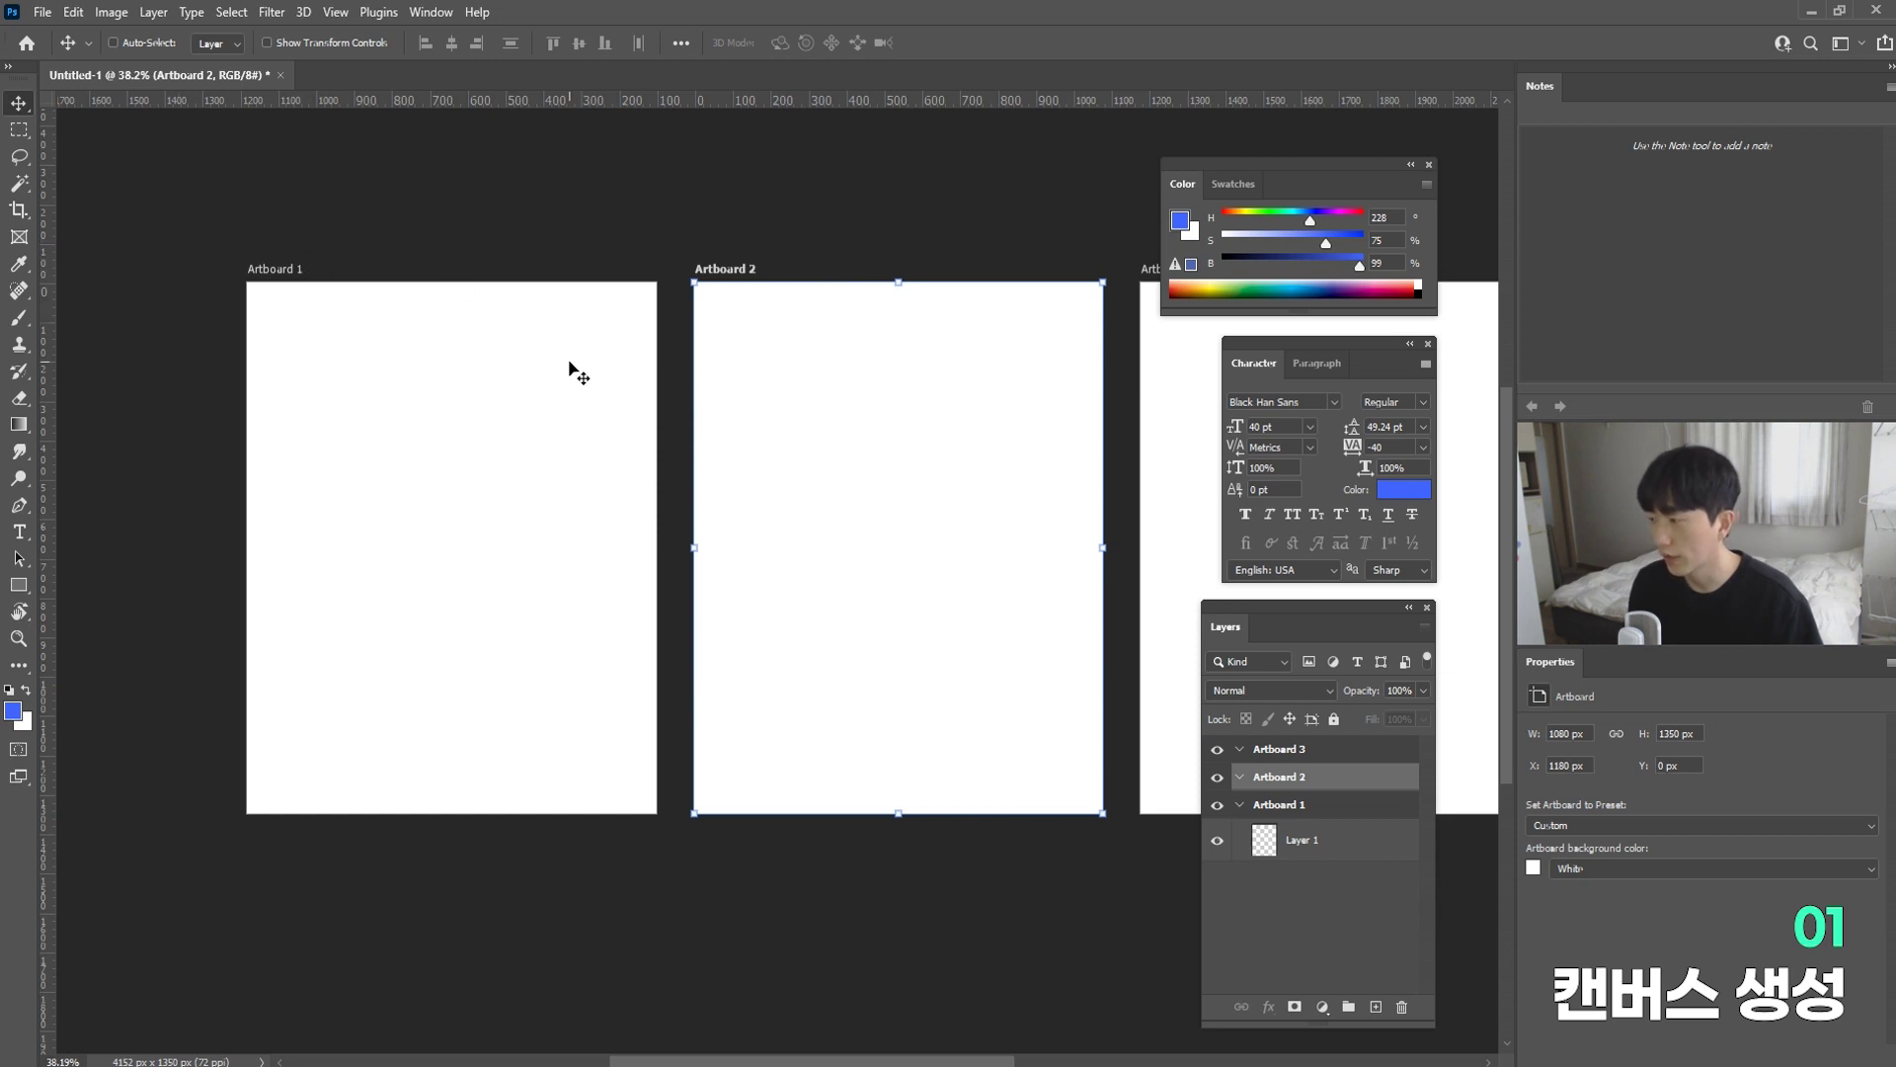
# Step: Rename Artboard 1 as 01 and Artboard 2 as 02
pyautogui.click(290, 273)
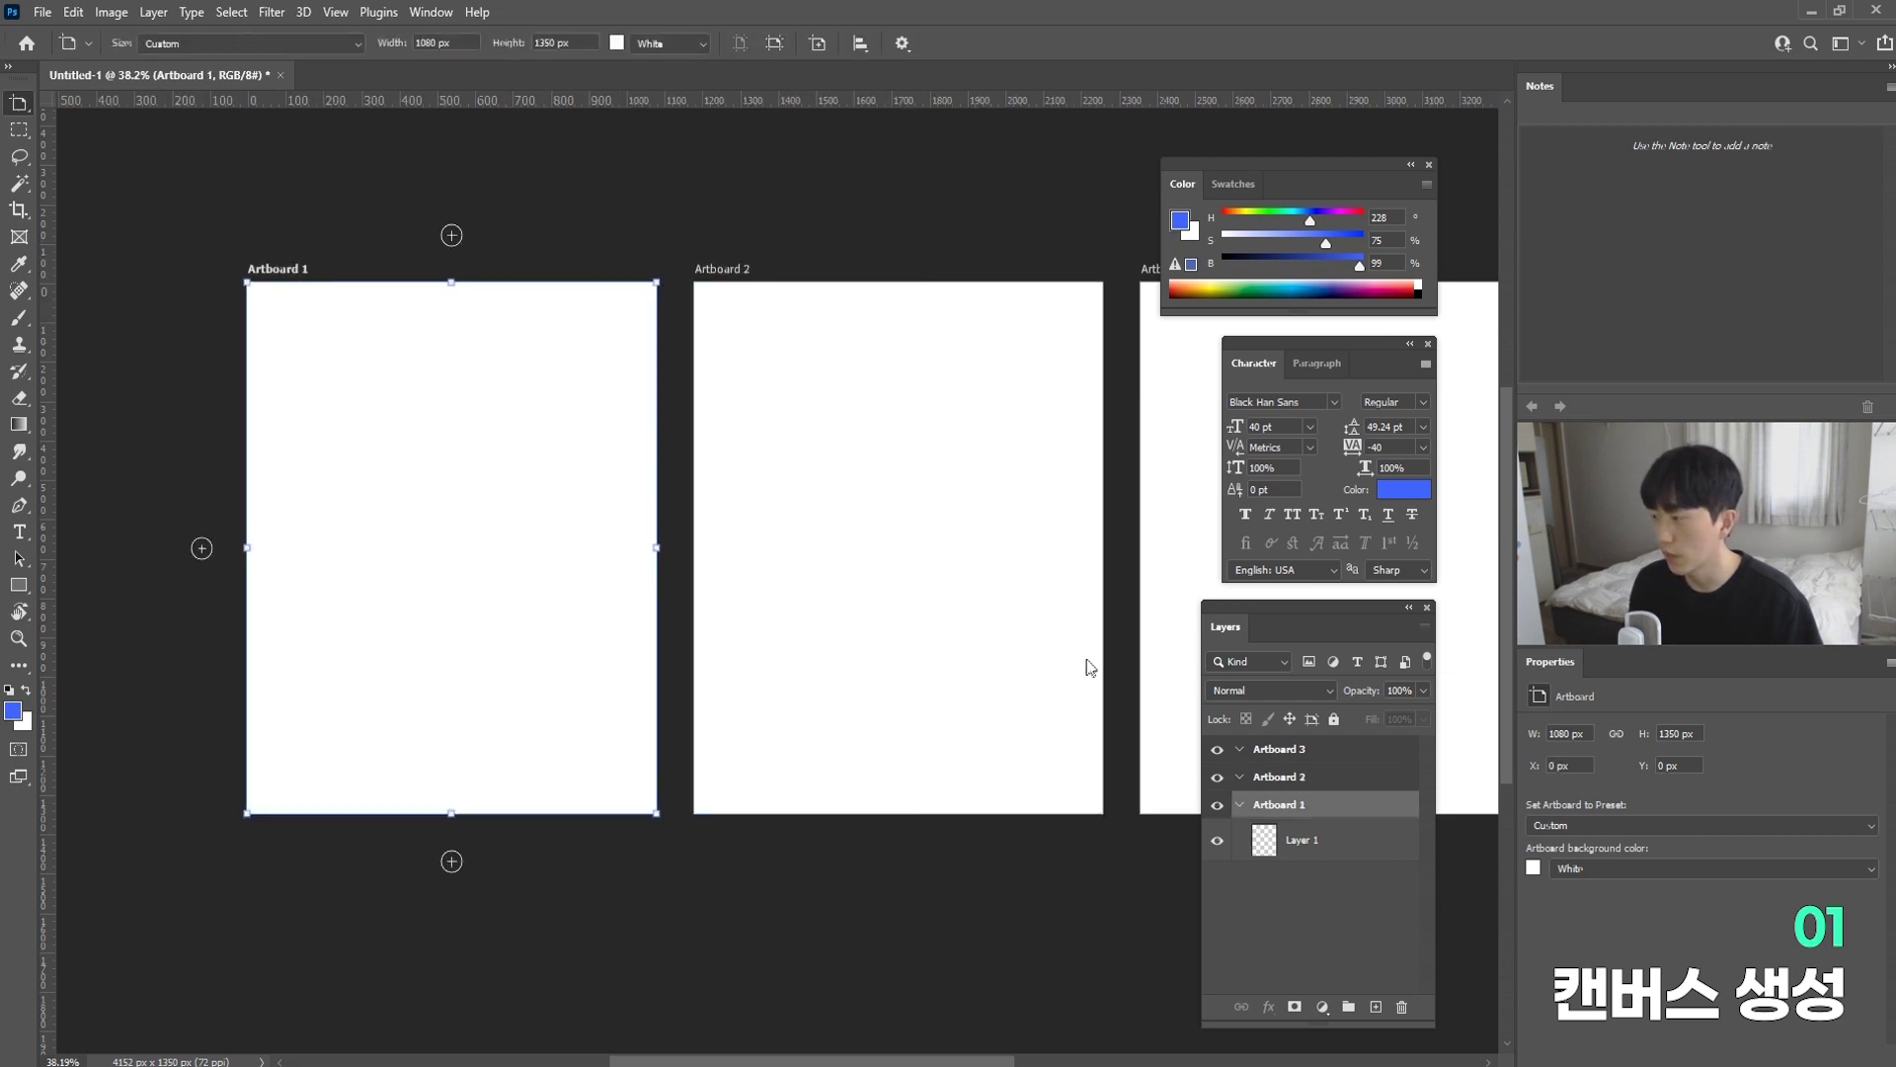
pyautogui.doubleClick(1280, 805)
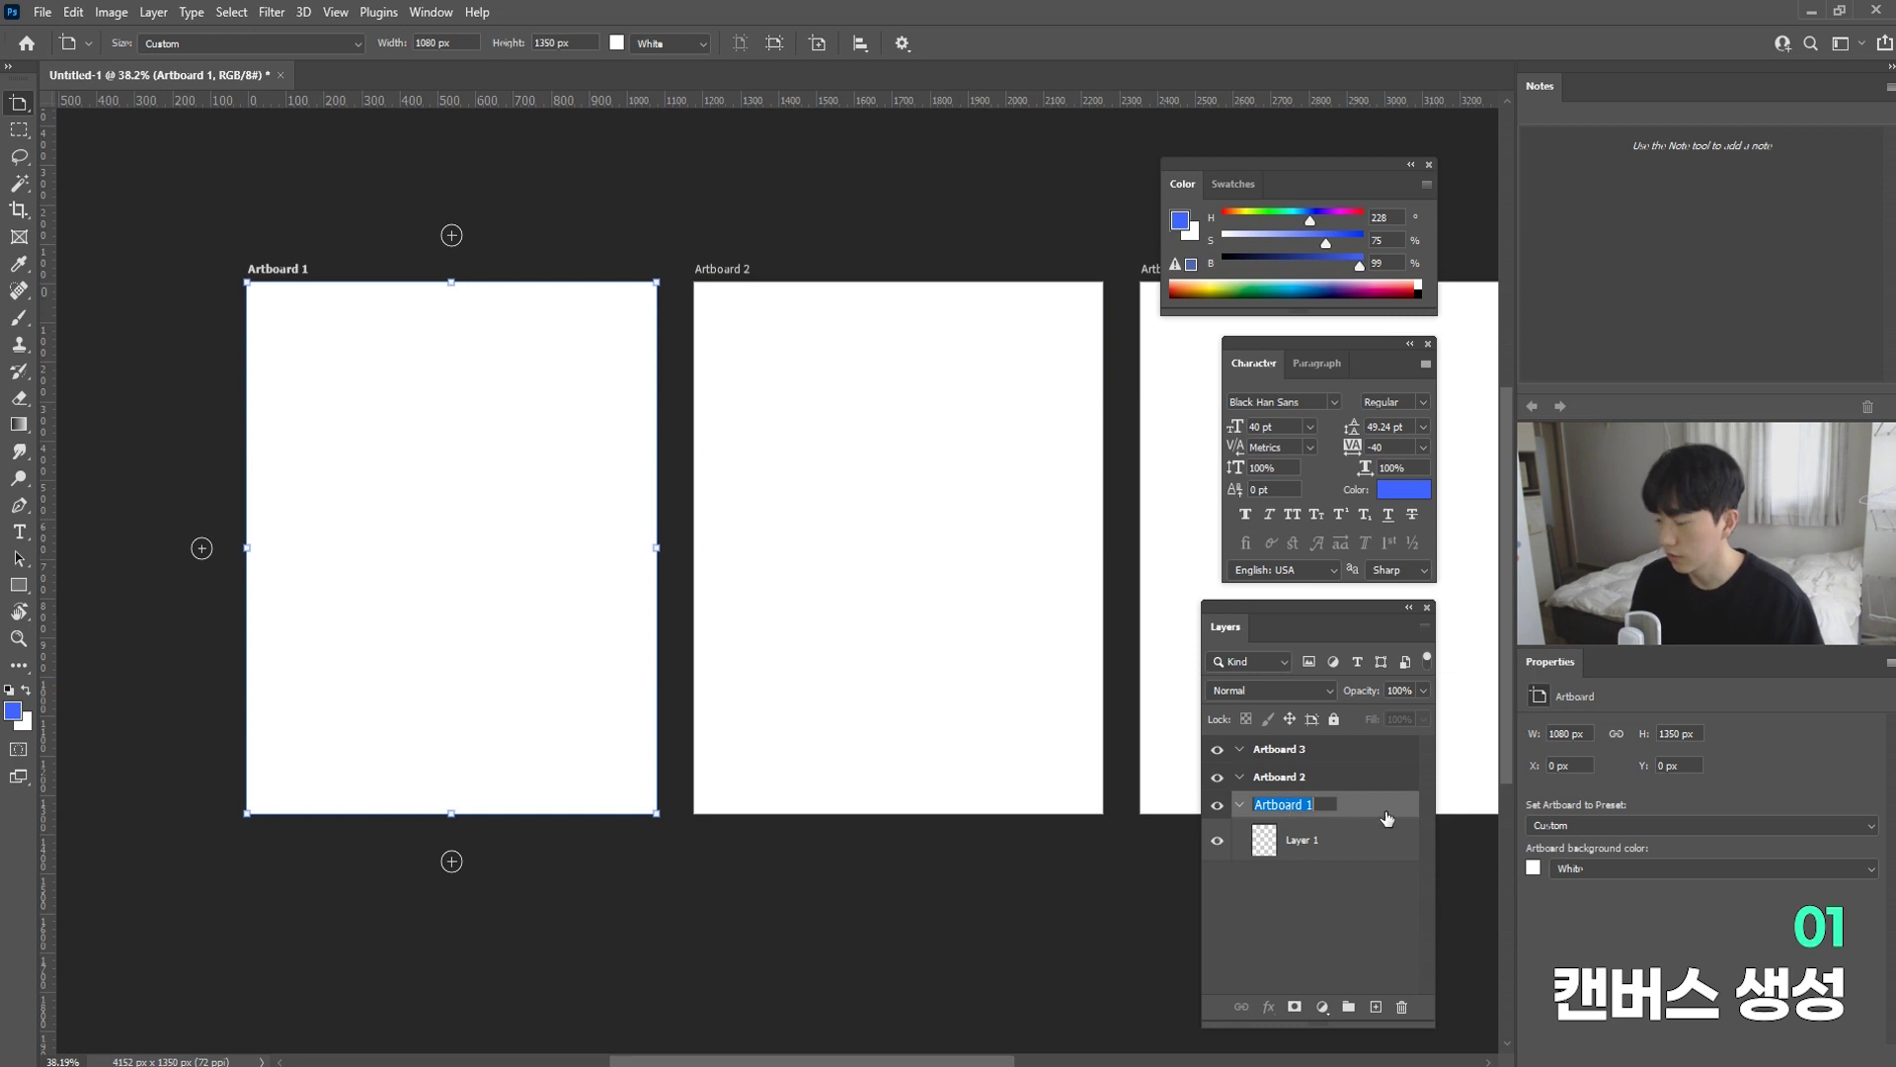
pyautogui.write('01')
pyautogui.press('Return')
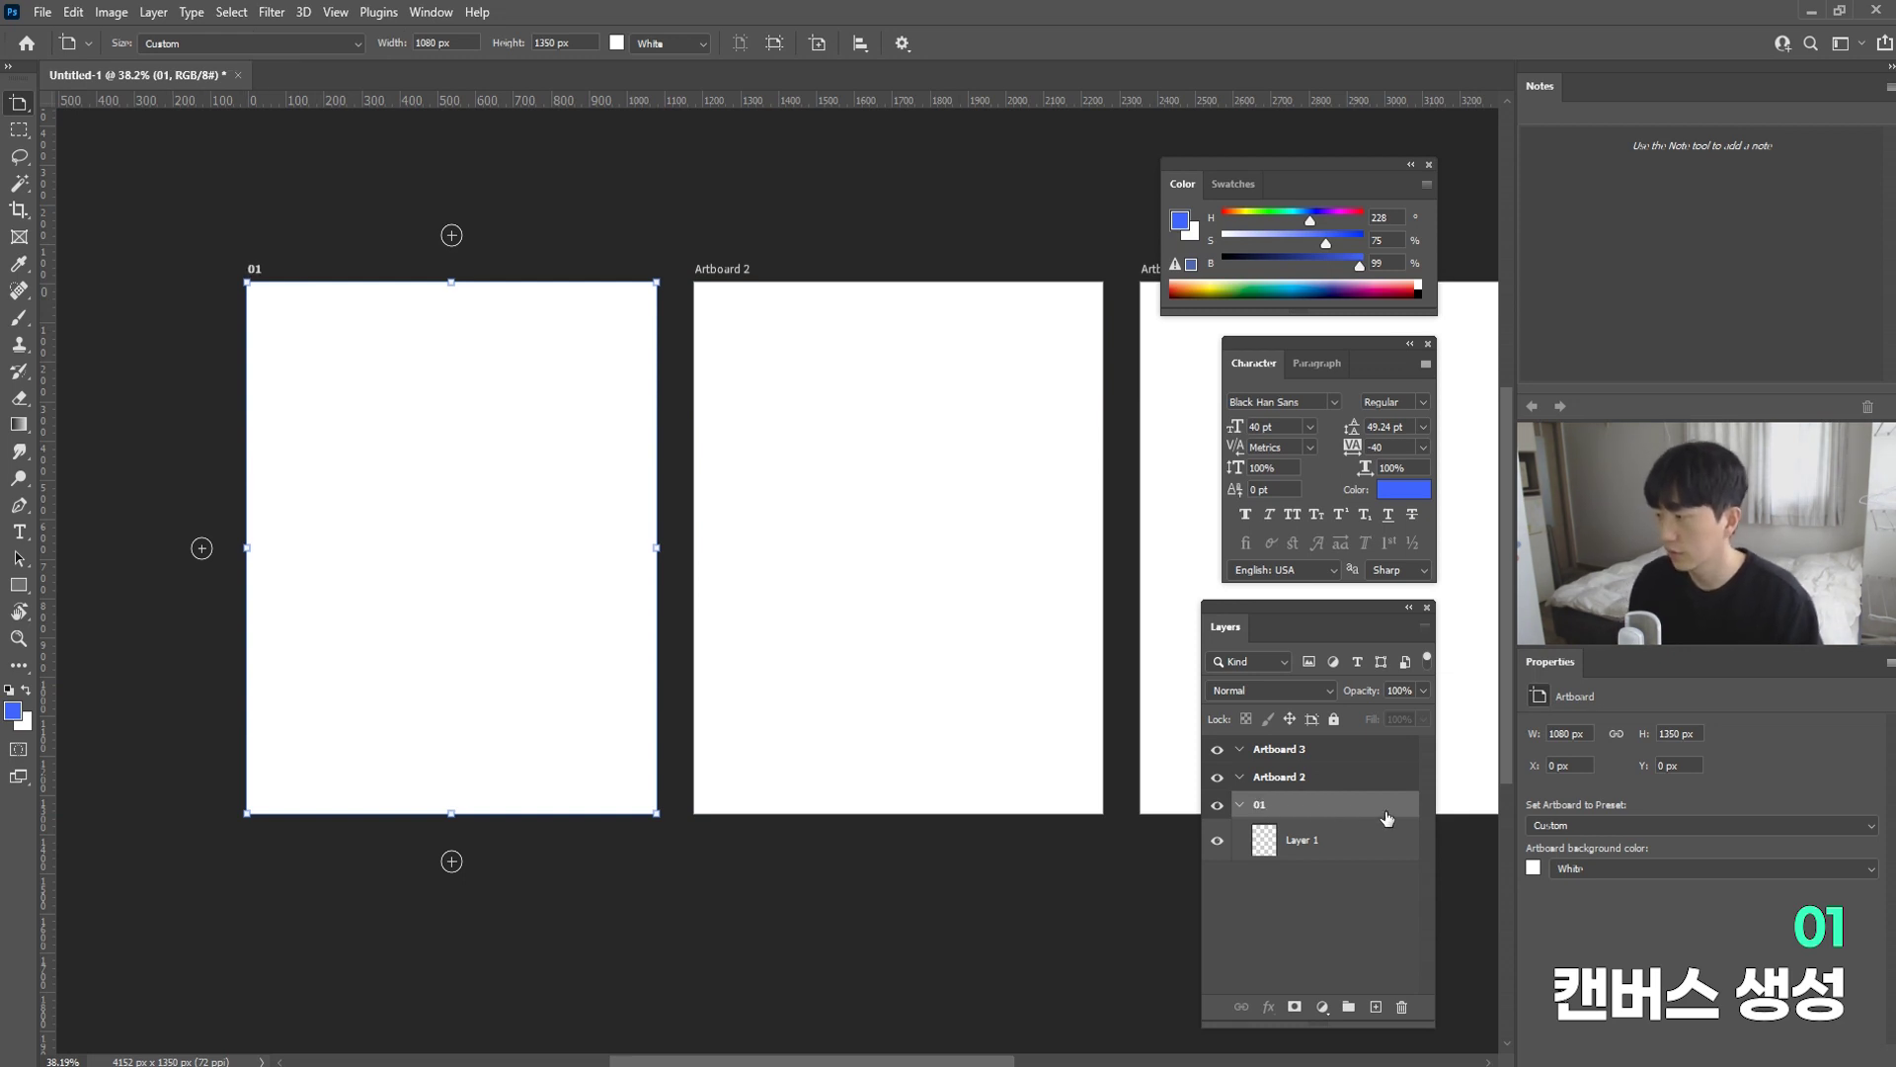
pyautogui.doubleClick(1280, 776)
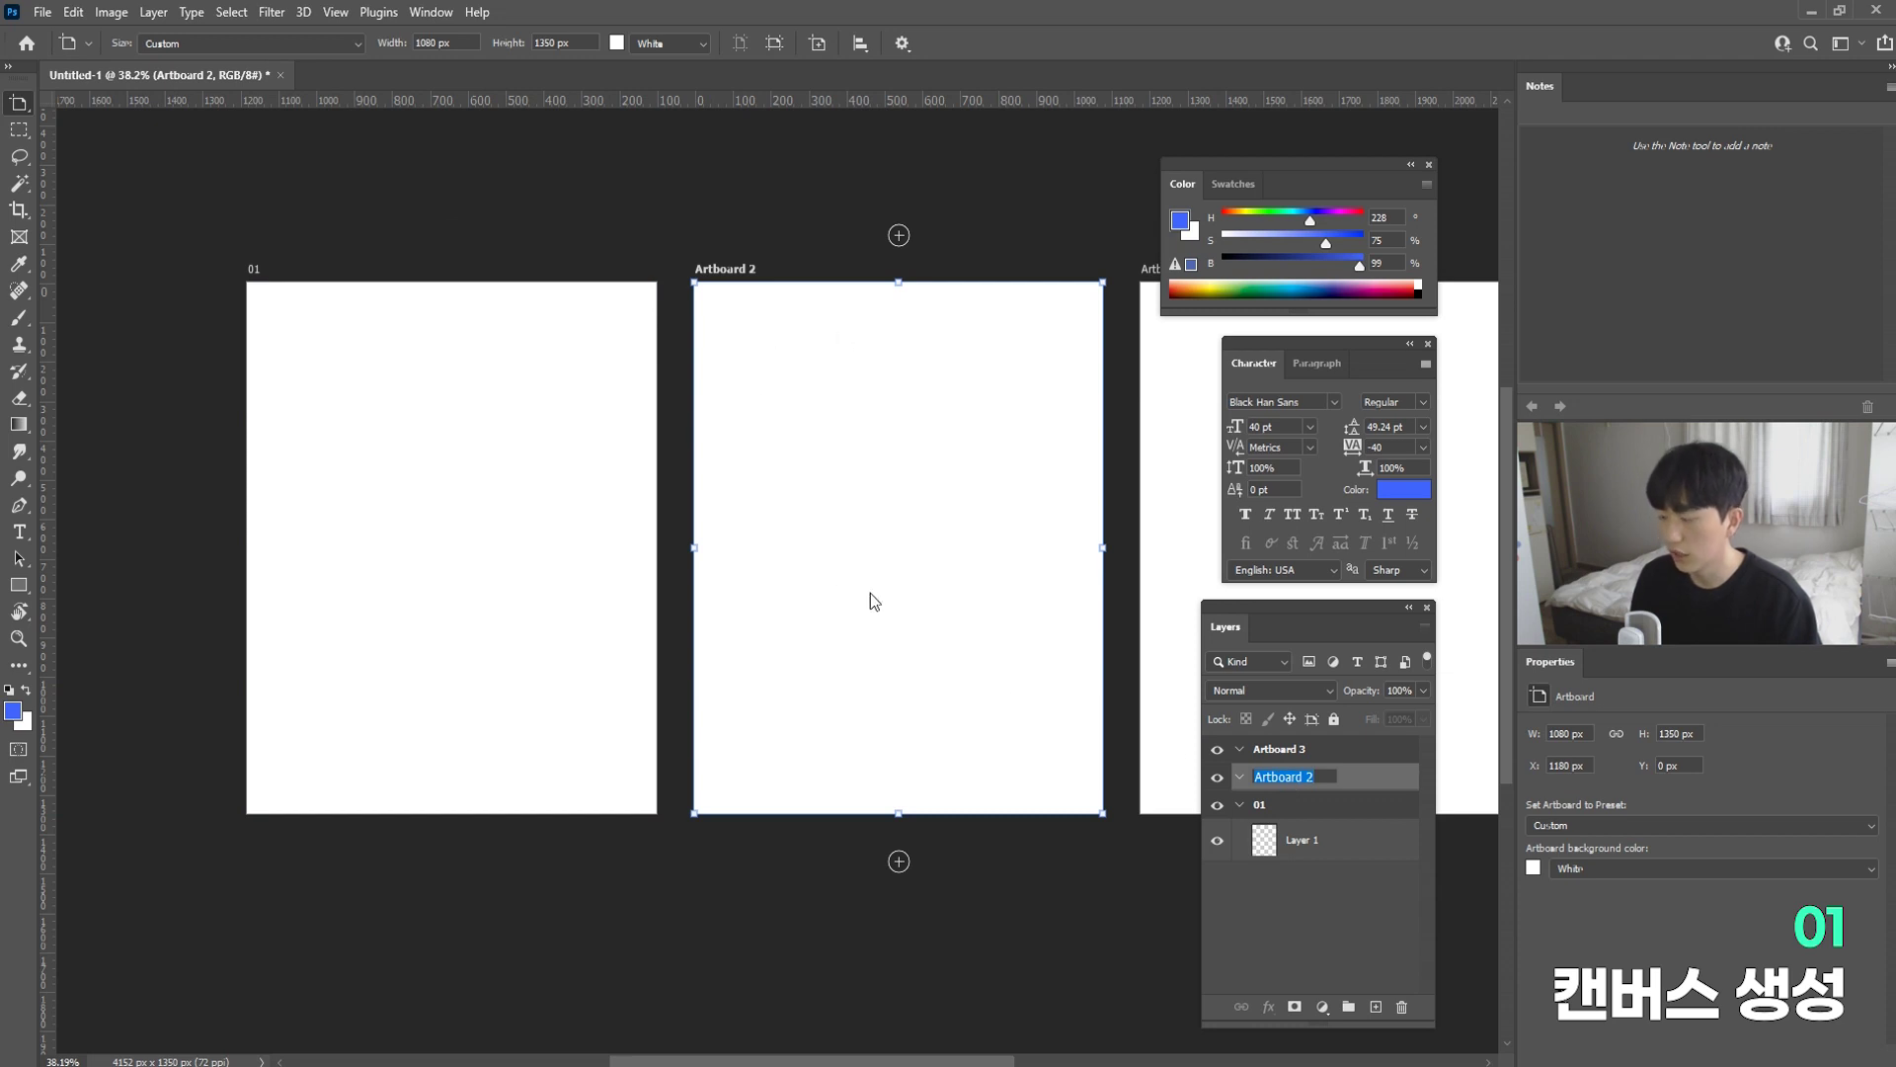
pyautogui.write('02')
pyautogui.press('Return')
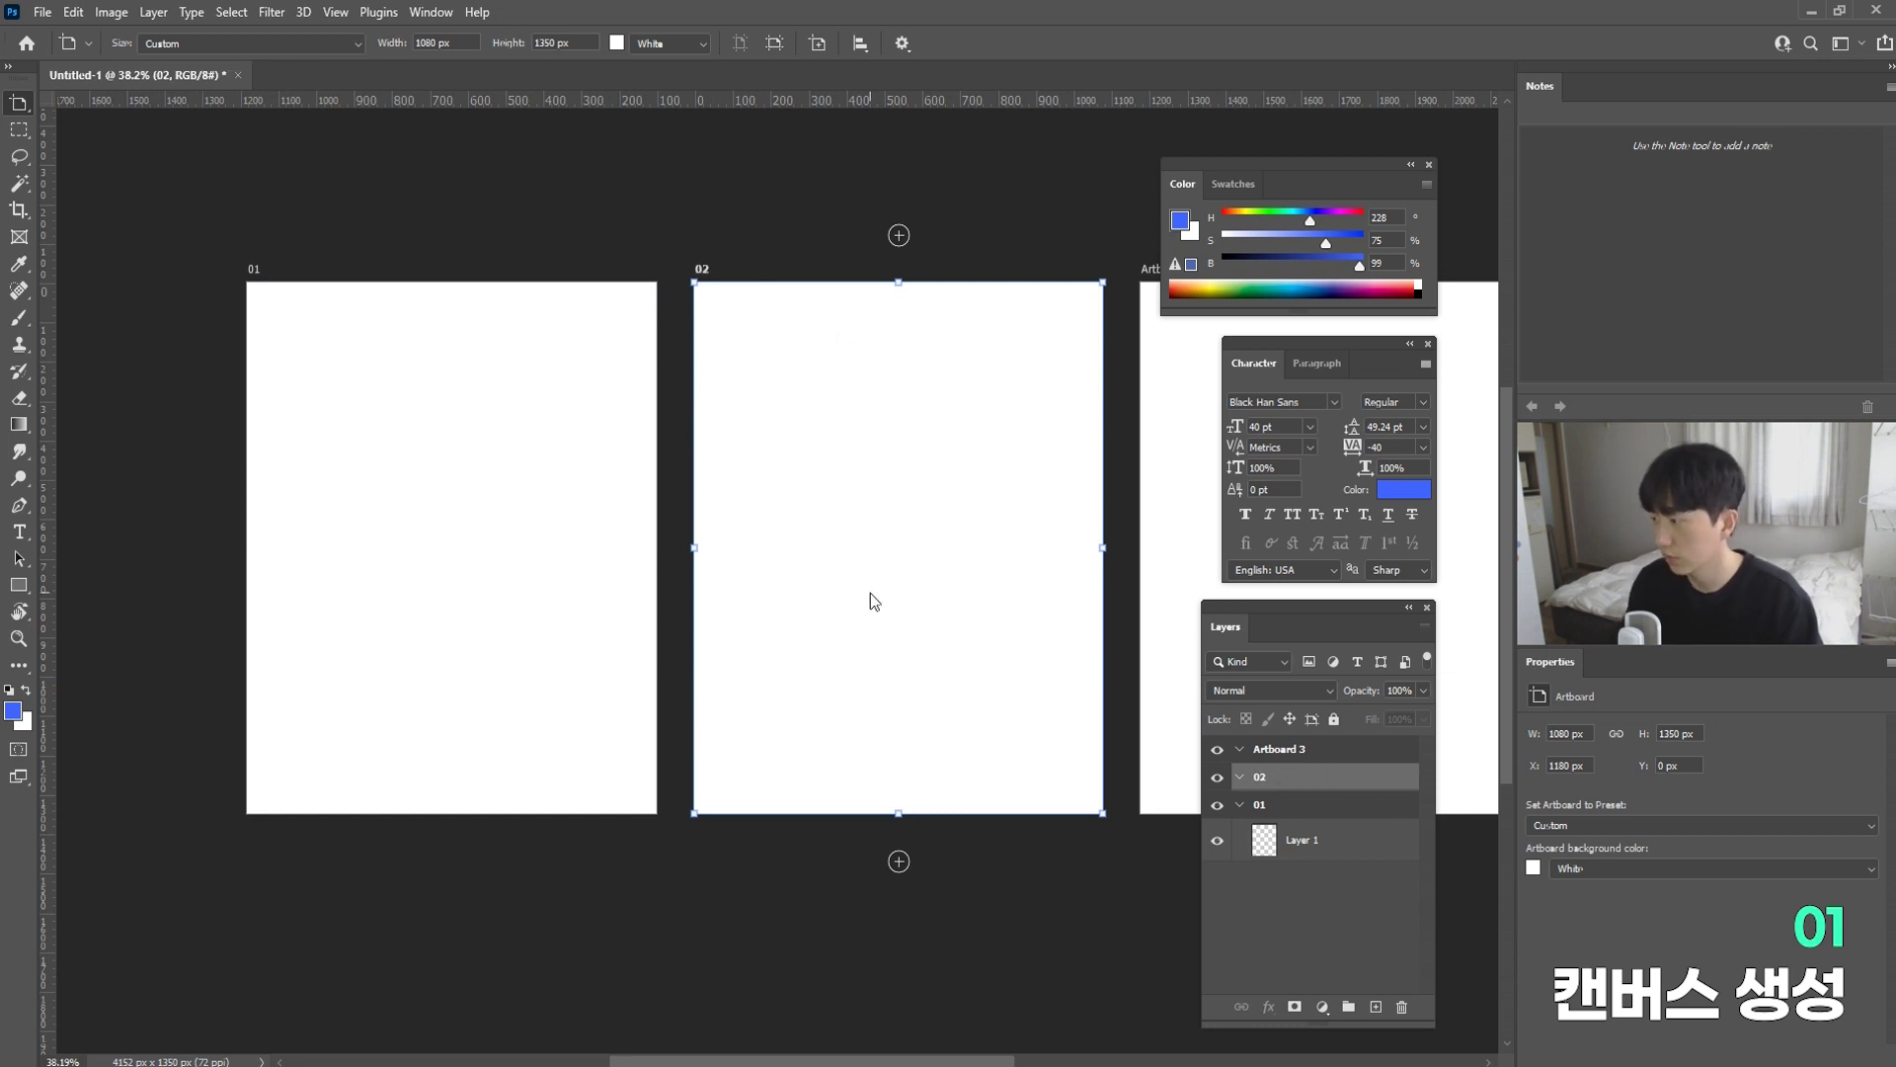
# Step: Rename Artboard 3 as 03
pyautogui.press('v')
pyautogui.hscroll(3, 1067, 494)
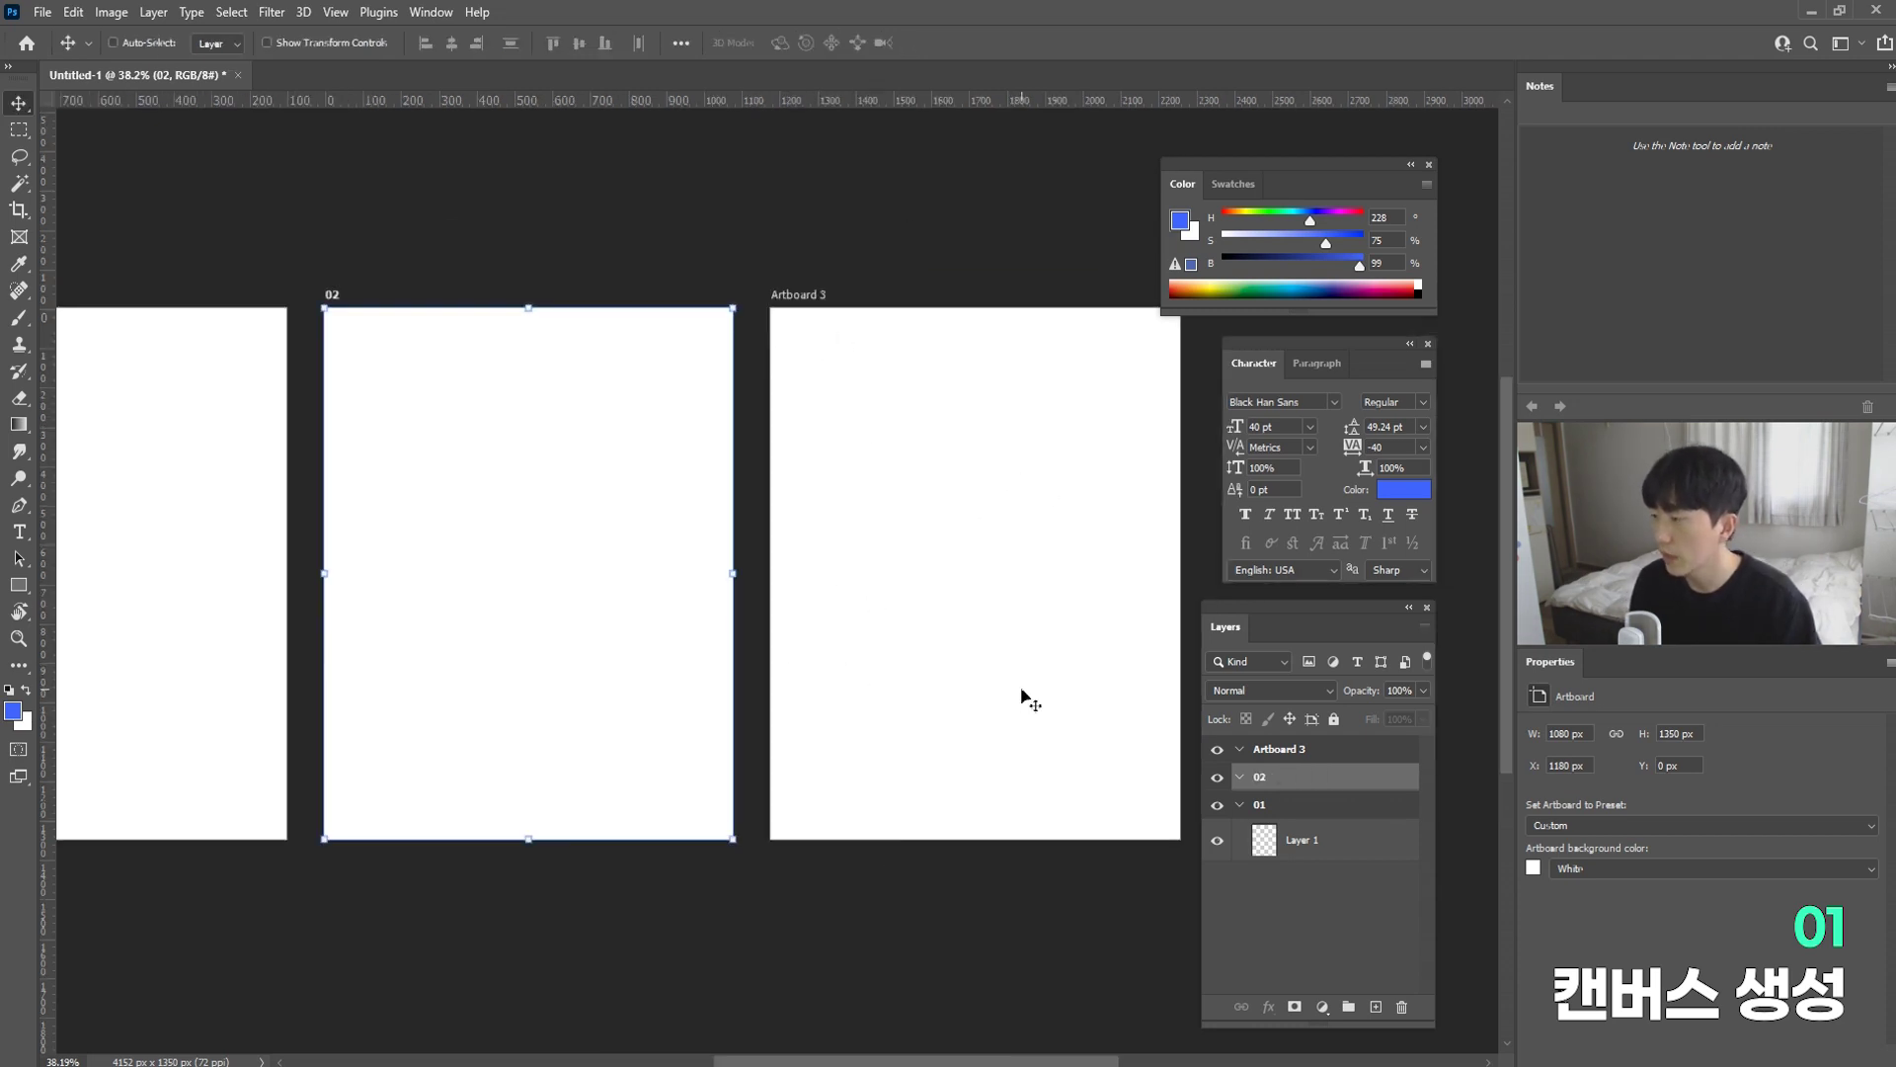
pyautogui.doubleClick(799, 294)
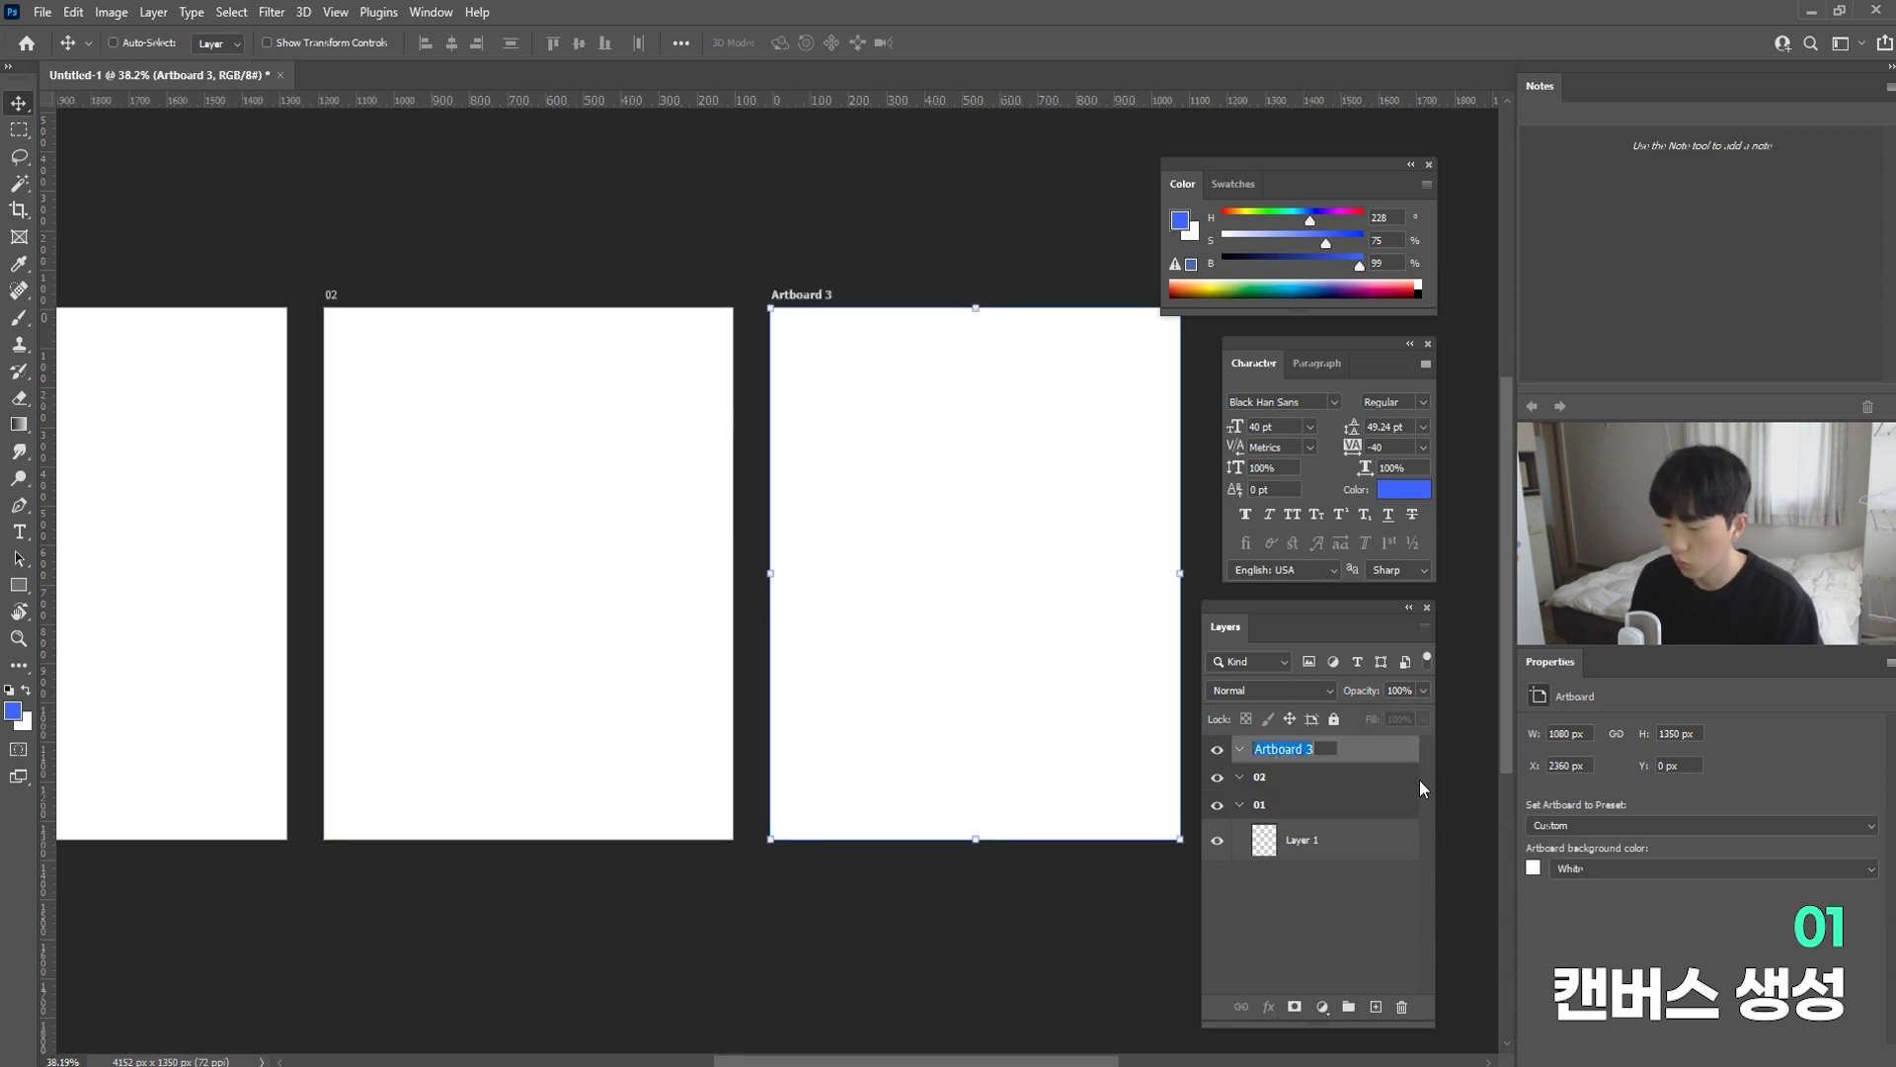
pyautogui.write('03')
pyautogui.press('Return')
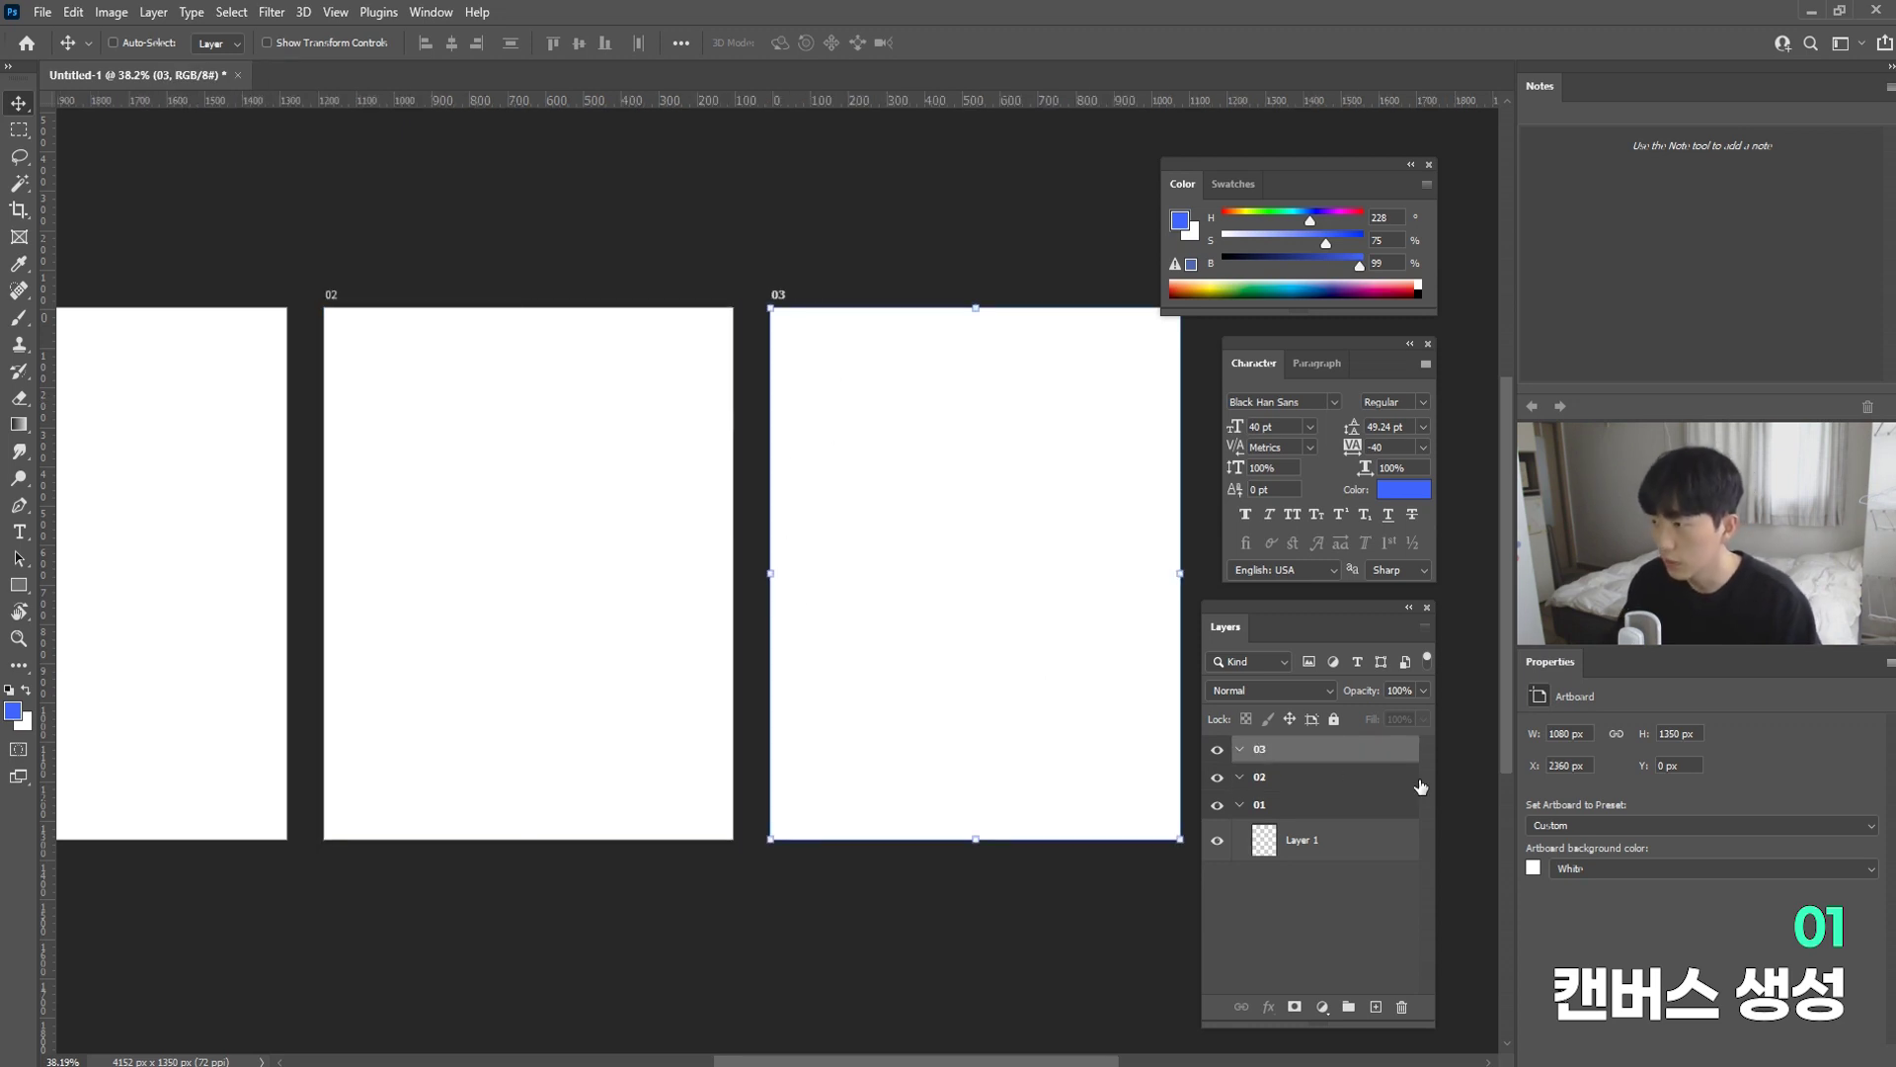
# Step: Delete artboard 03 and undo the deletion
pyautogui.hscroll(-2, 876, 724)
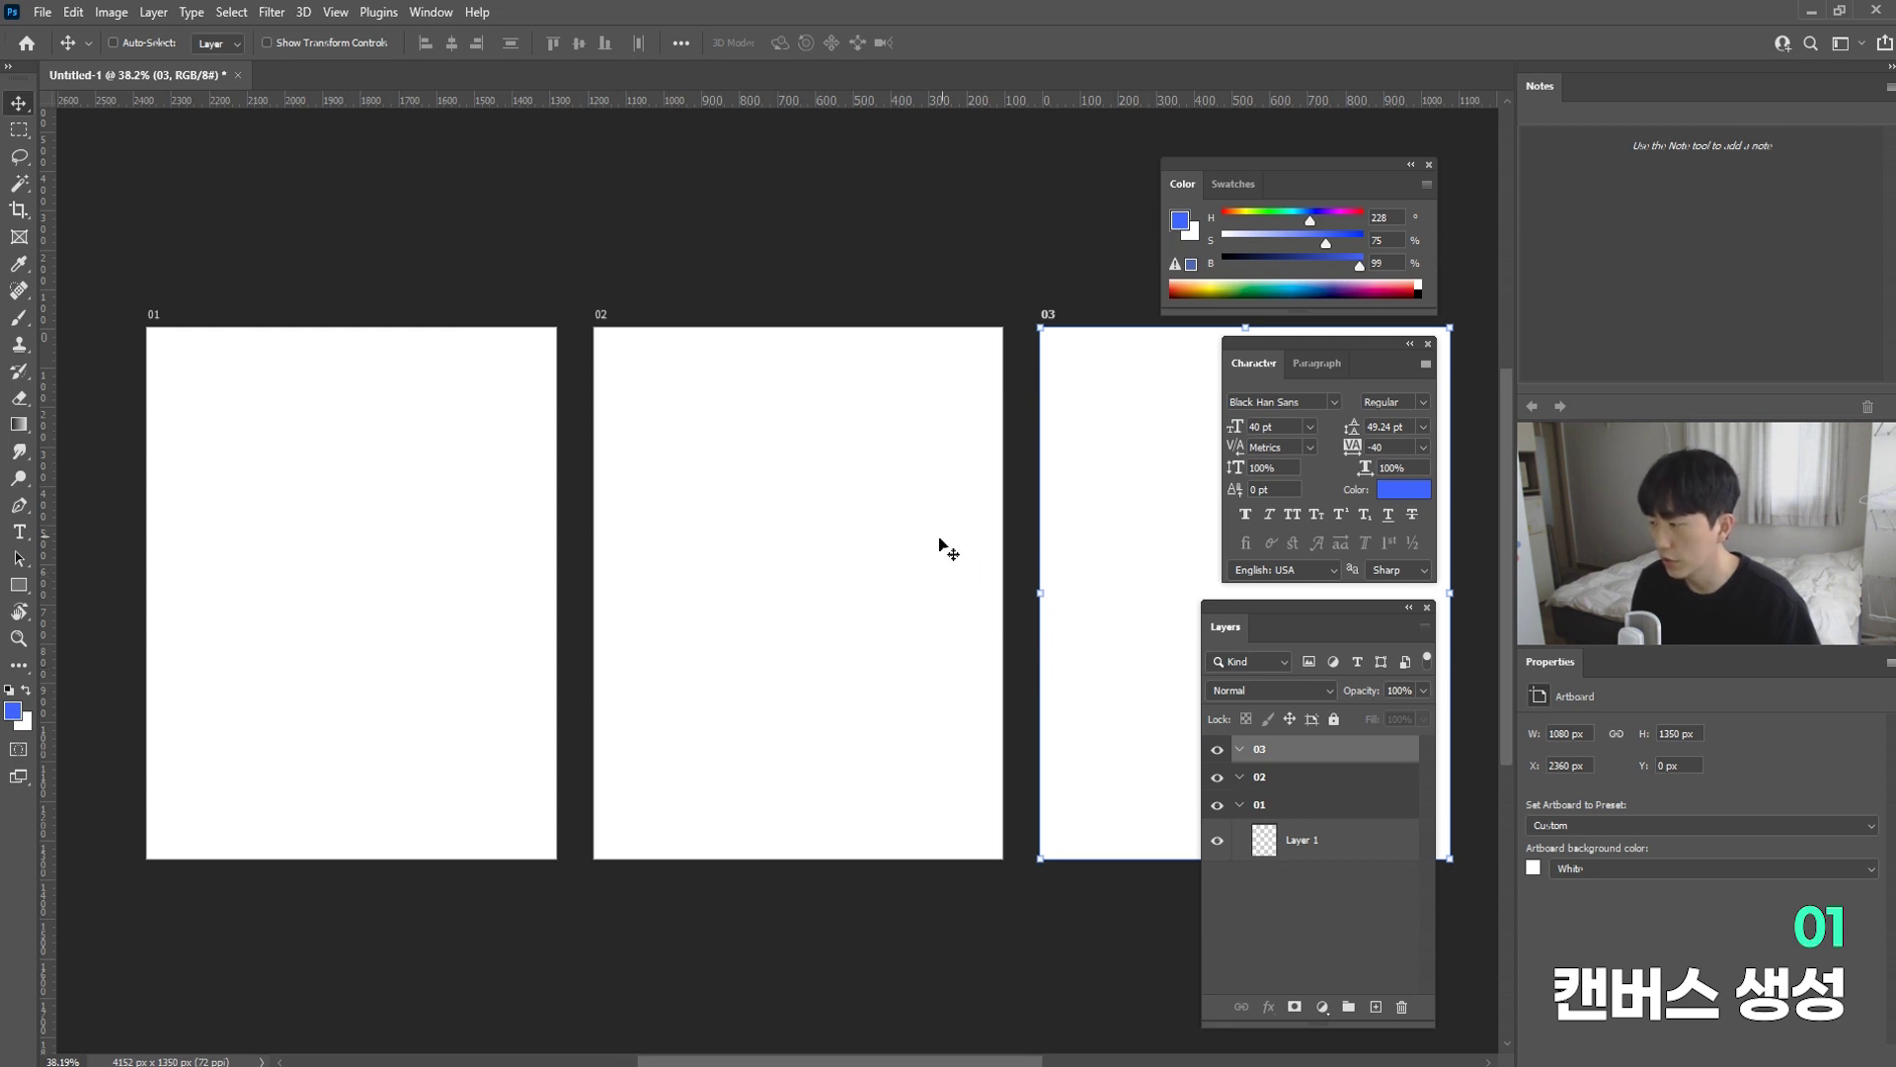
pyautogui.click(1312, 770)
pyautogui.click(1314, 756)
pyautogui.press('Delete')
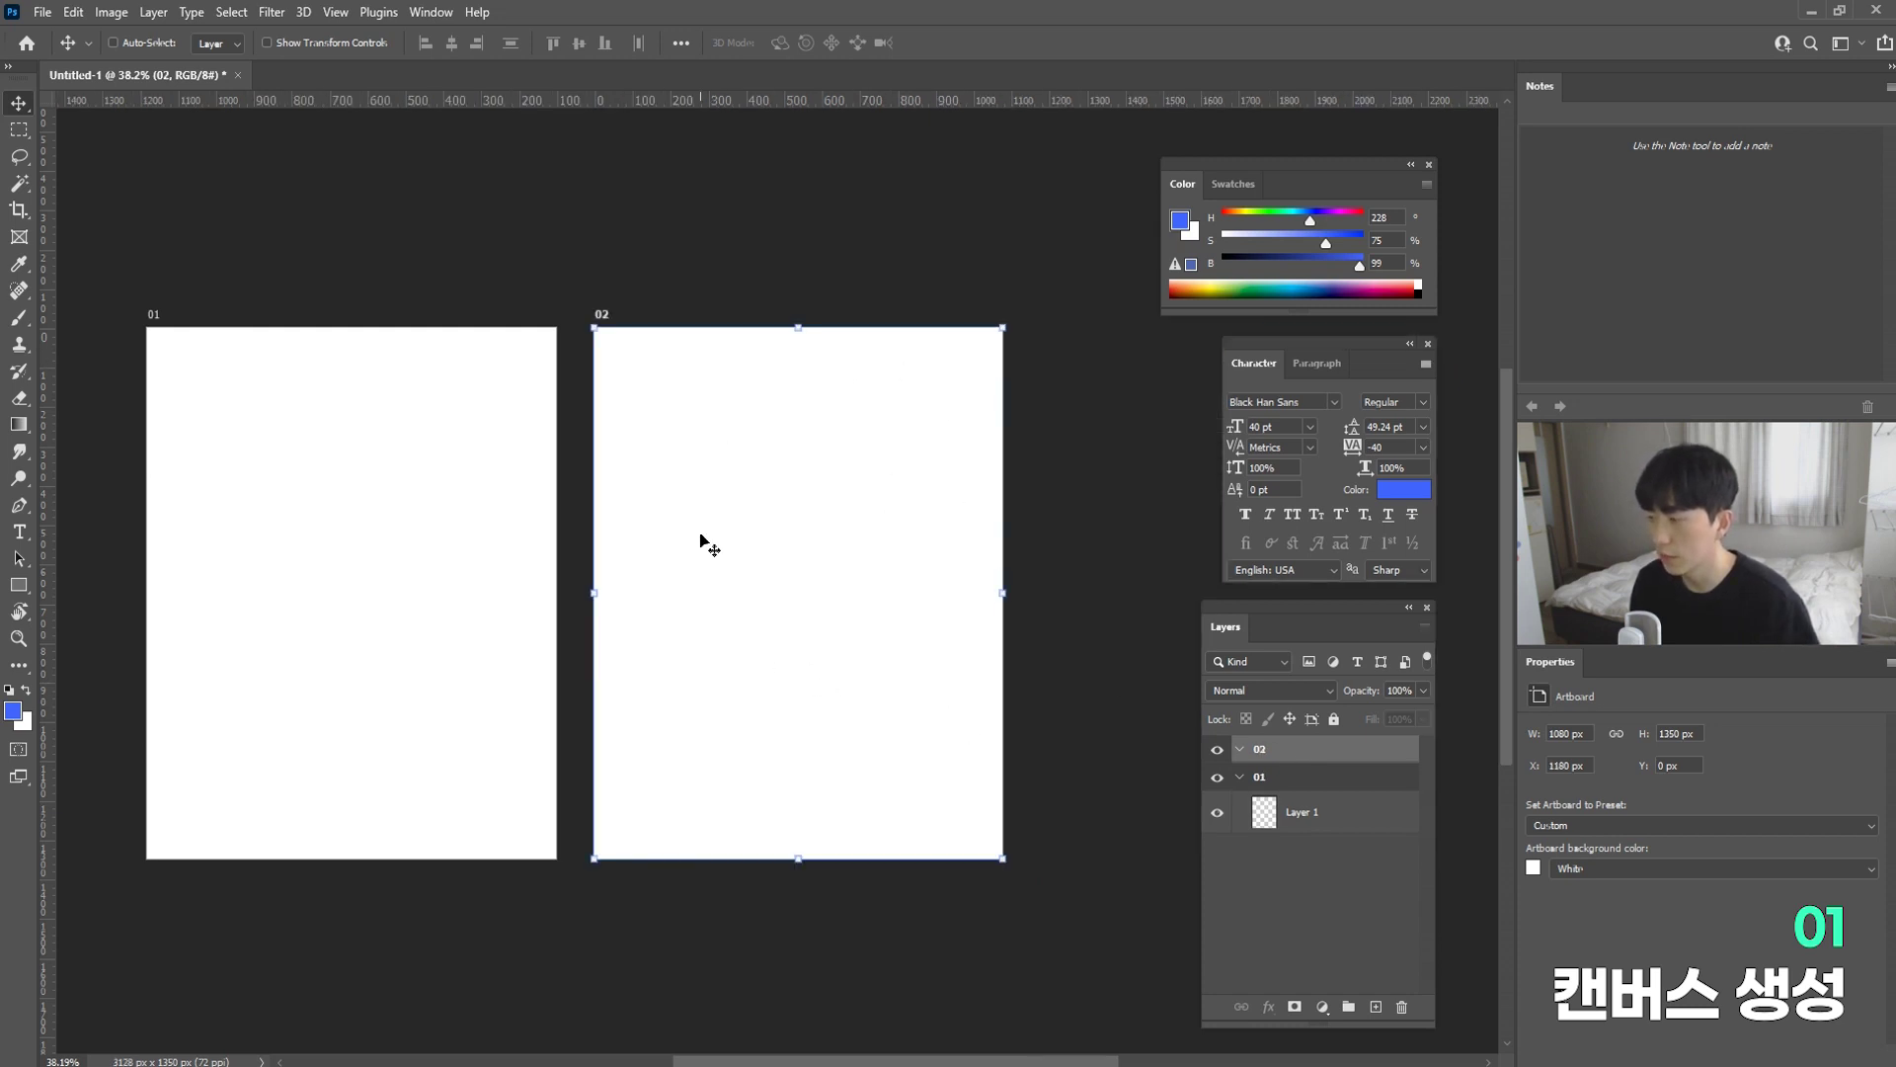
pyautogui.hotkey('ctrl', 'z')
# Step: Create a rectangle on artboard 01 from its centre, 1080 px wide and (1350-1080)/2 px high
pyautogui.scroll(2, 931, 655)
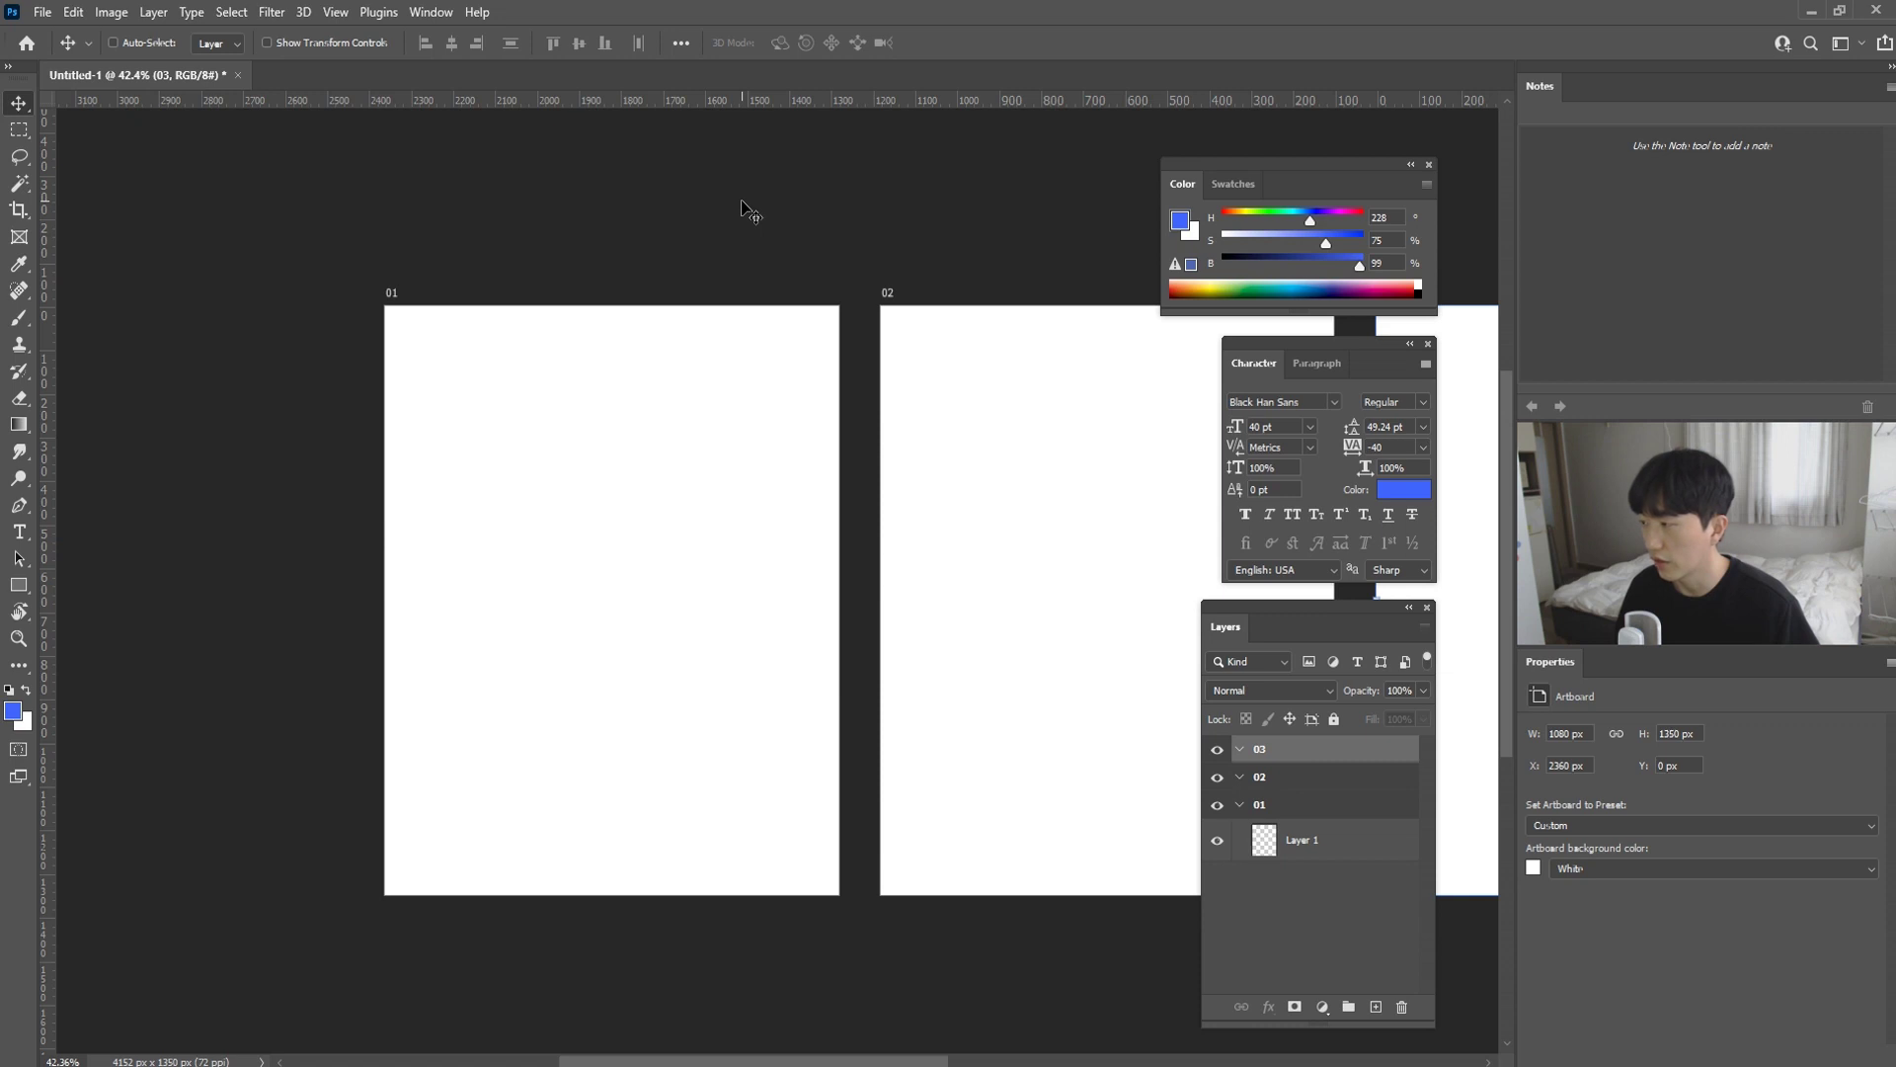
pyautogui.scroll(3, 629, 689)
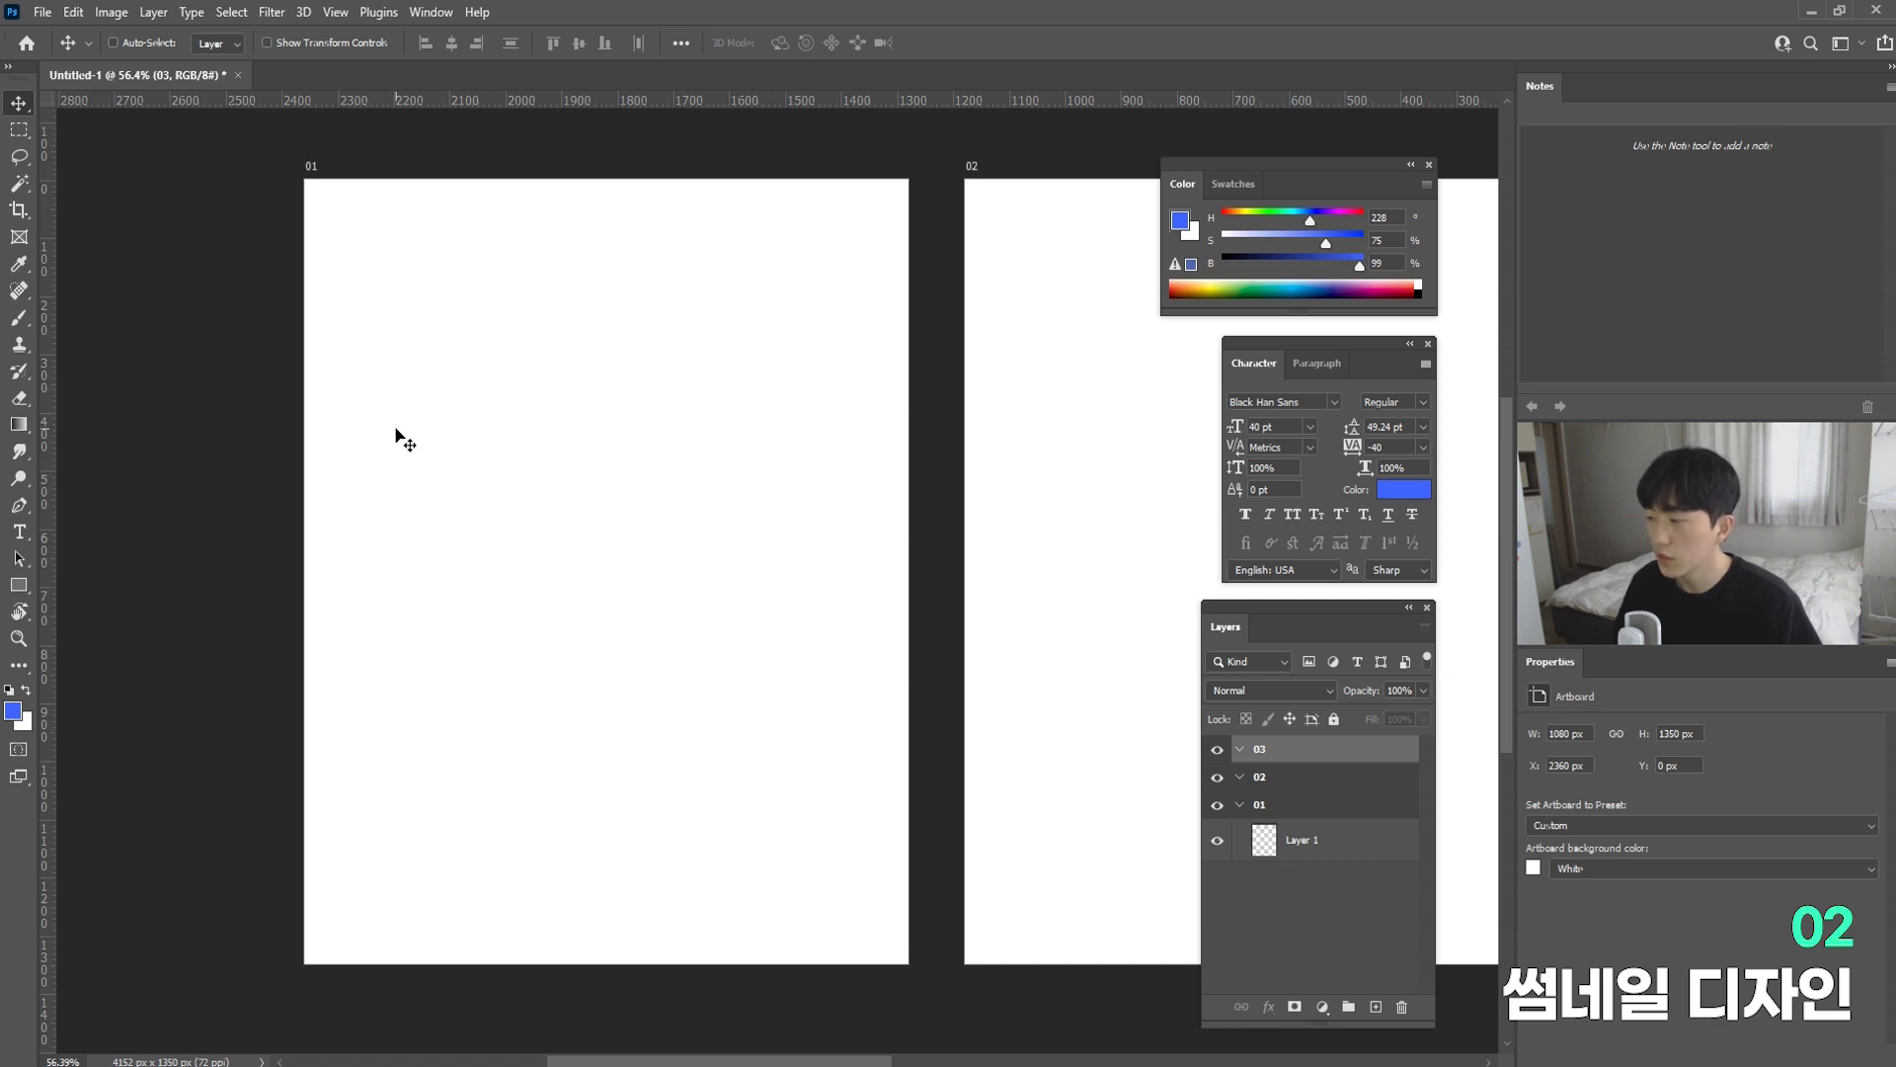
pyautogui.click(311, 169)
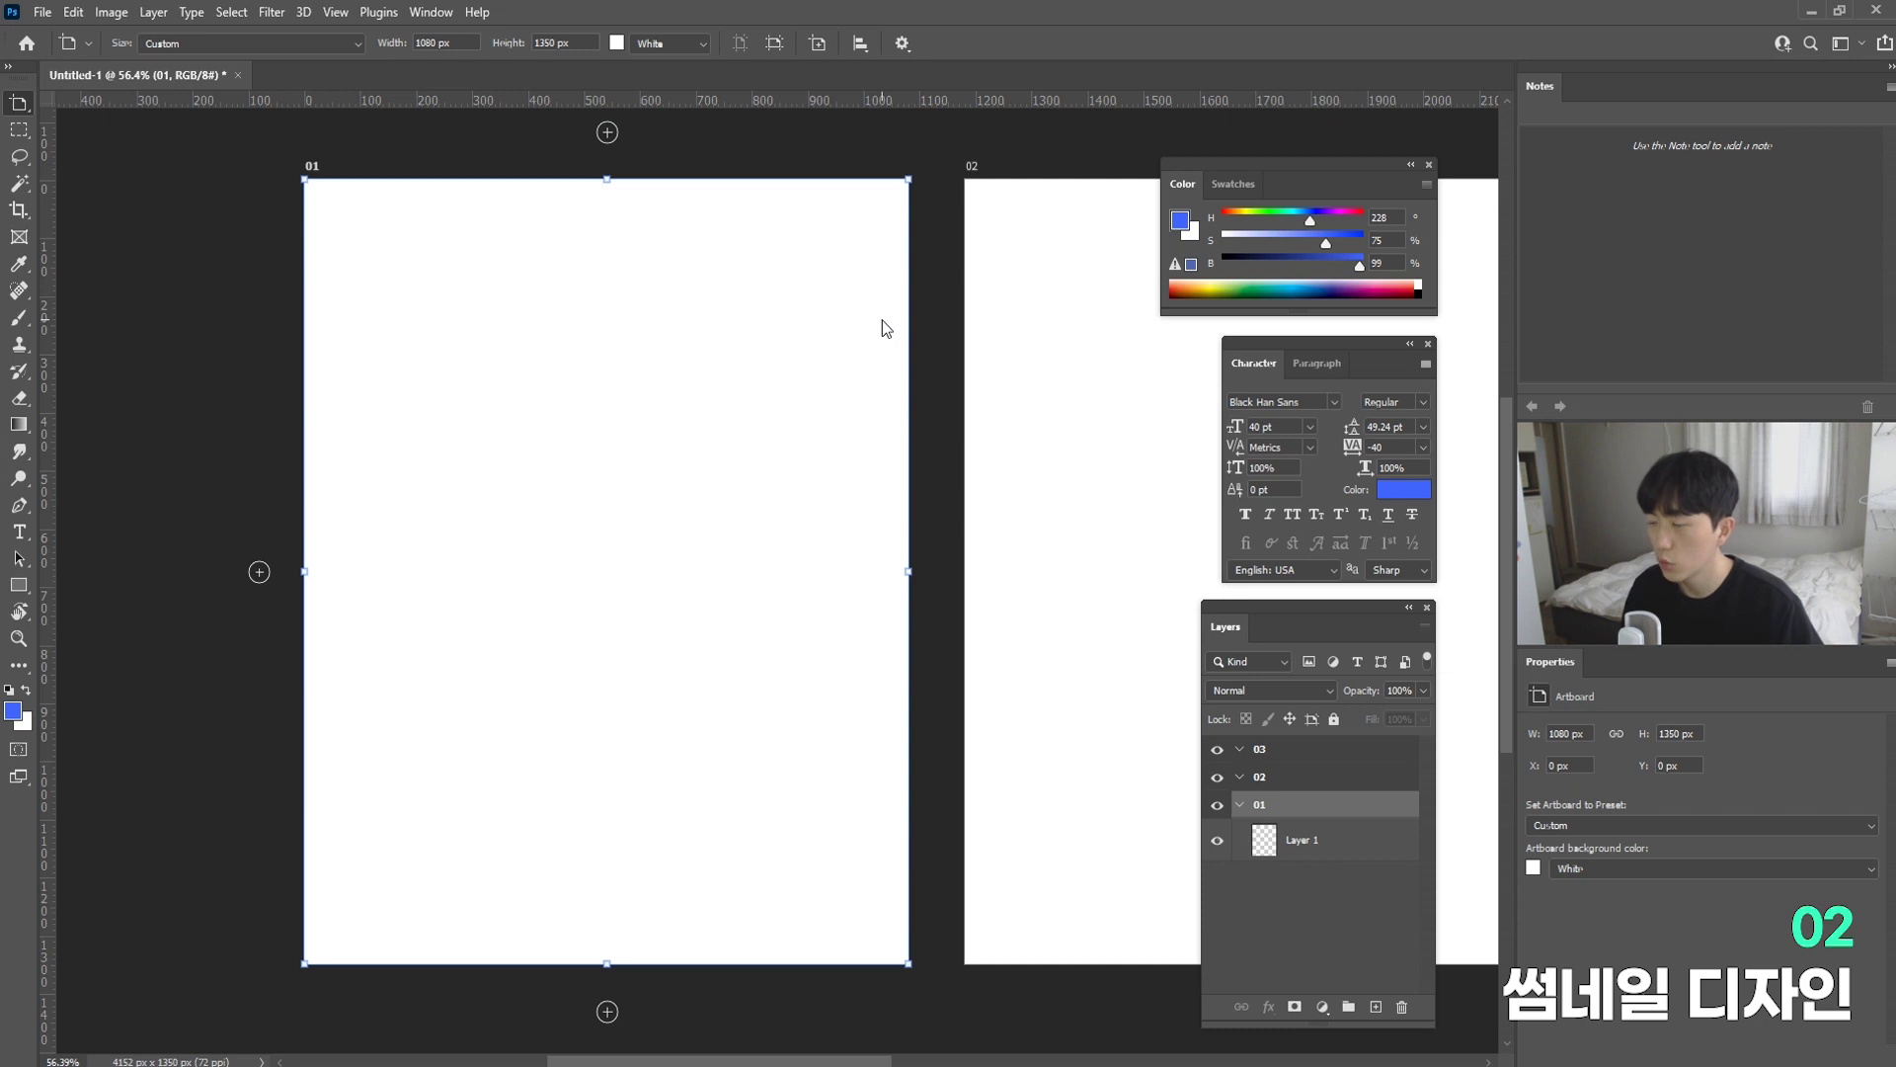
pyautogui.press('v')
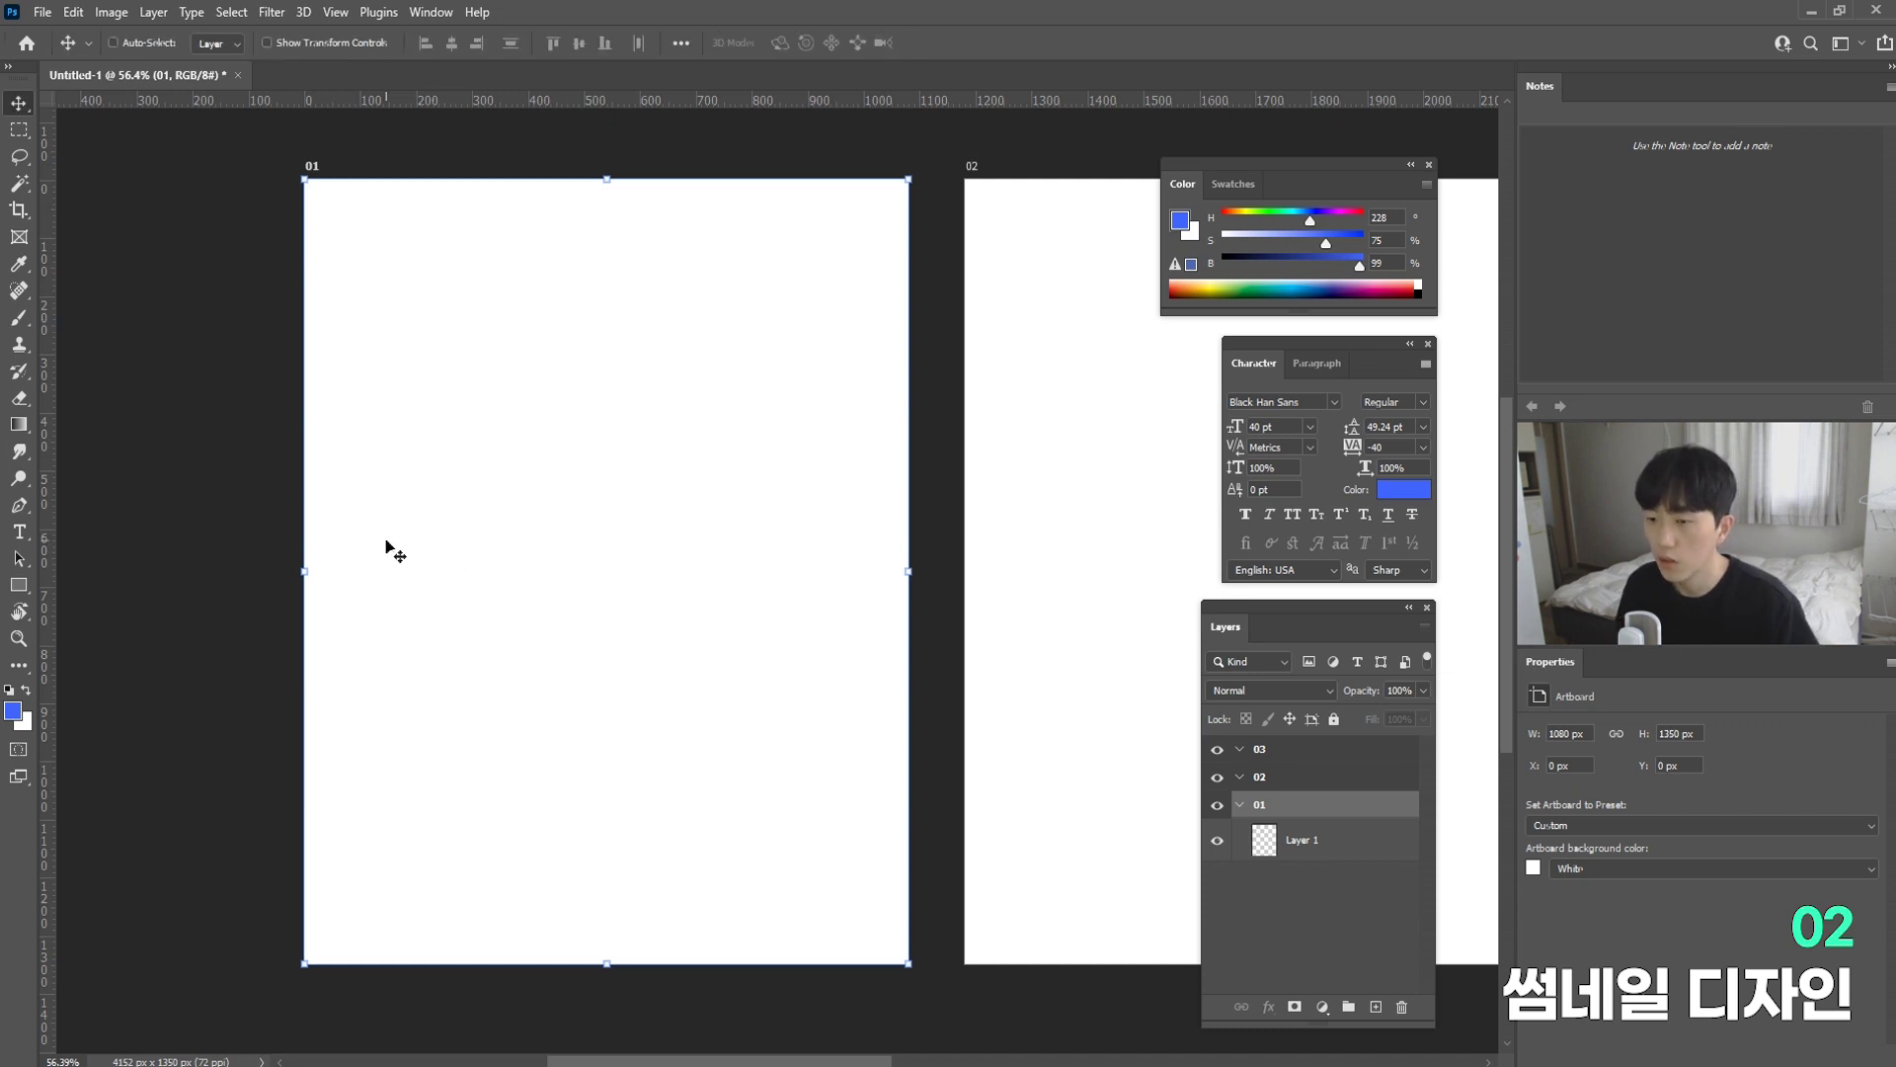
pyautogui.click(18, 585)
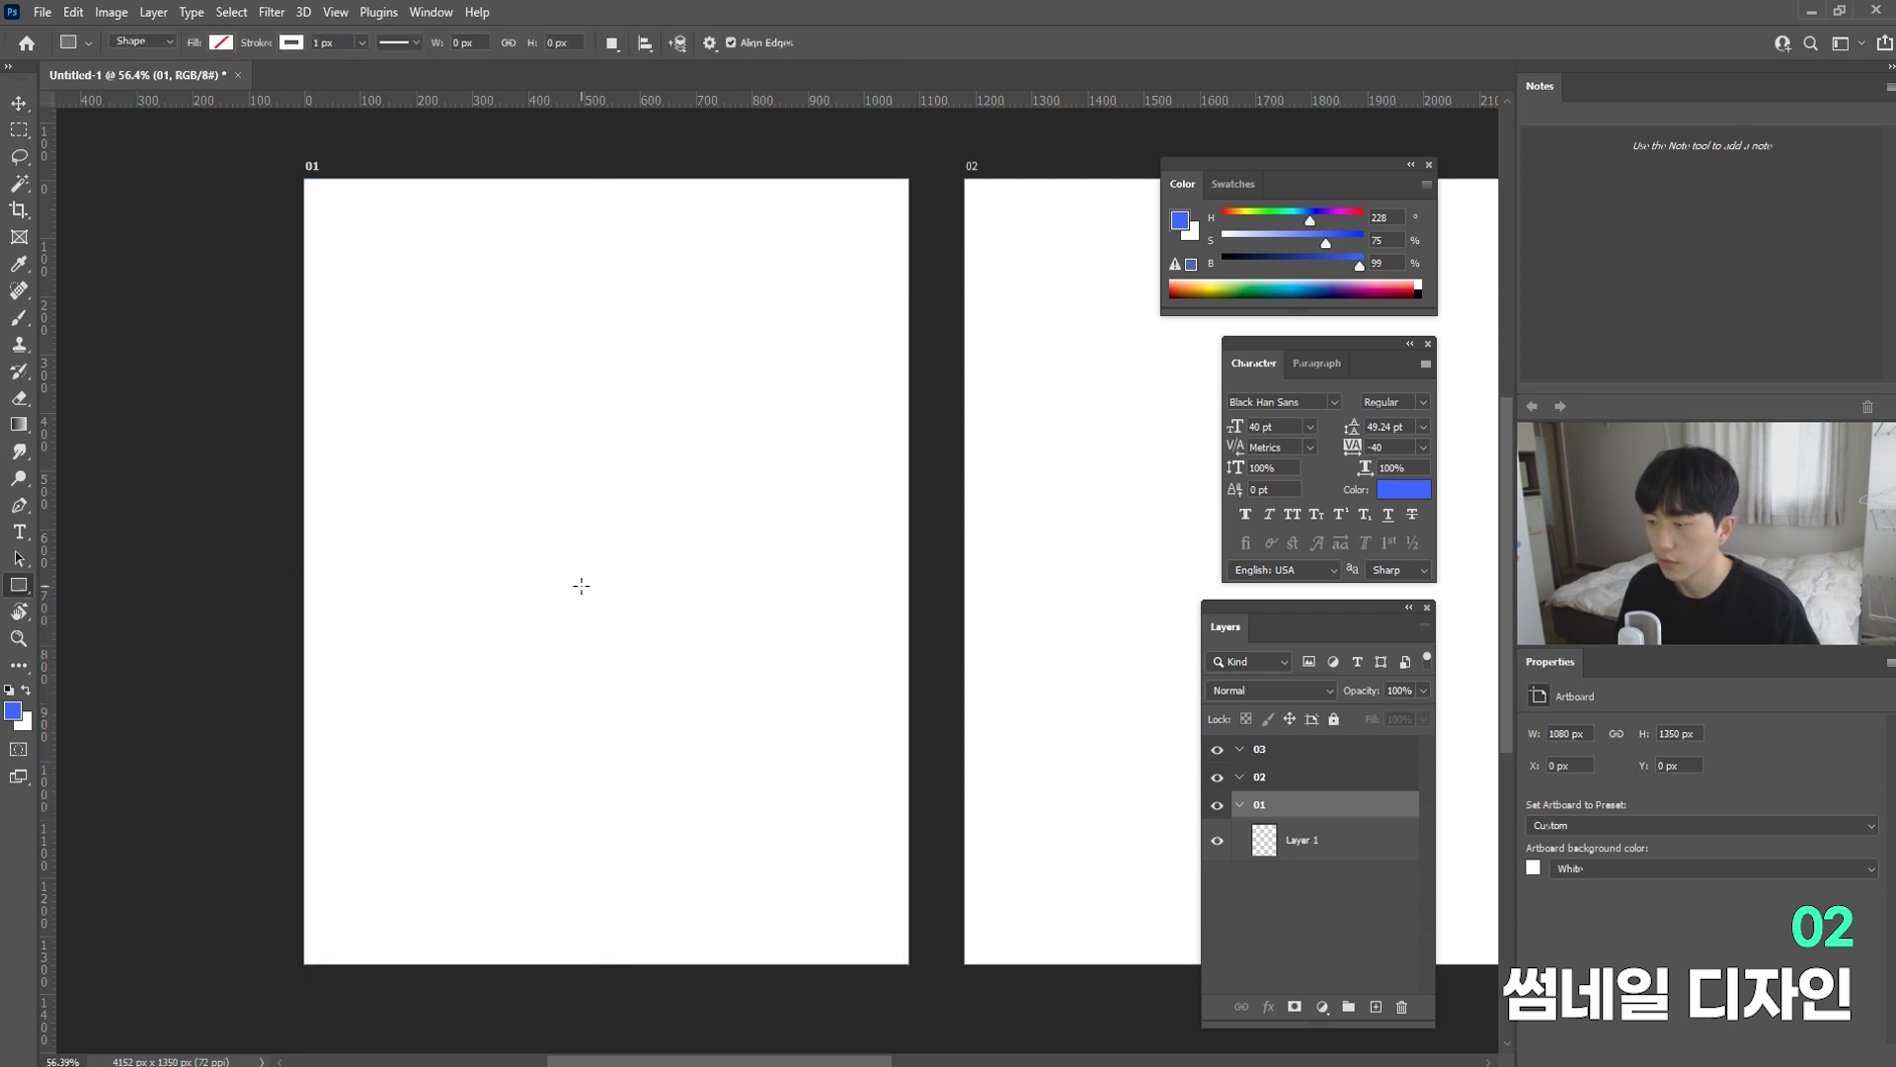
pyautogui.click(582, 586)
pyautogui.moveTo(910, 280); pyautogui.dragTo(657, 325)
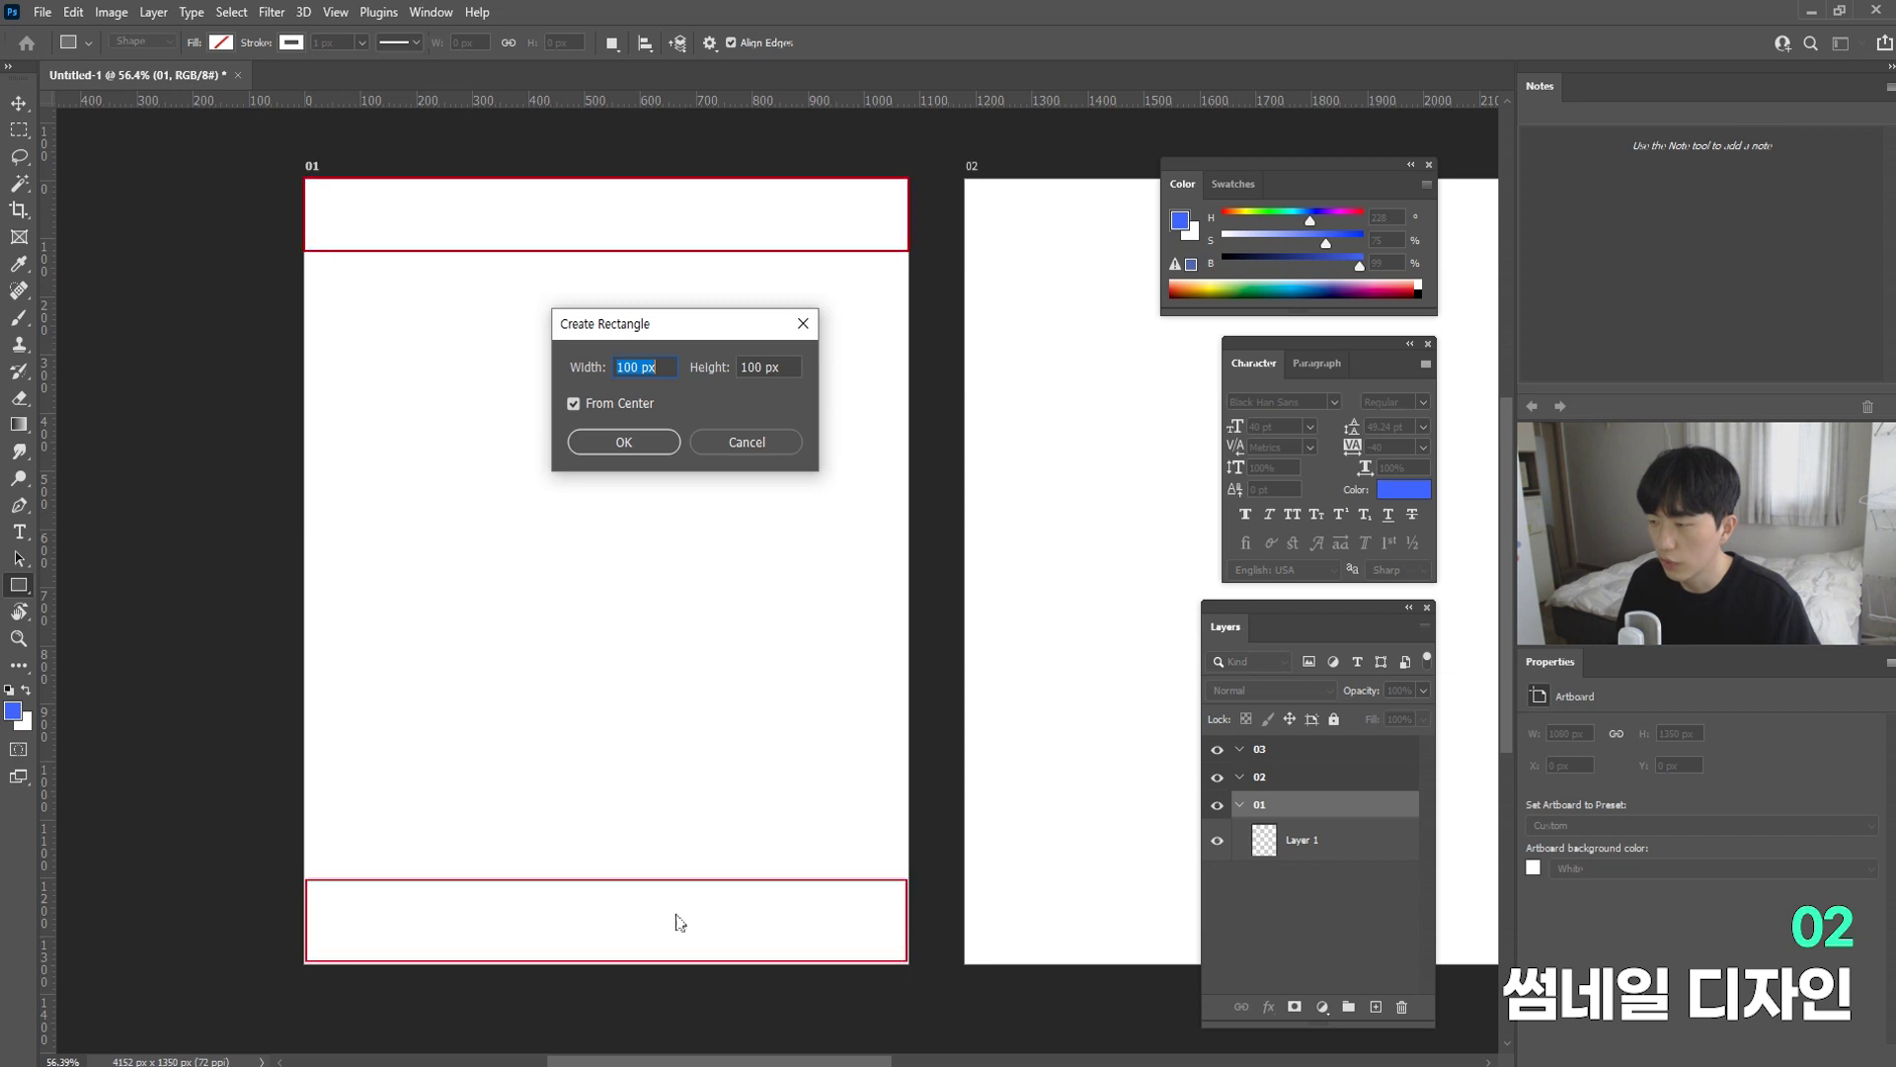
pyautogui.write('1080')
pyautogui.press('Tab')
pyautogui.write('1350-1080')
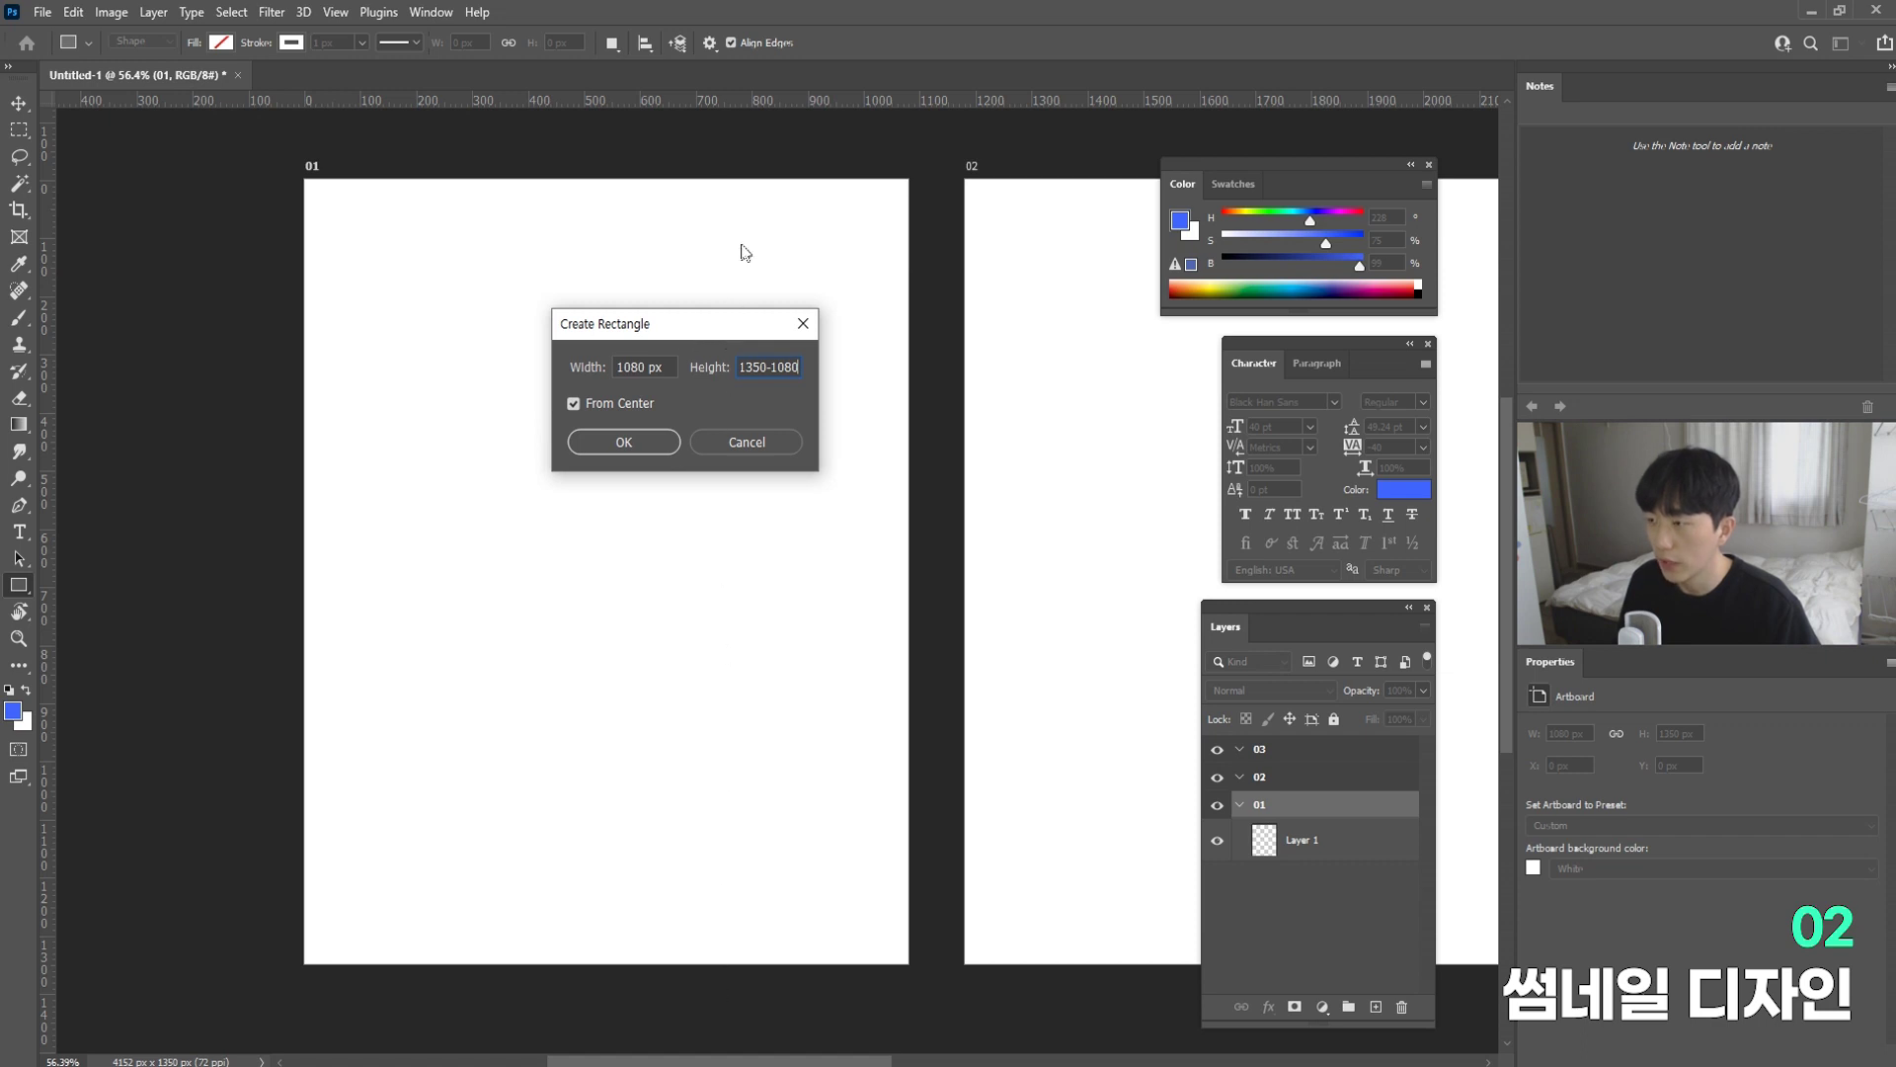
pyautogui.write(')')
pyautogui.press('Home')
pyautogui.write('(')
pyautogui.press('End')
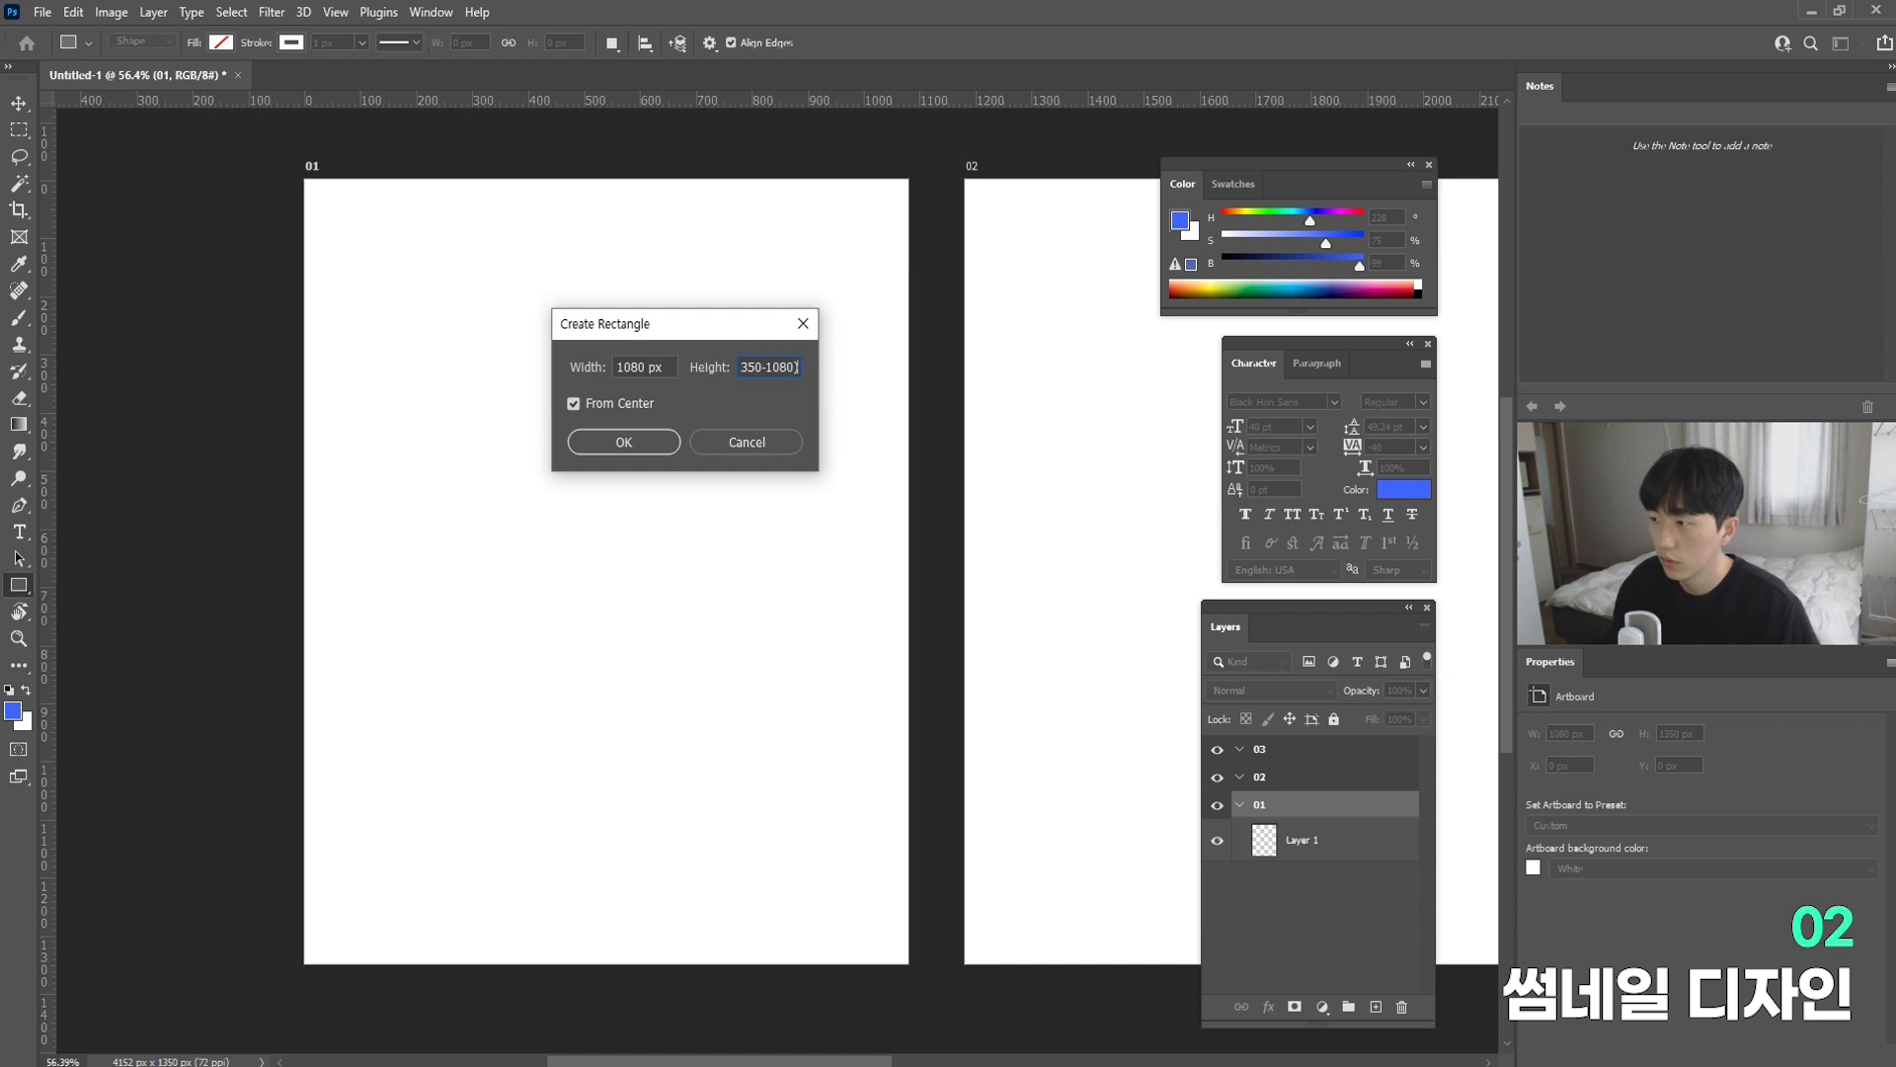
pyautogui.write('/2')
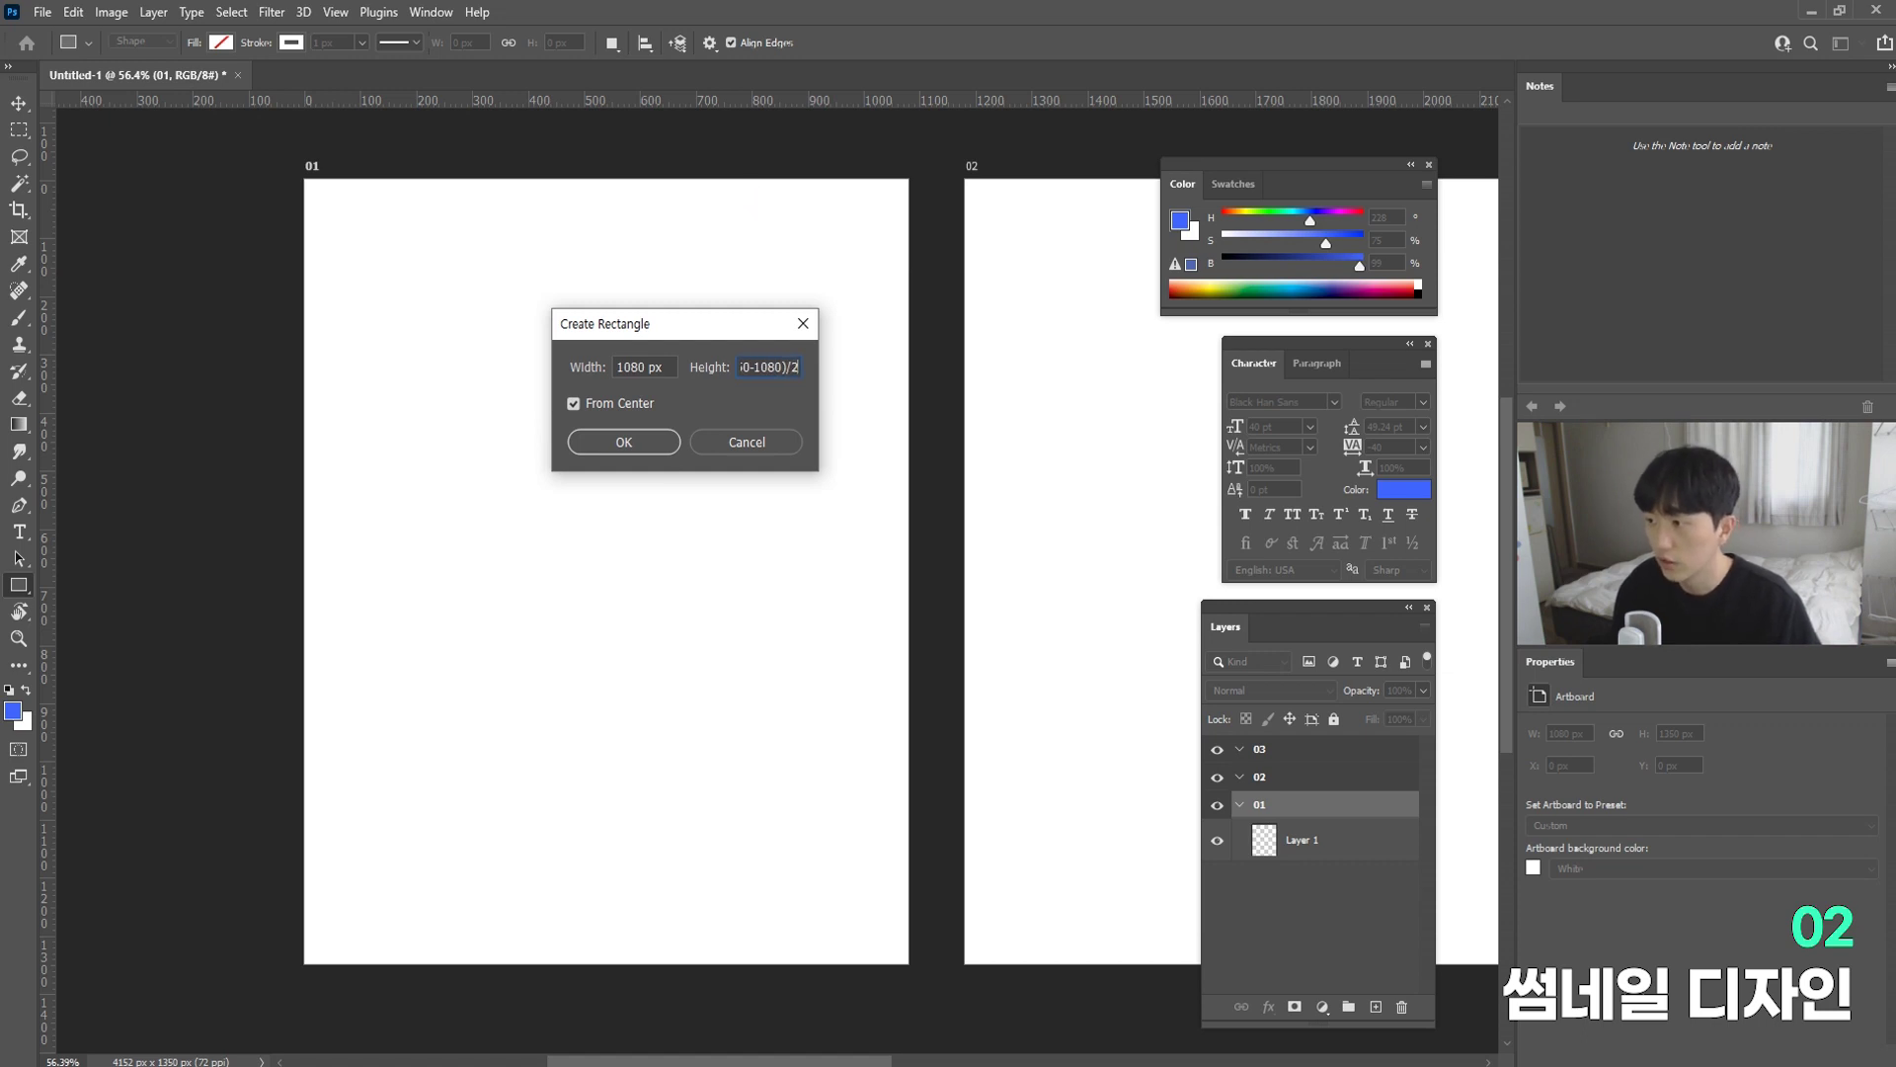
pyautogui.press('Return')
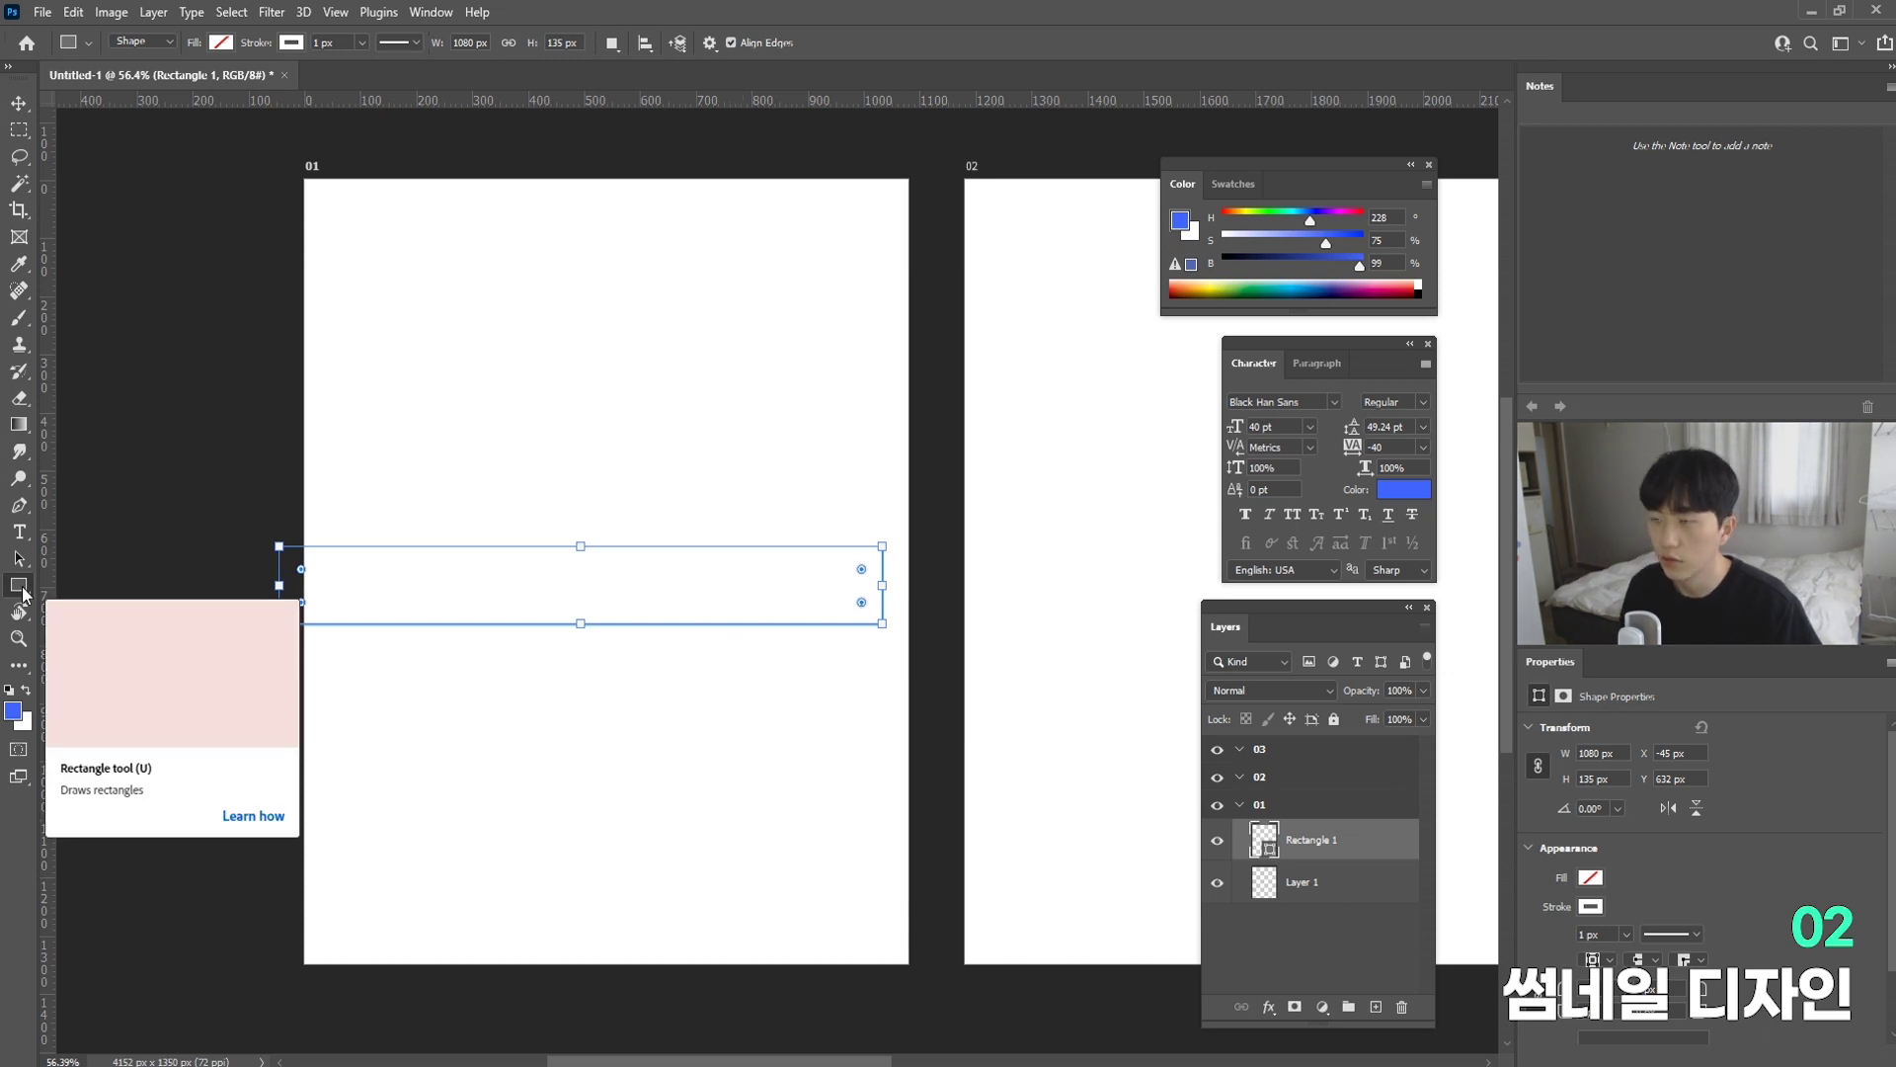
# Step: Fill the rectangle with the dark recently used colour and remove its stroke
pyautogui.click(222, 41)
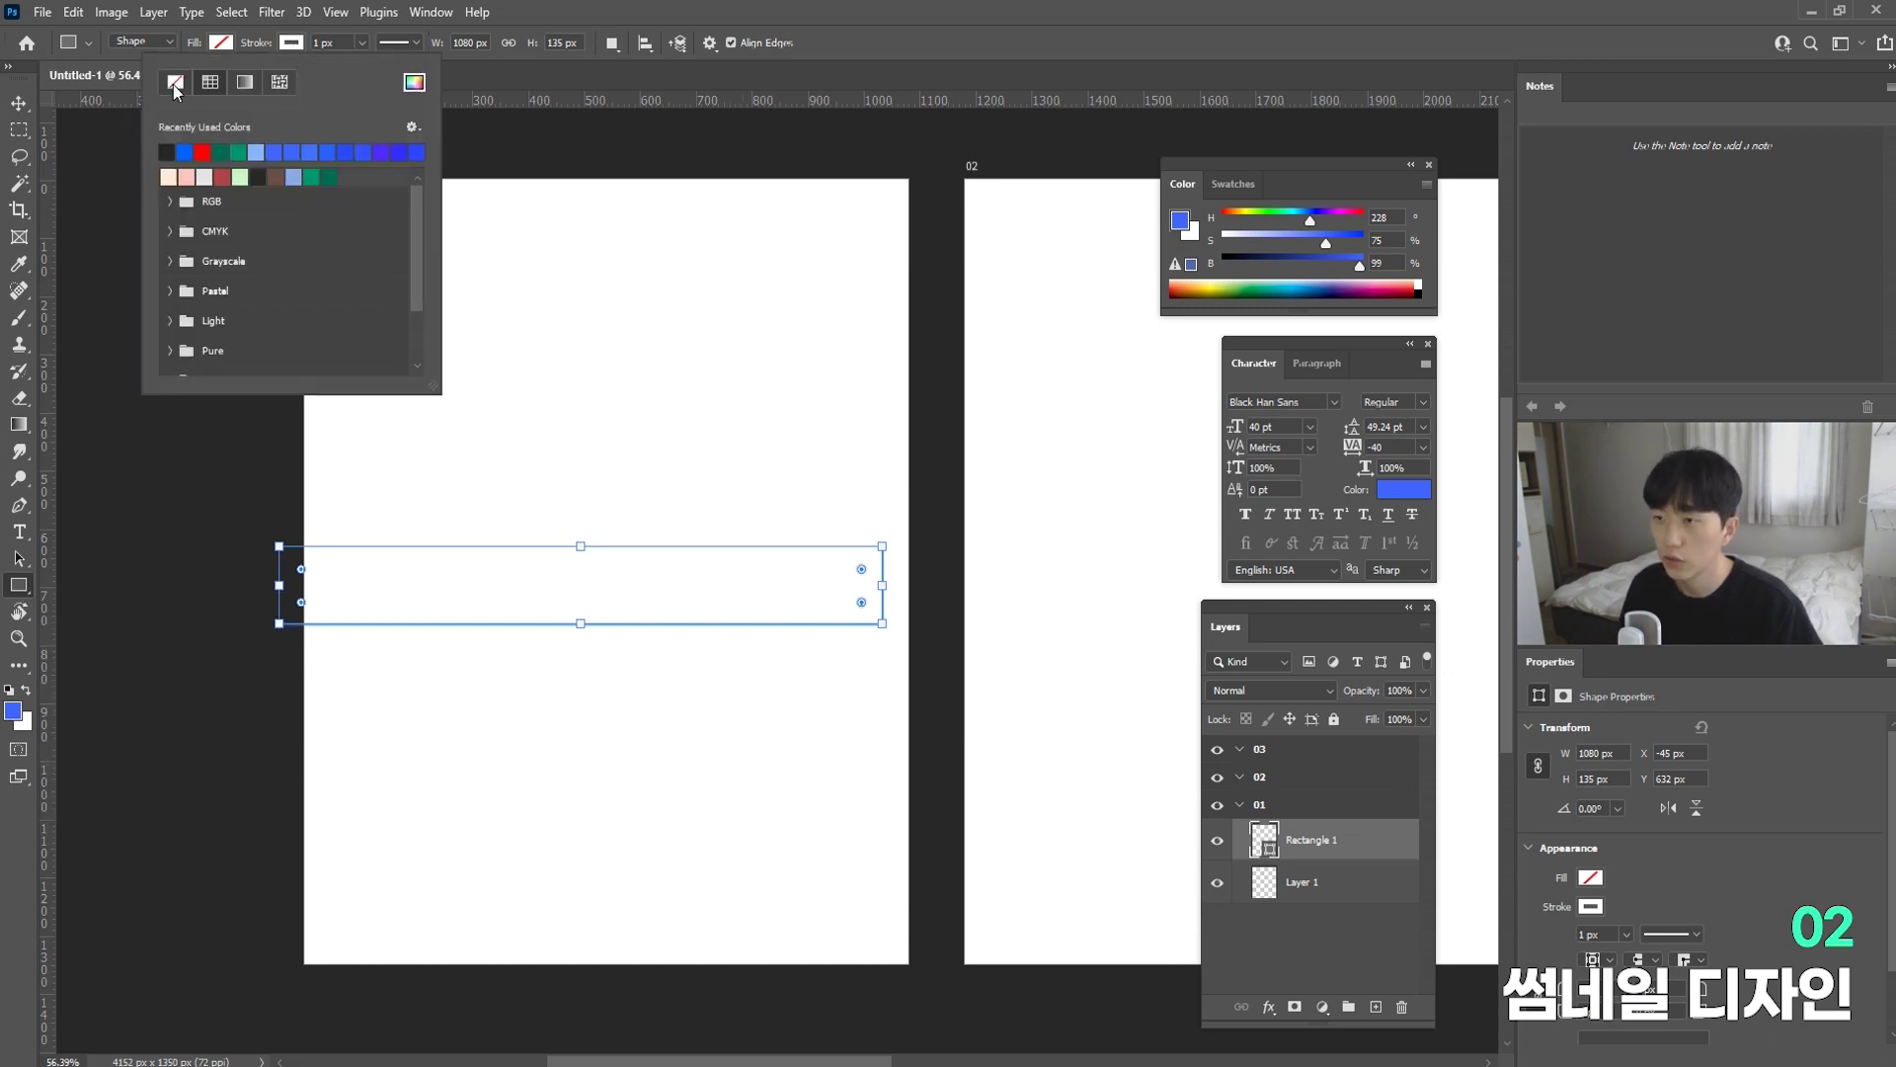
pyautogui.click(291, 42)
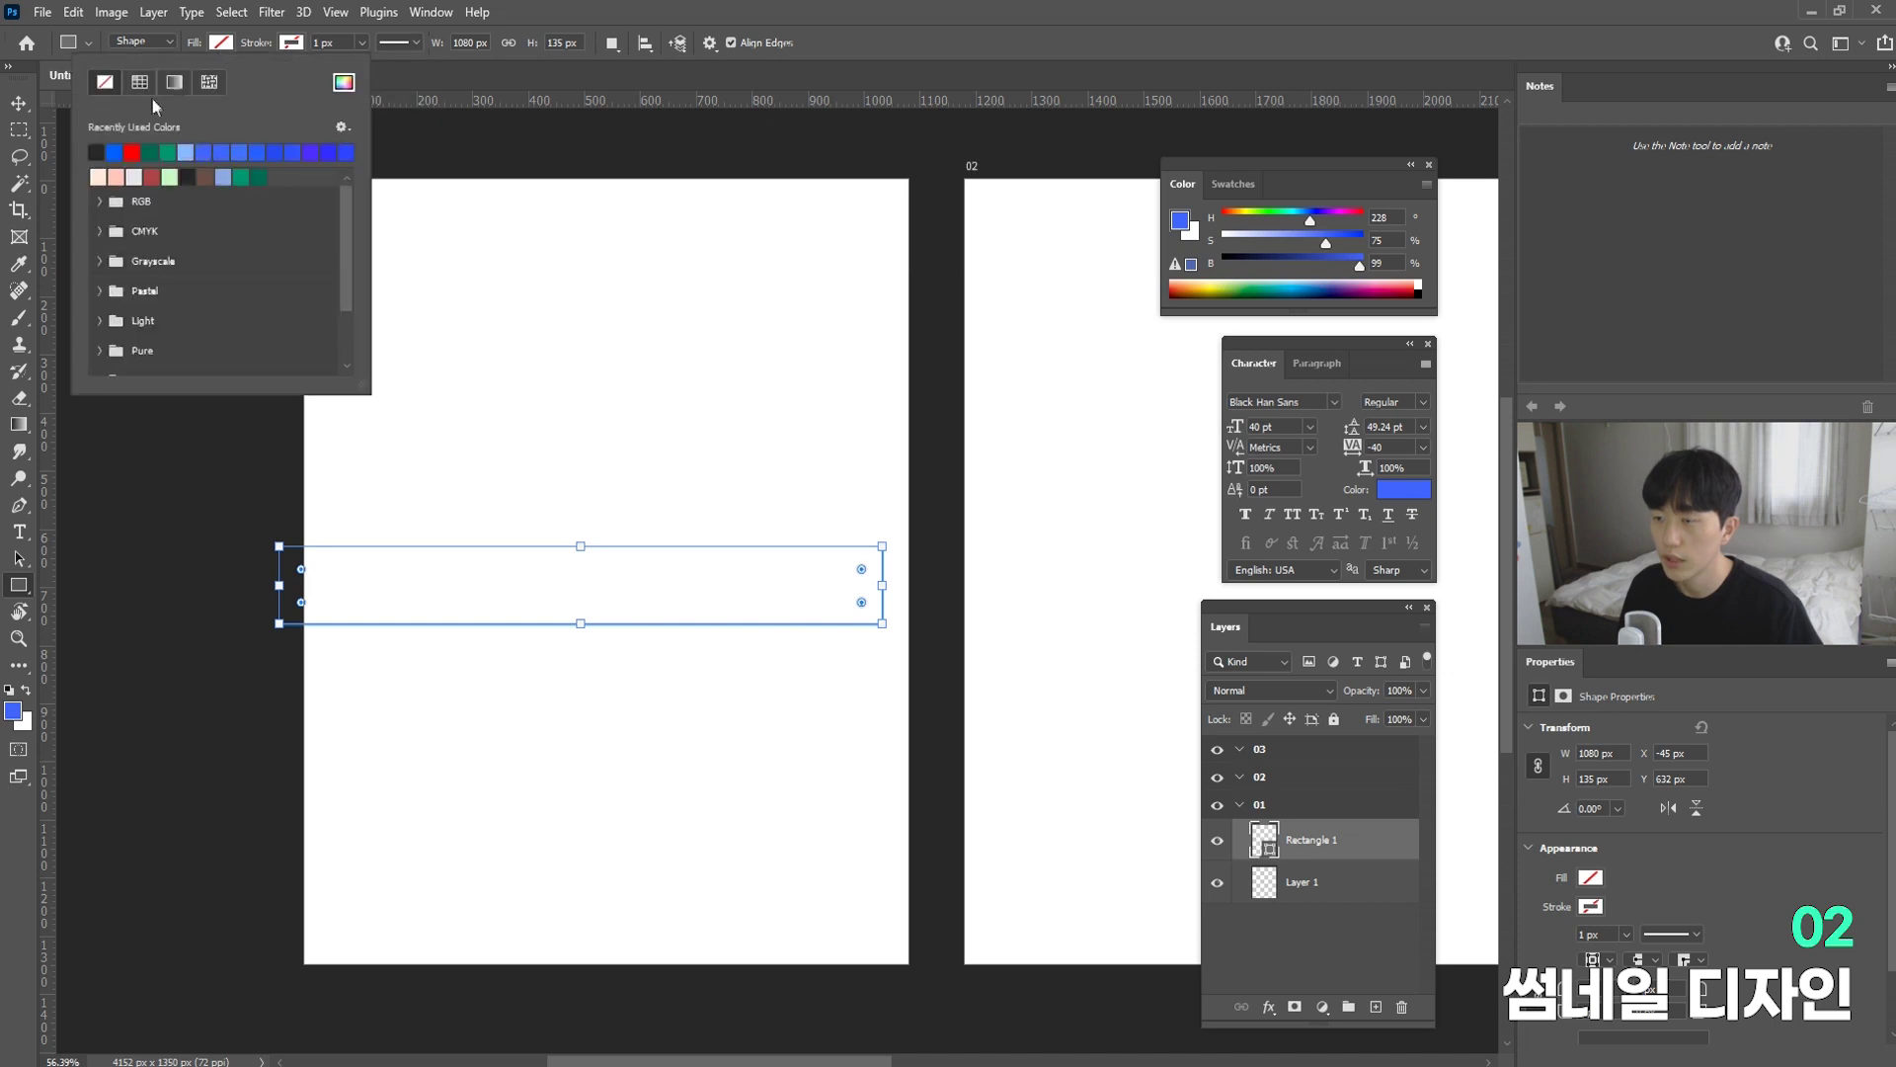
pyautogui.click(95, 151)
# Step: Move the dark rectangle across artboard 01, select the whole artboard area and align the rectangle to its horizontal centre
pyautogui.press('v')
pyautogui.moveTo(443, 554); pyautogui.dragTo(442, 557)
pyautogui.press('ctrl')
pyautogui.hotkey('ctrl', 'a')
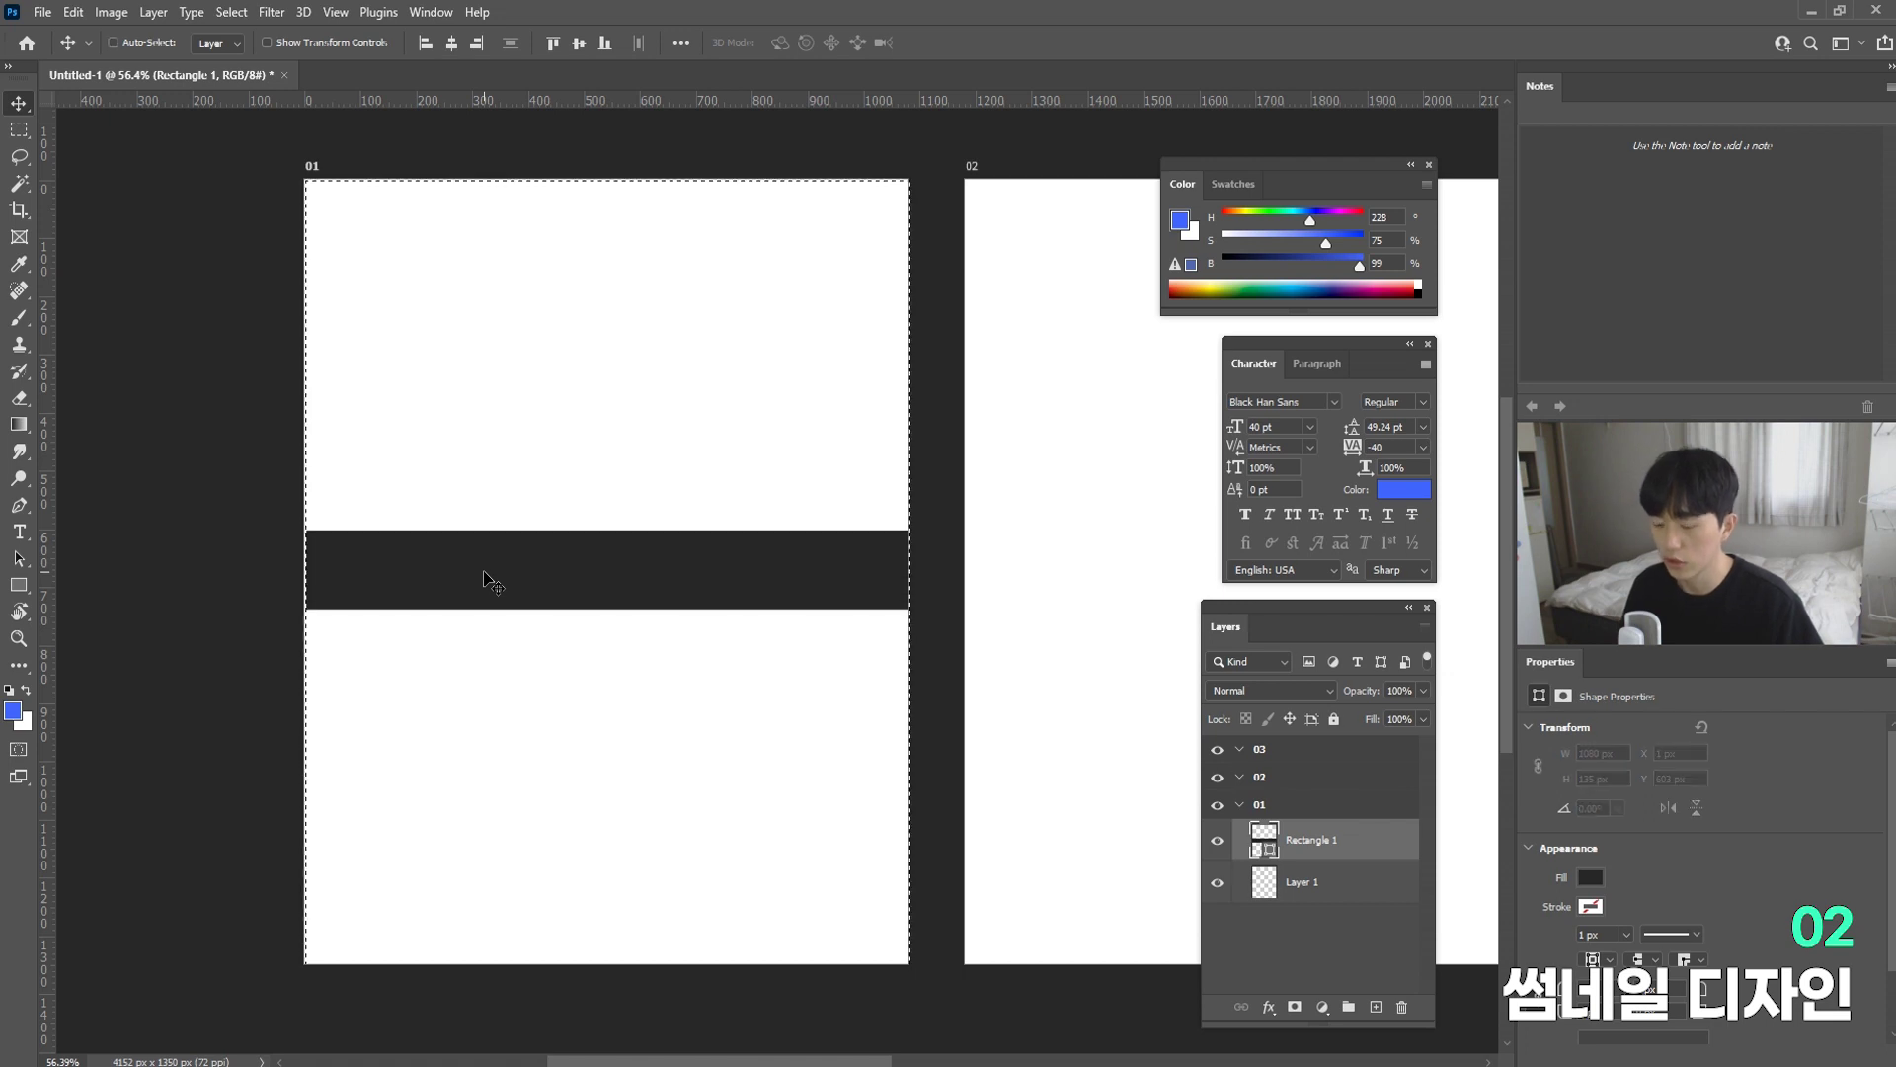
pyautogui.click(453, 44)
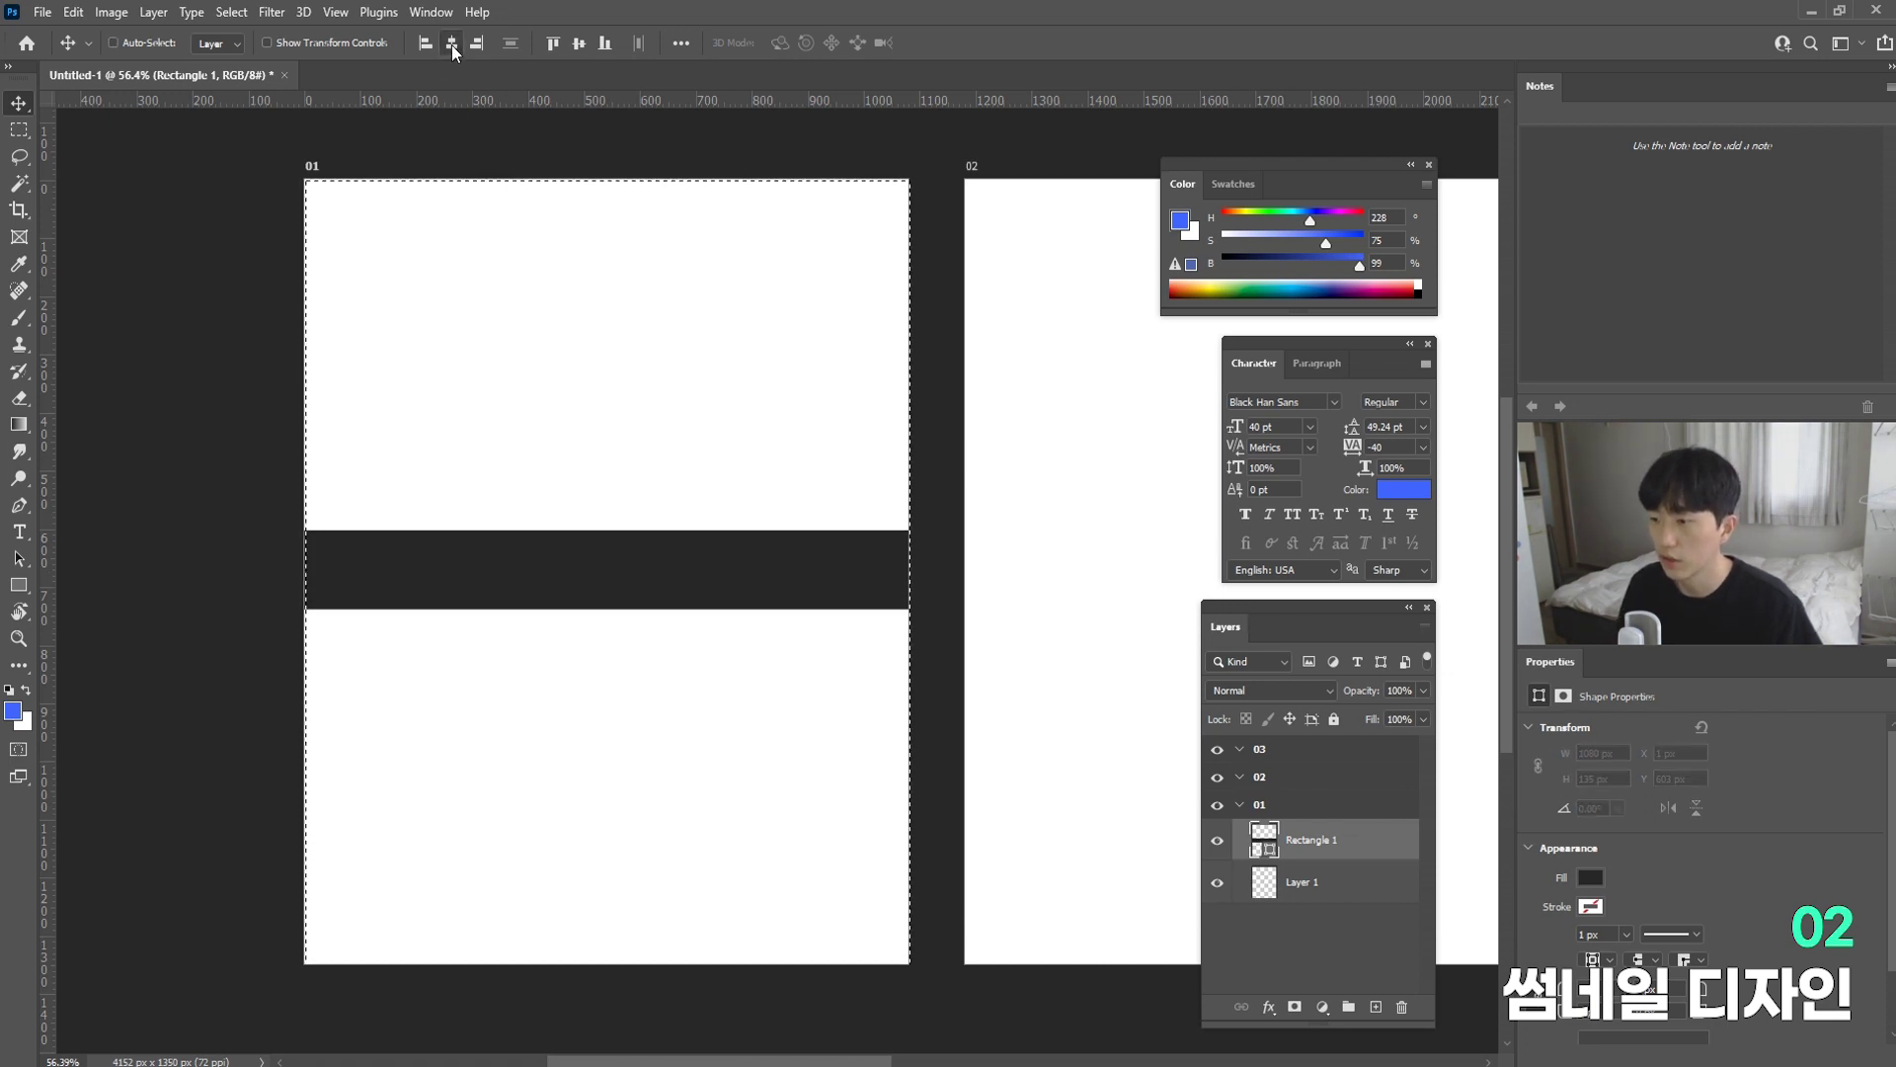
# Step: Align the dark rectangle to the top edge of artboard 01 and clear the selection
pyautogui.click(553, 45)
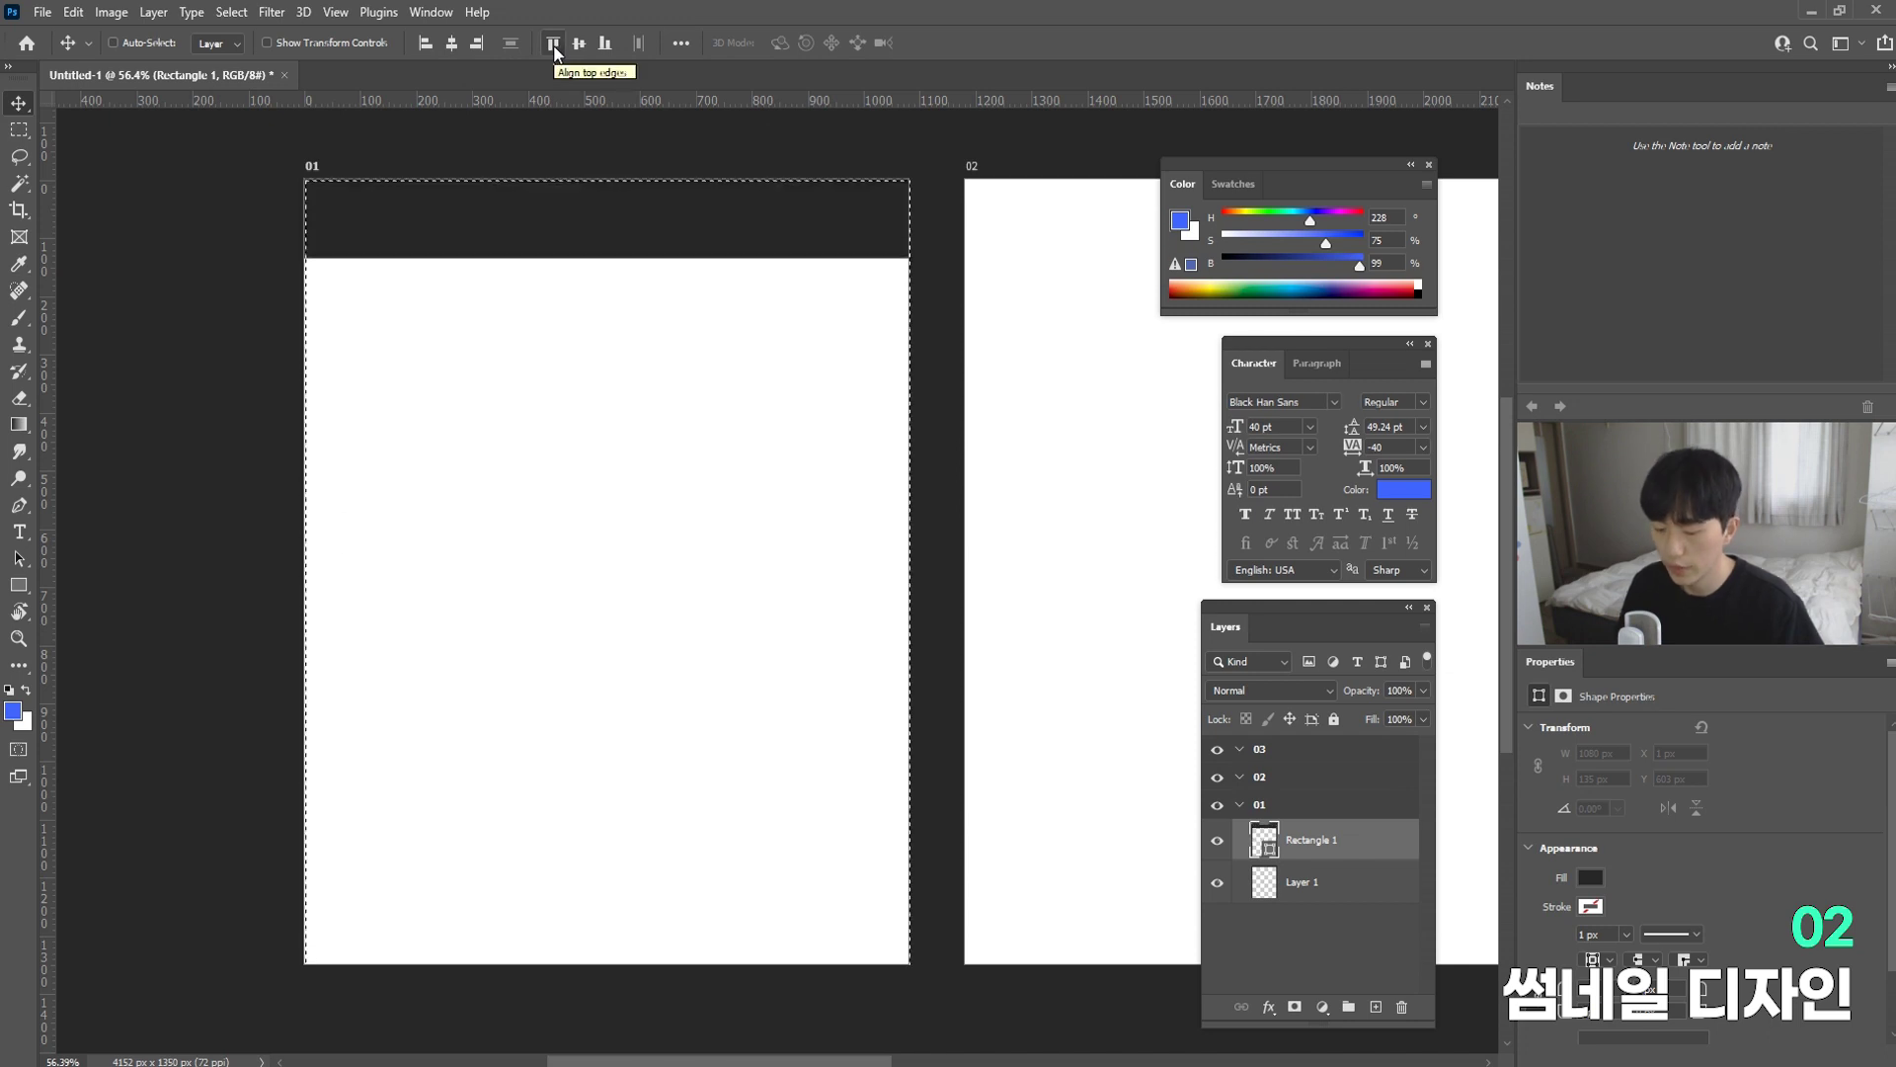
pyautogui.press('ctrl')
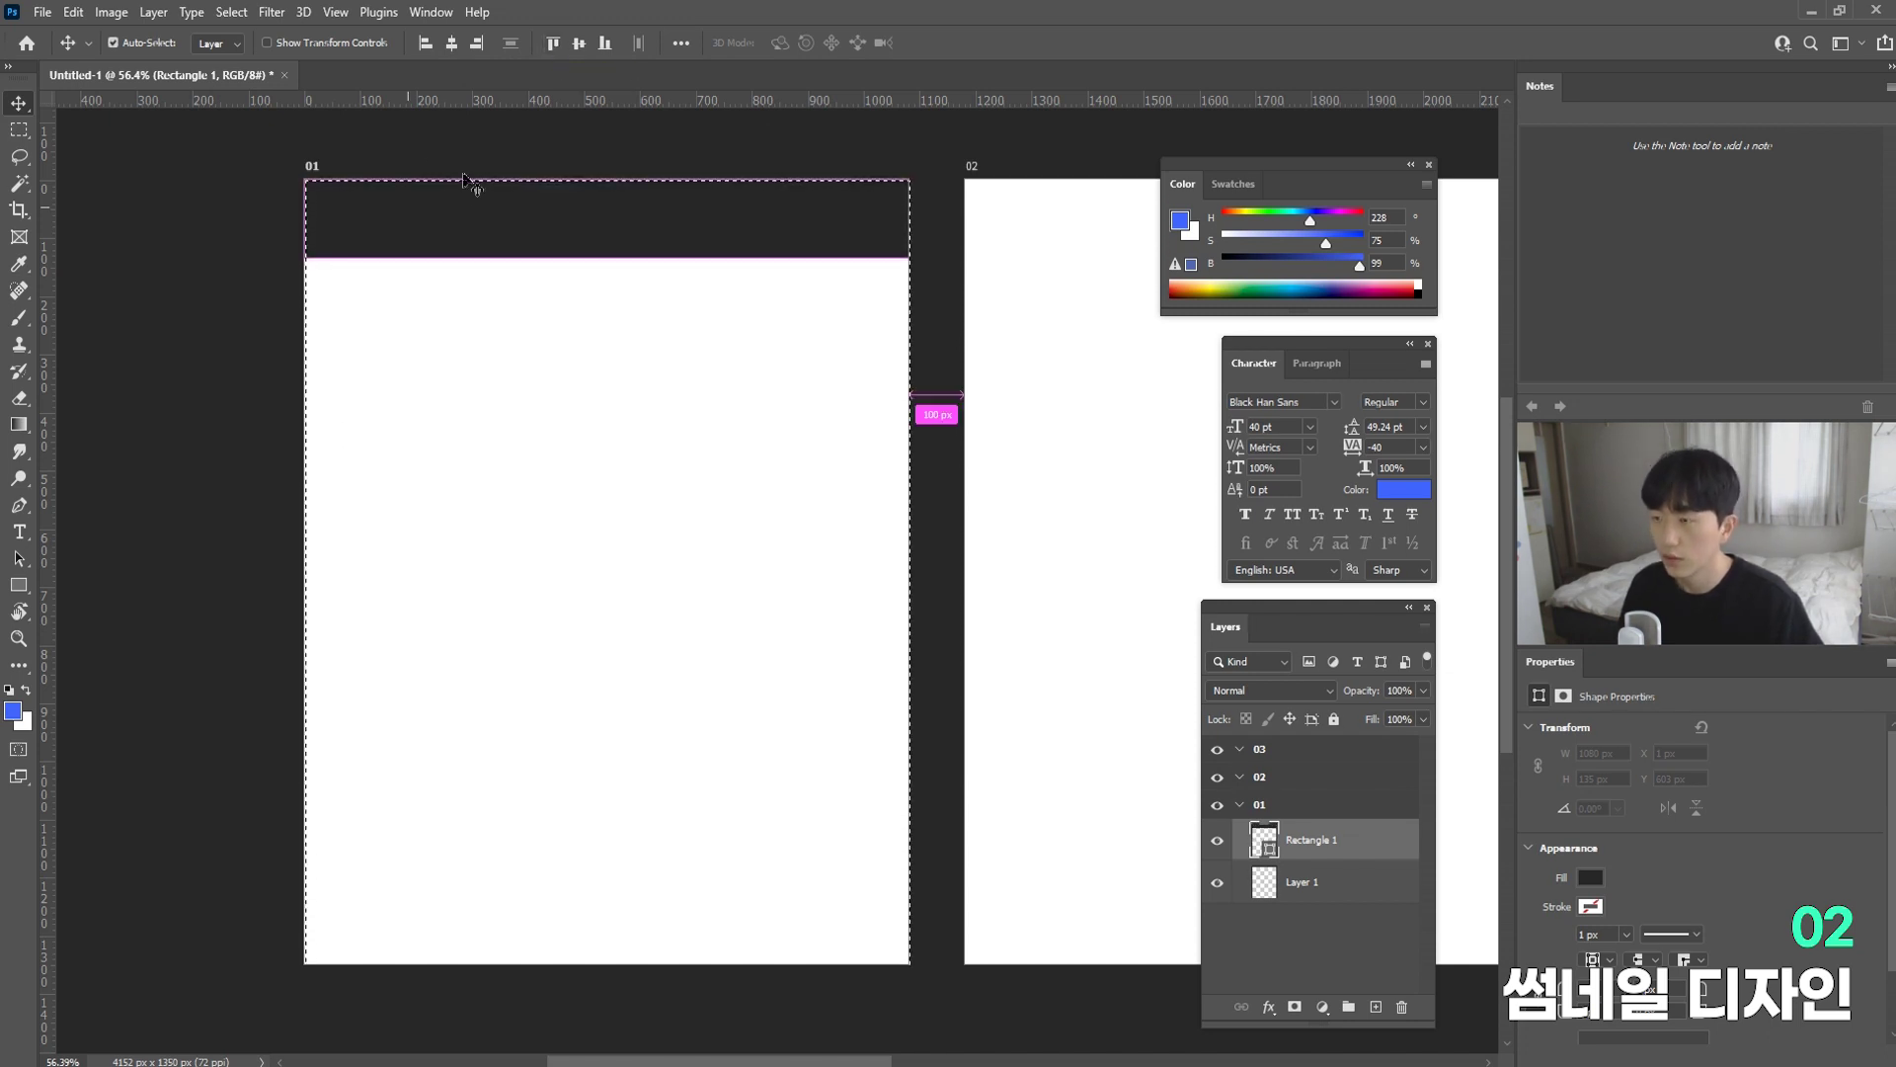
pyautogui.keyDown('ctrl'); pyautogui.click(478, 202); pyautogui.keyUp('ctrl')
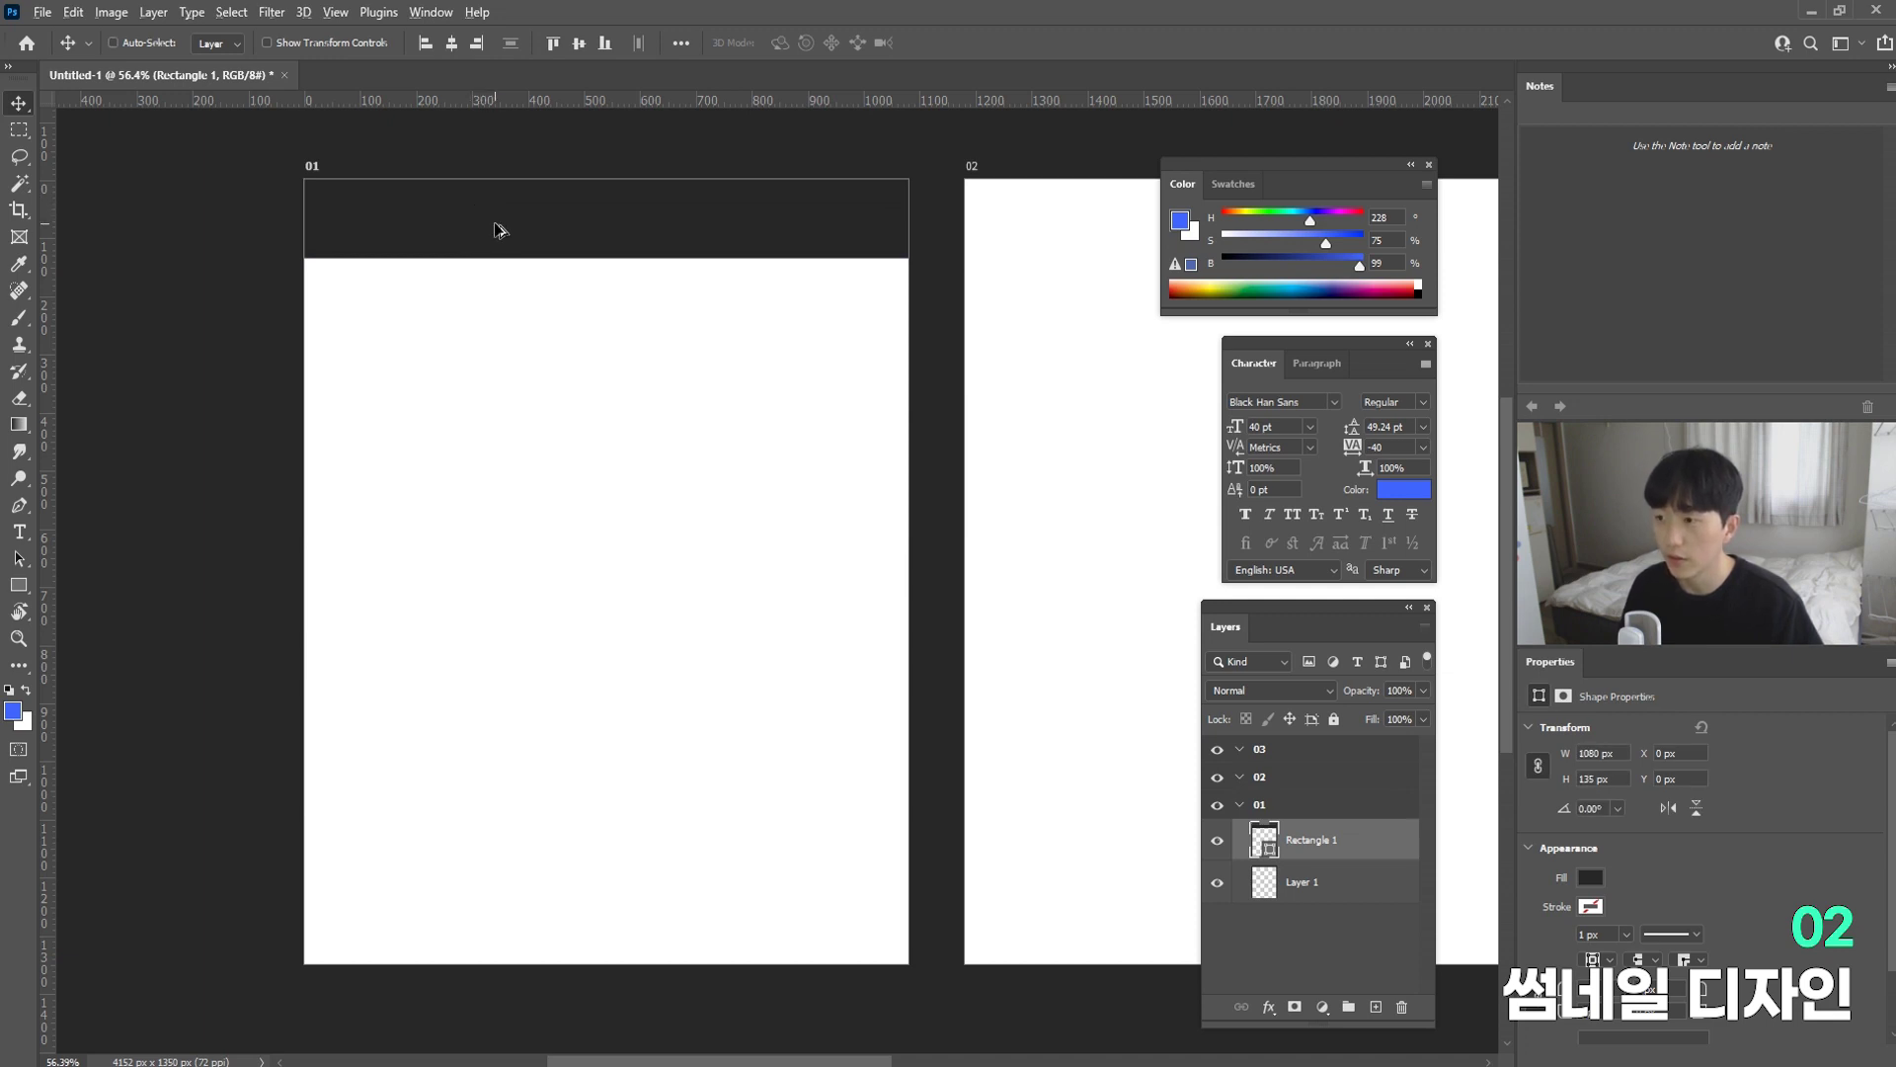
# Step: Duplicate the dark rectangle, align the copy to artboard 01's horizontal centre and bottom edge, and clear the selection
pyautogui.moveTo(496, 230); pyautogui.dragTo(487, 530)
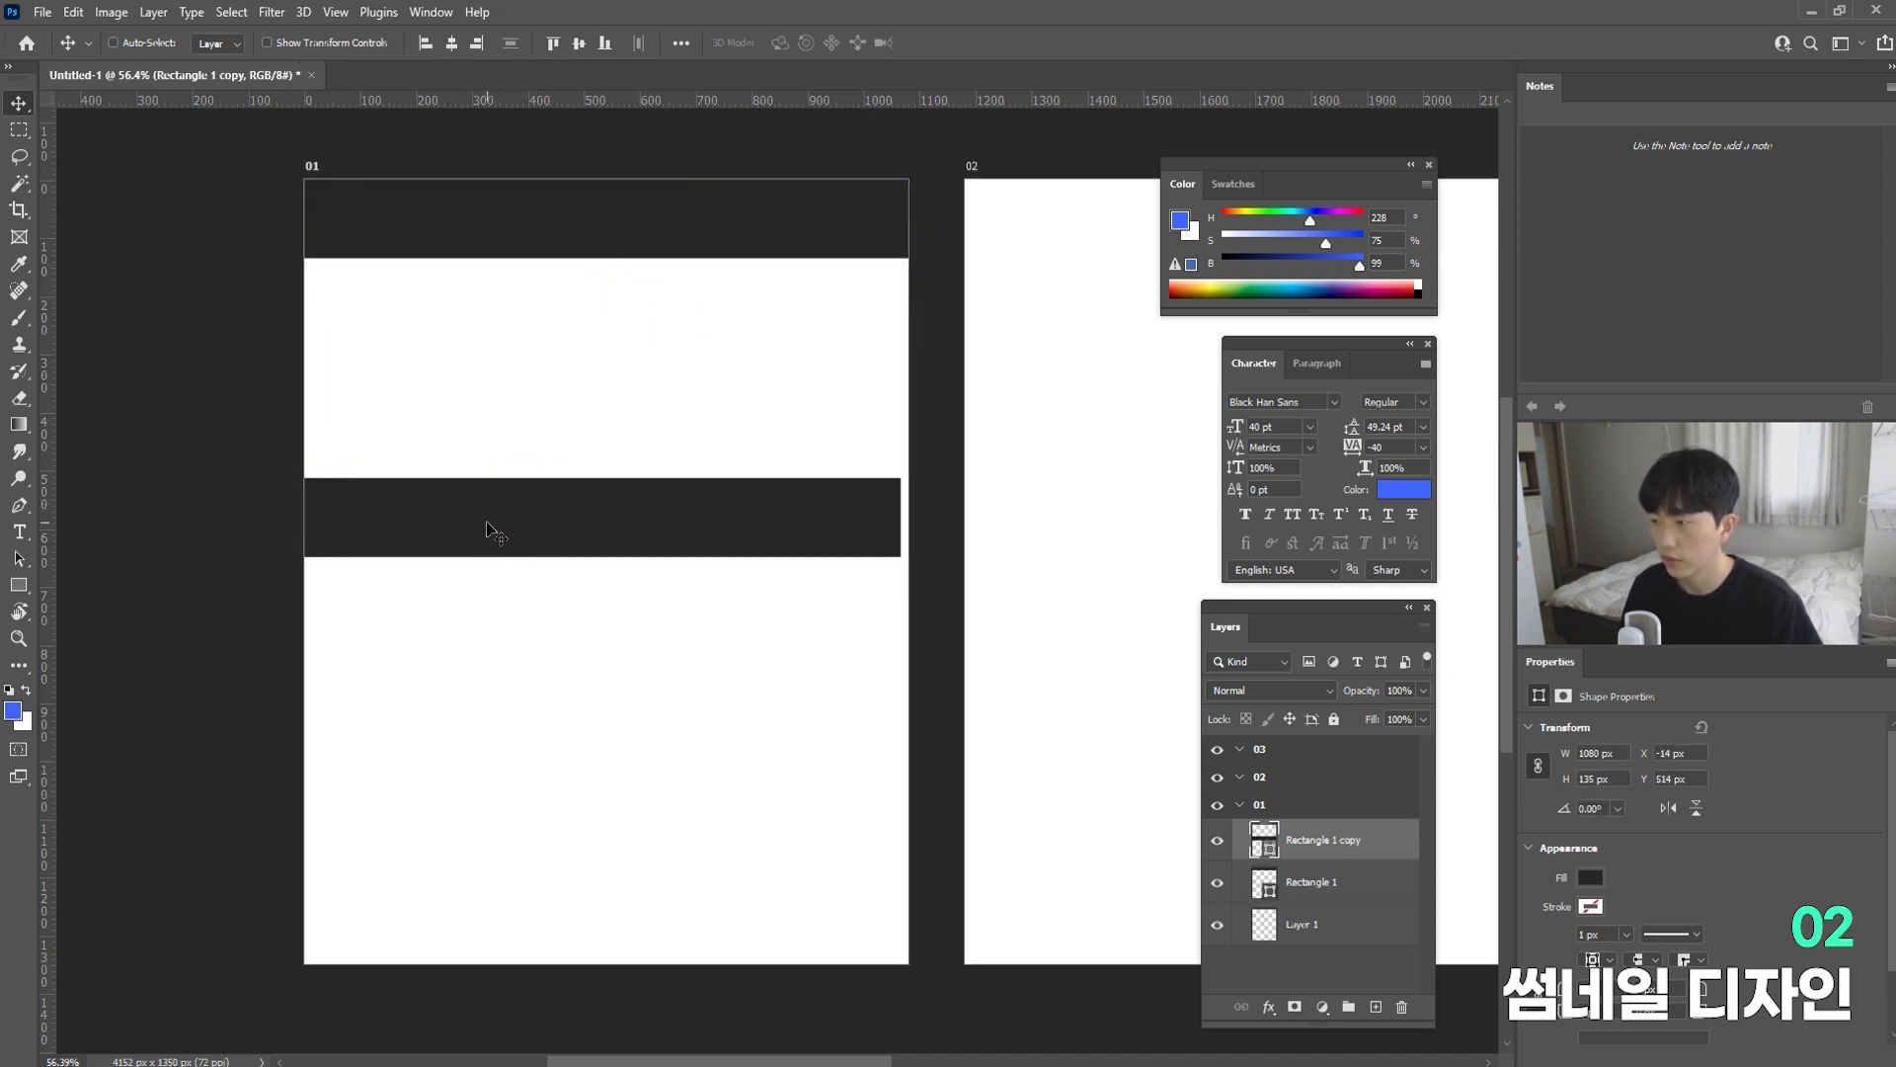
pyautogui.press('ctrl')
pyautogui.hotkey('ctrl', 'a')
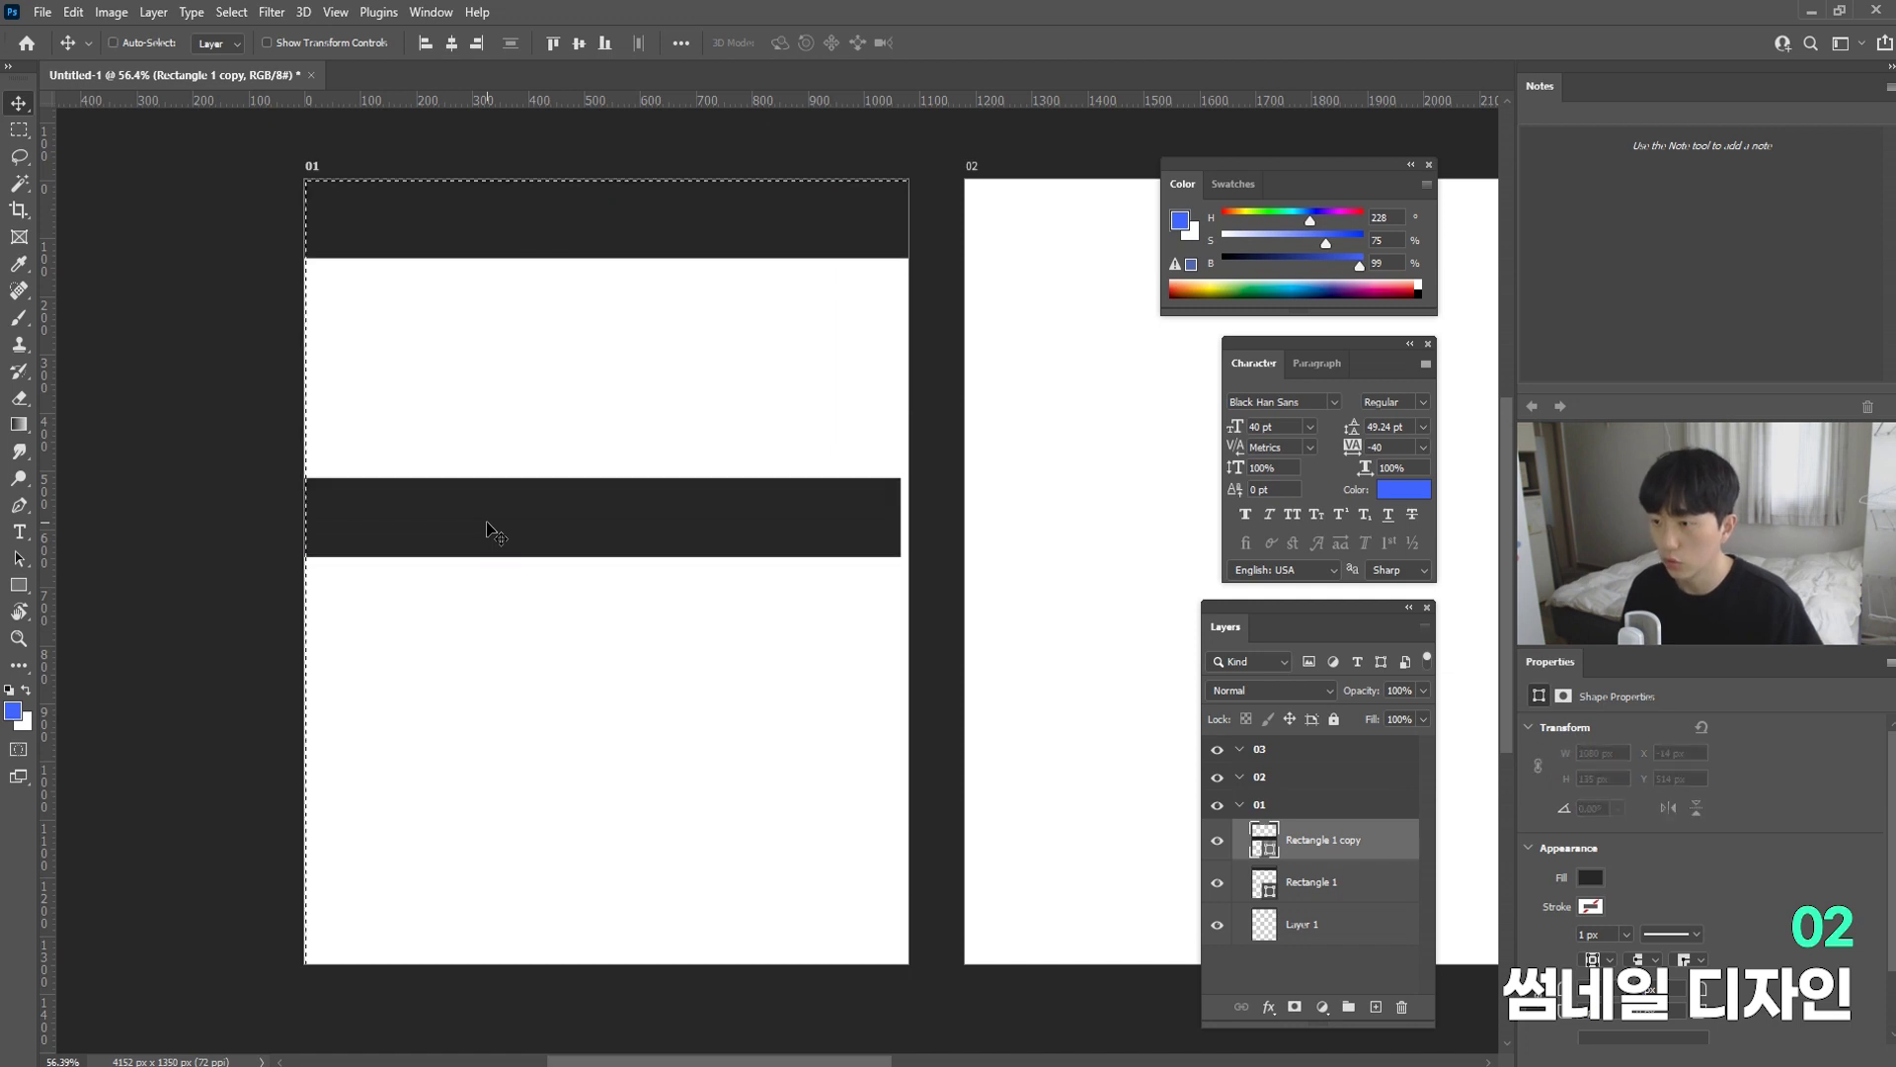
pyautogui.click(450, 44)
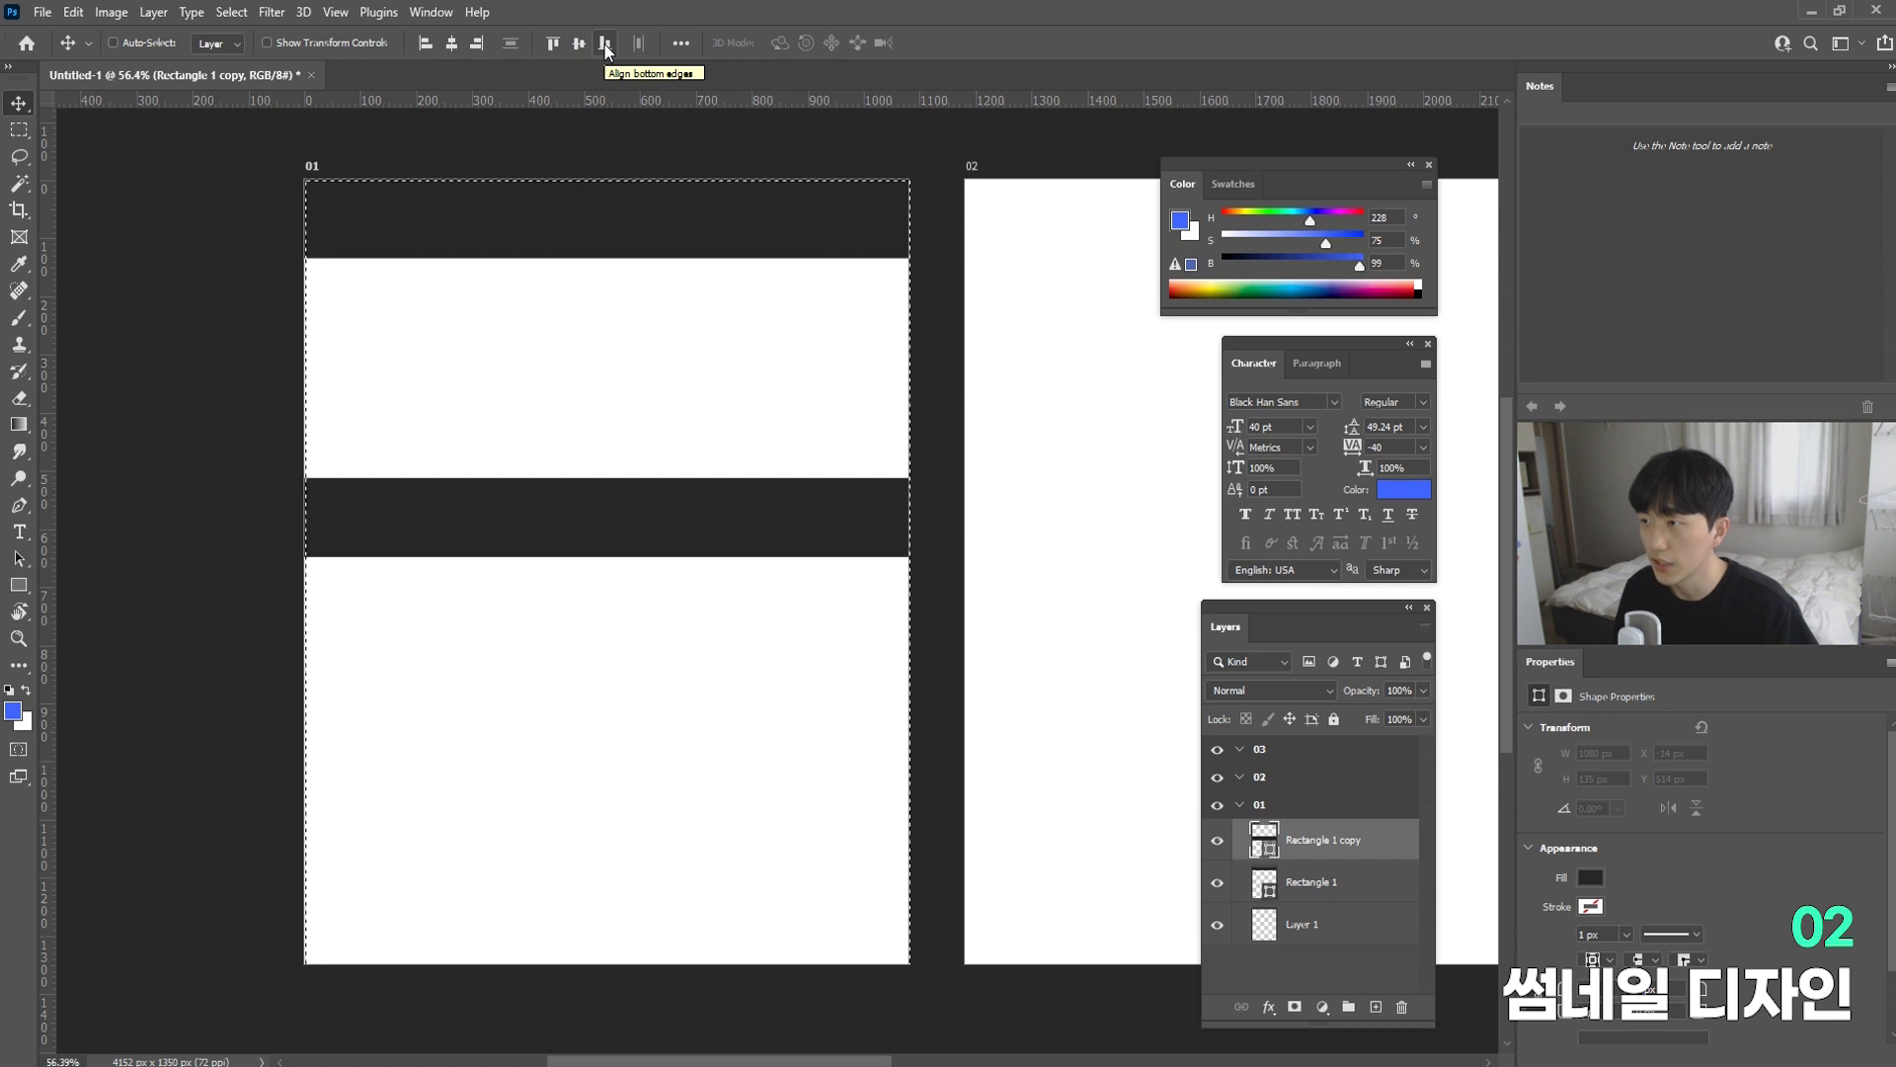
pyautogui.click(604, 44)
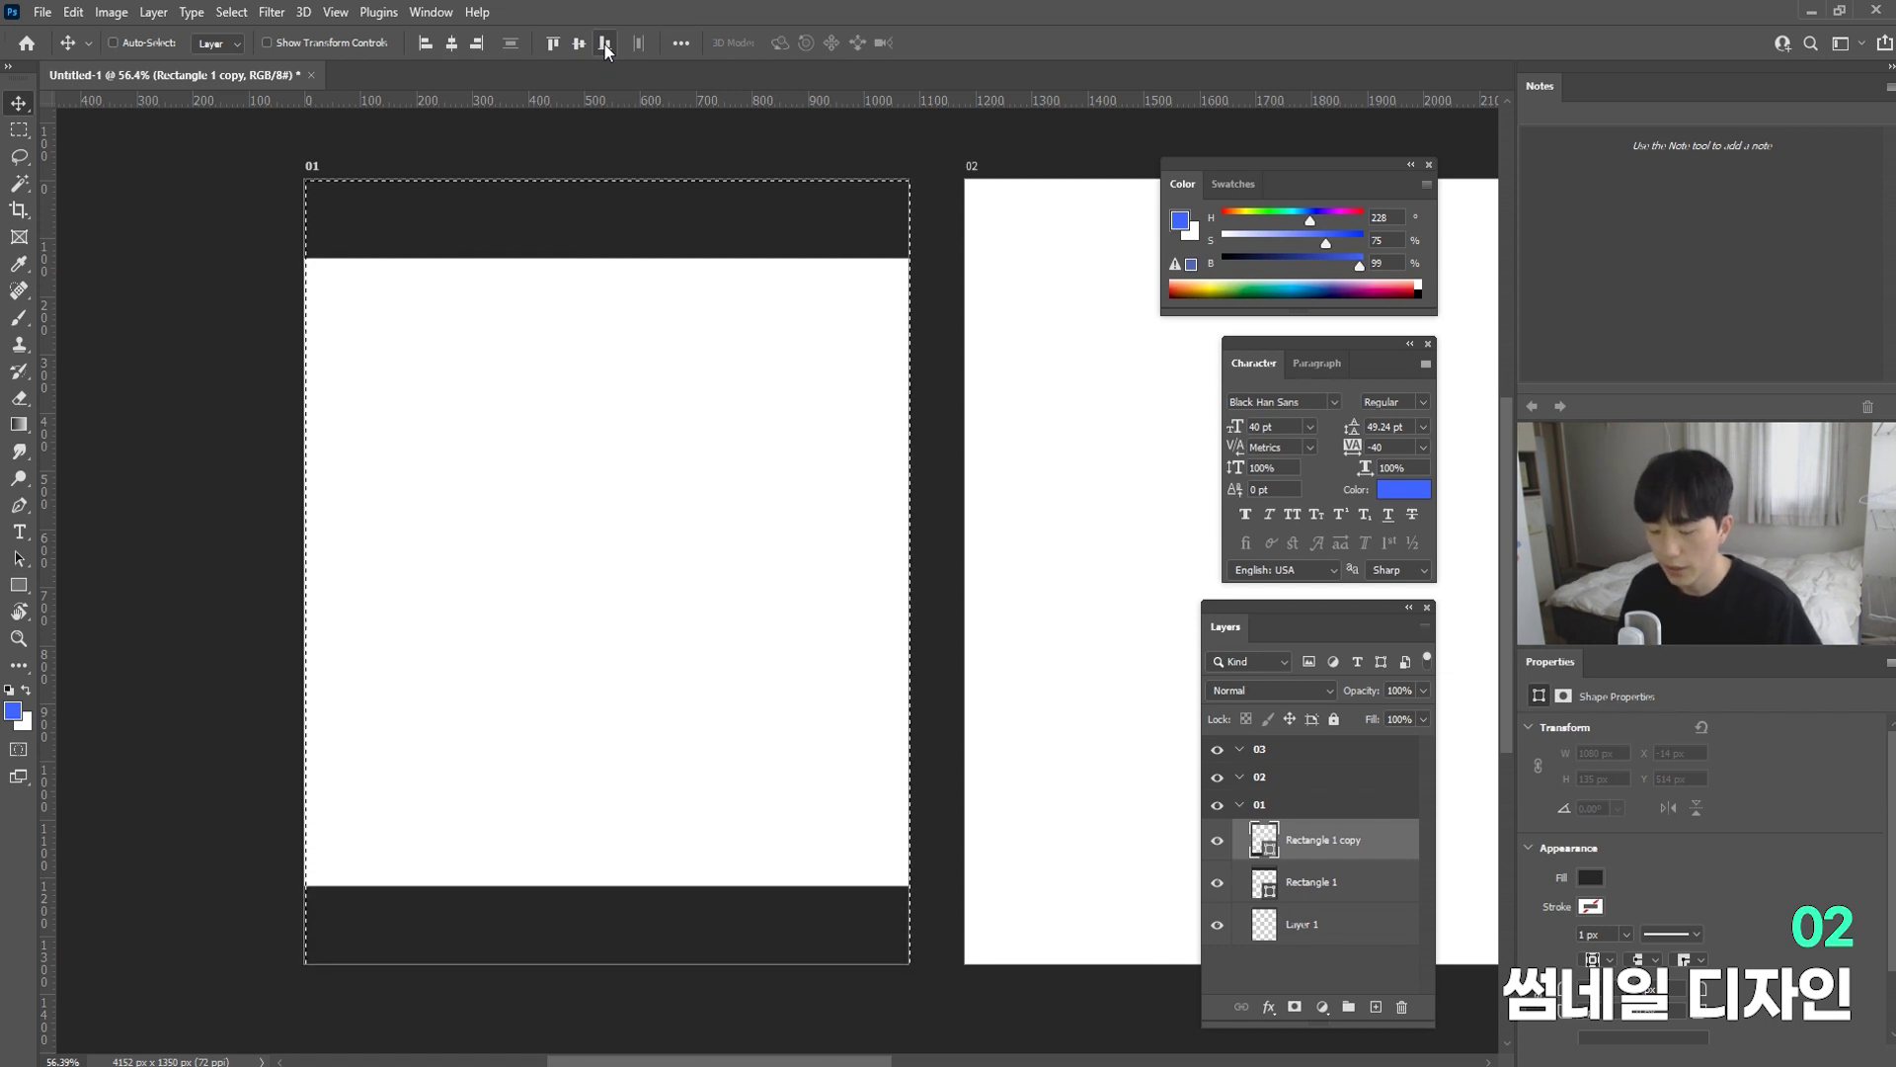
pyautogui.press('ctrl')
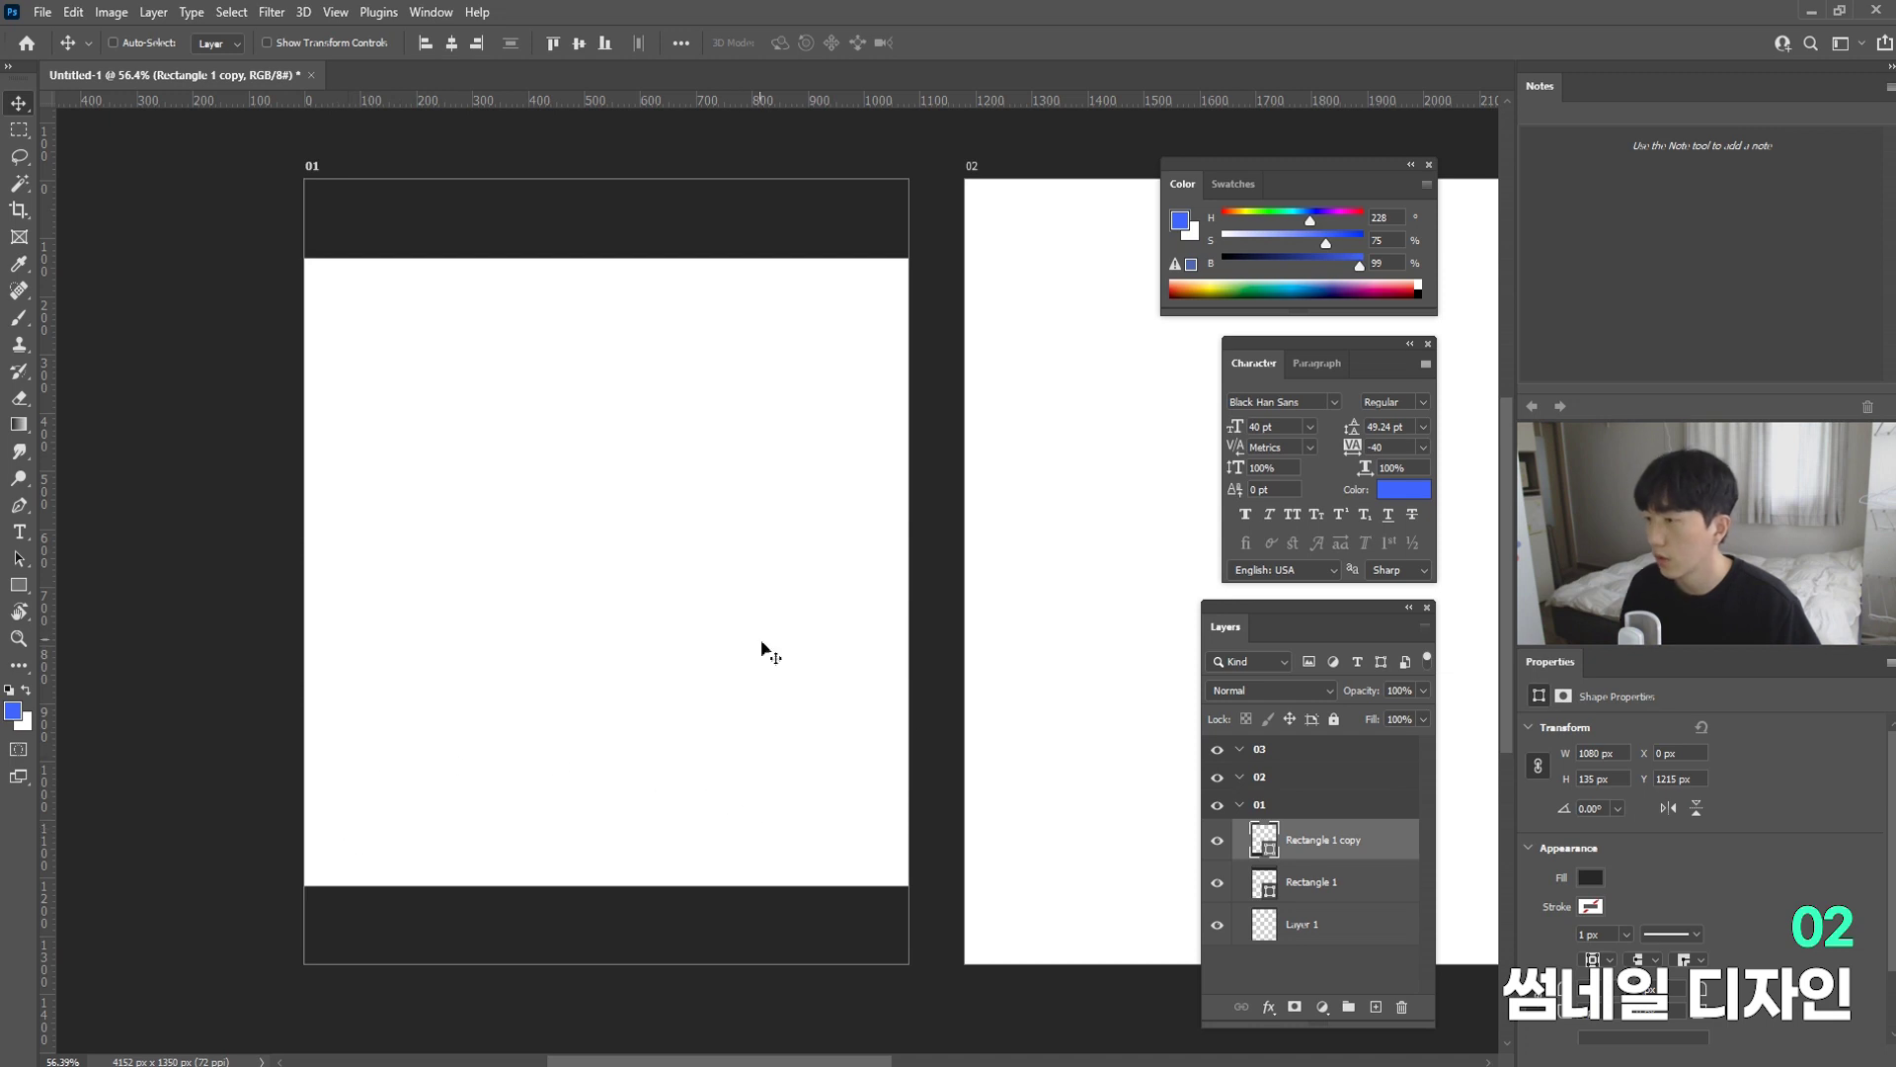
# Step: Select both dark rectangle layers on artboard 01 and merge them into one shape layer
pyautogui.press('ctrl')
pyautogui.keyDown('ctrl'); pyautogui.click(1322, 891); pyautogui.keyUp('ctrl')
pyautogui.moveTo(698, 500); pyautogui.dragTo(760, 533)
pyautogui.press('ctrl')
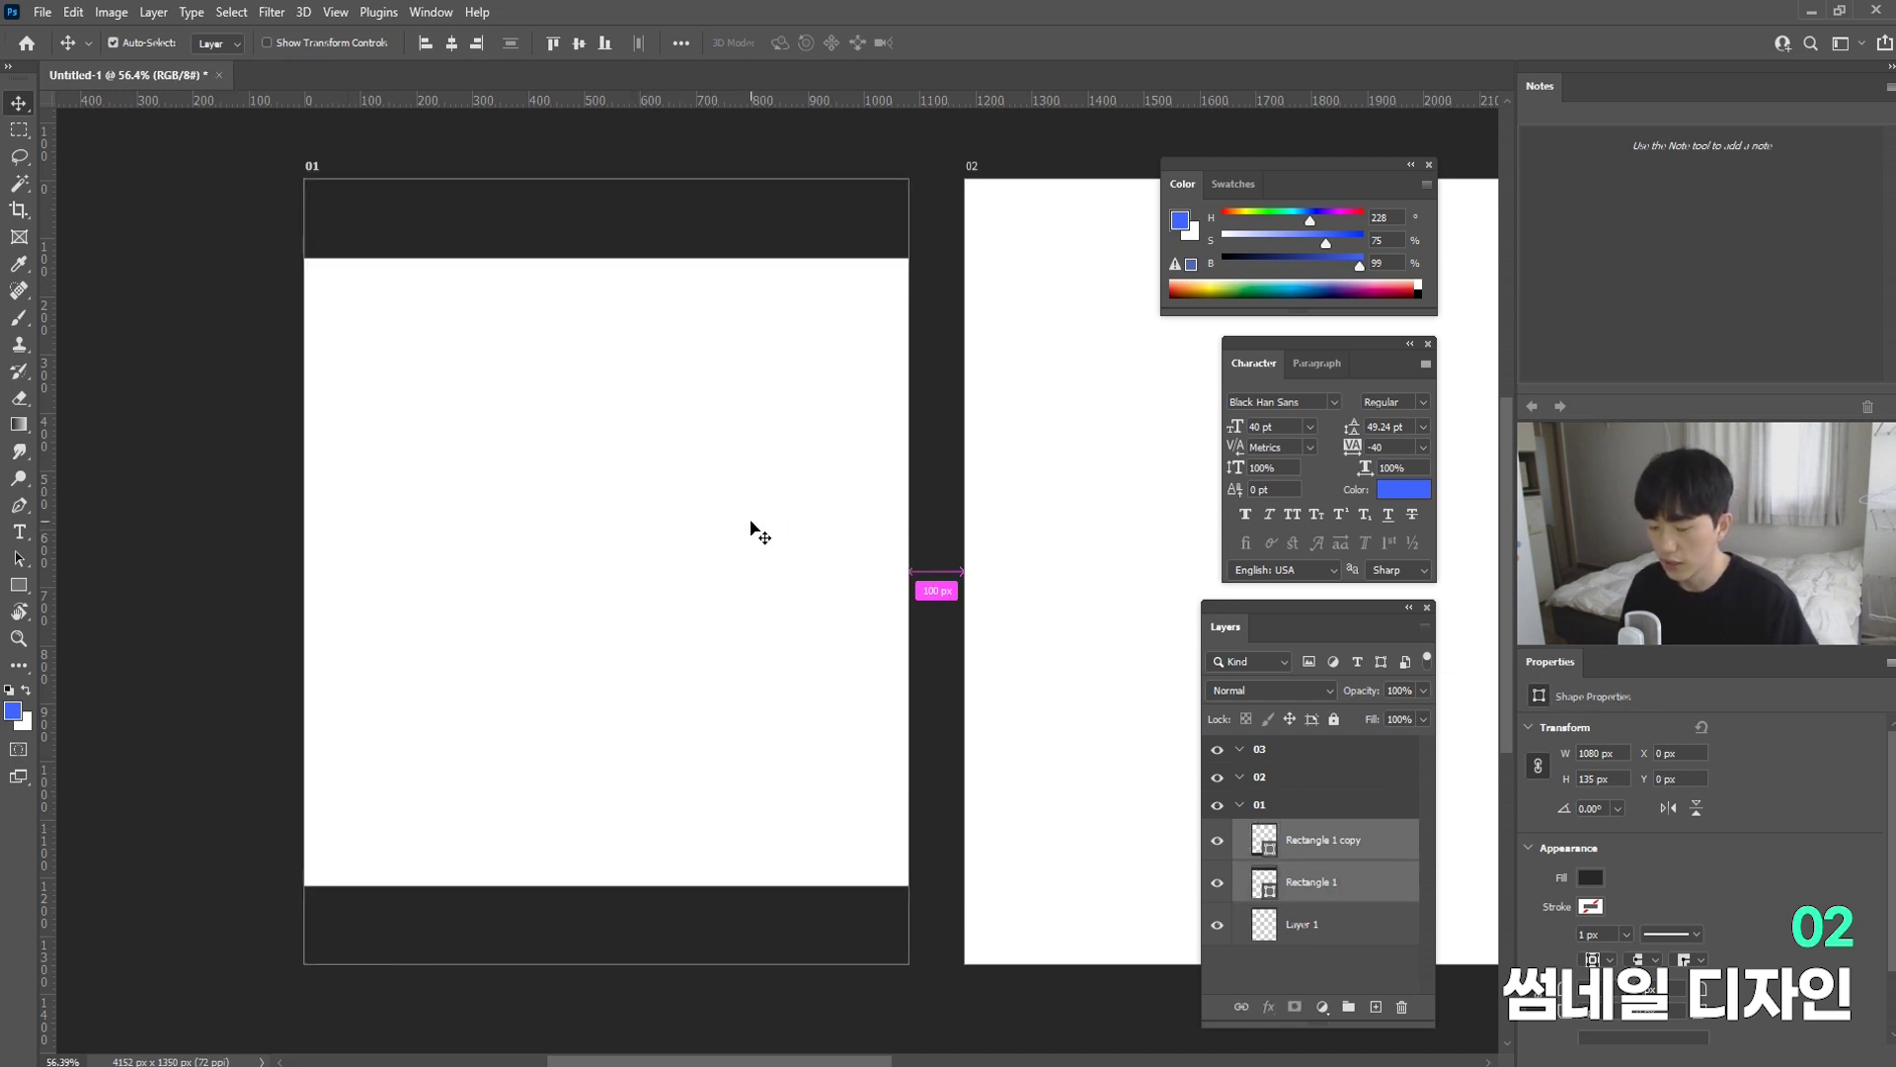
pyautogui.hotkey('ctrl', 'e')
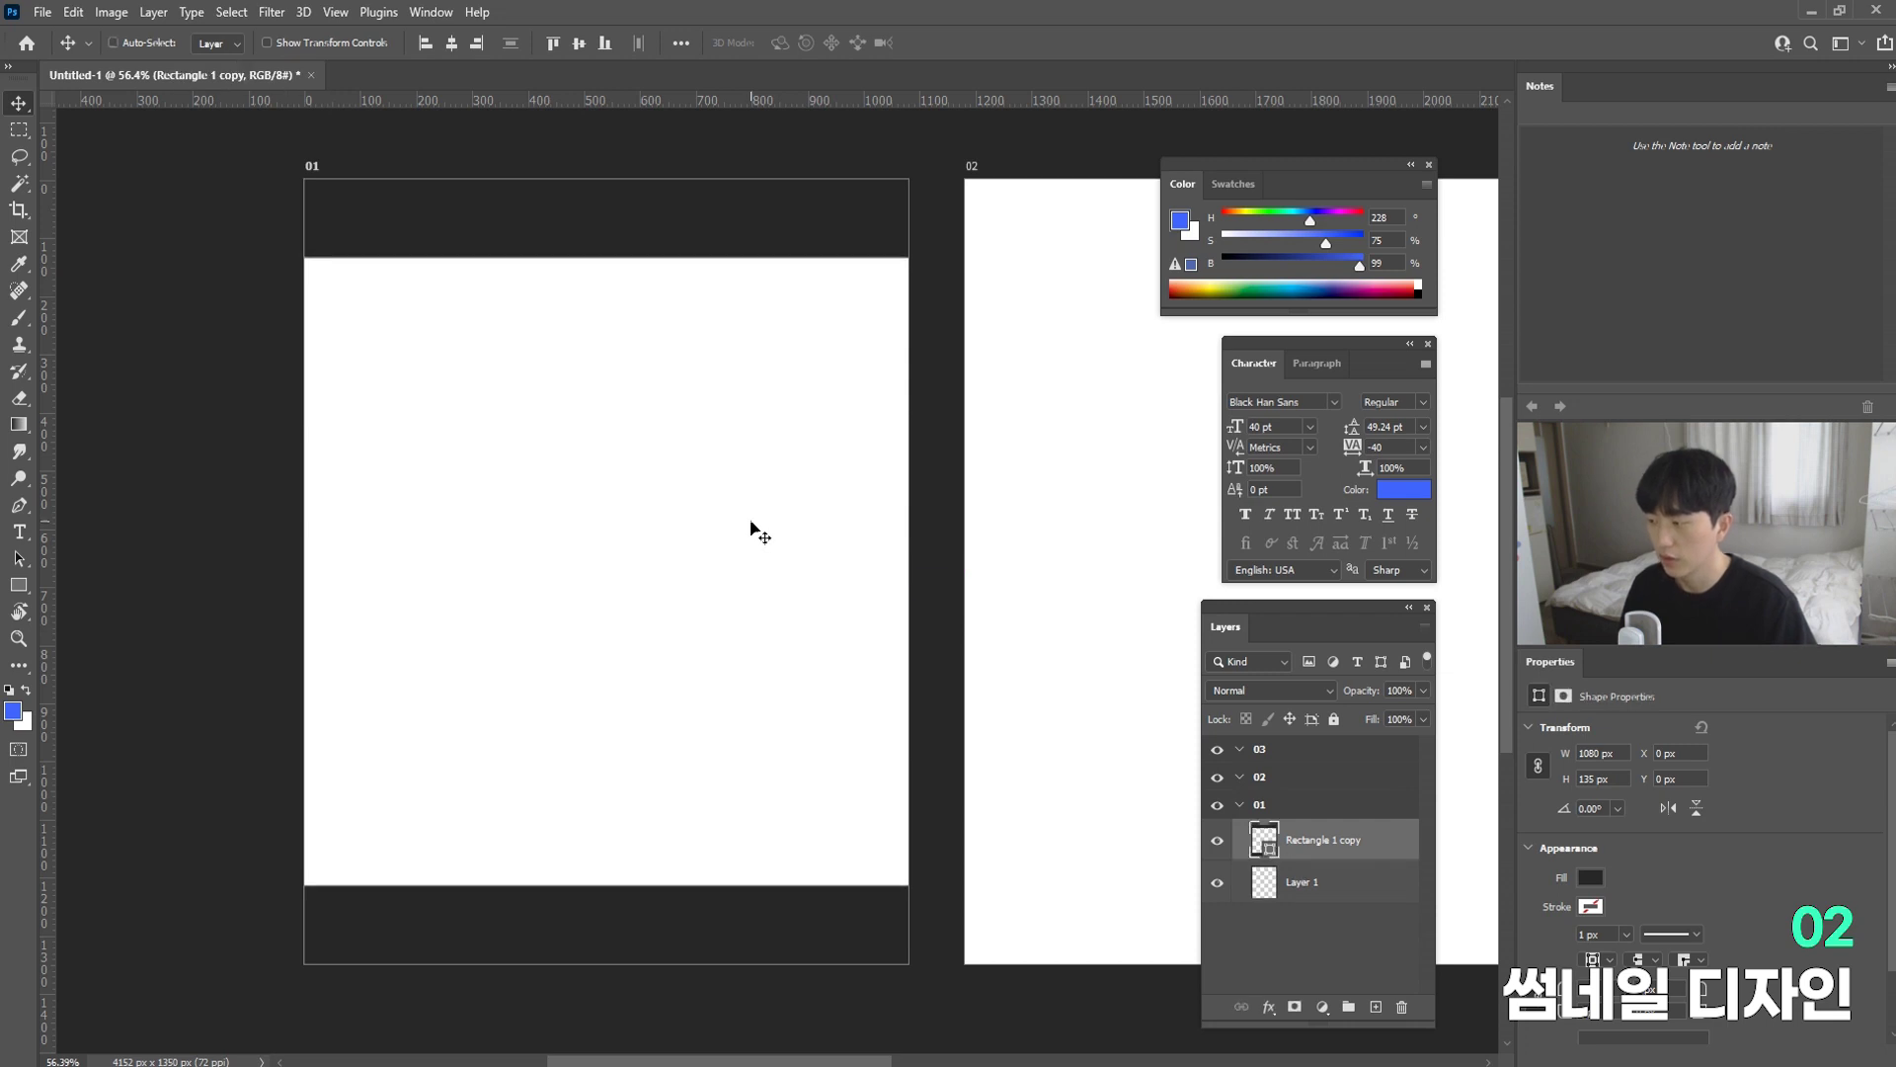
pyautogui.moveTo(767, 686); pyautogui.dragTo(800, 642)
pyautogui.press('Escape')
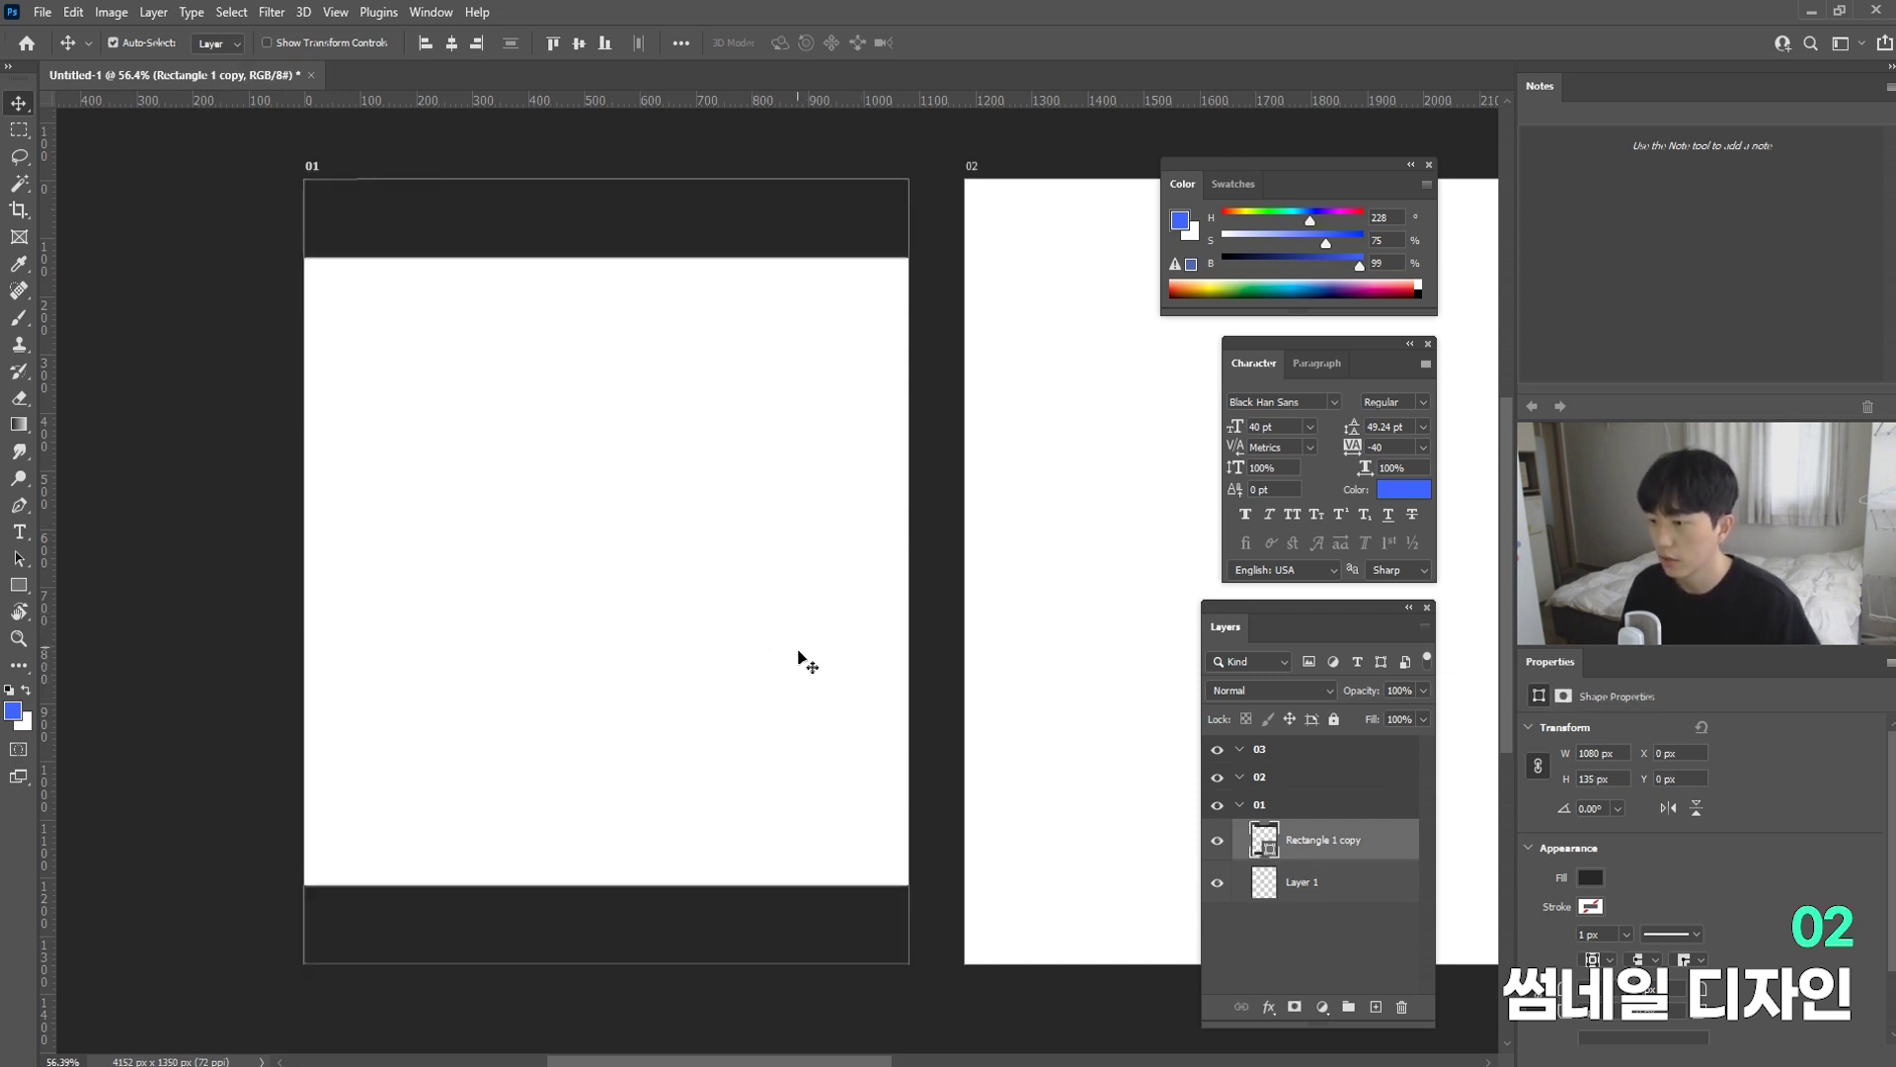
# Step: Hide and show the merged crop-margin layer to compare artboard 01 with and without the dark bars
pyautogui.click(1218, 842)
pyautogui.click(1217, 843)
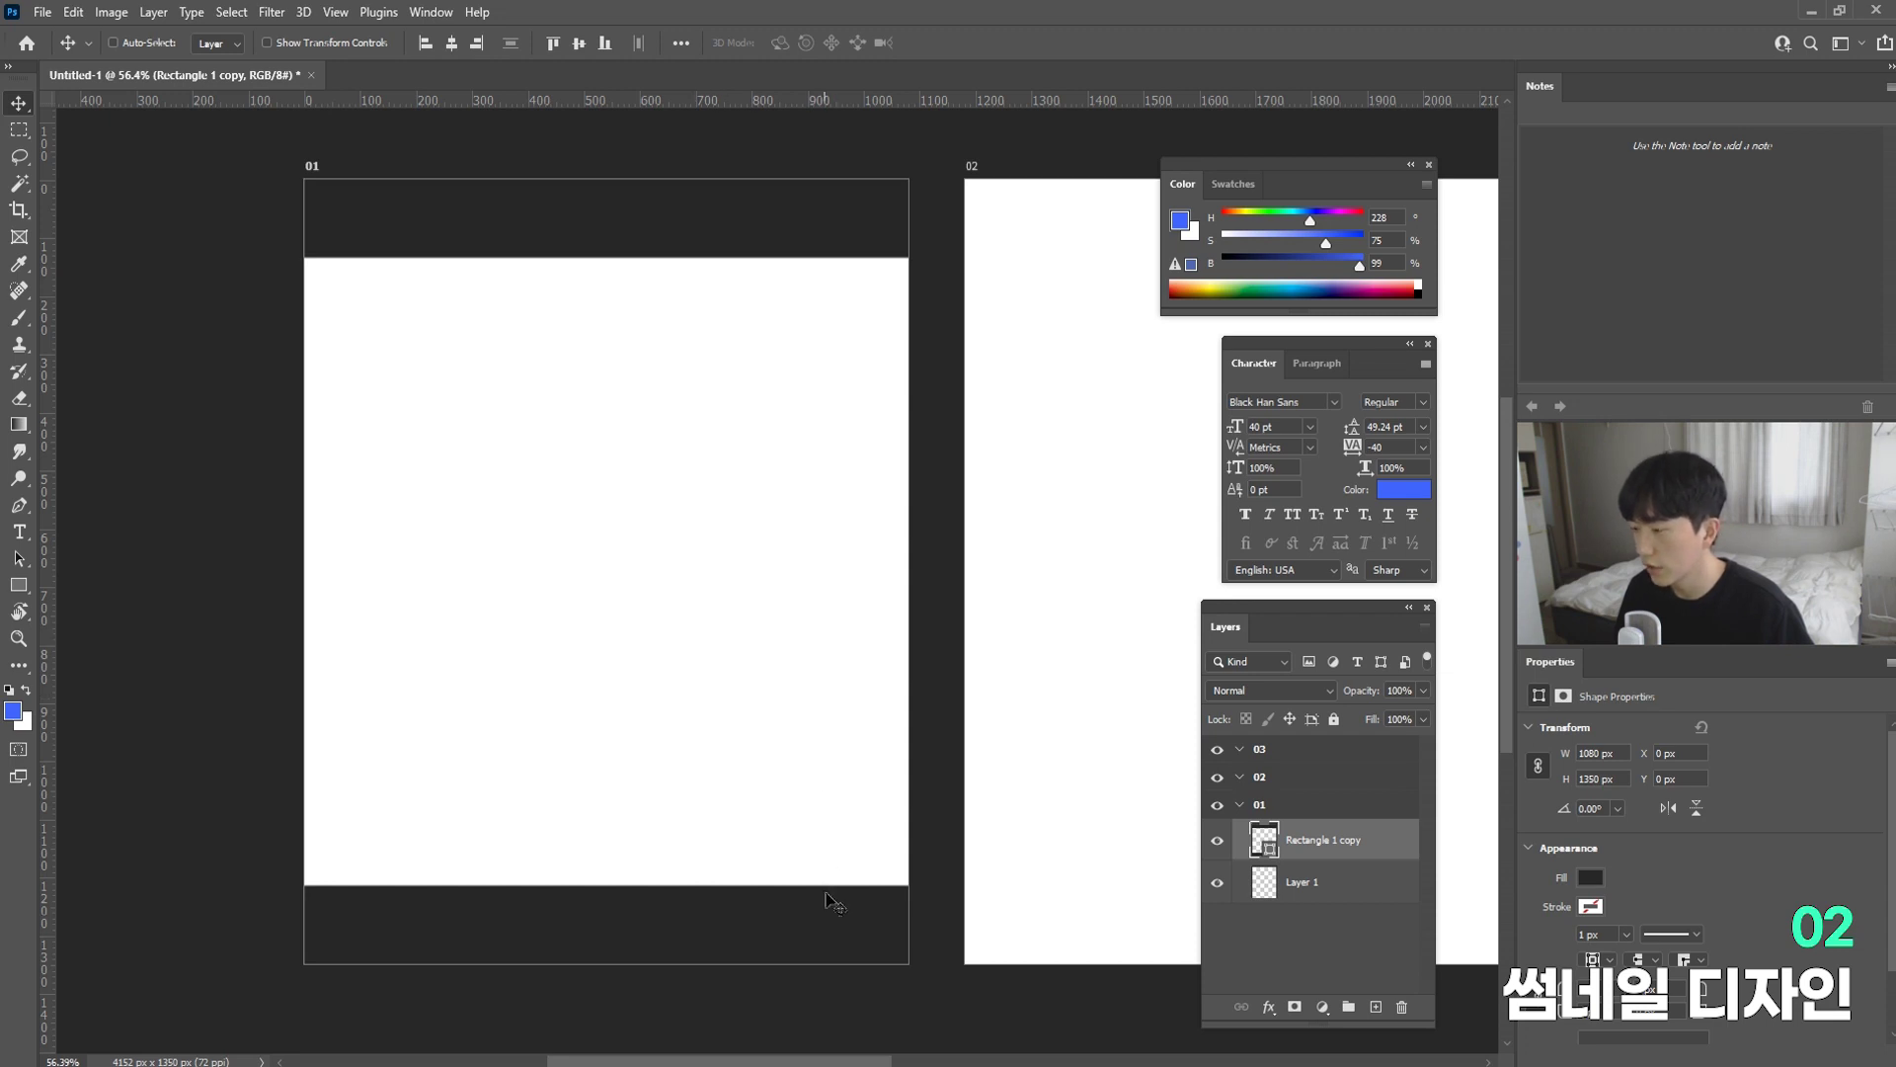
pyautogui.click(1217, 844)
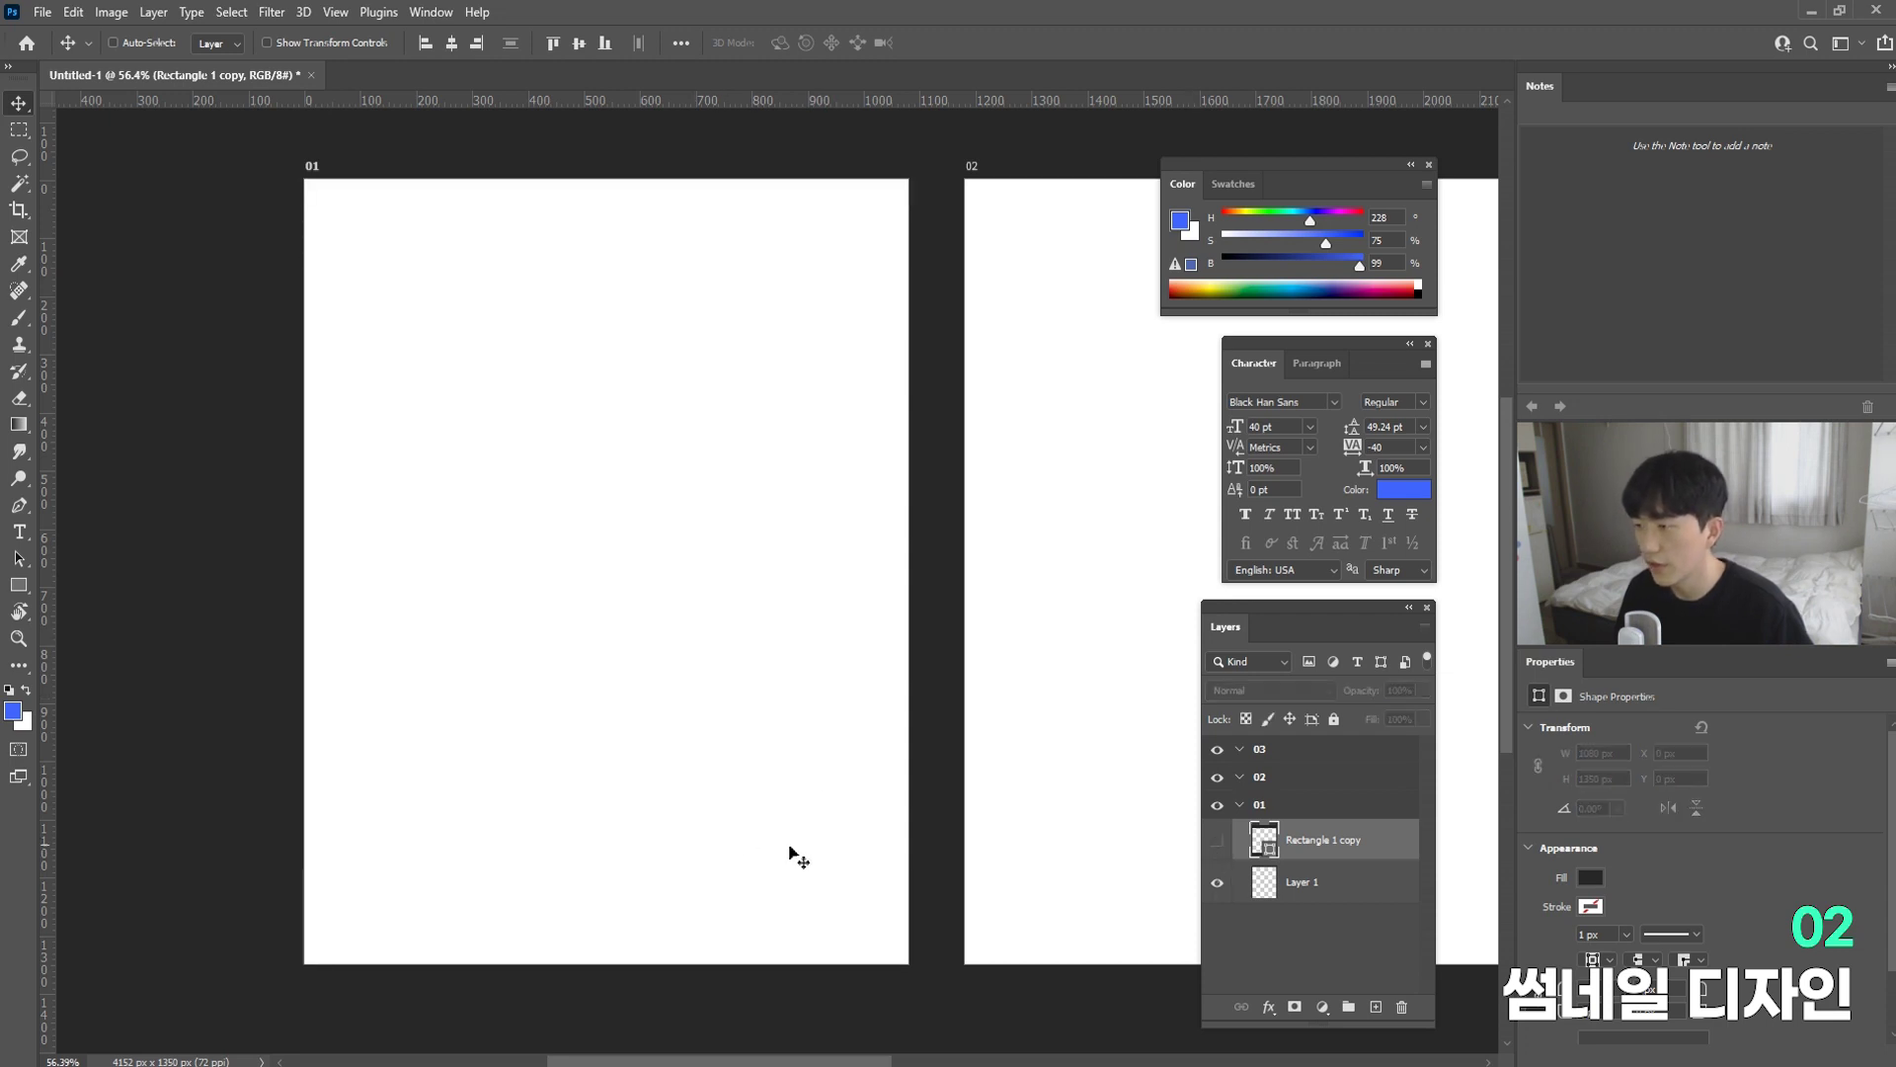
pyautogui.hotkey('ctrl', 'z')
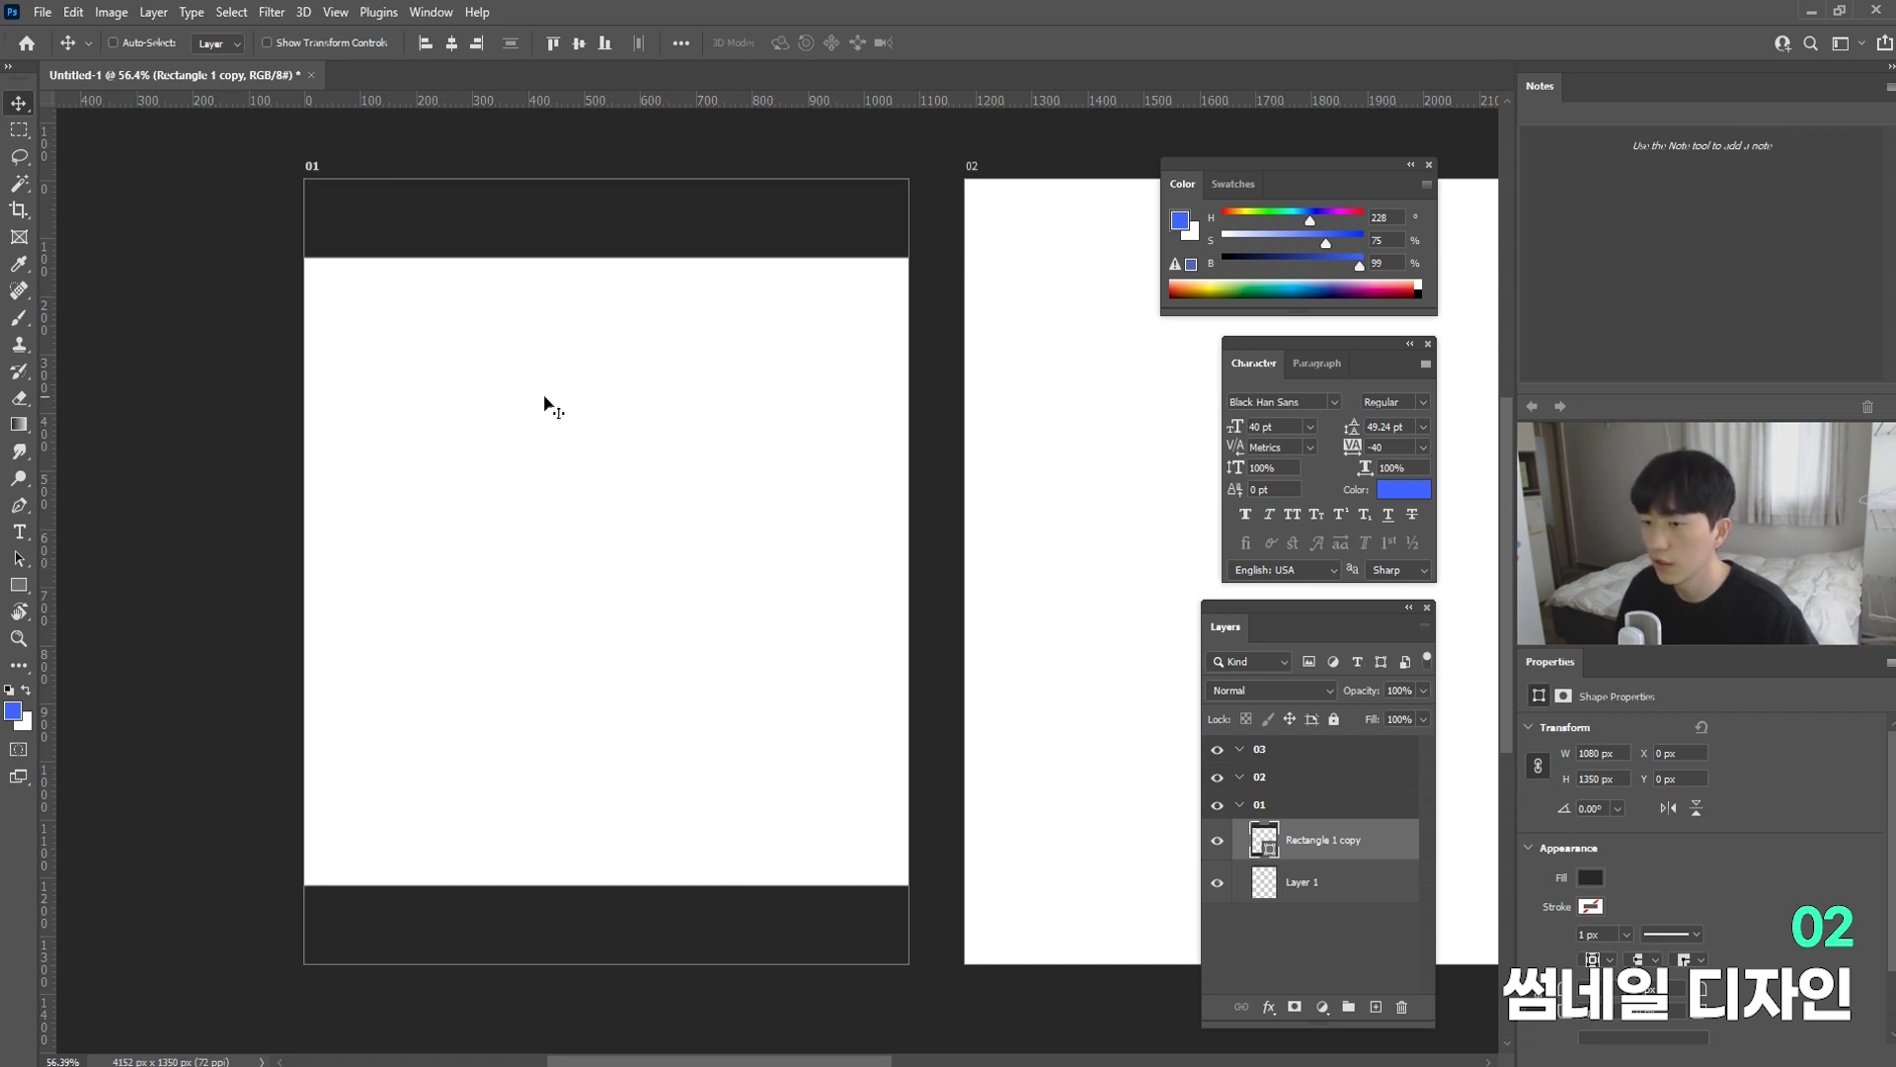
# Step: Add the two-line centred title "인스타그램 / 카드뉴스 만들기" in the middle of artboard 01
pyautogui.click(22, 538)
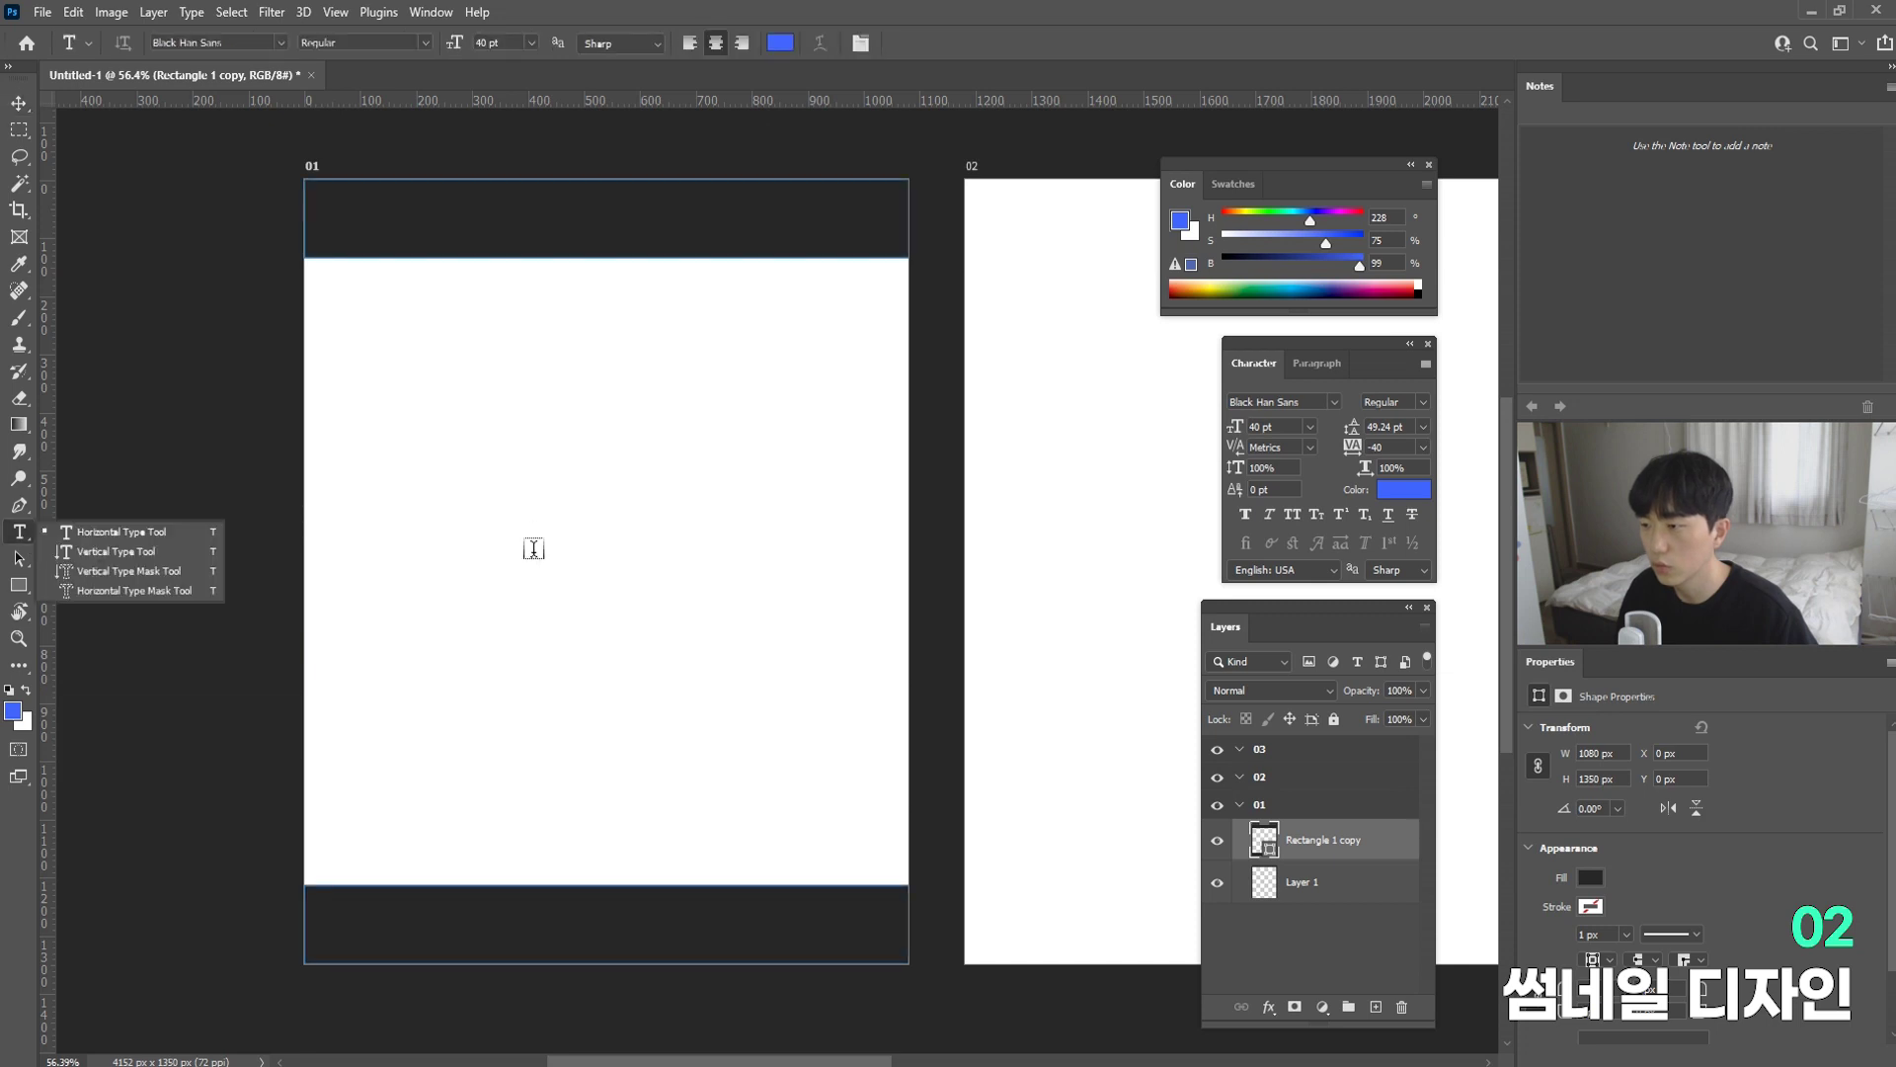
pyautogui.click(518, 545)
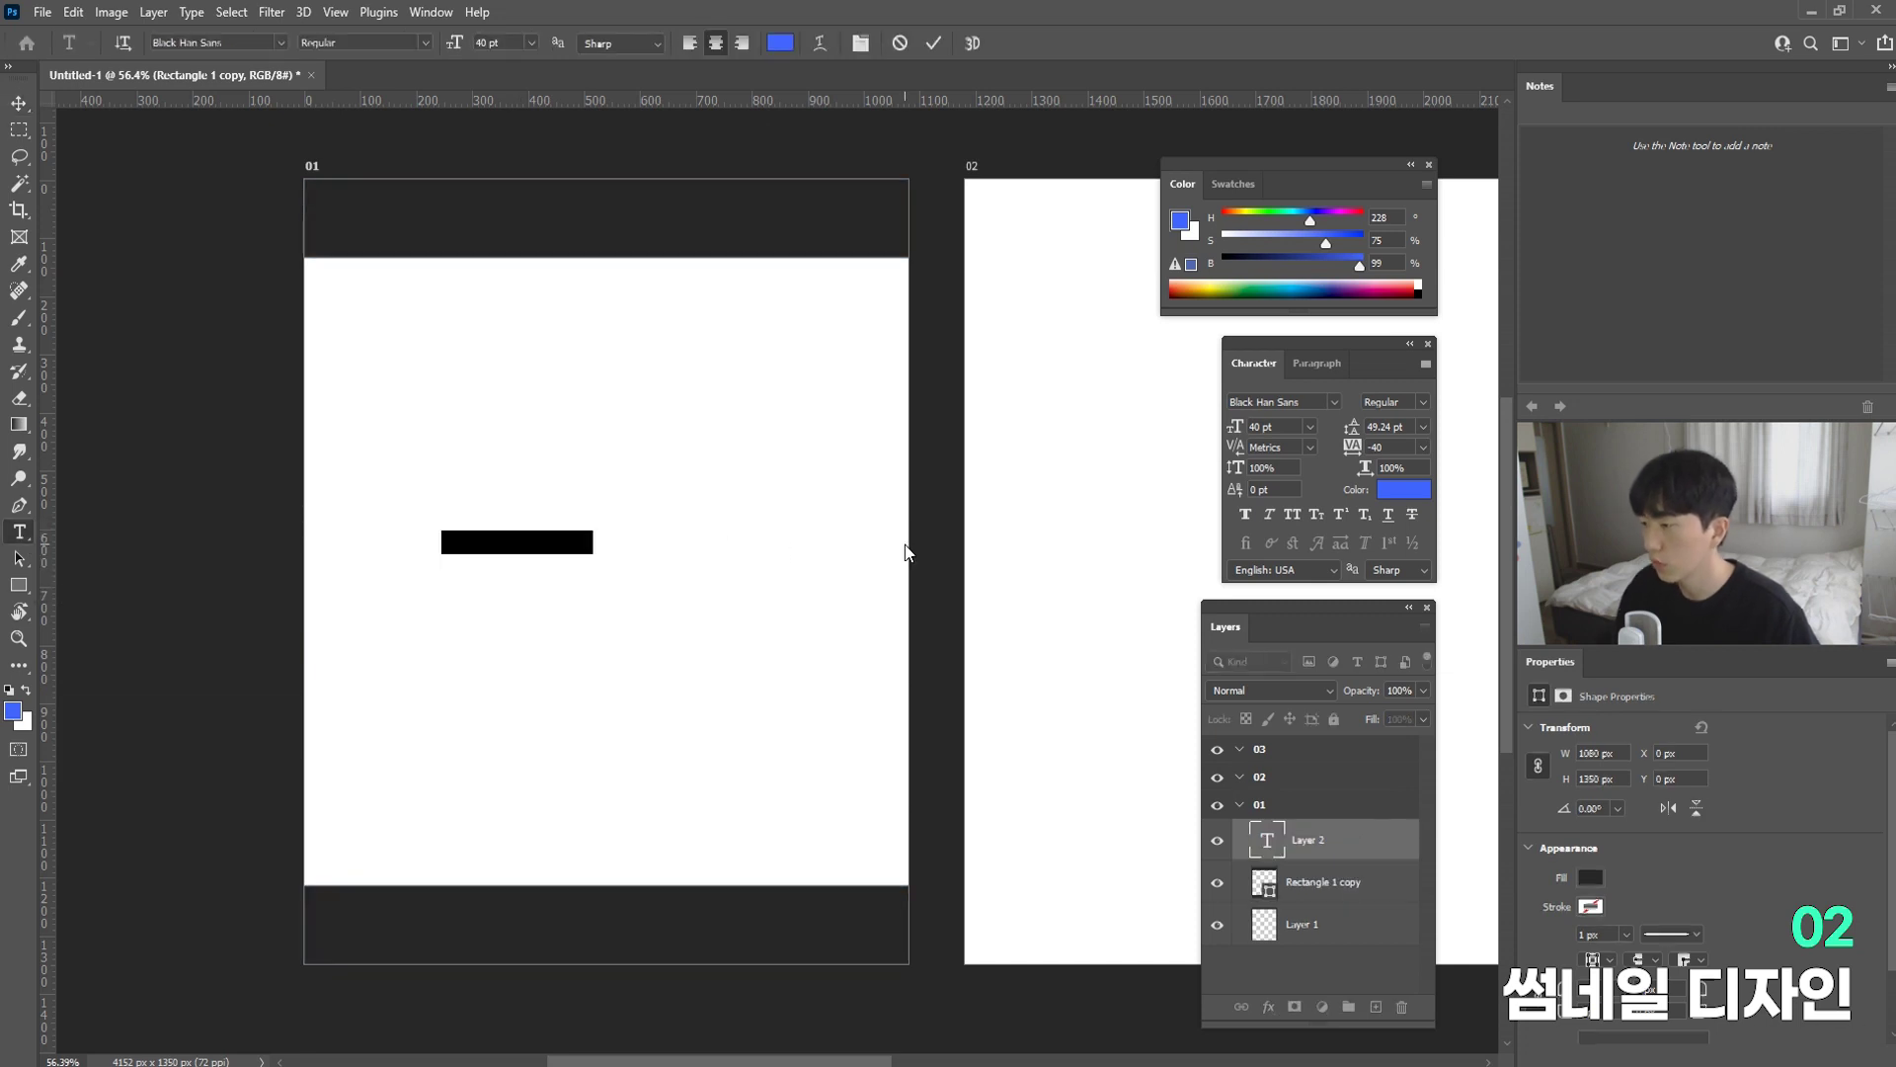
pyautogui.press('BackSpace')
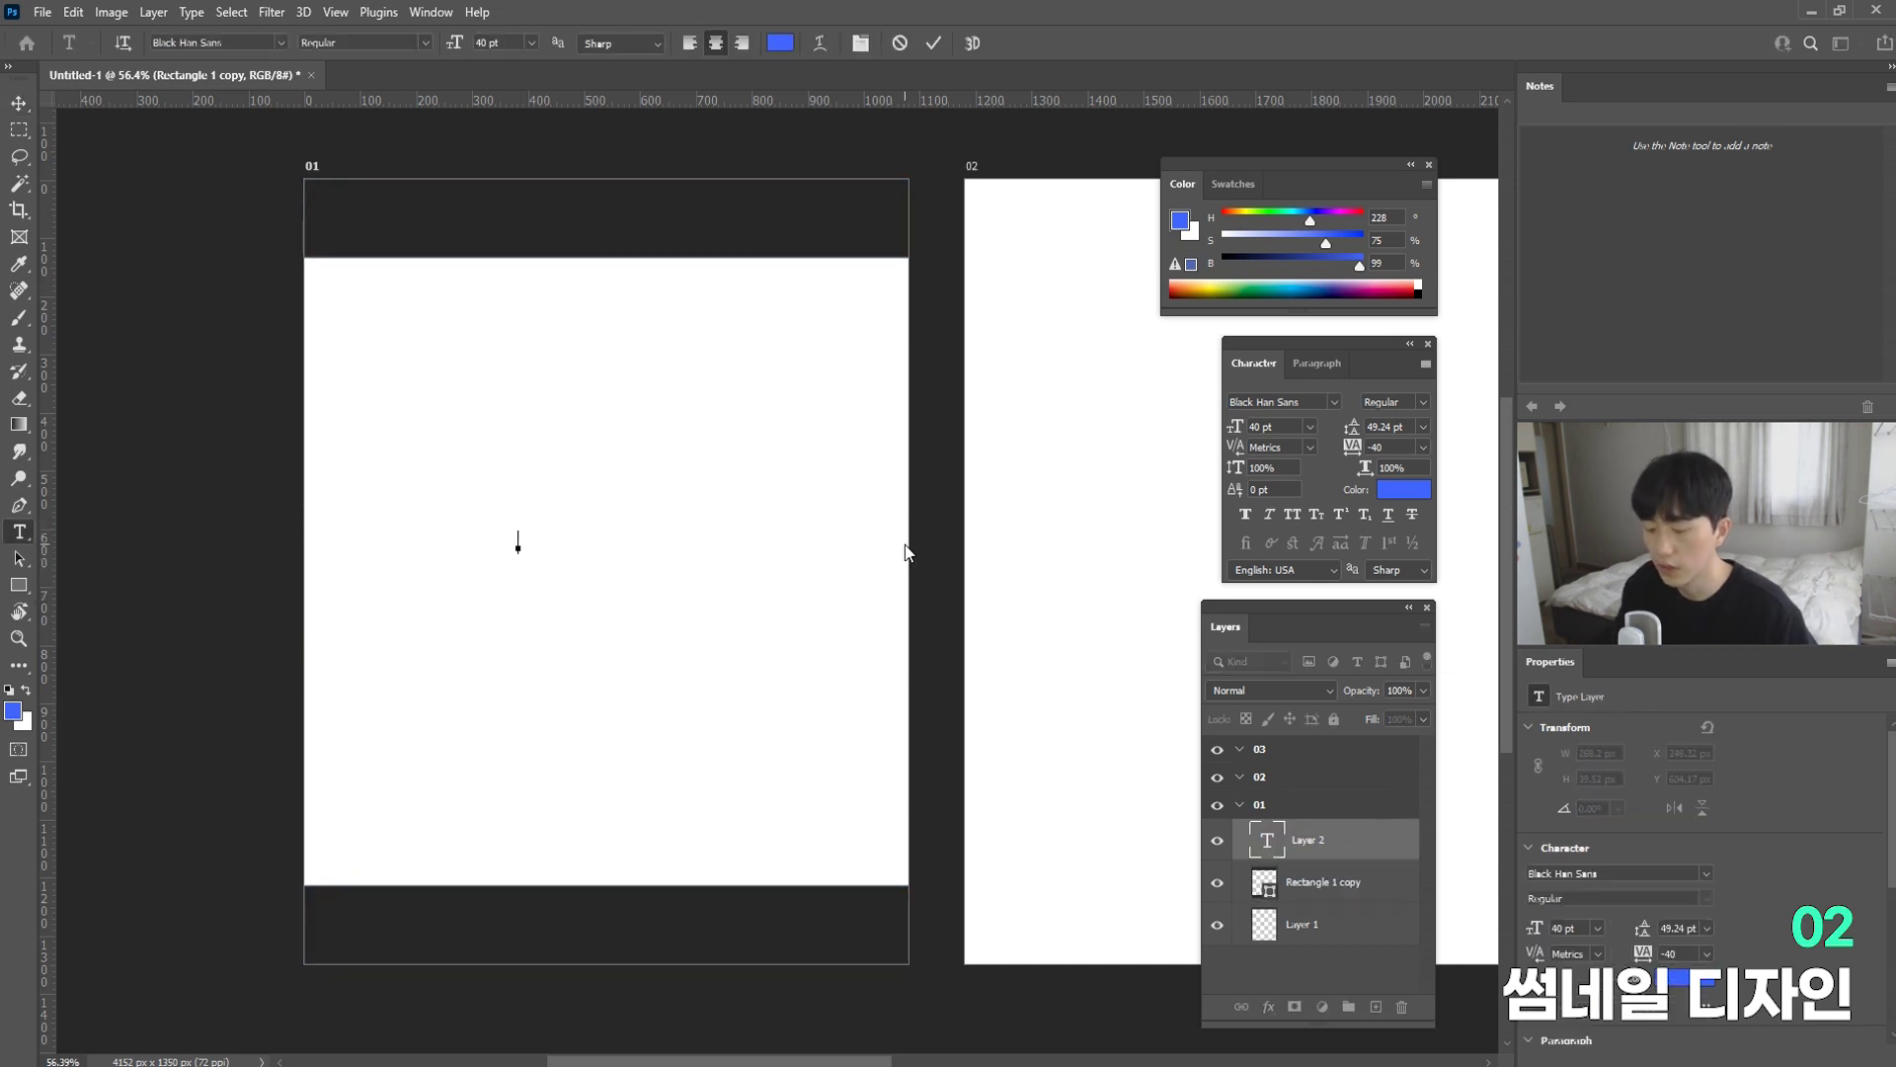
pyautogui.write('인스타')
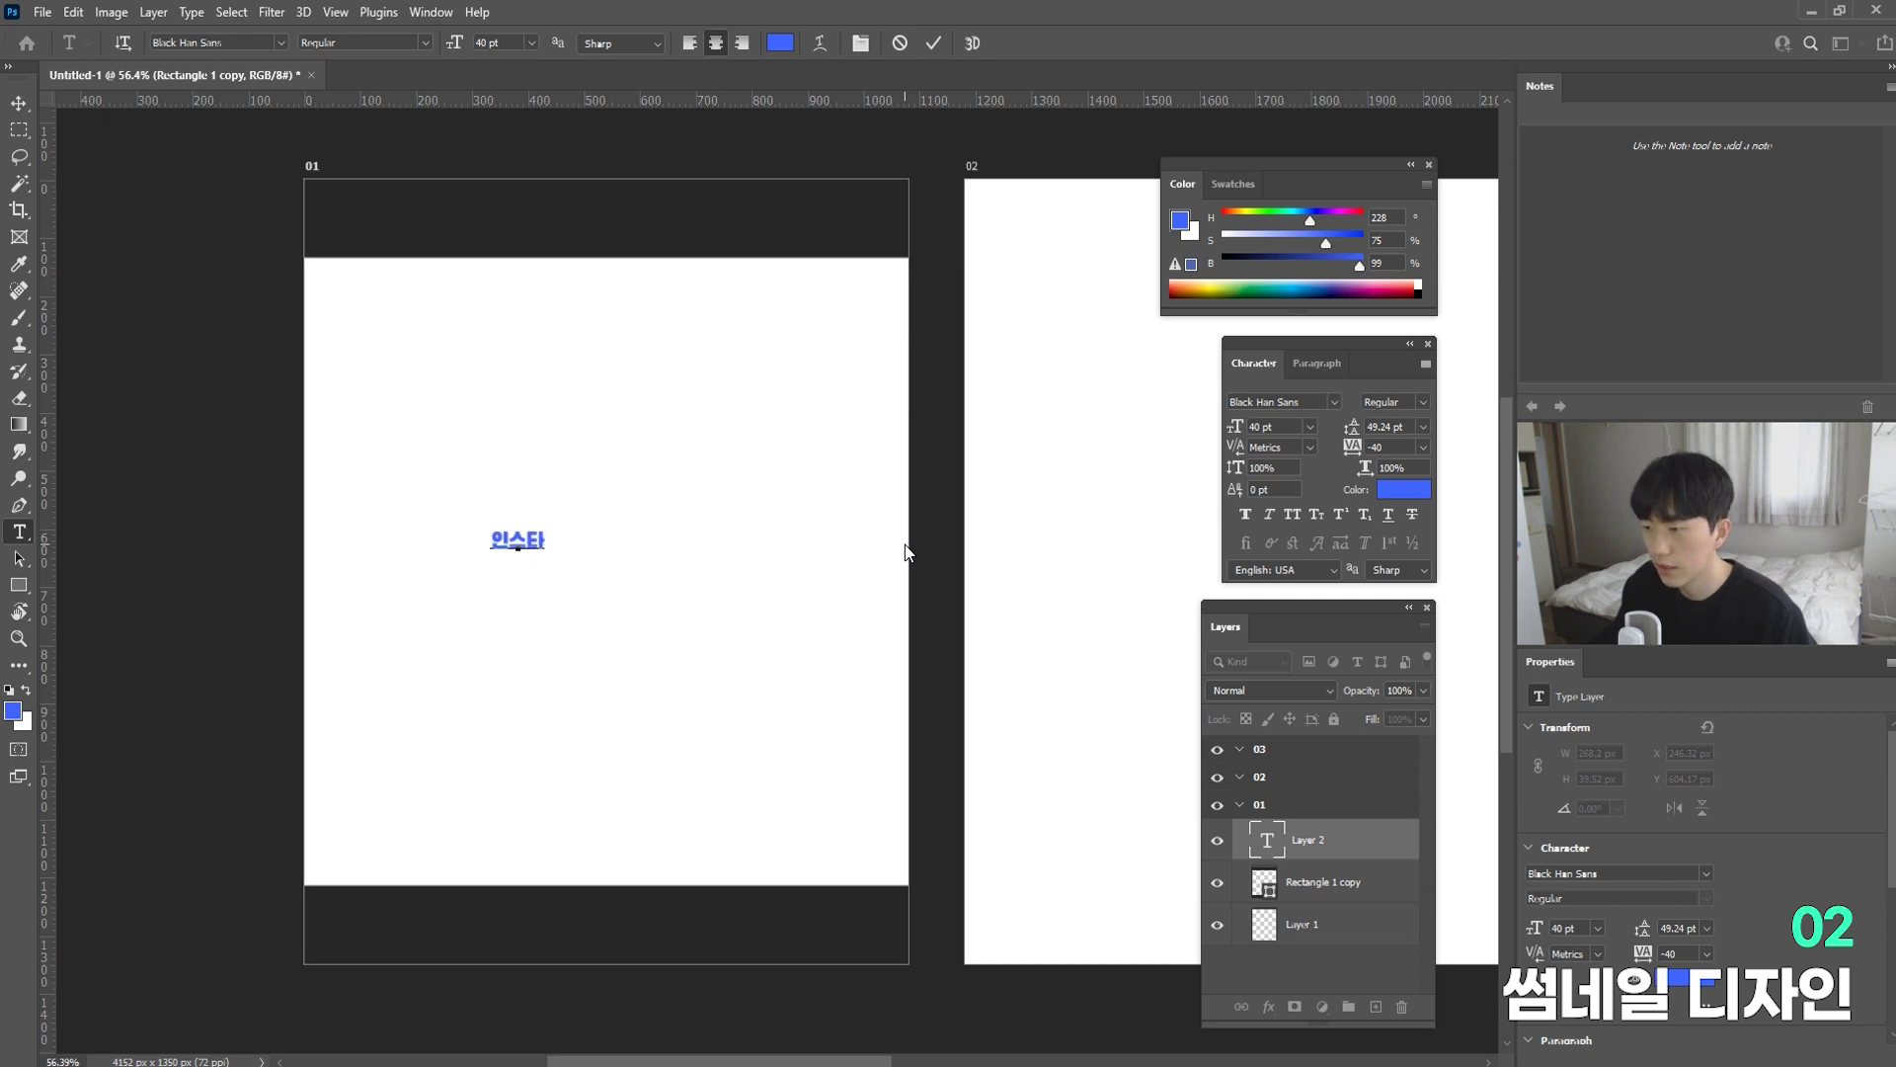
pyautogui.write('그램 카드')
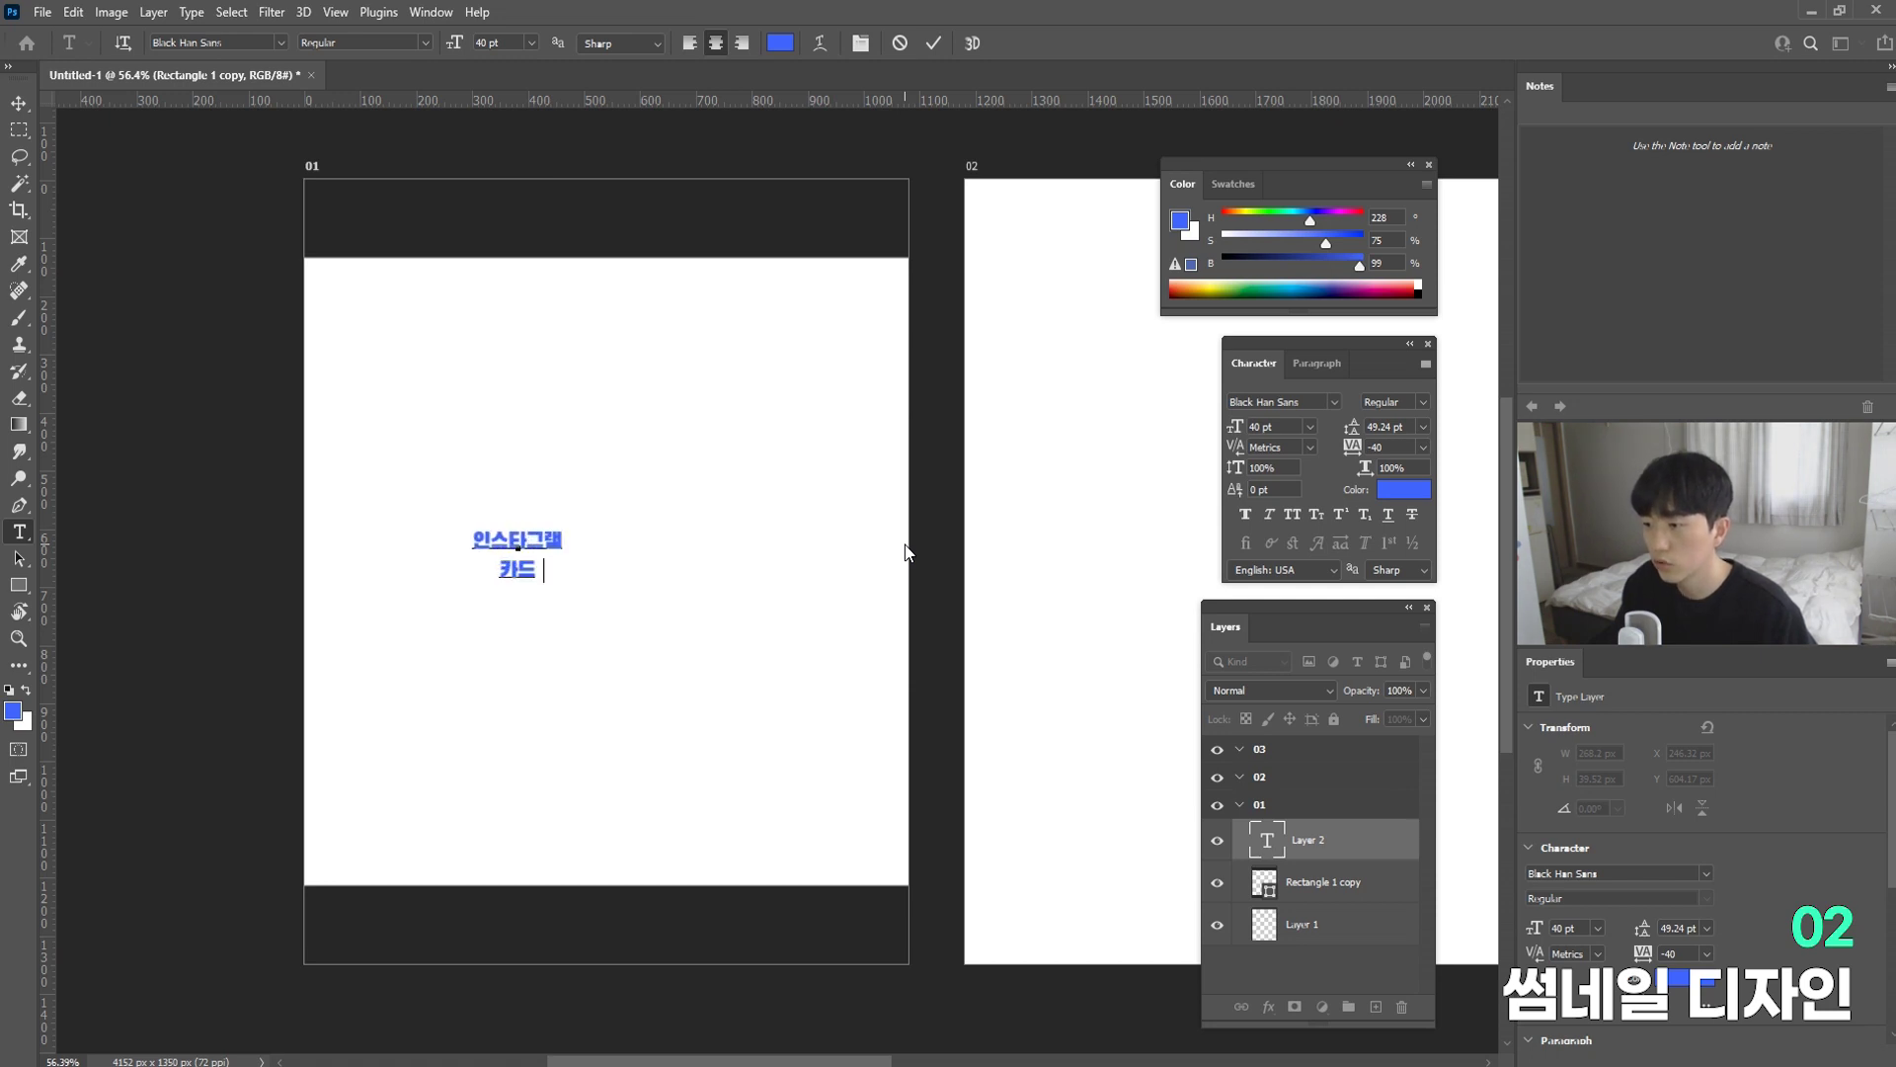
pyautogui.write('뉴스 만들기')
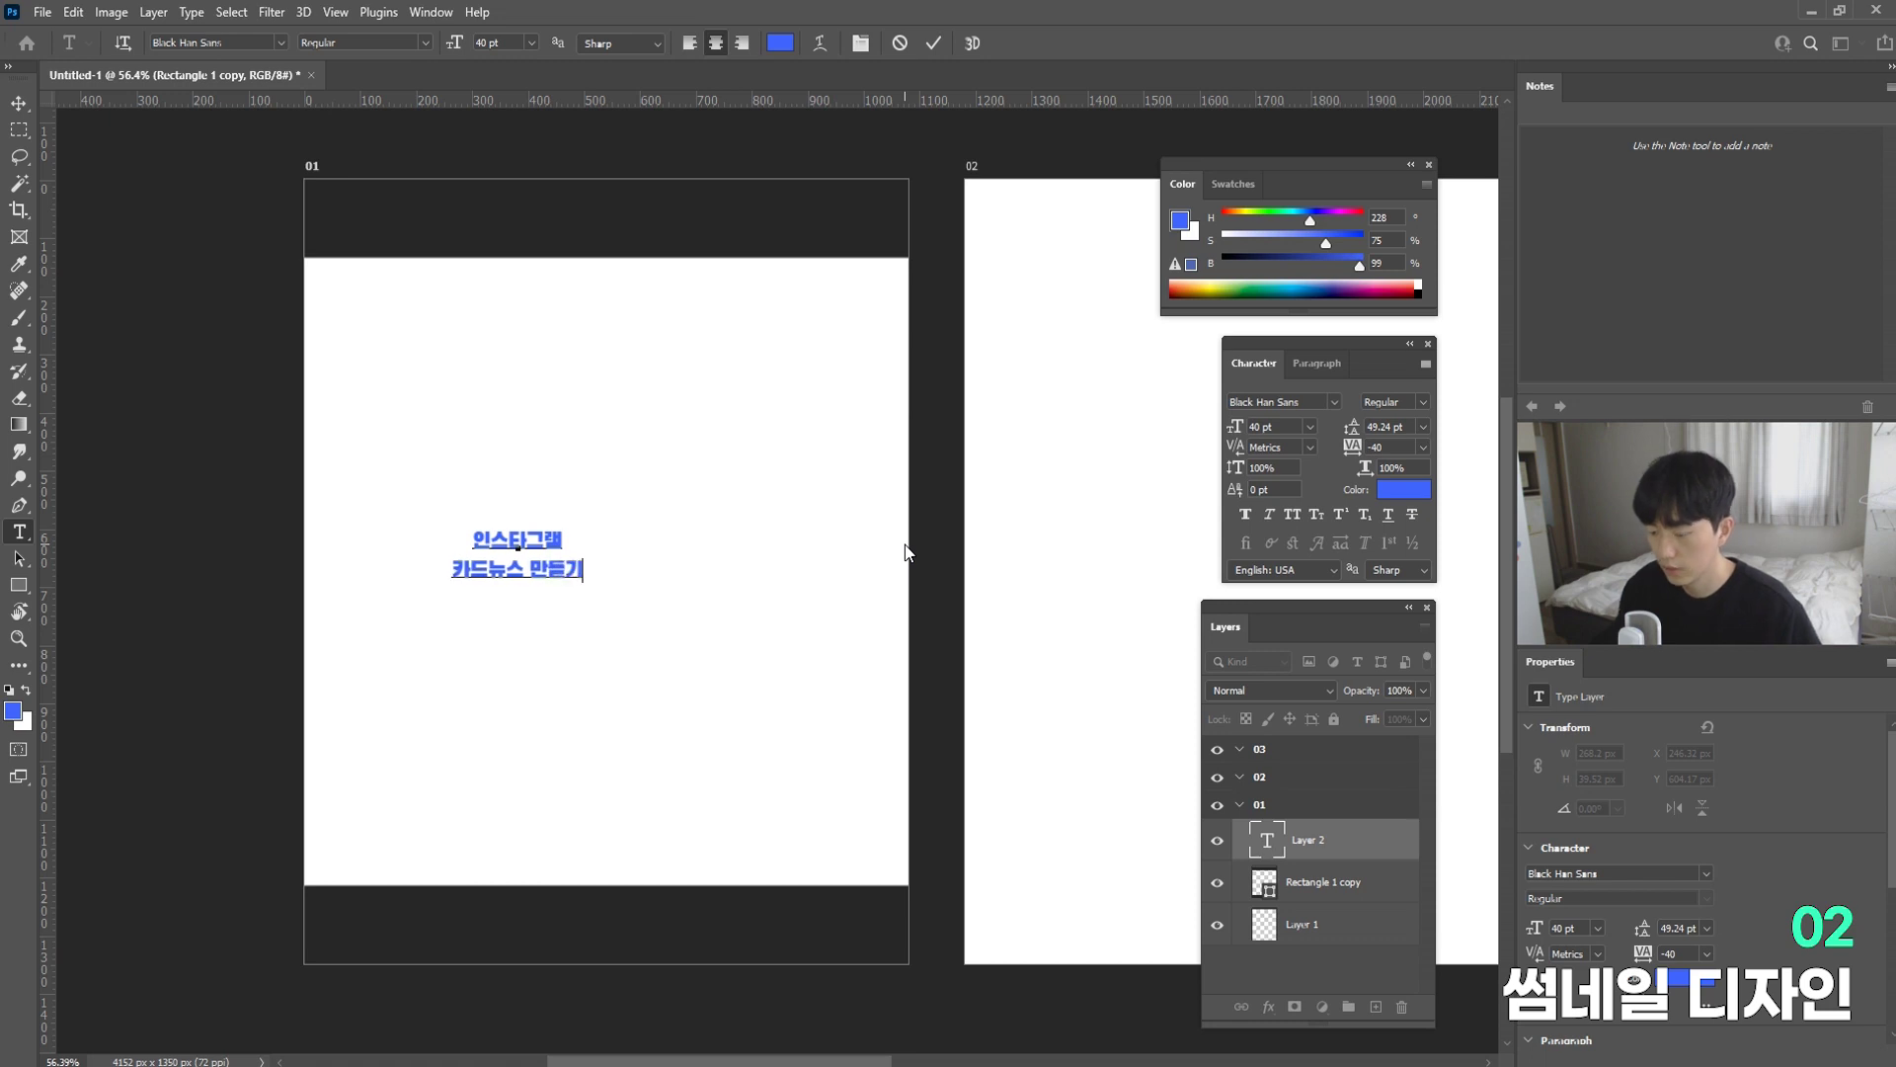
pyautogui.press('ctrl')
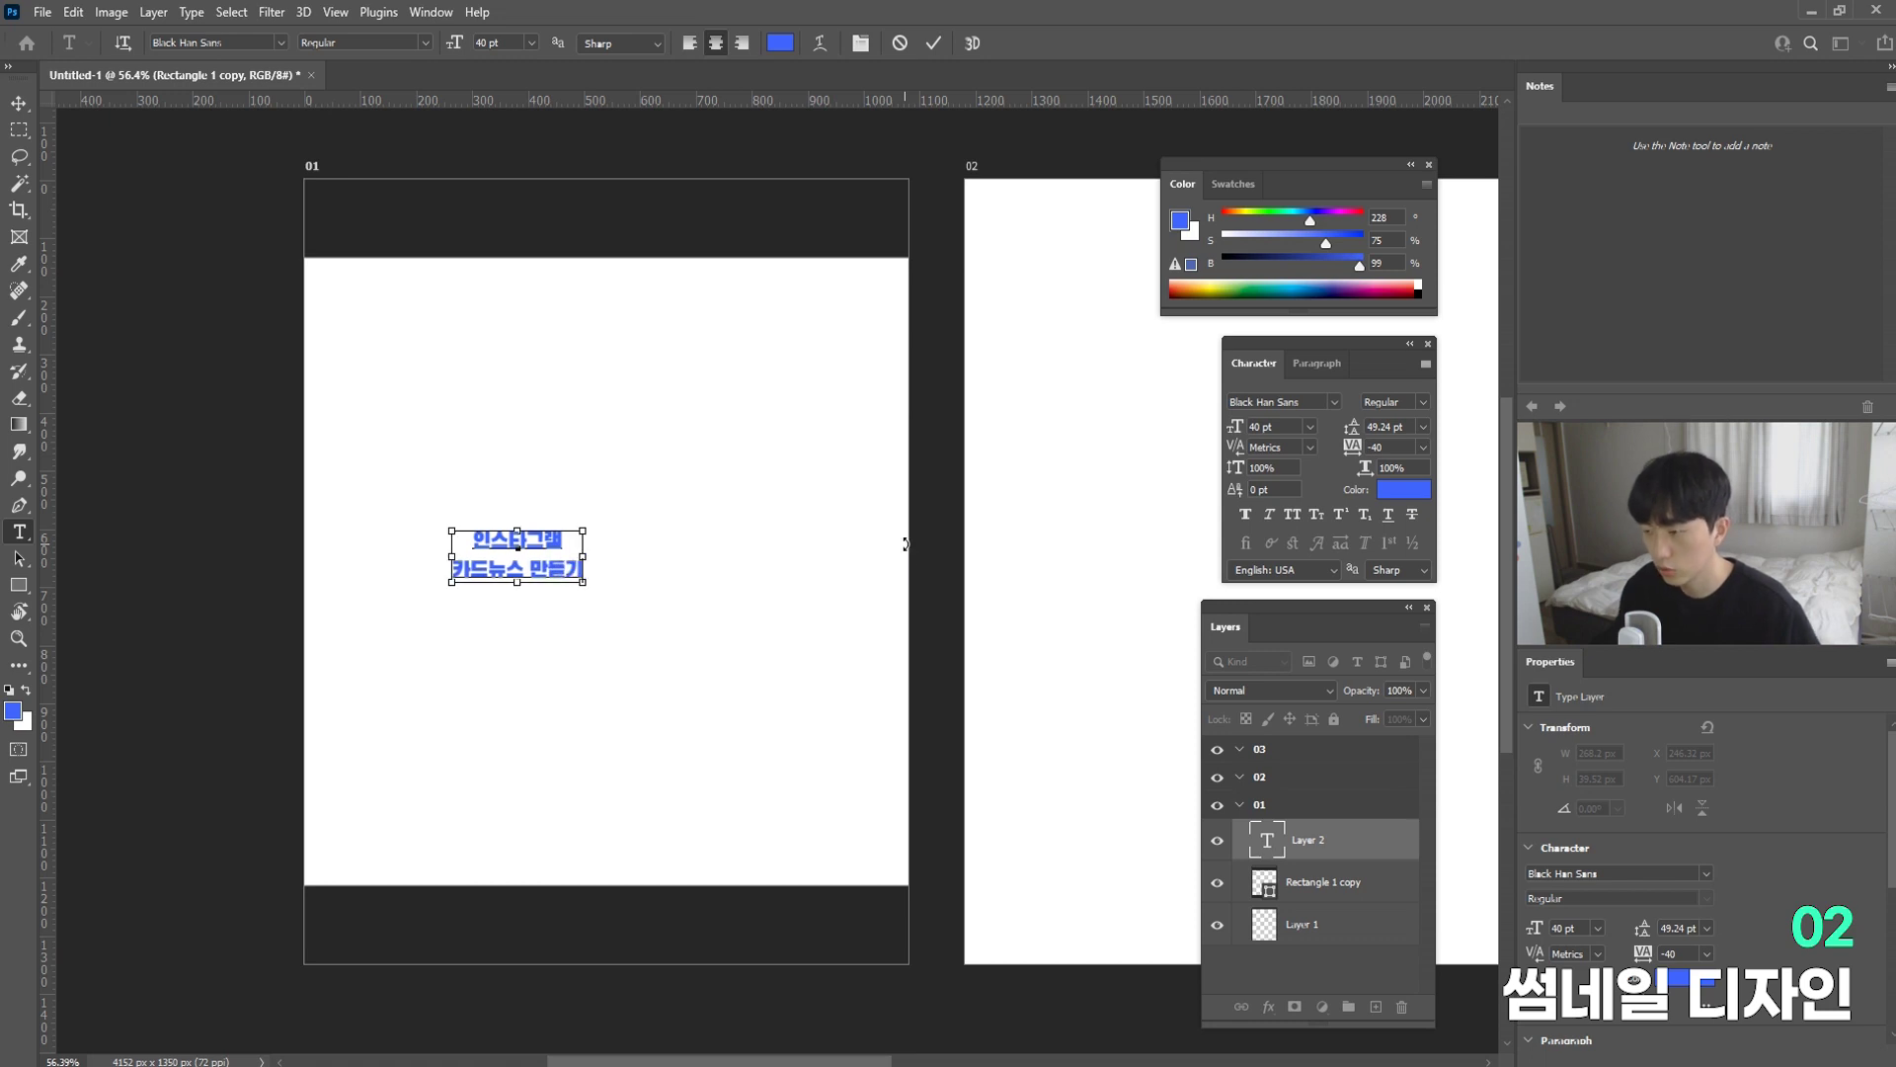
pyautogui.hotkey('ctrl', 'Return')
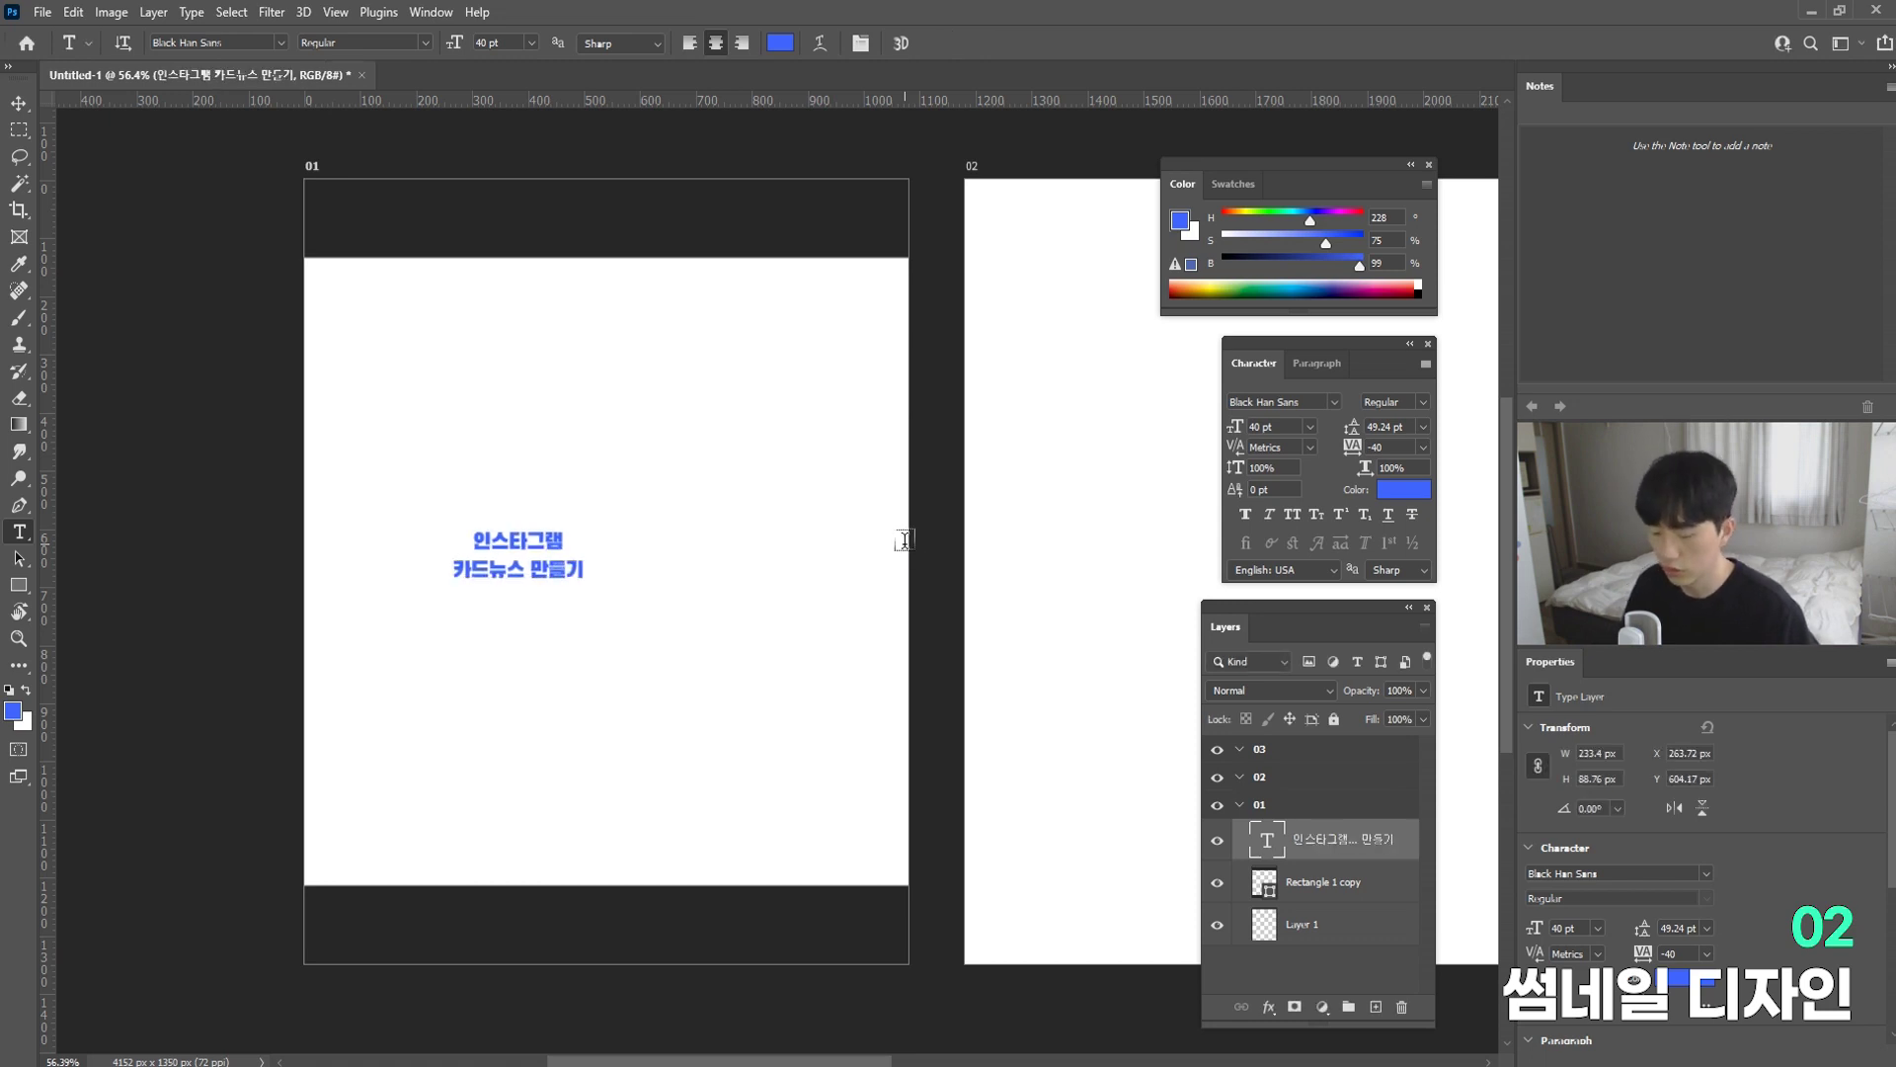
# Step: Enlarge the title proportionally to about 904 px wide and place it centrally between the dark bars
pyautogui.press('v')
pyautogui.hotkey('ctrl', 't')
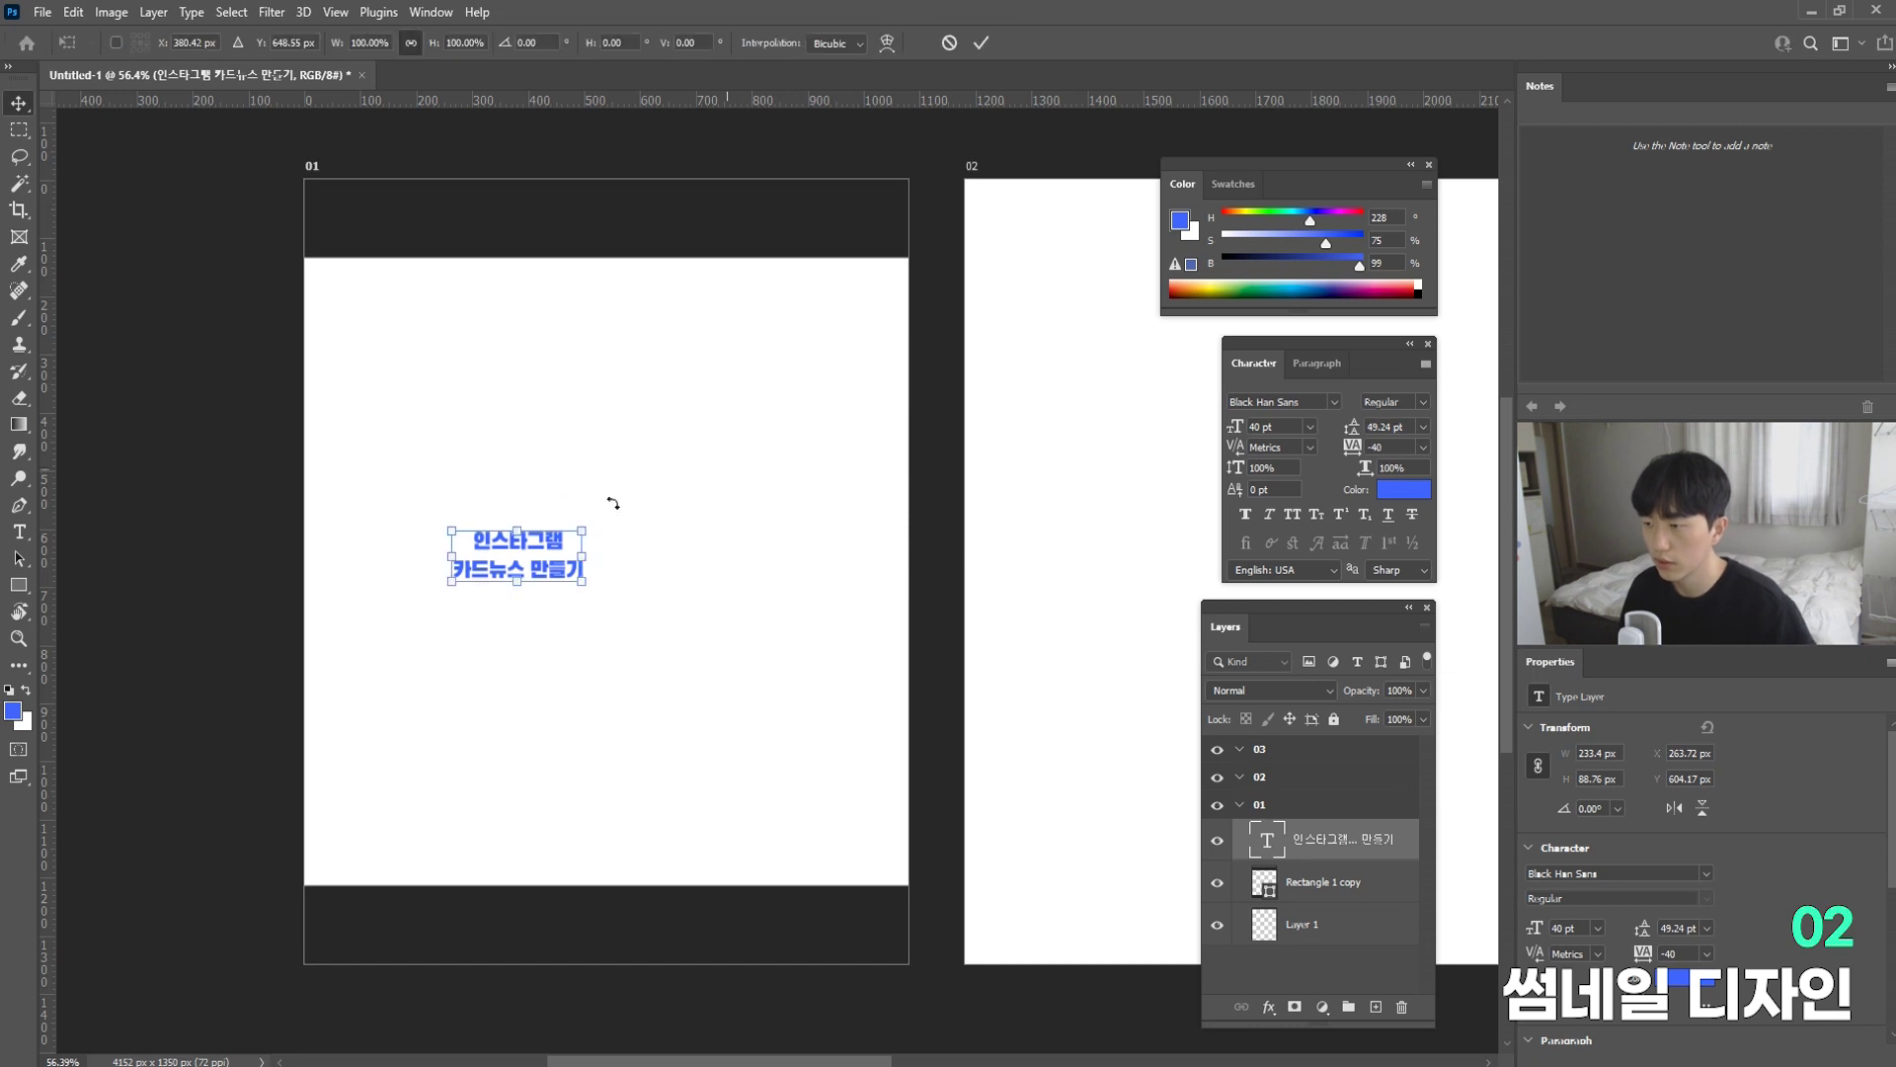
pyautogui.moveTo(590, 526); pyautogui.dragTo(790, 444)
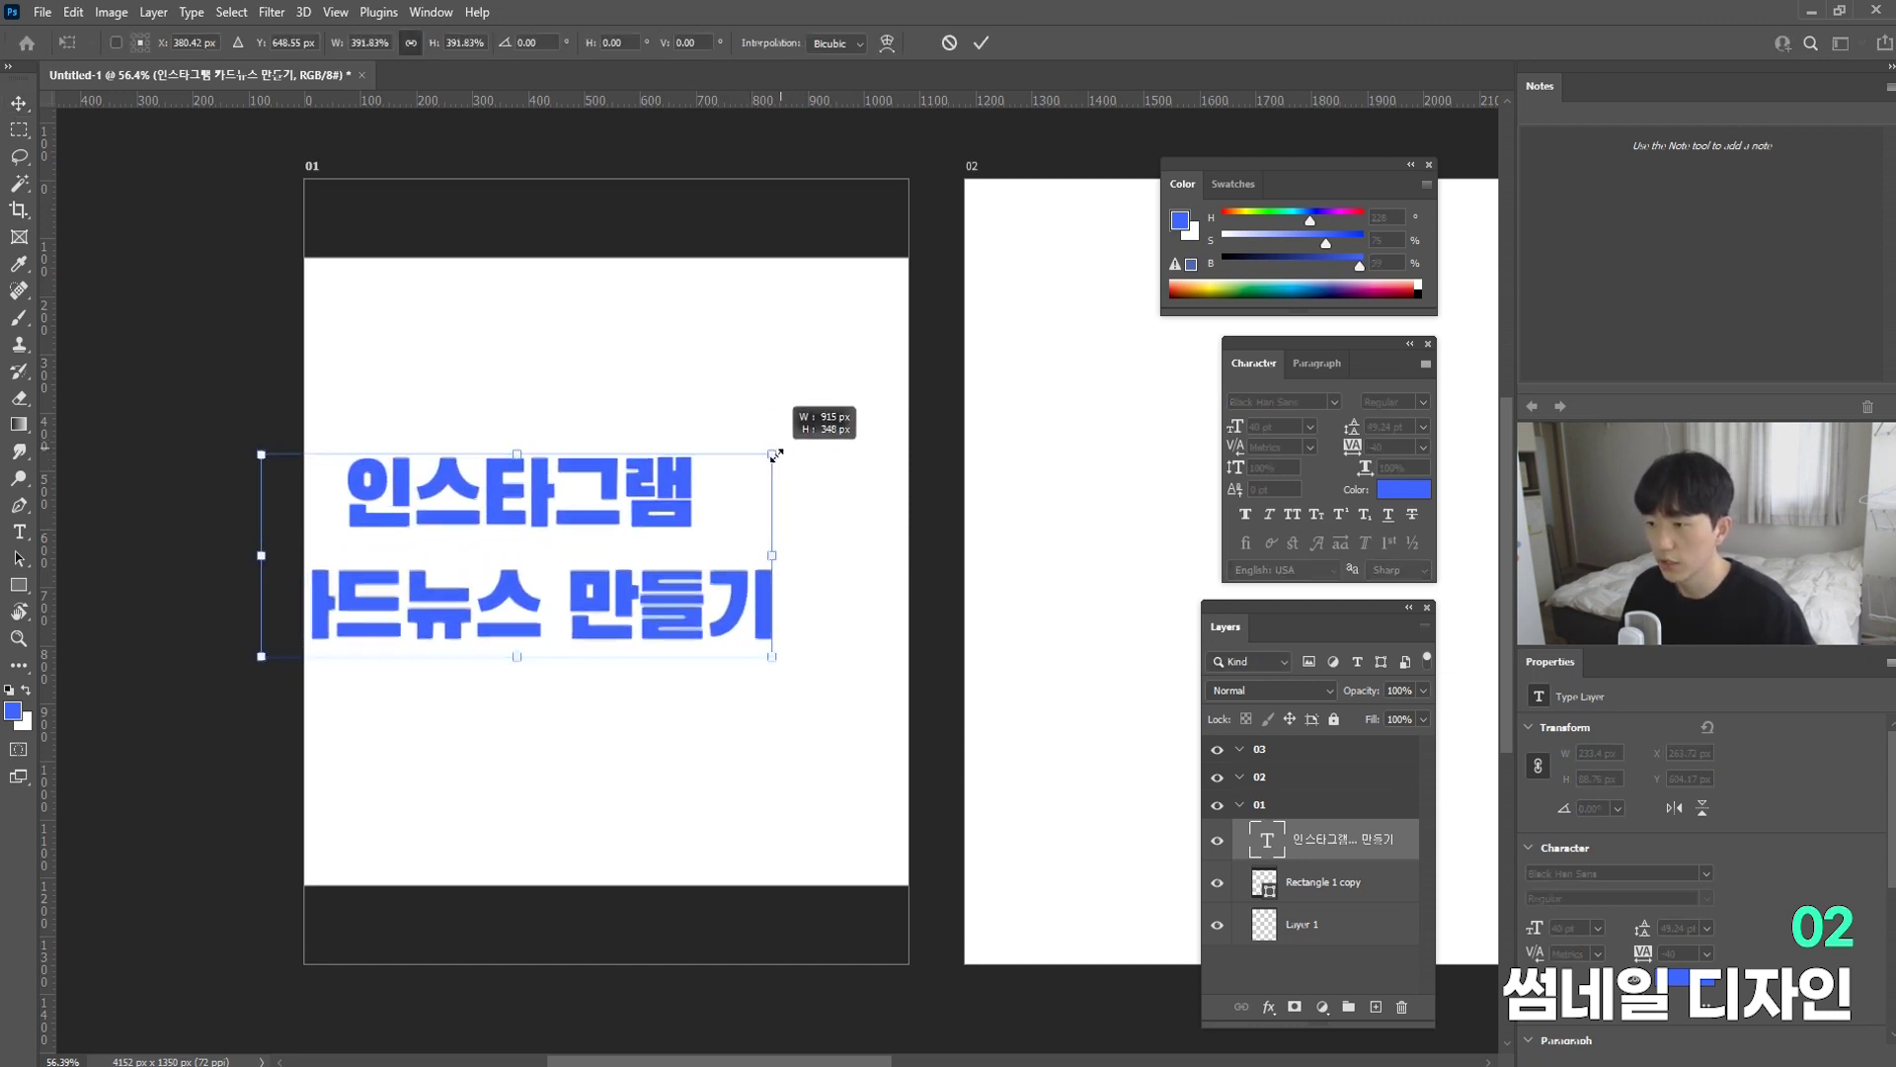
pyautogui.press('Return')
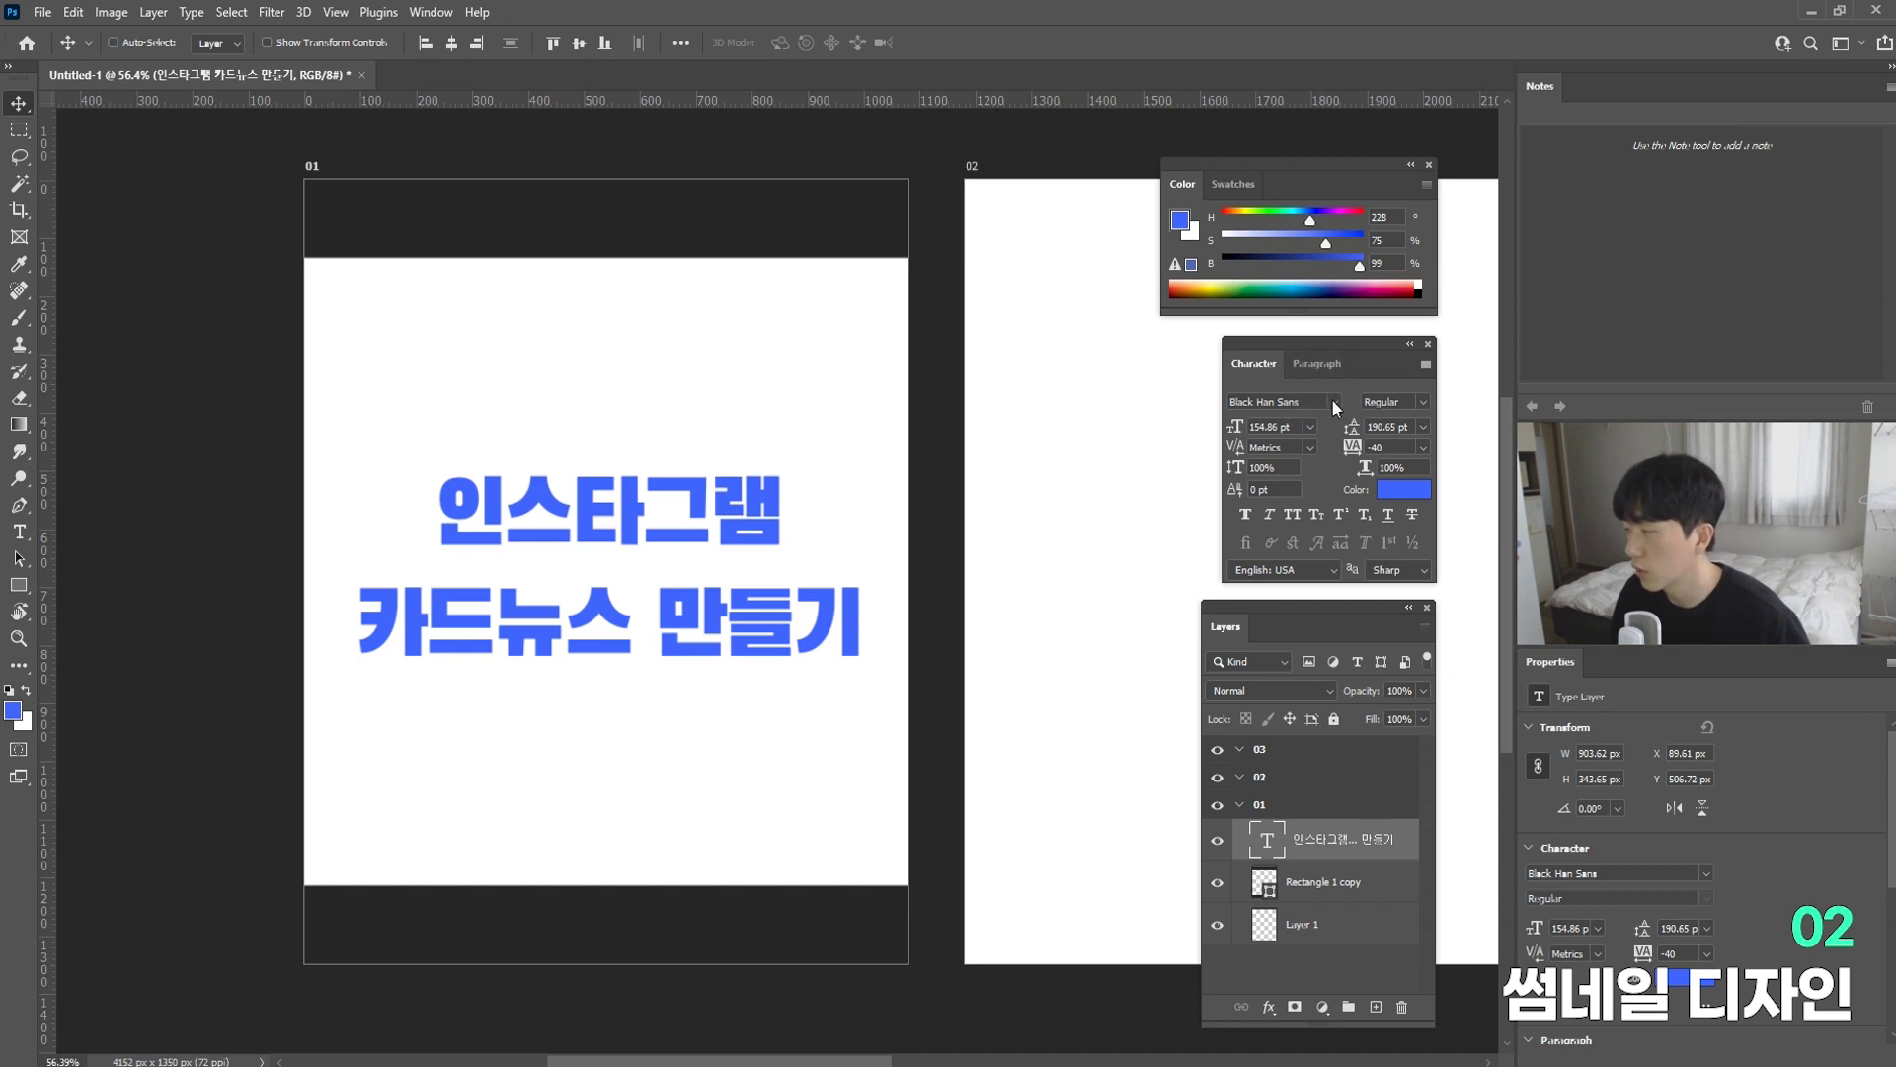
# Step: Set the title's font to Gmarket Sans in the Bold style, with a tracking of -40
pyautogui.click(1334, 402)
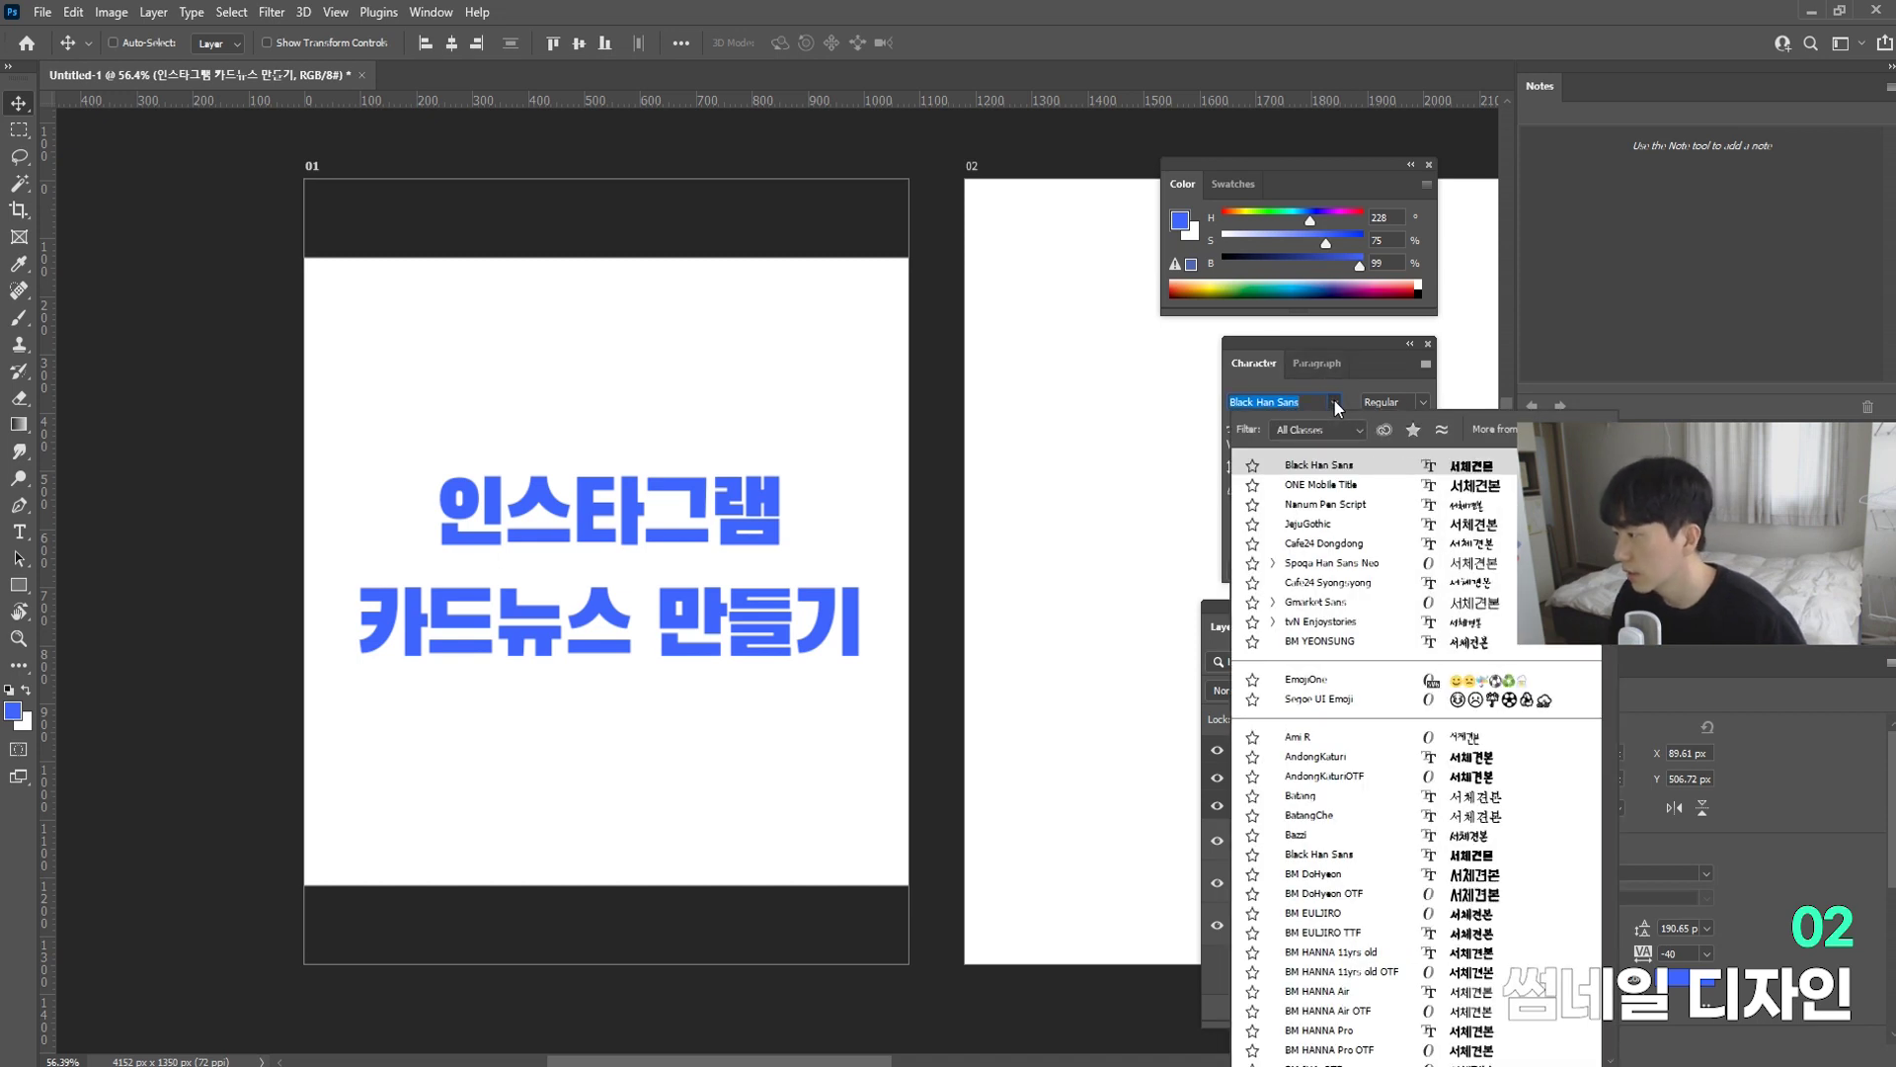
pyautogui.click(1345, 602)
pyautogui.click(1423, 400)
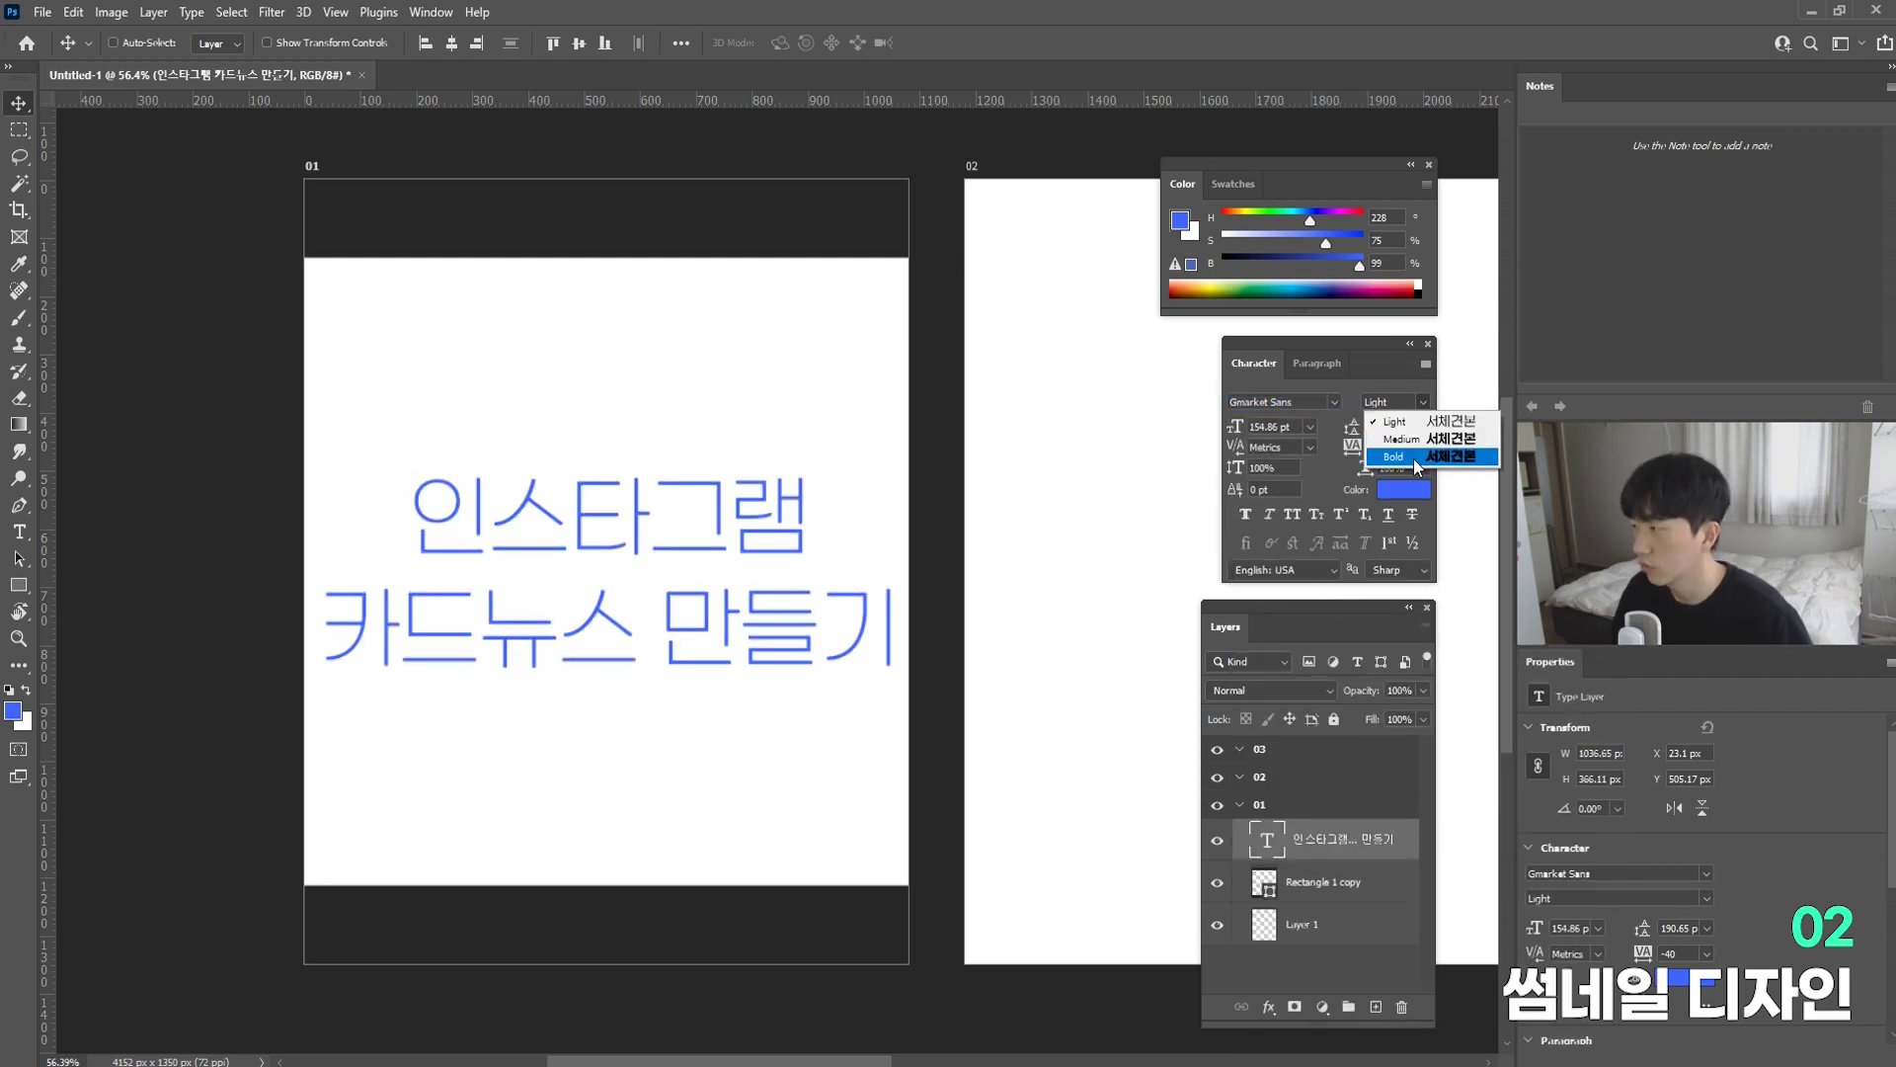
pyautogui.click(1413, 459)
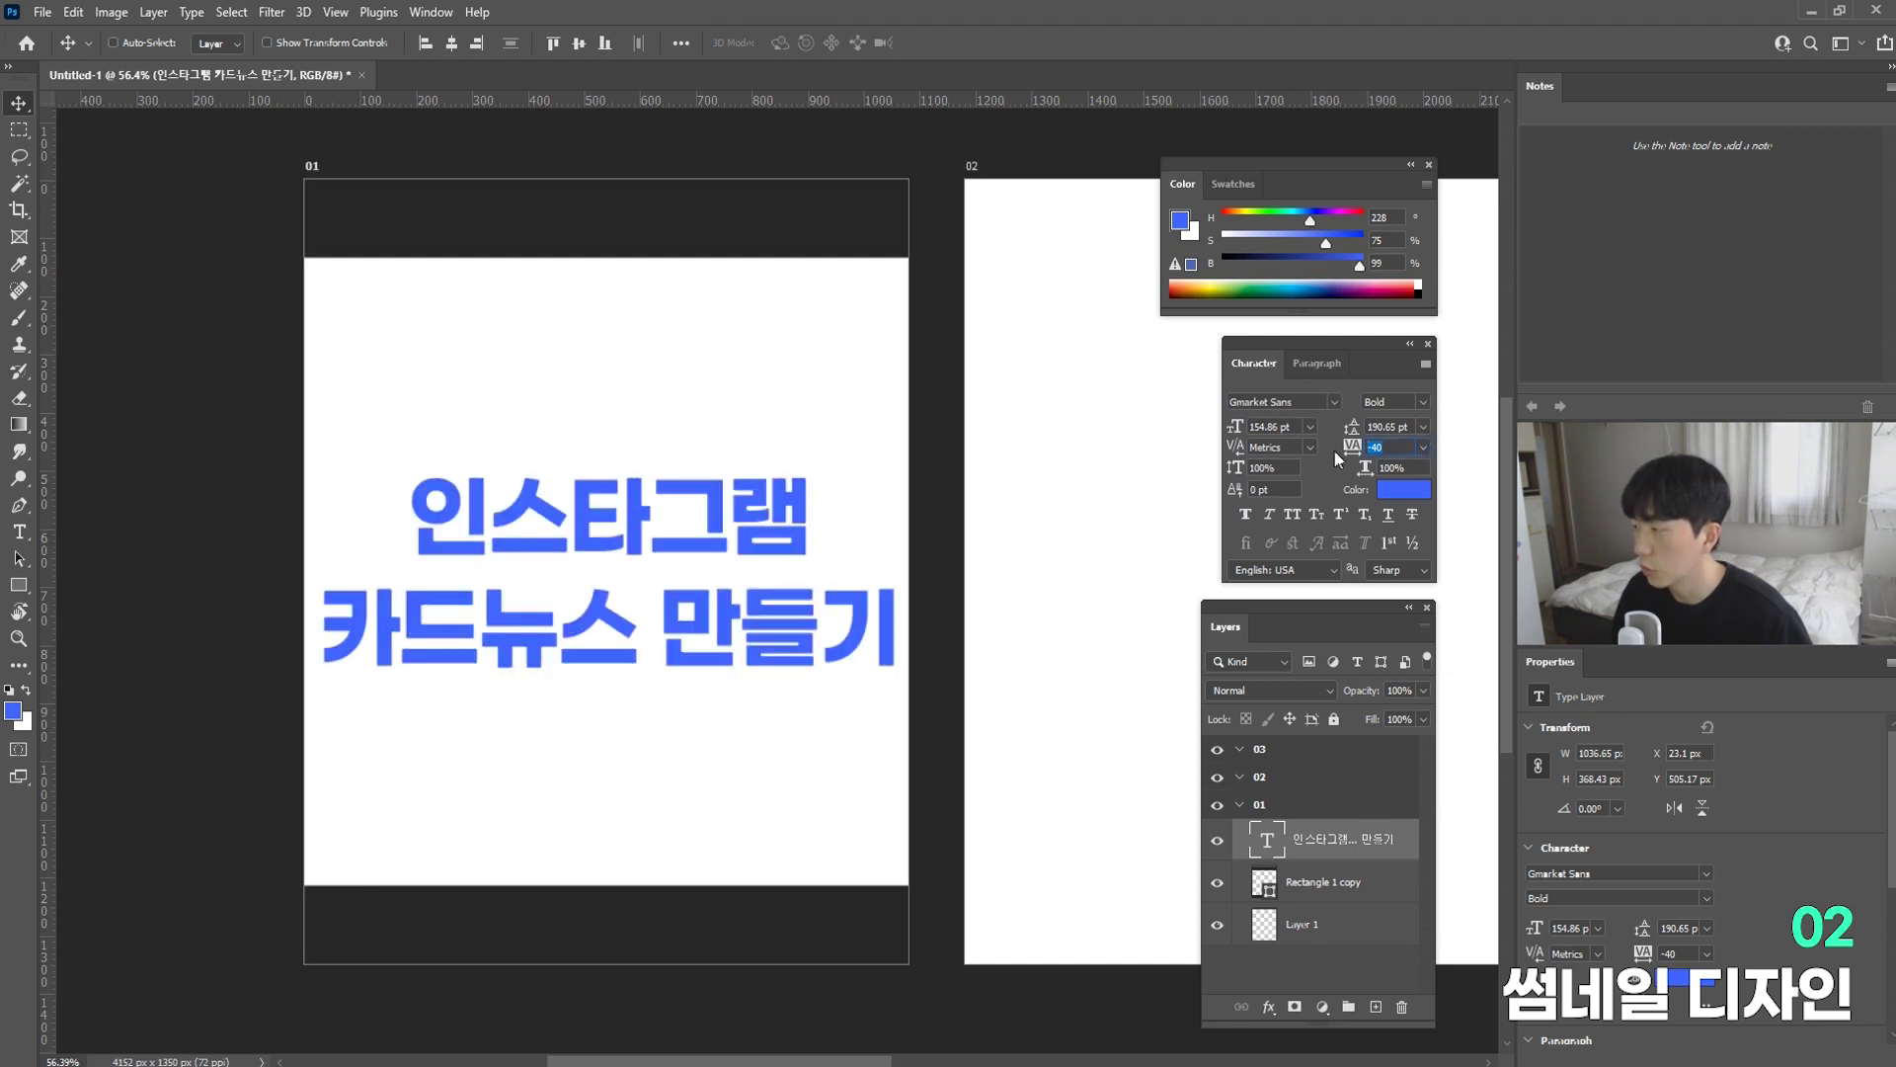
pyautogui.write('-10')
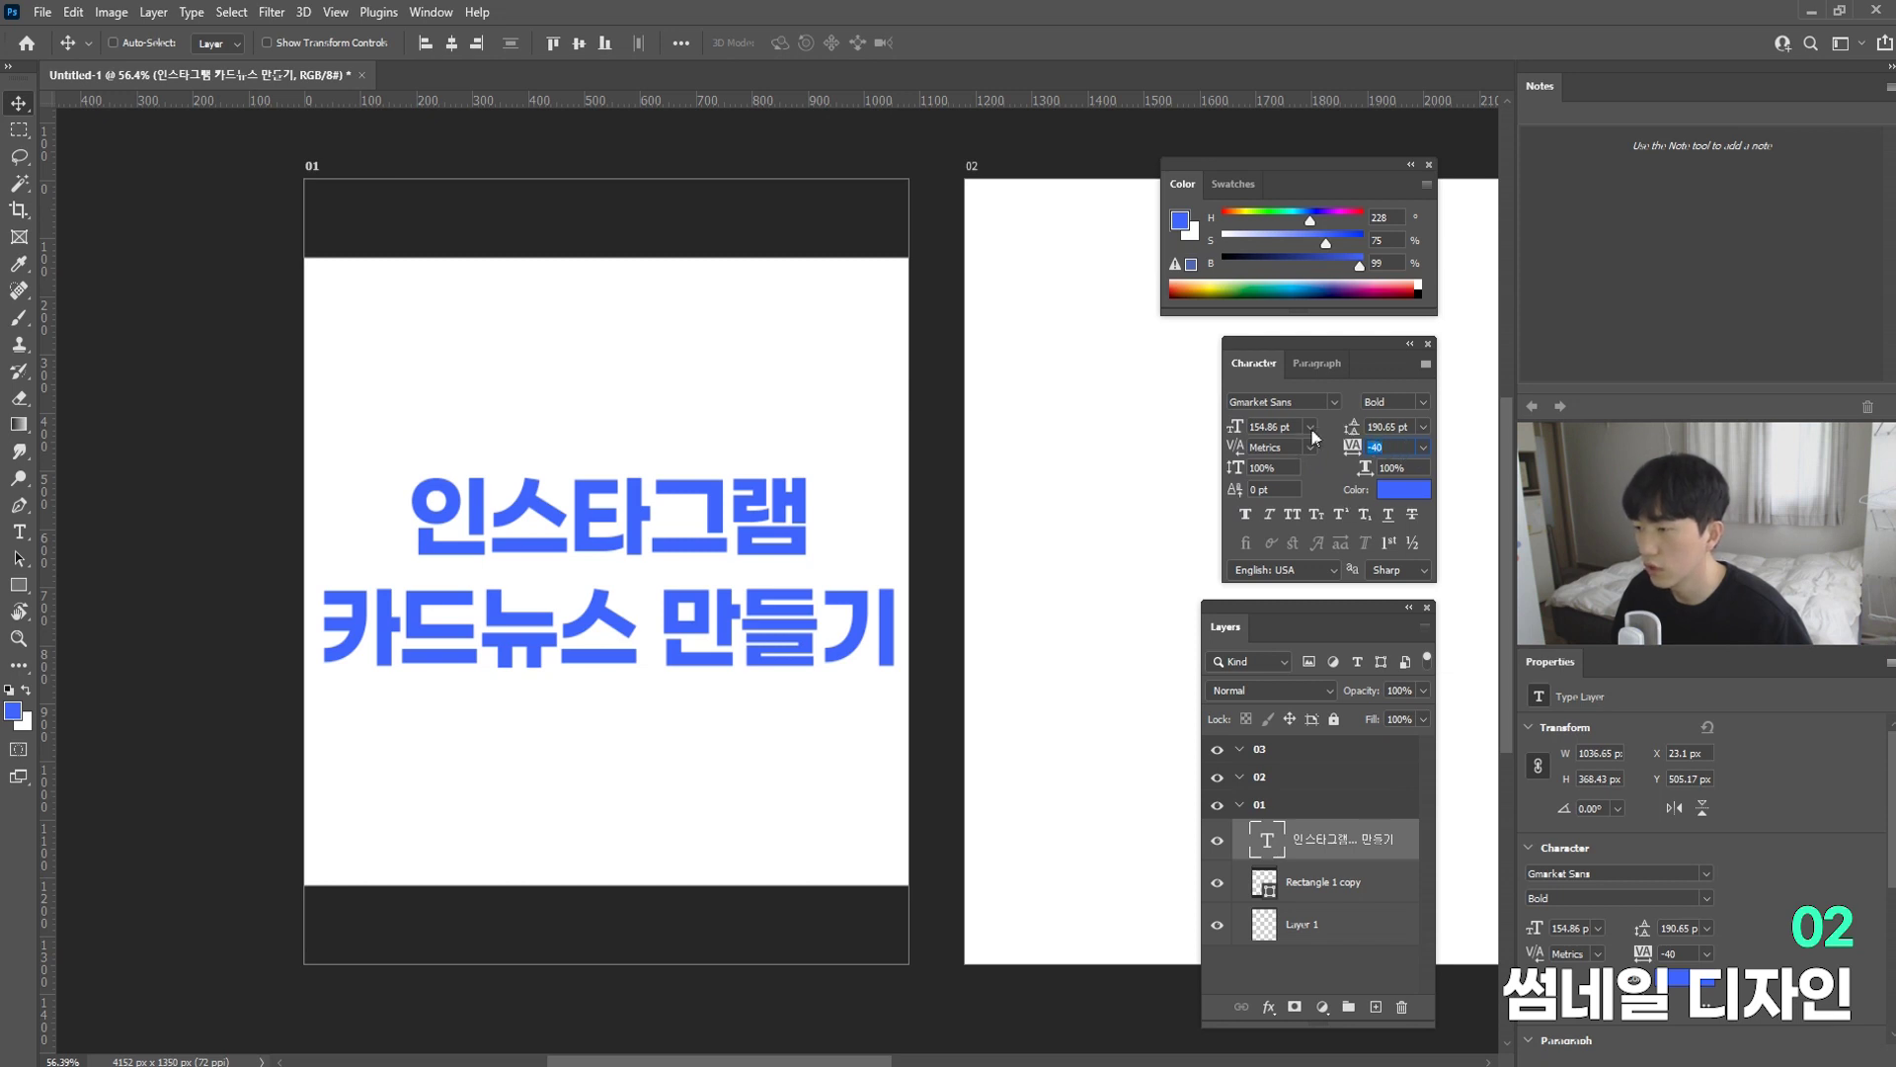
# Step: Change the title's text colour to the dark grey 262626
pyautogui.click(1401, 494)
pyautogui.moveTo(1141, 656); pyautogui.dragTo(1080, 741)
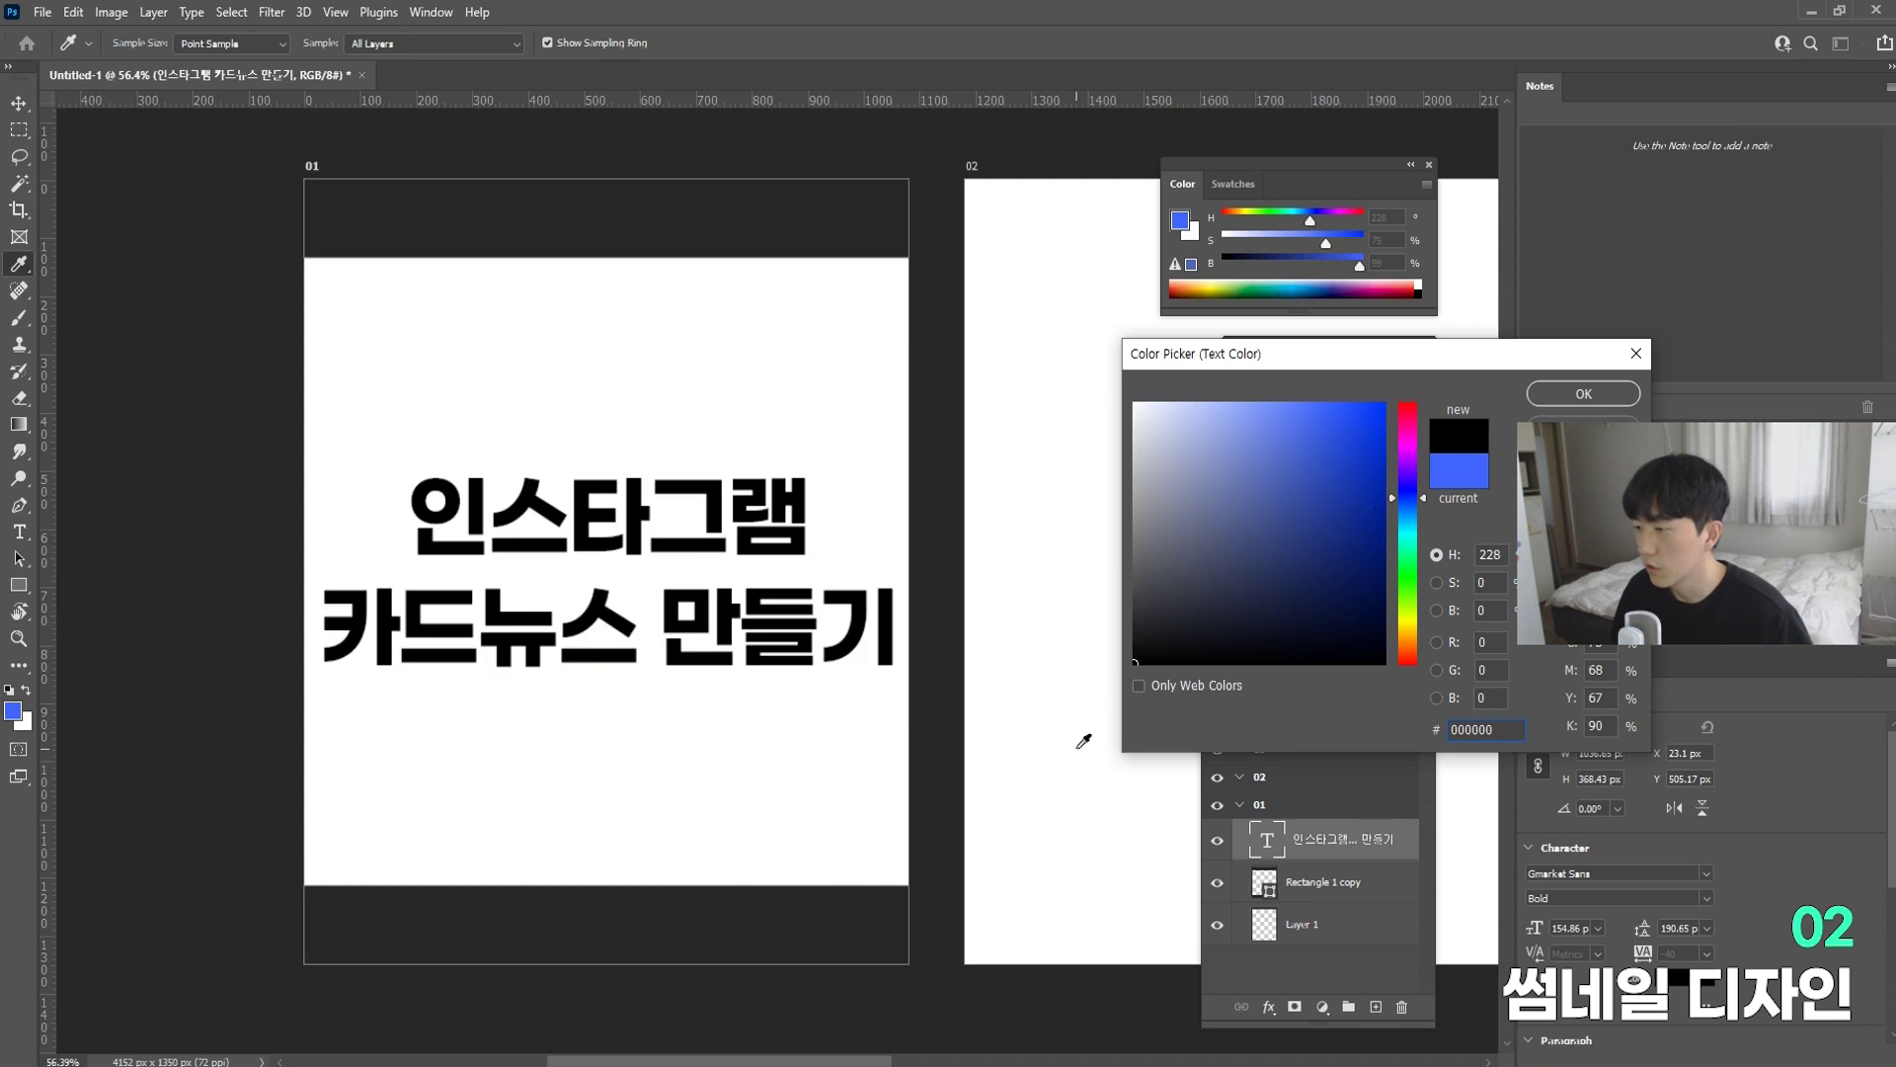
pyautogui.write('33')
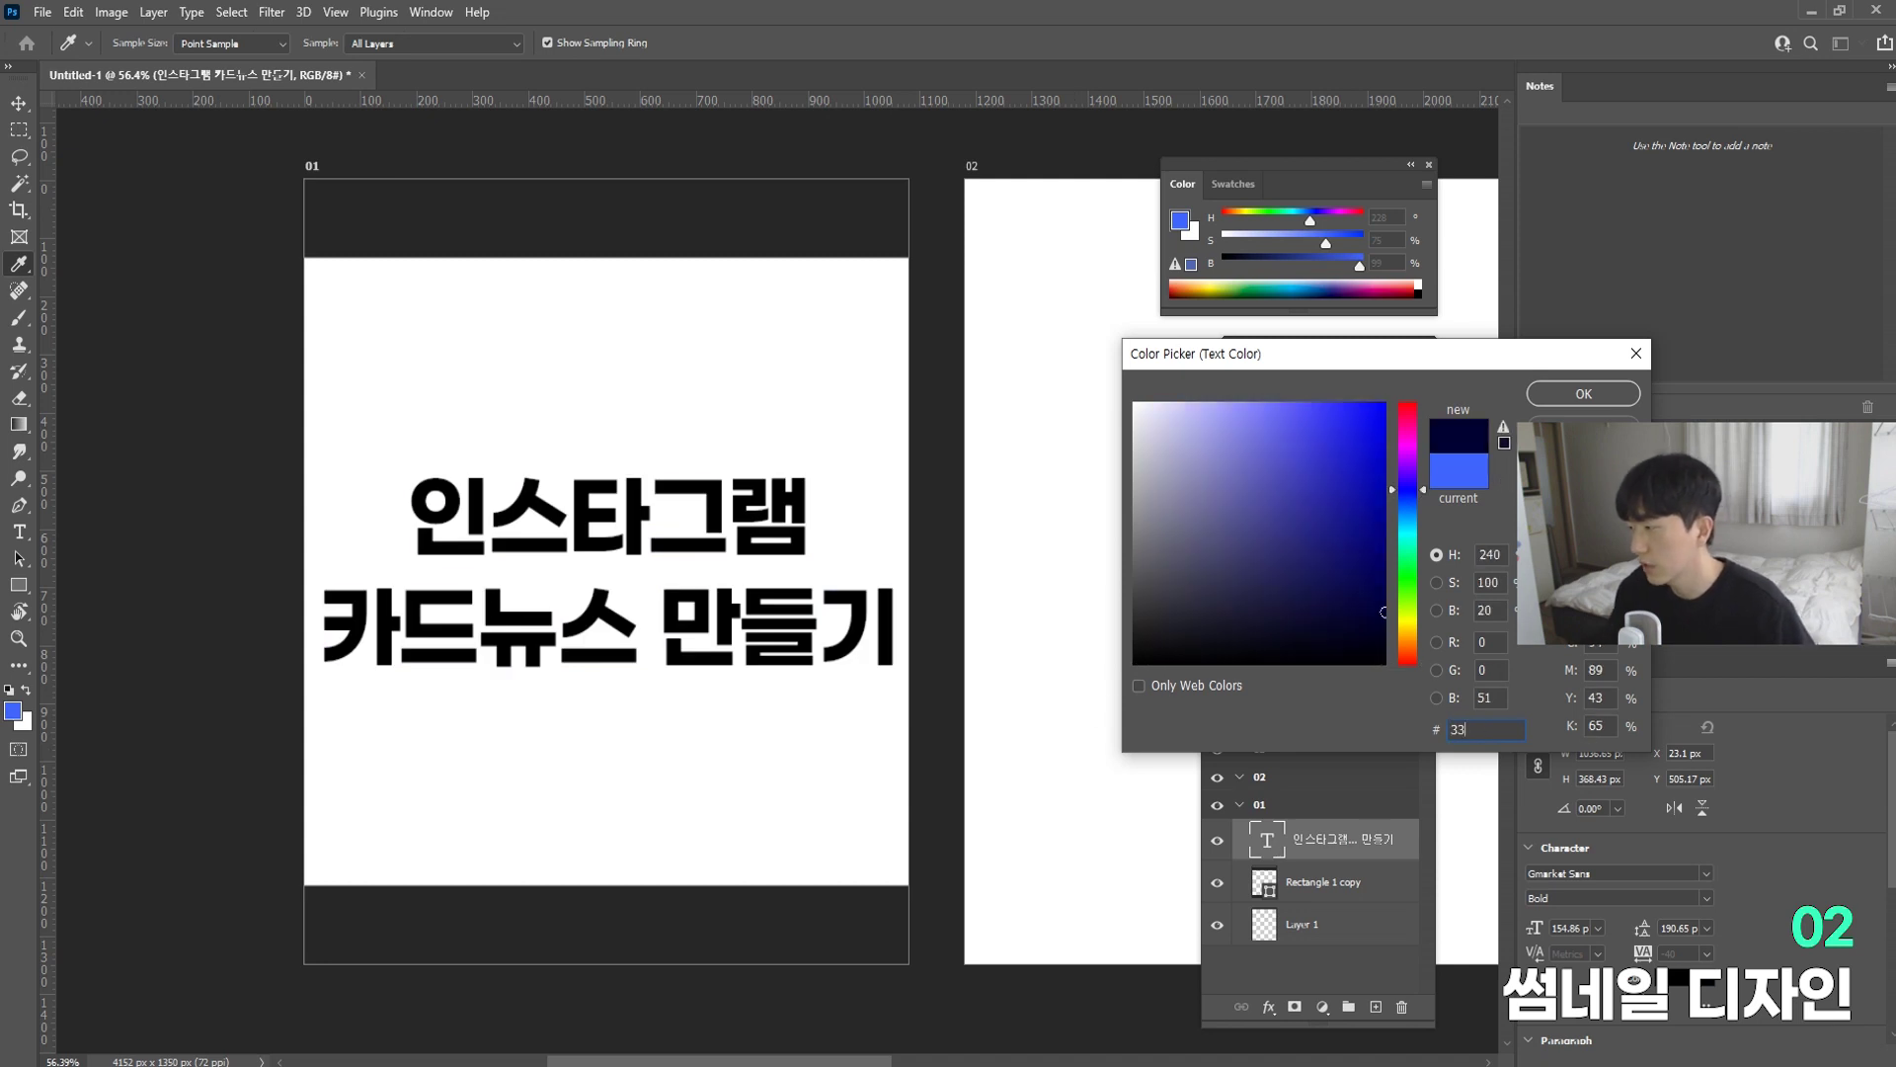
pyautogui.write('3333')
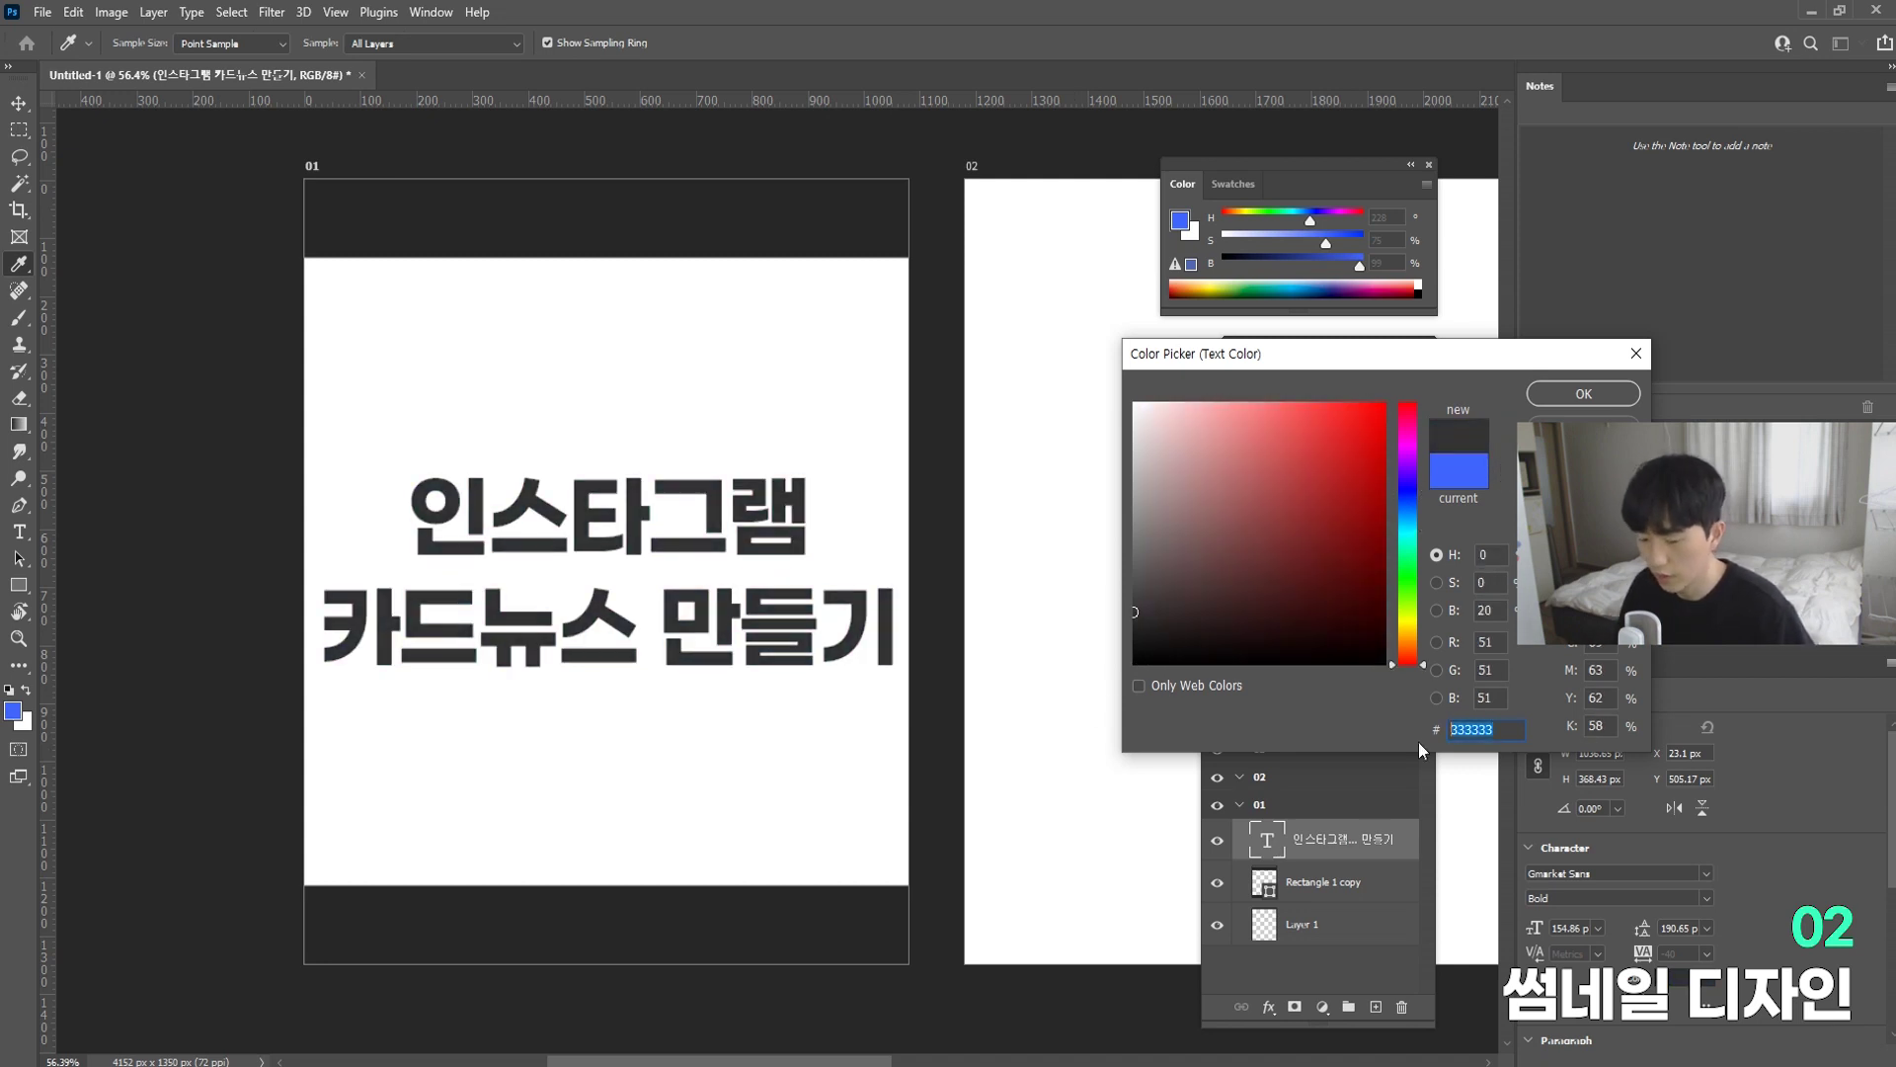
pyautogui.write('262626')
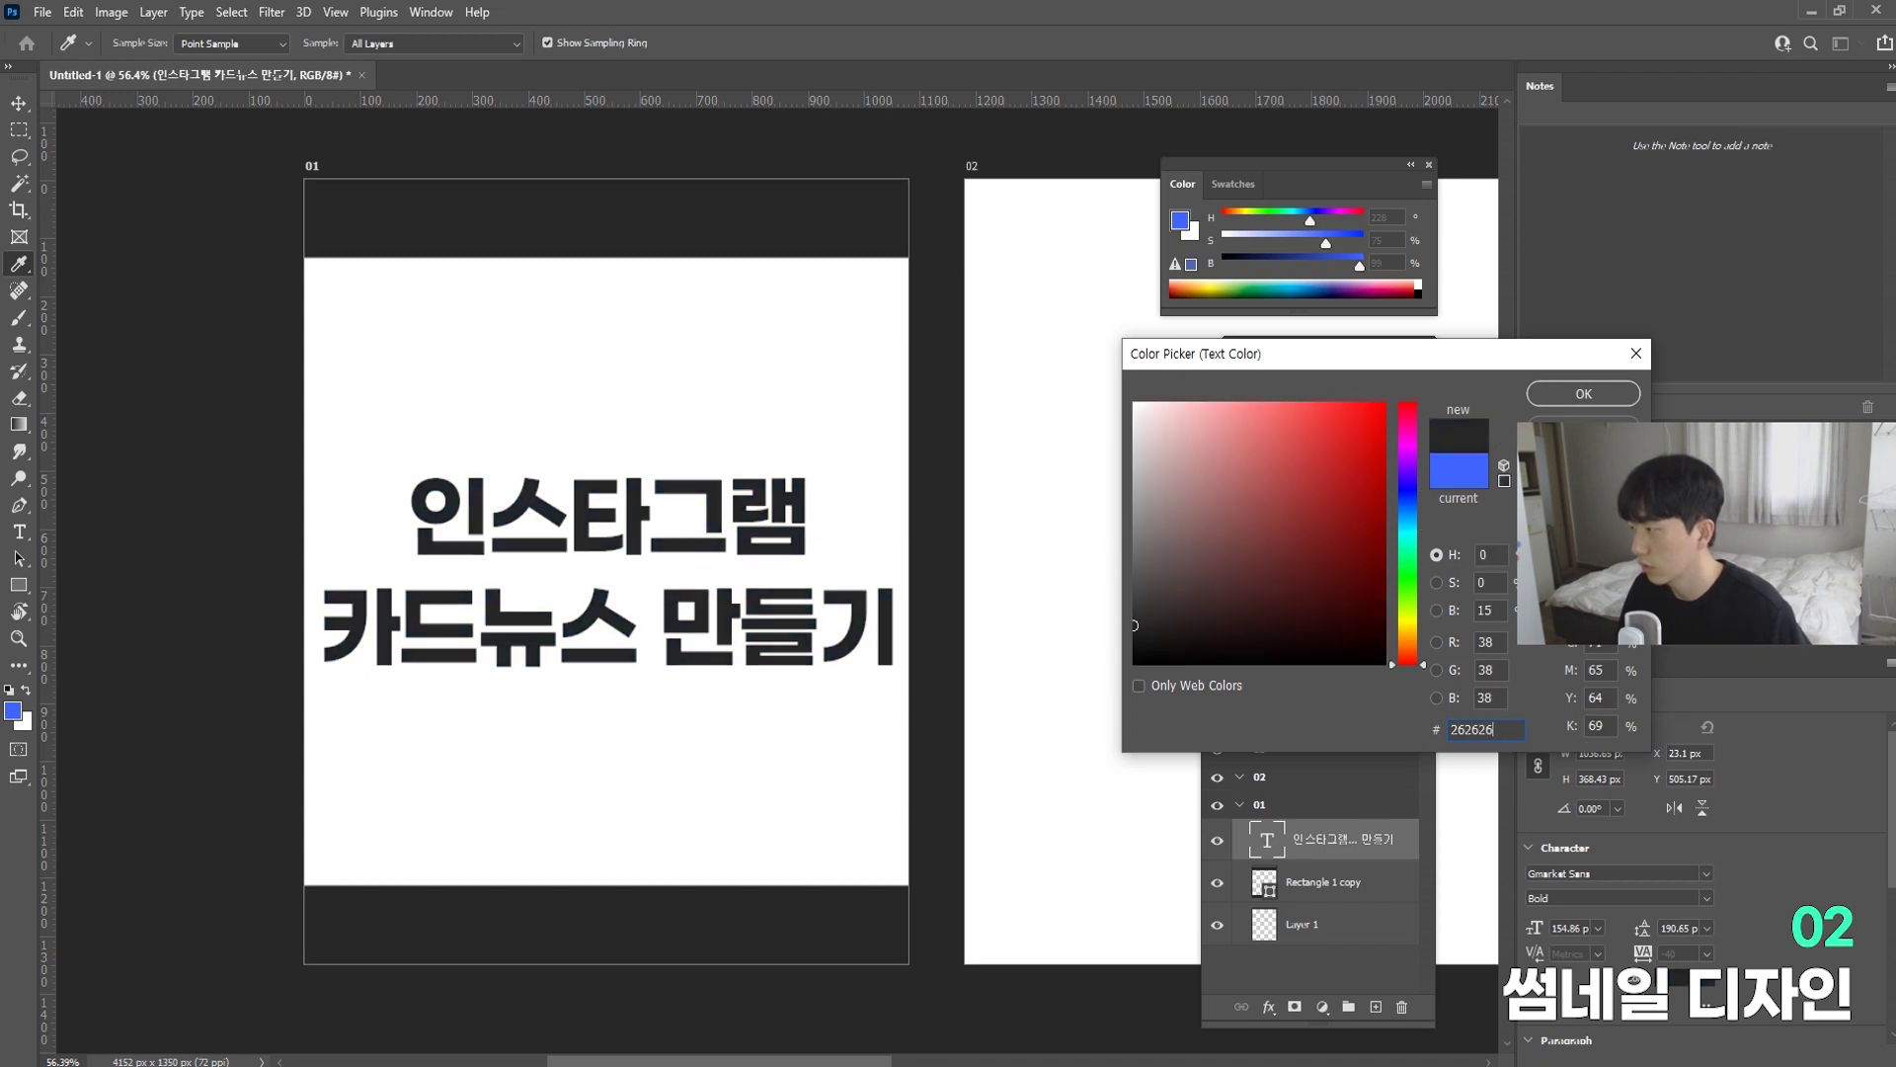
pyautogui.click(1571, 399)
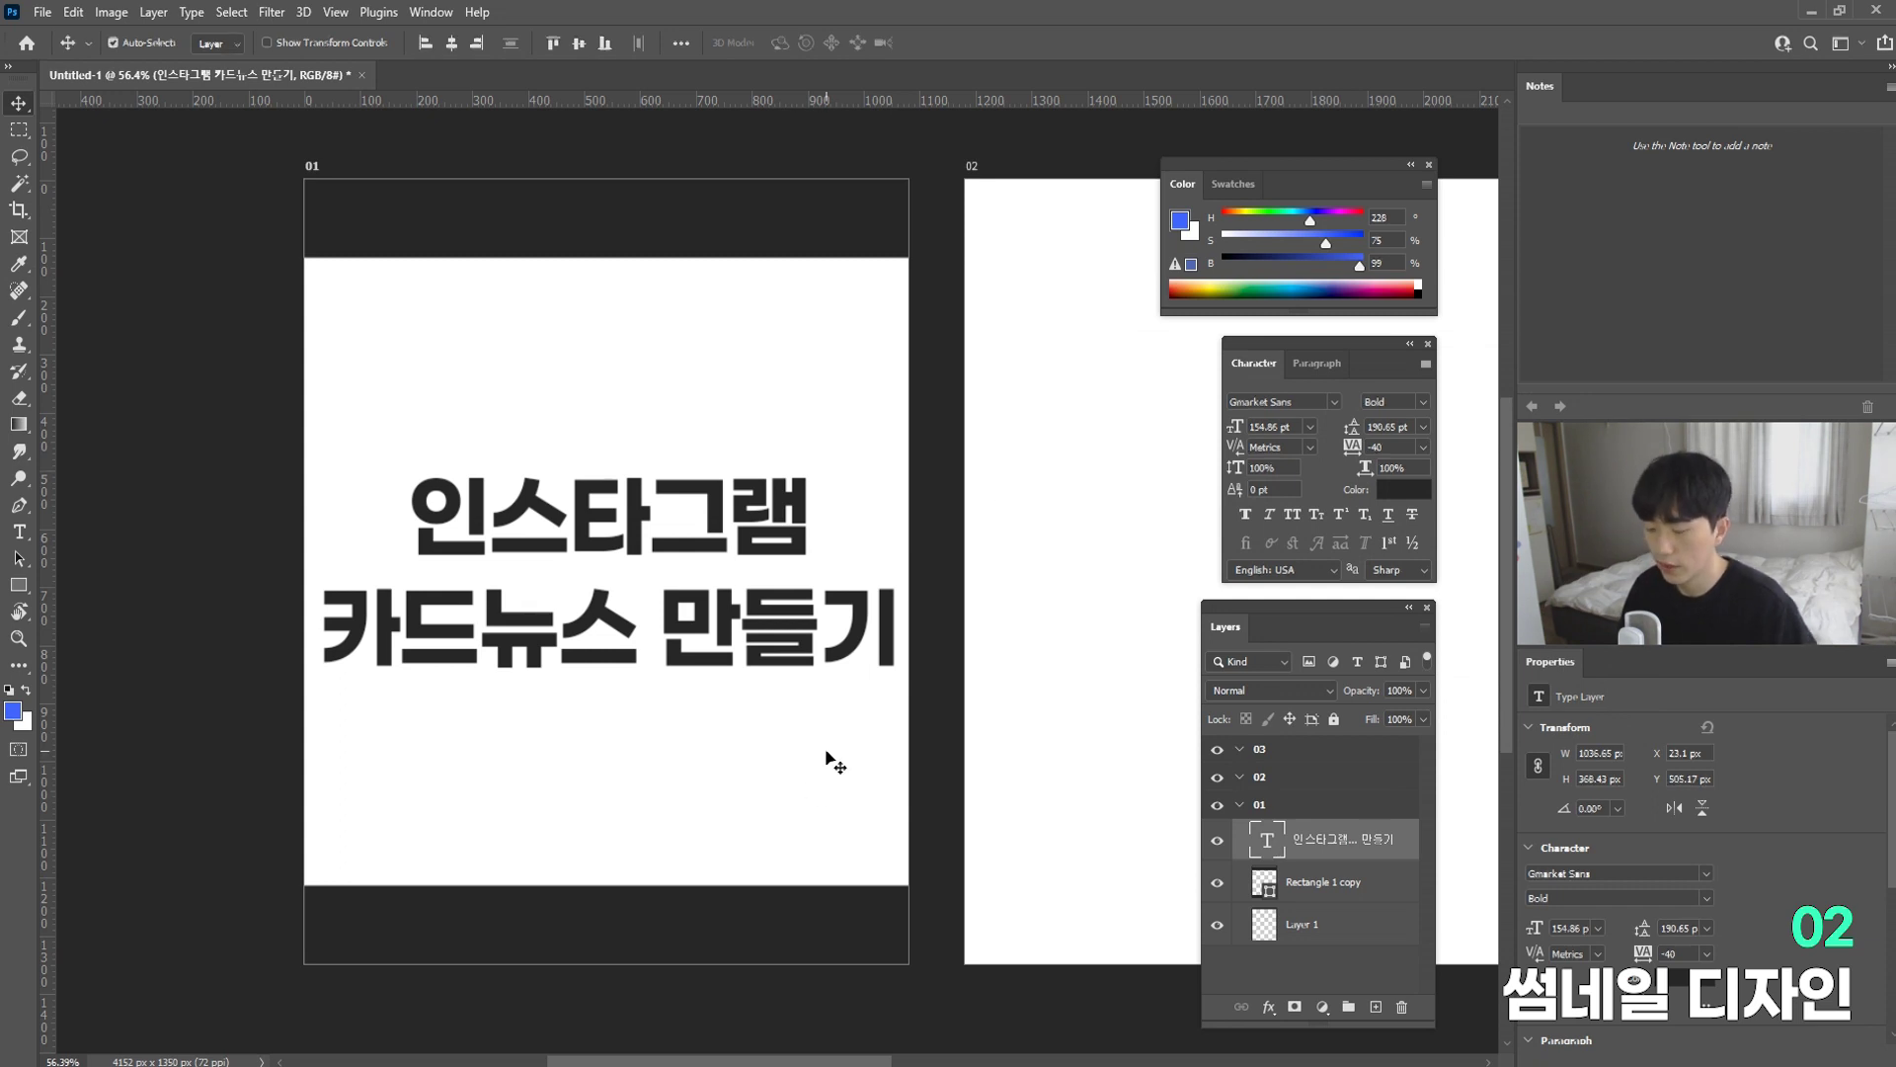
# Step: Scale the title down proportionally about its centre to about 843 px wide
pyautogui.hotkey('ctrl', 't')
pyautogui.moveTo(897, 468); pyautogui.dragTo(849, 513)
pyautogui.press('Return')
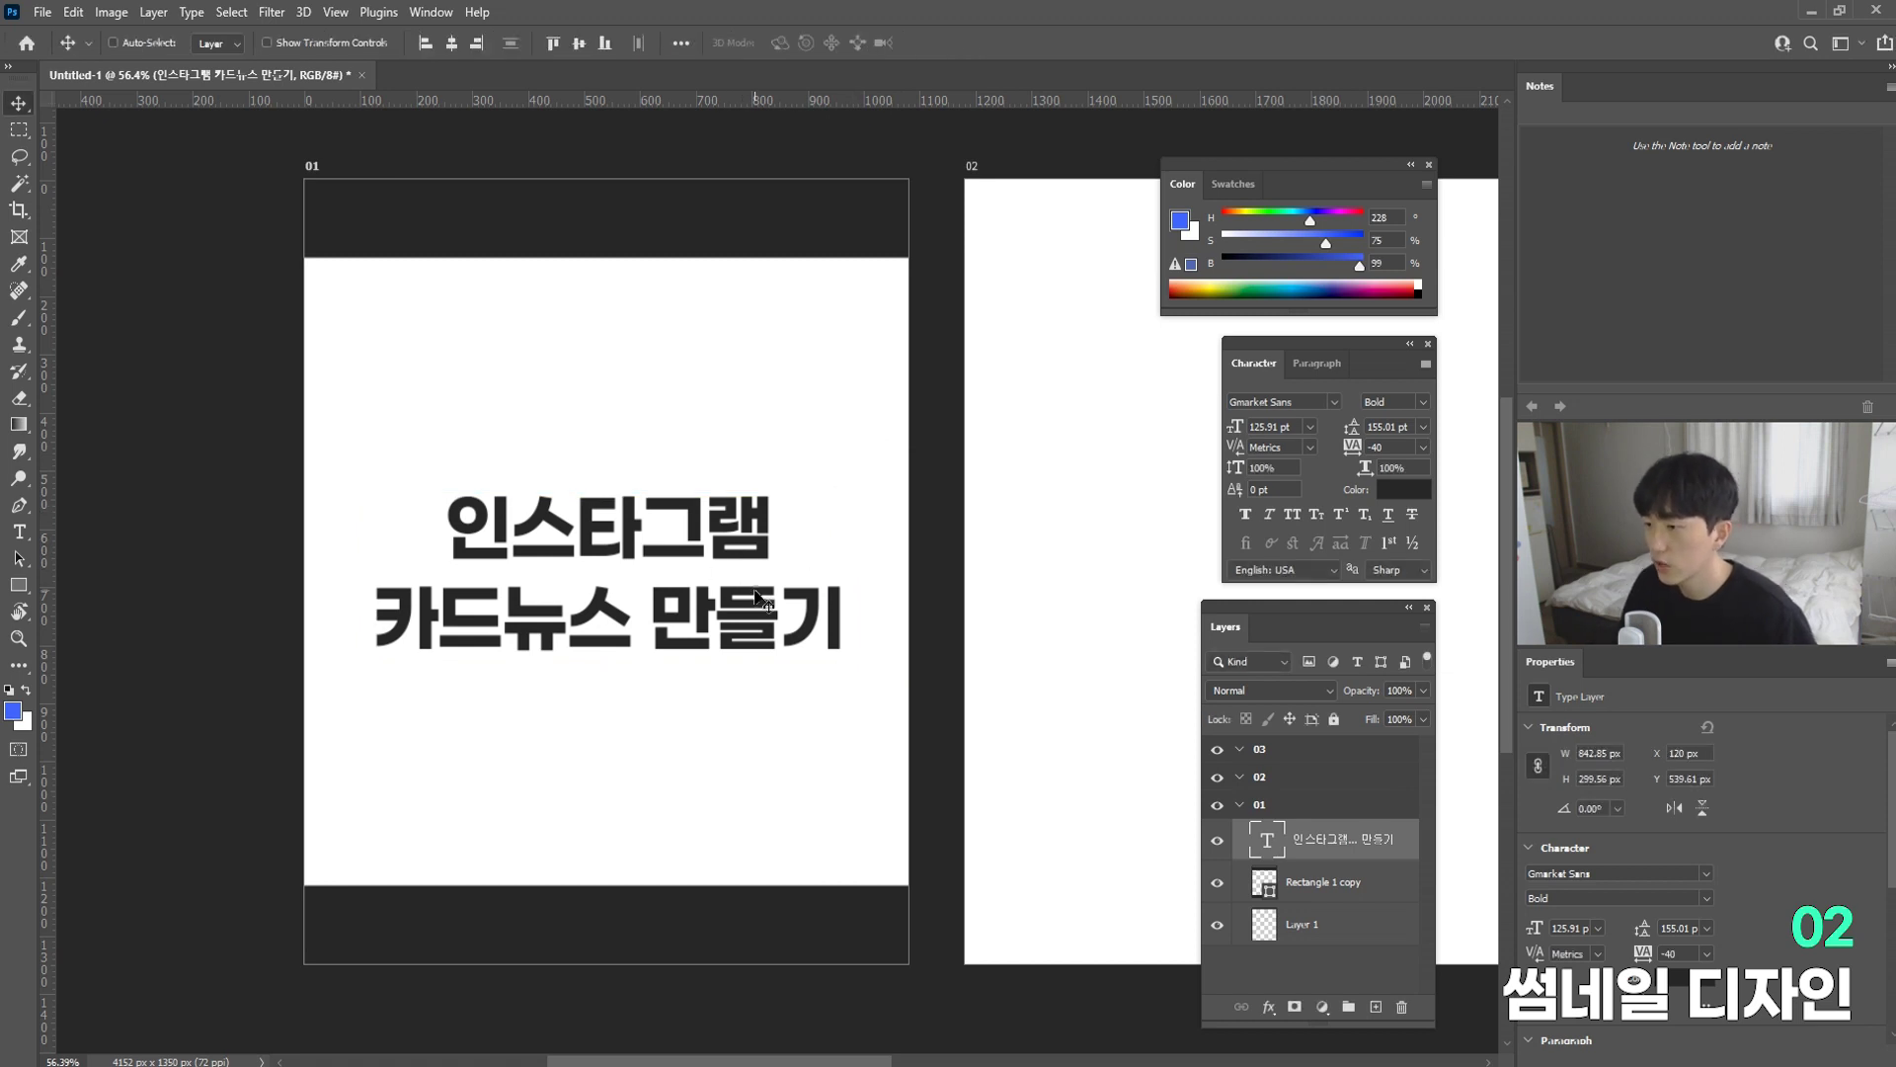
# Step: Set the title's leading to 147 pt and shift the title slightly to the left on artboard 01
pyautogui.click(1399, 428)
pyautogui.write('147')
pyautogui.press('Return')
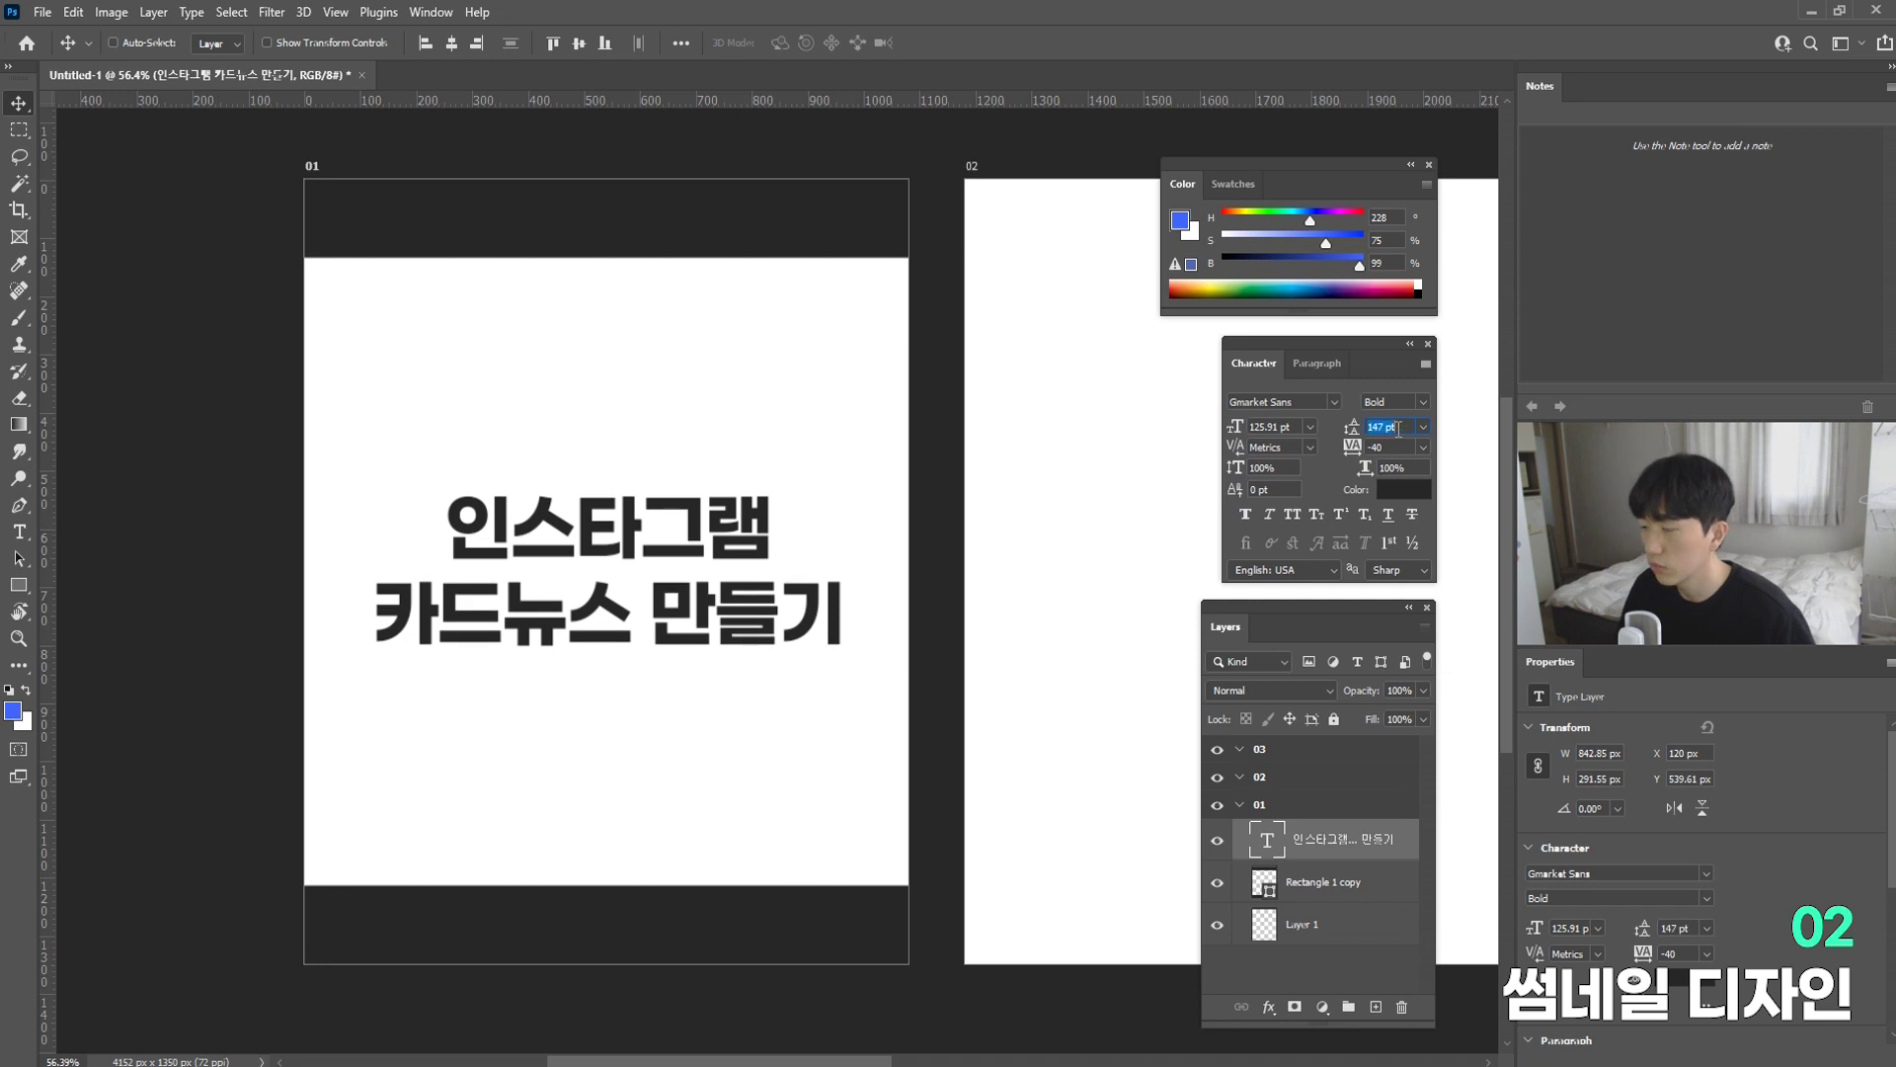
pyautogui.press('Up')
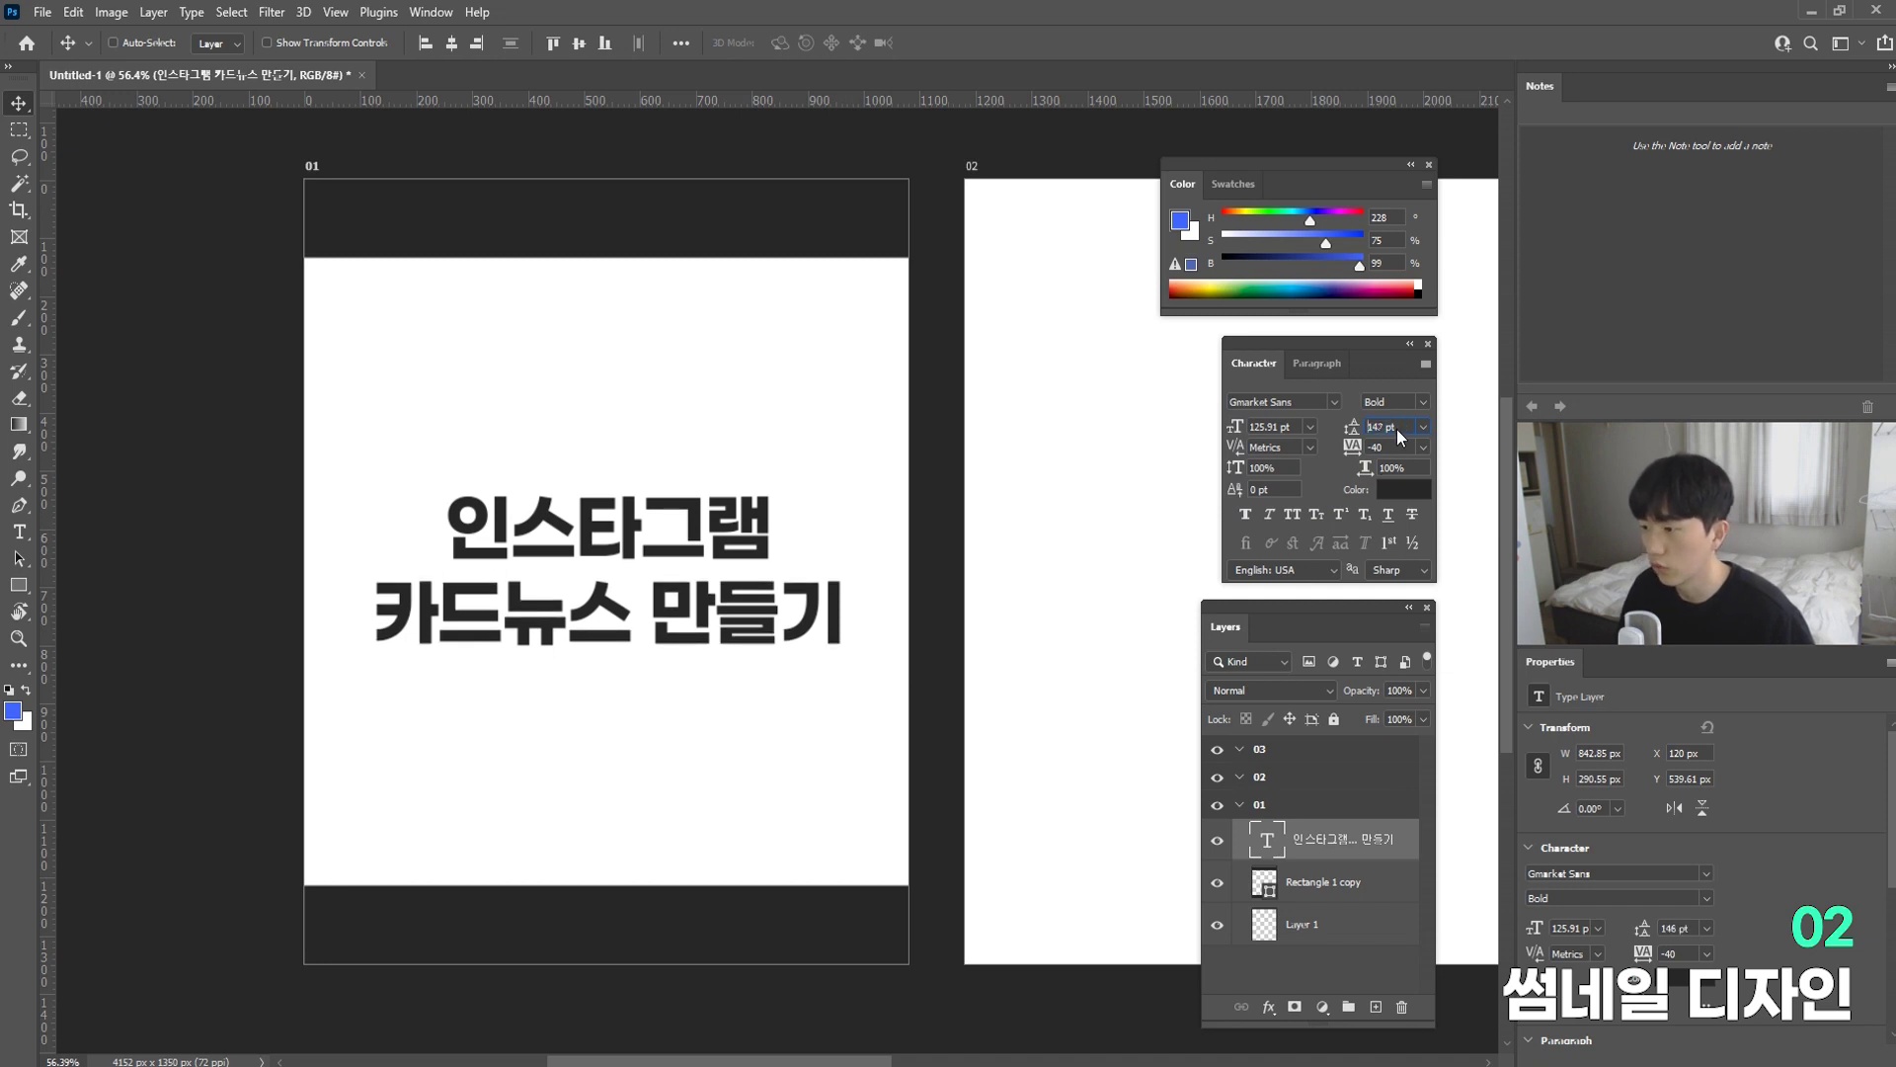
pyautogui.press('Down')
pyautogui.moveTo(755, 570); pyautogui.dragTo(751, 570)
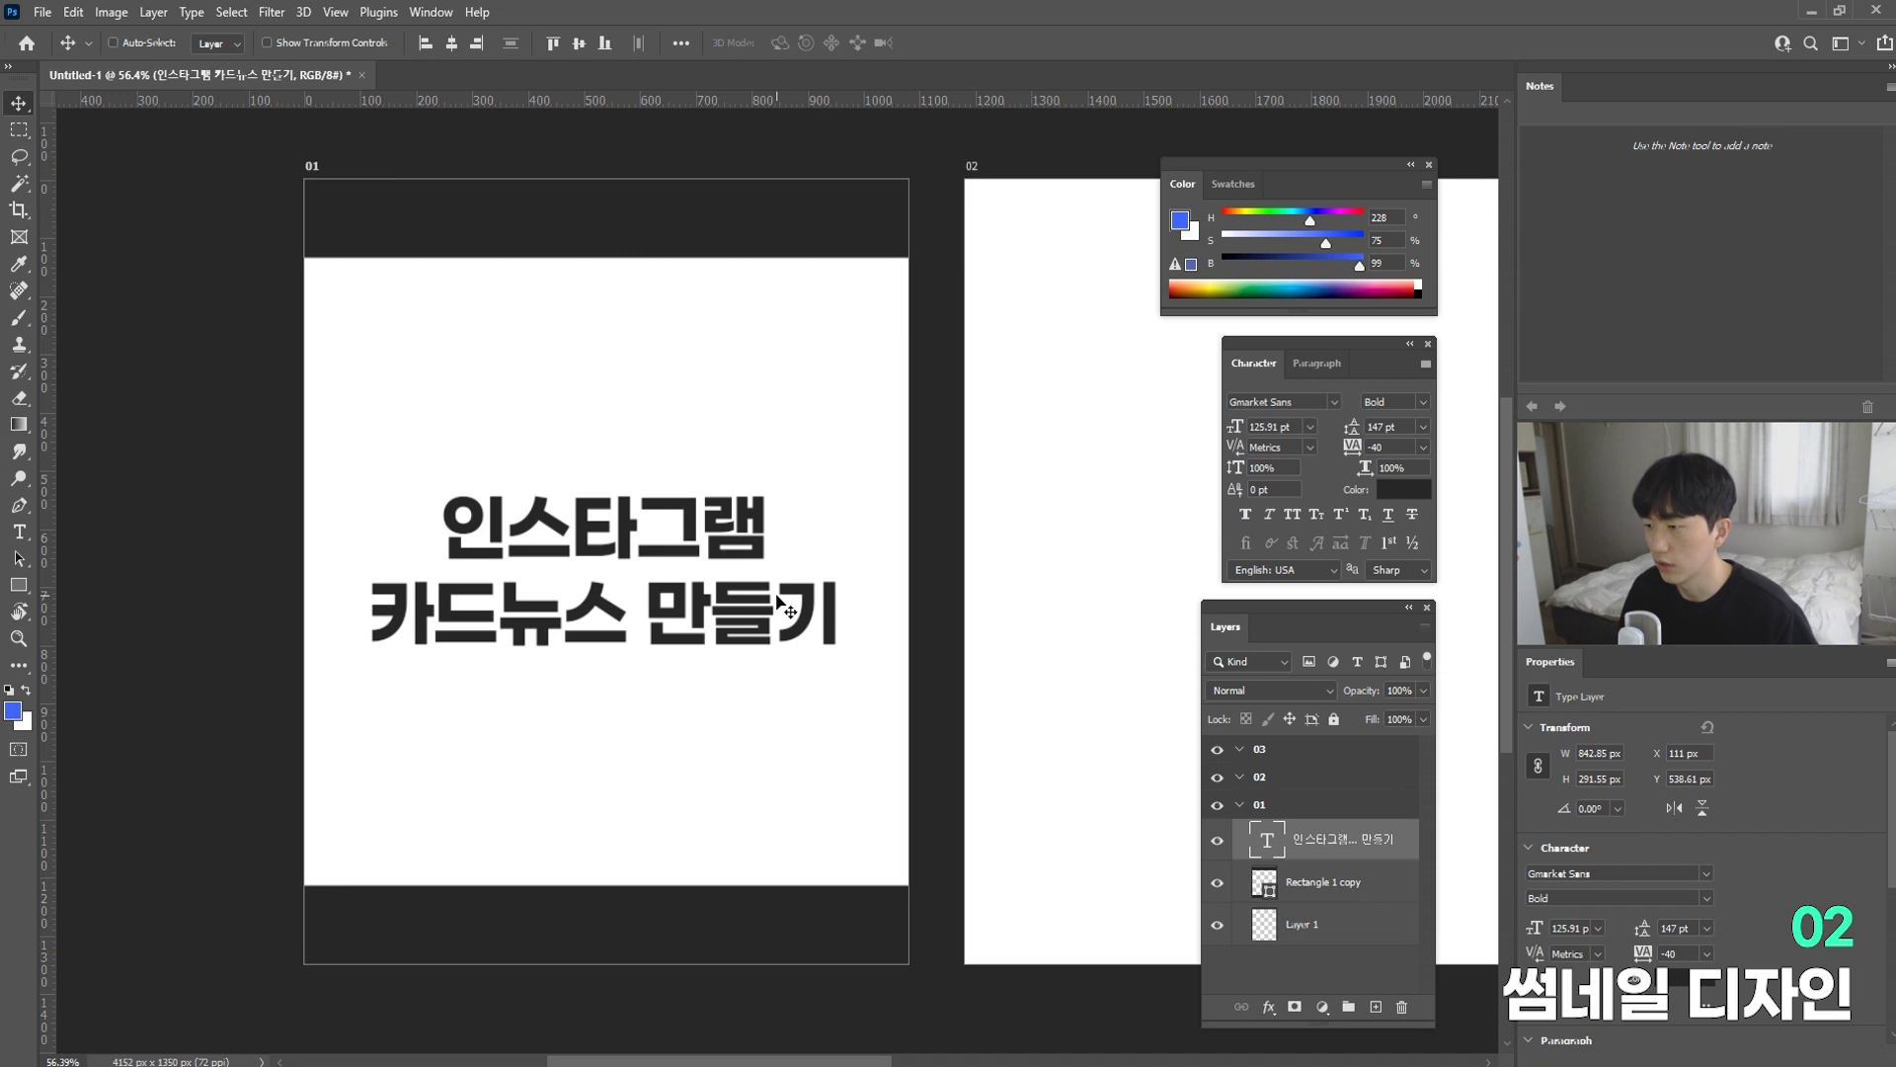
# Step: Recolour the title's first line, 인스타그램, to the dark green 007855
pyautogui.doubleClick(705, 541)
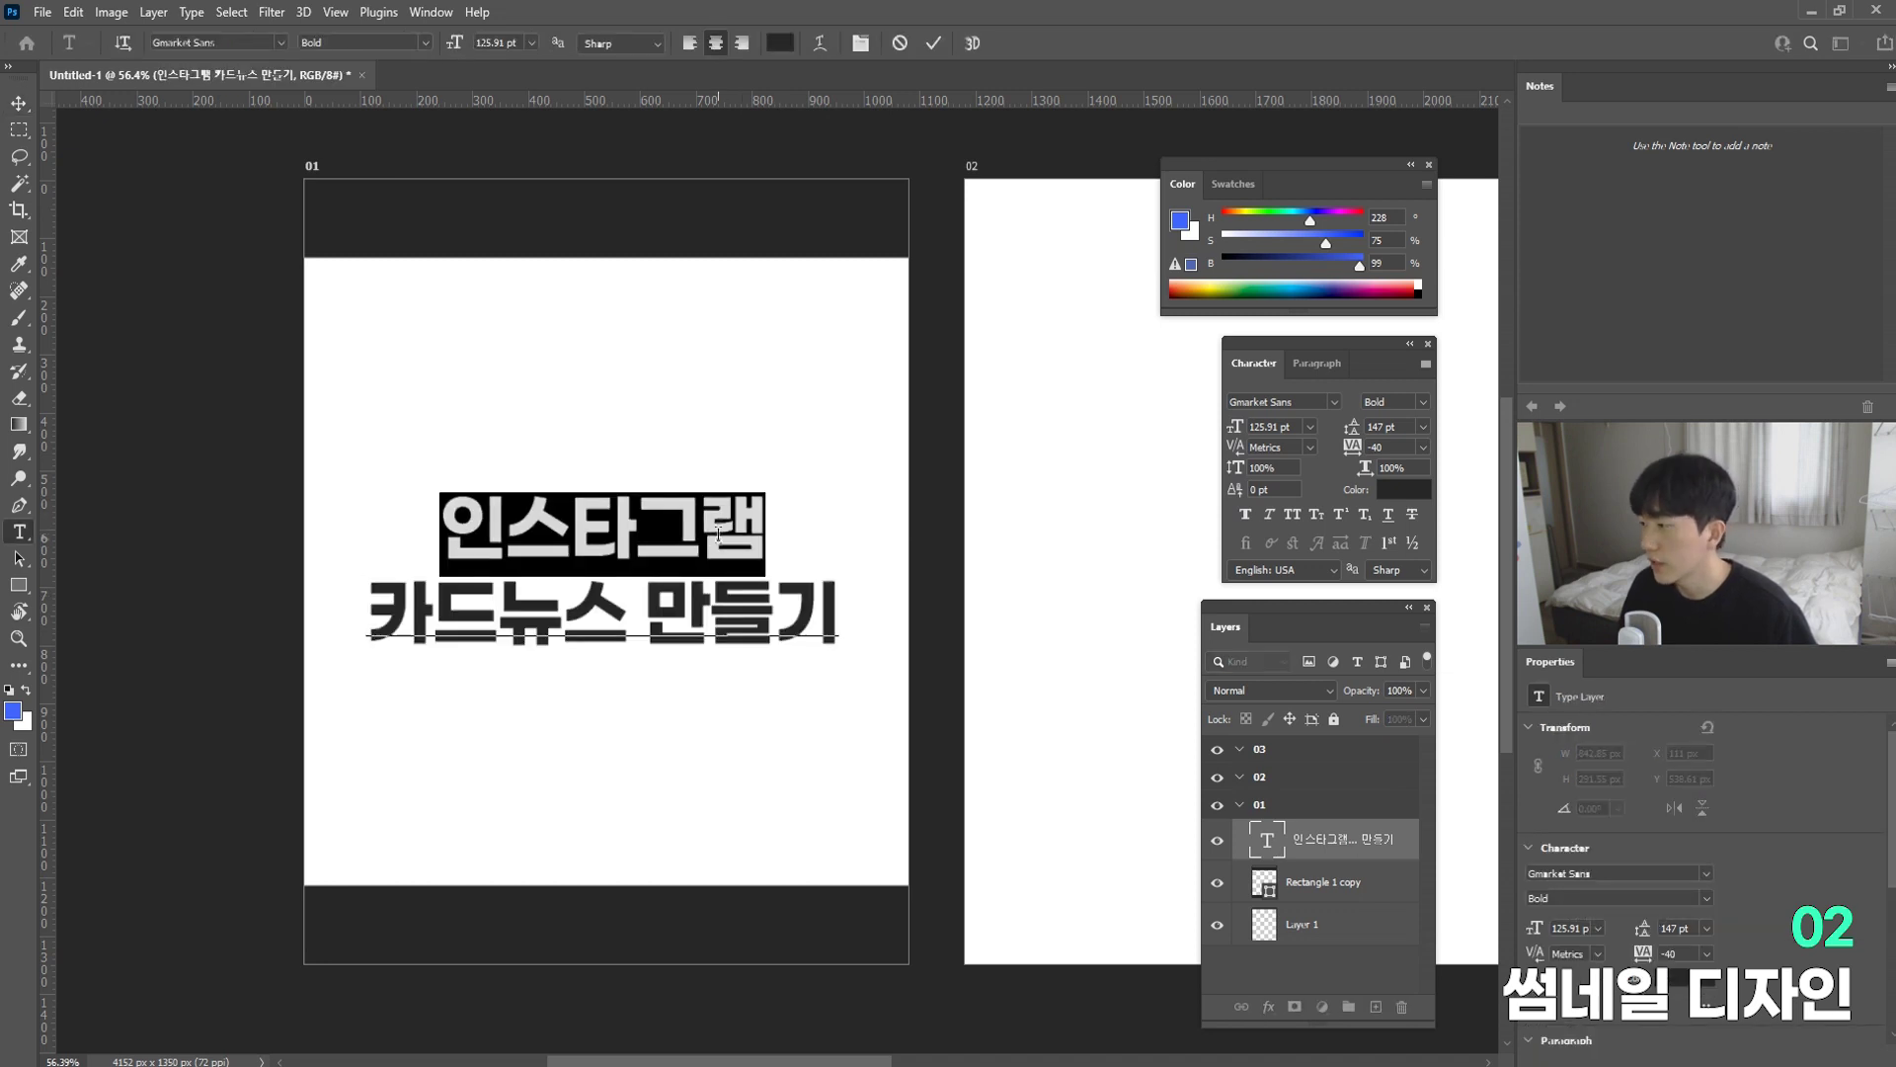
pyautogui.click(1397, 494)
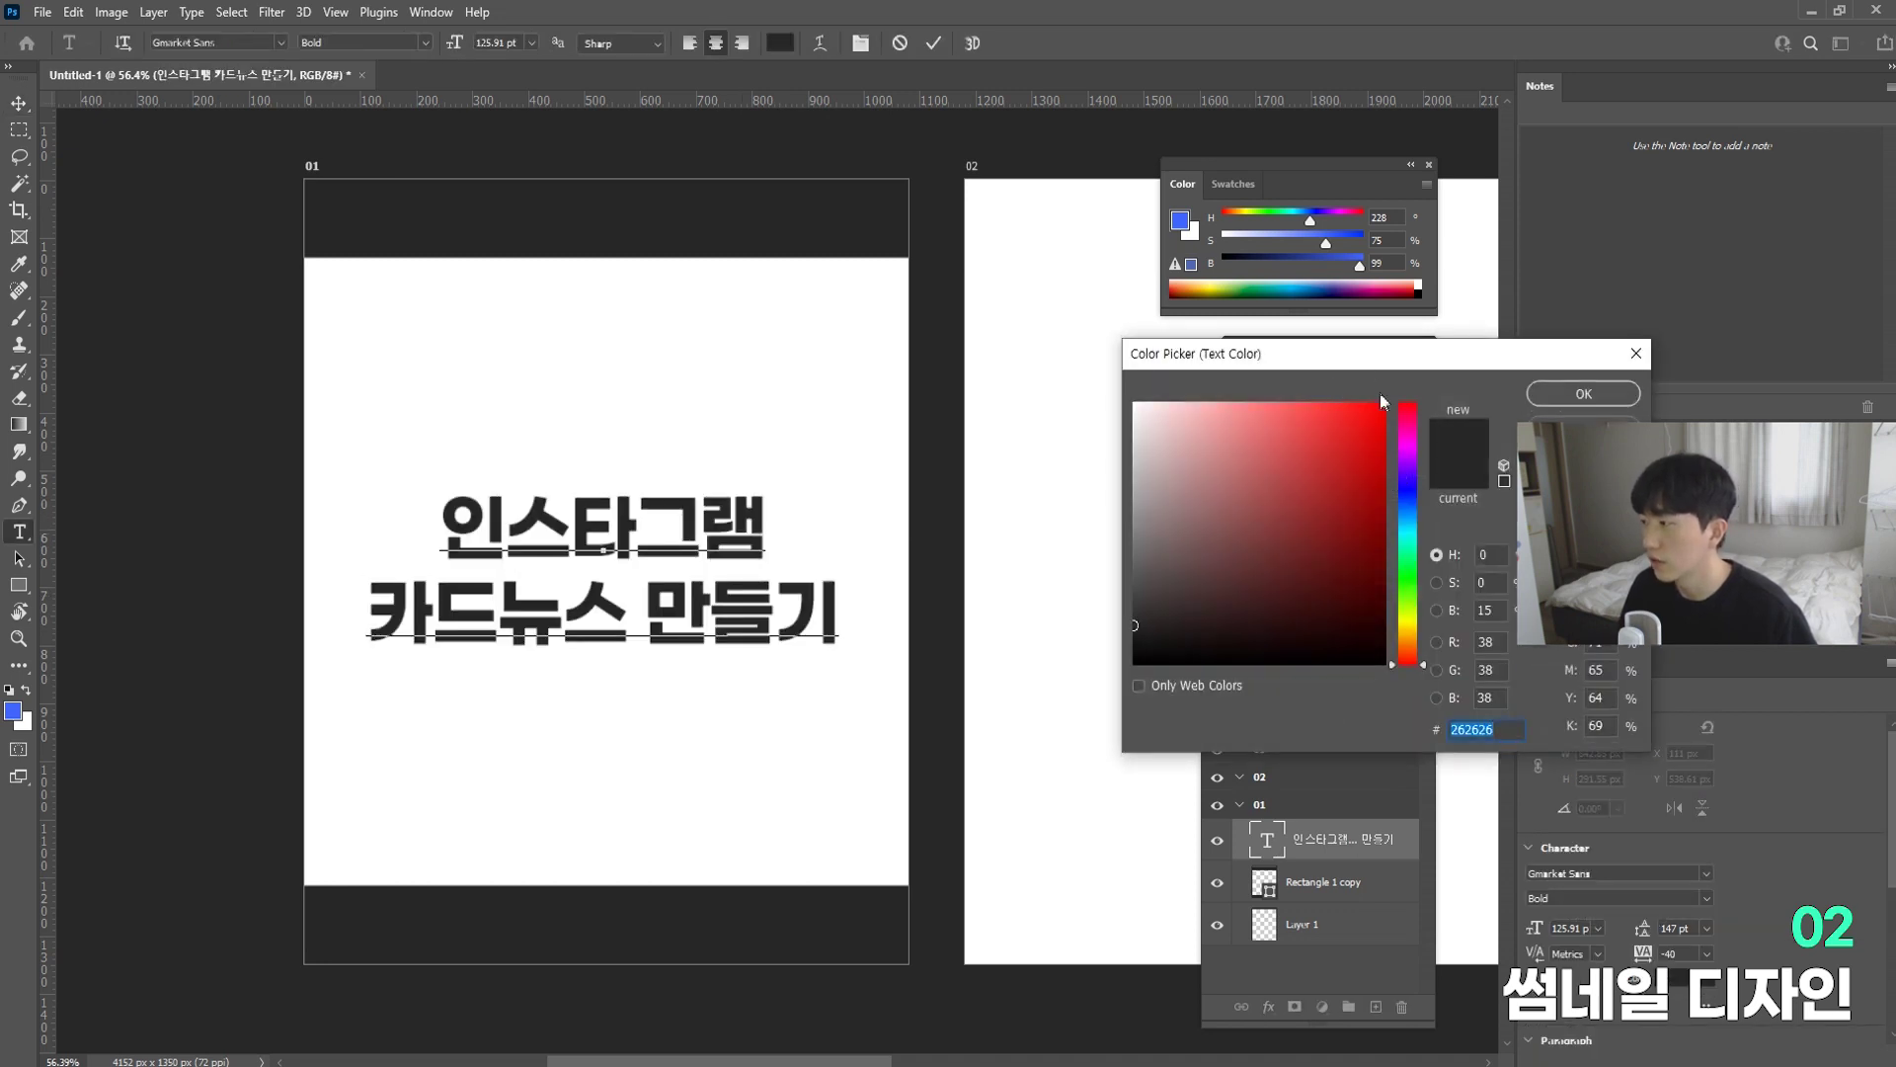
pyautogui.write('006d50')
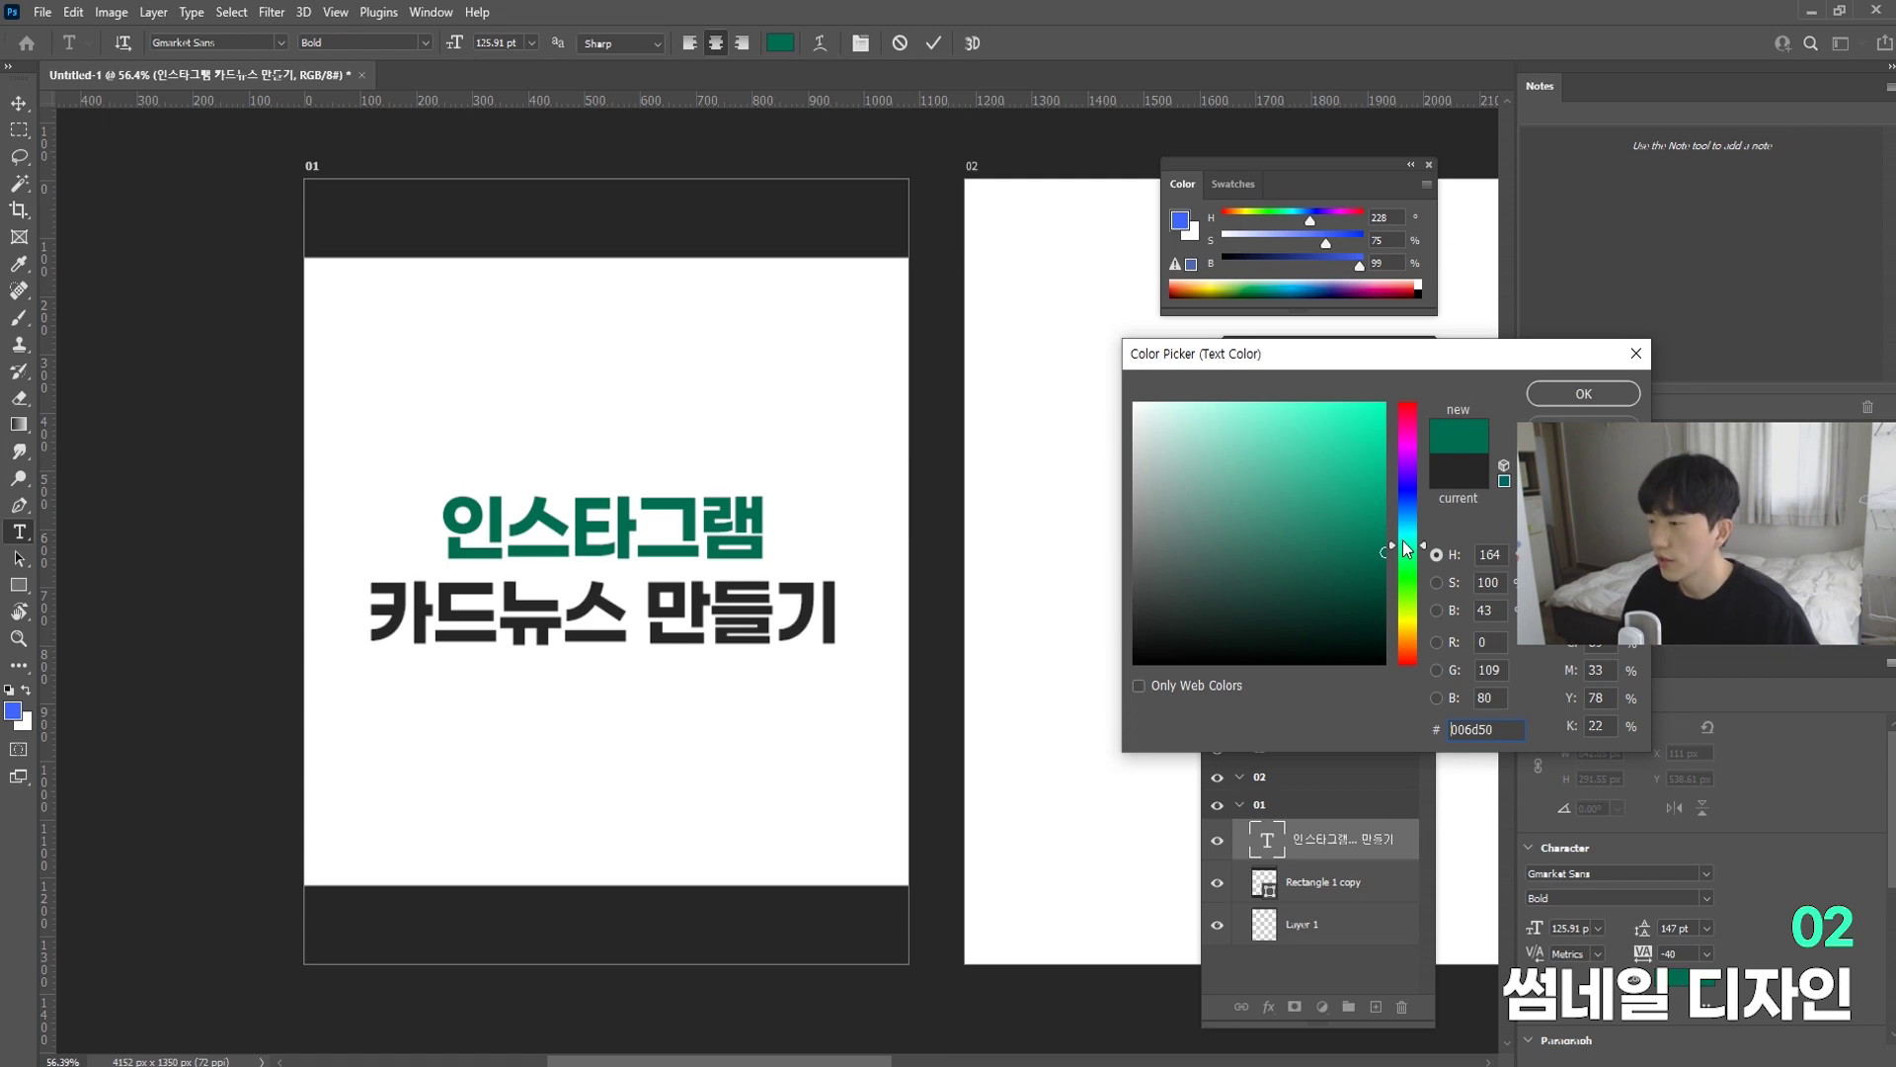
pyautogui.moveTo(1402, 541); pyautogui.dragTo(1401, 566)
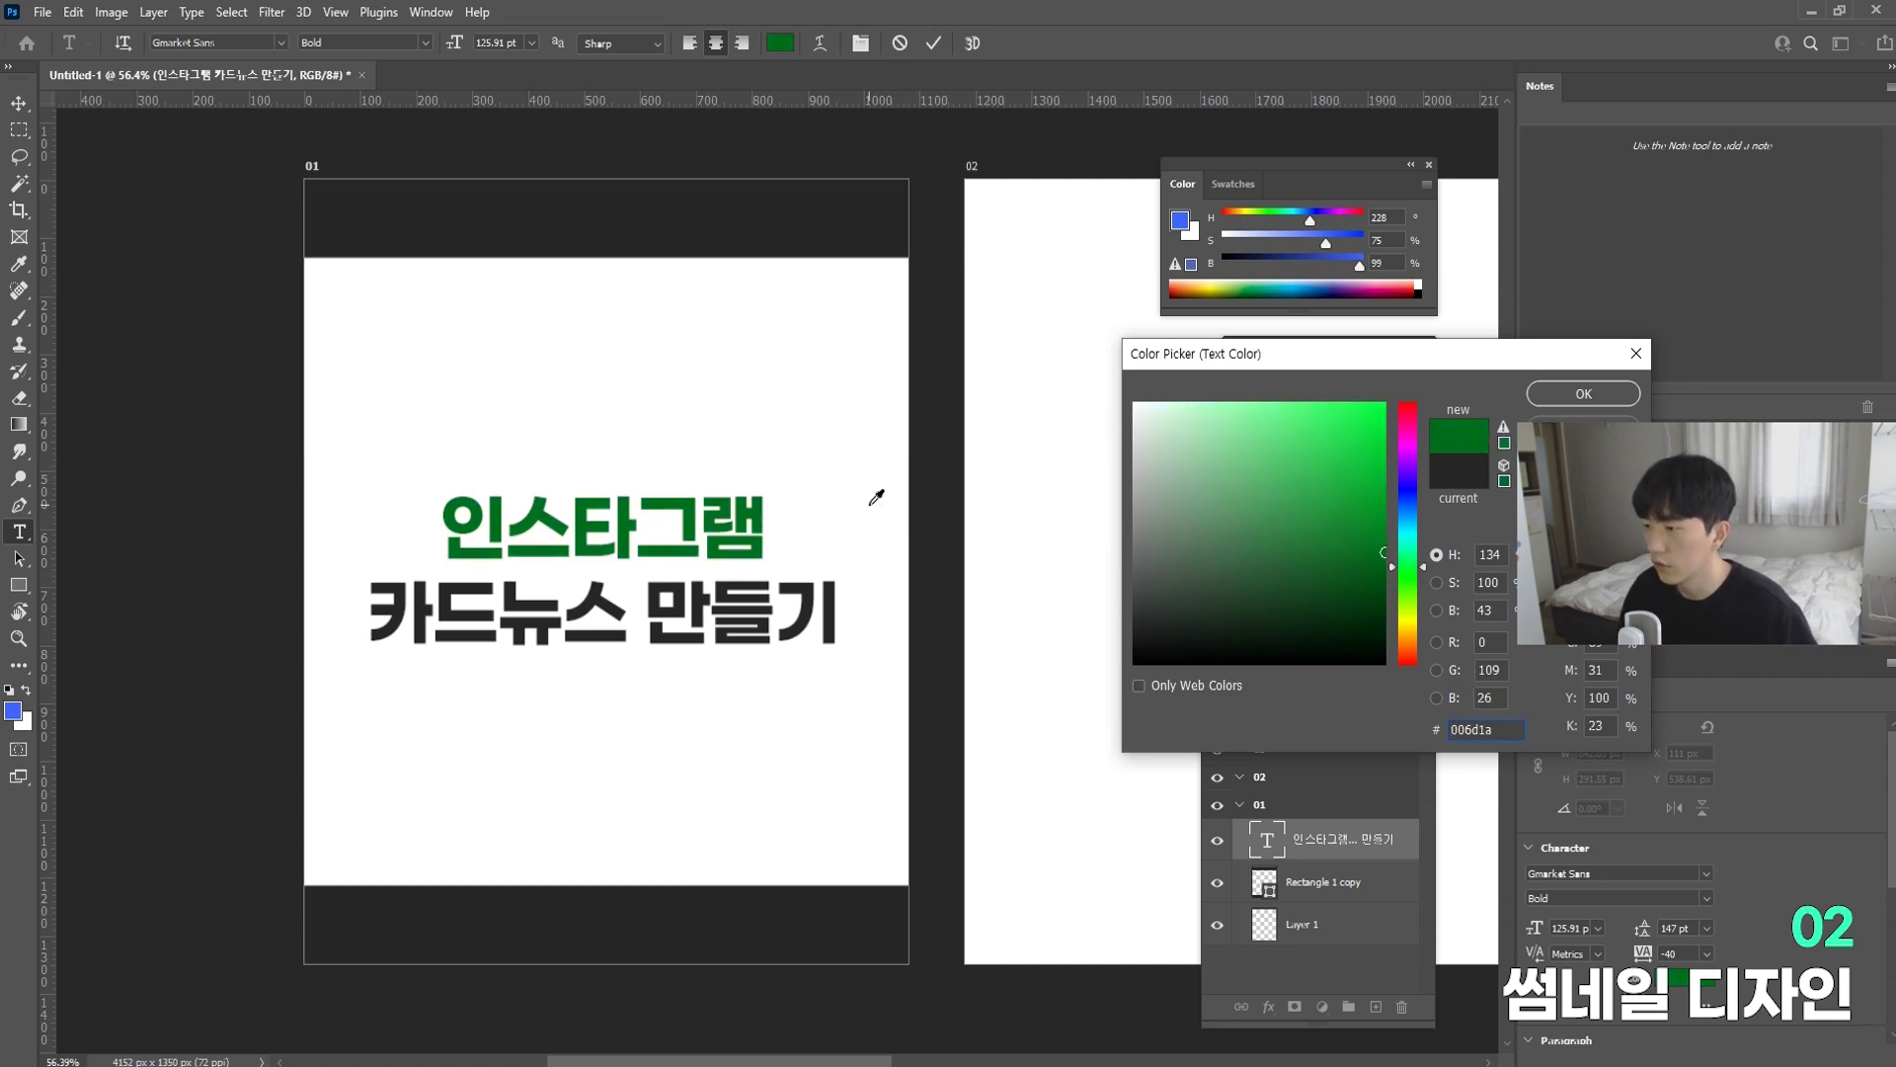
pyautogui.click(1380, 514)
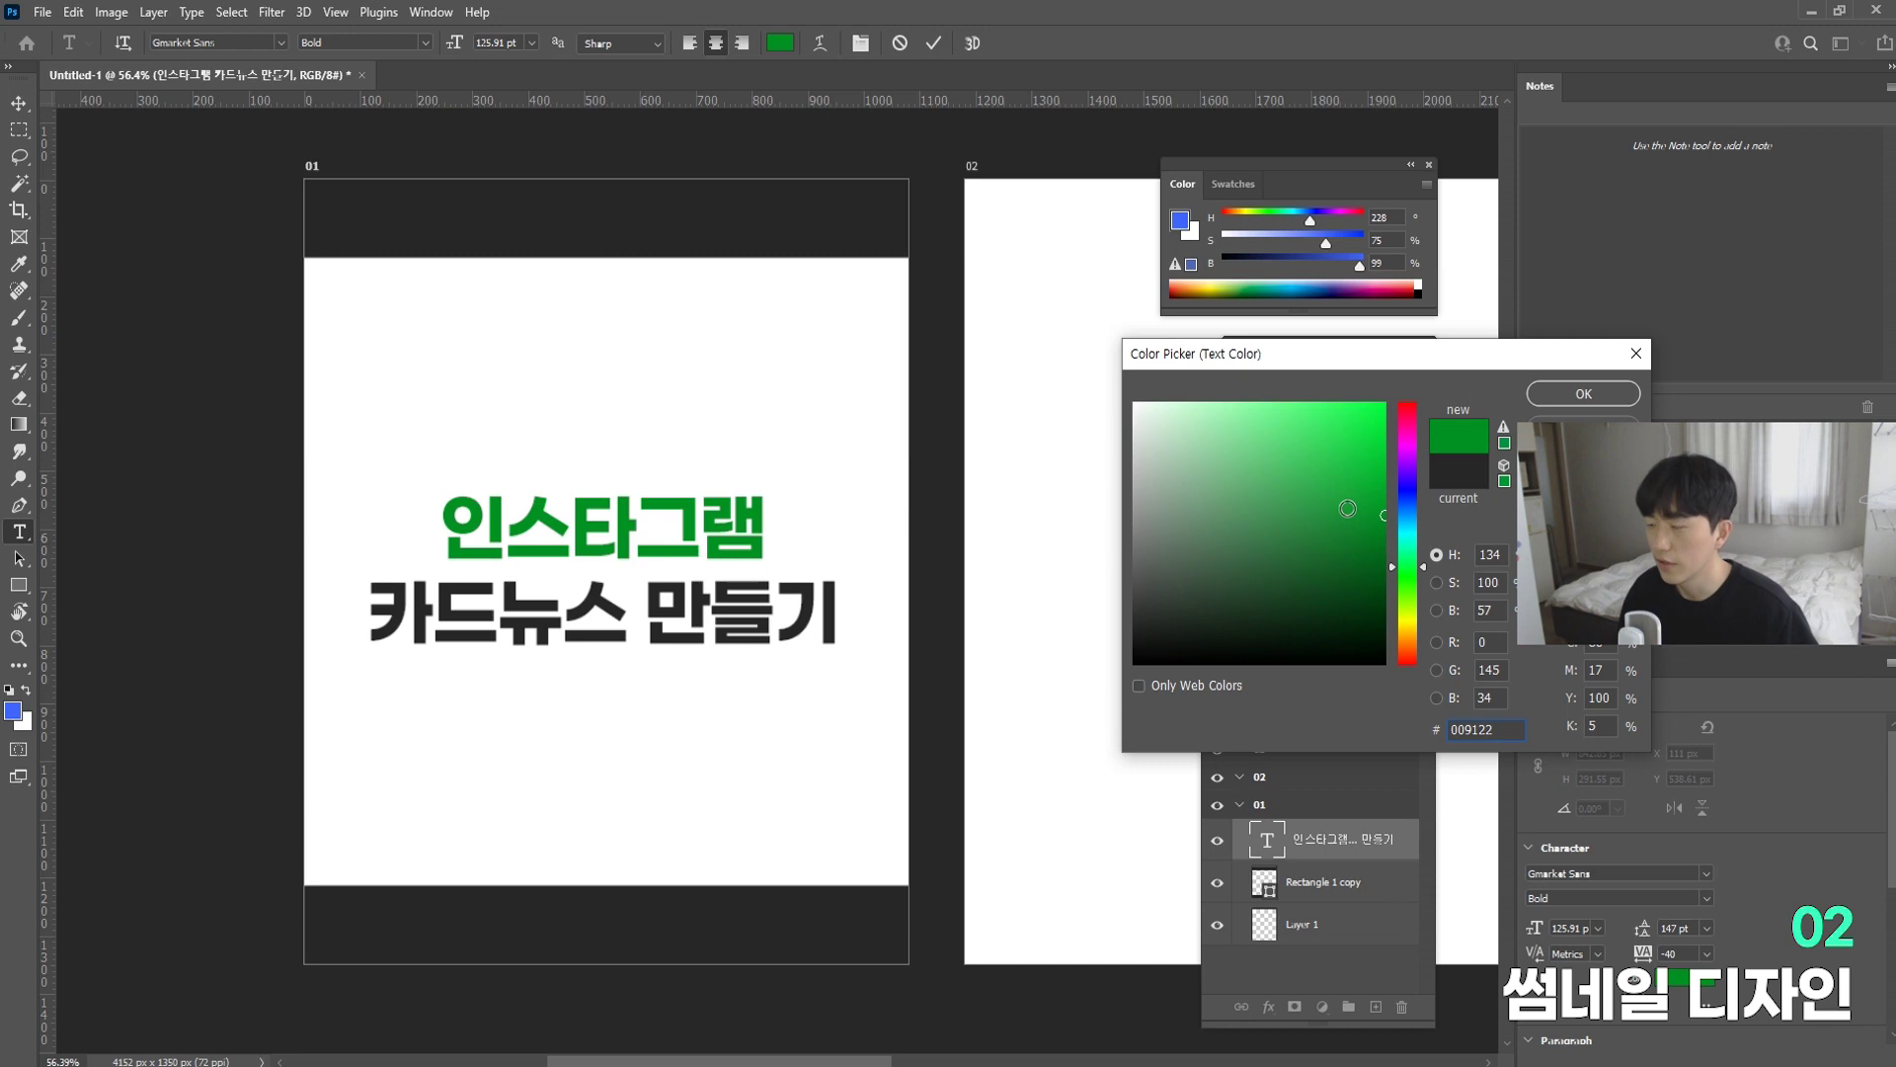
pyautogui.click(1411, 544)
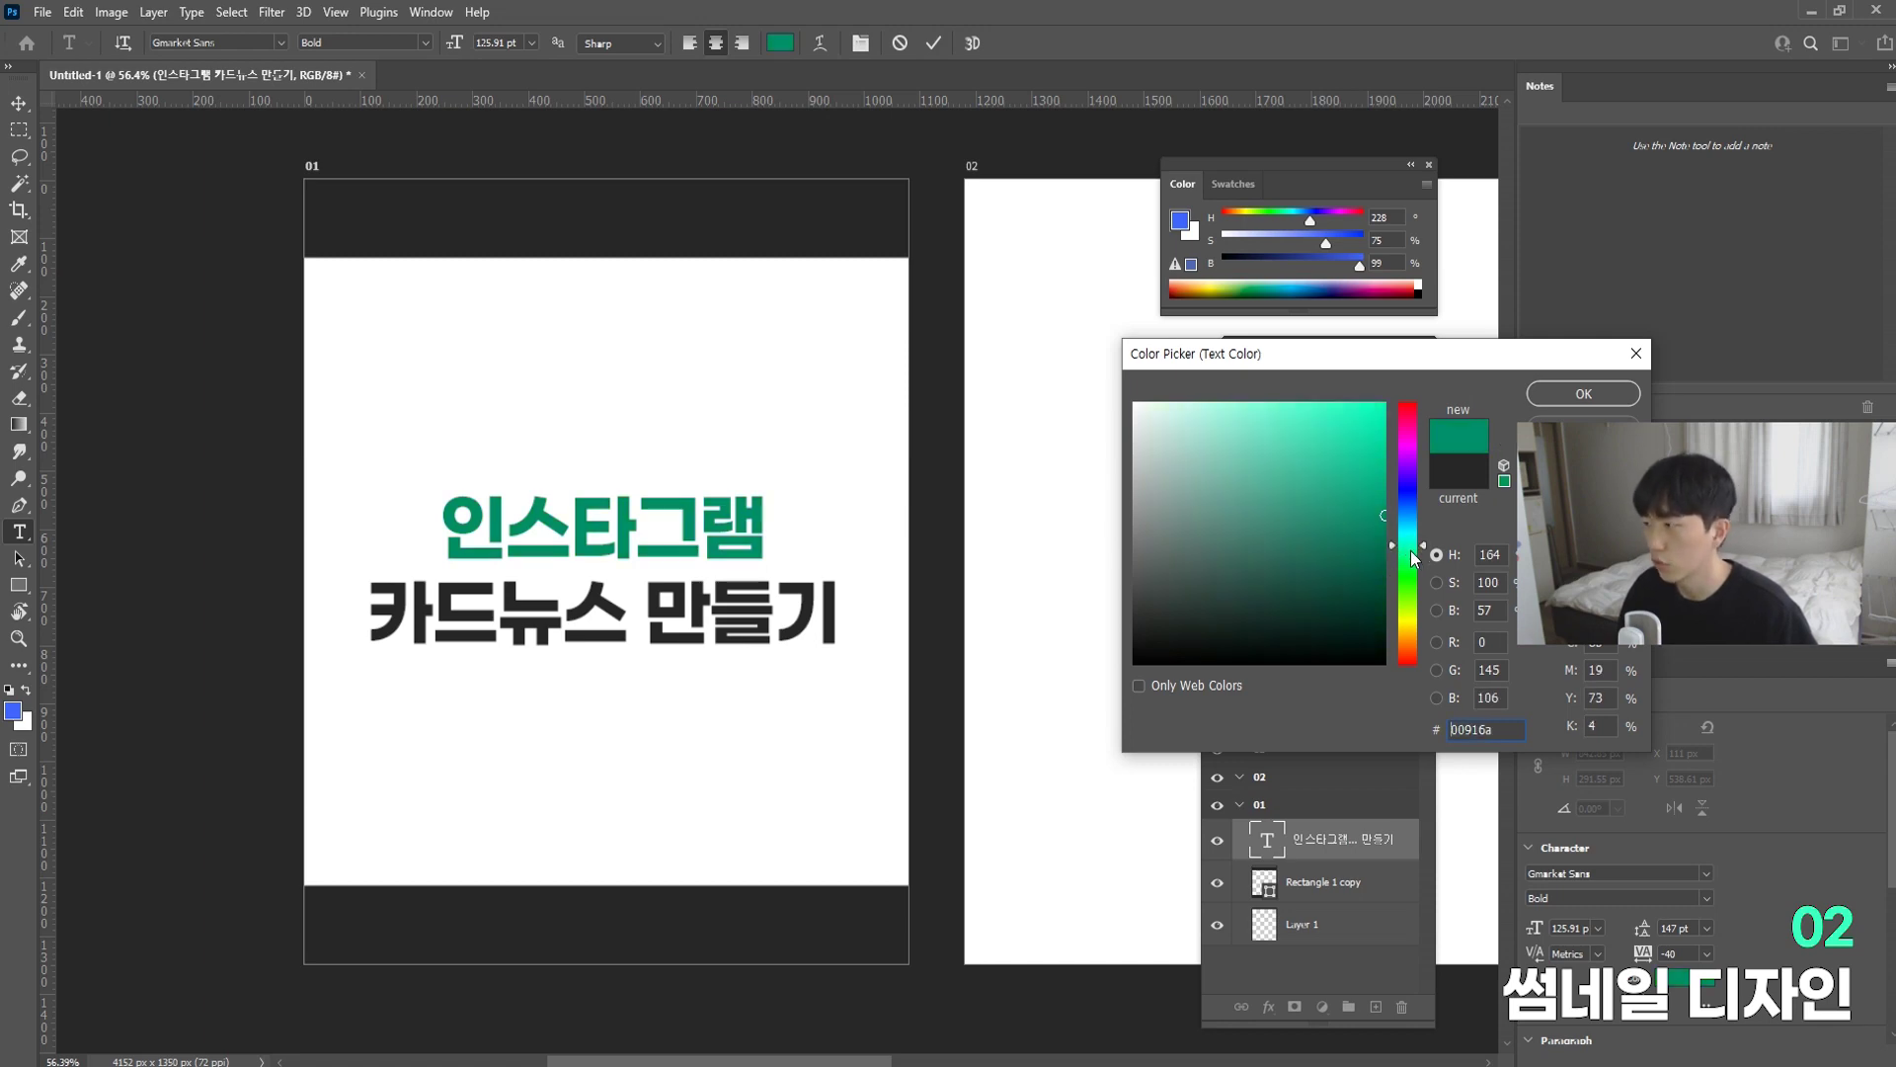
pyautogui.write('007855')
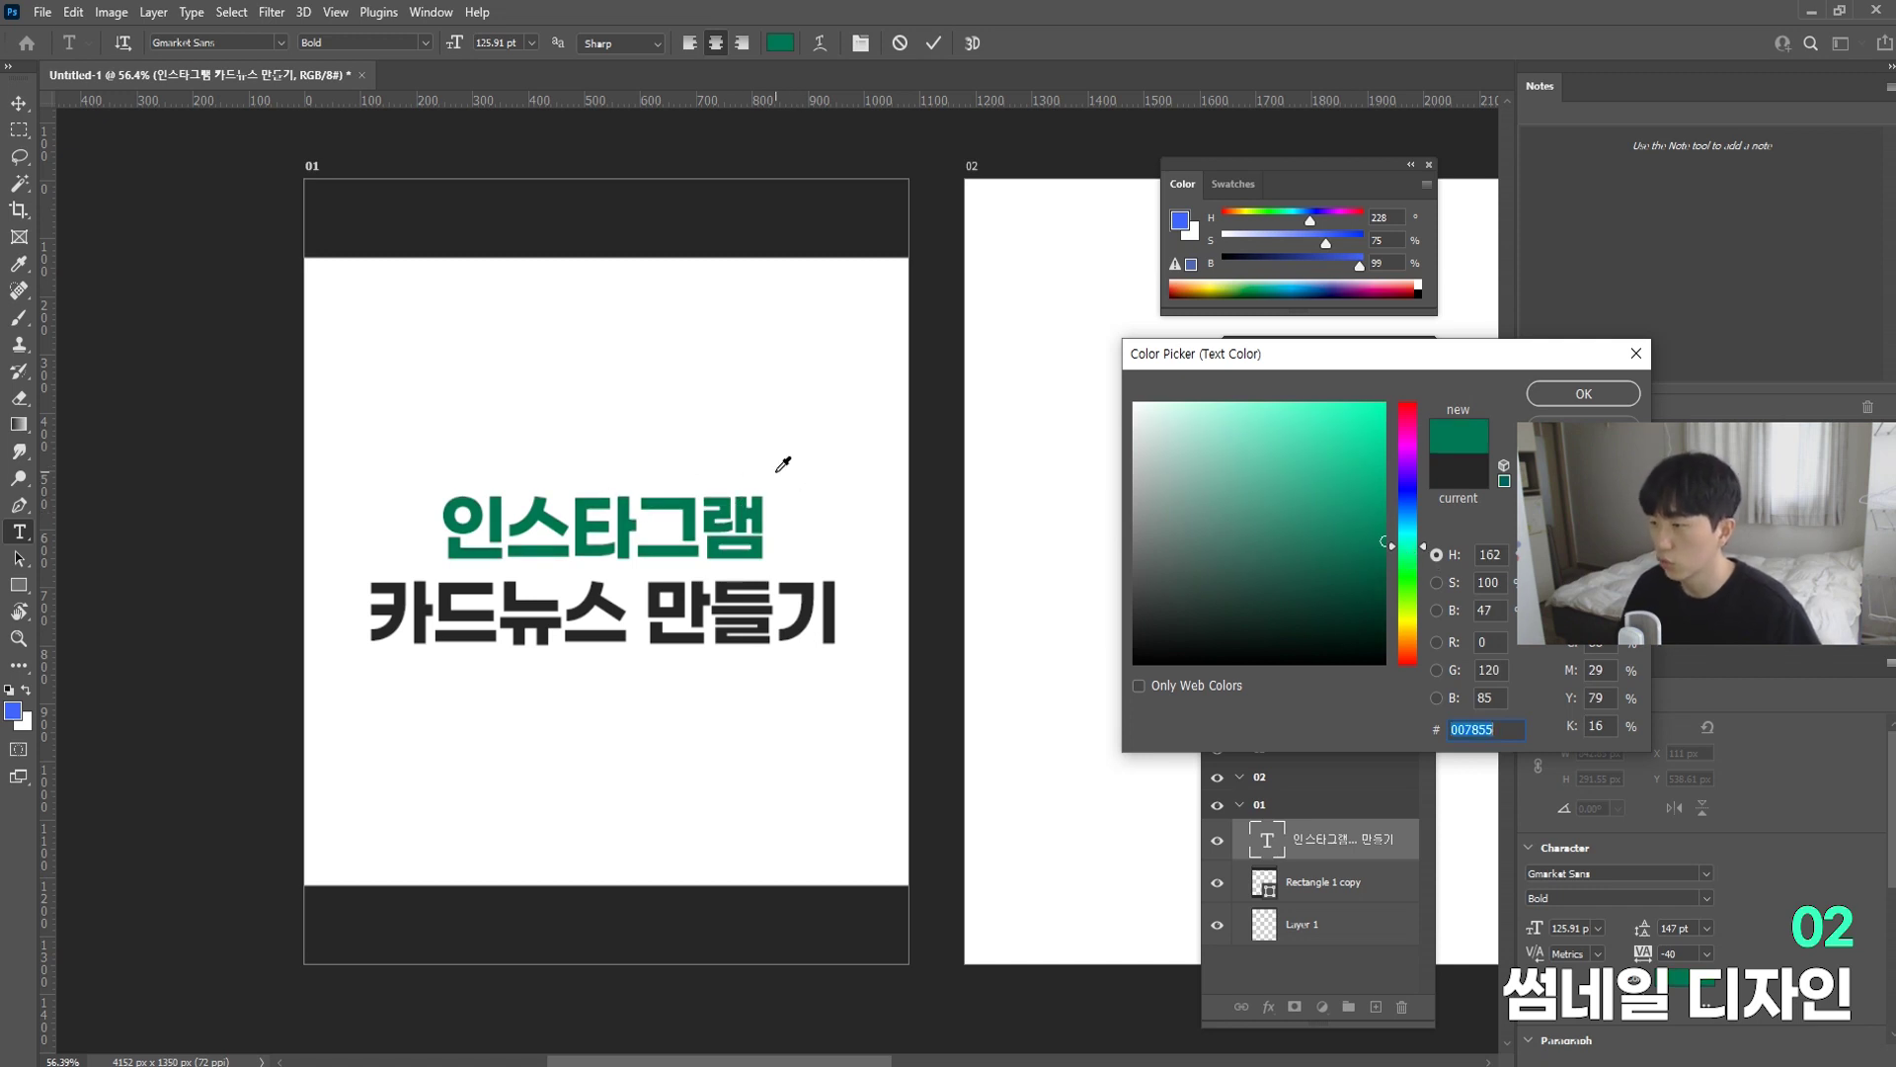
pyautogui.click(1583, 394)
pyautogui.press('Escape')
pyautogui.press('v')
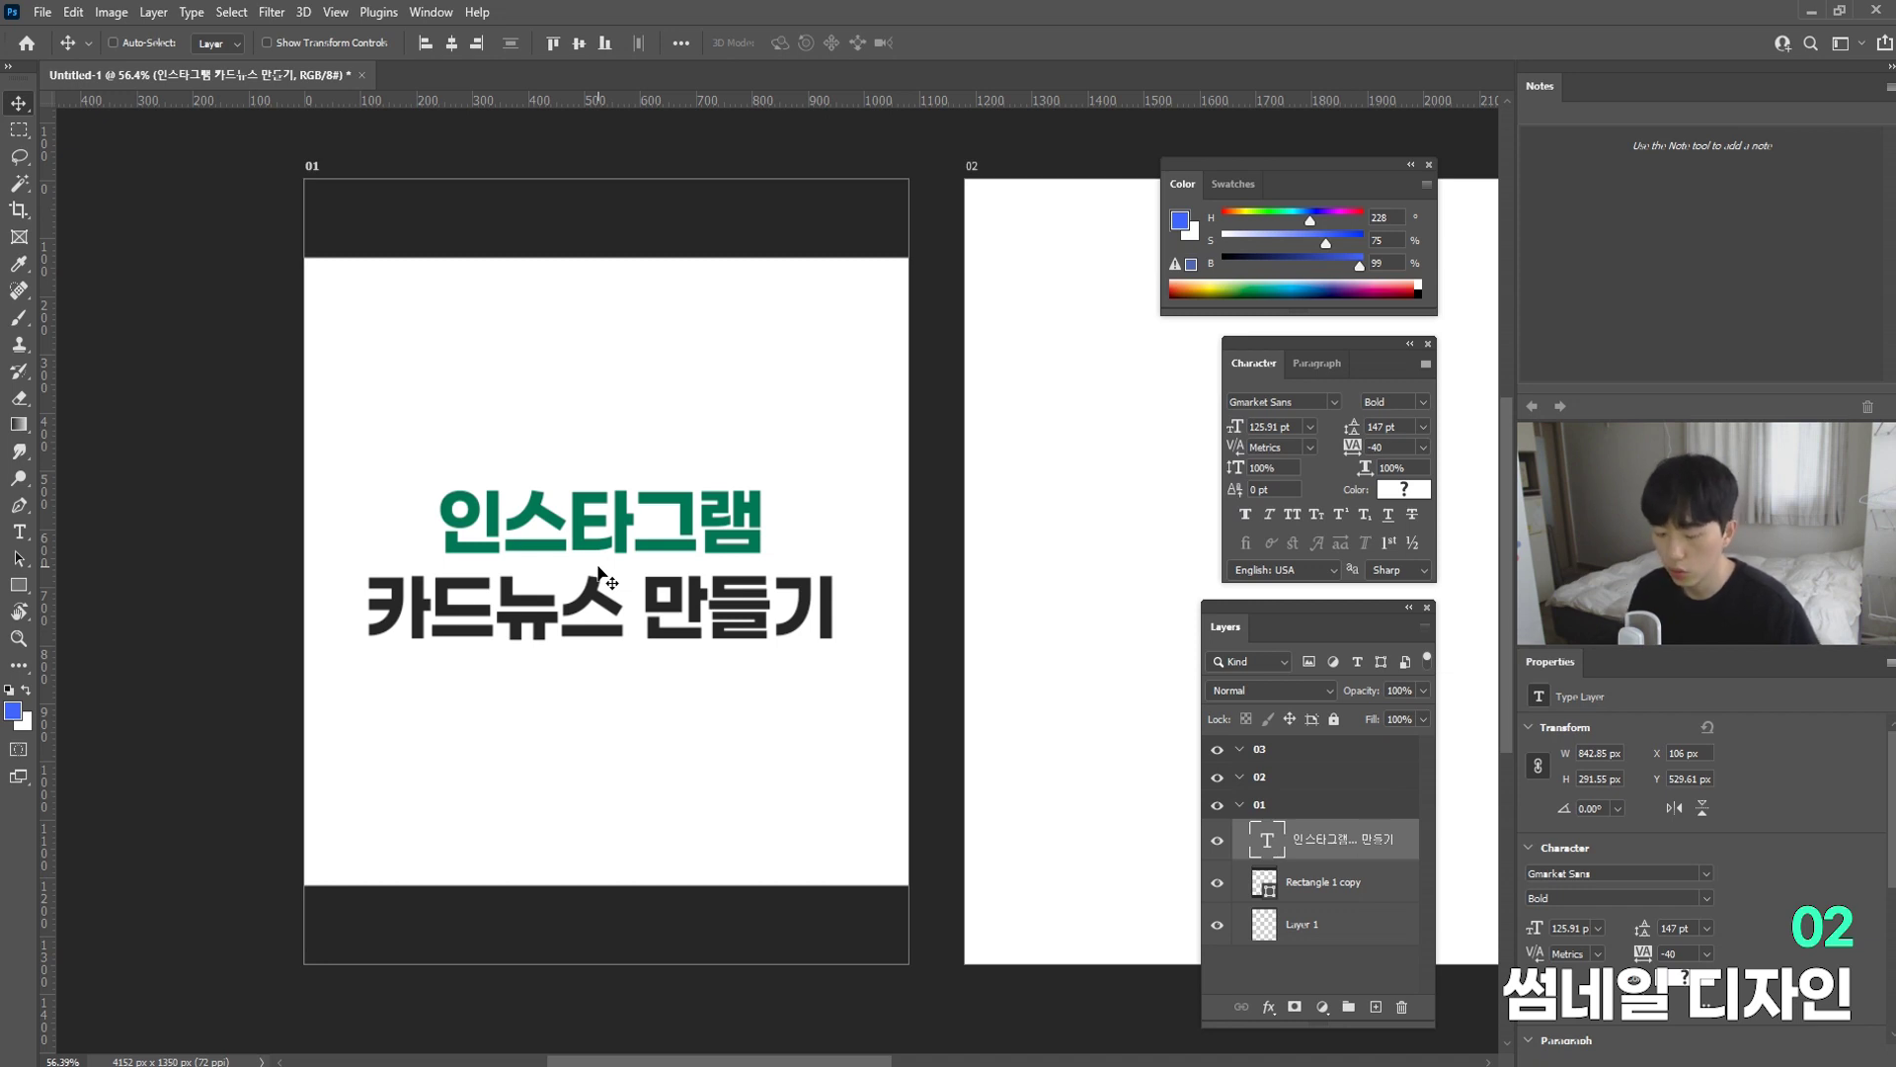
# Step: Centre the title horizontally and vertically on artboard 01
pyautogui.hotkey('ctrl', 'a')
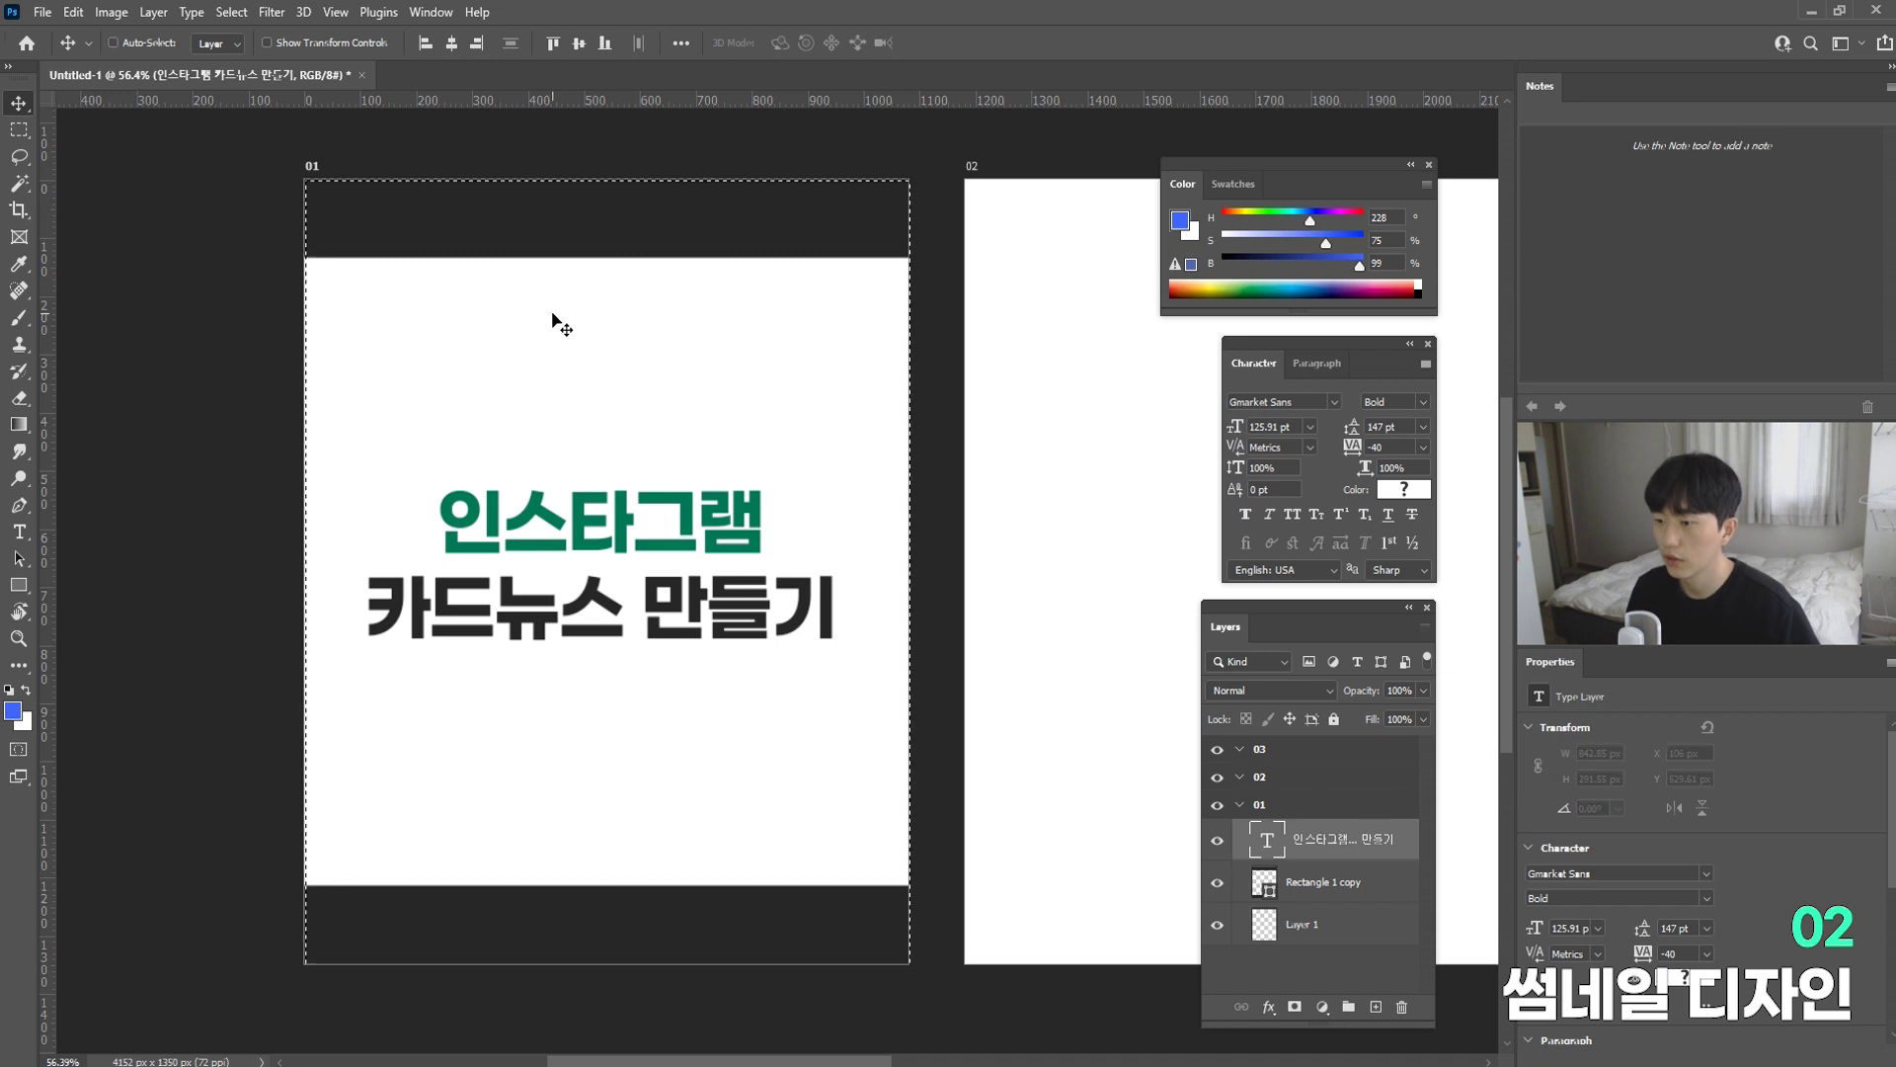
pyautogui.click(454, 44)
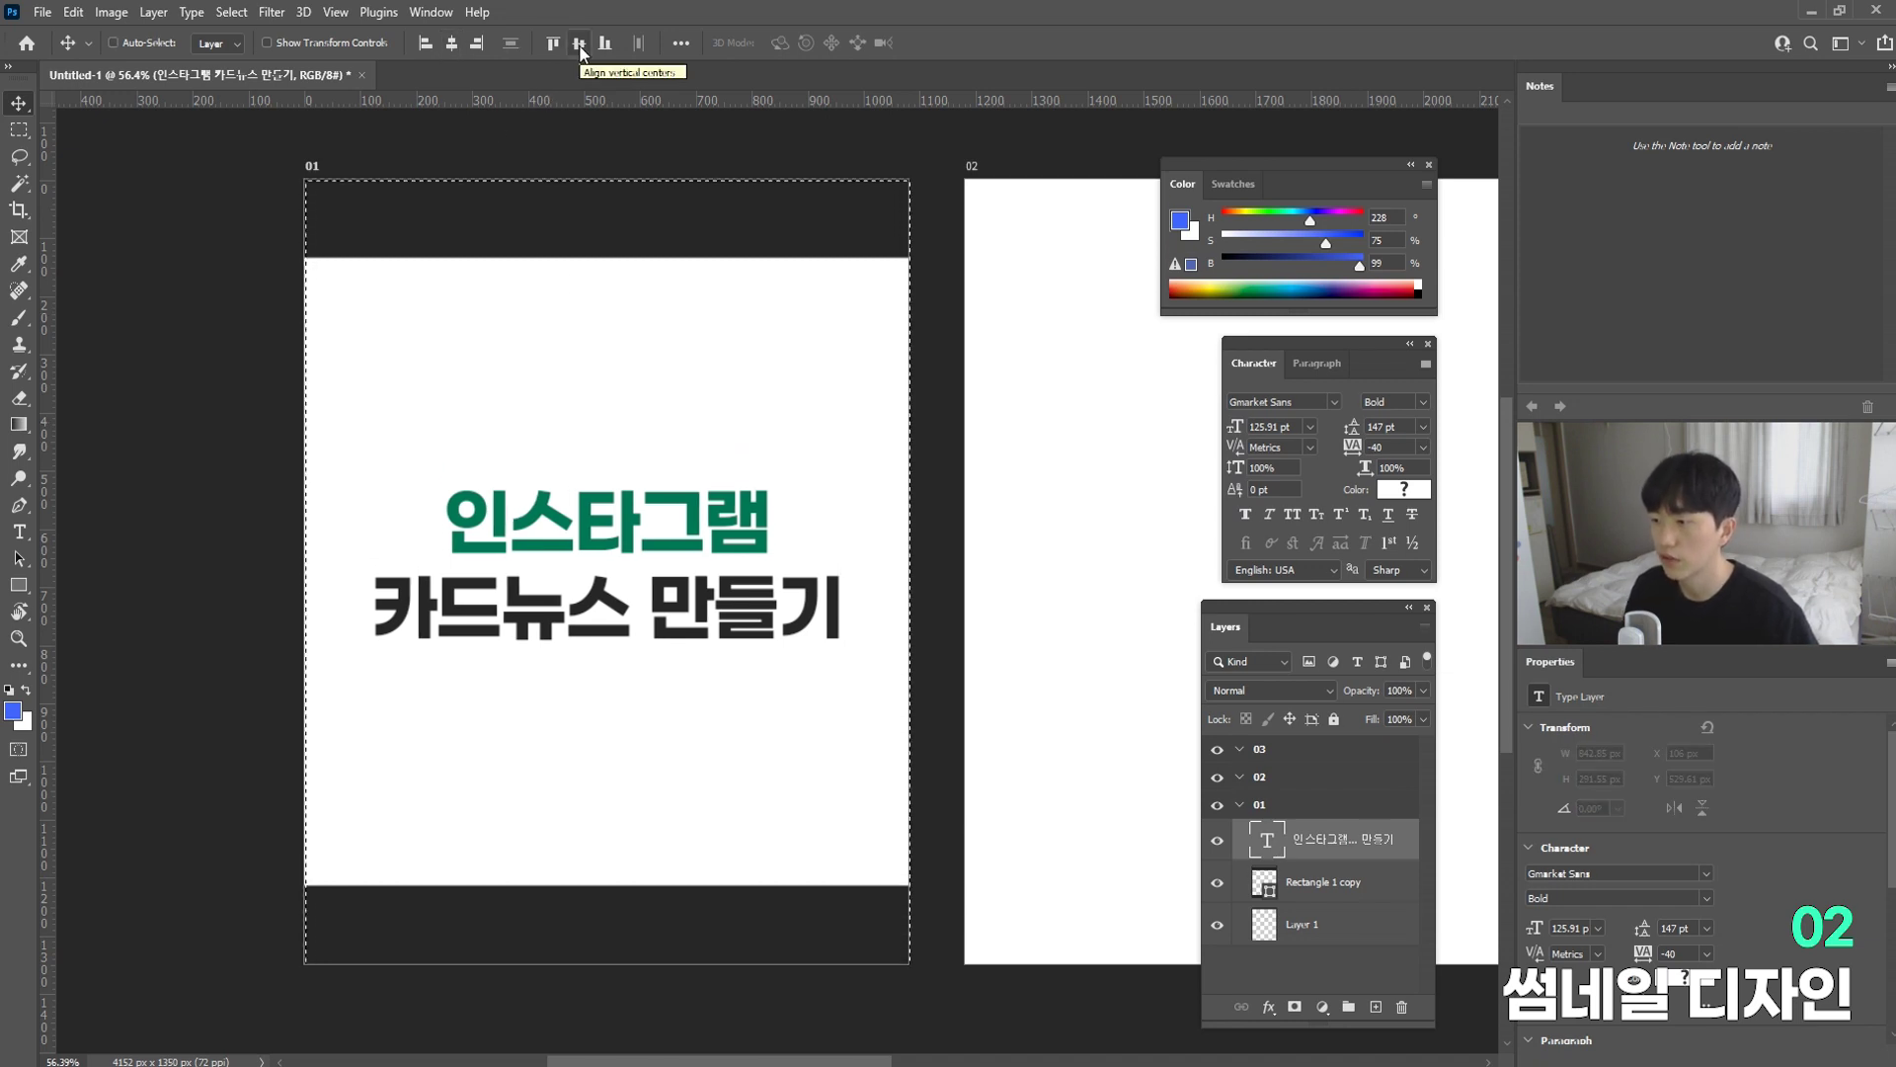
pyautogui.click(579, 44)
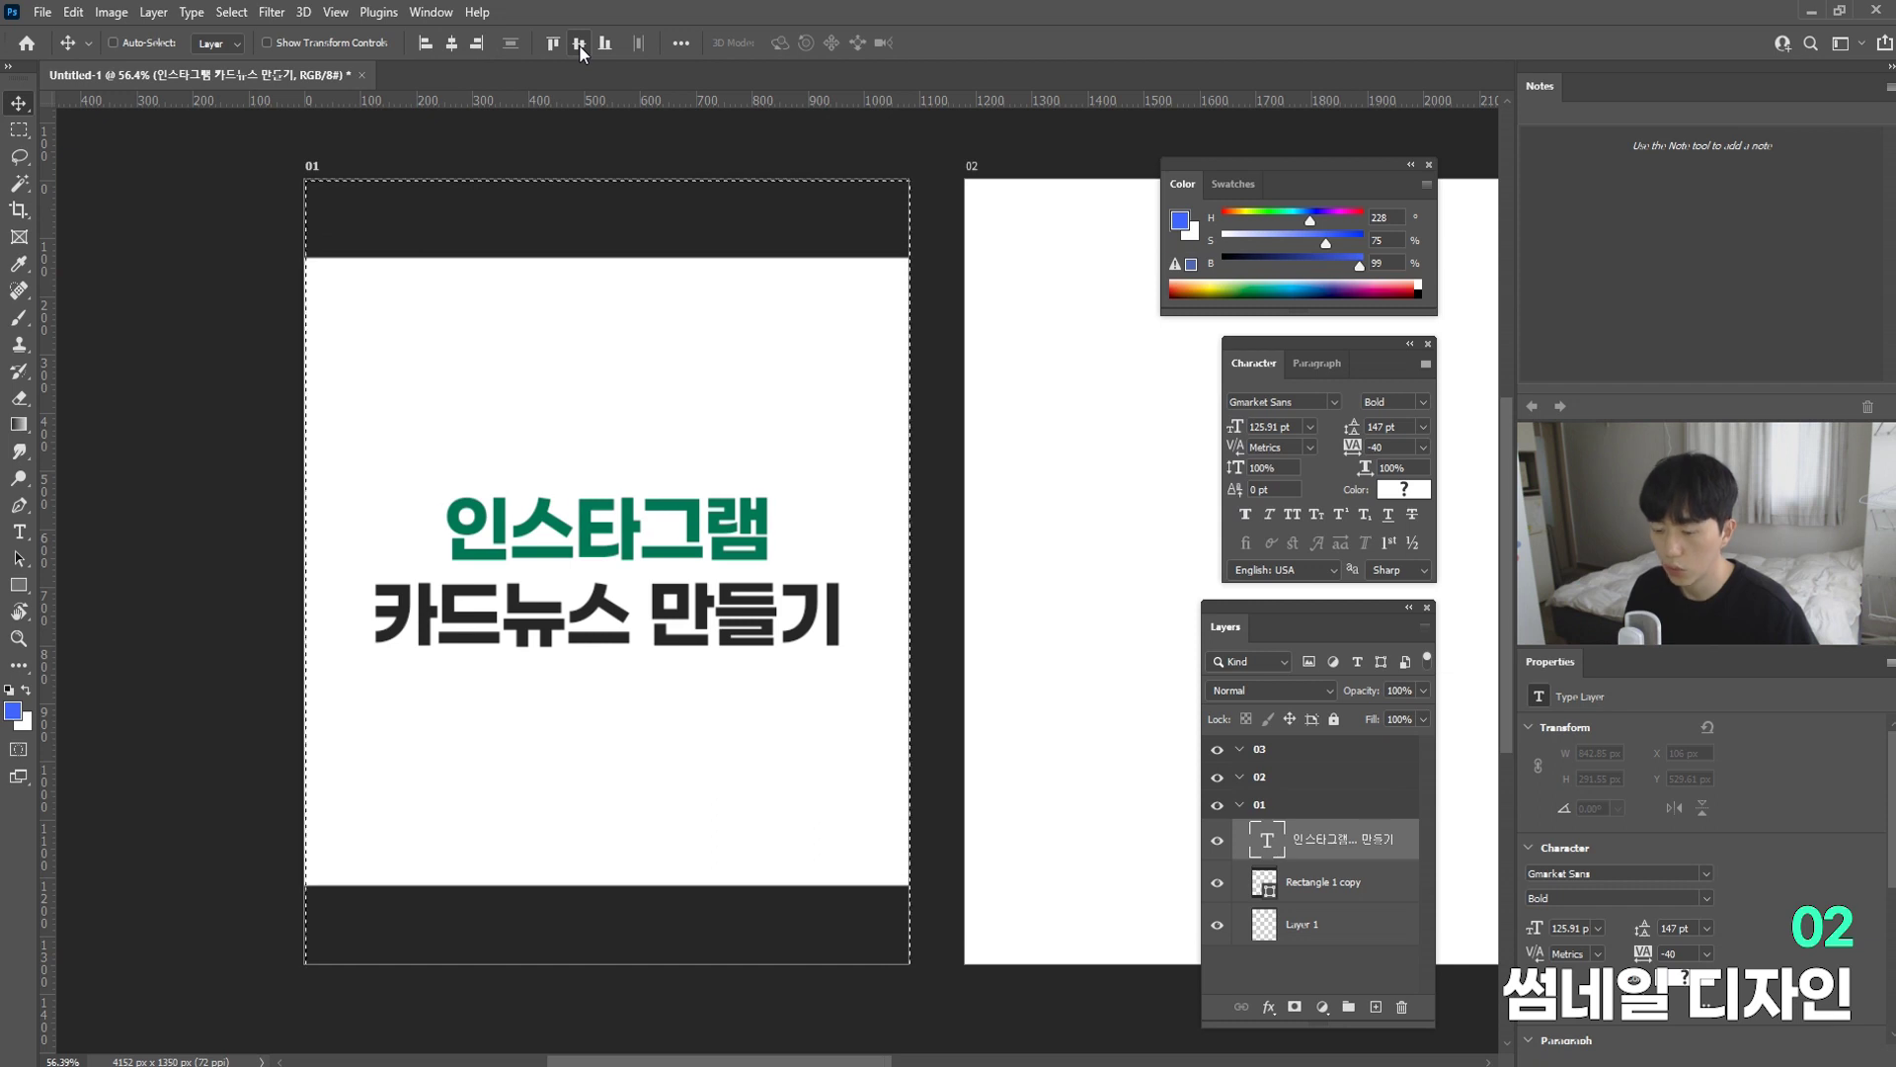
pyautogui.hotkey('ctrl', 'd')
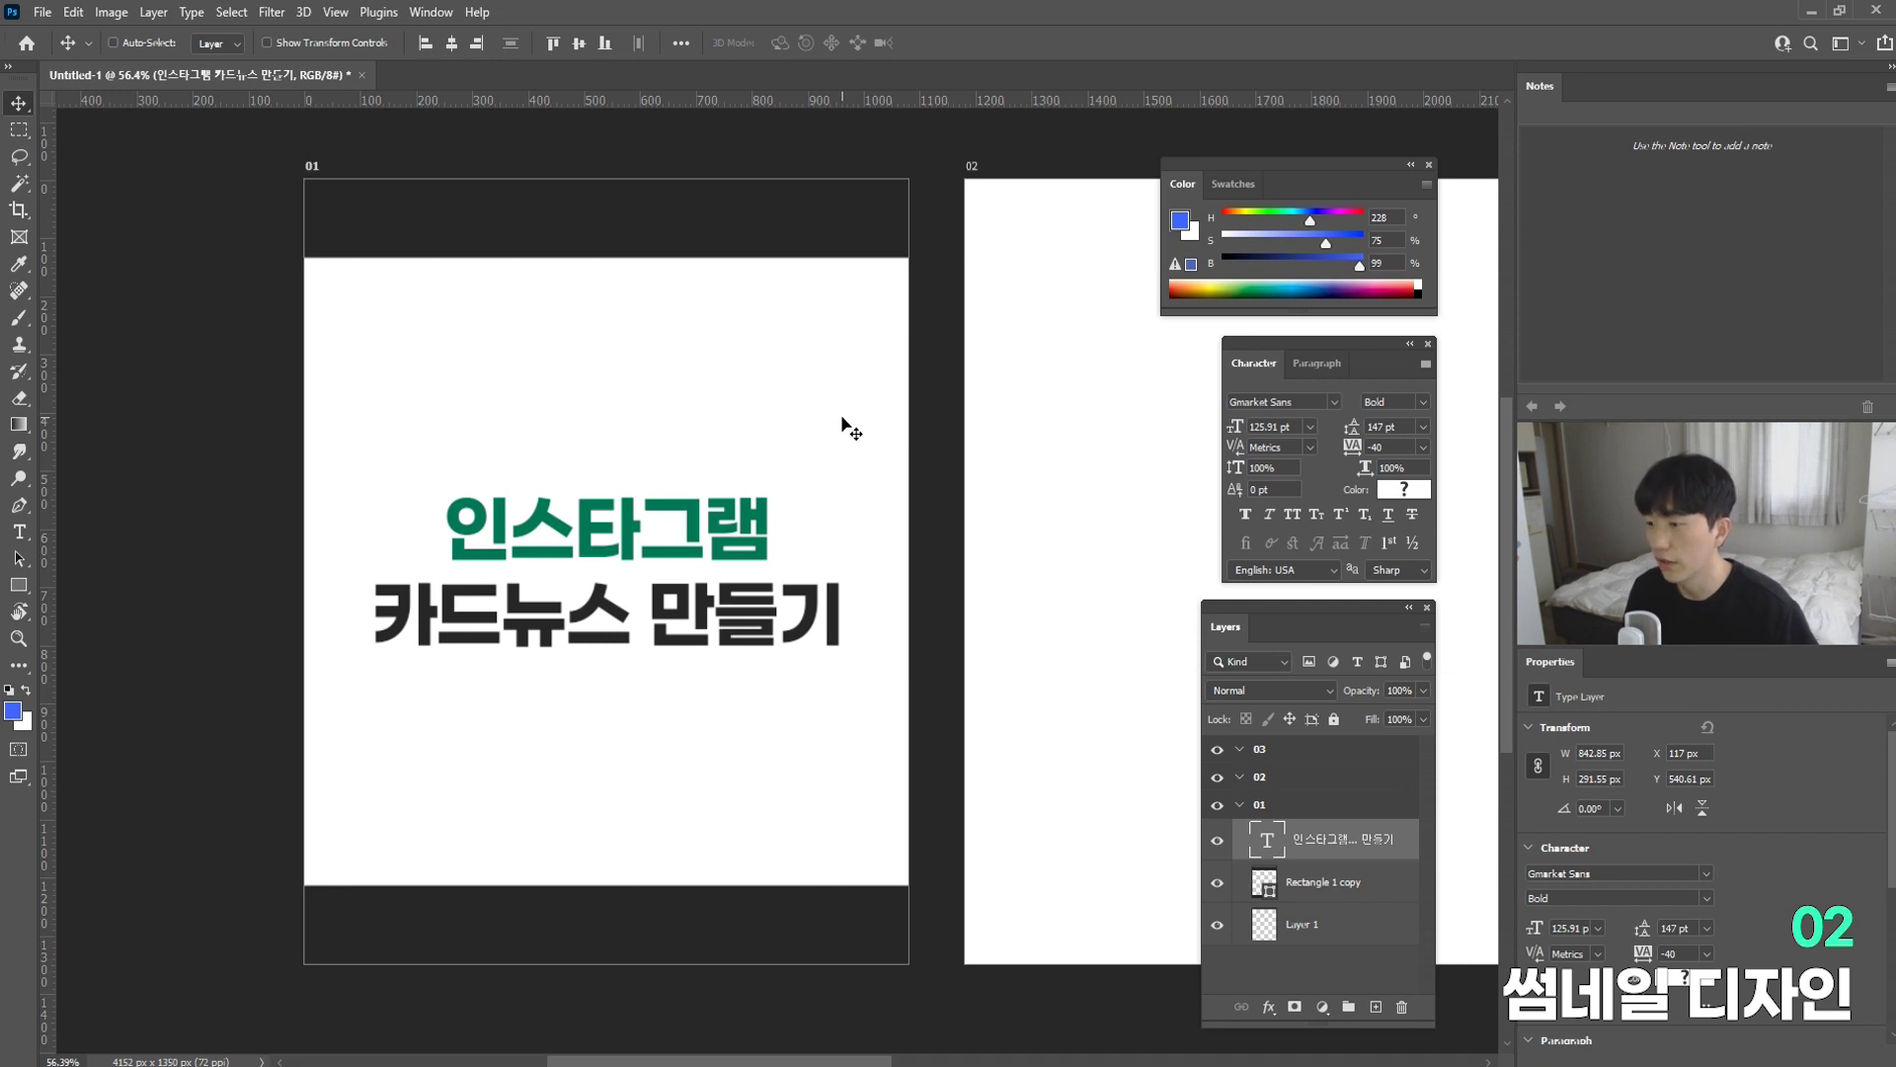
# Step: Add the subtitle text "누구나 쉽게 따라할 수 있는" above the title
pyautogui.click(18, 531)
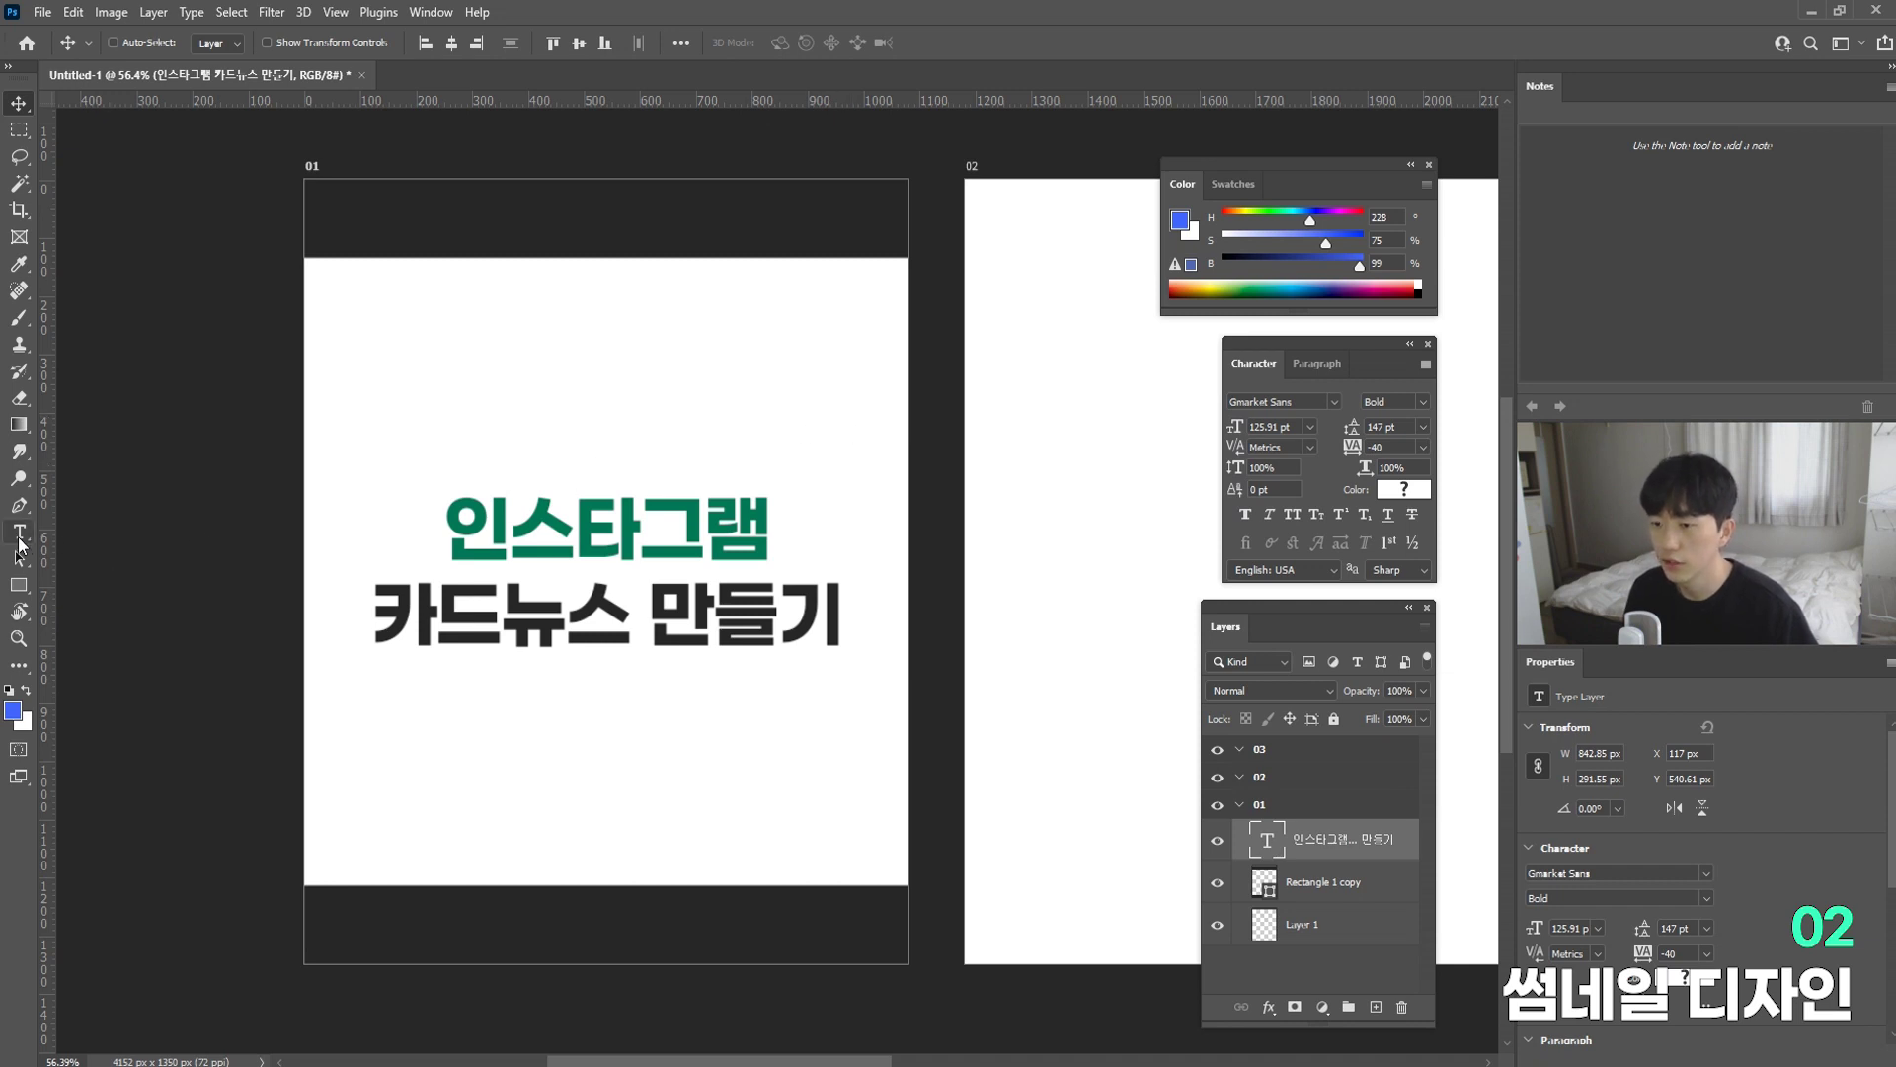
pyautogui.click(534, 444)
pyautogui.write('누')
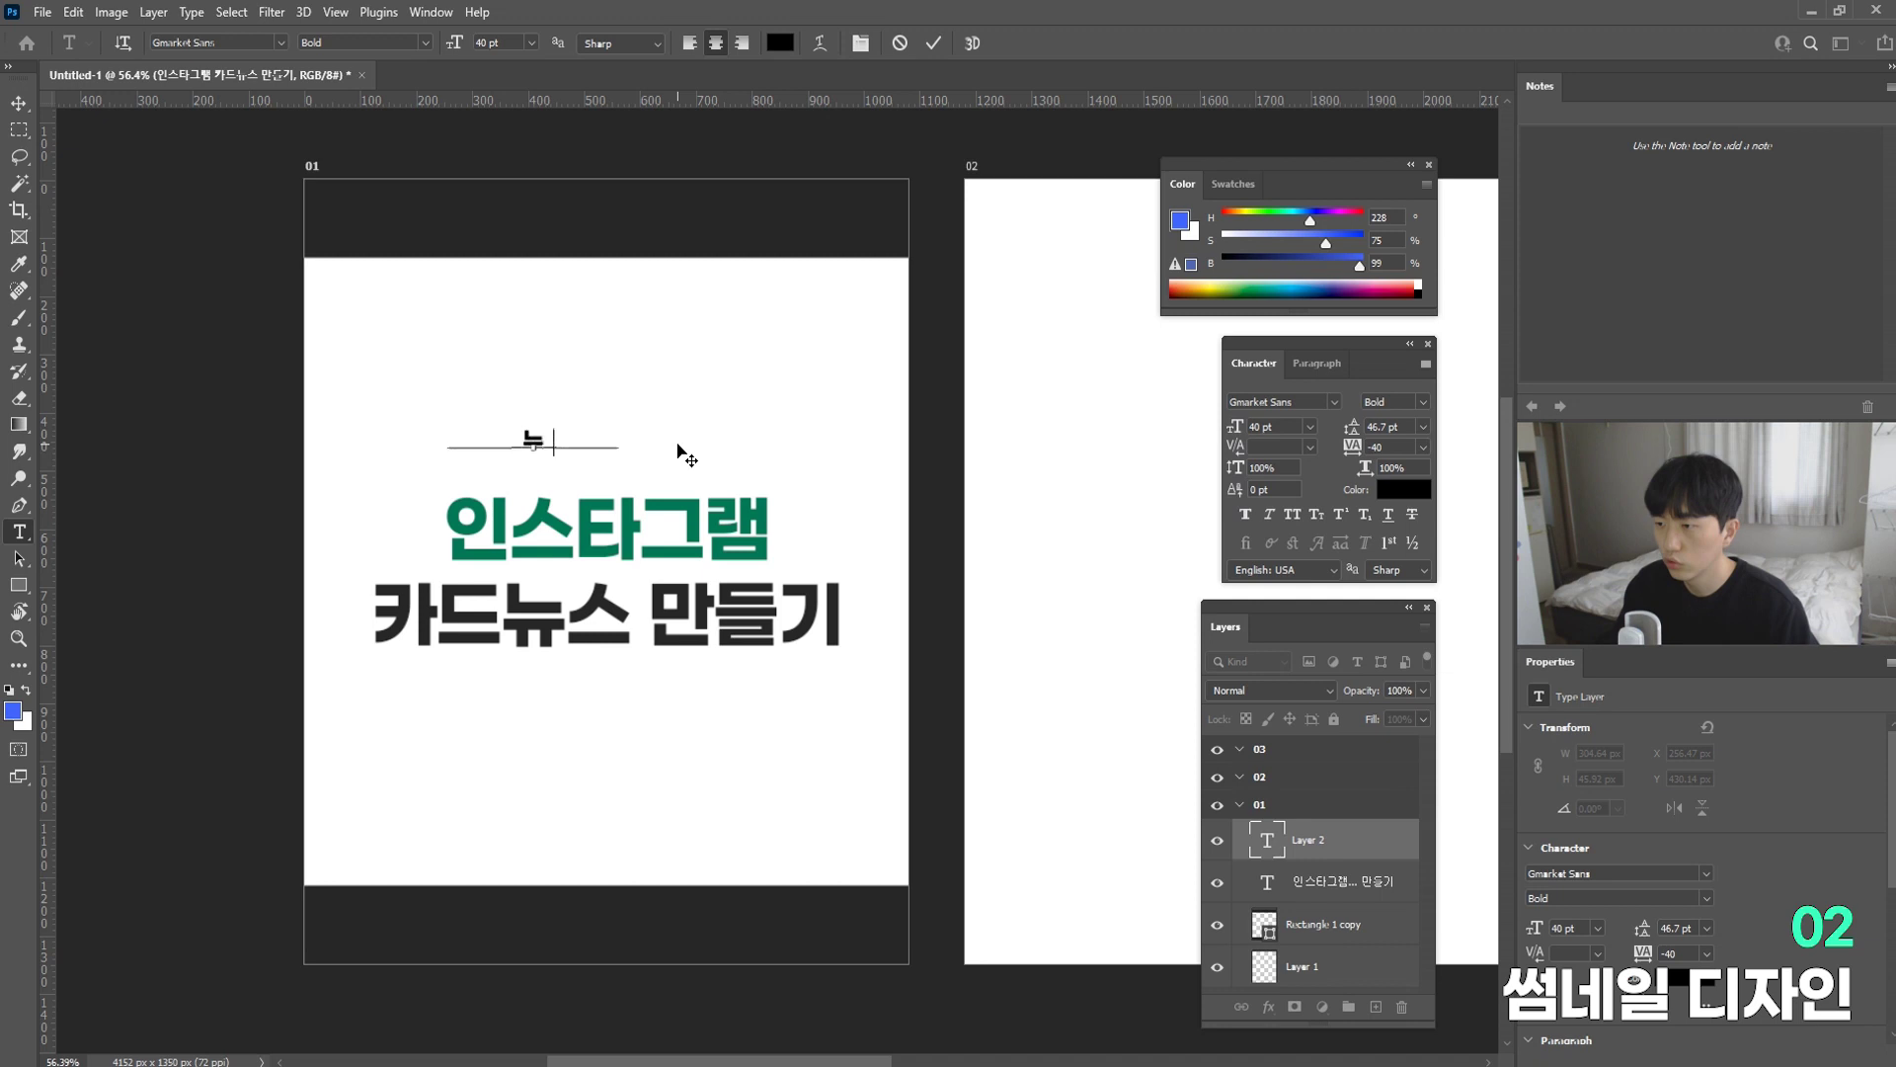
pyautogui.write('구나 쉽게 따라할 수 있')
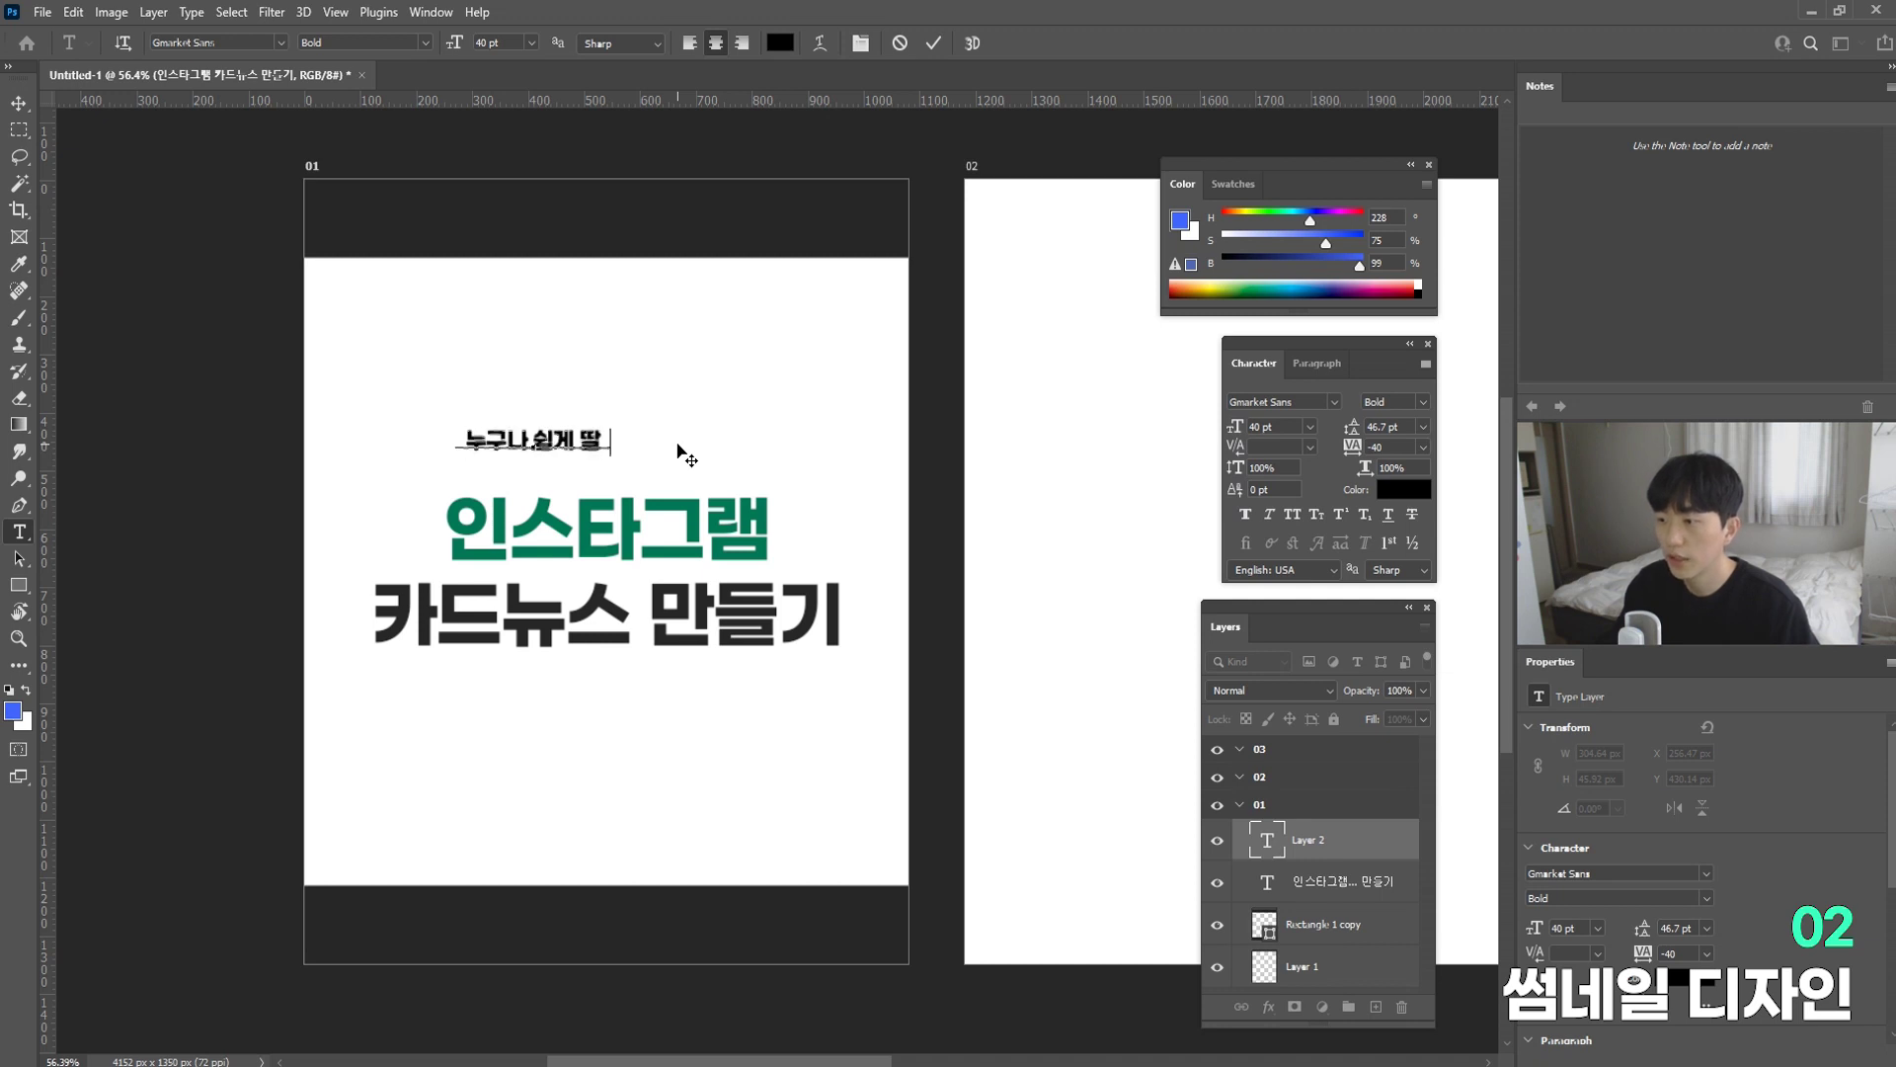
pyautogui.write('는')
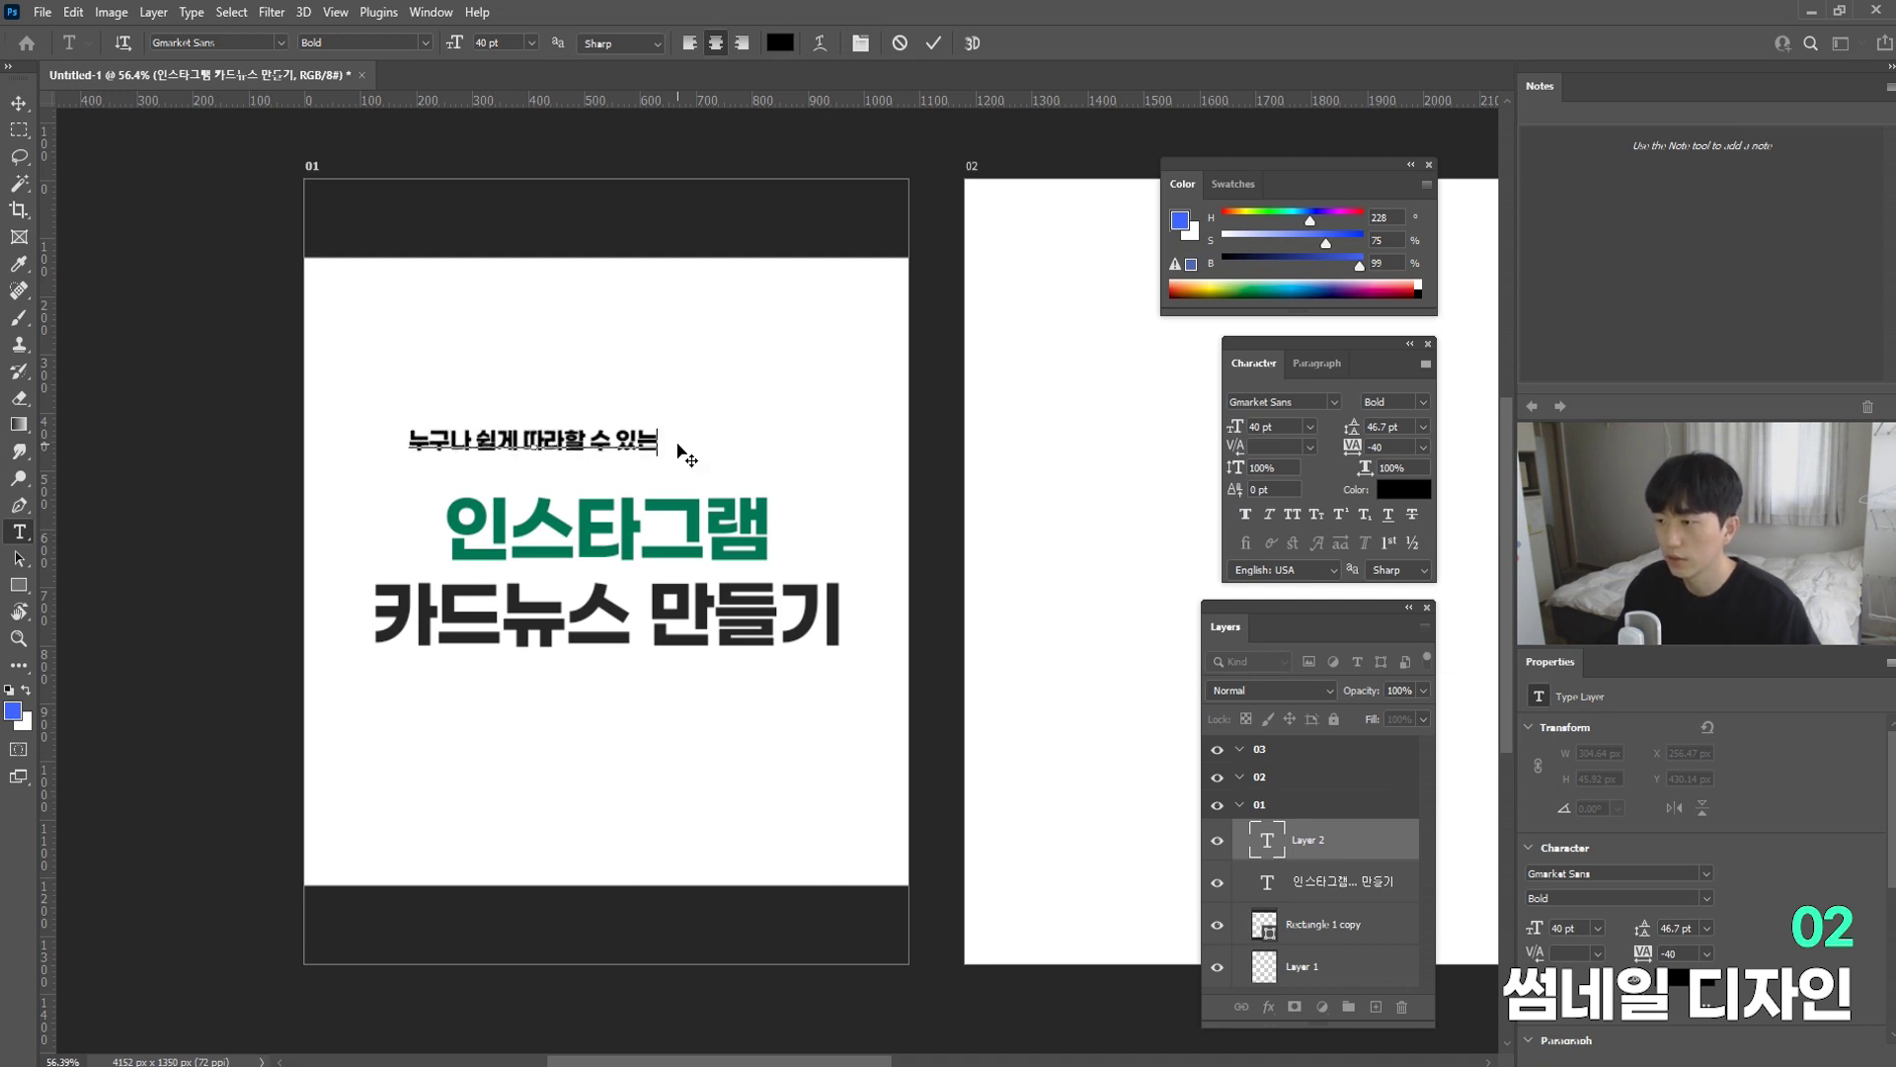
pyautogui.hotkey('ctrl', 'Return')
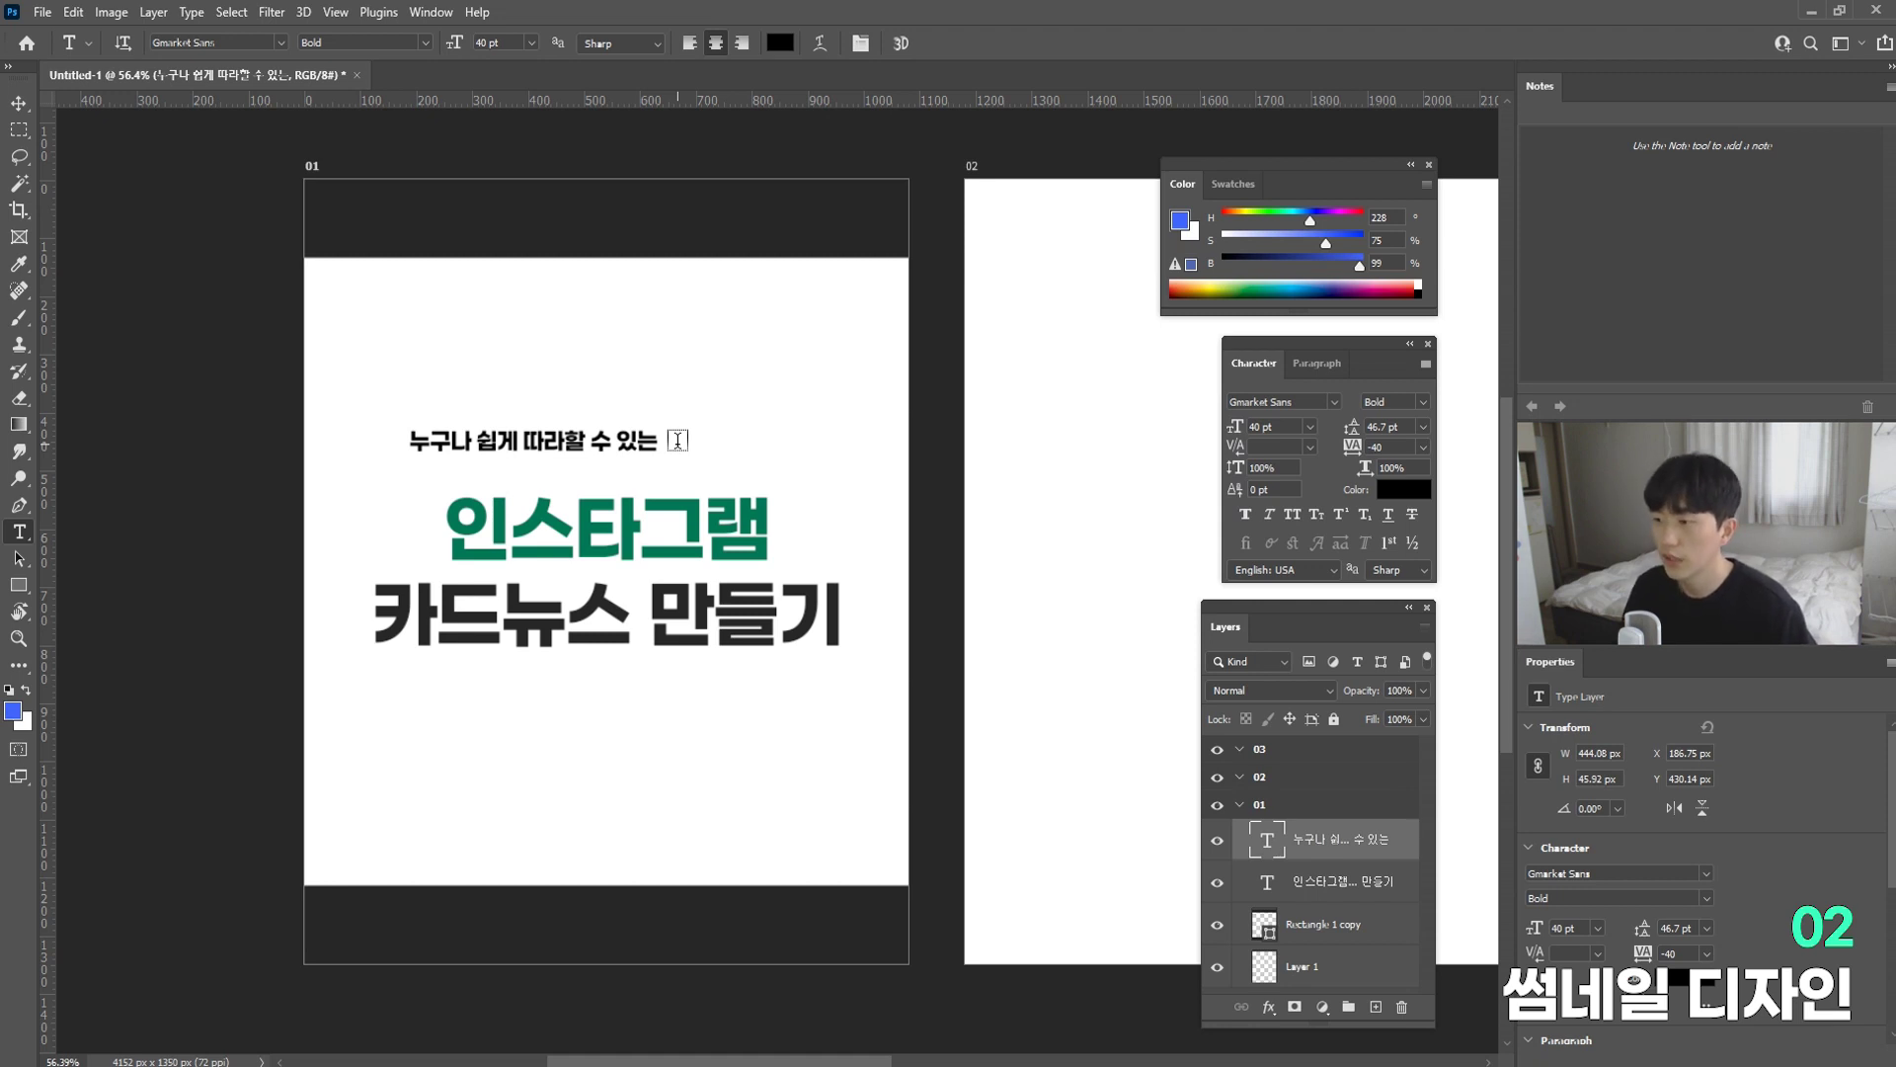
# Step: Centre the subtitle above the title and enlarge it to about 52 pt, matching the width of 인스타그램
pyautogui.press('v')
pyautogui.moveTo(505, 442); pyautogui.dragTo(772, 441)
pyautogui.hotkey('ctrl', 't')
pyautogui.press('Return')
# Step: Change the subtitle's font to Cafe24 Dongdong and scale it up proportionally to about 55 pt
pyautogui.click(1335, 402)
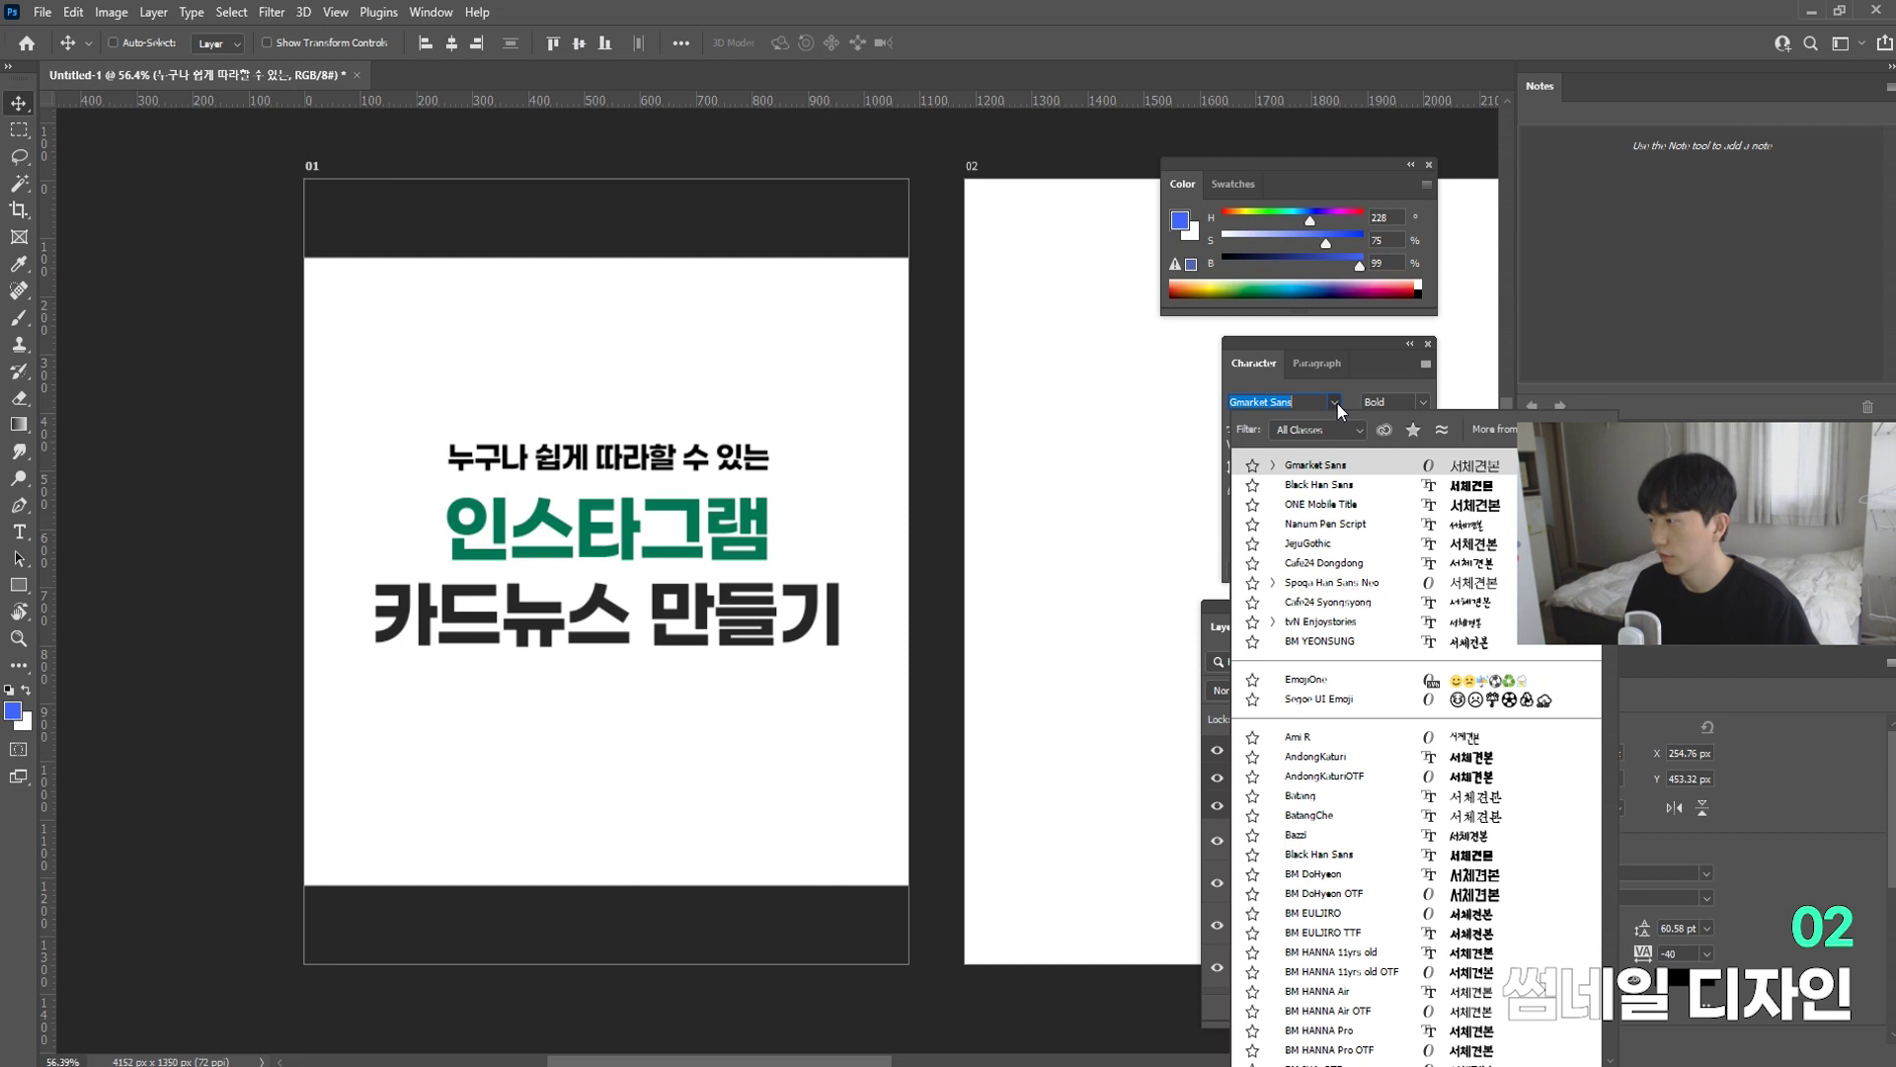
pyautogui.click(1349, 566)
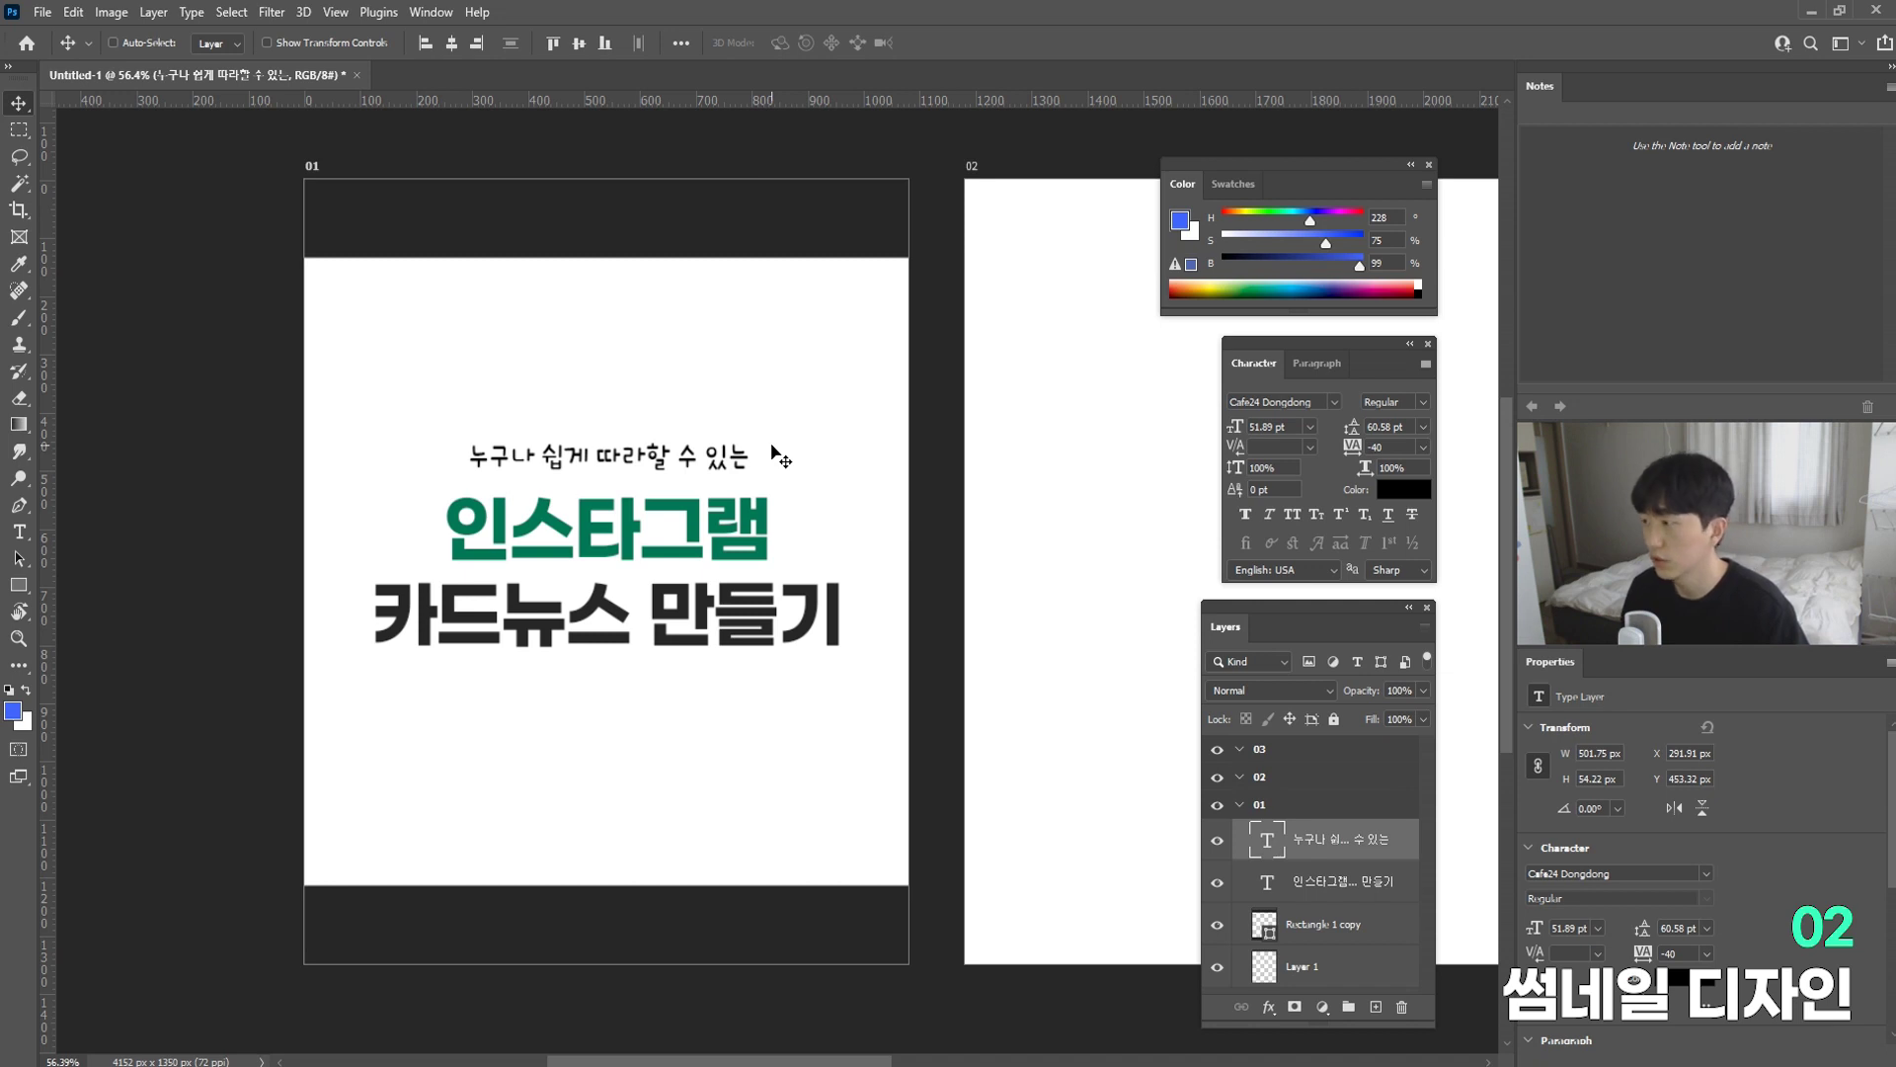
pyautogui.hotkey('ctrl', 't')
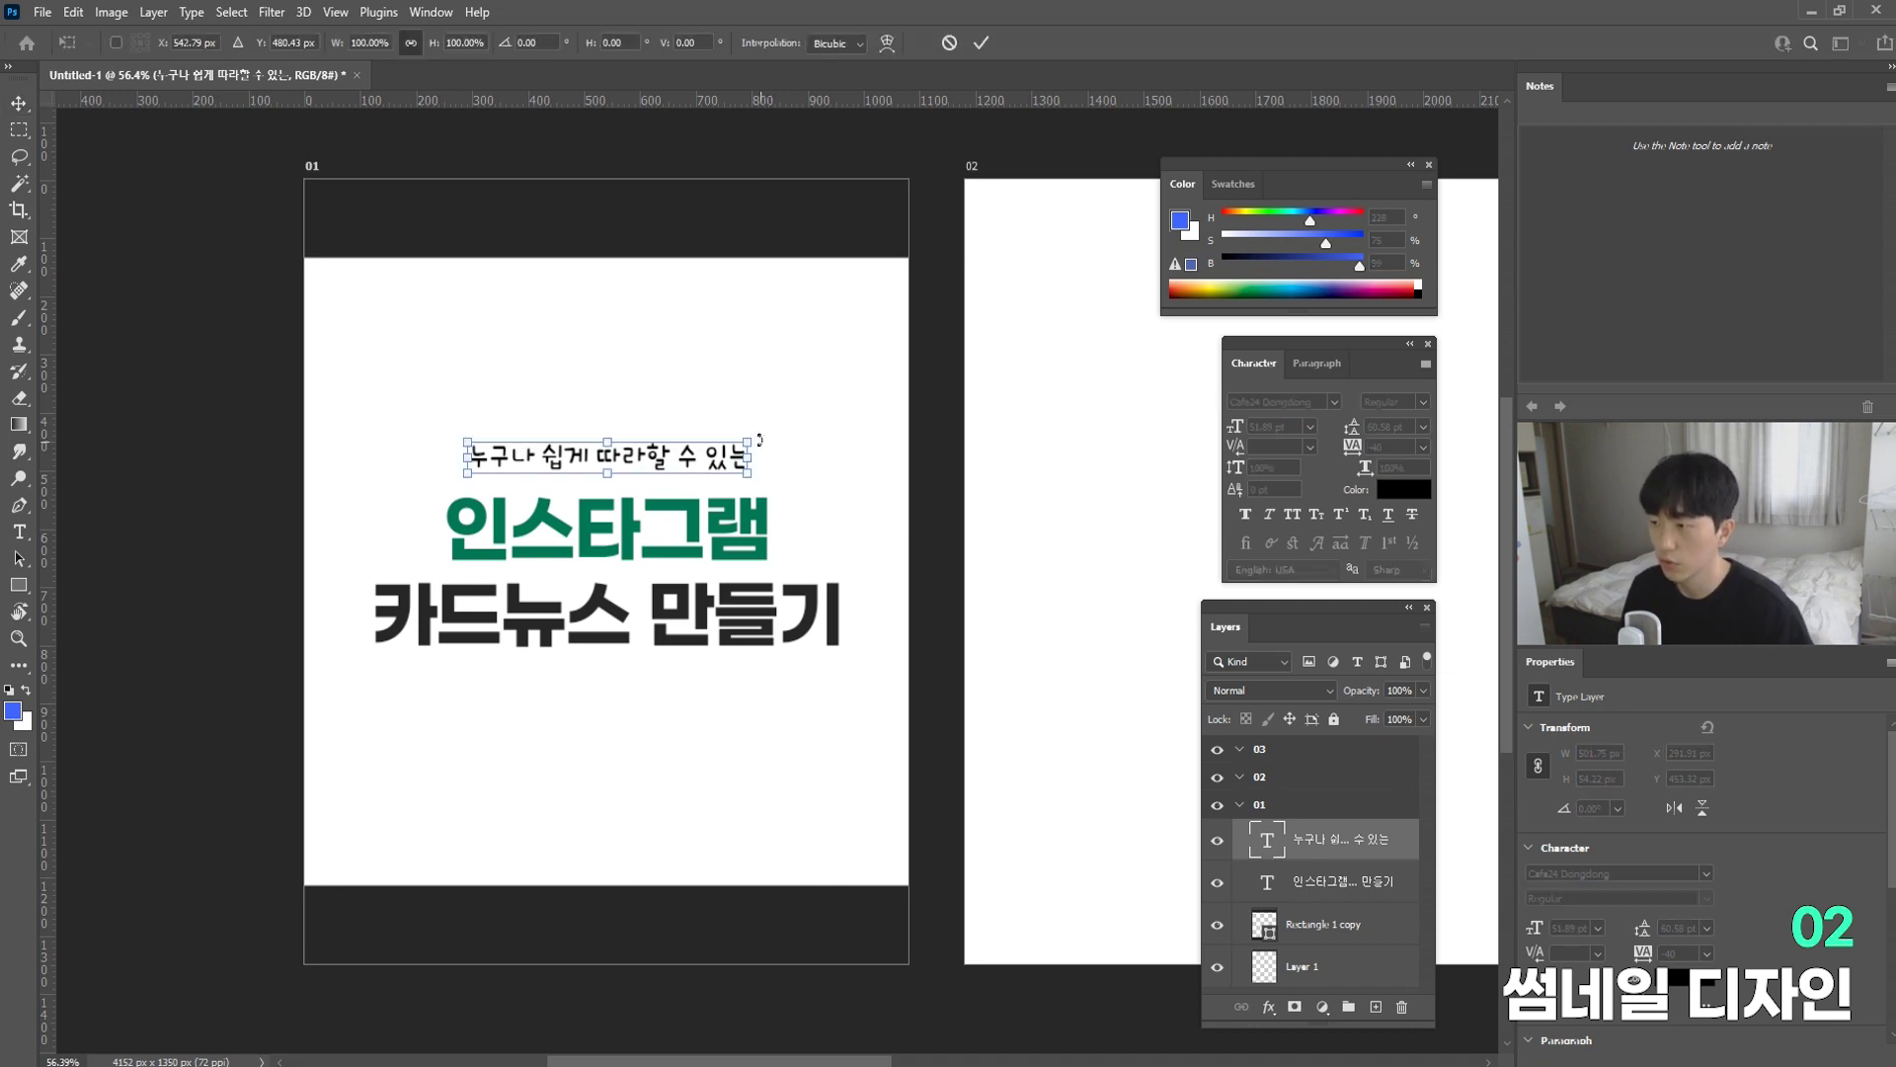
pyautogui.moveTo(753, 435); pyautogui.dragTo(761, 431)
pyautogui.press('Return')
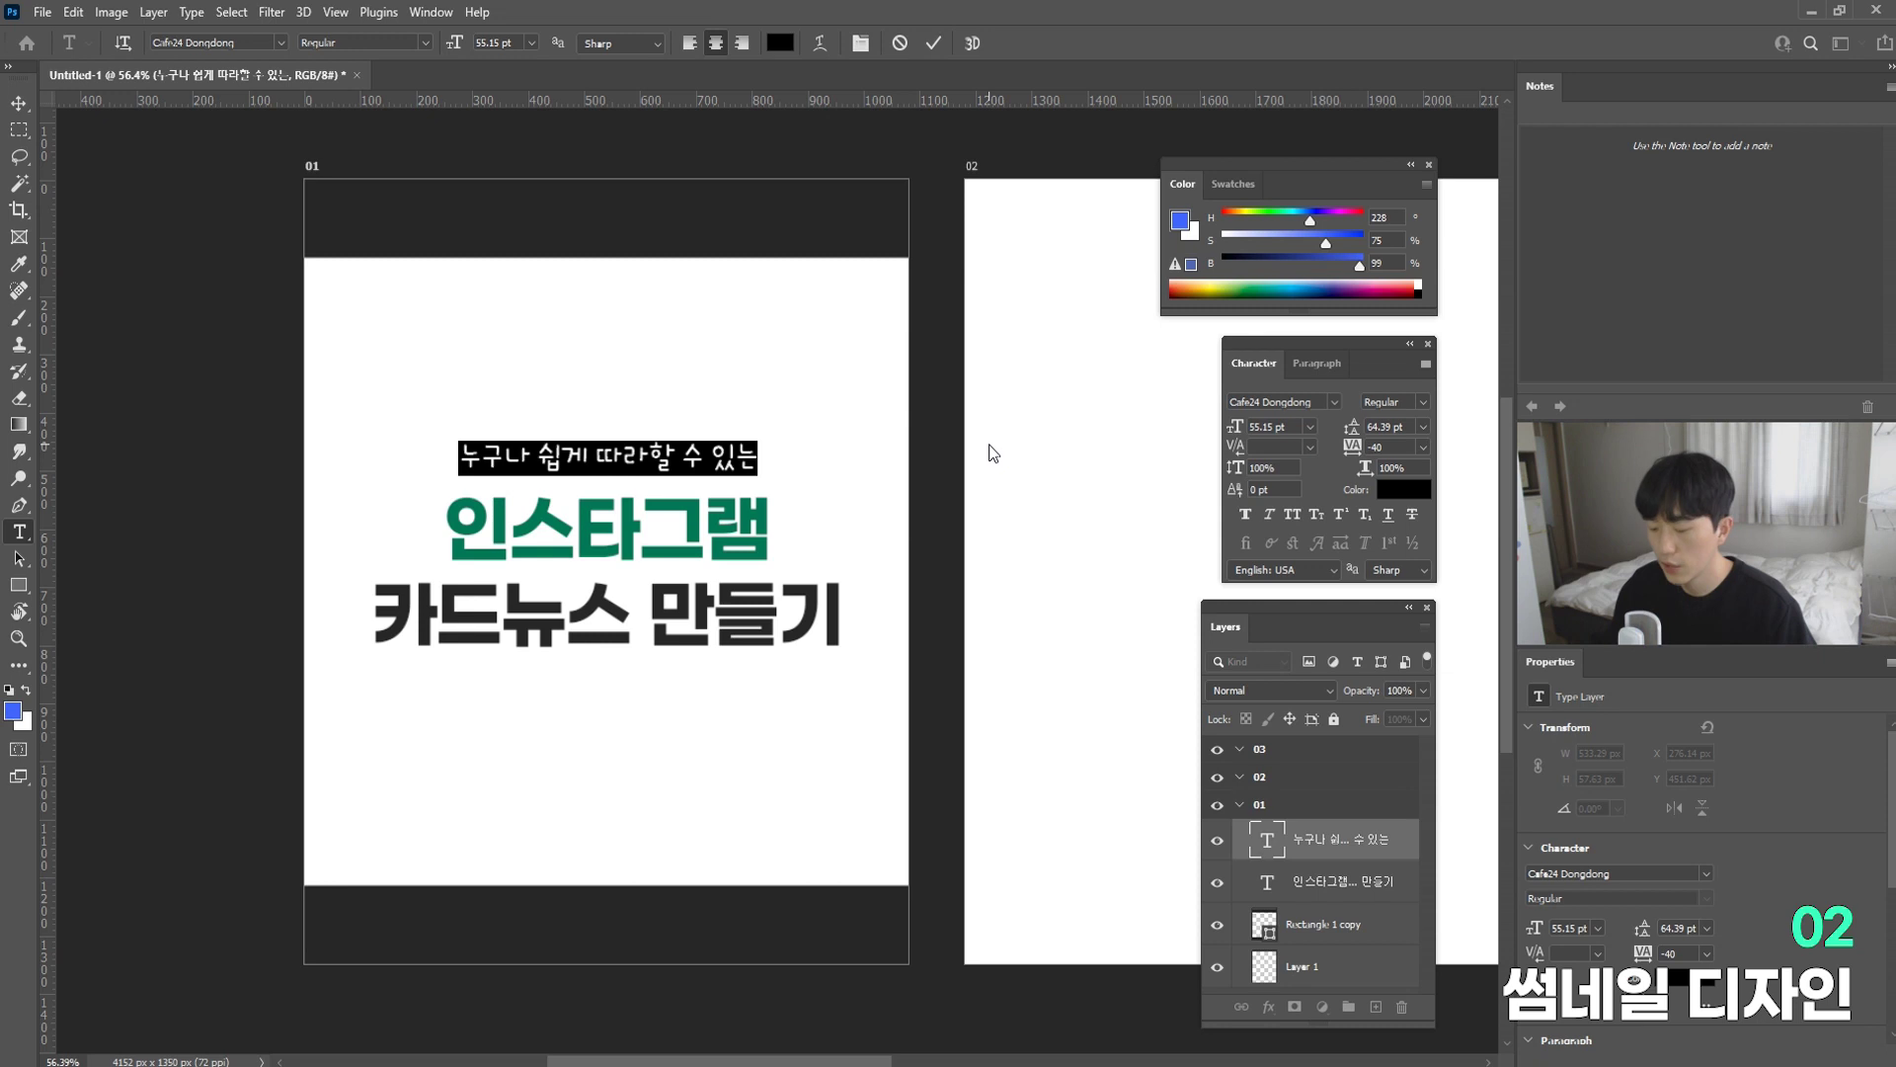
# Step: Insert "@@" at the start of the subtitle, enlarge it to about 59 pt and raise it slightly
pyautogui.press('Left')
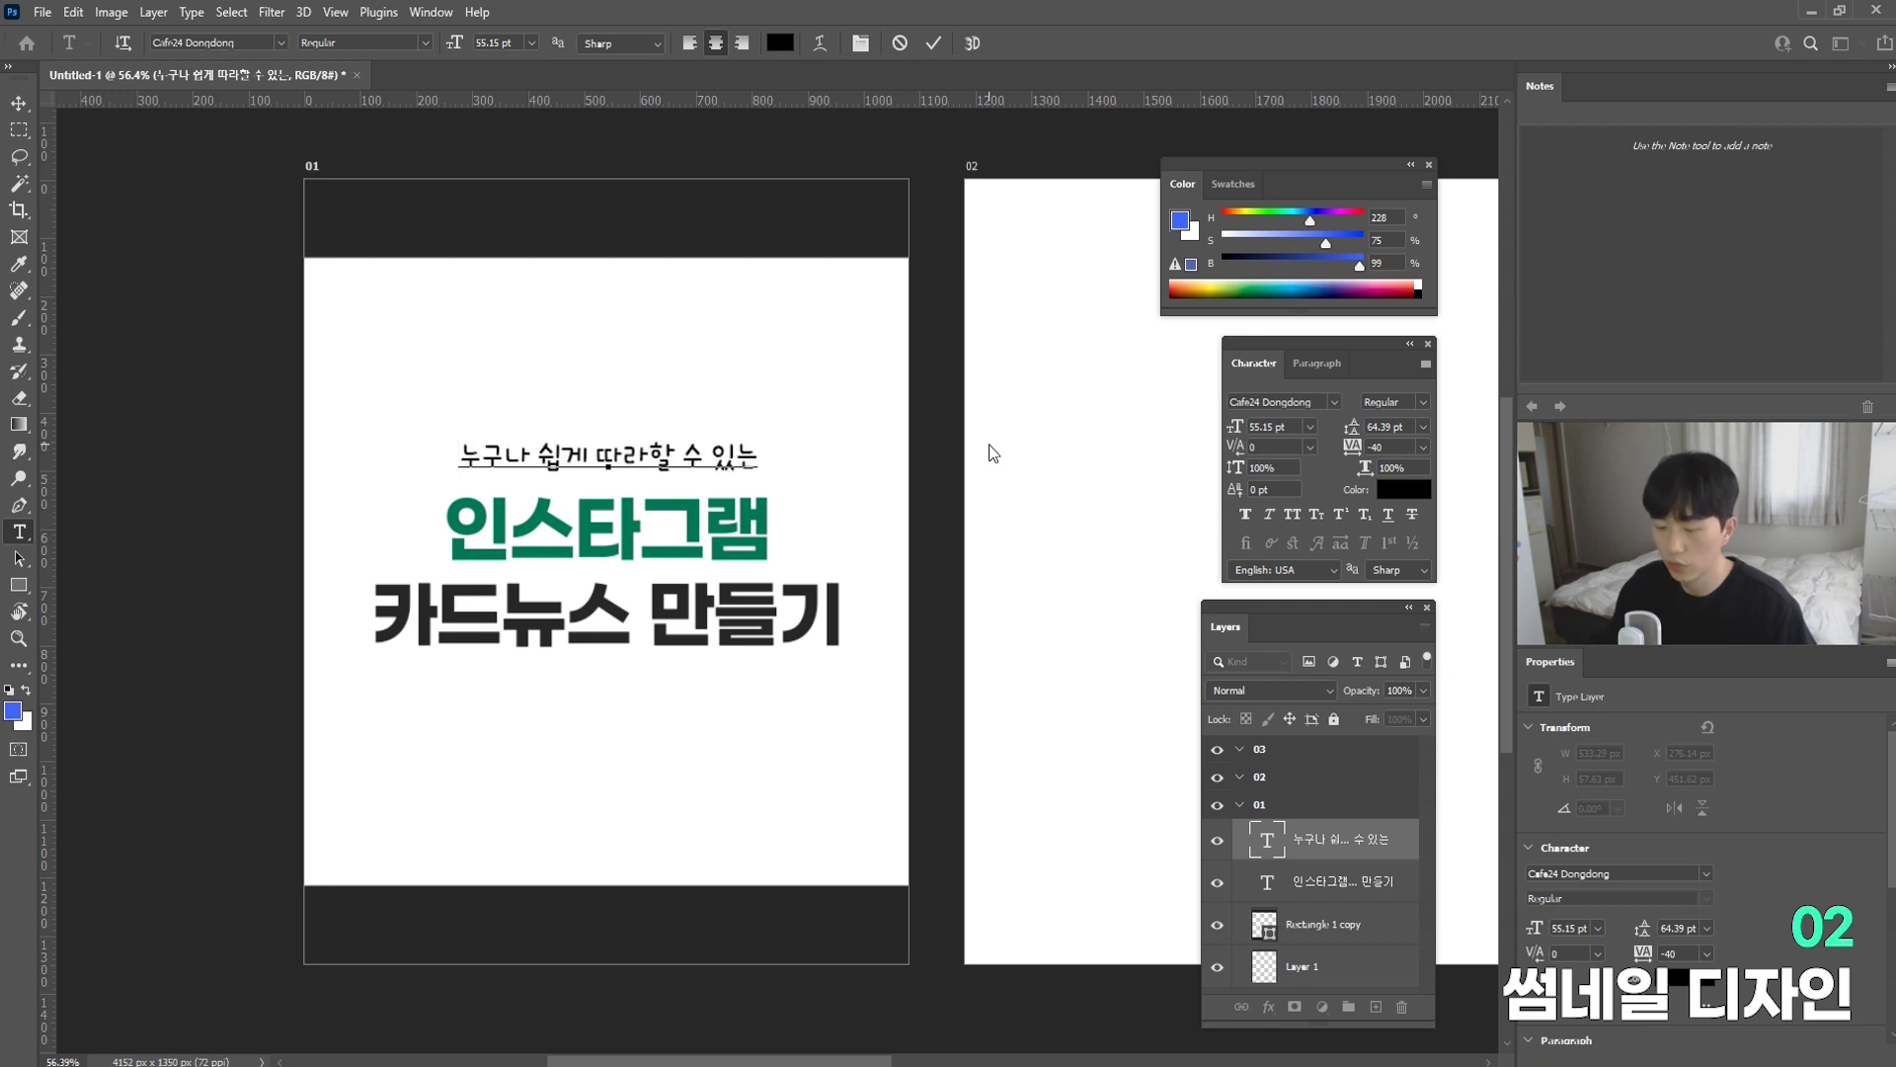
pyautogui.write('@@')
pyautogui.hotkey('ctrl', 'Return')
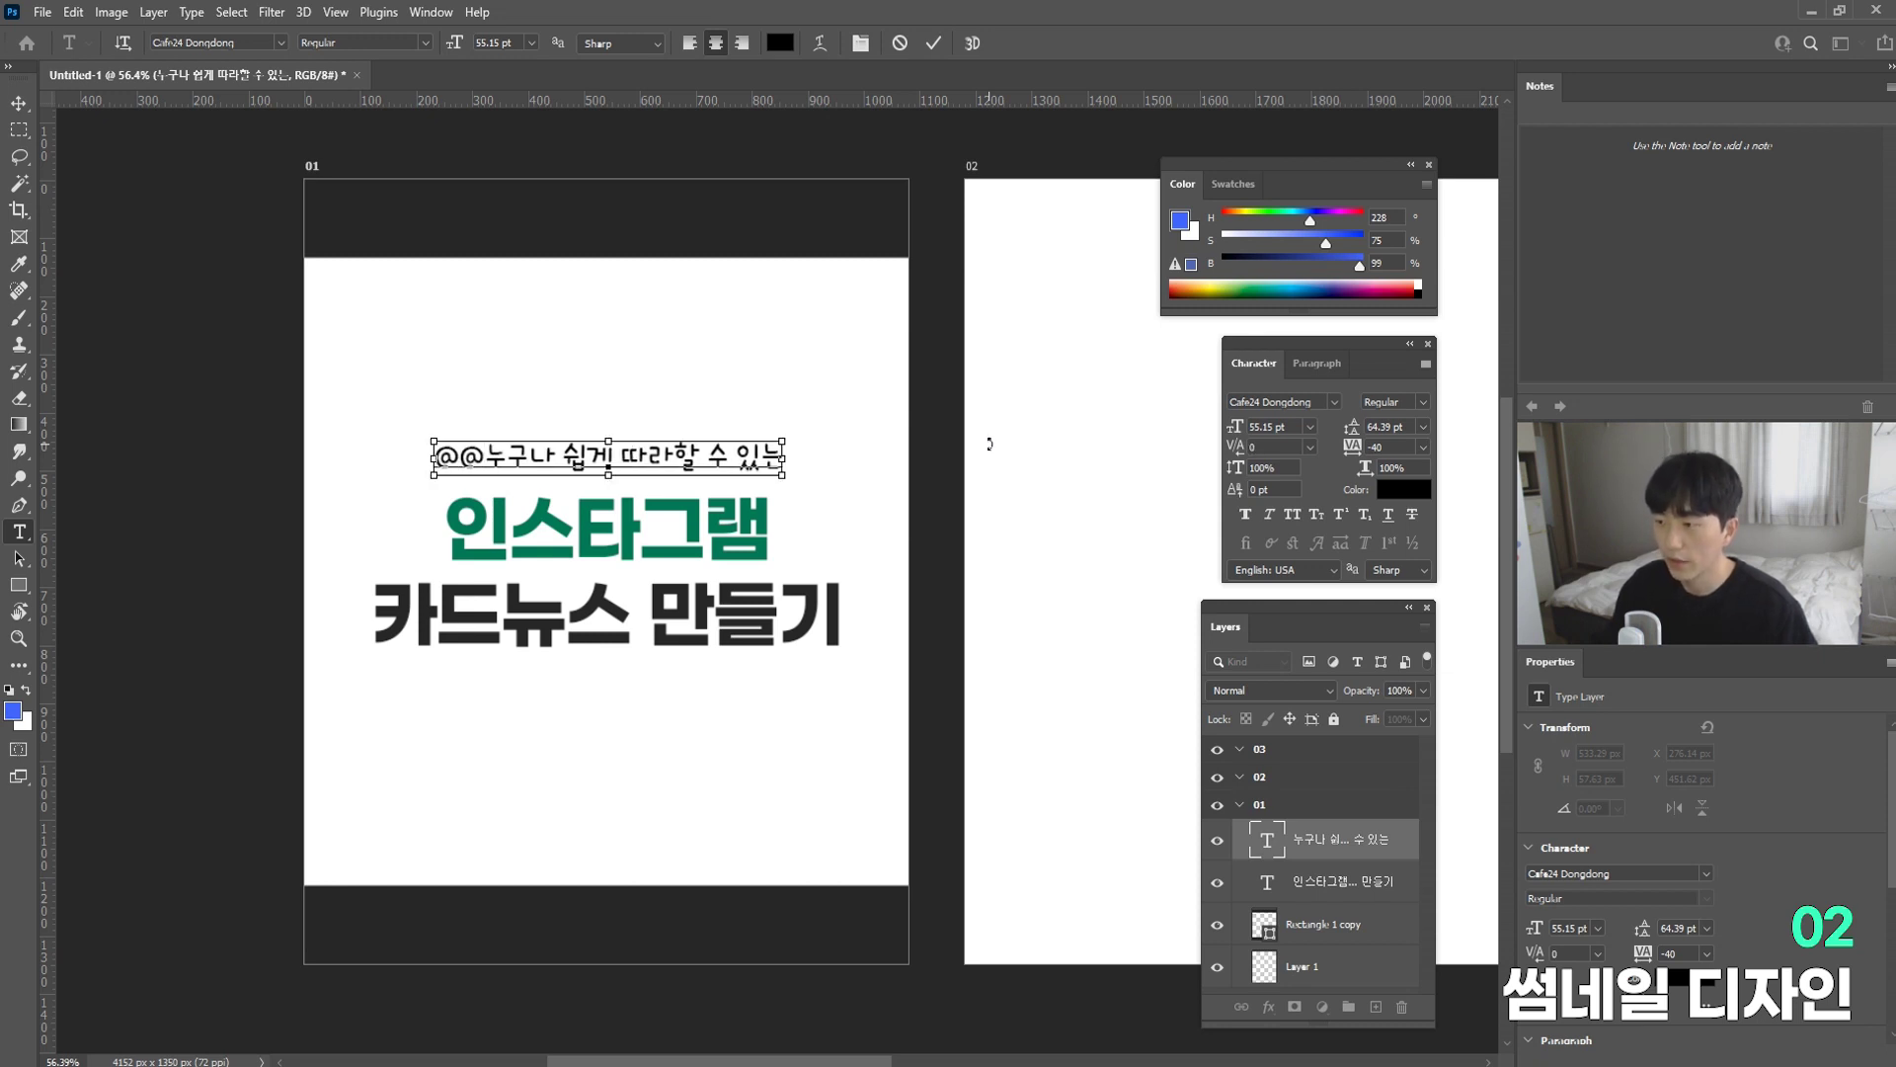
pyautogui.press('v')
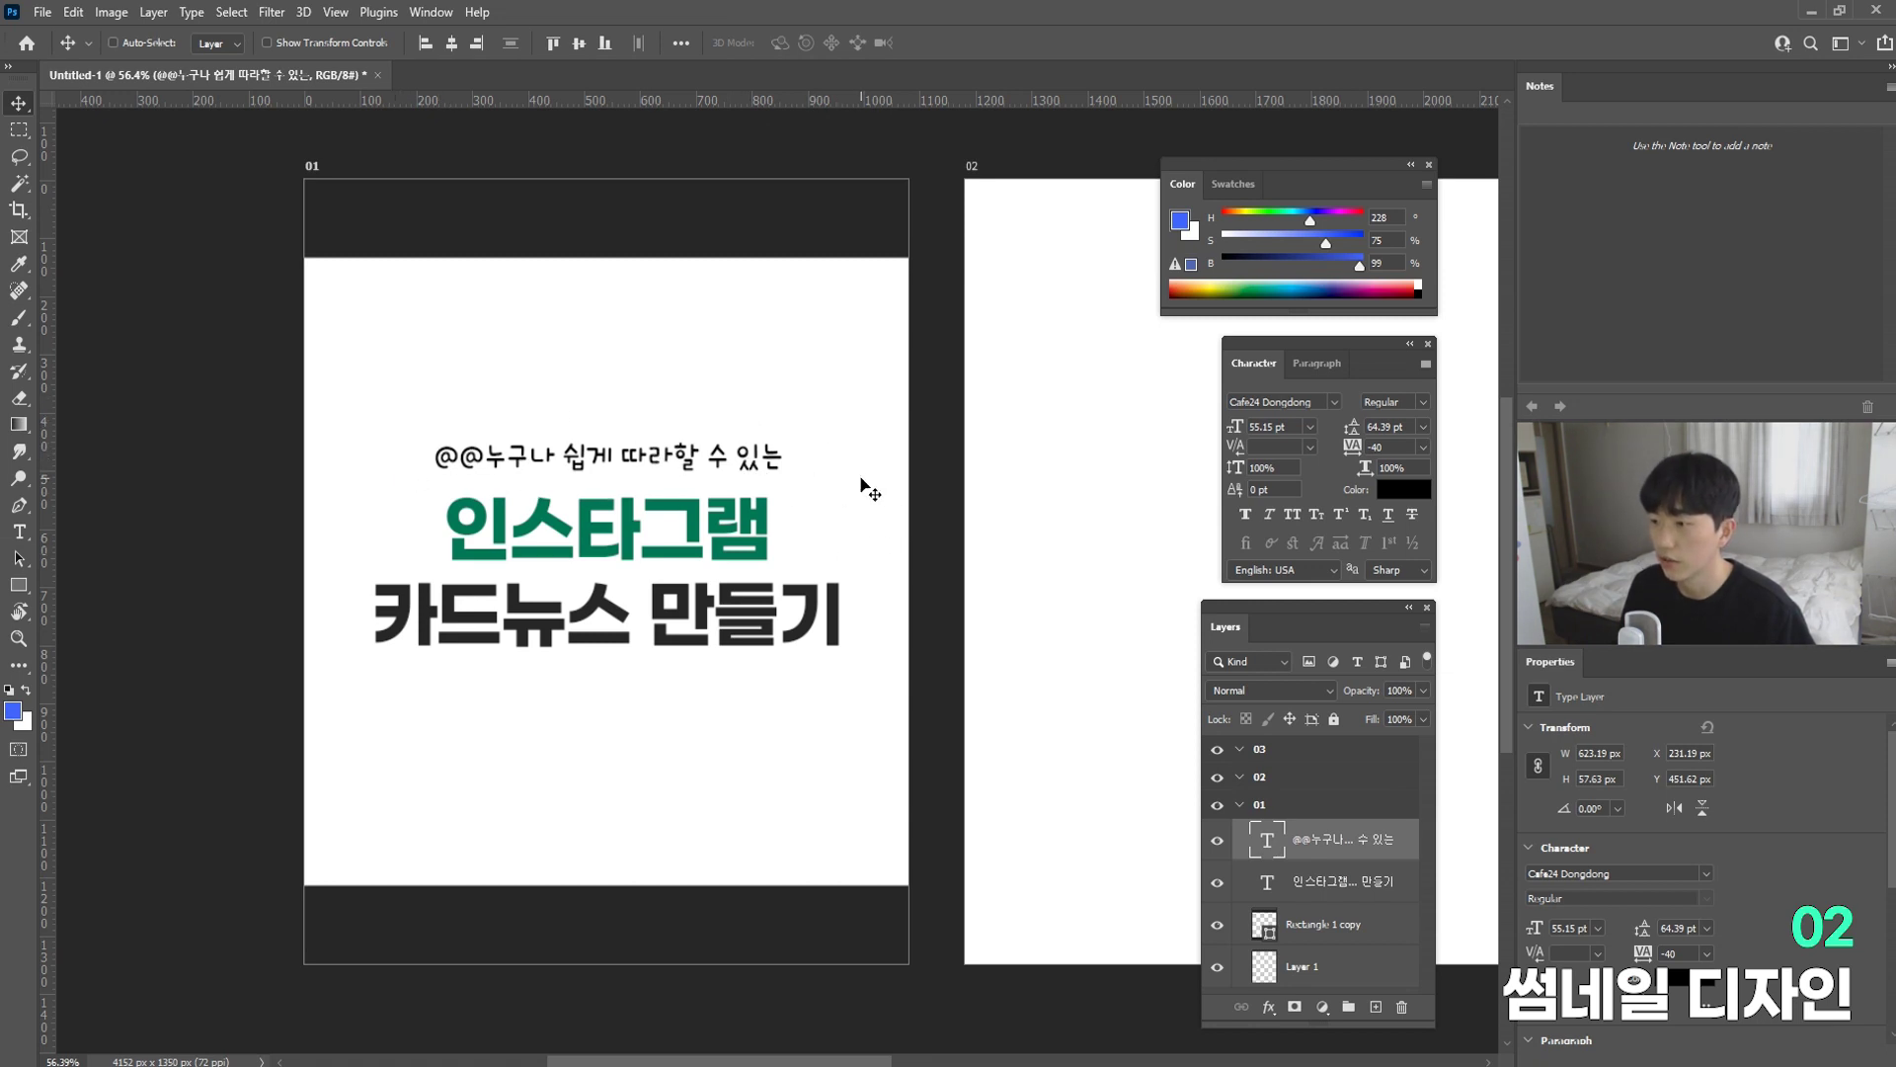
pyautogui.hotkey('ctrl', 'shift', '.')
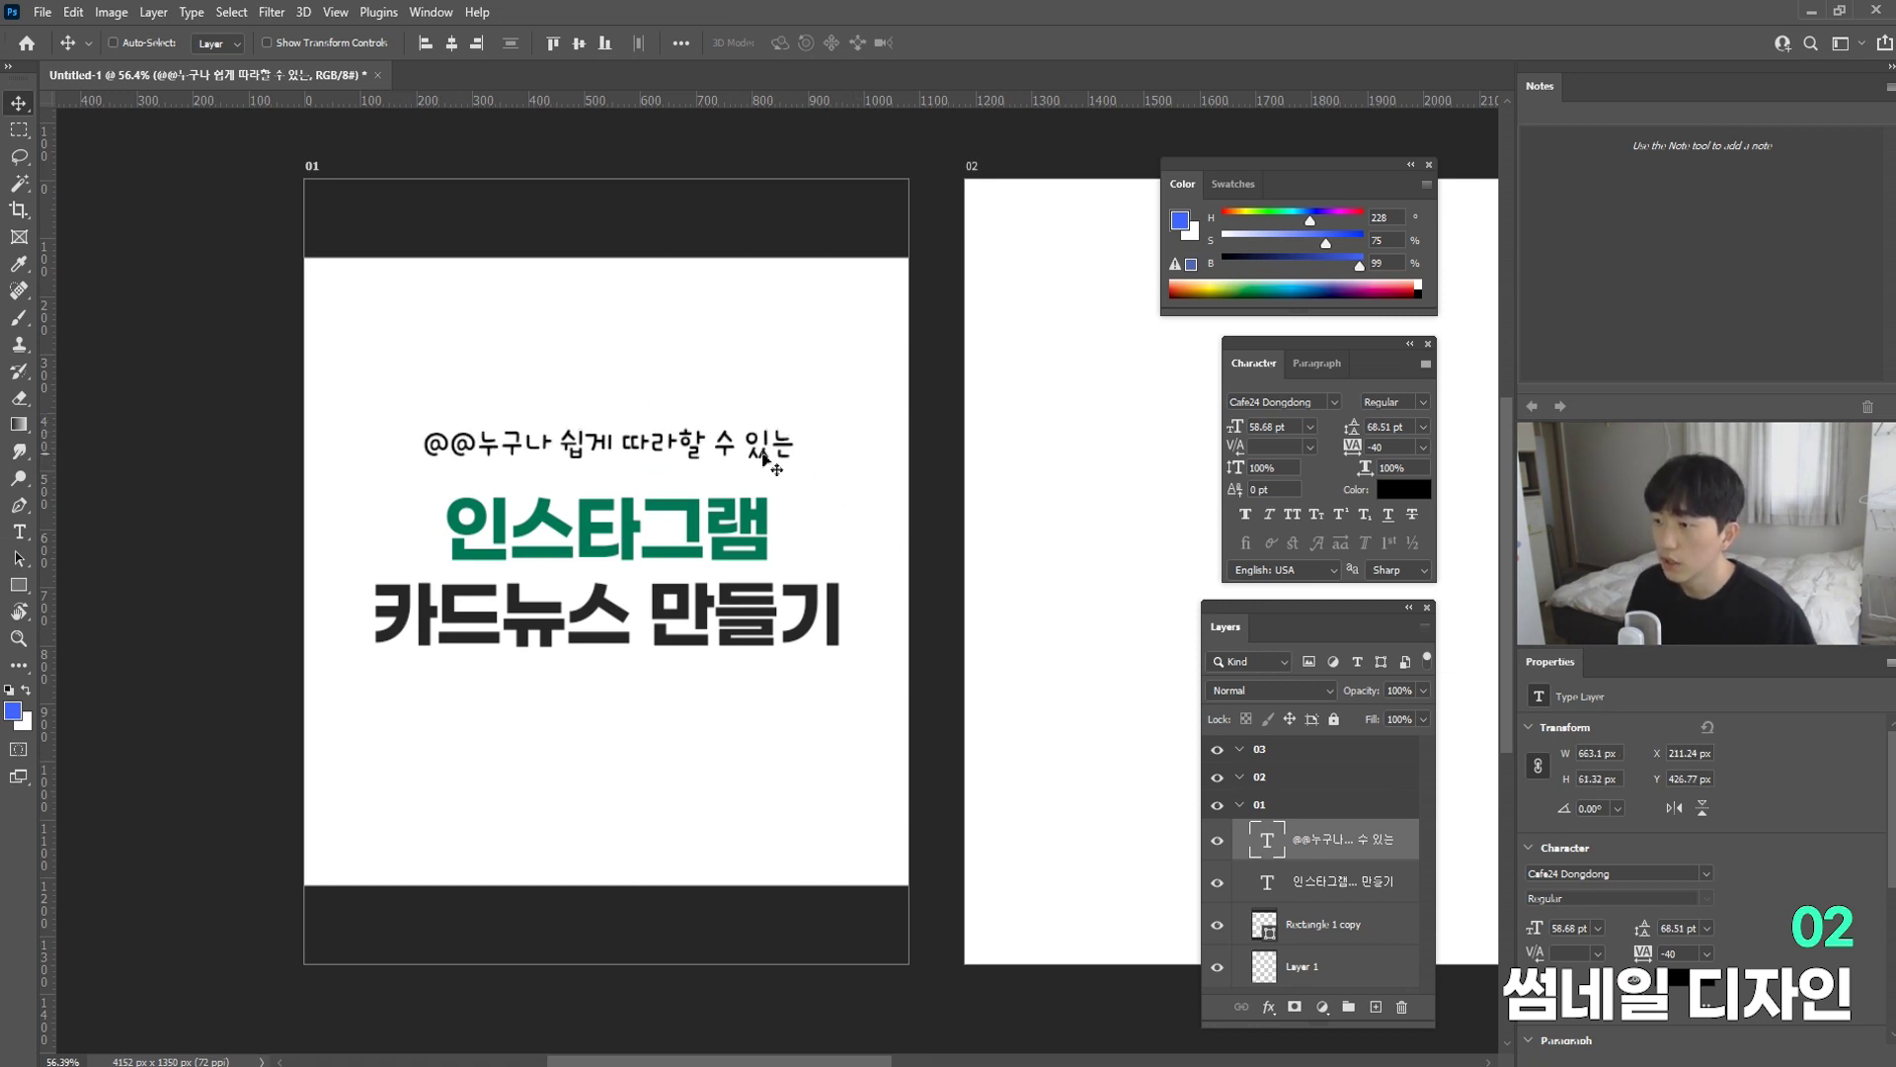
pyautogui.doubleClick(723, 454)
pyautogui.click(561, 443)
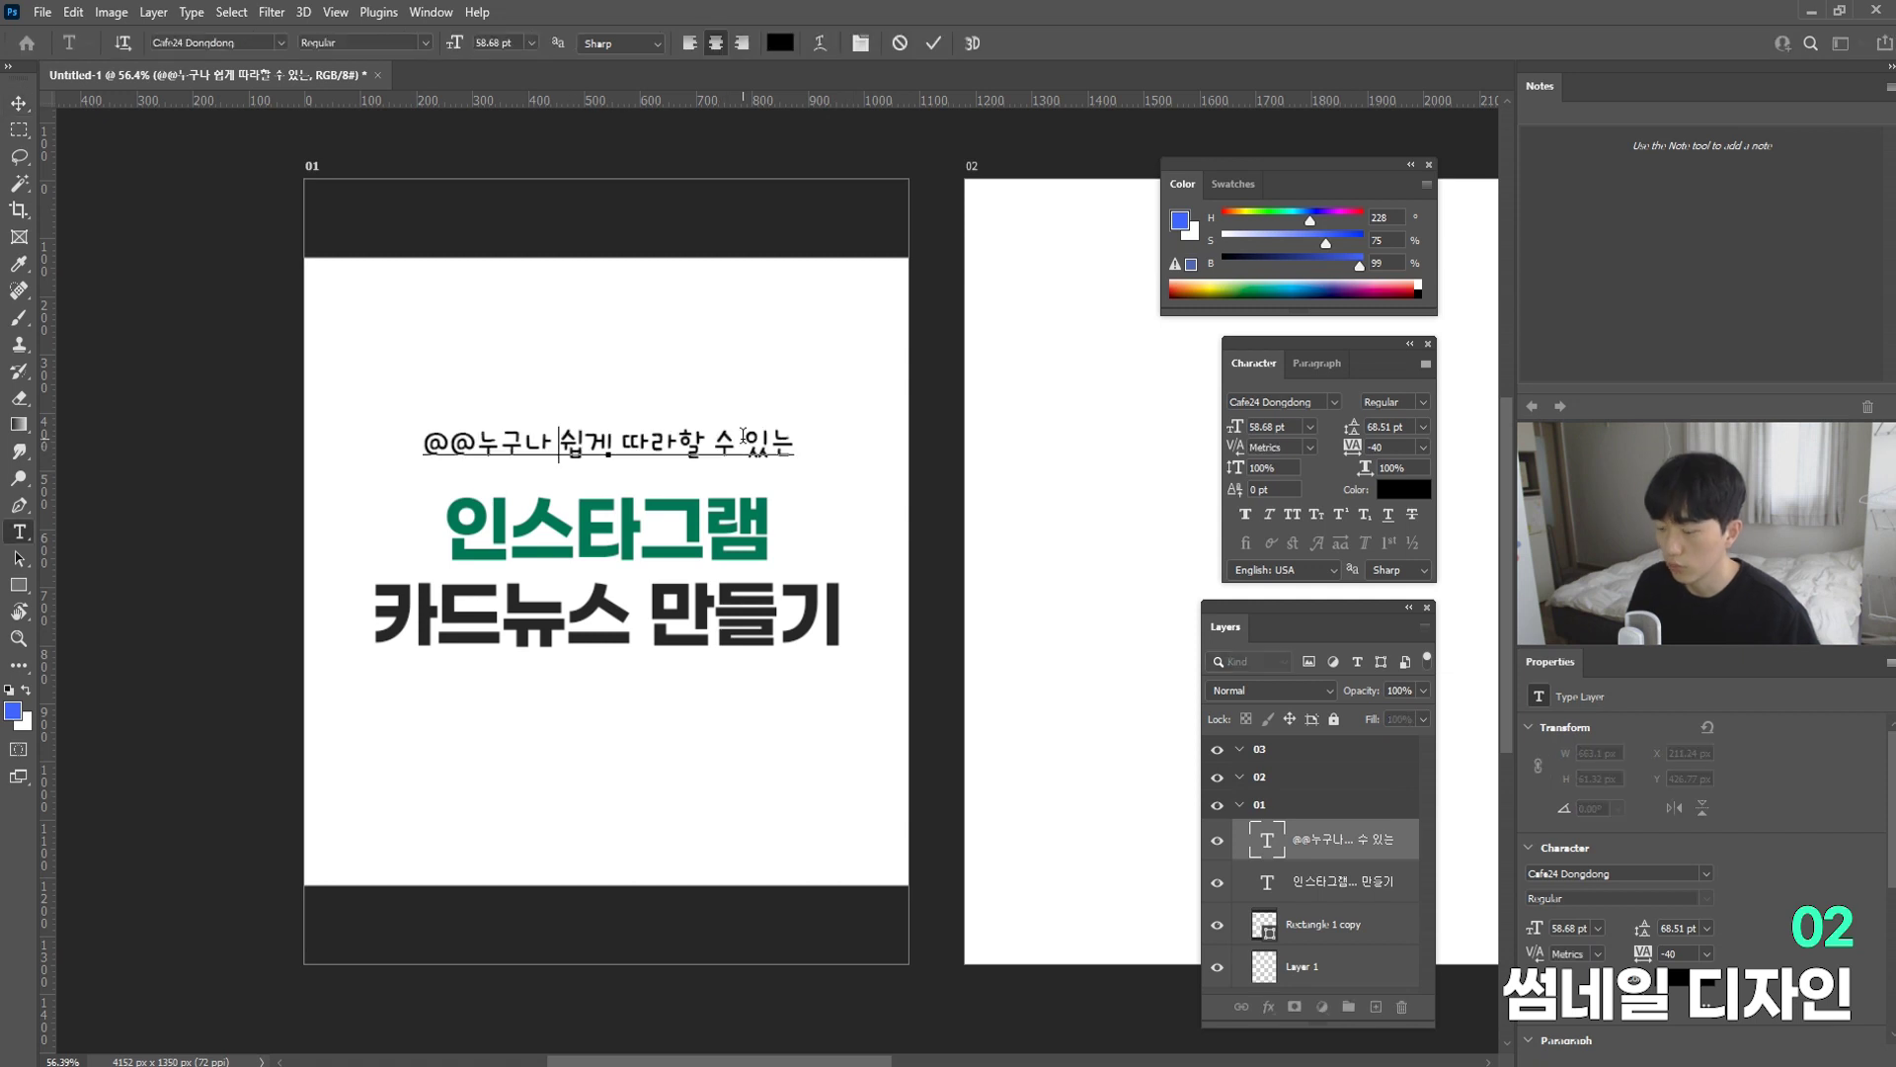
pyautogui.press('BackSpace')
pyautogui.press('BackSpace')
pyautogui.press('BackSpace')
pyautogui.hotkey('ctrl', 'Return')
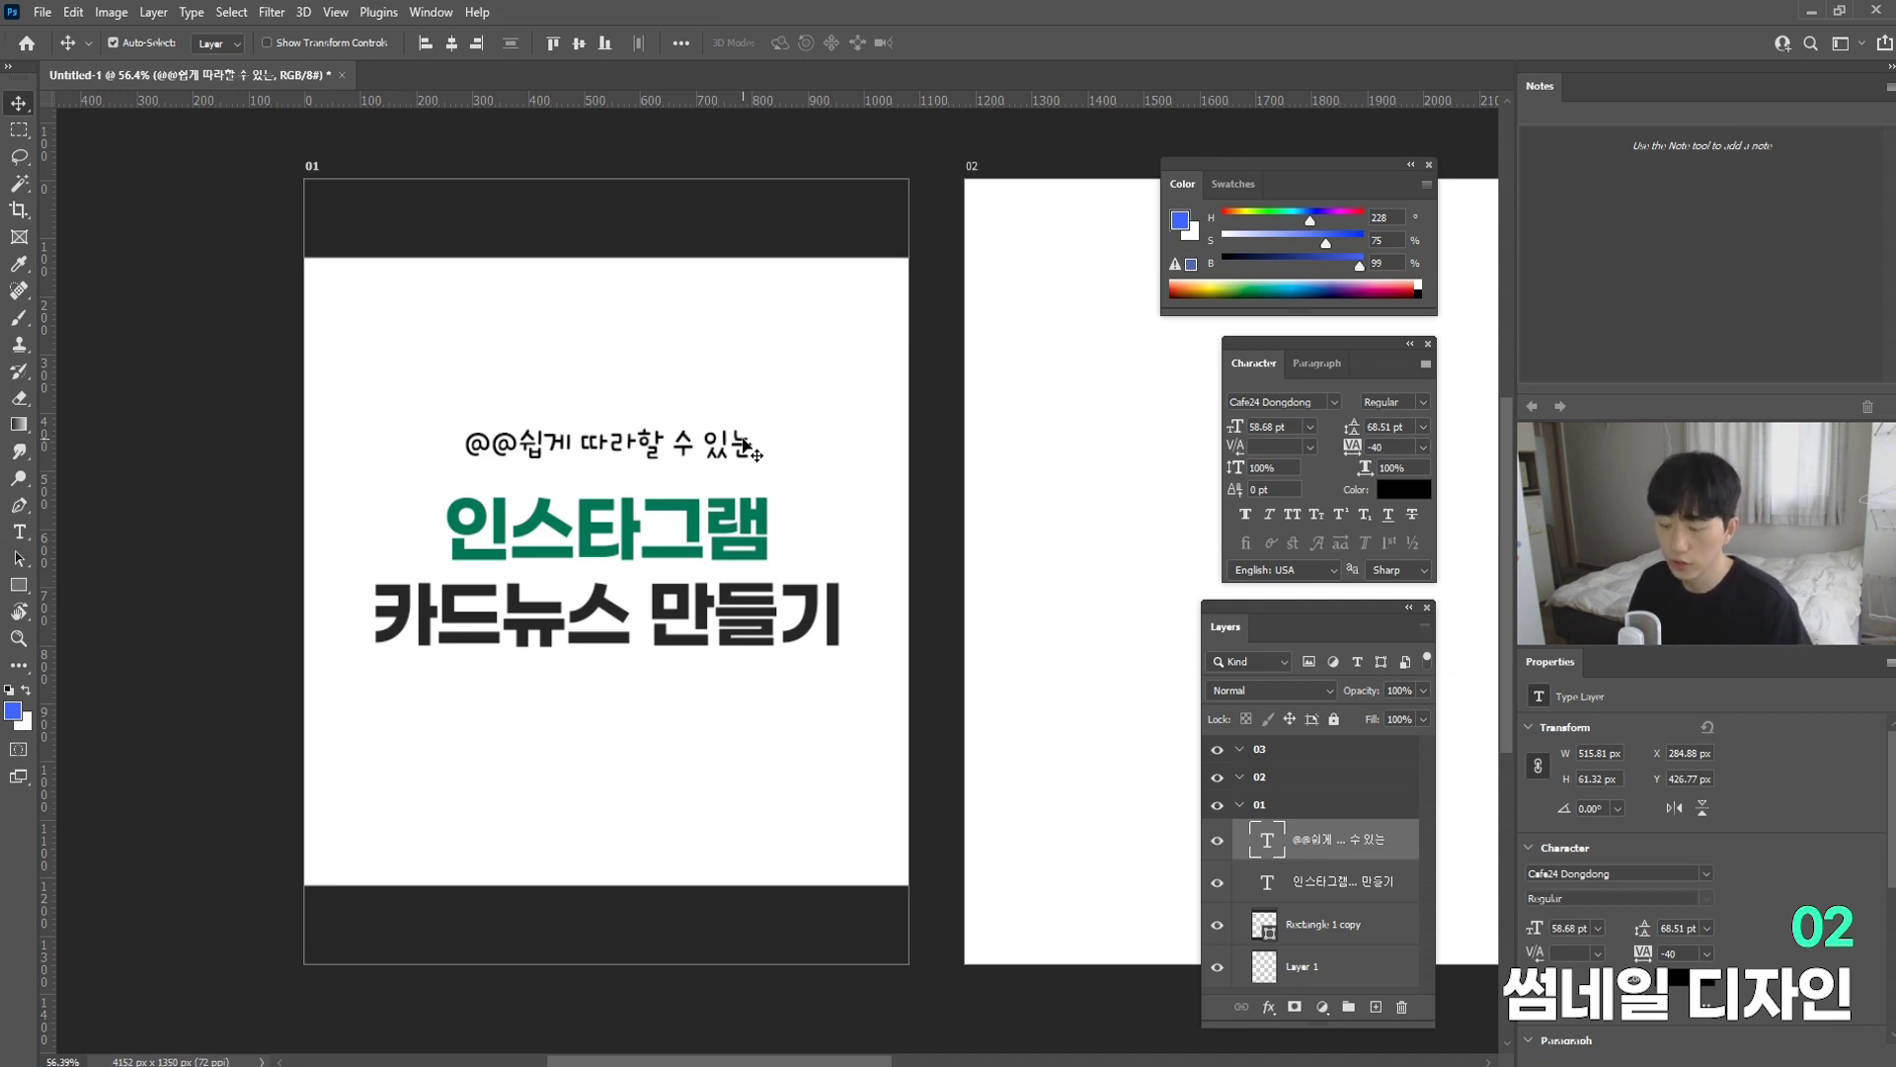
# Step: Scale the subtitle up proportionally about its centre to about 580 px wide
pyautogui.hotkey('ctrl', 't')
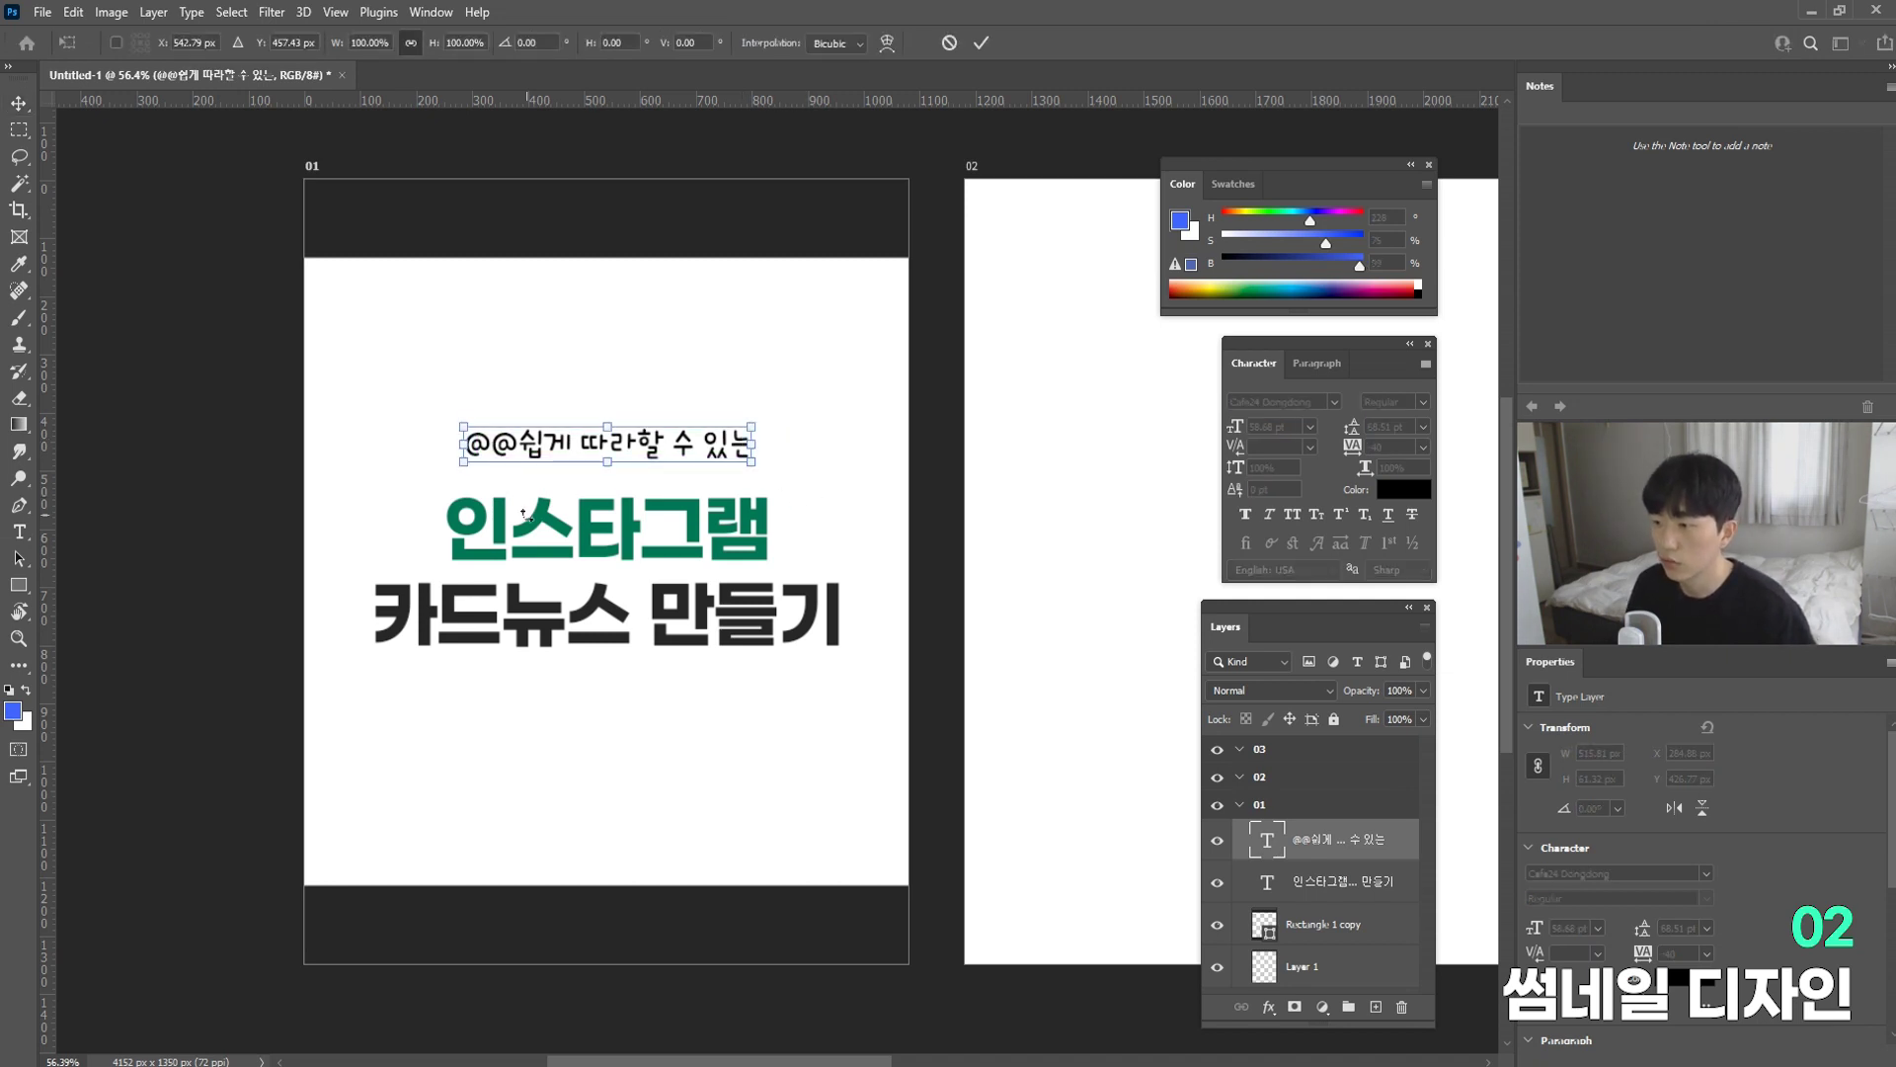
pyautogui.moveTo(759, 427); pyautogui.dragTo(774, 428)
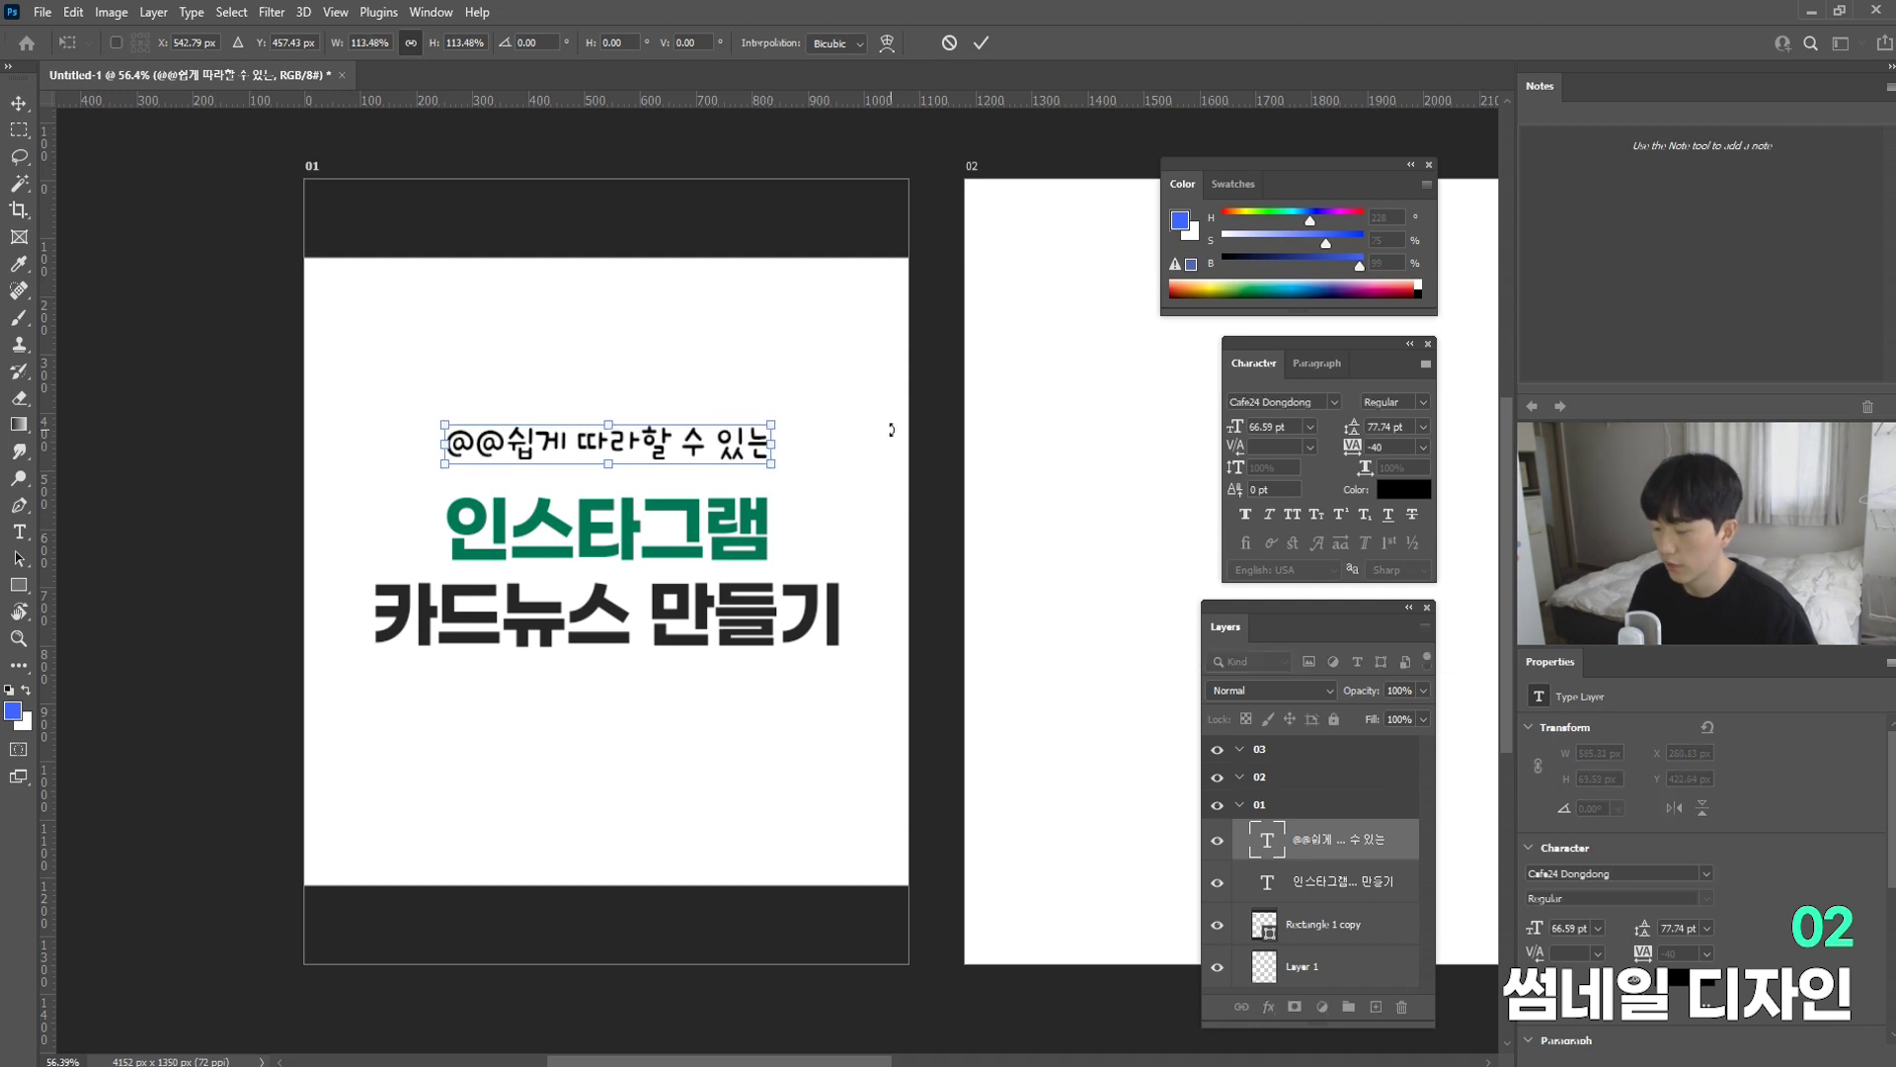
pyautogui.press('Return')
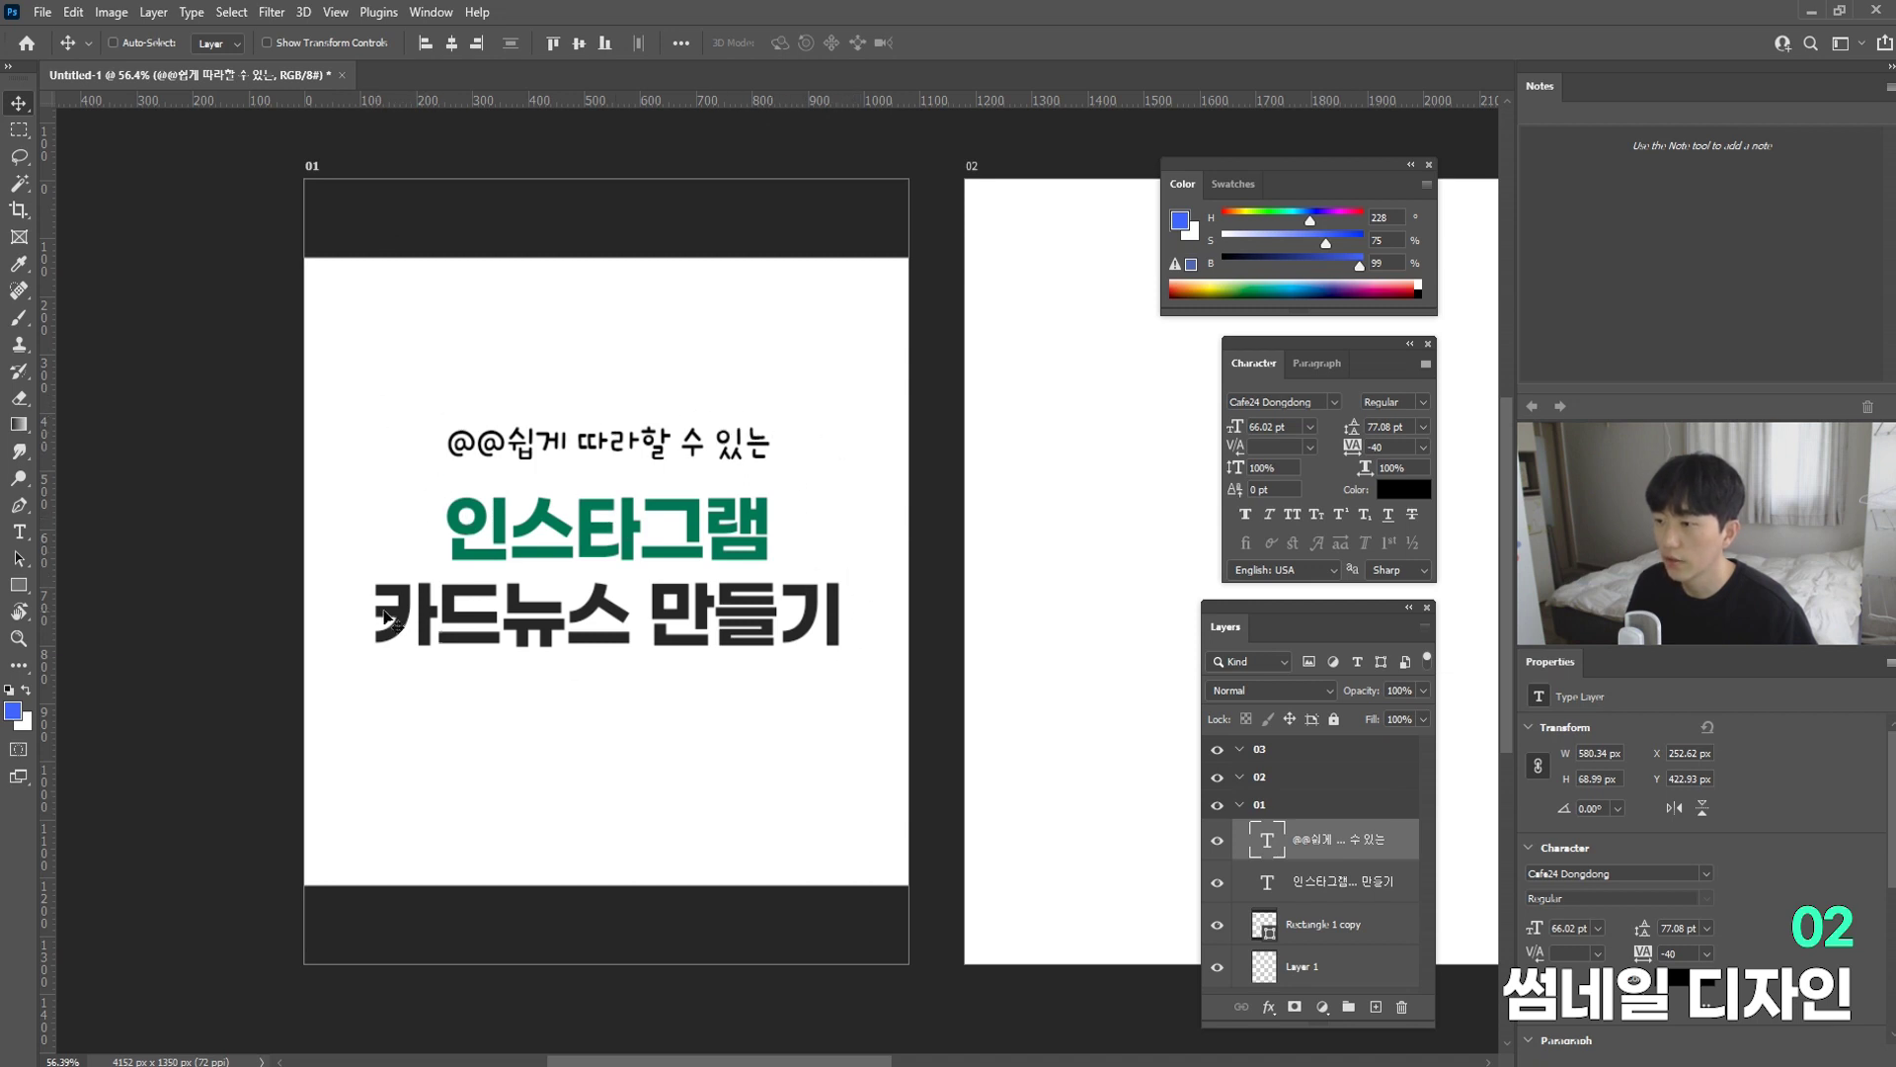
# Step: Select the subtitle and the title together and move both slightly down on artboard 01
pyautogui.keyDown('ctrl'); pyautogui.keyDown('shift'); pyautogui.click(735, 528); pyautogui.keyUp('shift'); pyautogui.keyUp('ctrl')
pyautogui.moveTo(770, 521); pyautogui.dragTo(769, 541)
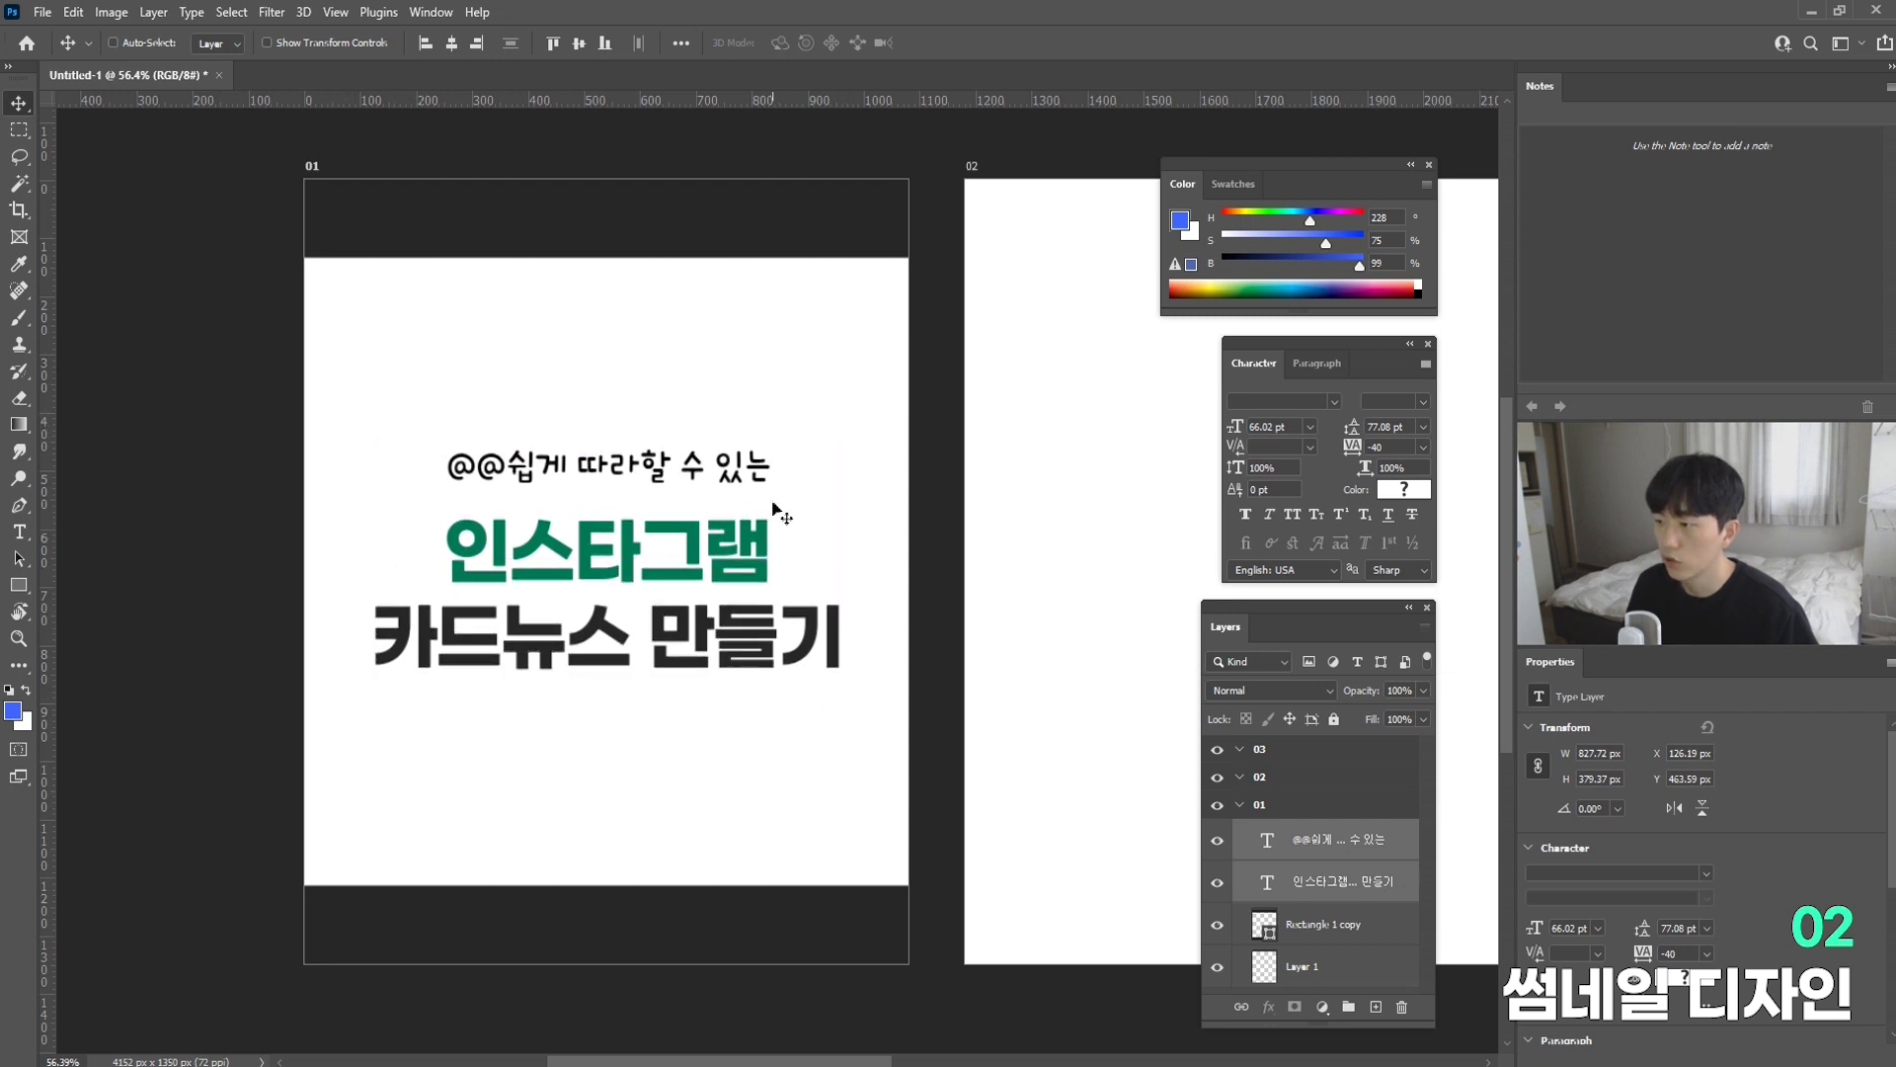
pyautogui.hotkey('ctrl', 'z')
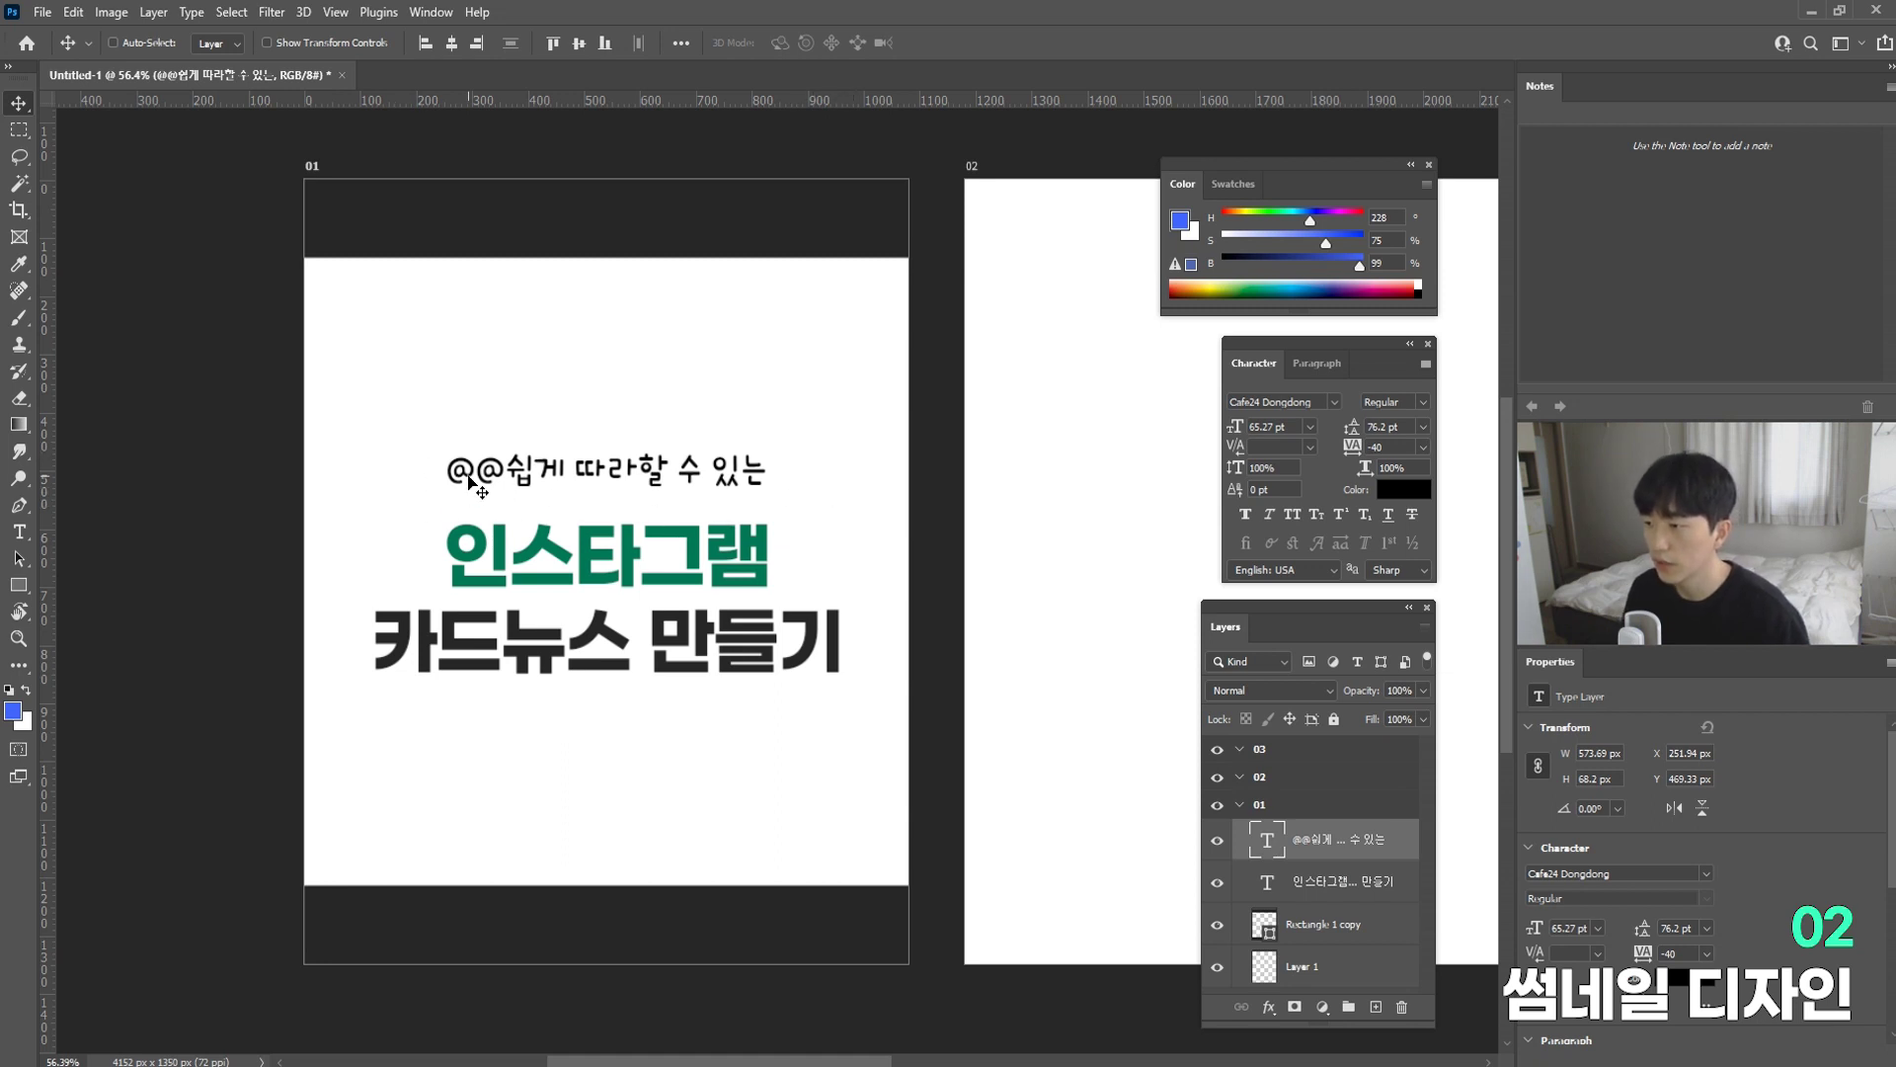
# Step: Hide the Rectangle 1 copy layer so the crop-margin bars no longer cover artboard 01
pyautogui.keyDown('ctrl'); pyautogui.keyDown('shift'); pyautogui.click(875, 642); pyautogui.keyUp('shift'); pyautogui.keyUp('ctrl')
pyautogui.scroll(-1, 875, 642)
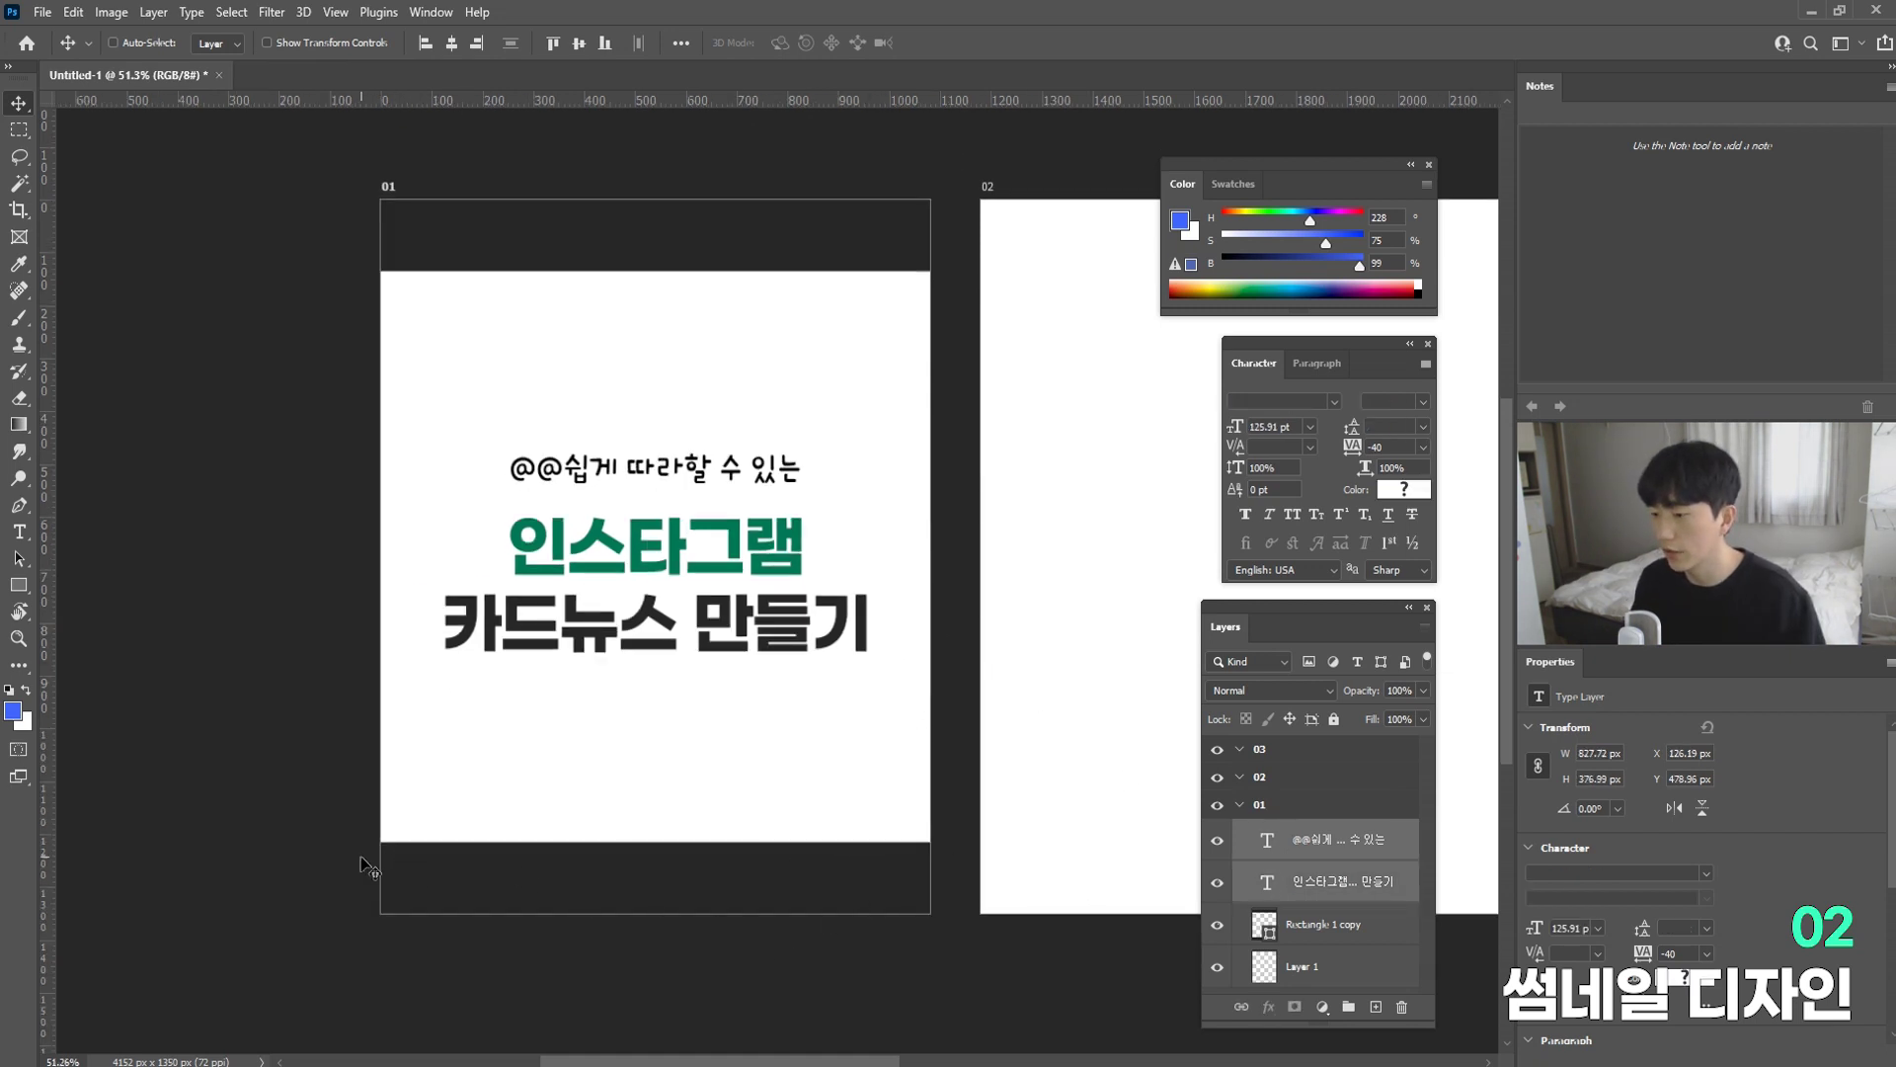
pyautogui.click(1218, 927)
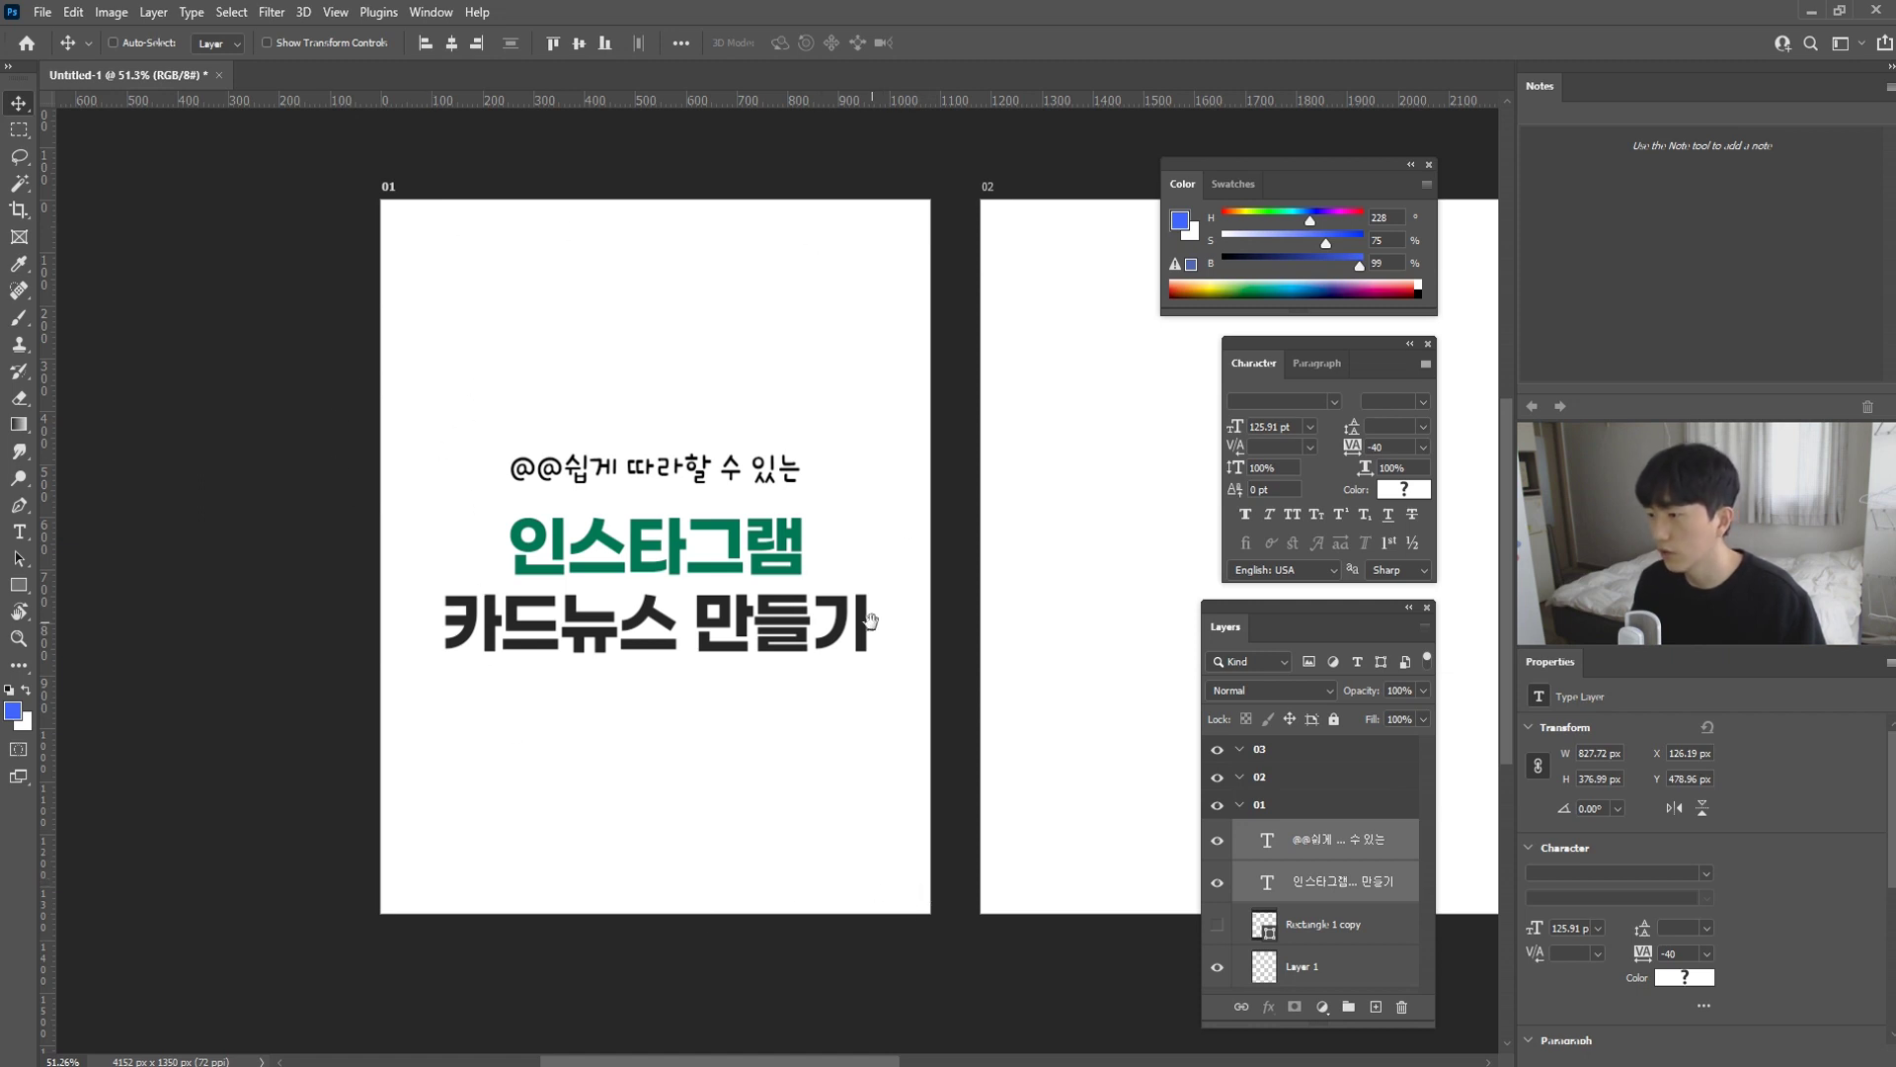
# Step: Place the circular profile illustration PNG in the document and move it onto artboard 02
pyautogui.hscroll(5, 893, 622)
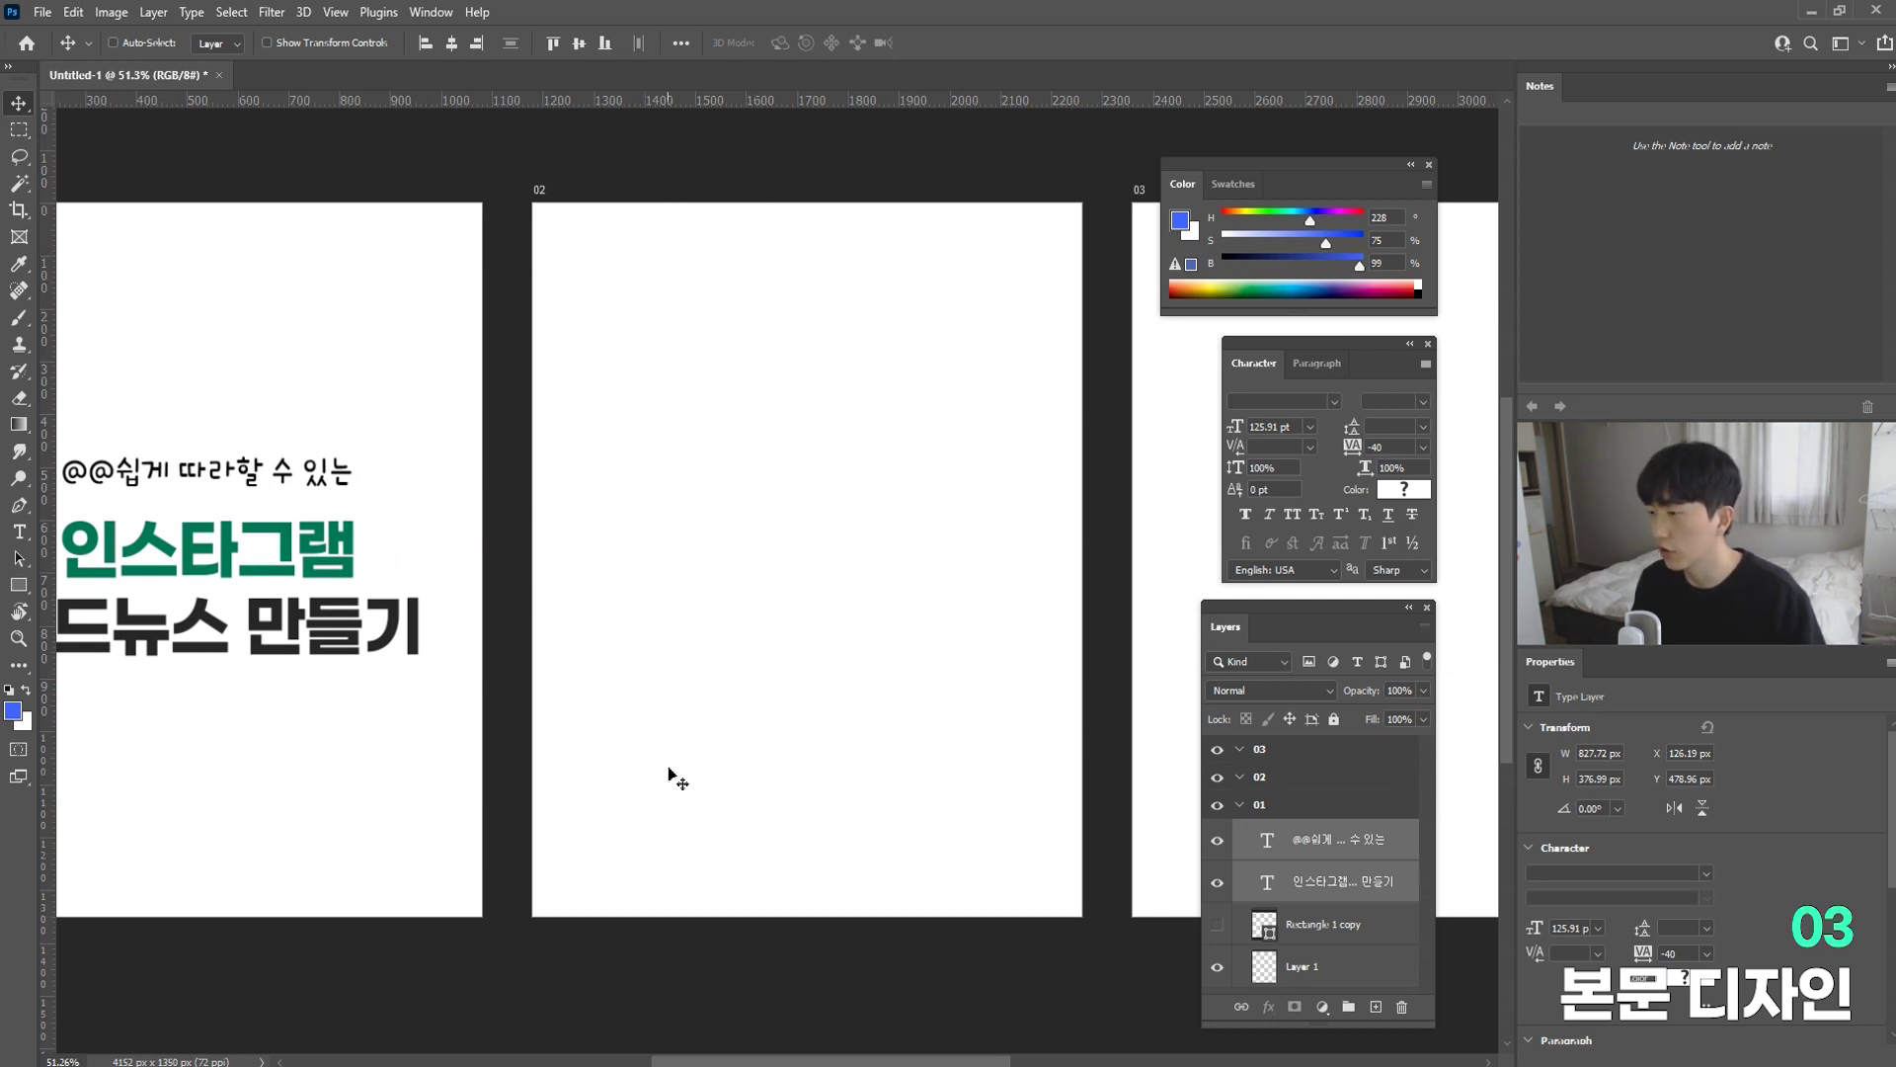
pyautogui.moveTo(853, 653); pyautogui.dragTo(757, 659)
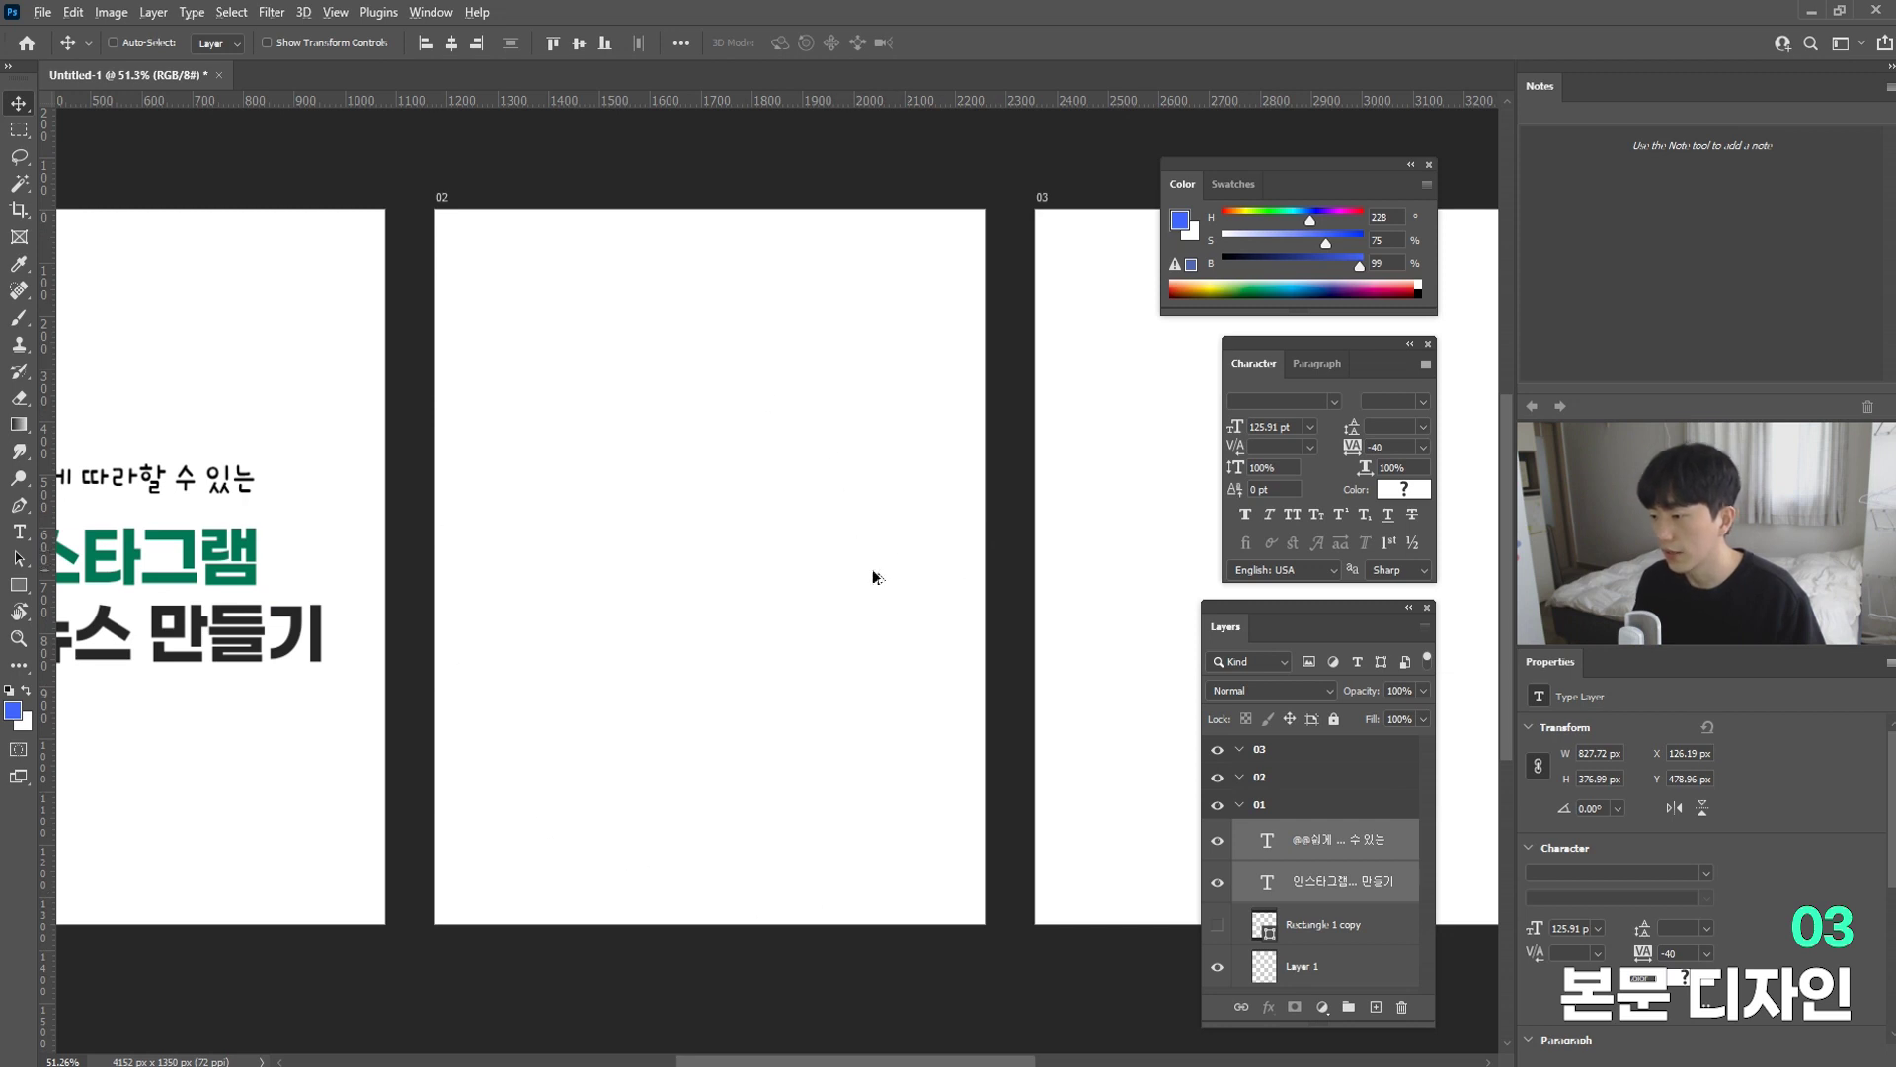
pyautogui.scroll(1, 849, 581)
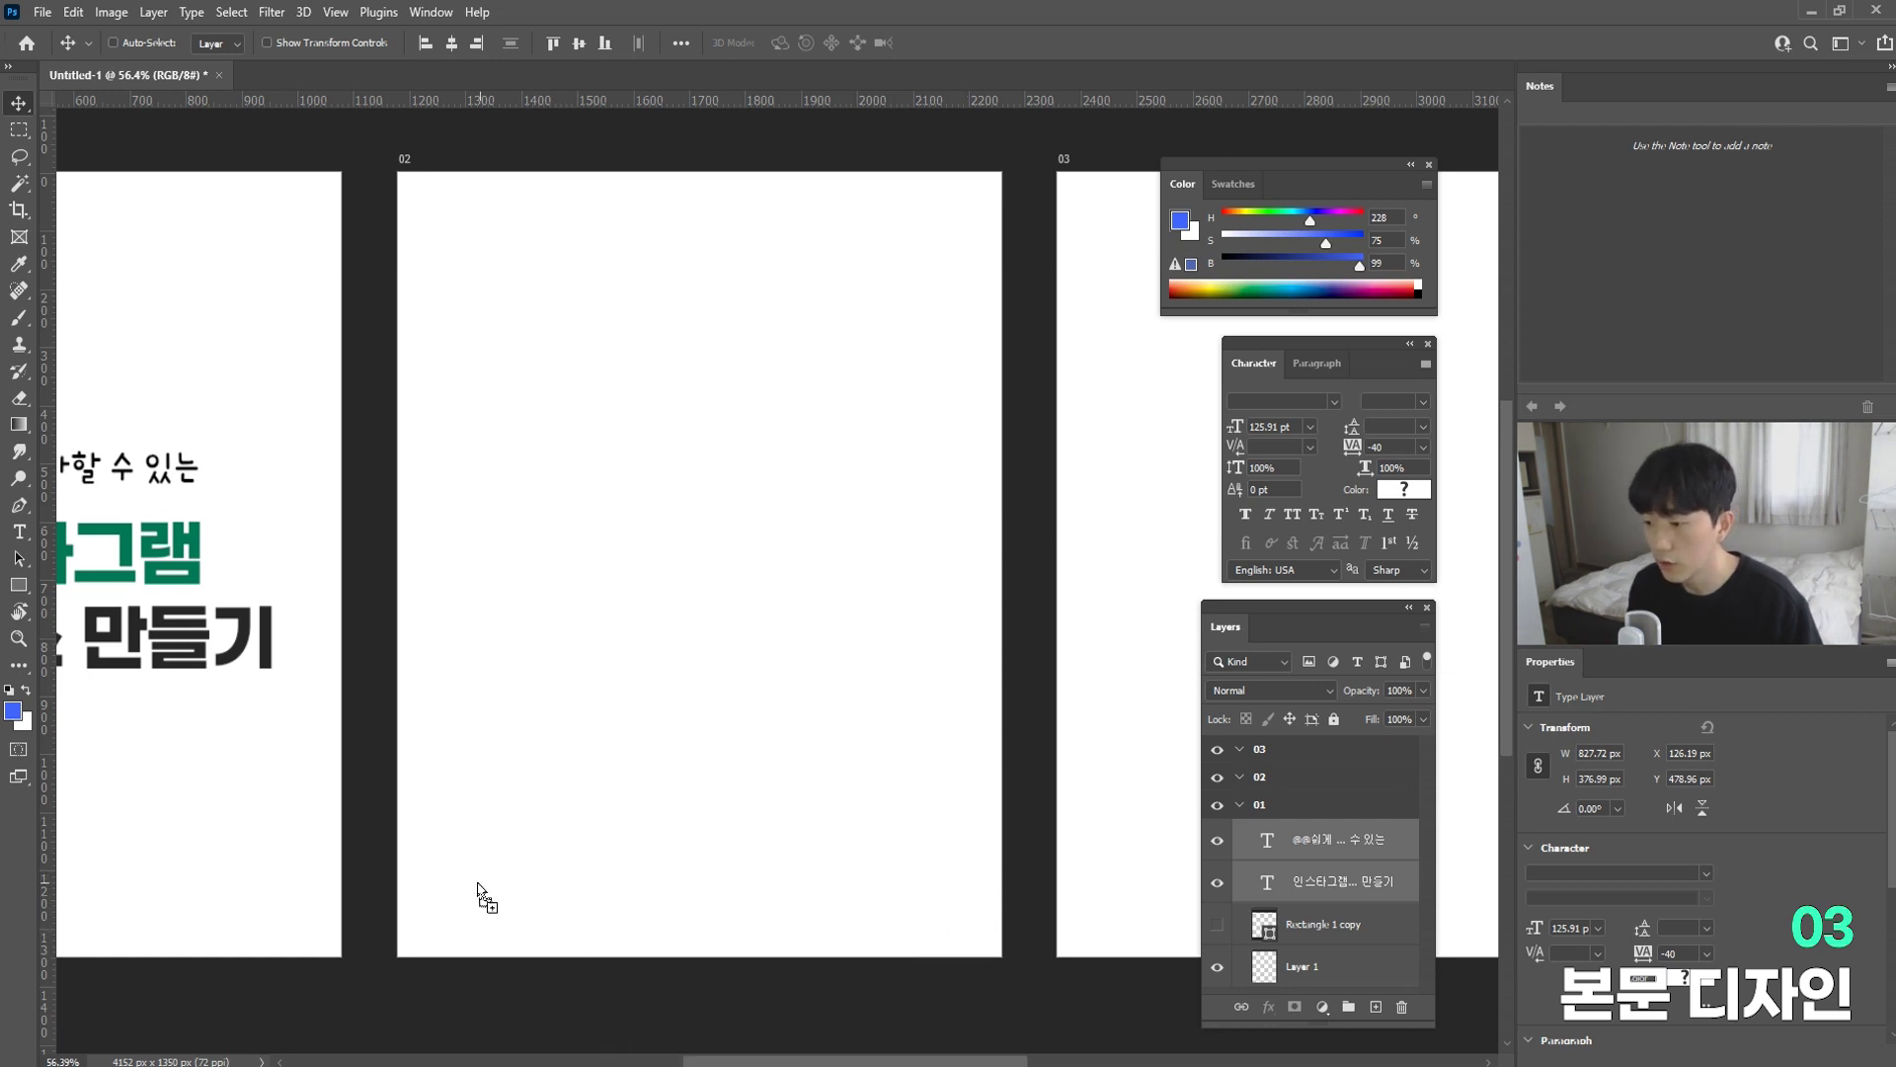
pyautogui.moveTo(477, 871); pyautogui.dragTo(474, 859)
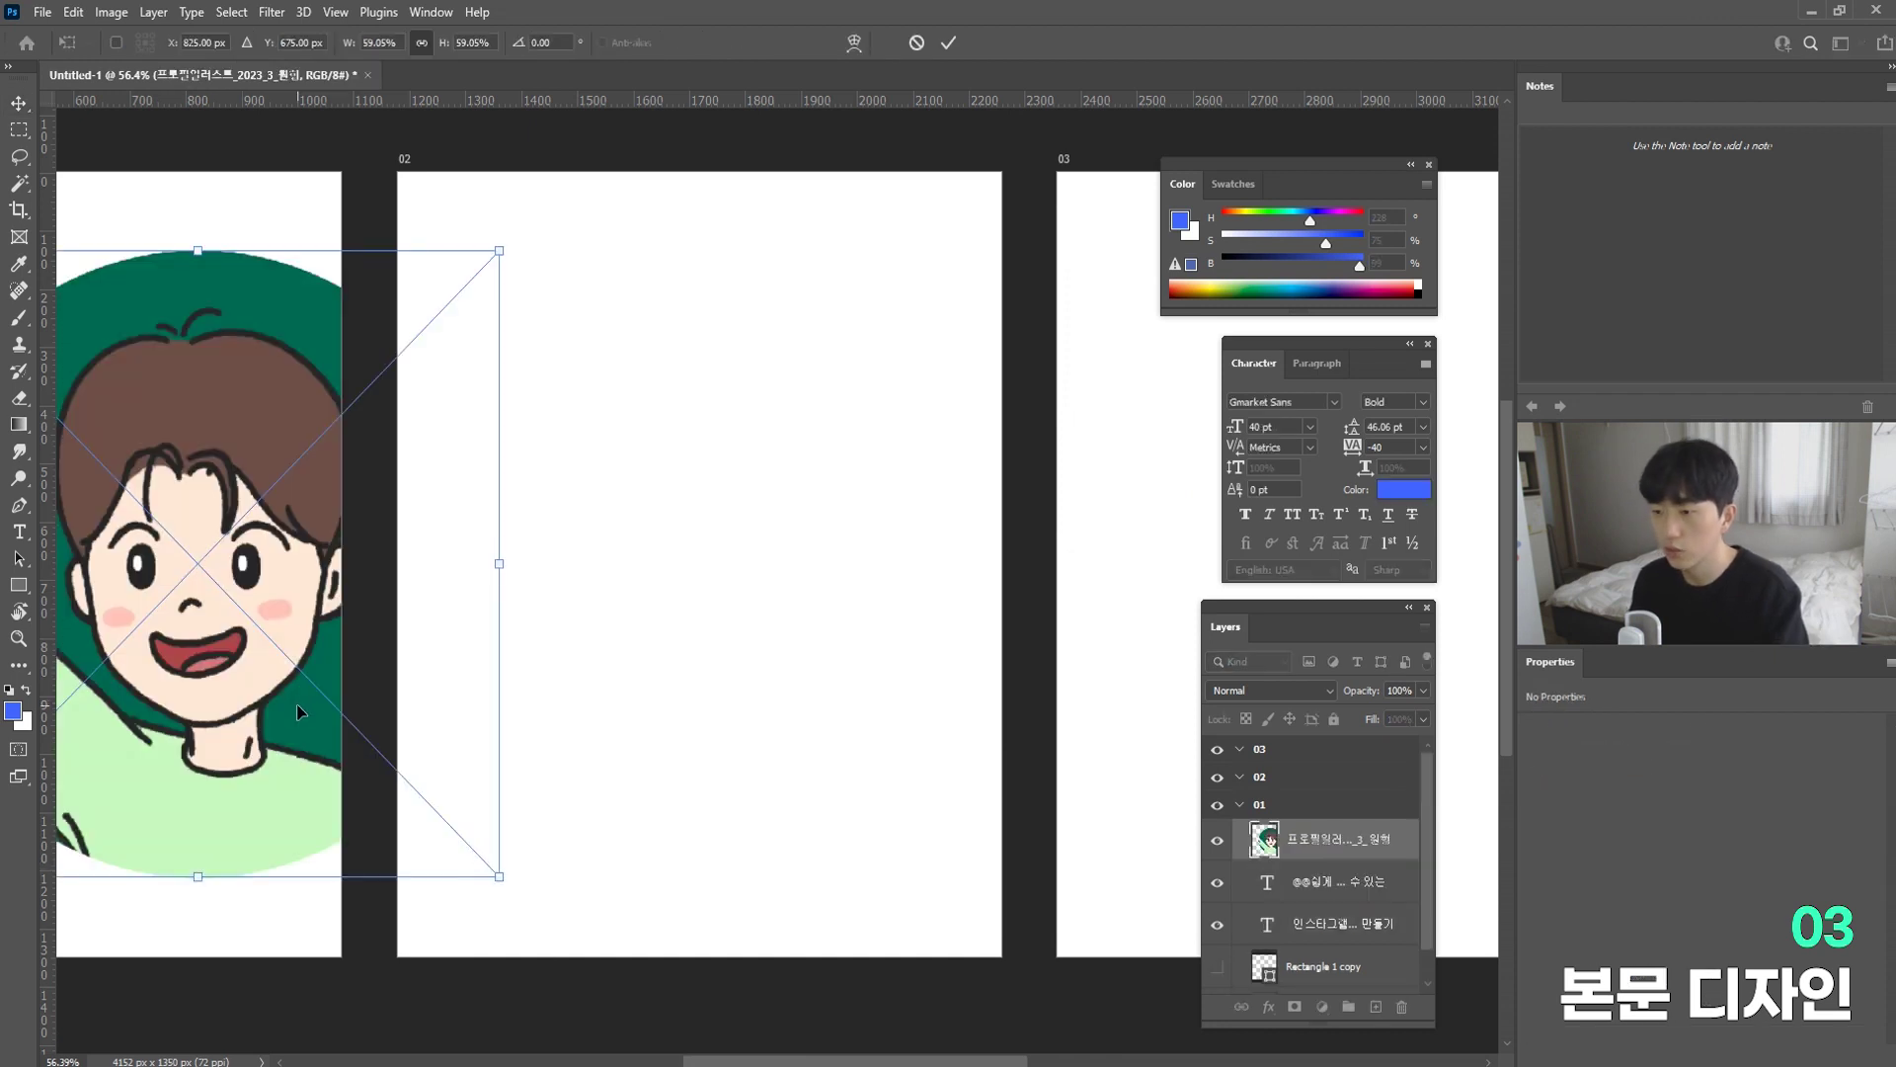
pyautogui.press('Return')
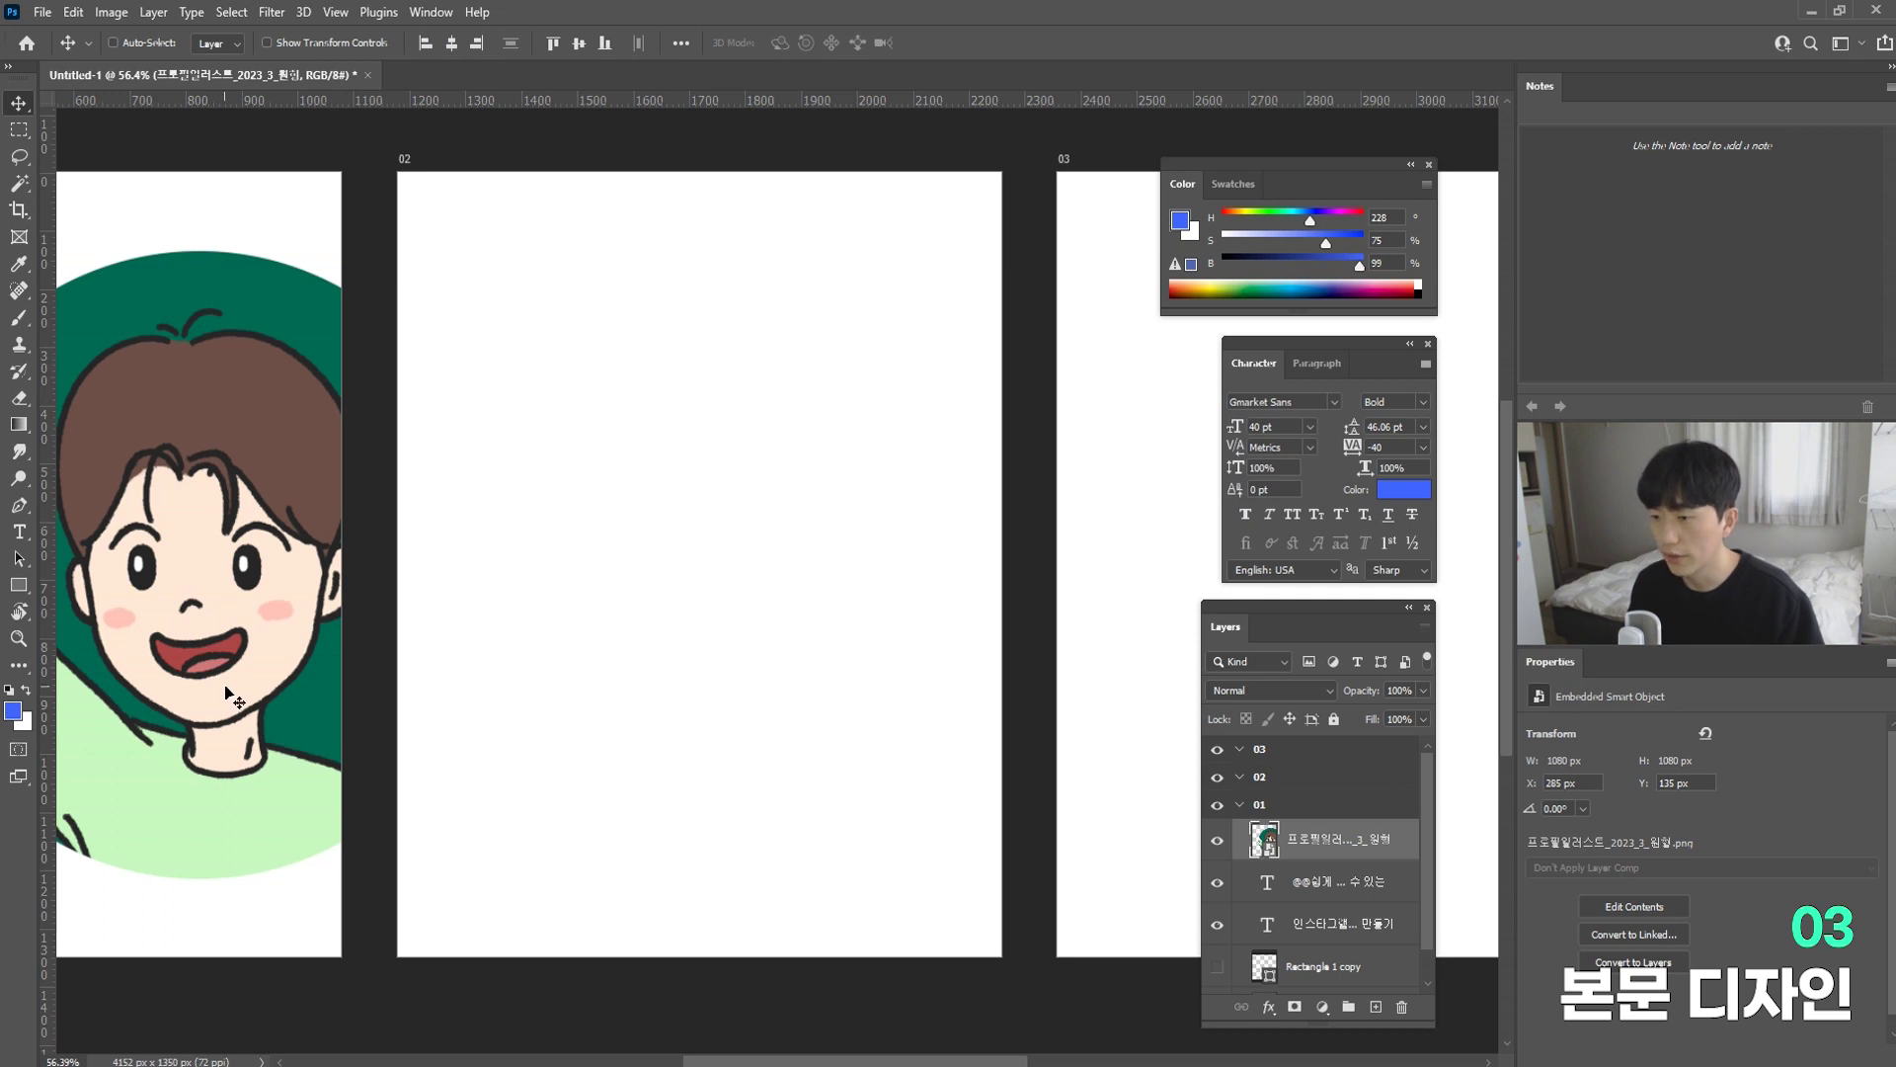
pyautogui.moveTo(166, 676); pyautogui.dragTo(711, 705)
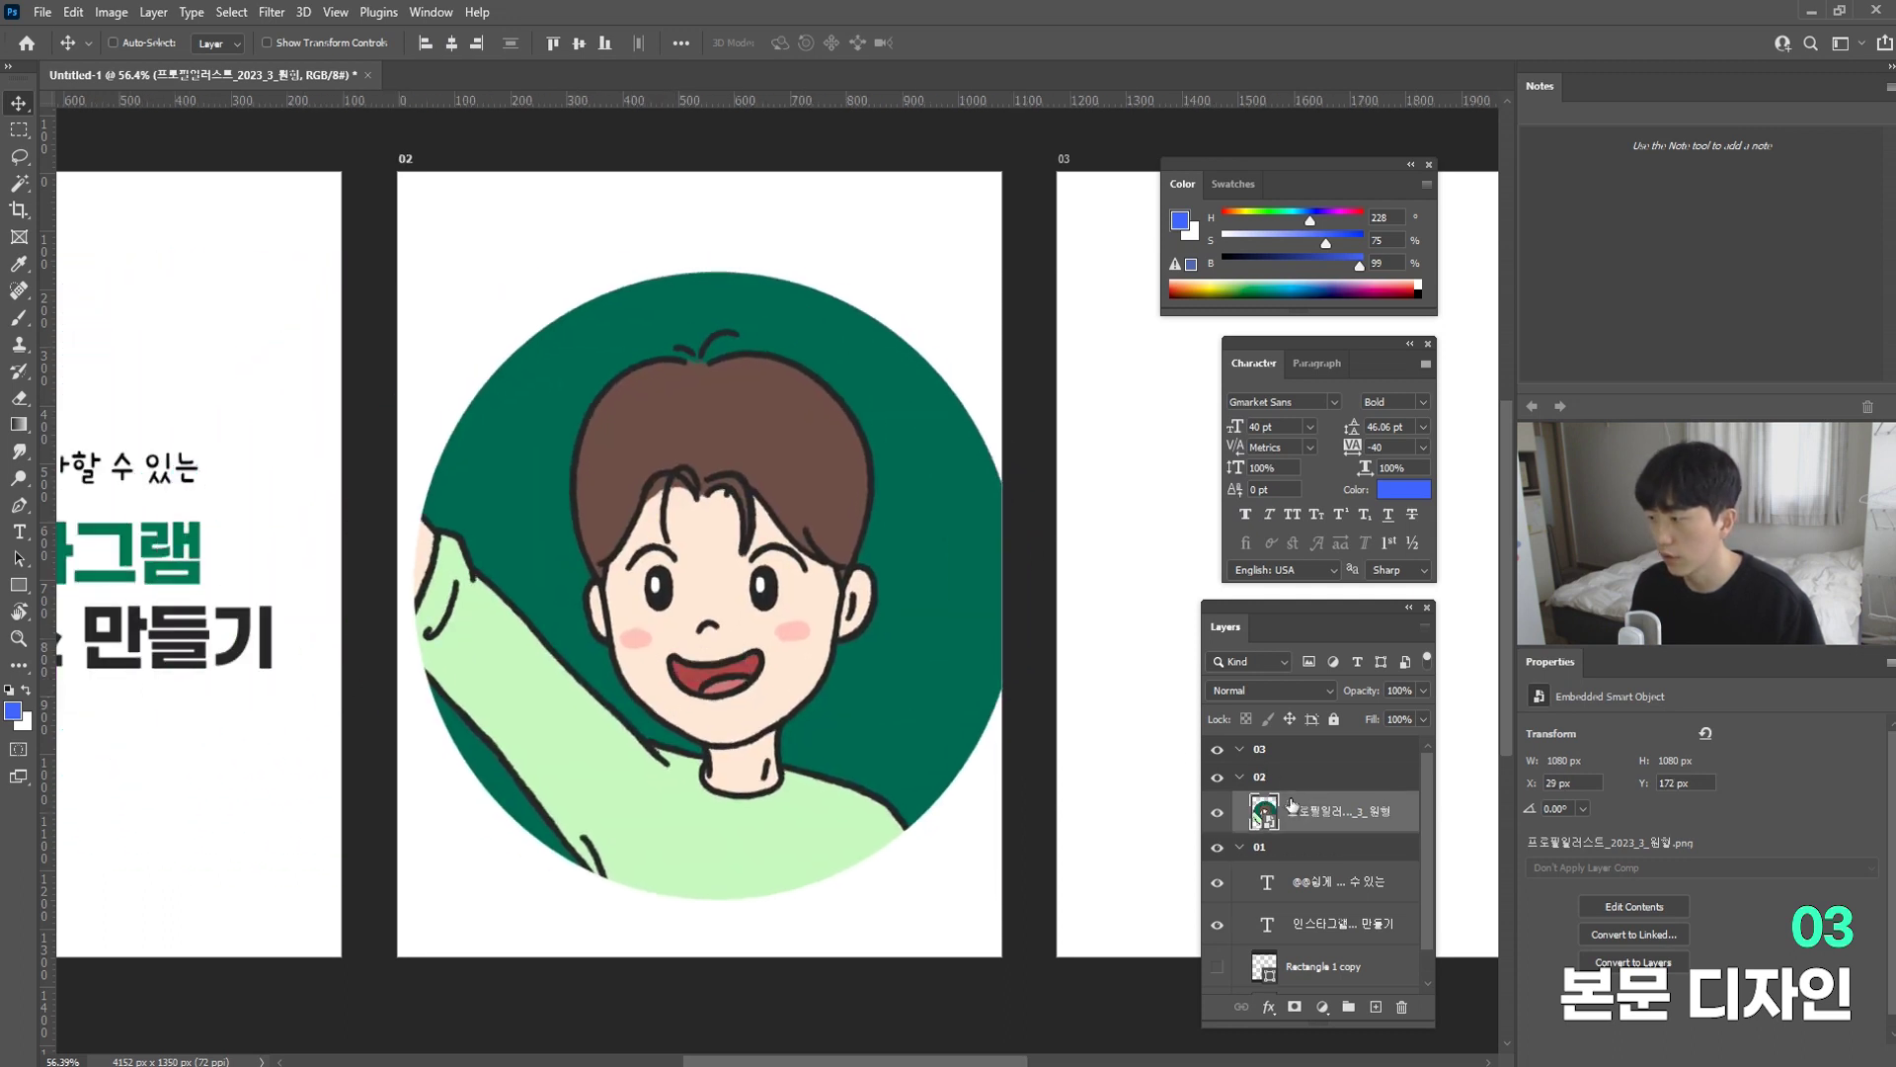
# Step: Shrink the profile illustration to about 98 px wide and position it near the lower-left corner of artboard 02
pyautogui.hotkey('ctrl', 't')
pyautogui.moveTo(1002, 270); pyautogui.dragTo(756, 563)
pyautogui.press('Return')
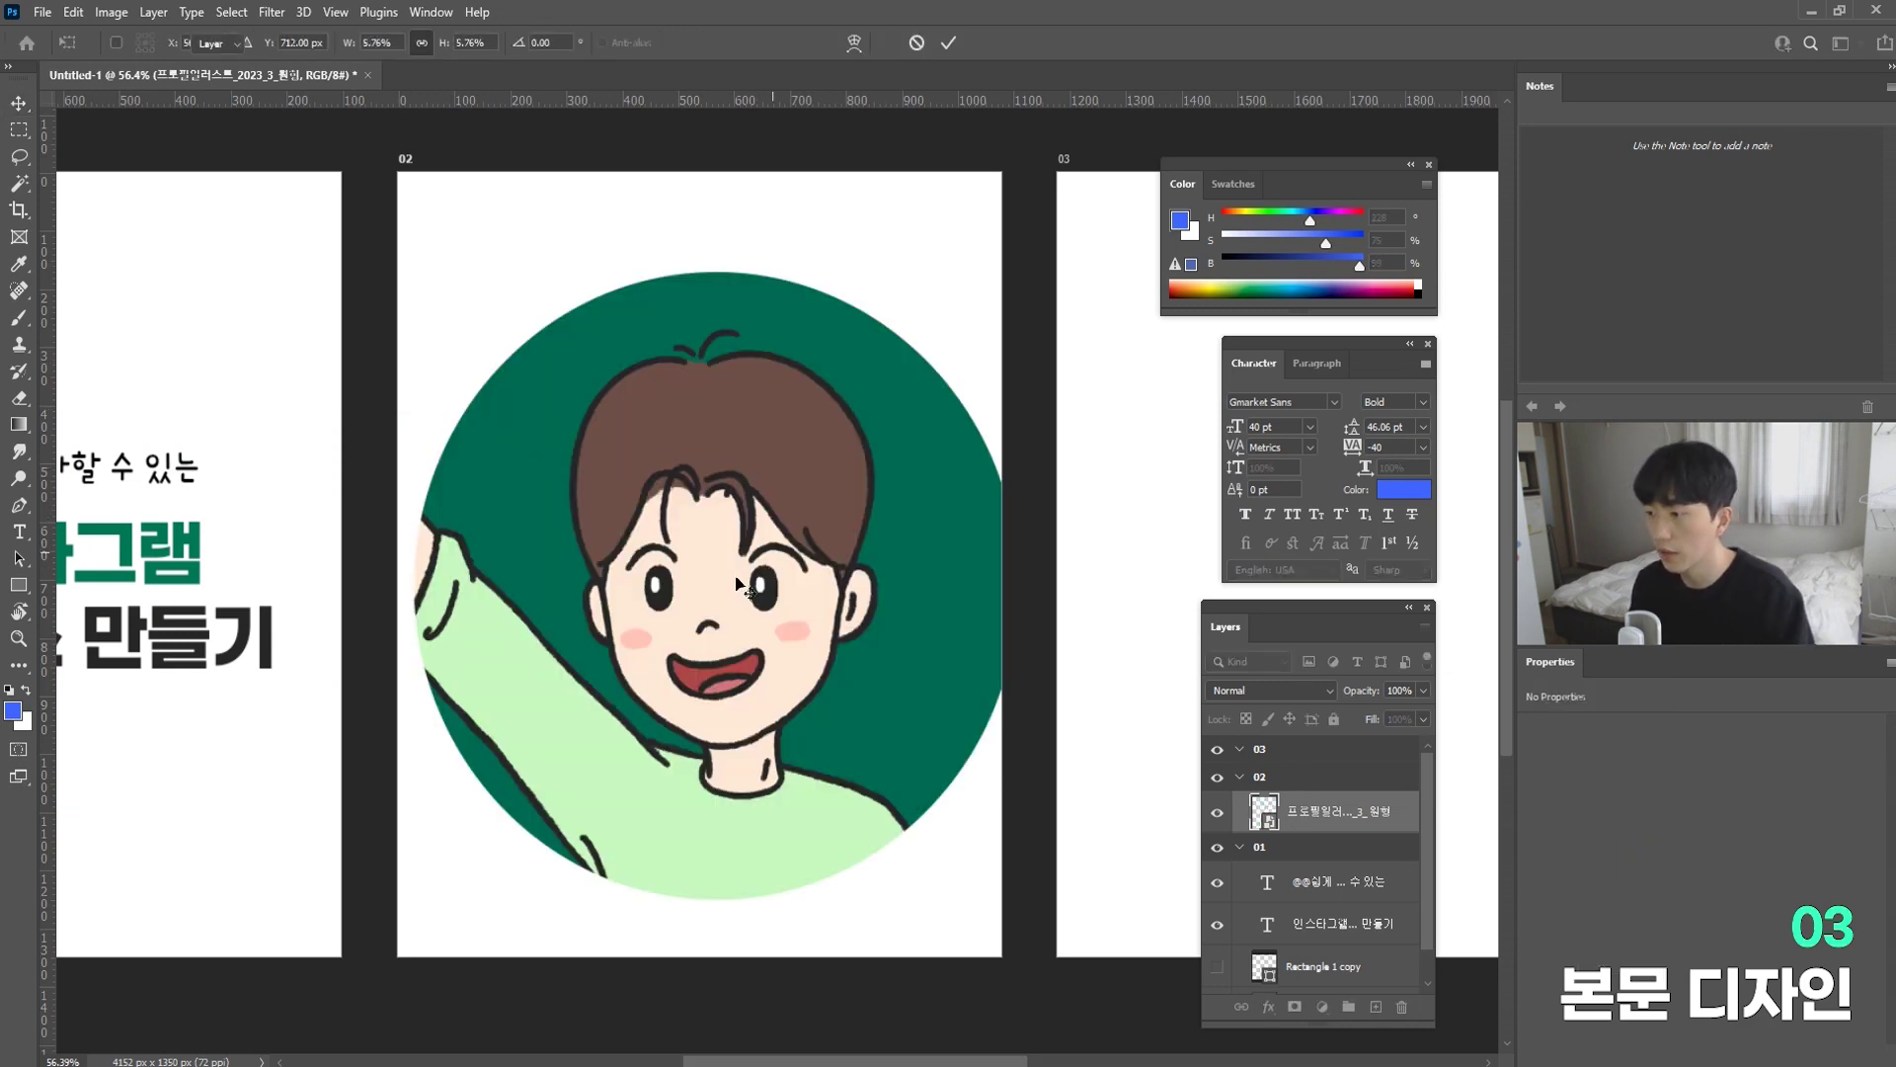
pyautogui.moveTo(713, 590); pyautogui.dragTo(468, 888)
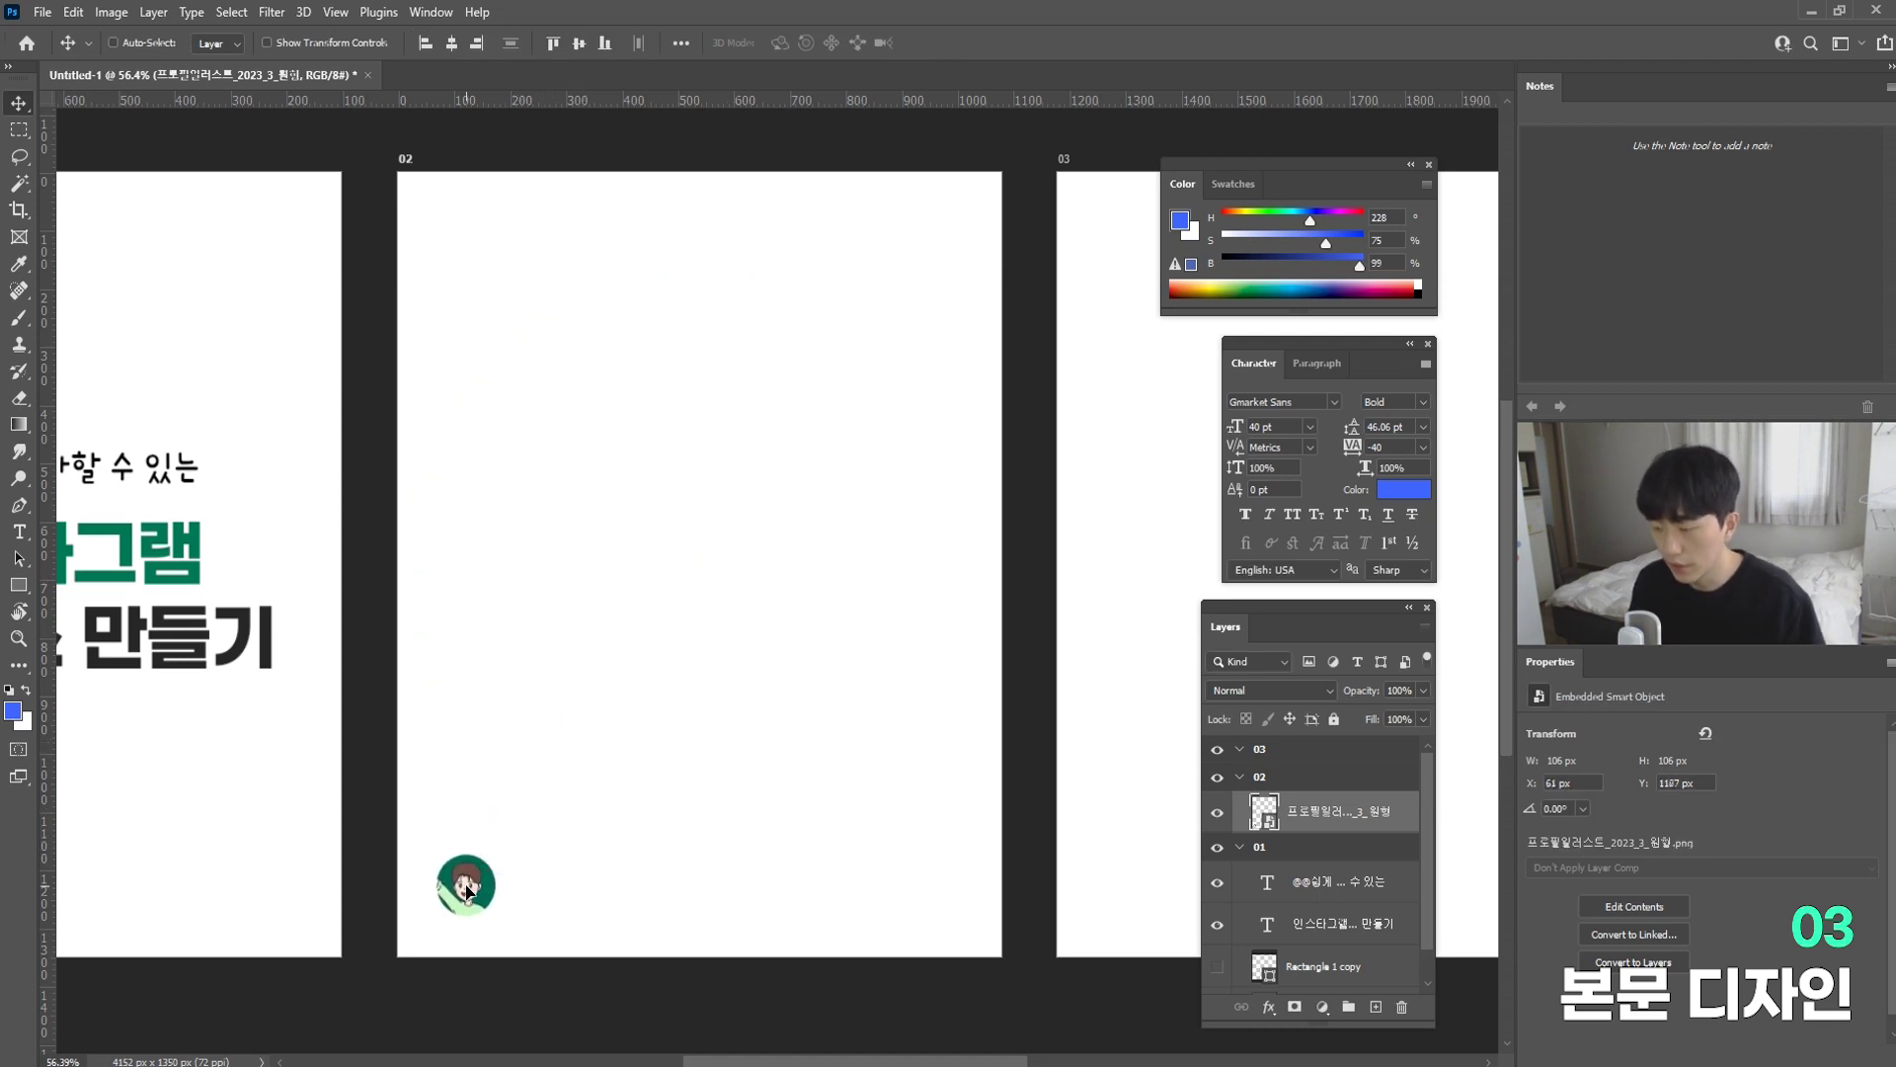
pyautogui.hotkey('ctrl', 't')
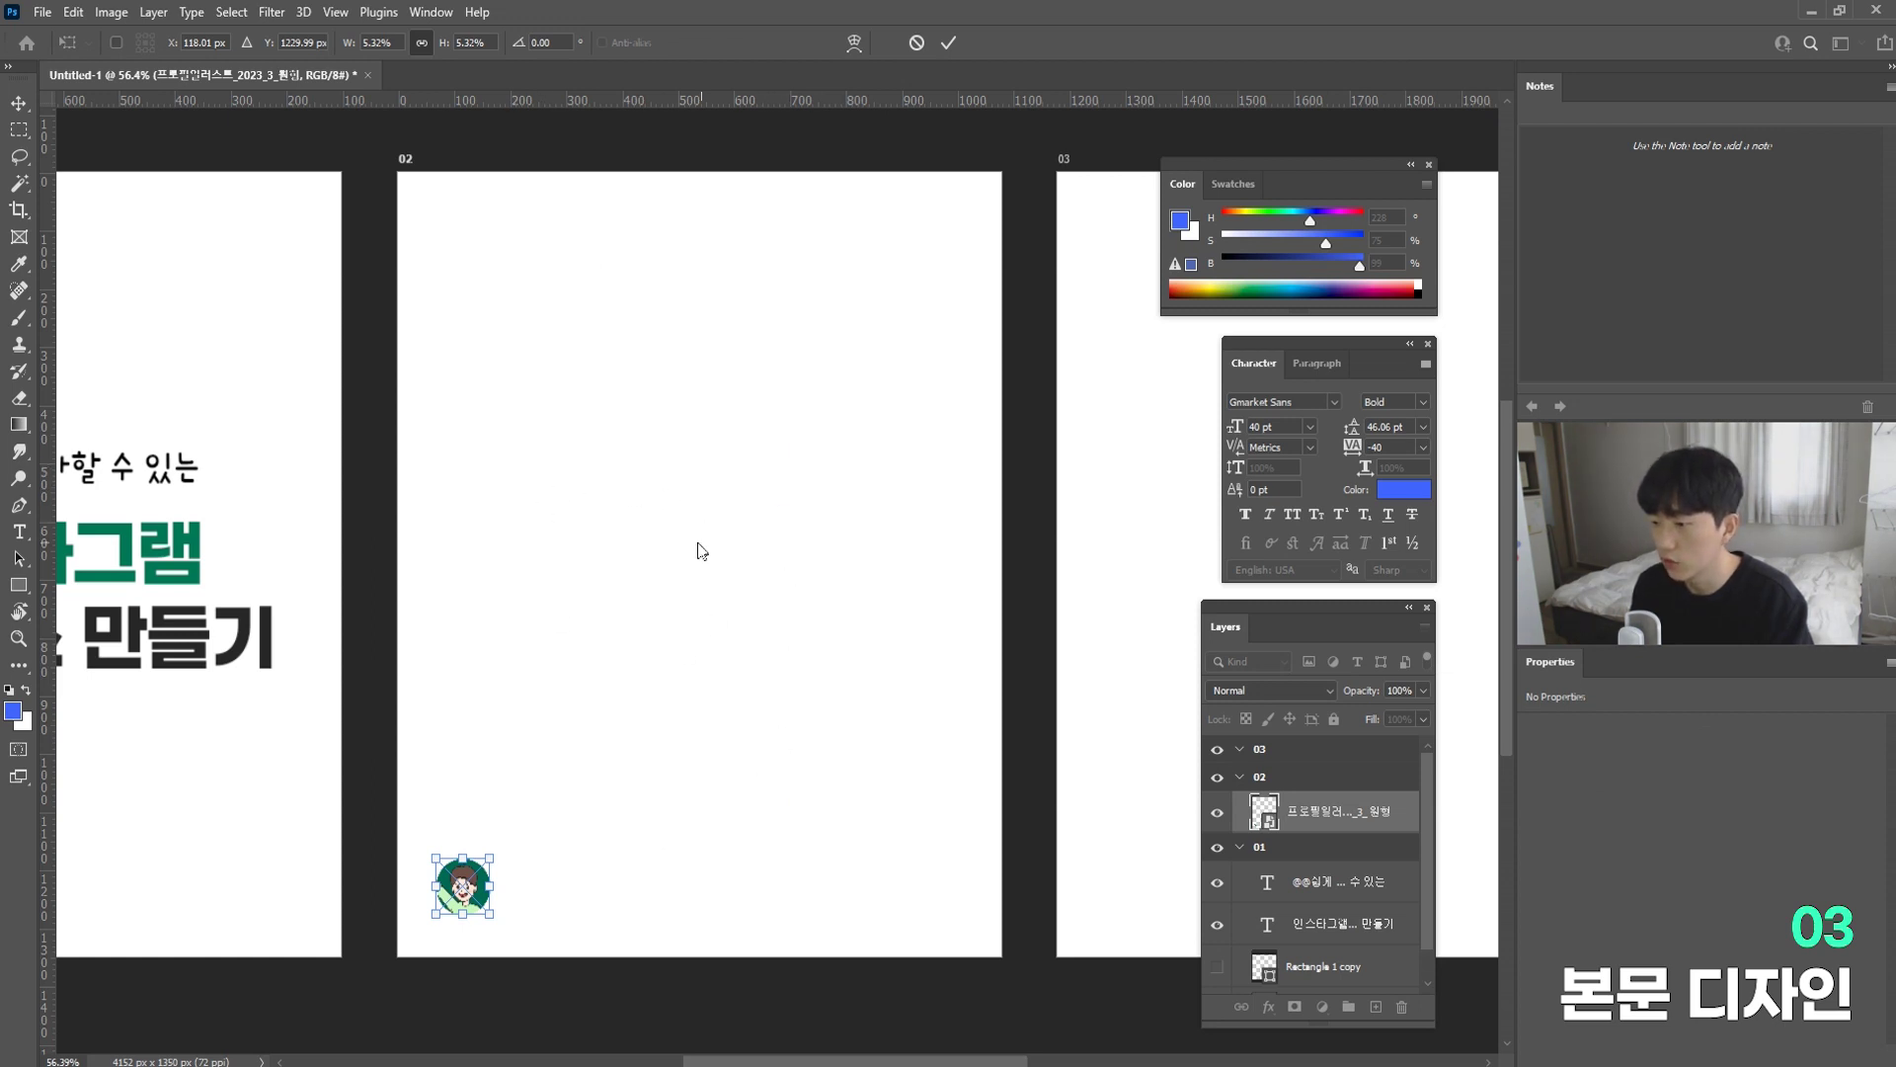
pyautogui.press('Return')
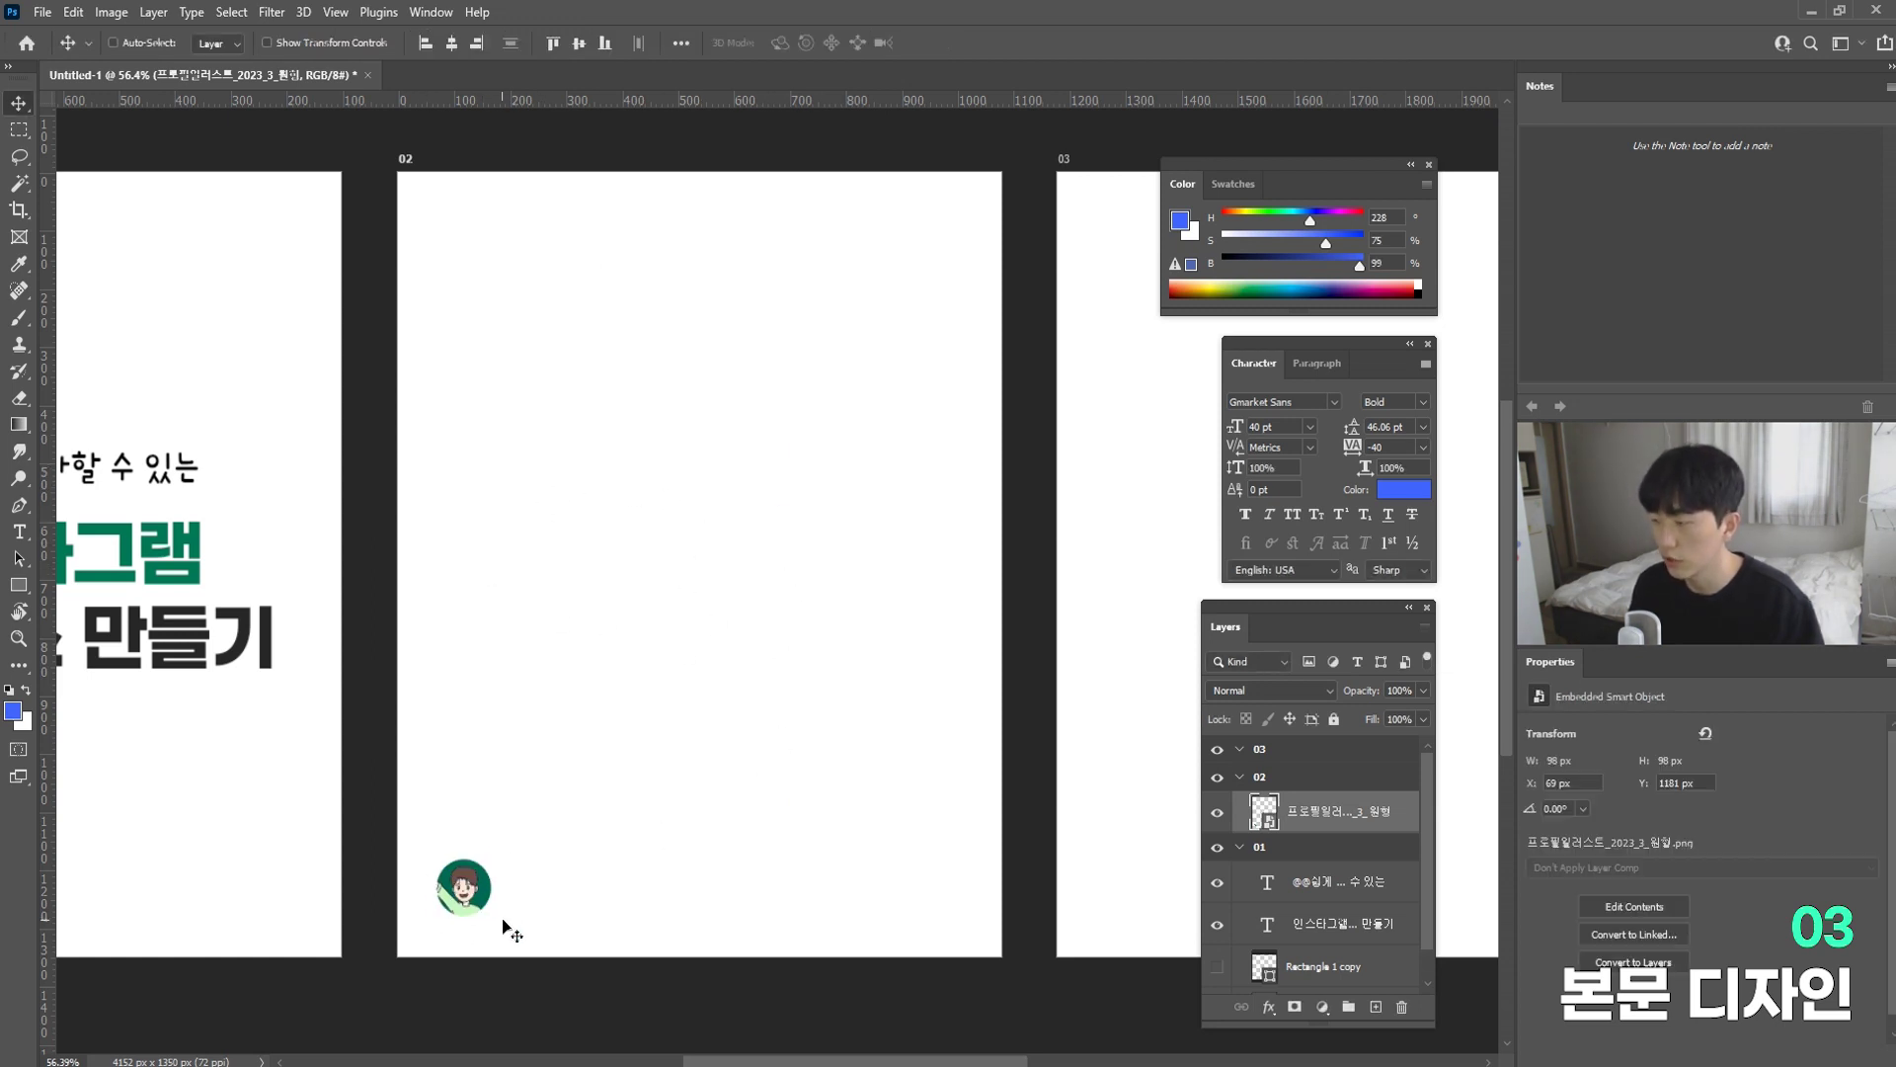
pyautogui.moveTo(464, 895); pyautogui.dragTo(472, 900)
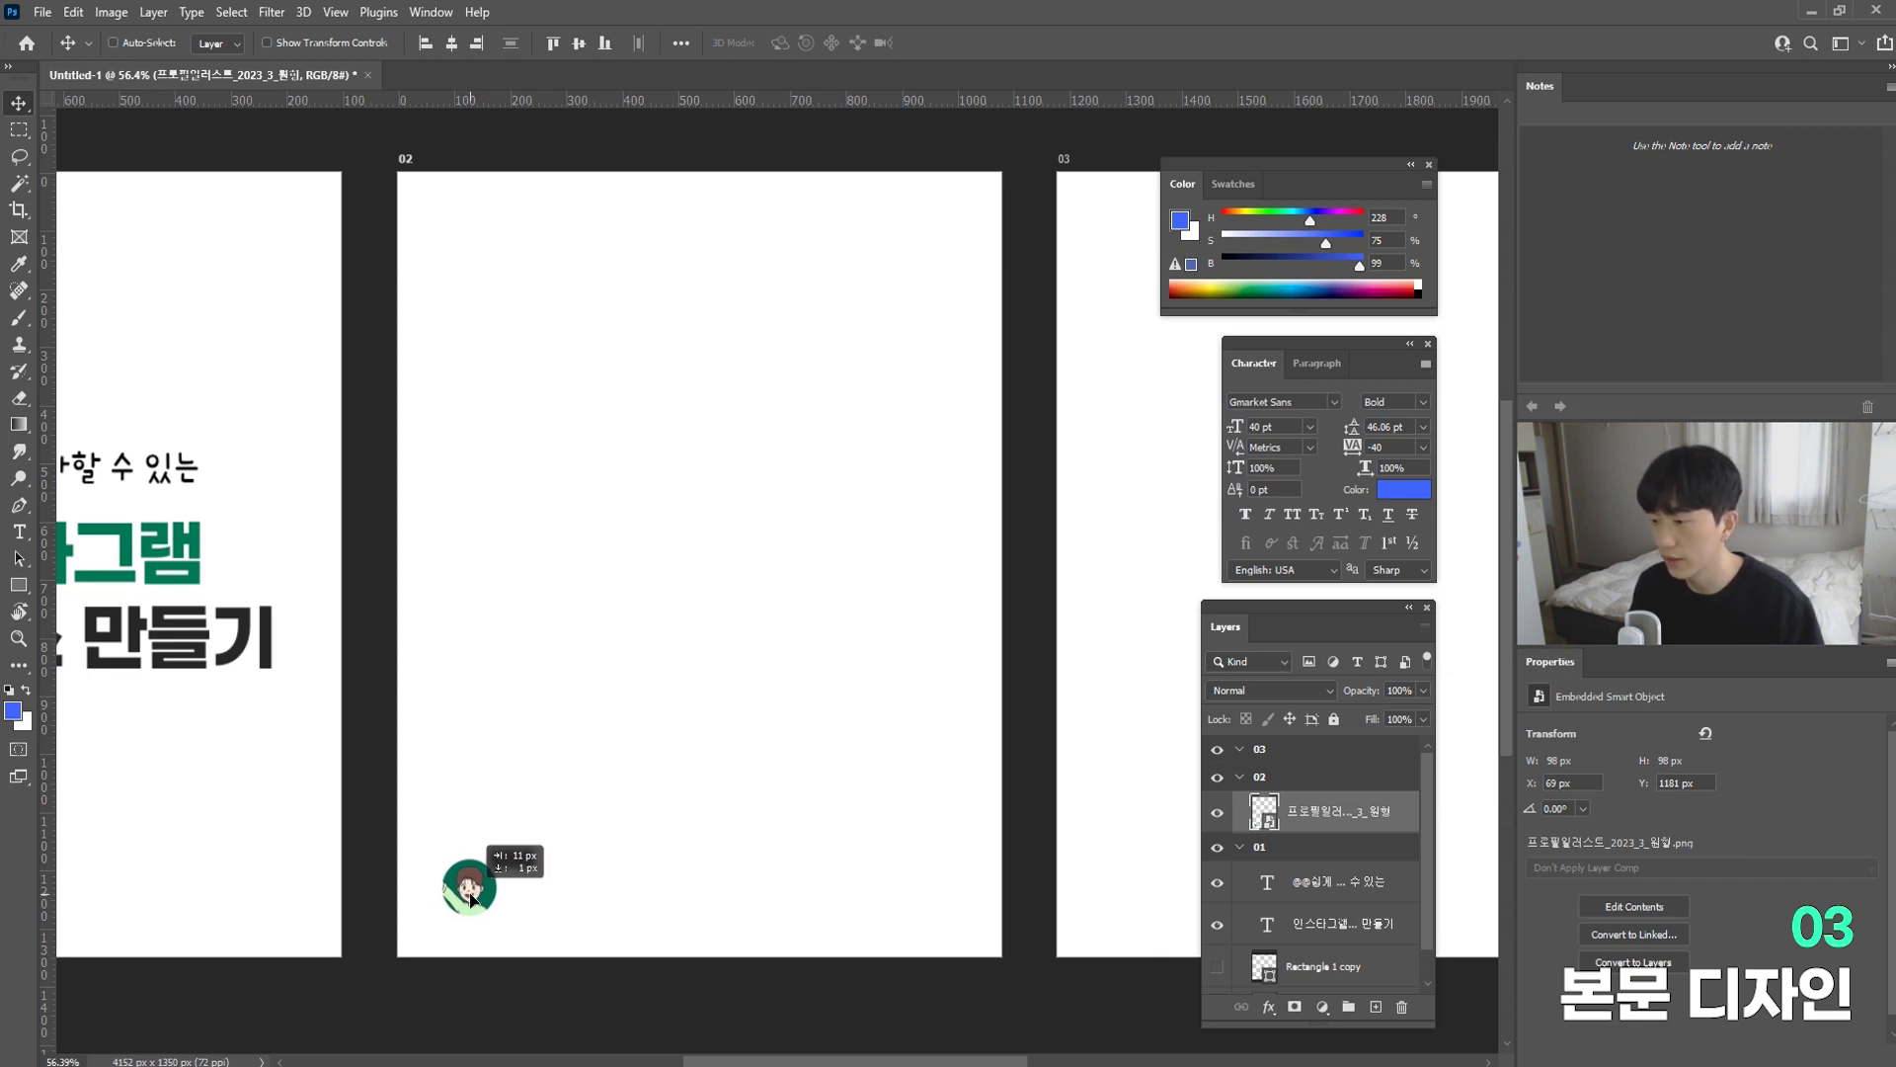
pyautogui.moveTo(472, 899); pyautogui.dragTo(473, 899)
# Step: Add the text "히스의 작업실" in Gmarket Sans Bold 40 pt and place it just right of the profile picture
pyautogui.click(18, 532)
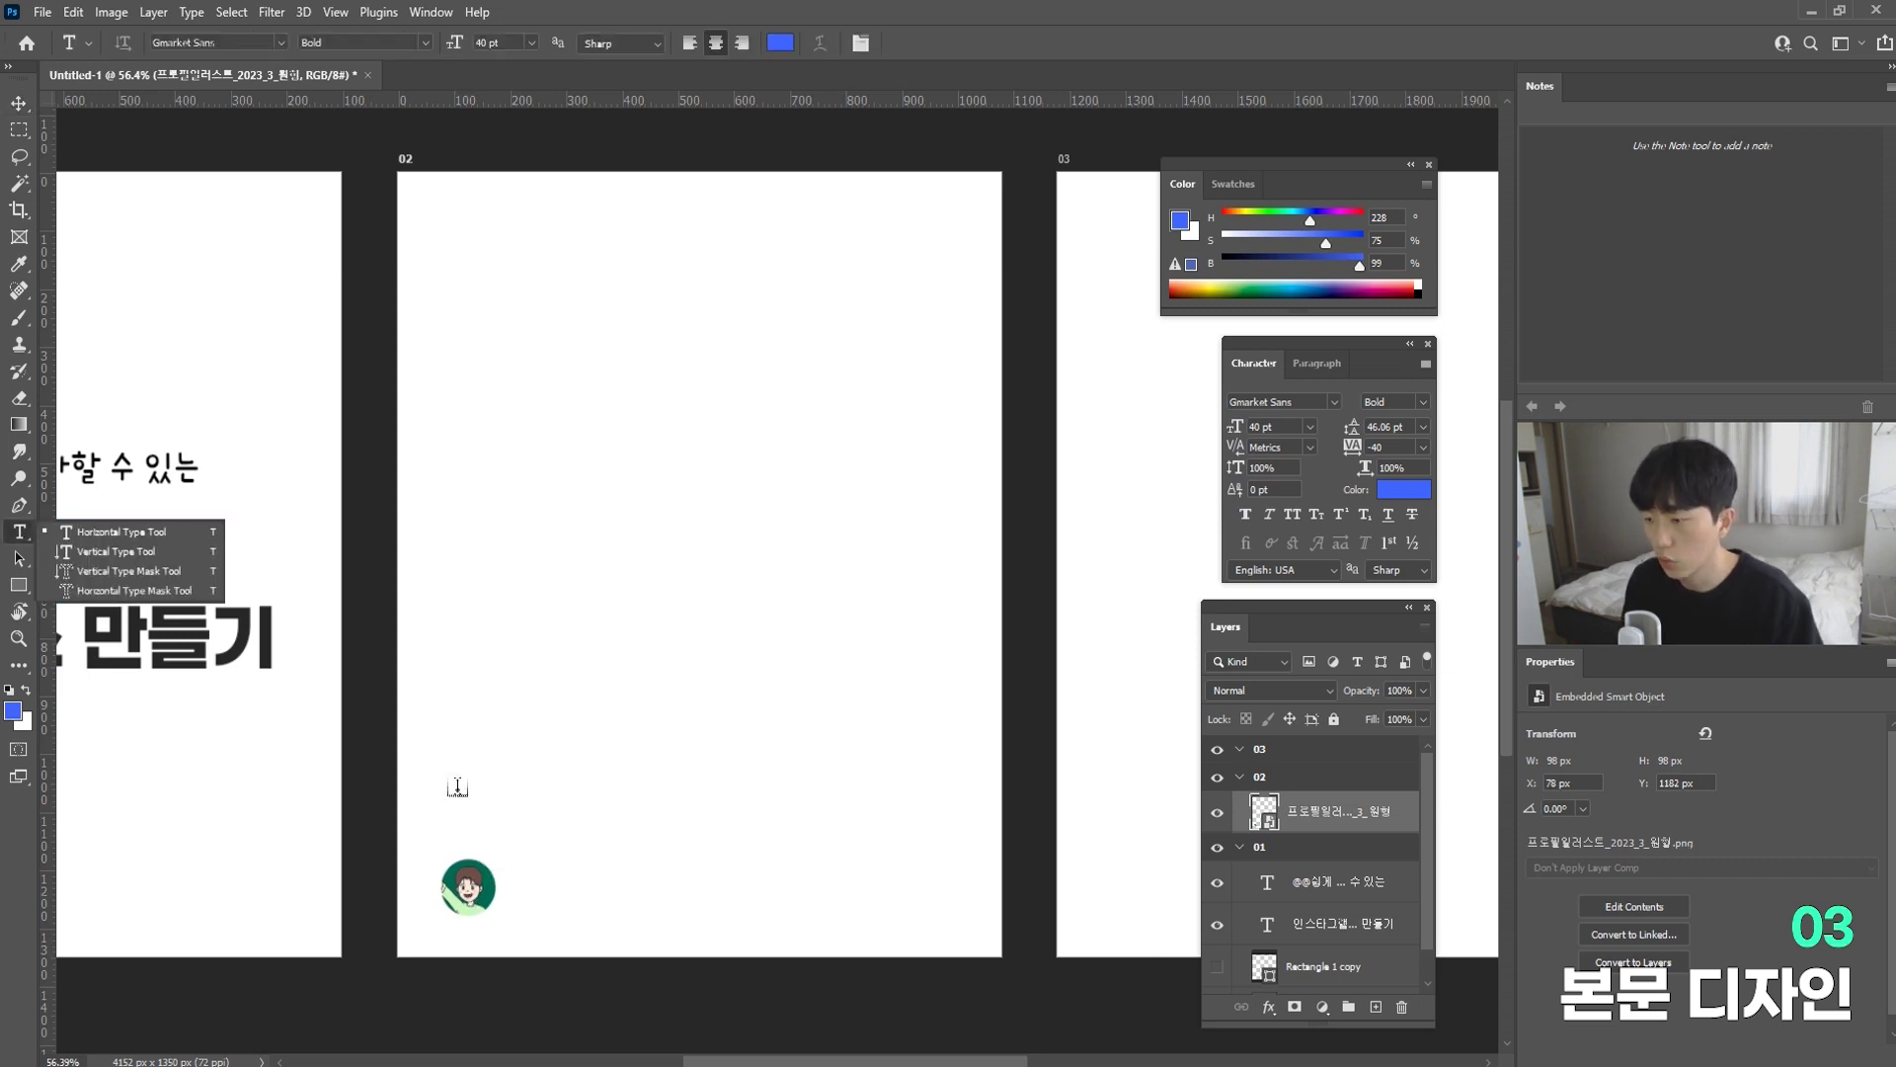
pyautogui.click(501, 874)
pyautogui.write('히스의 작이')
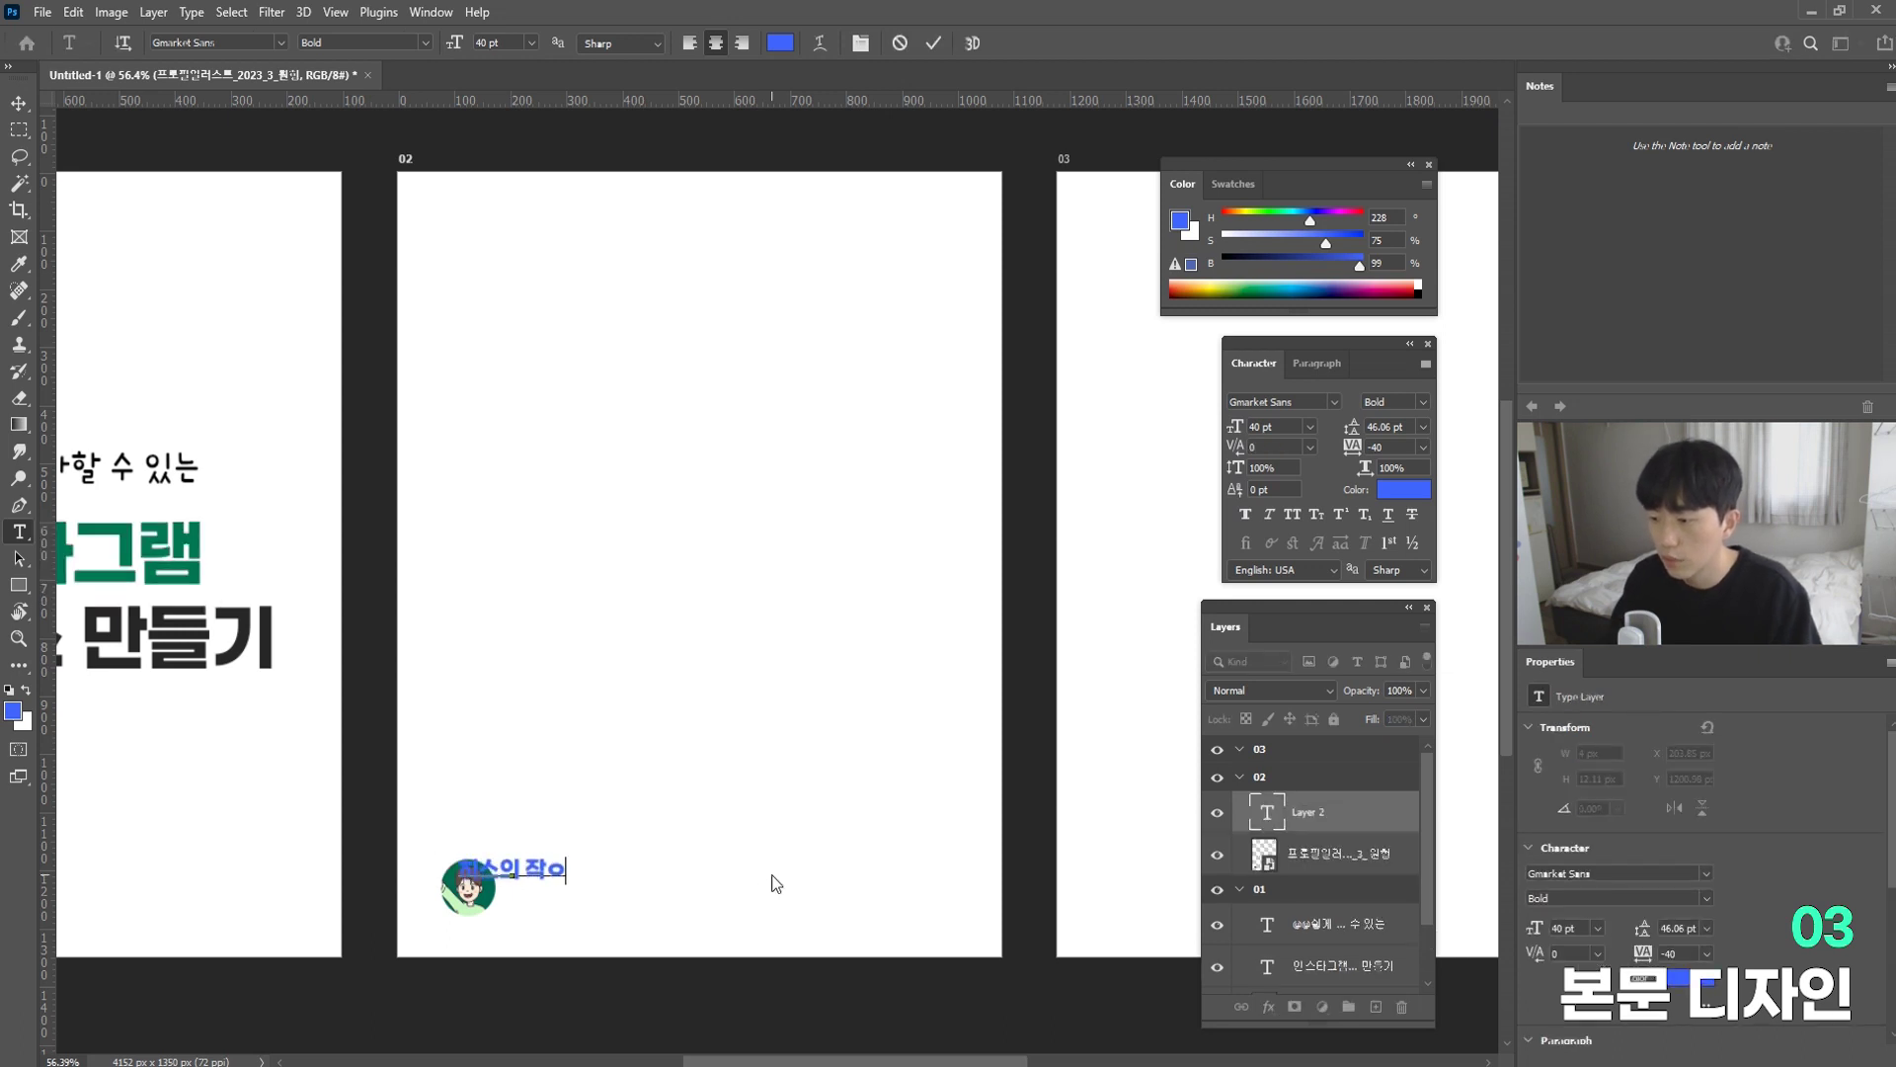
pyautogui.press('BackSpace')
pyautogui.write('업실')
pyautogui.press('ctrl')
pyautogui.hotkey('ctrl', 'Return')
pyautogui.moveTo(548, 871); pyautogui.dragTo(597, 878)
pyautogui.press('ctrl')
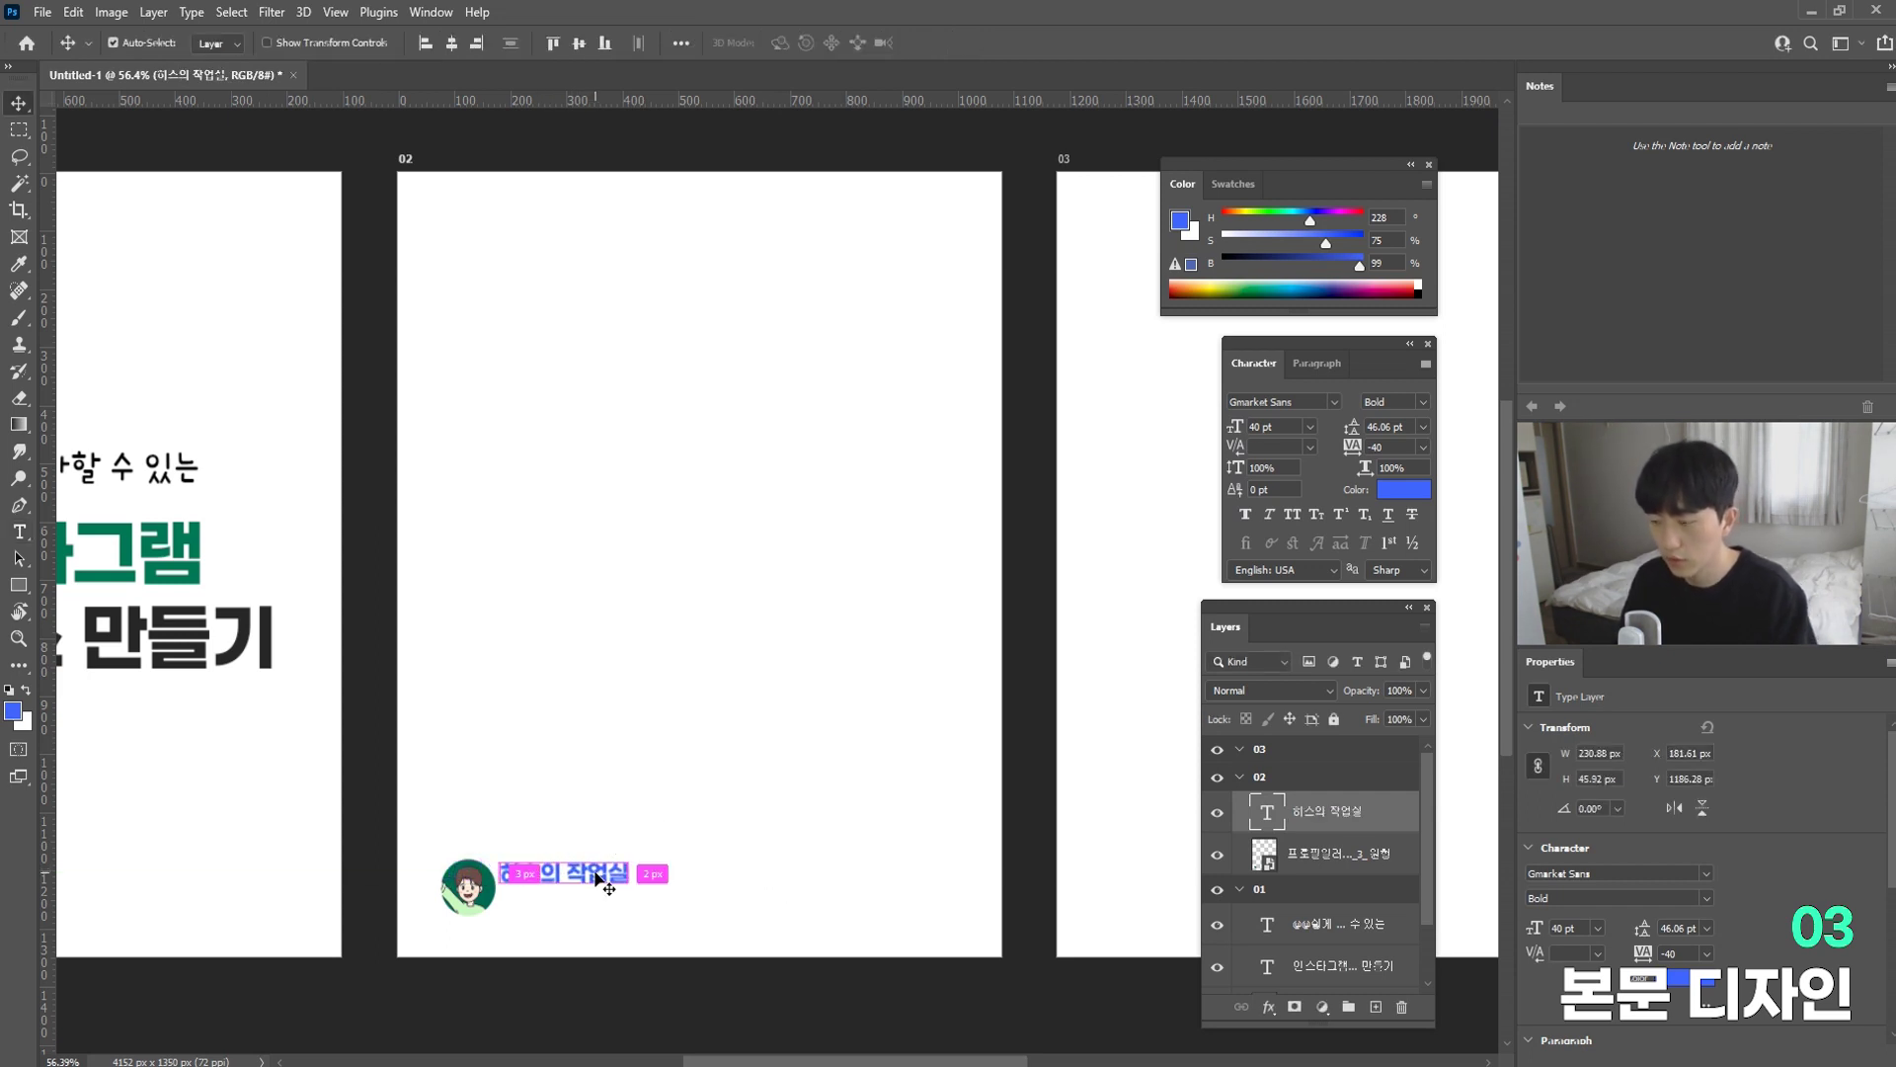
# Step: Scale the studio name text down proportionally to about 31 pt beside the profile picture
pyautogui.hotkey('ctrl', 't')
pyautogui.moveTo(628, 860); pyautogui.dragTo(599, 868)
pyautogui.press('Return')
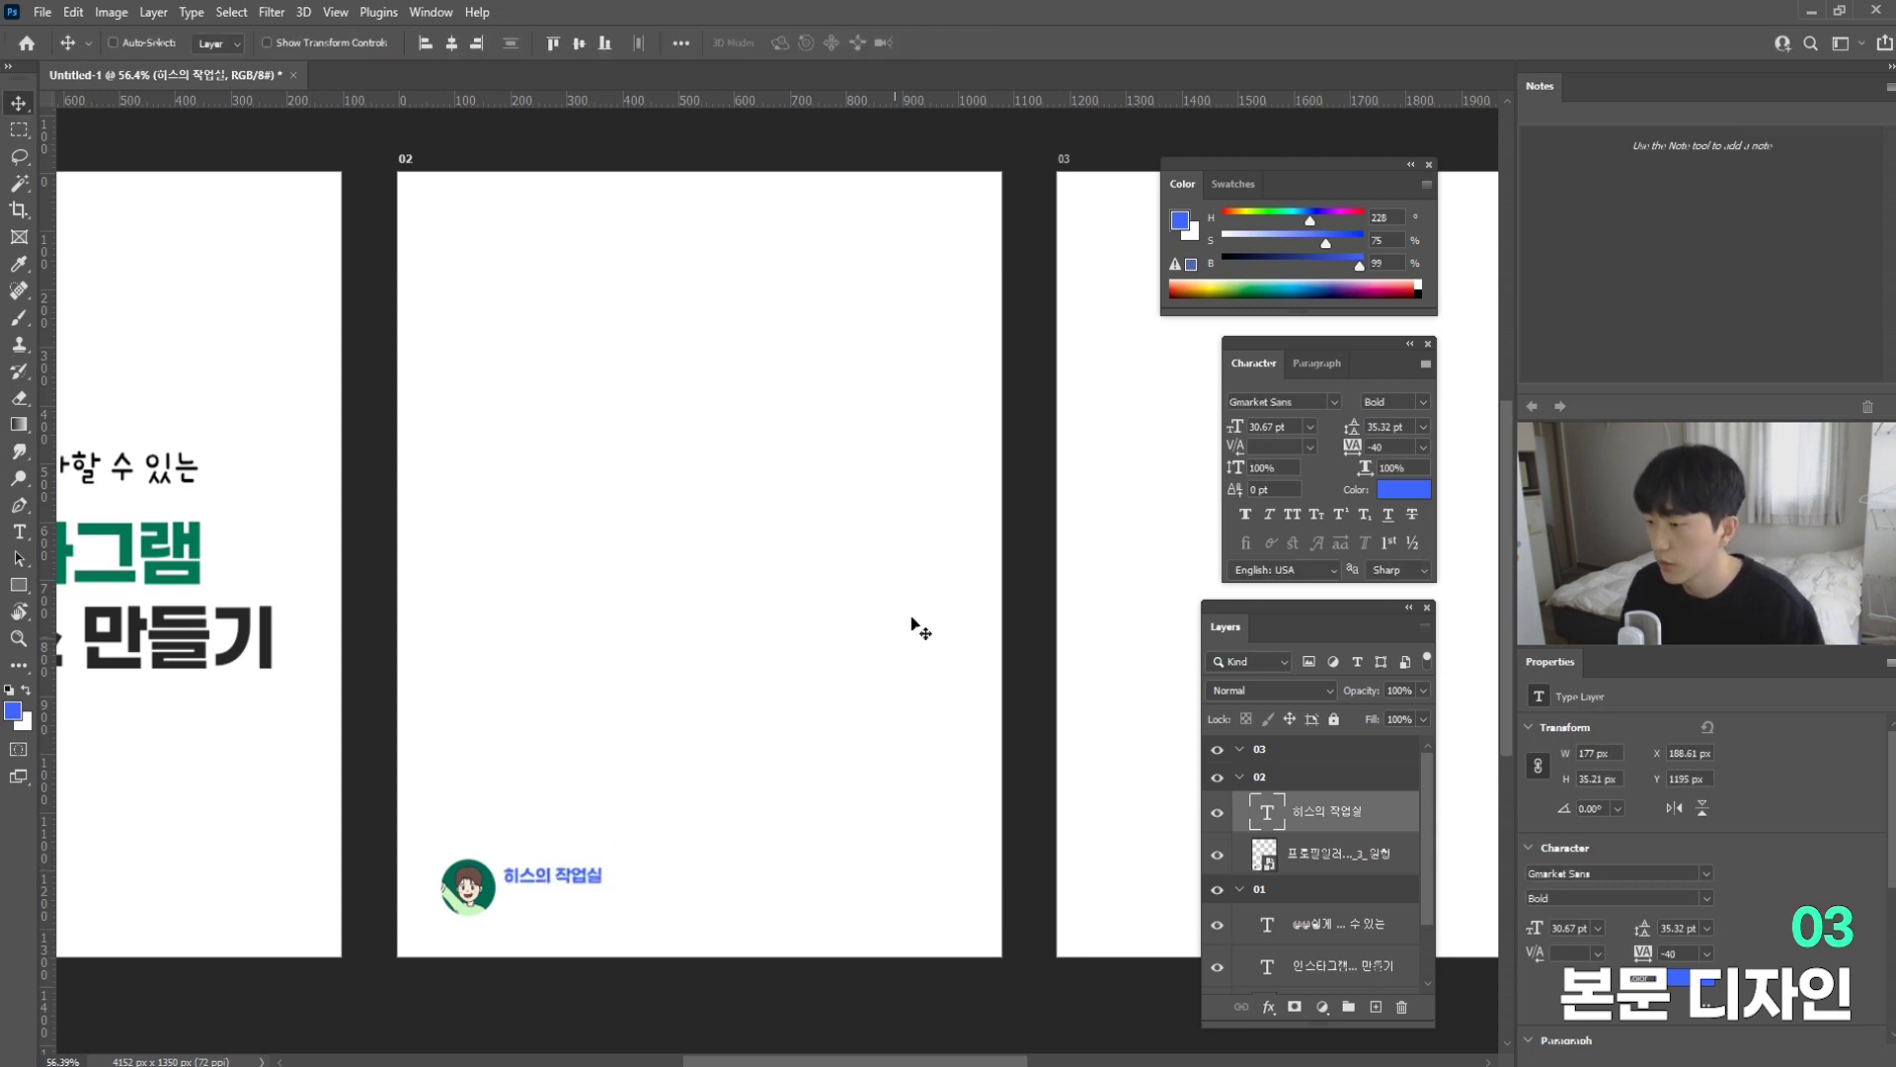
# Step: Set the studio name's text colour to 262626 and its font weight to Medium
pyautogui.click(1385, 498)
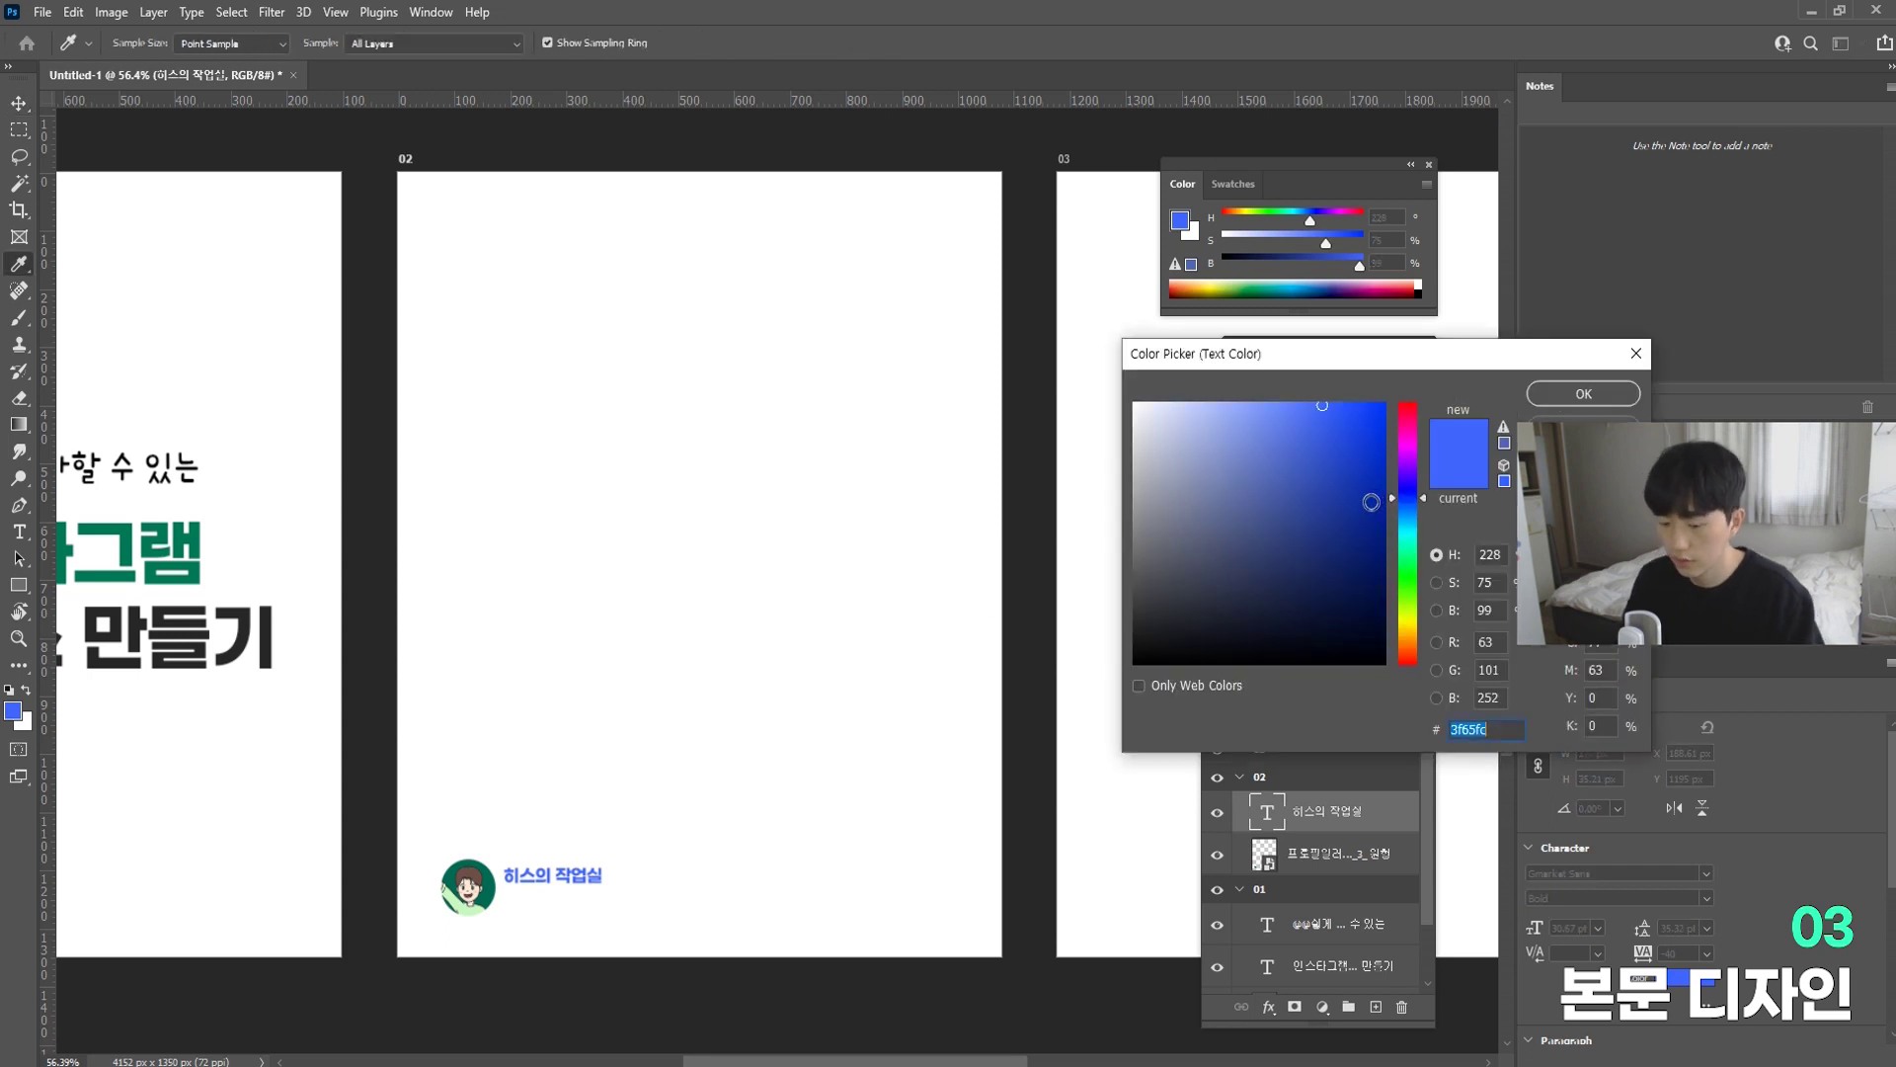
pyautogui.write('262626')
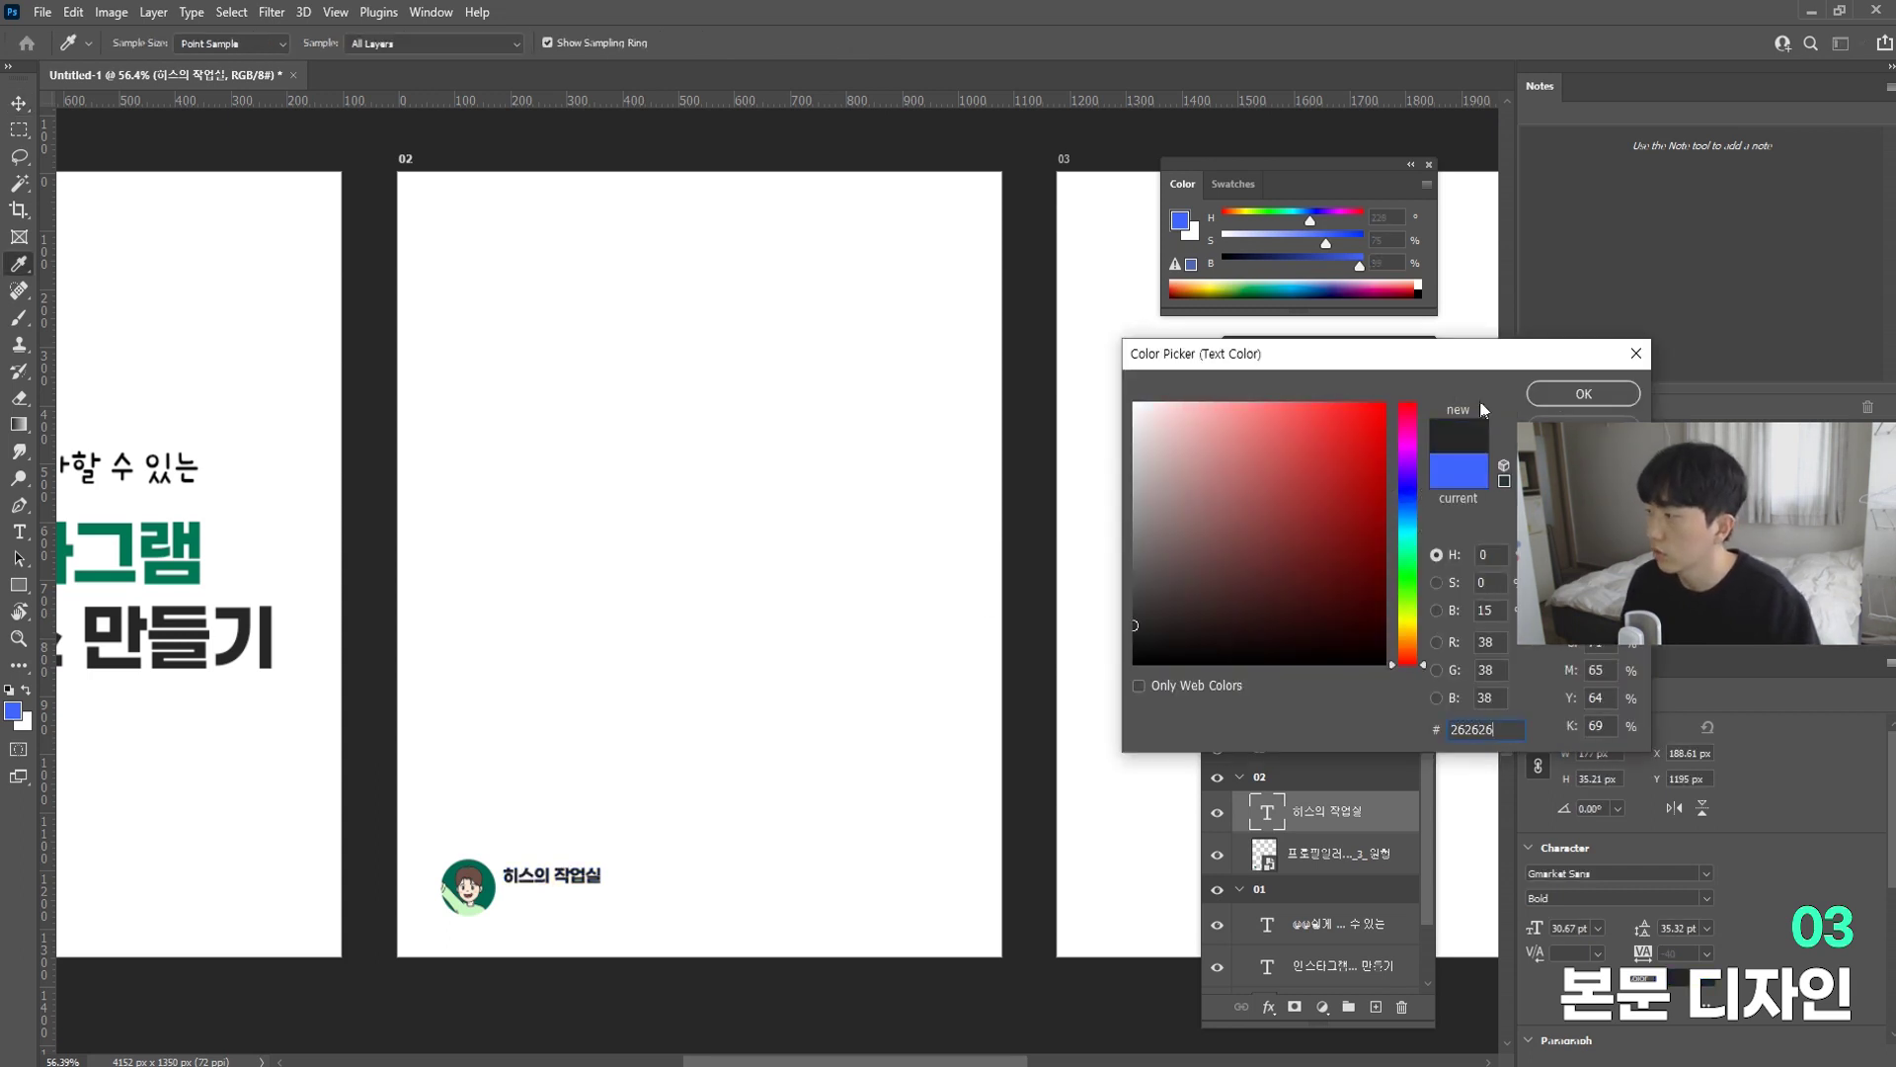
pyautogui.click(1543, 395)
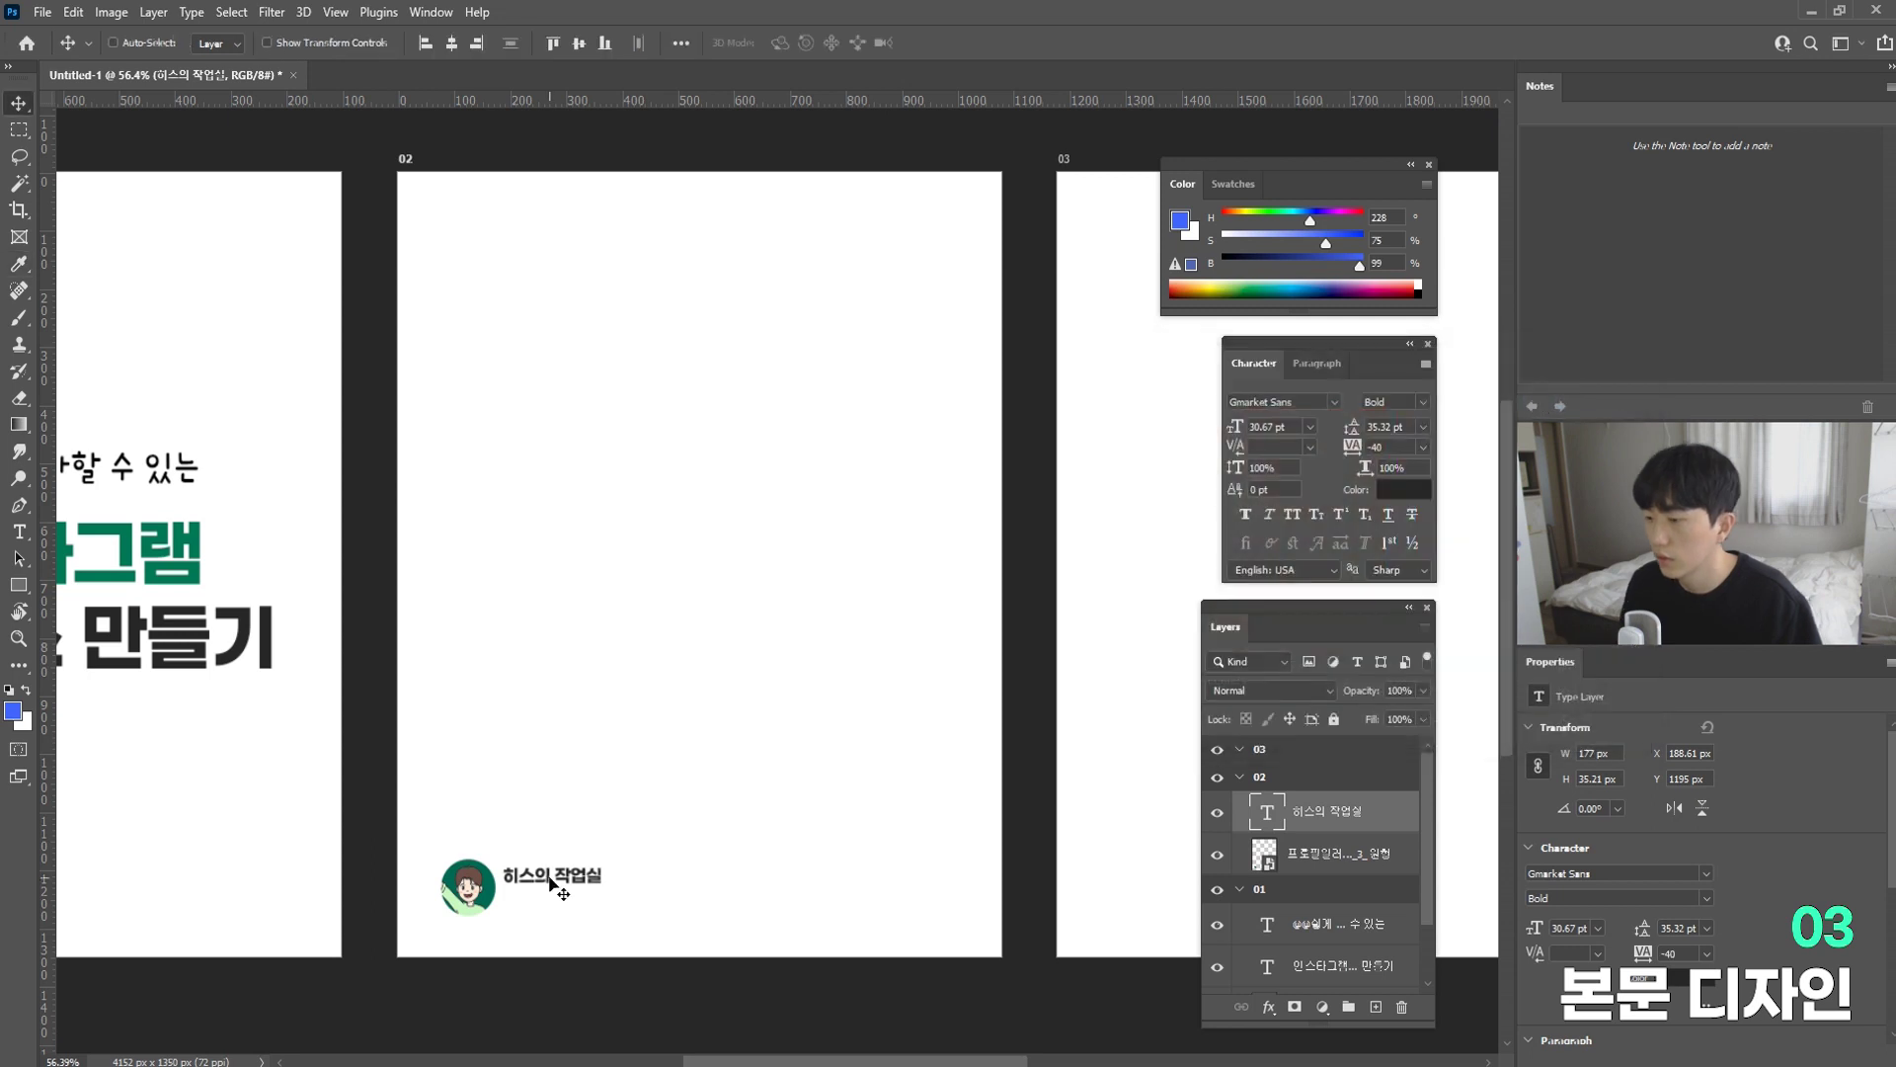
pyautogui.click(1423, 400)
pyautogui.click(1408, 436)
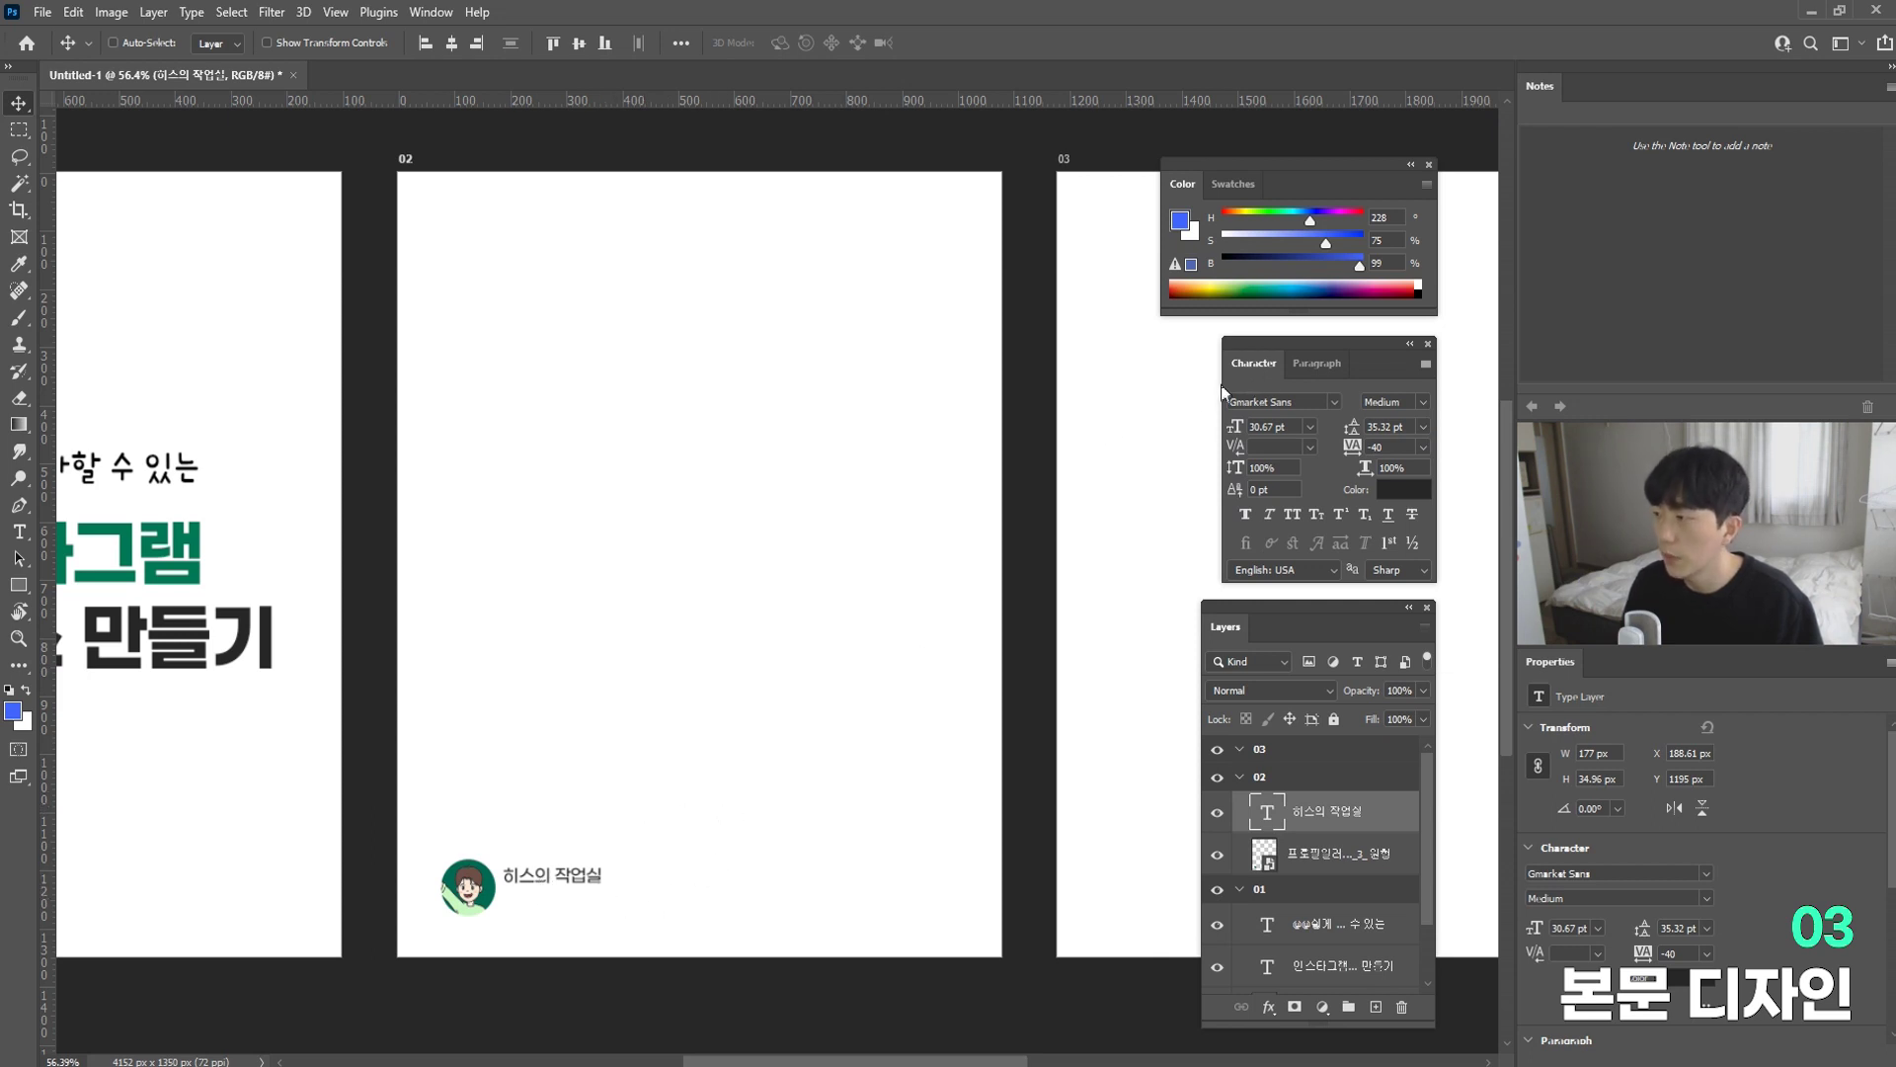
# Step: Left-align the studio name's paragraph and move the text back beside the profile picture
pyautogui.click(1313, 365)
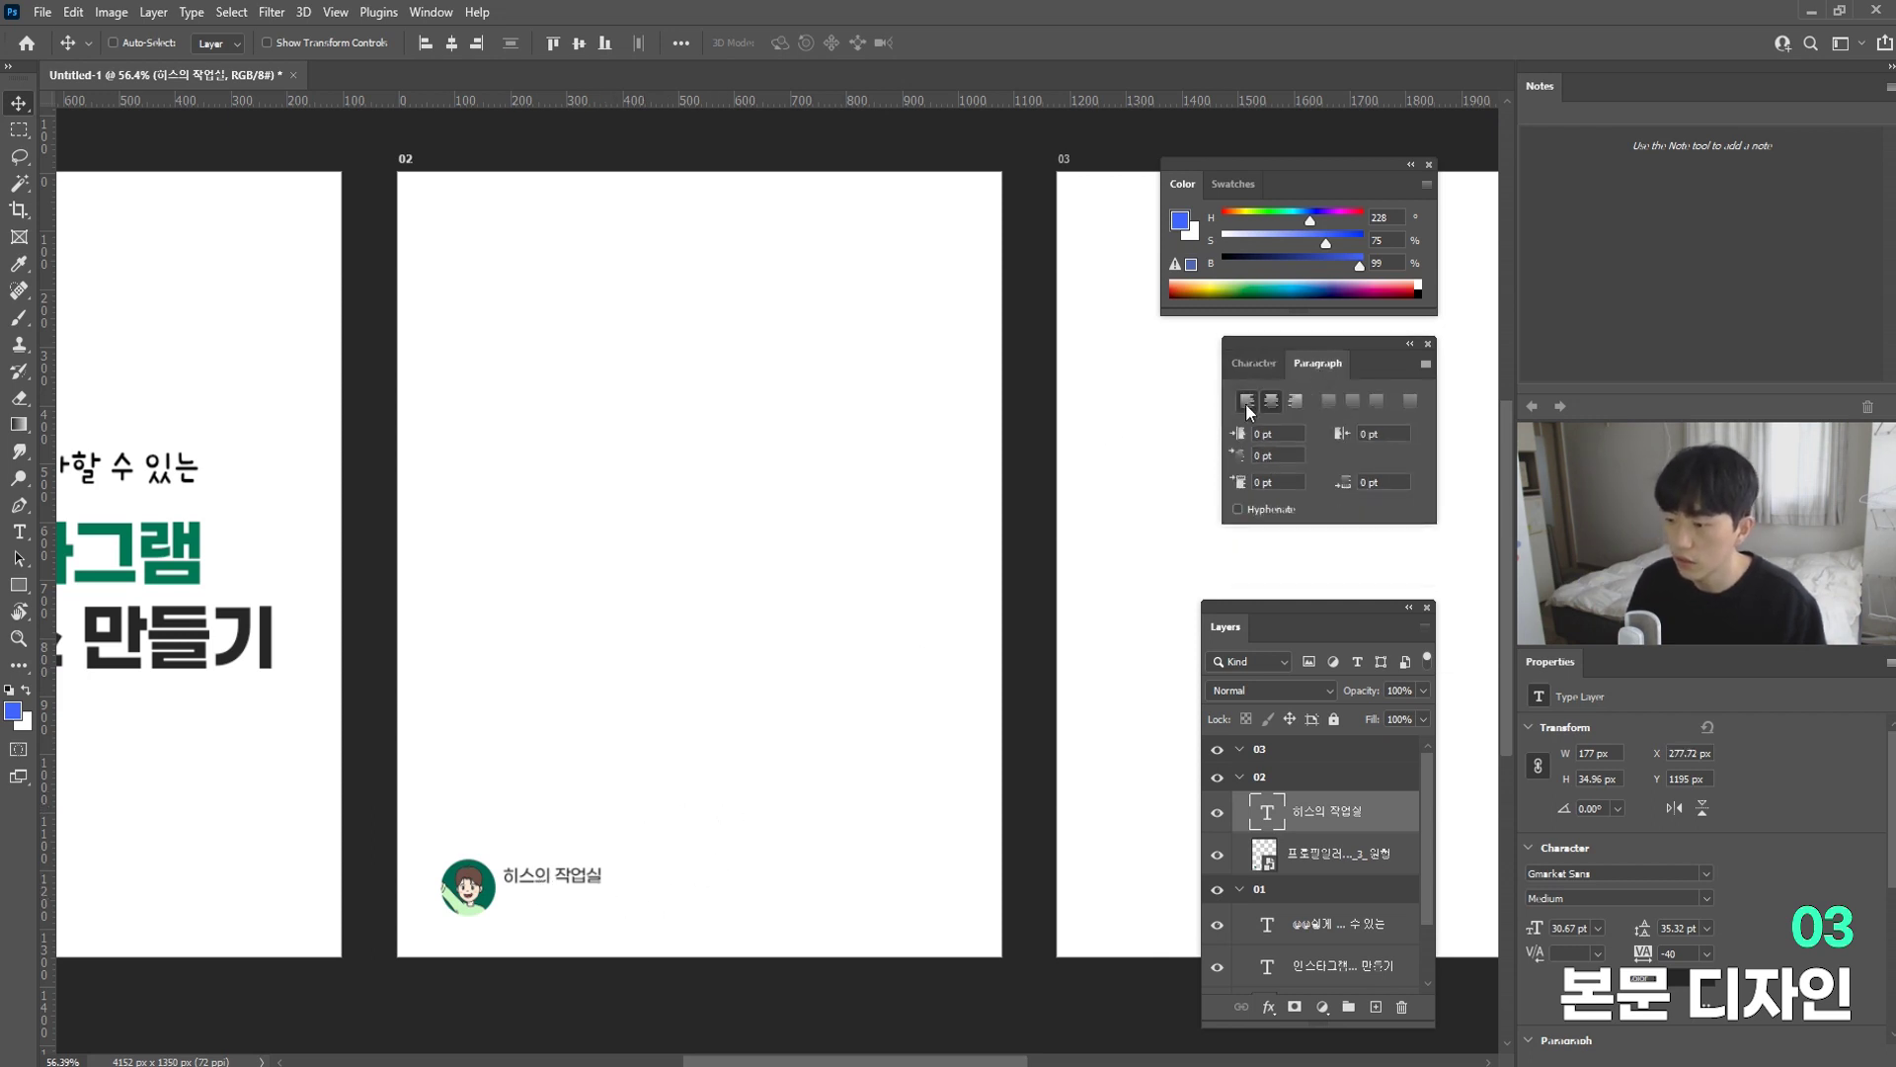
pyautogui.click(1246, 401)
pyautogui.moveTo(661, 889); pyautogui.dragTo(606, 889)
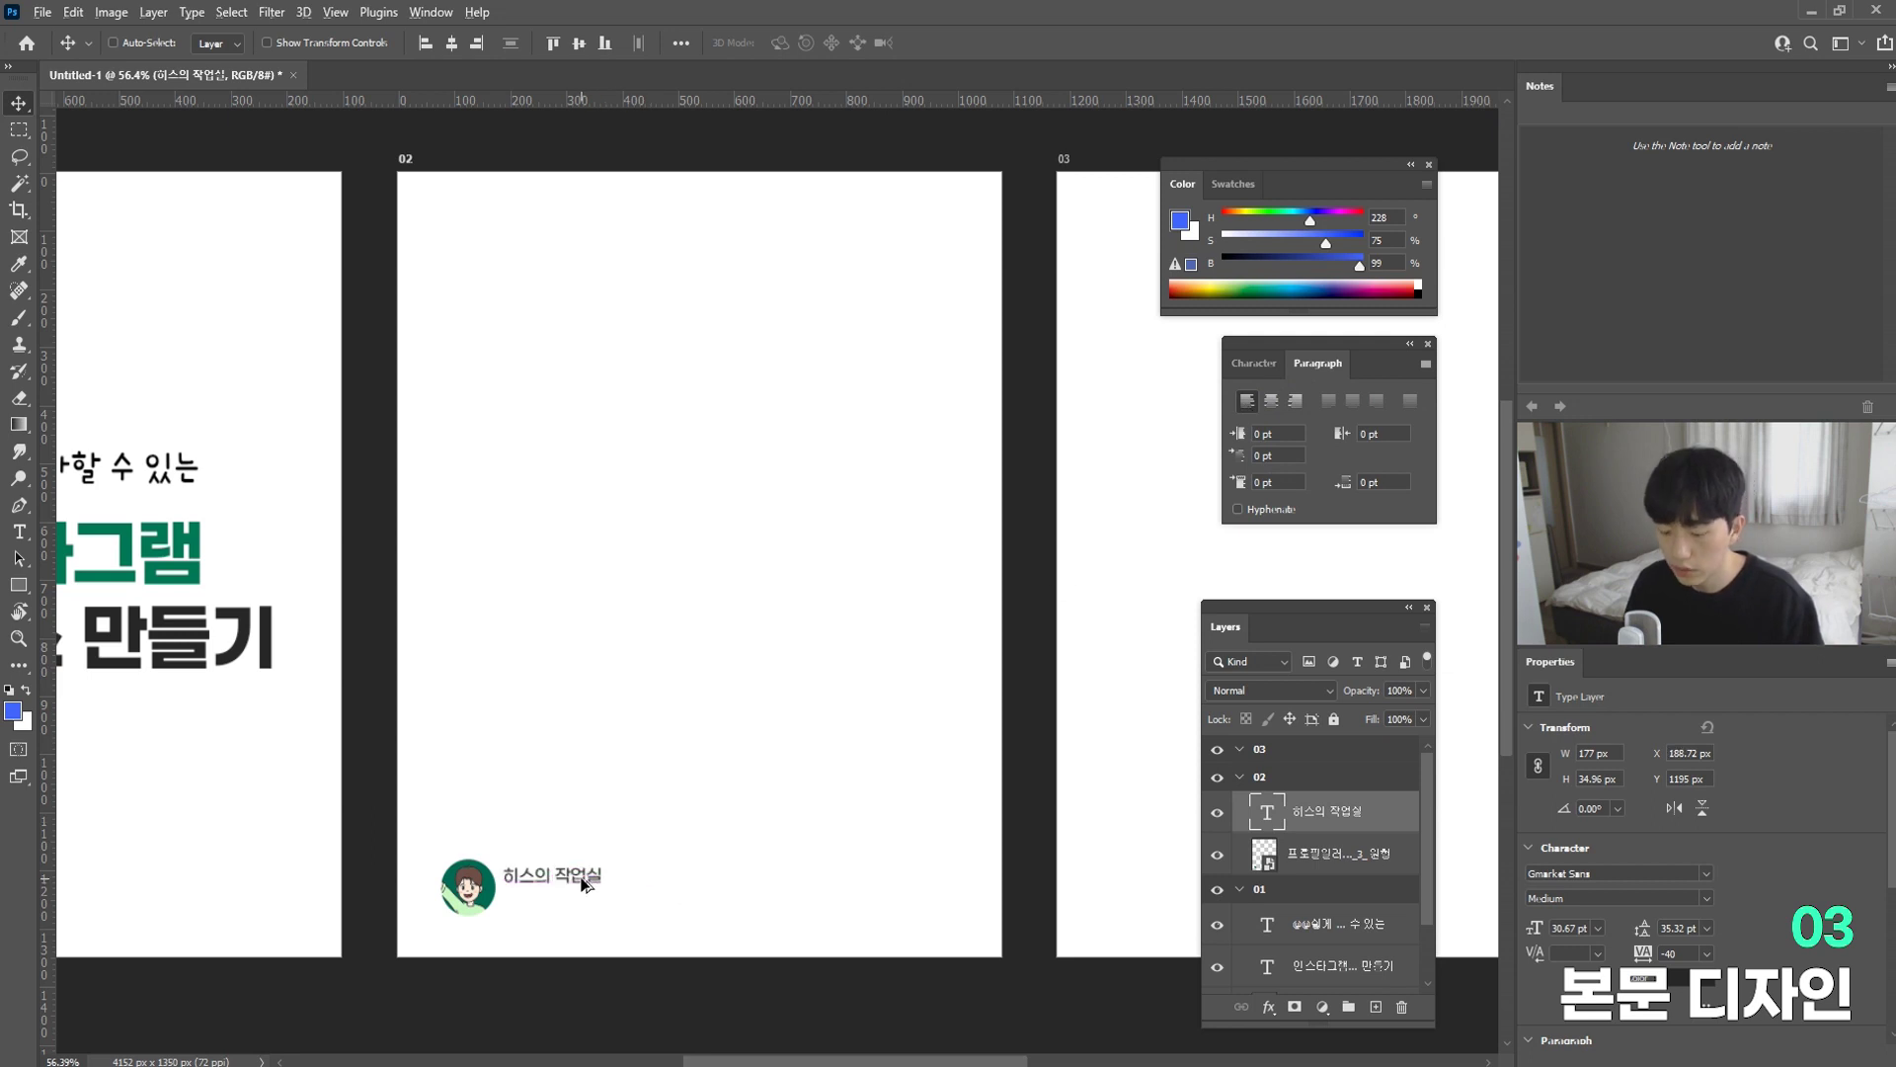
pyautogui.moveTo(584, 882); pyautogui.dragTo(589, 906)
pyautogui.doubleClick(589, 900)
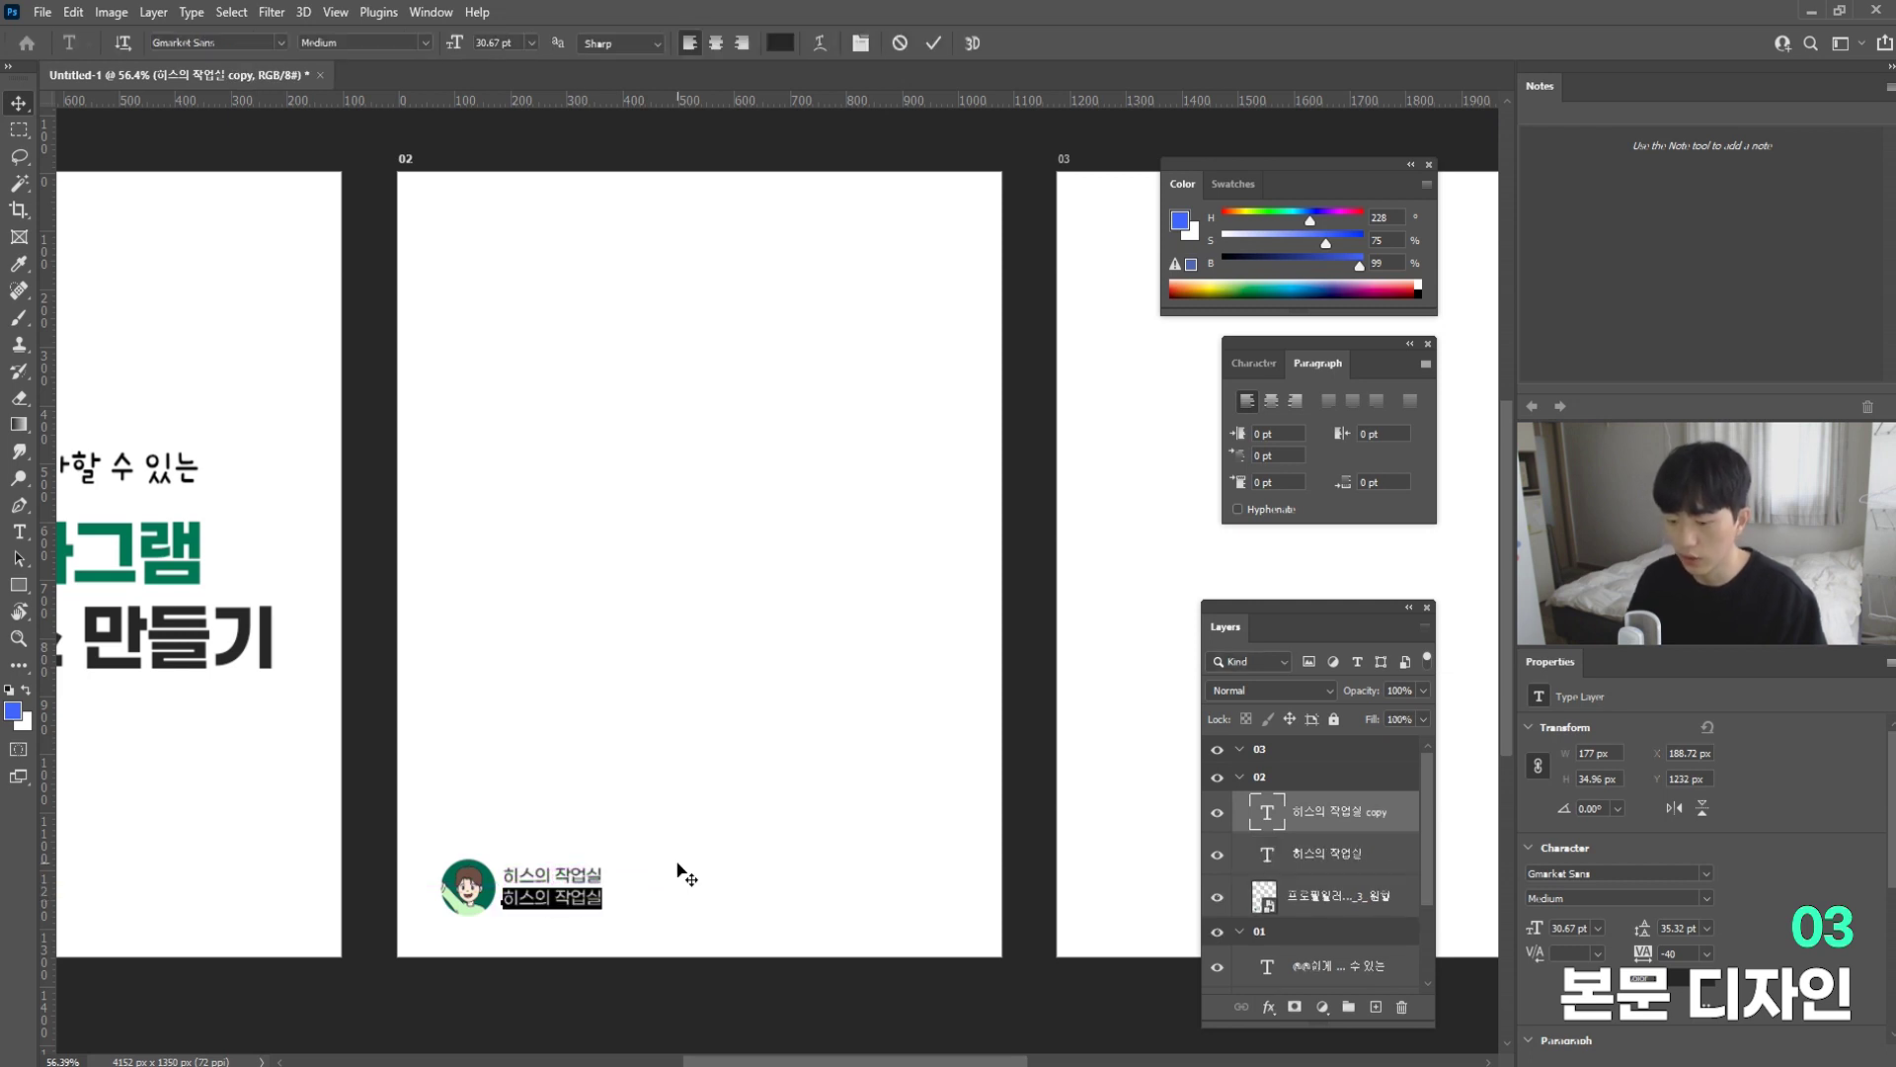
pyautogui.write('@')
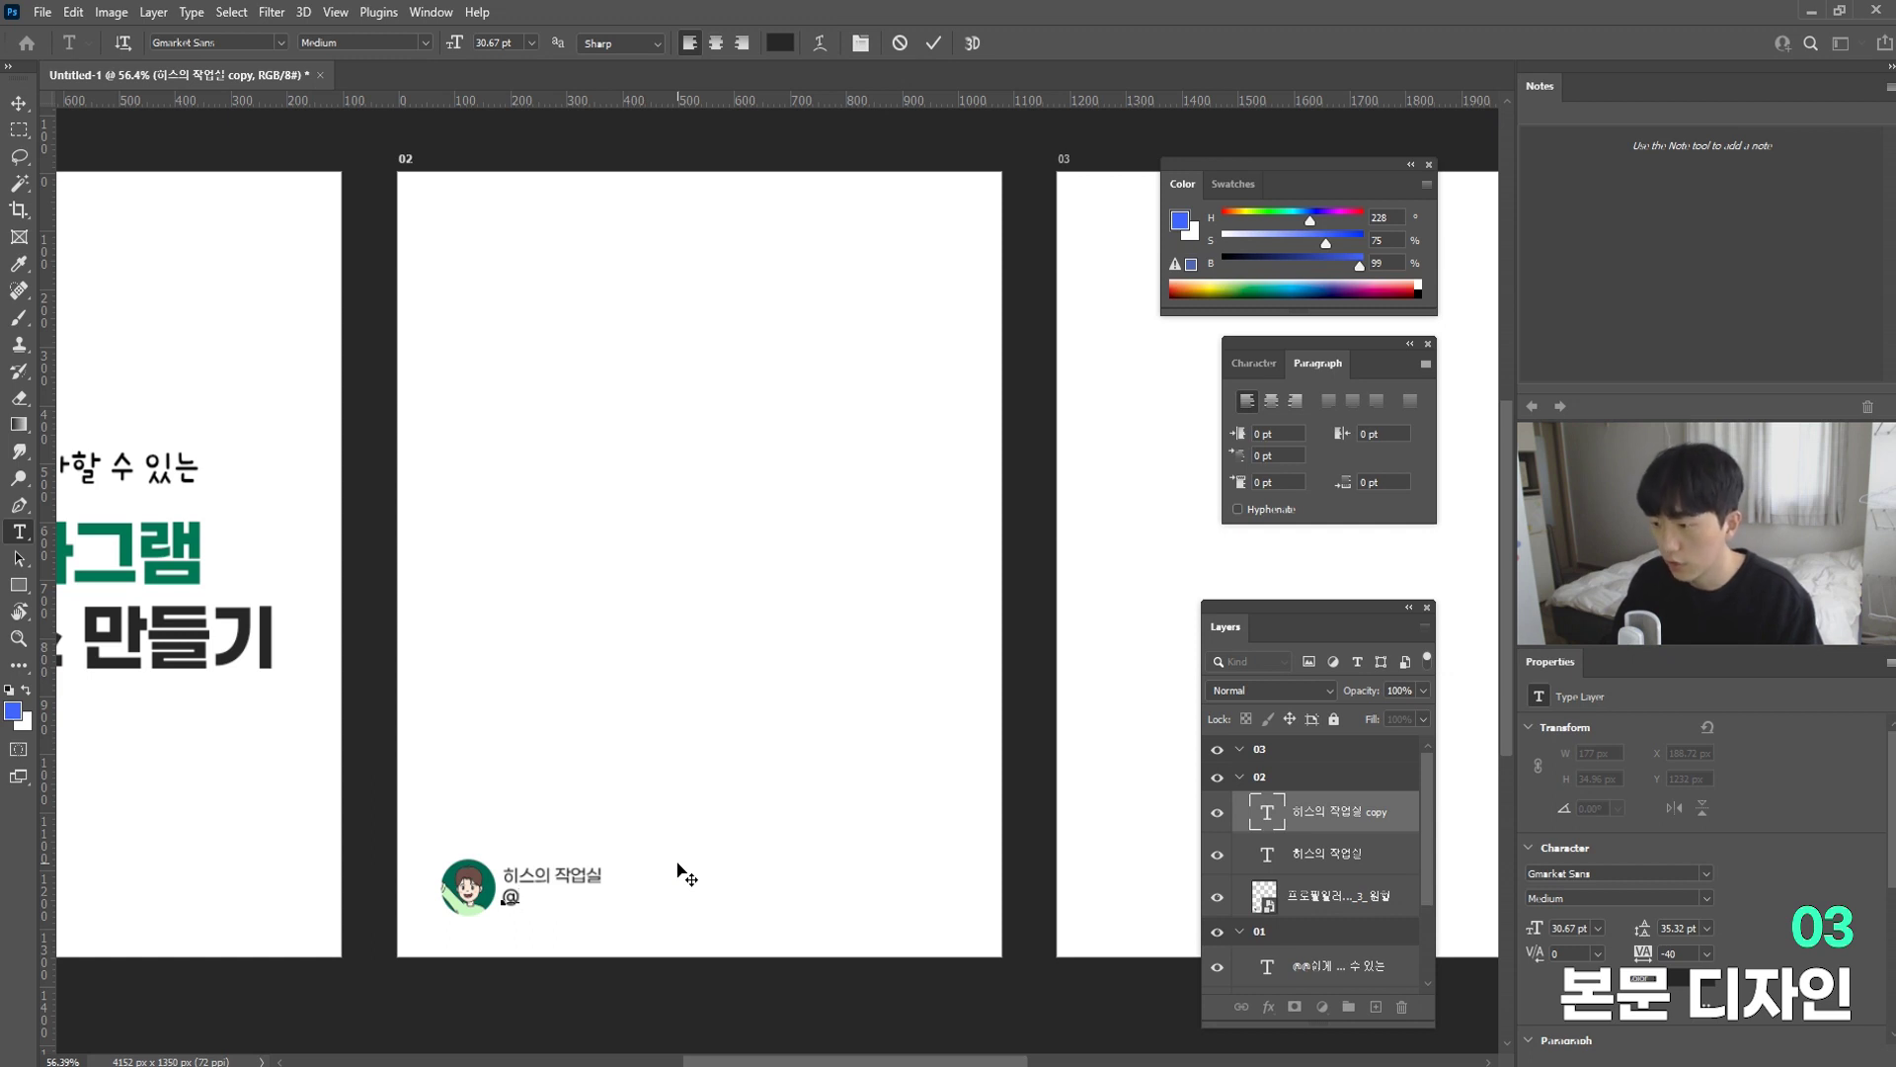
pyautogui.write('huit hstudio')
pyautogui.hotkey('ctrl', 'Return')
pyautogui.press('v')
pyautogui.scroll(3, 592, 933)
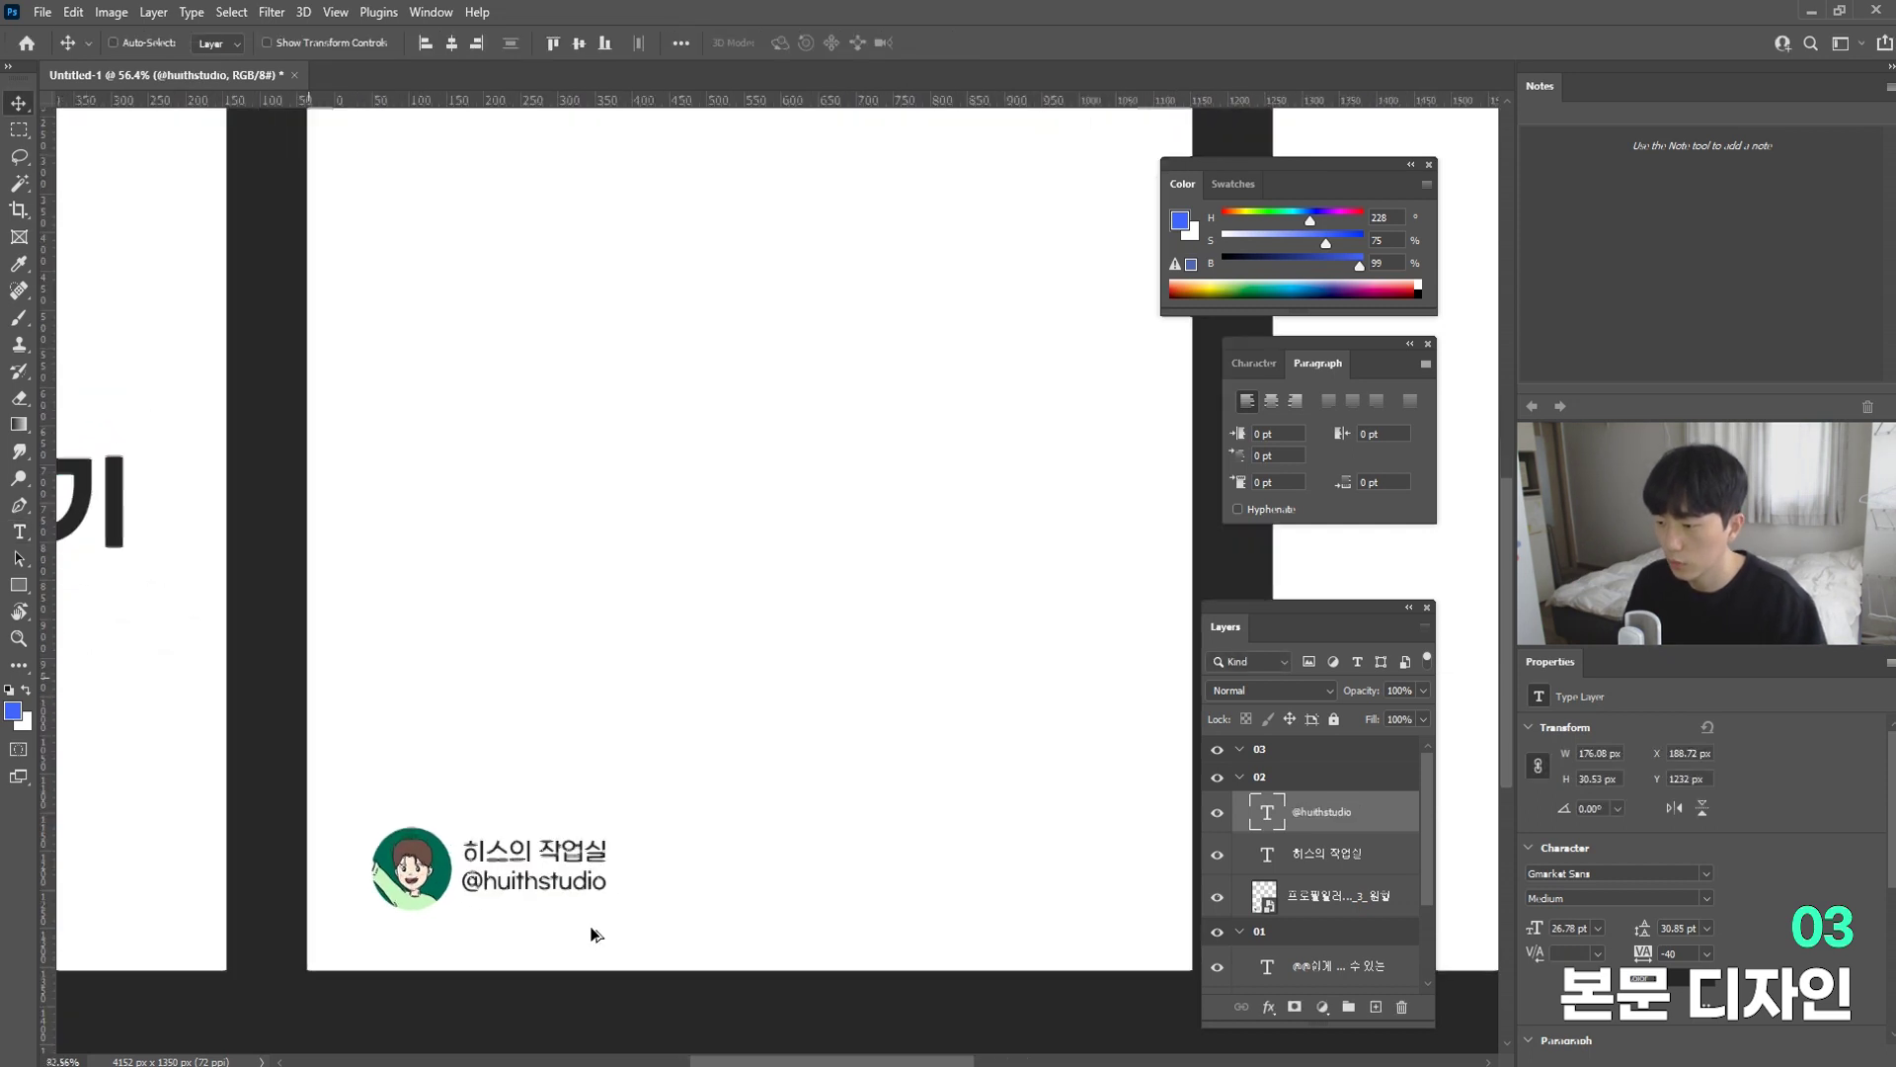
pyautogui.scroll(2, 593, 933)
pyautogui.moveTo(589, 889); pyautogui.dragTo(589, 894)
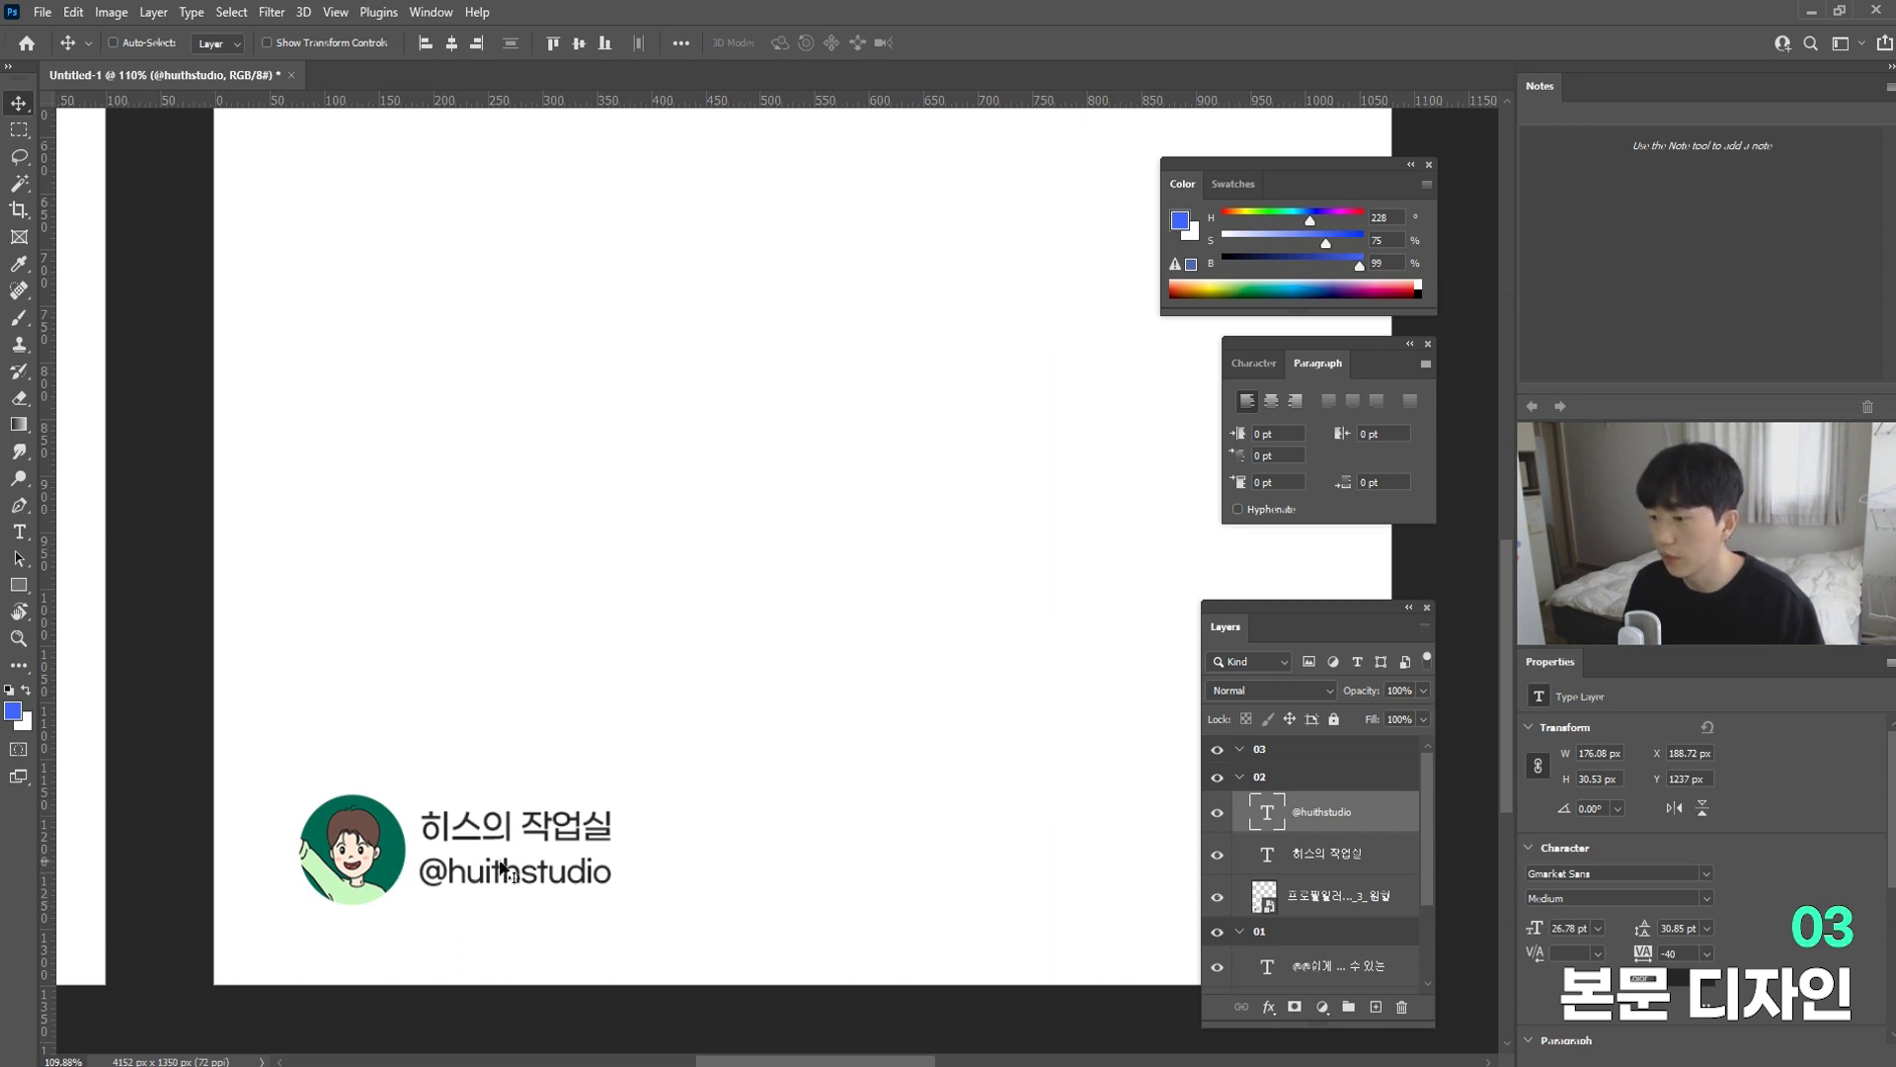
pyautogui.click(1252, 366)
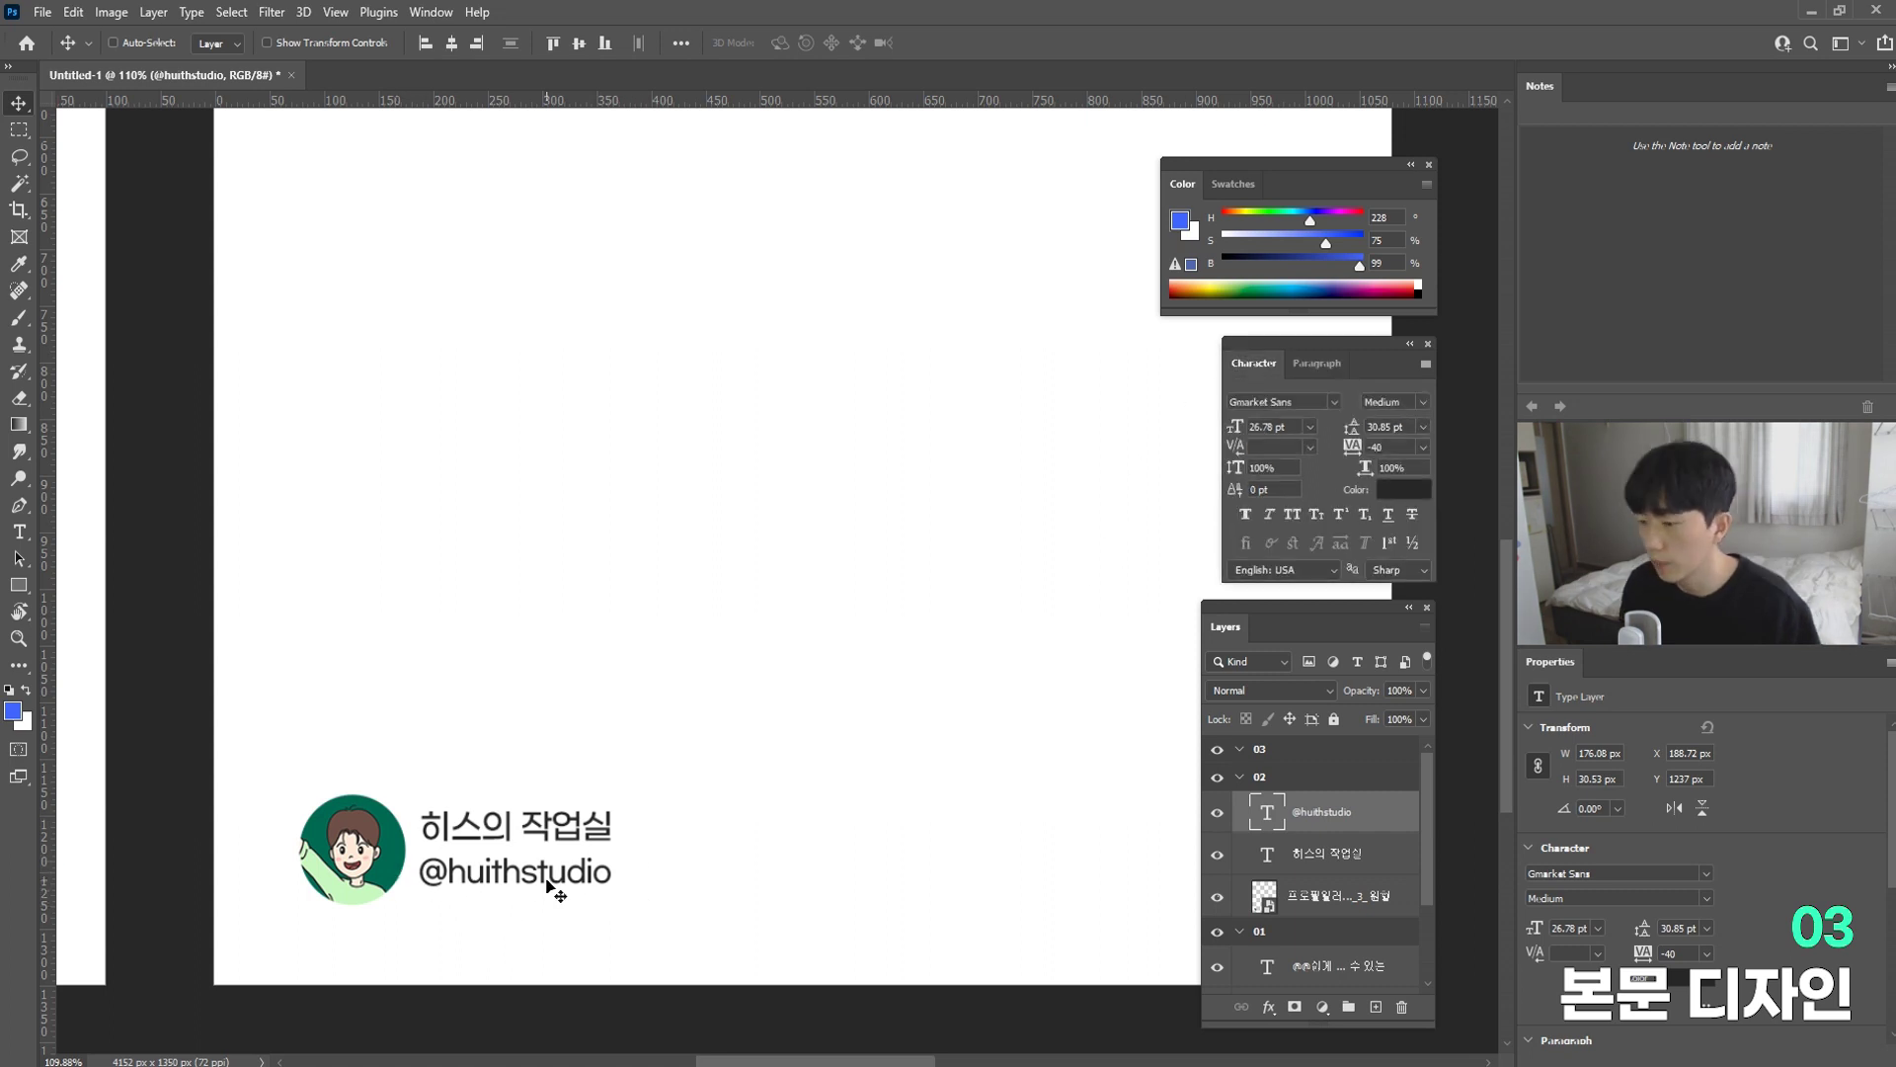
pyautogui.click(1333, 402)
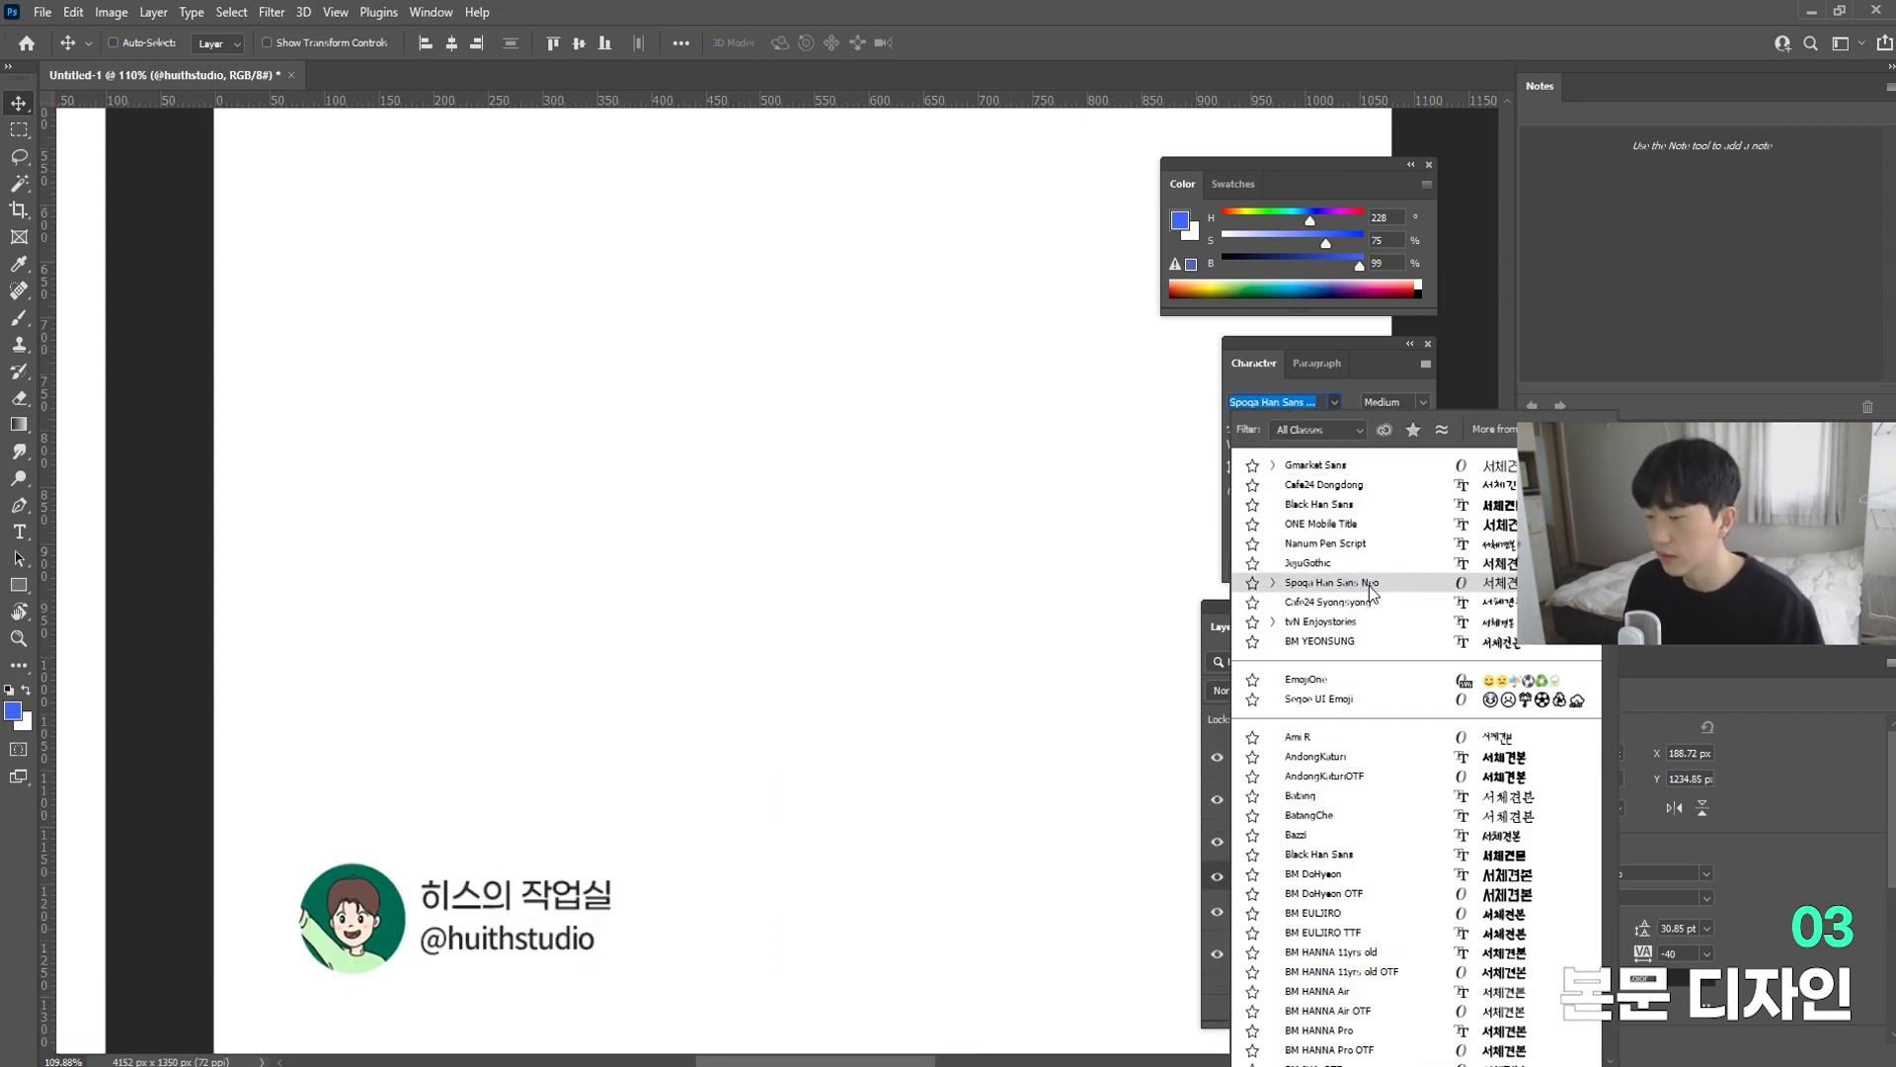
pyautogui.click(1370, 586)
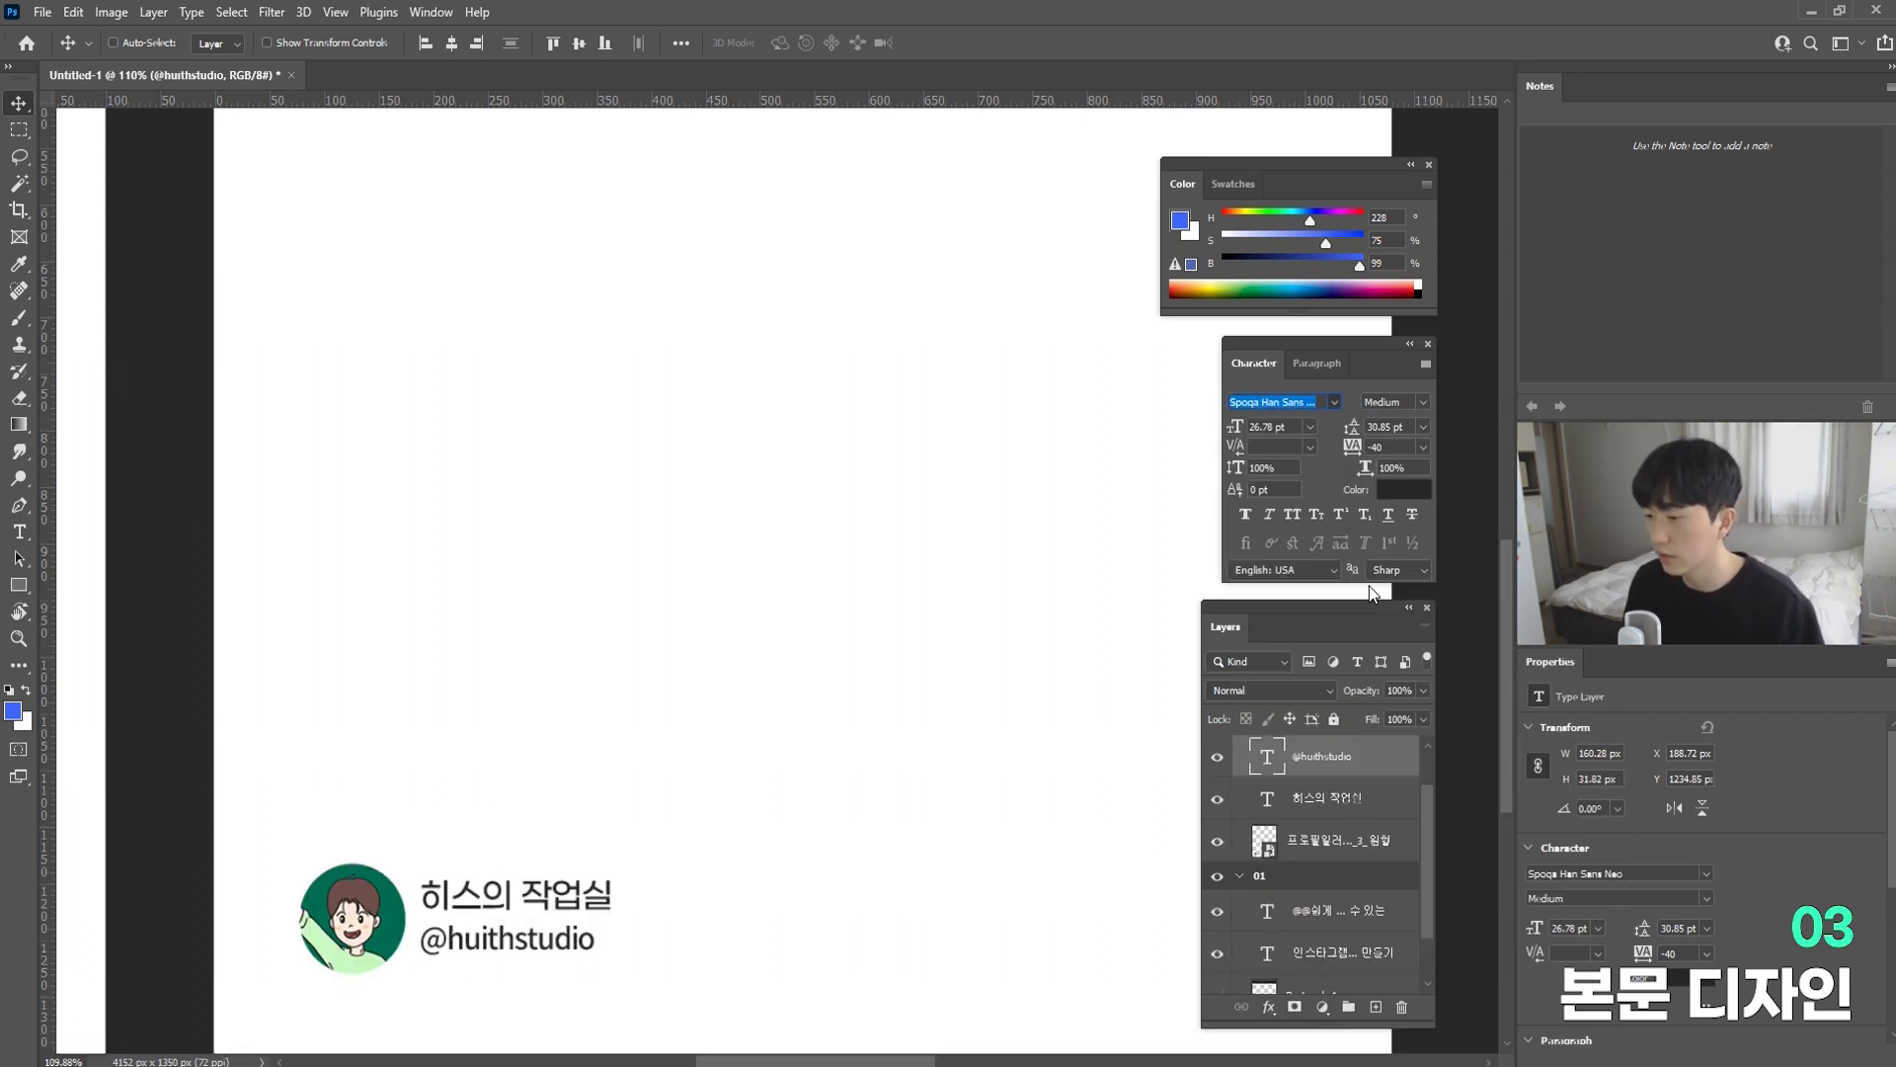
pyautogui.click(1424, 405)
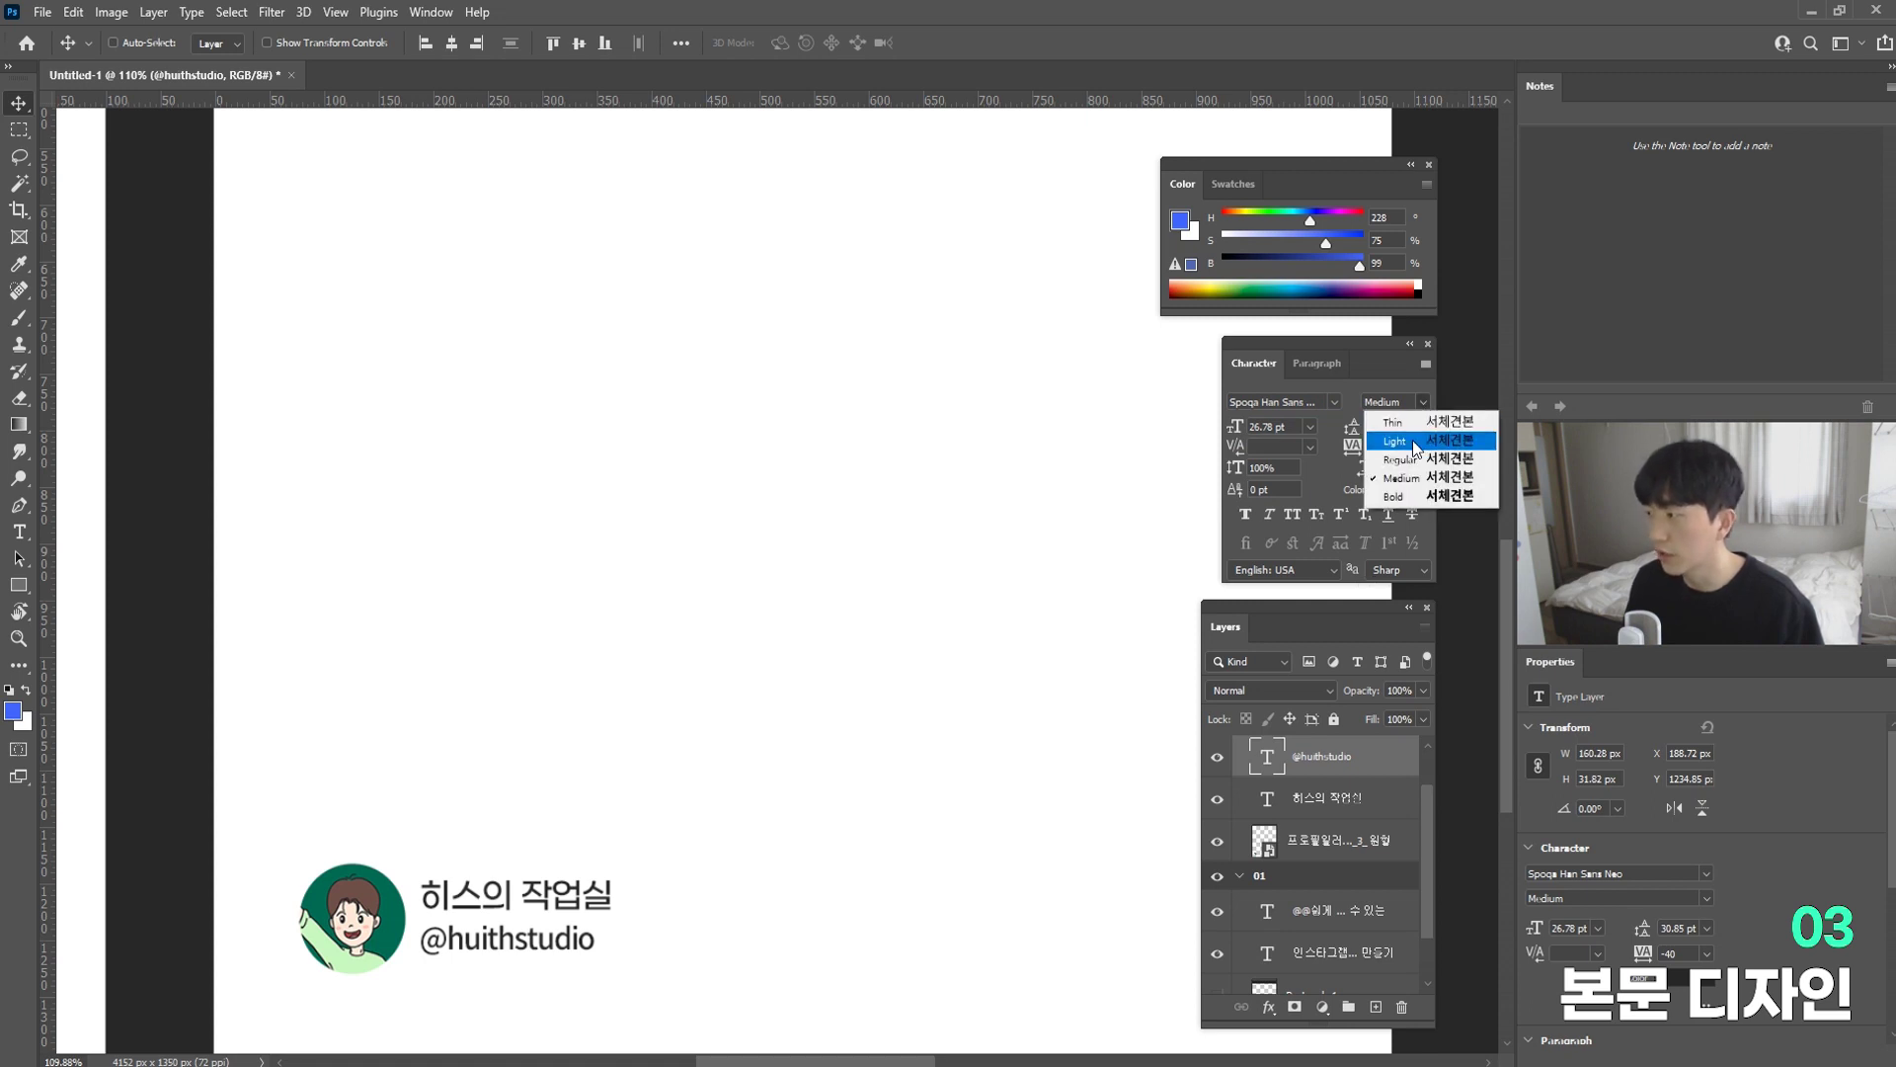
pyautogui.click(1413, 440)
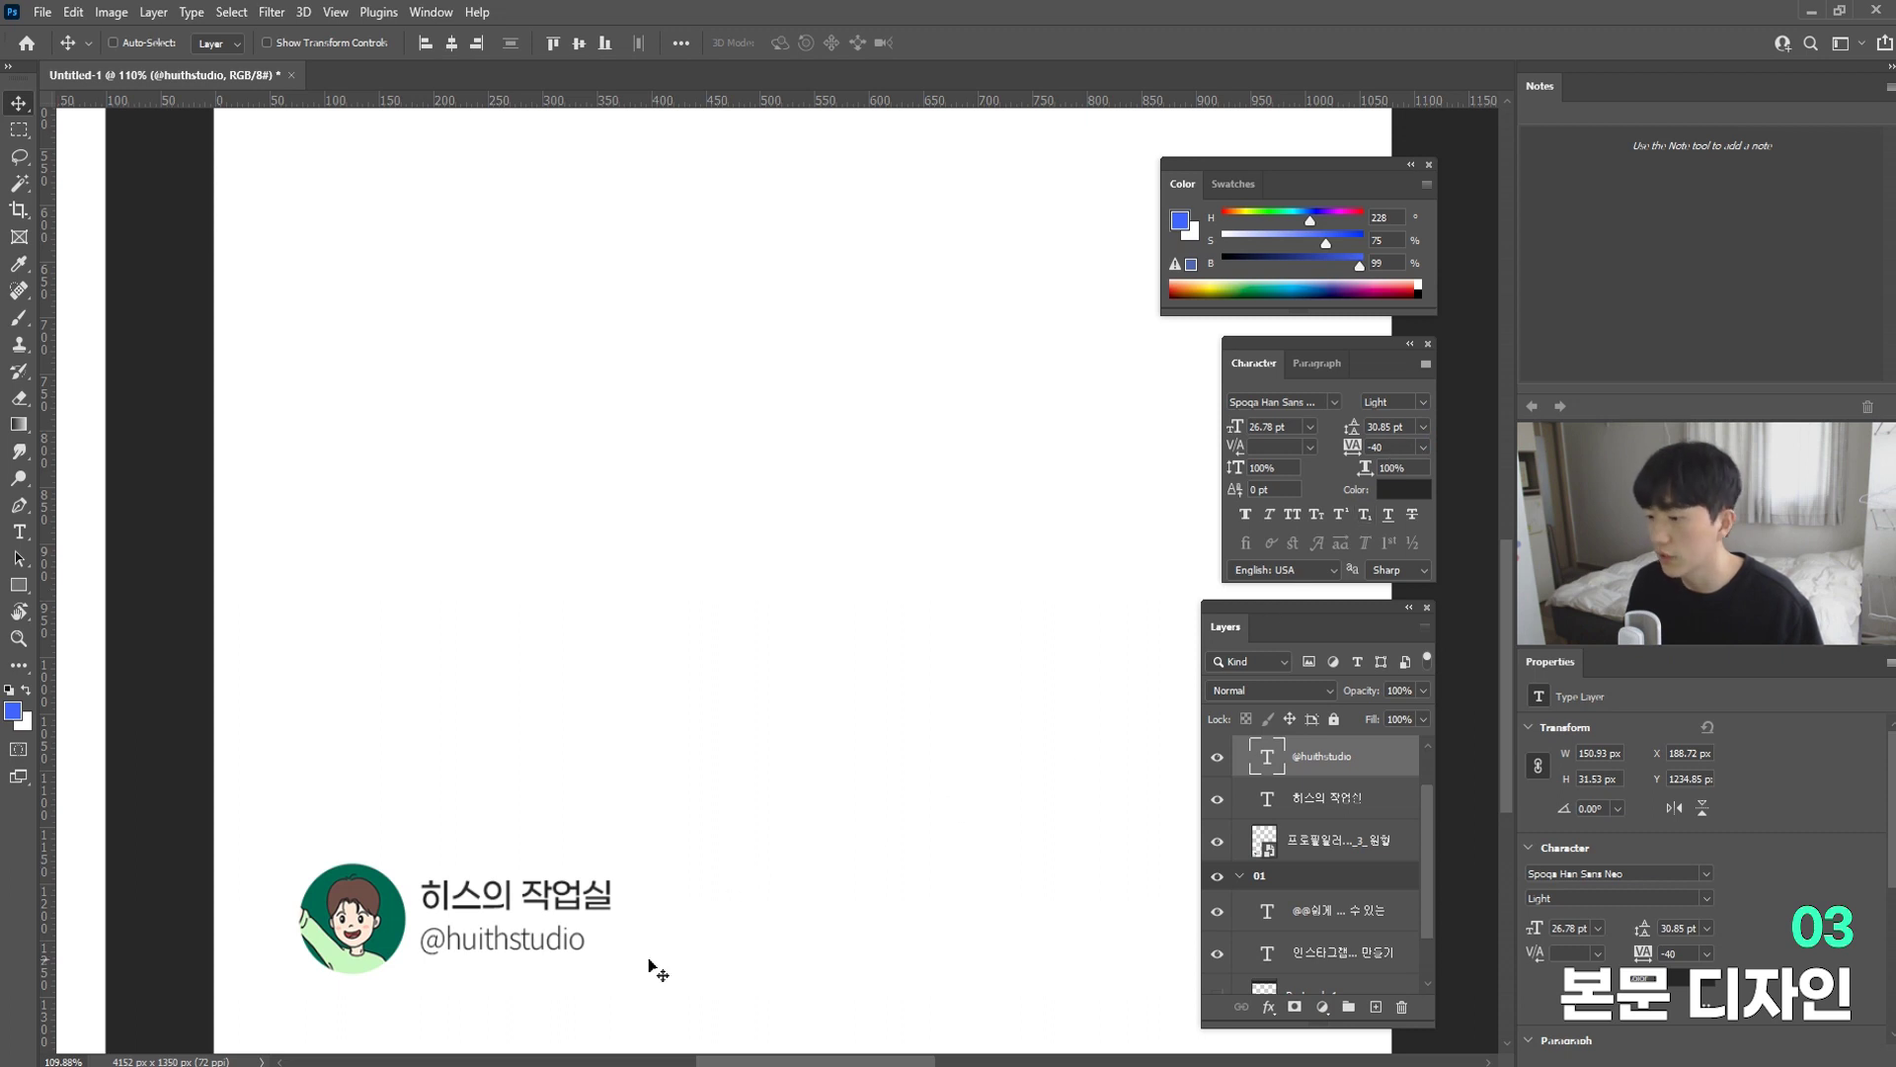
pyautogui.hotkey('ctrl', 't')
pyautogui.moveTo(588, 962); pyautogui.dragTo(611, 978)
pyautogui.press('Return')
pyautogui.moveTo(583, 907); pyautogui.dragTo(585, 911)
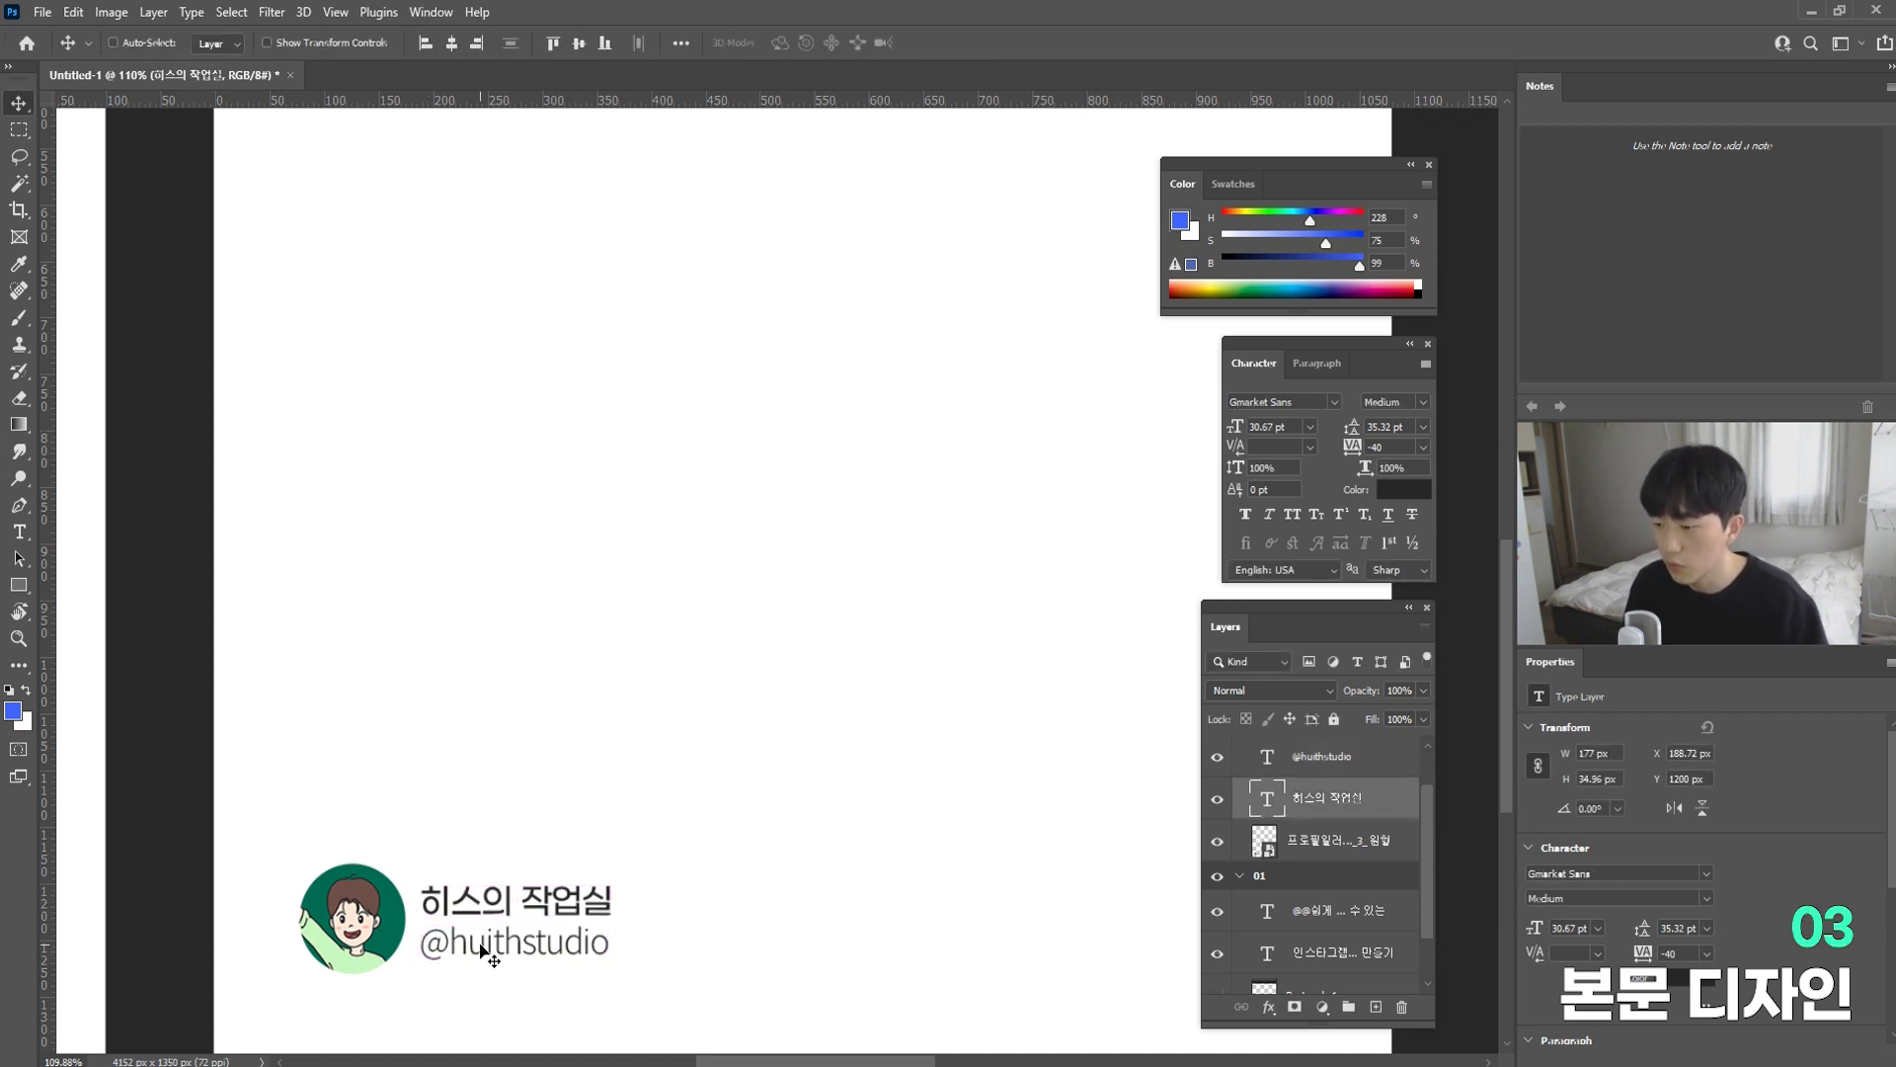
# Step: Scale the profile picture and both signature texts down together to about 91%
pyautogui.scroll(-4, 647, 938)
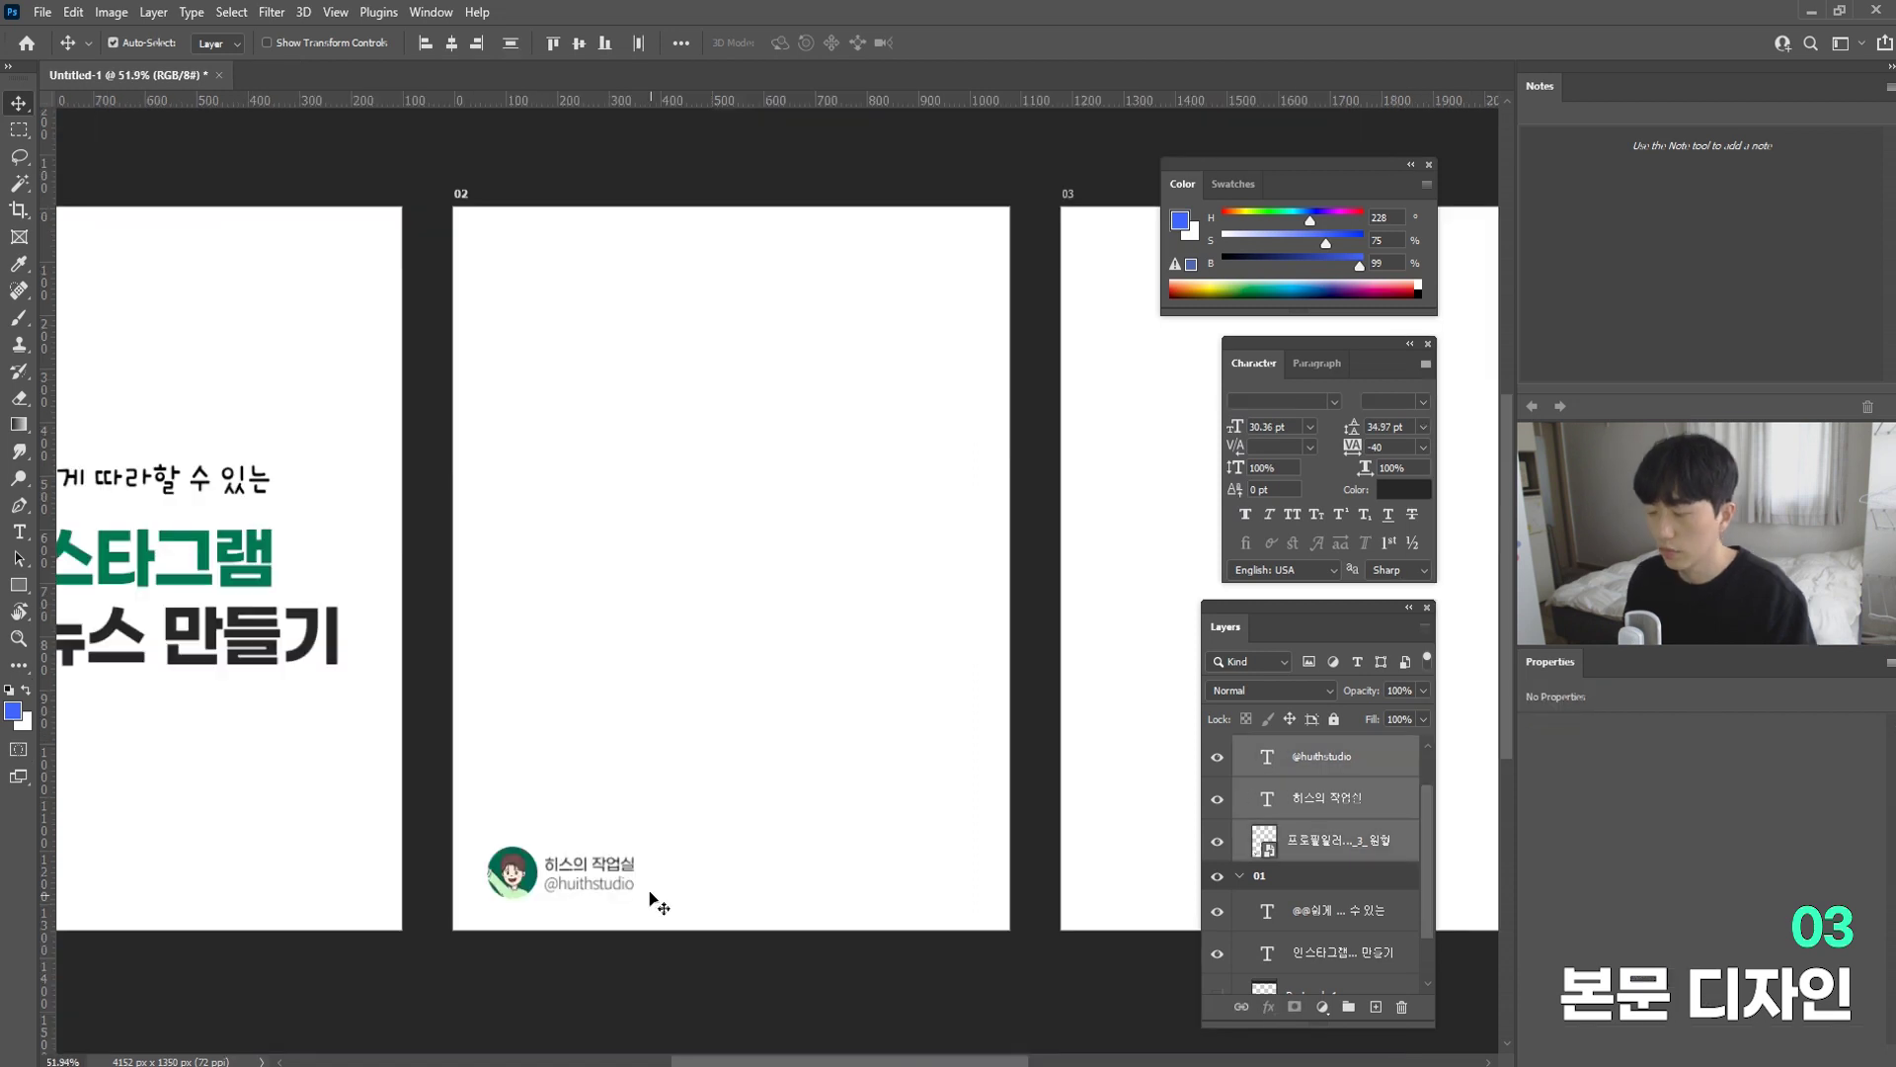
pyautogui.hotkey('ctrl', 't')
pyautogui.moveTo(638, 845); pyautogui.dragTo(632, 849)
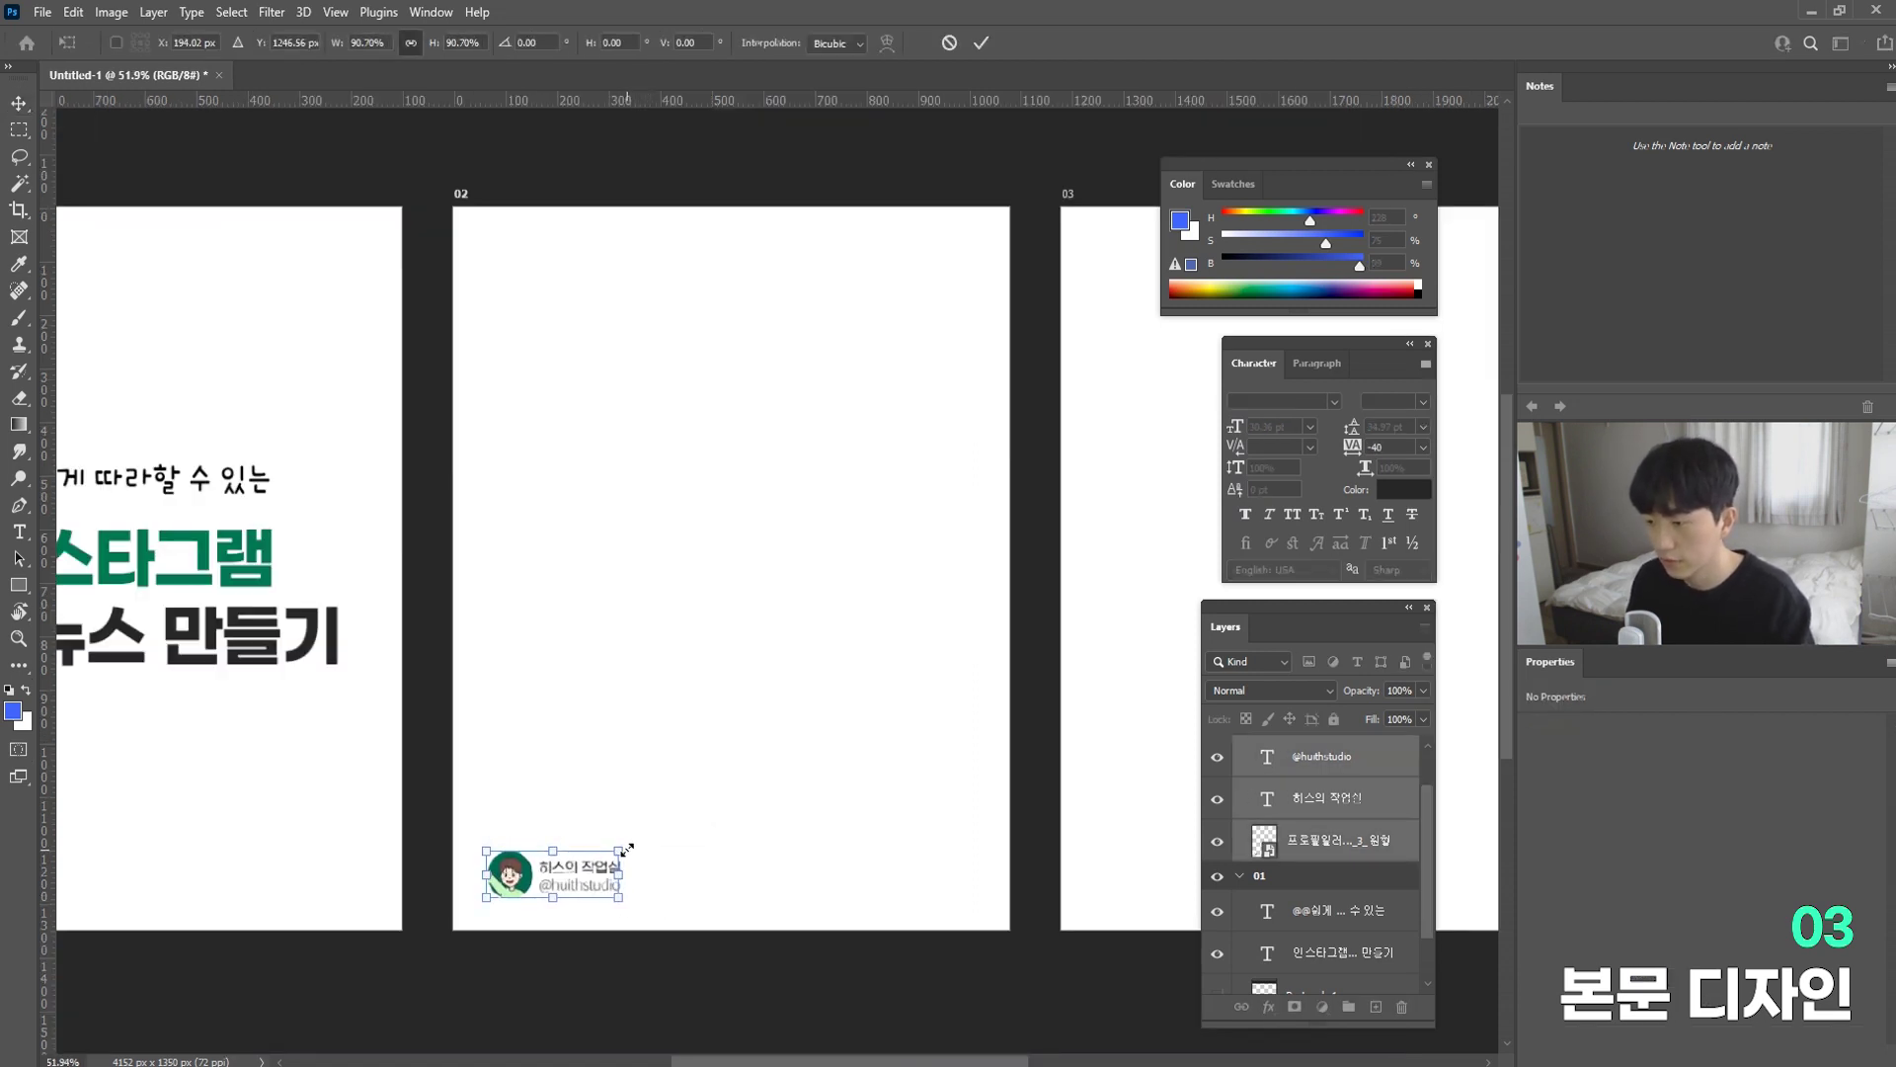
pyautogui.press('Return')
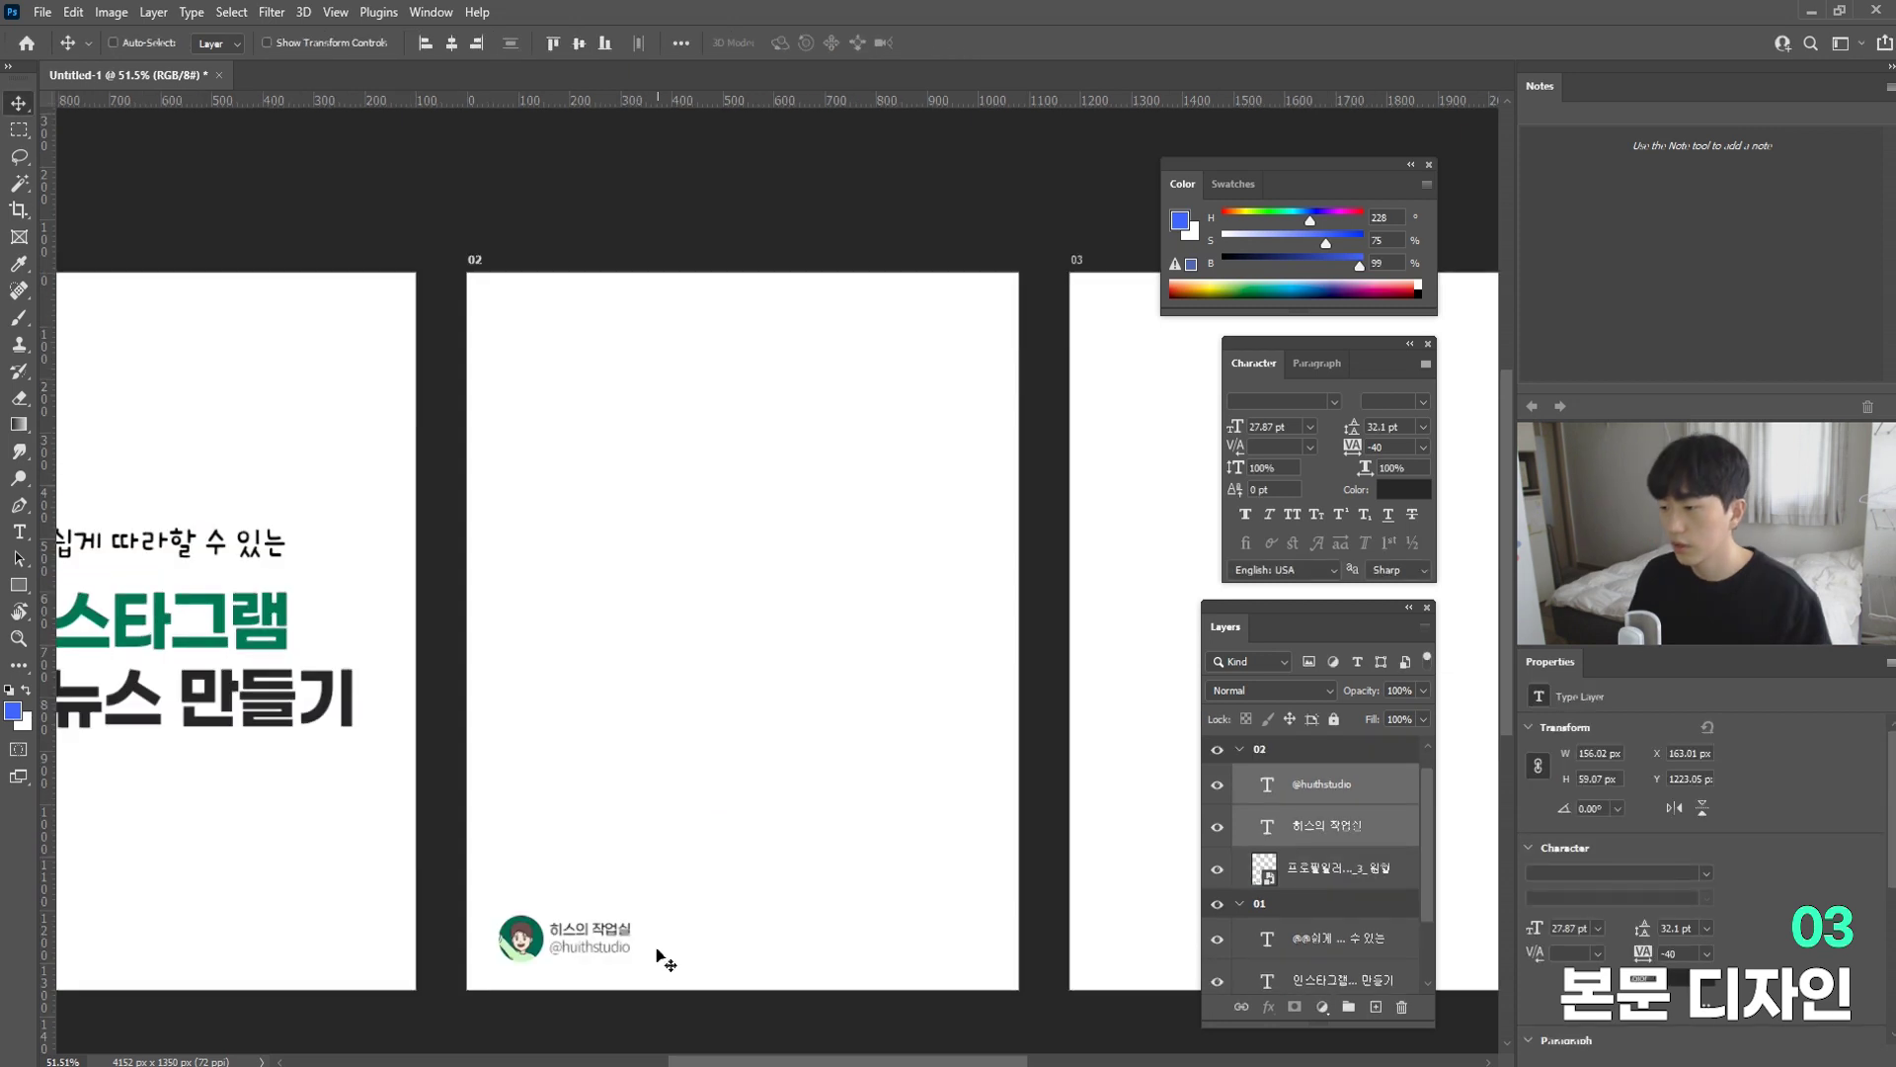
# Step: Set up the Polygon tool for drawing three-sided shapes
pyautogui.click(21, 590)
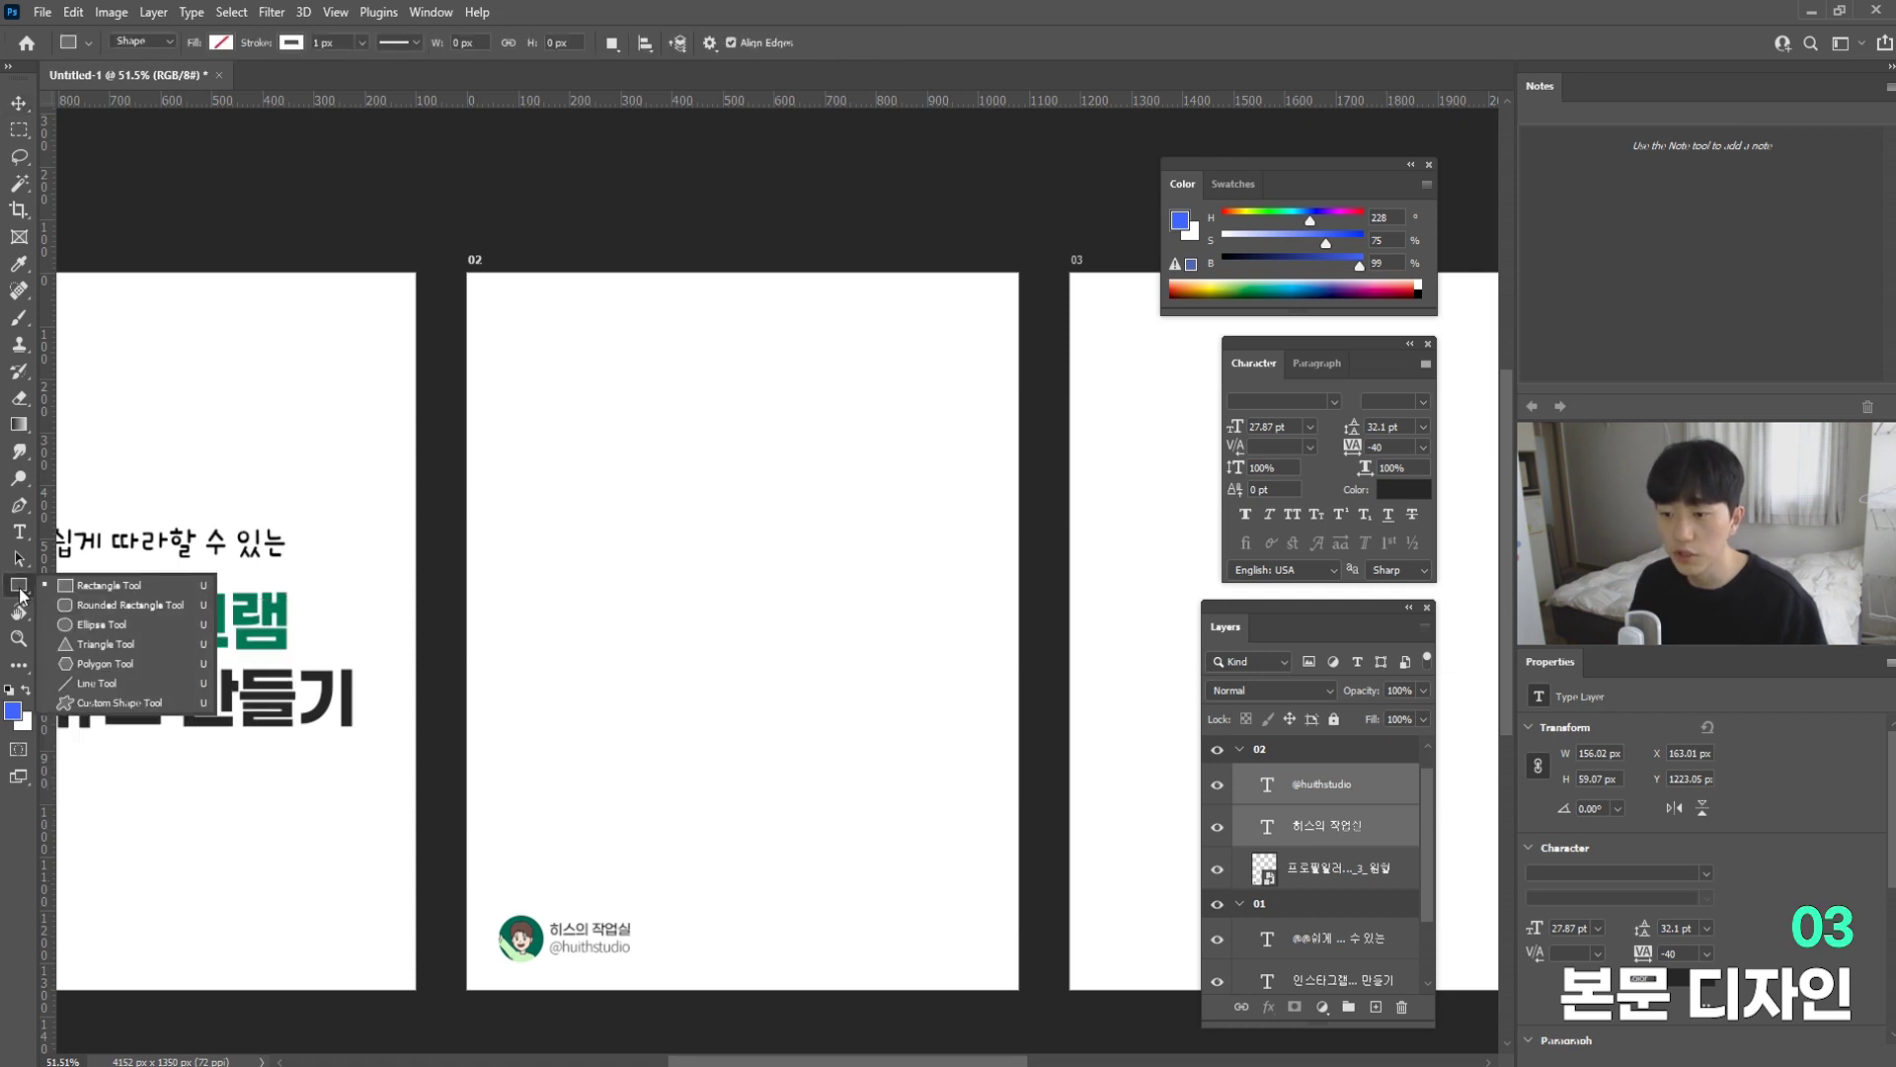
pyautogui.click(140, 643)
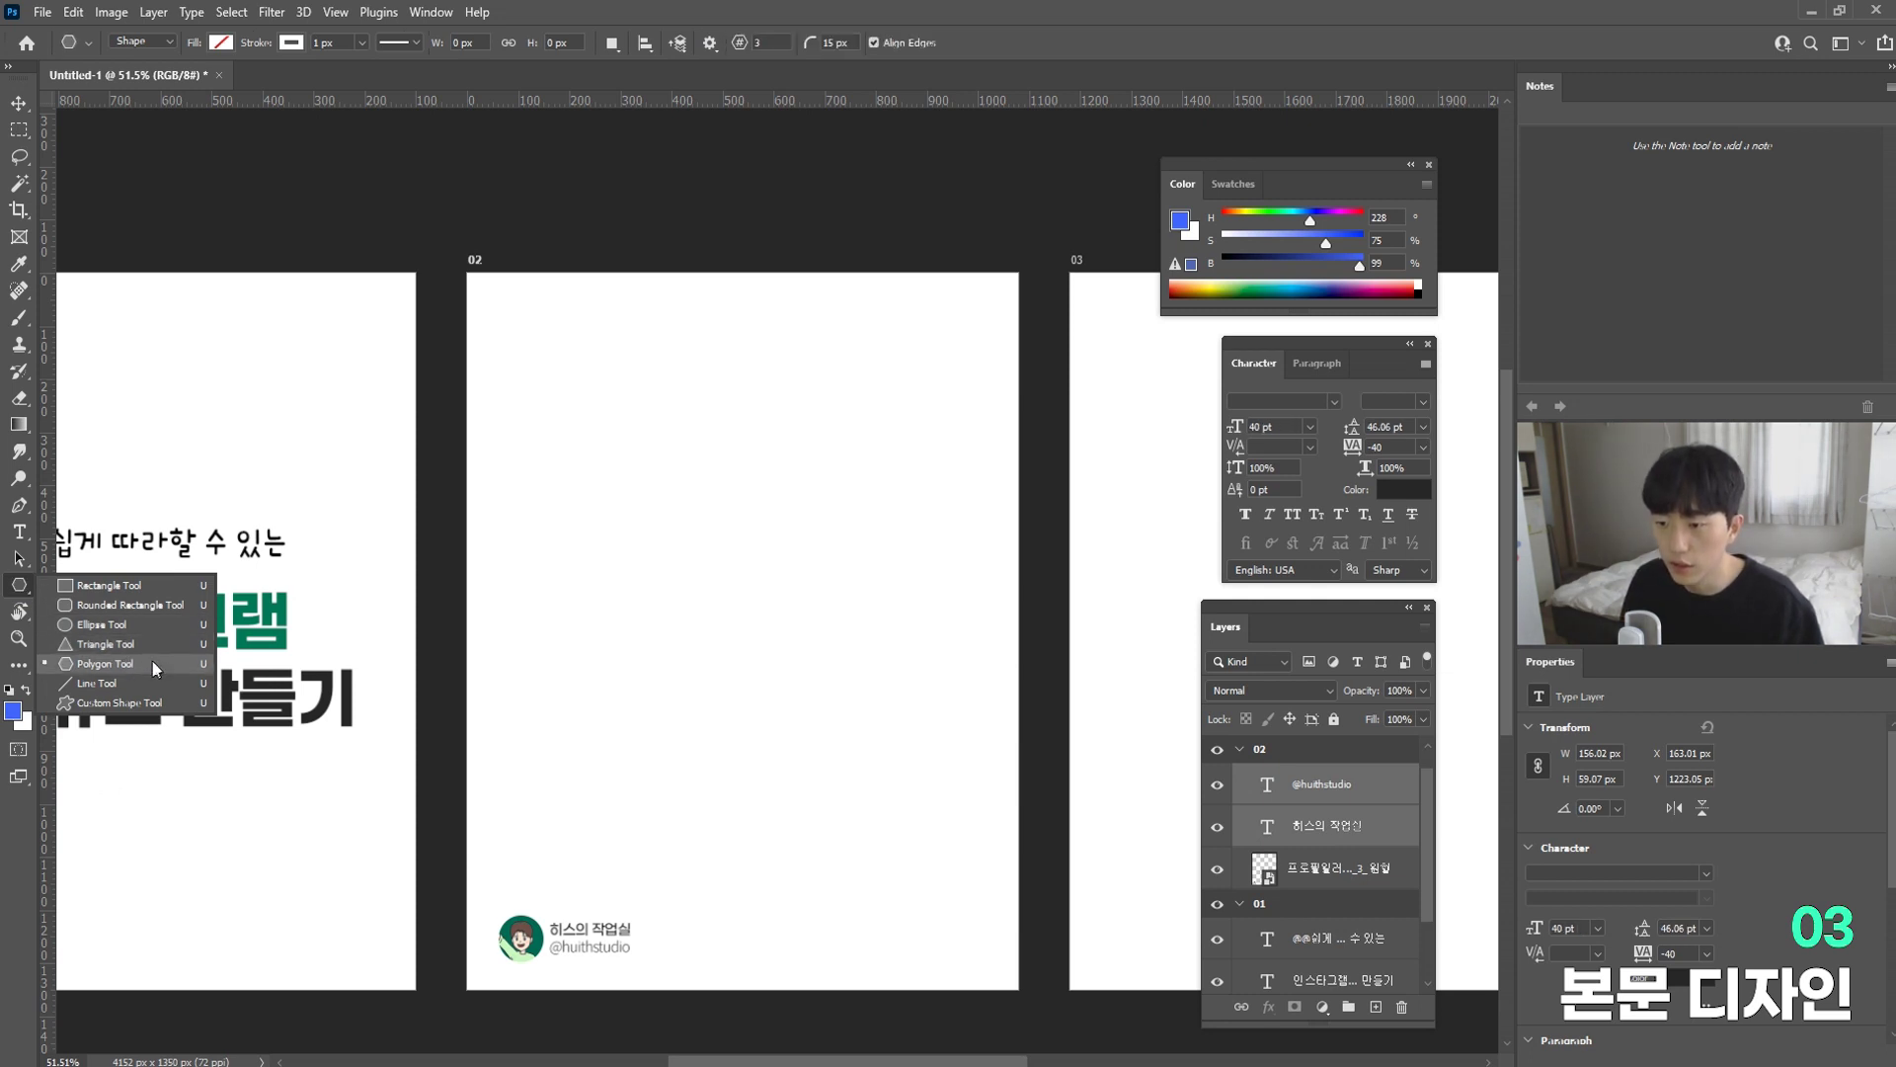
pyautogui.click(127, 665)
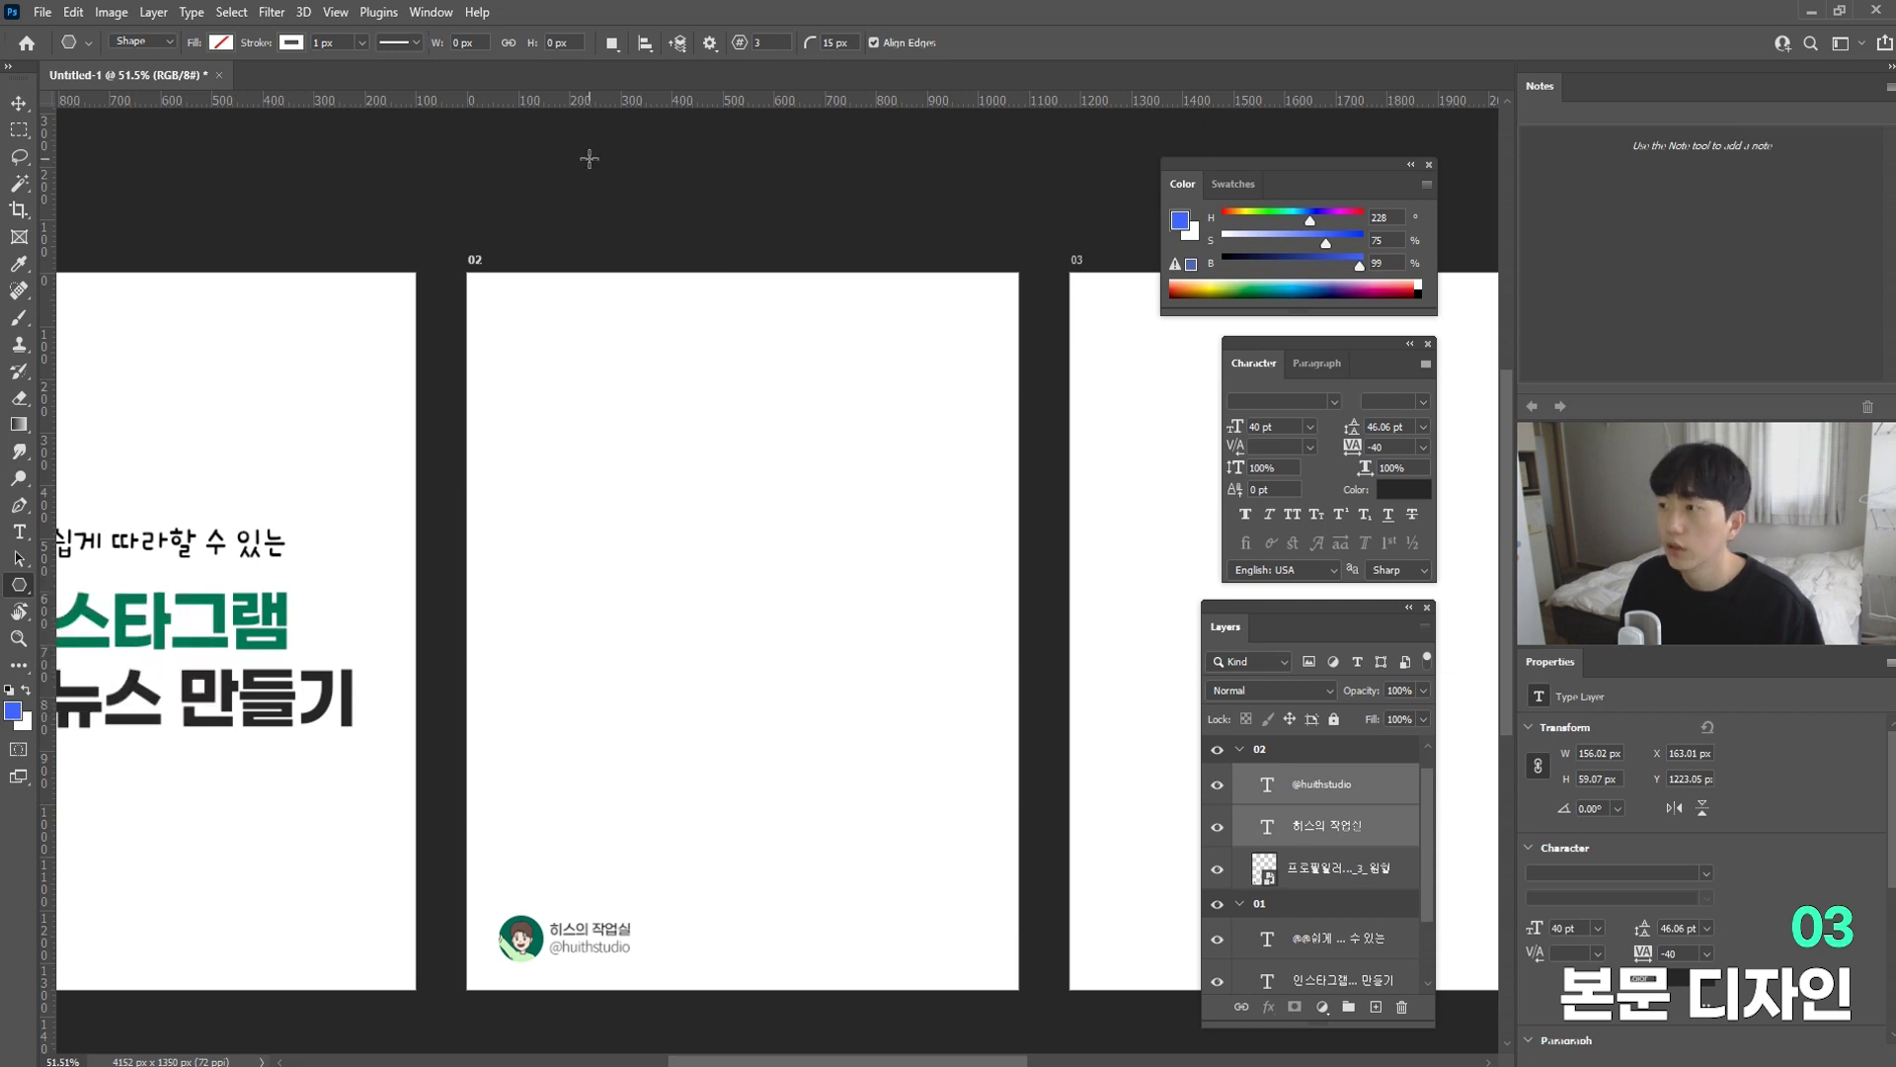
pyautogui.click(709, 45)
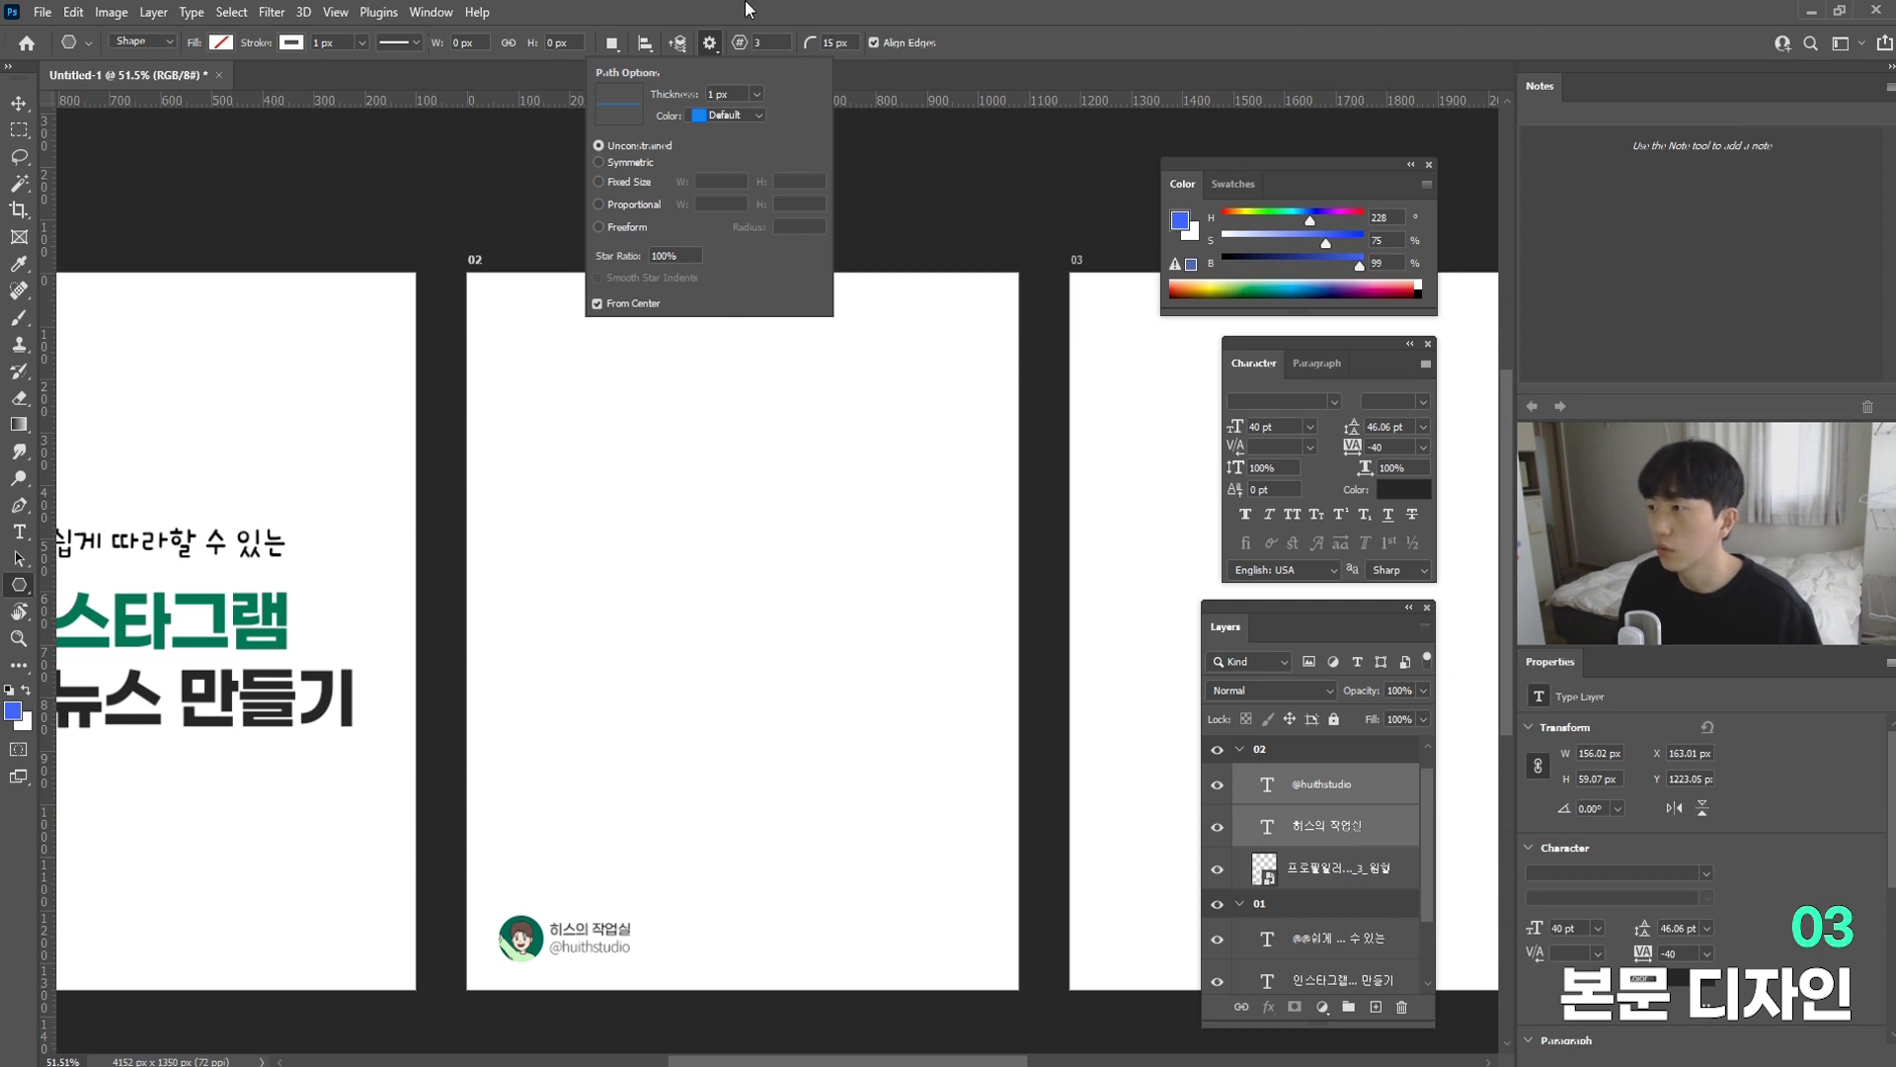
pyautogui.click(744, 39)
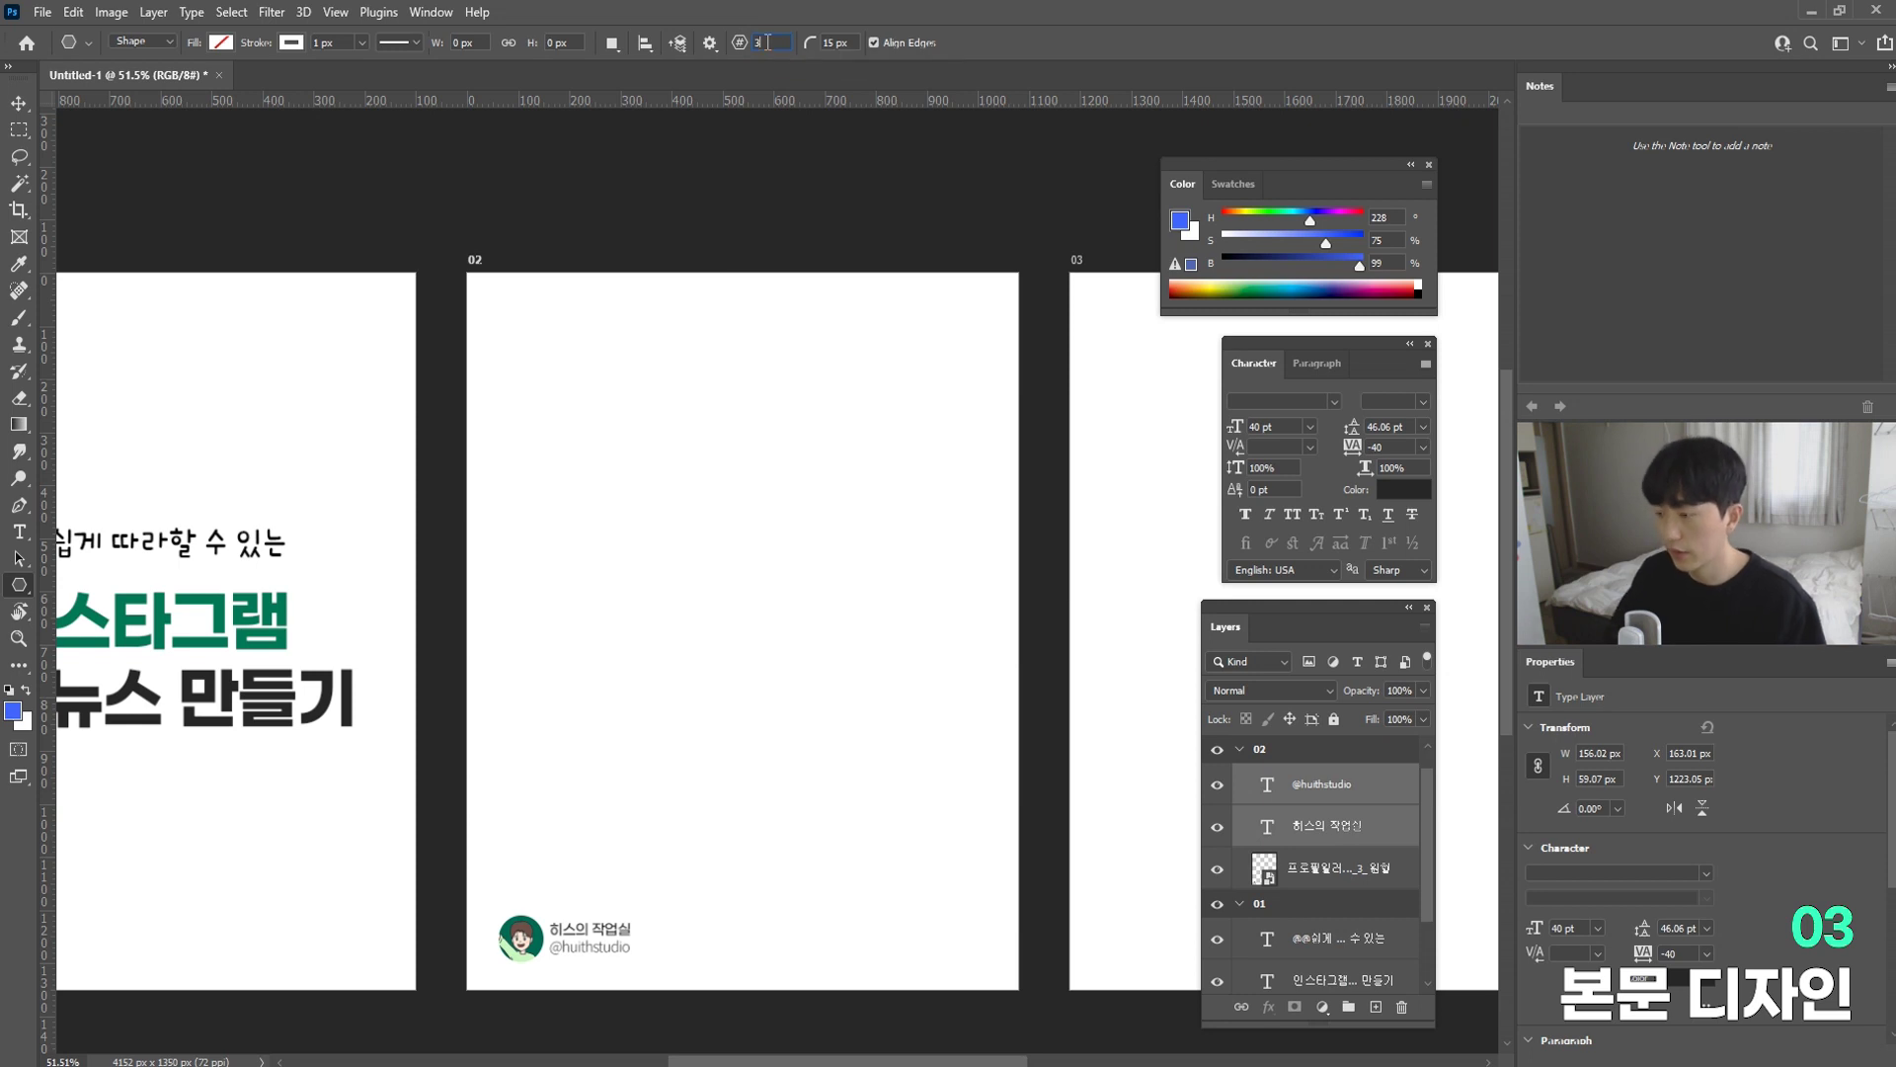
pyautogui.moveTo(690, 665); pyautogui.dragTo(820, 752)
pyautogui.hotkey('ctrl', 'z')
pyautogui.moveTo(671, 482); pyautogui.dragTo(808, 628)
pyautogui.hotkey('ctrl', 'z')
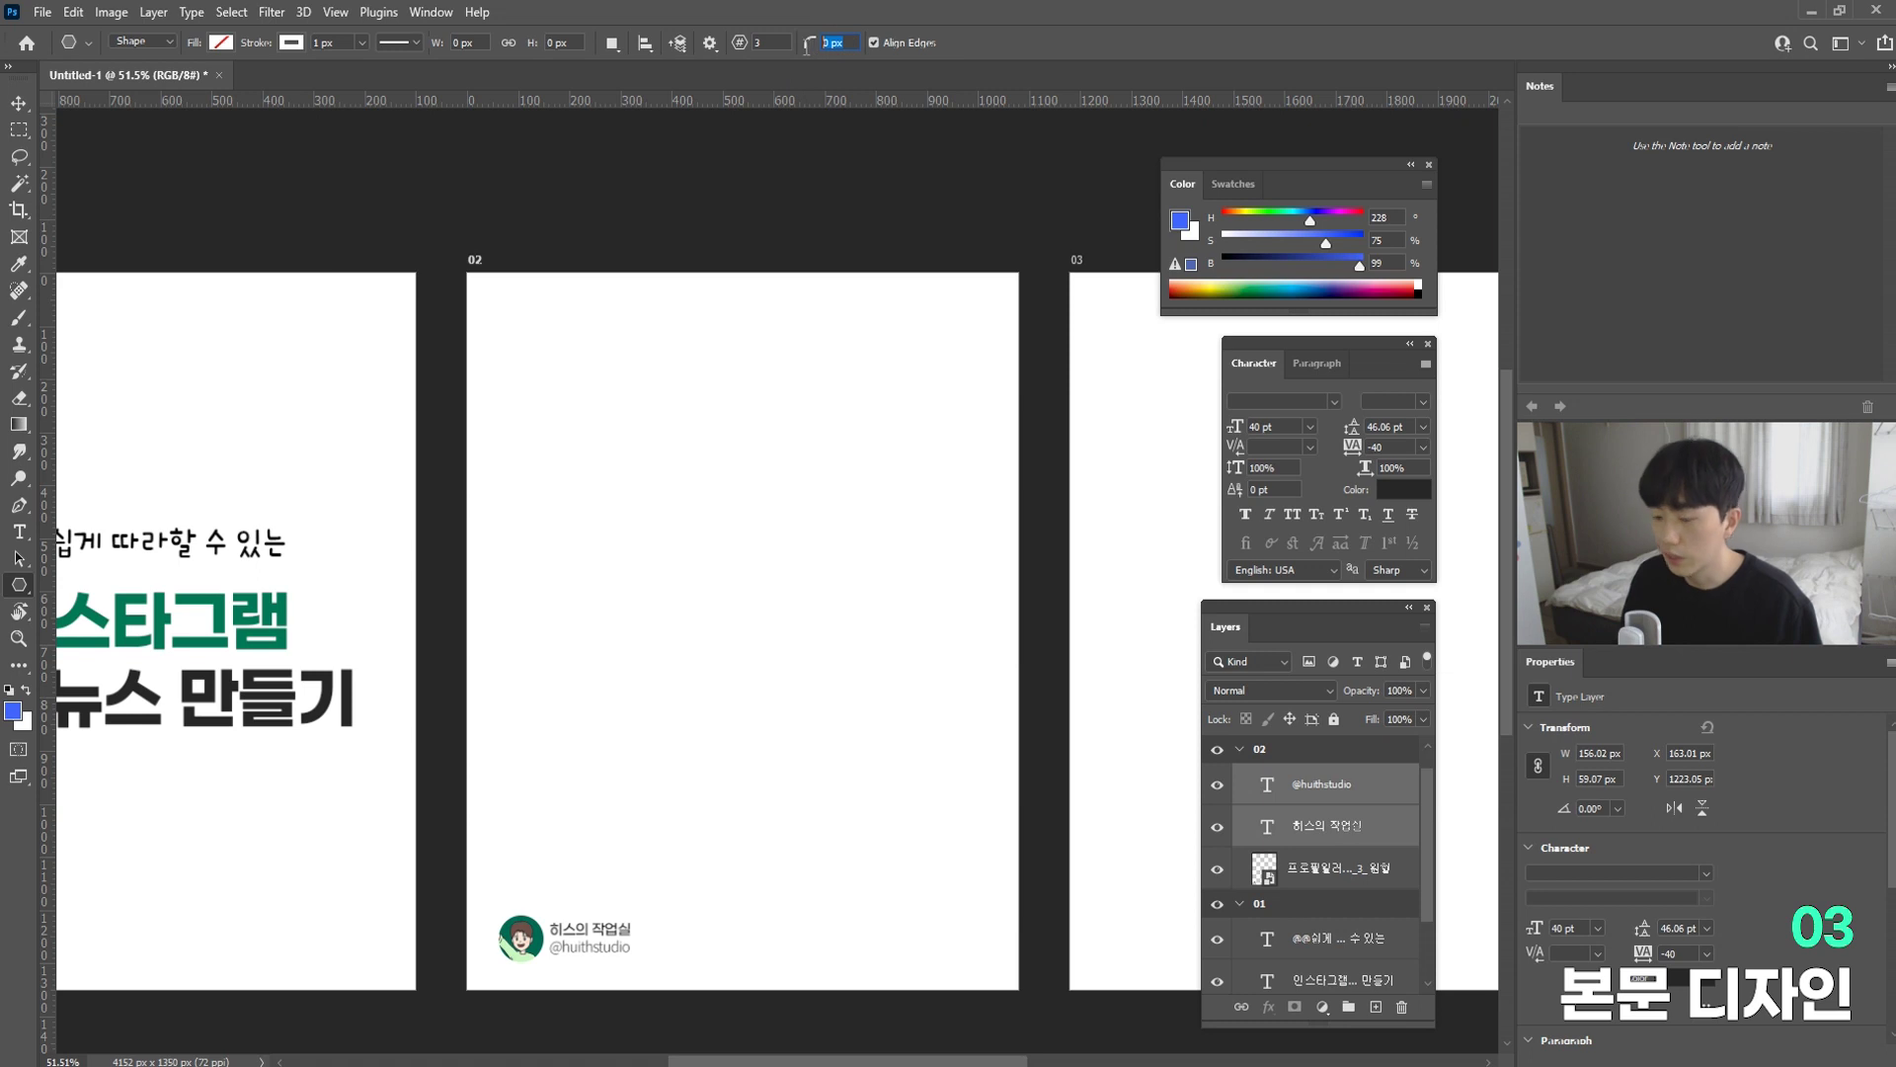
# Step: Draw a triangle about 50 × 44.5 px with a 5 px corner radius in artboard 02's lower right area and remove its stroke
pyautogui.write('5')
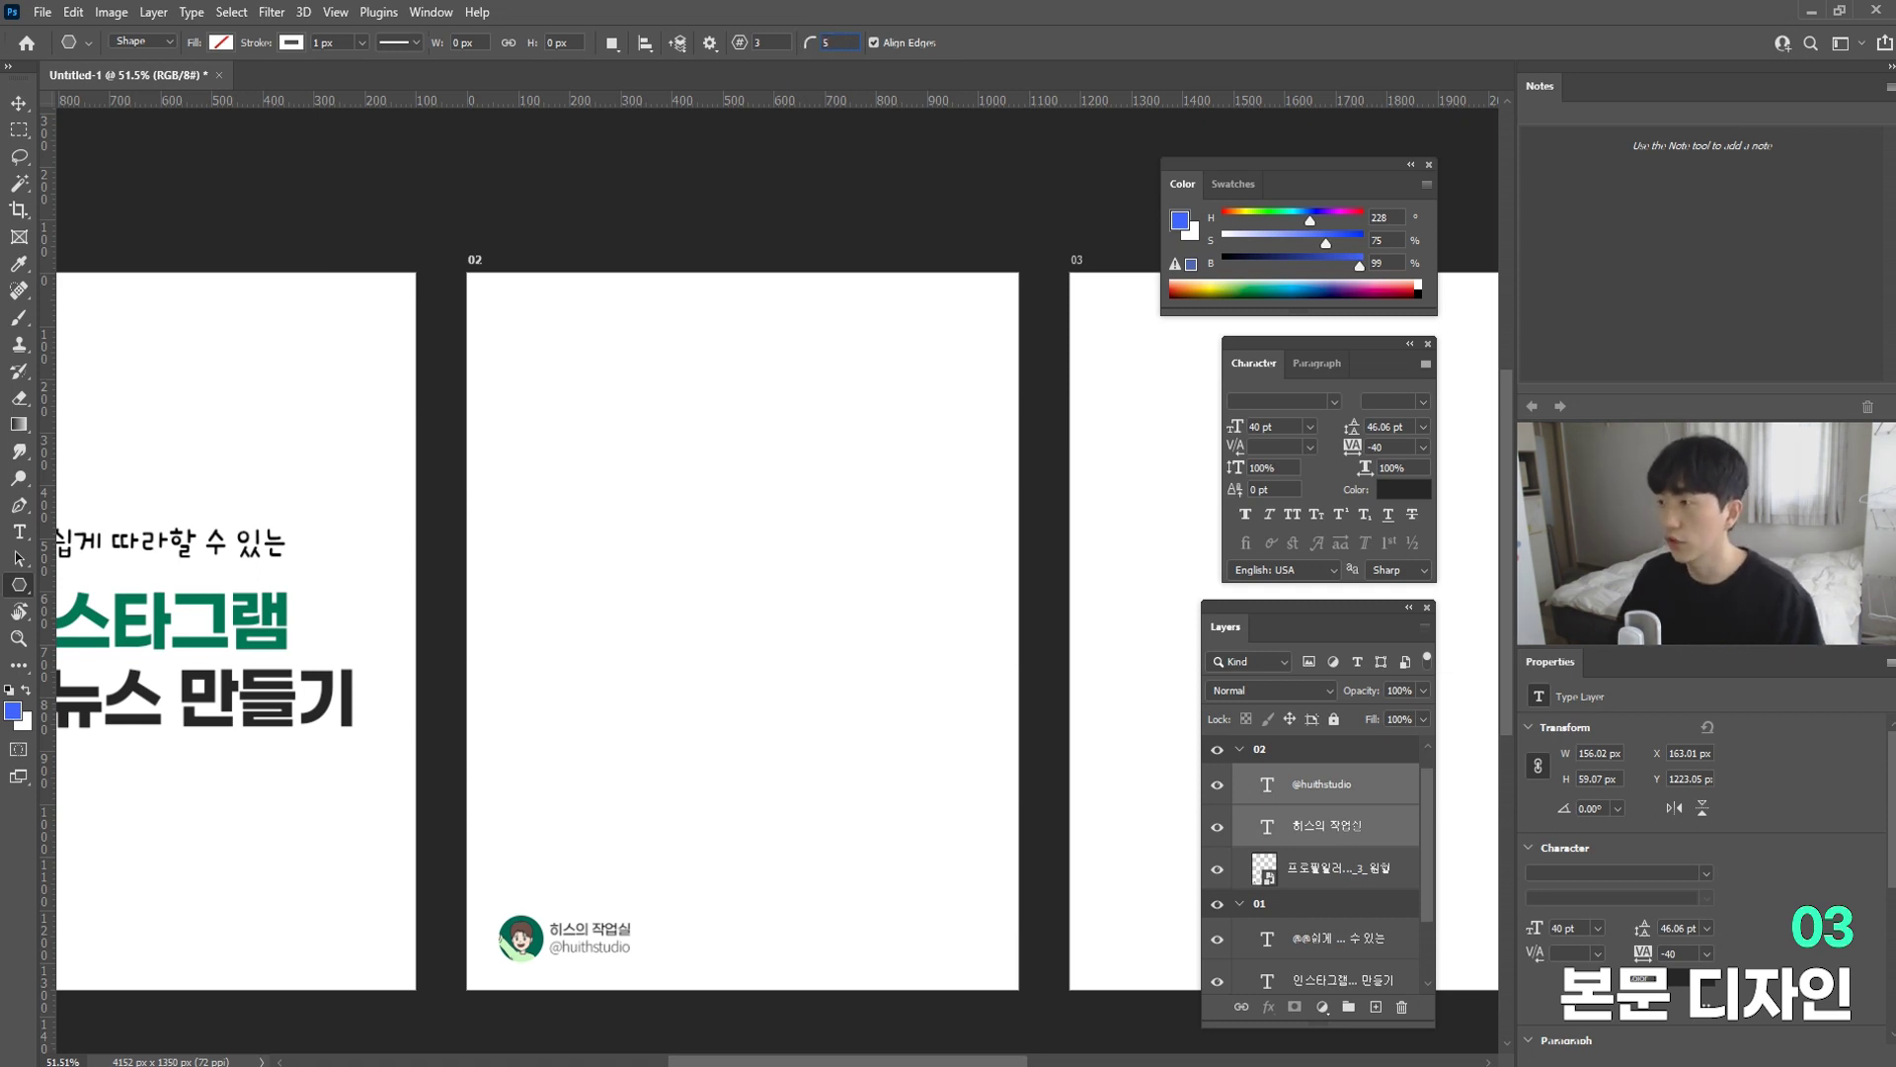
pyautogui.moveTo(884, 880); pyautogui.dragTo(906, 891)
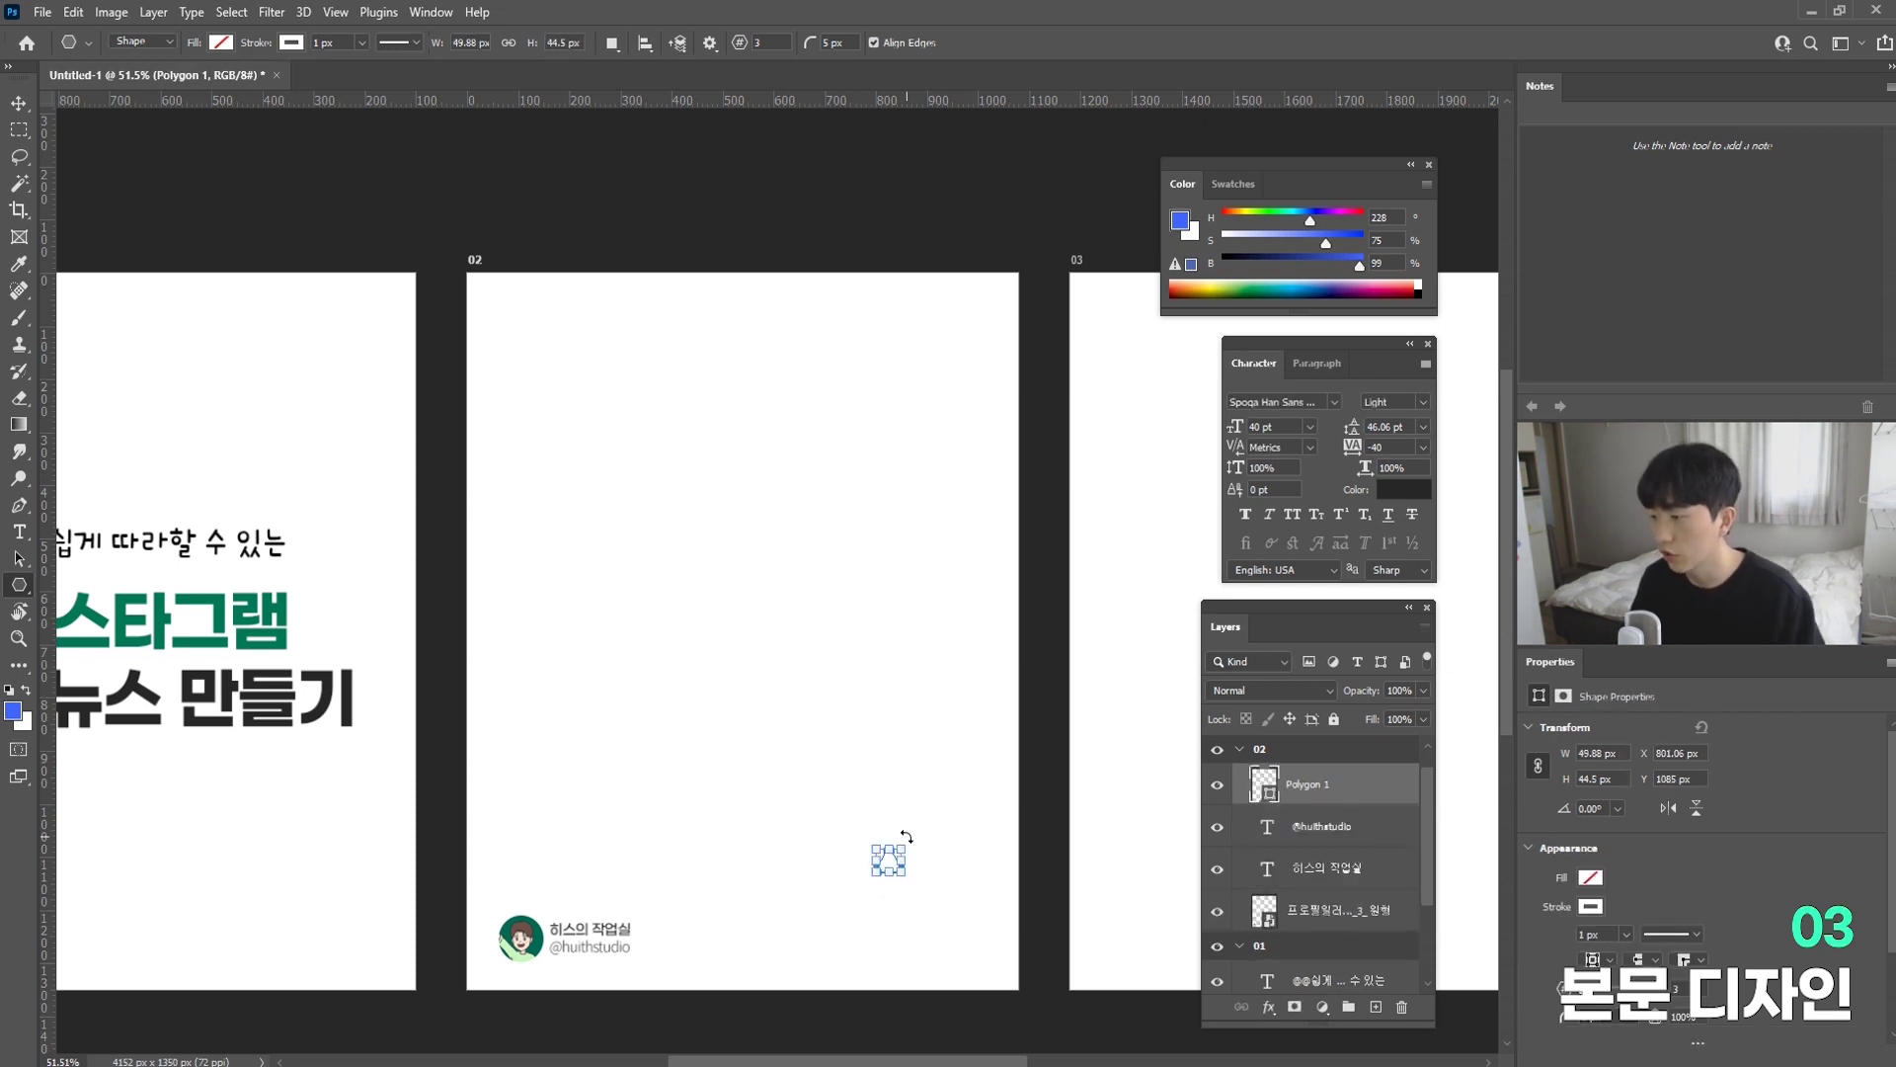
pyautogui.click(291, 42)
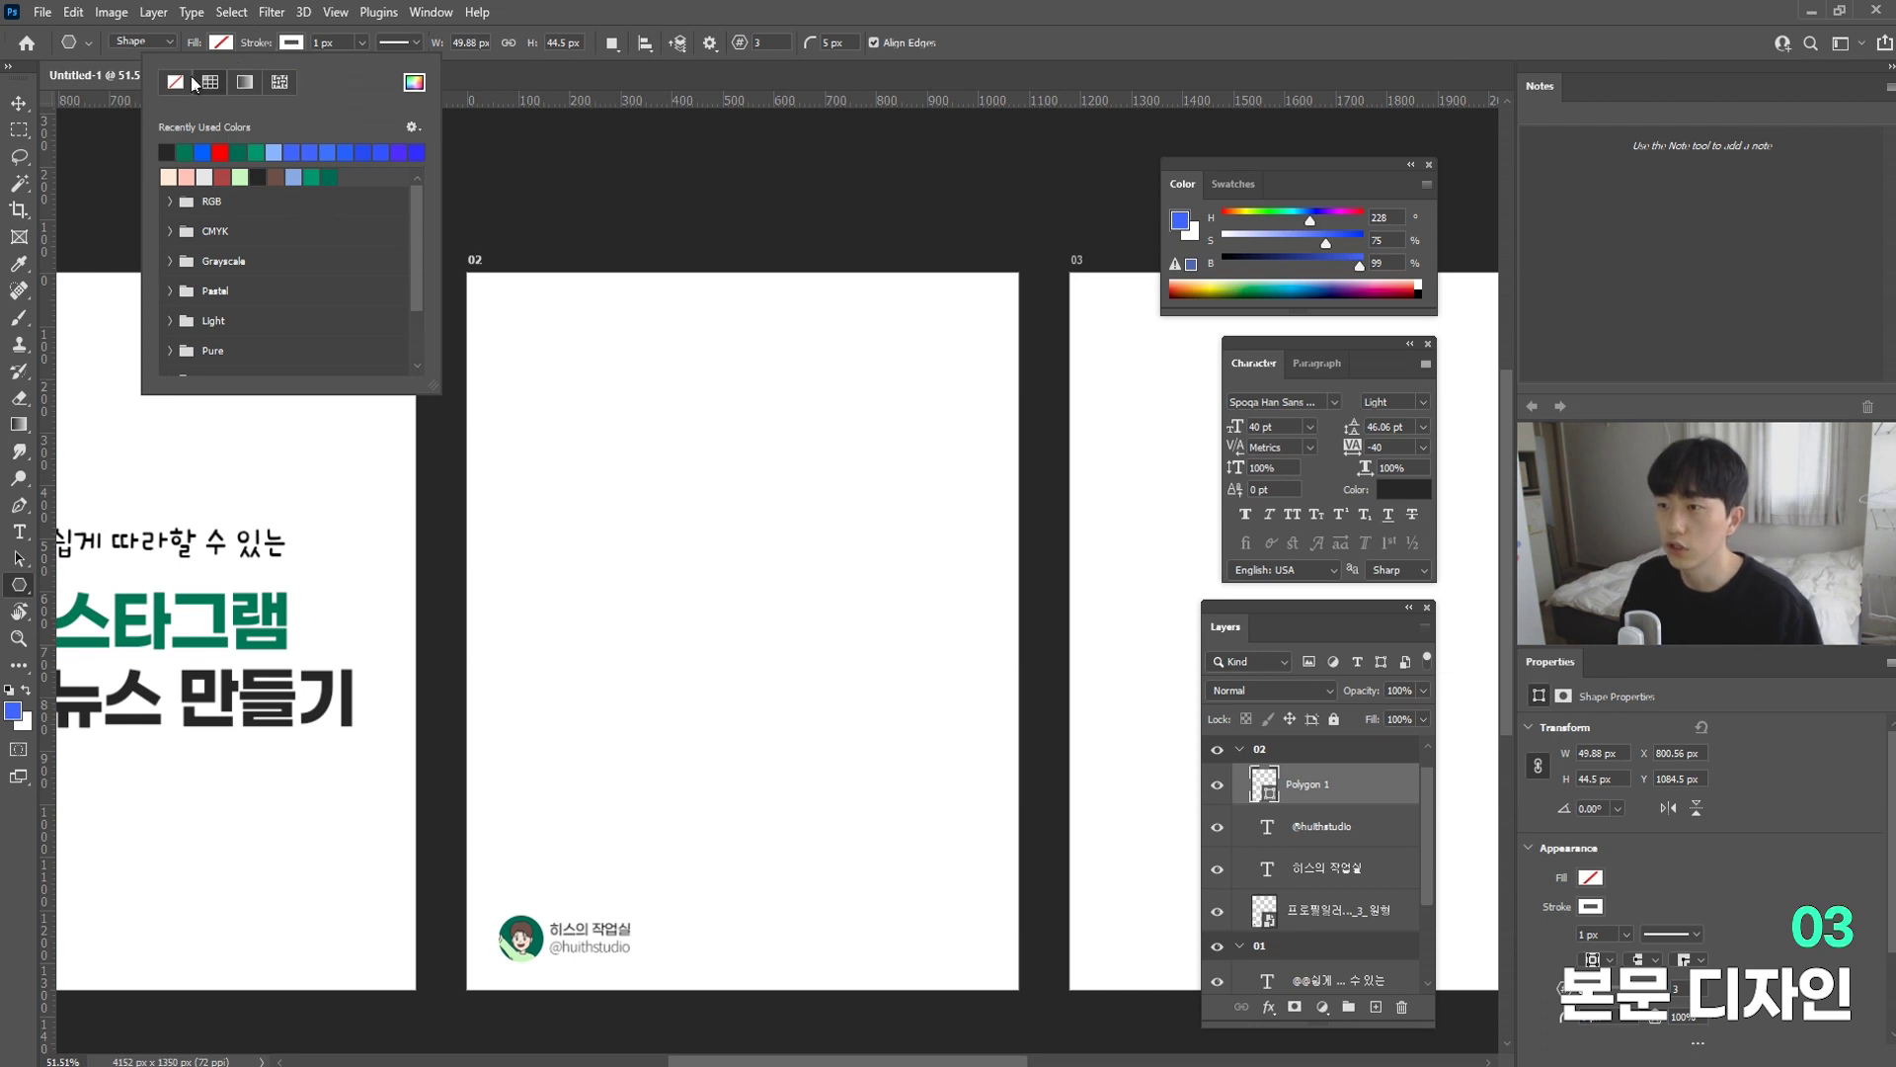
pyautogui.click(220, 44)
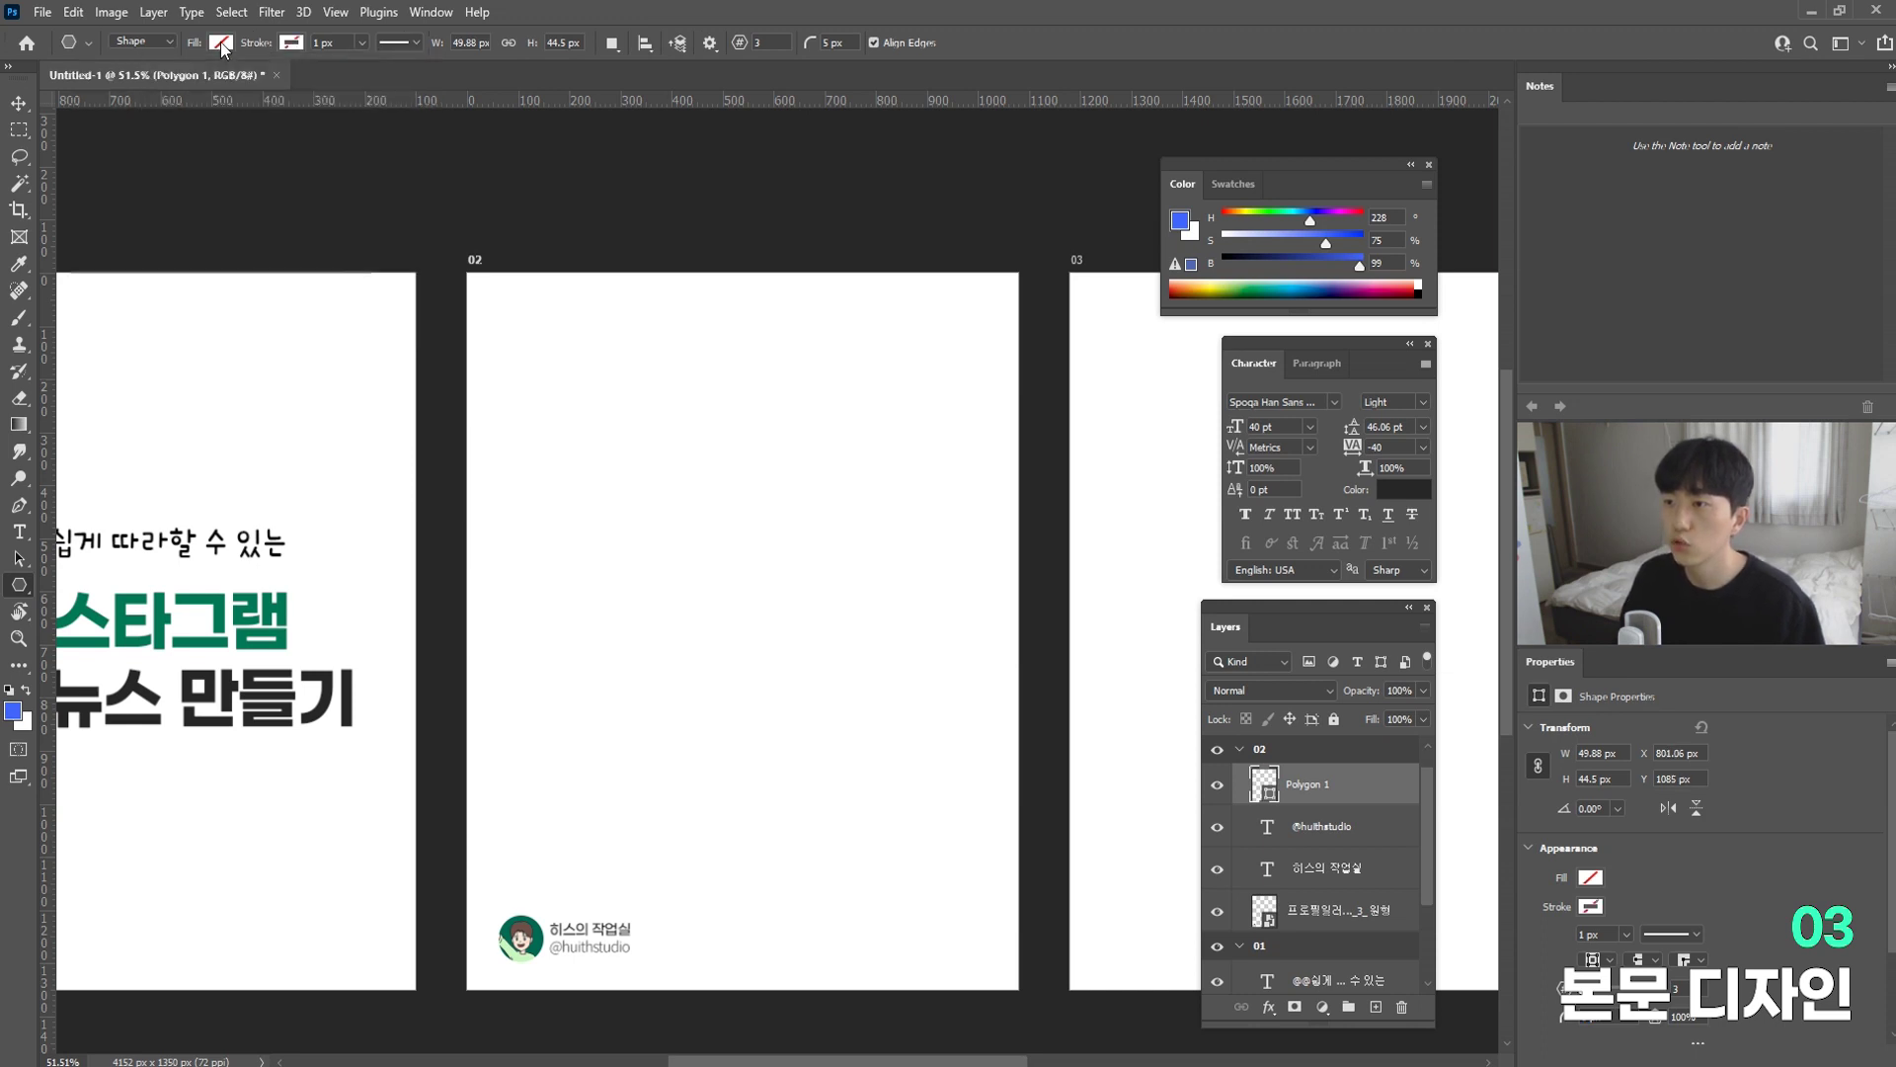
# Step: Fill the triangle with the dark green #006a52 sampled from the profile picture's background
pyautogui.click(219, 45)
pyautogui.click(343, 83)
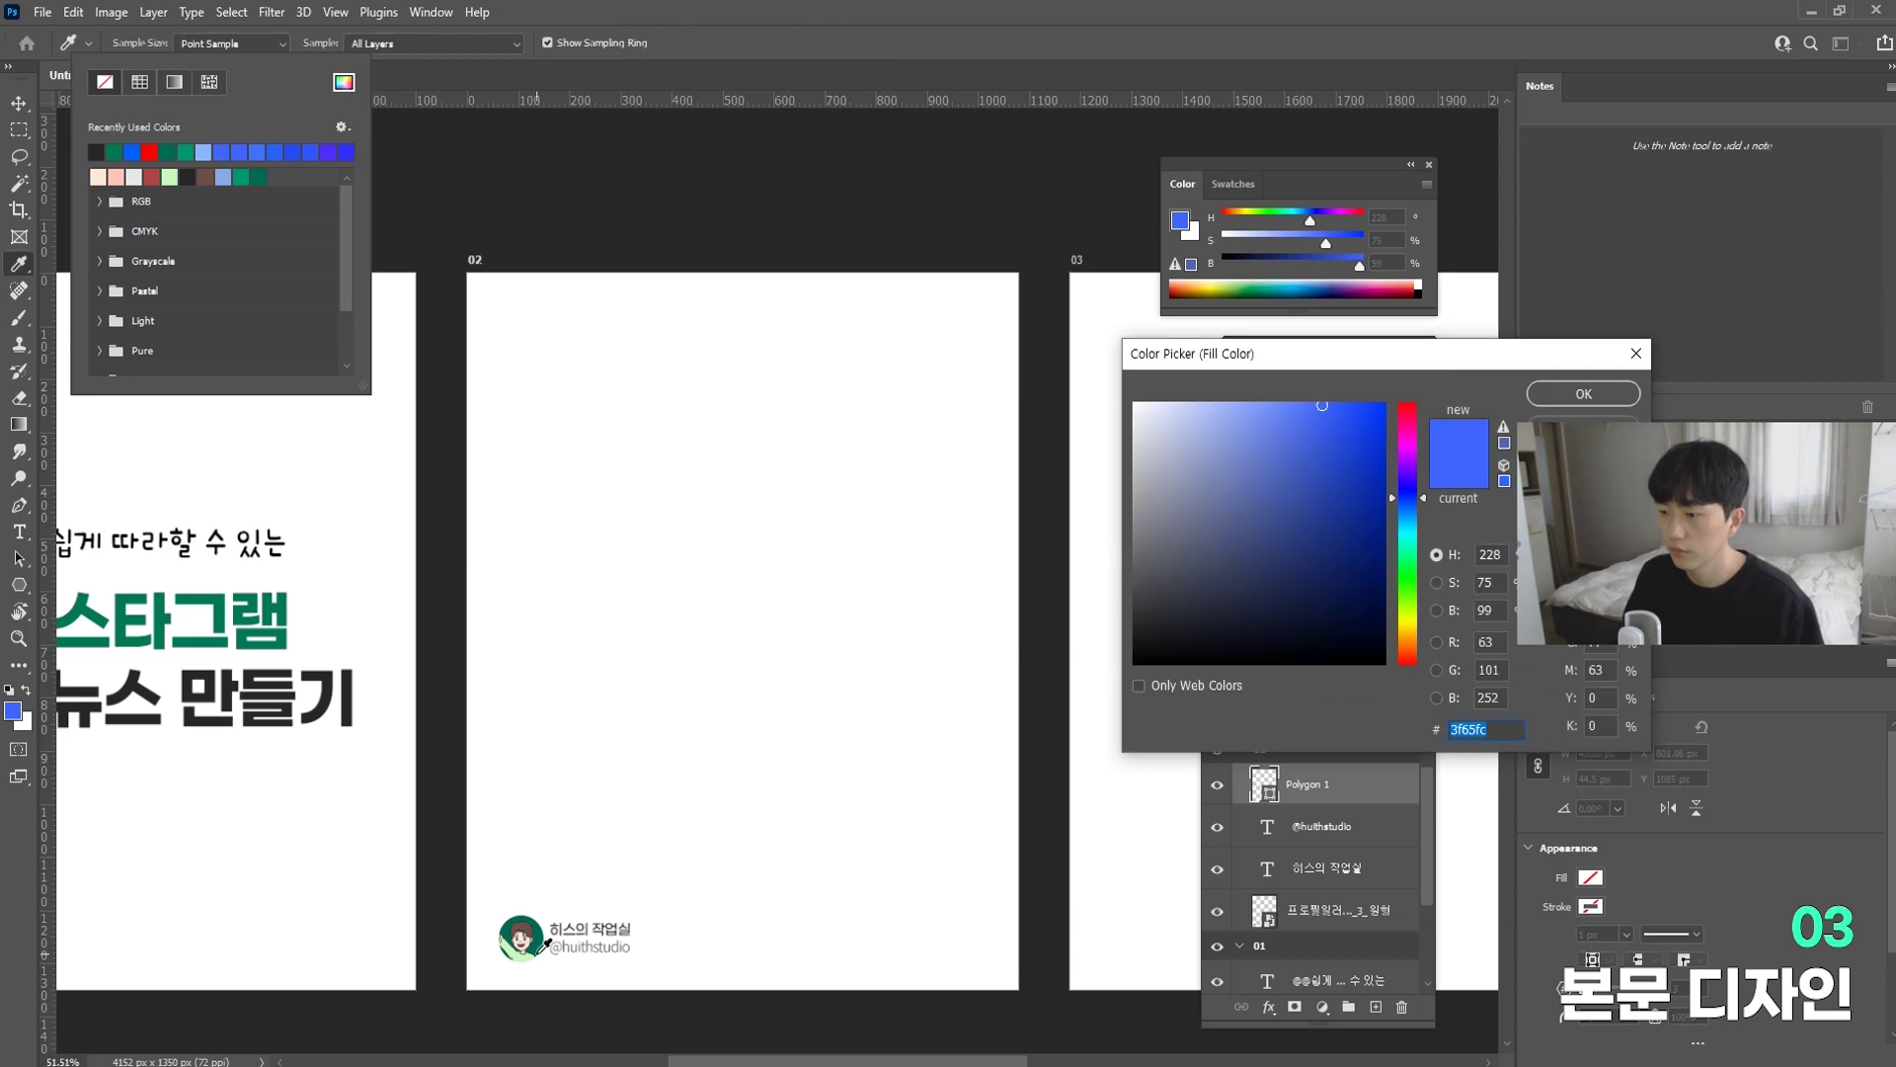
pyautogui.scroll(10, 538, 948)
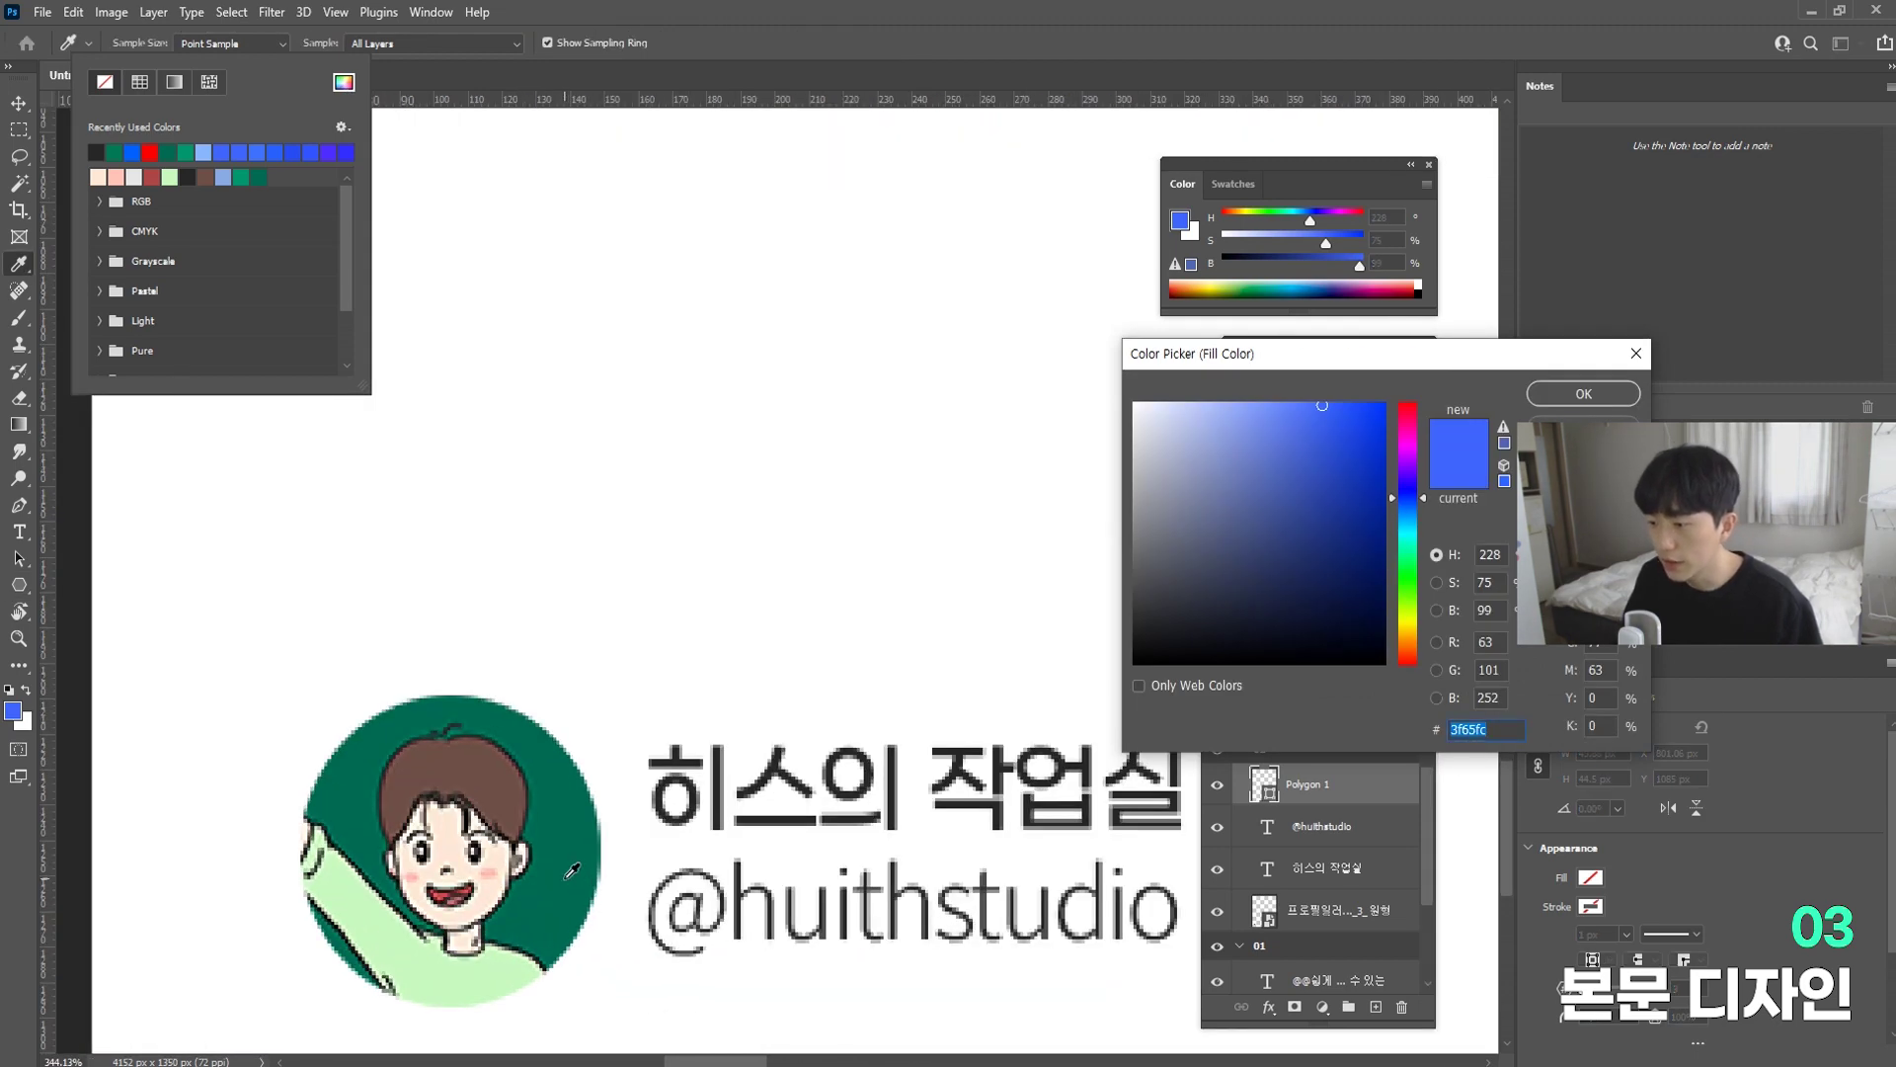
pyautogui.click(566, 876)
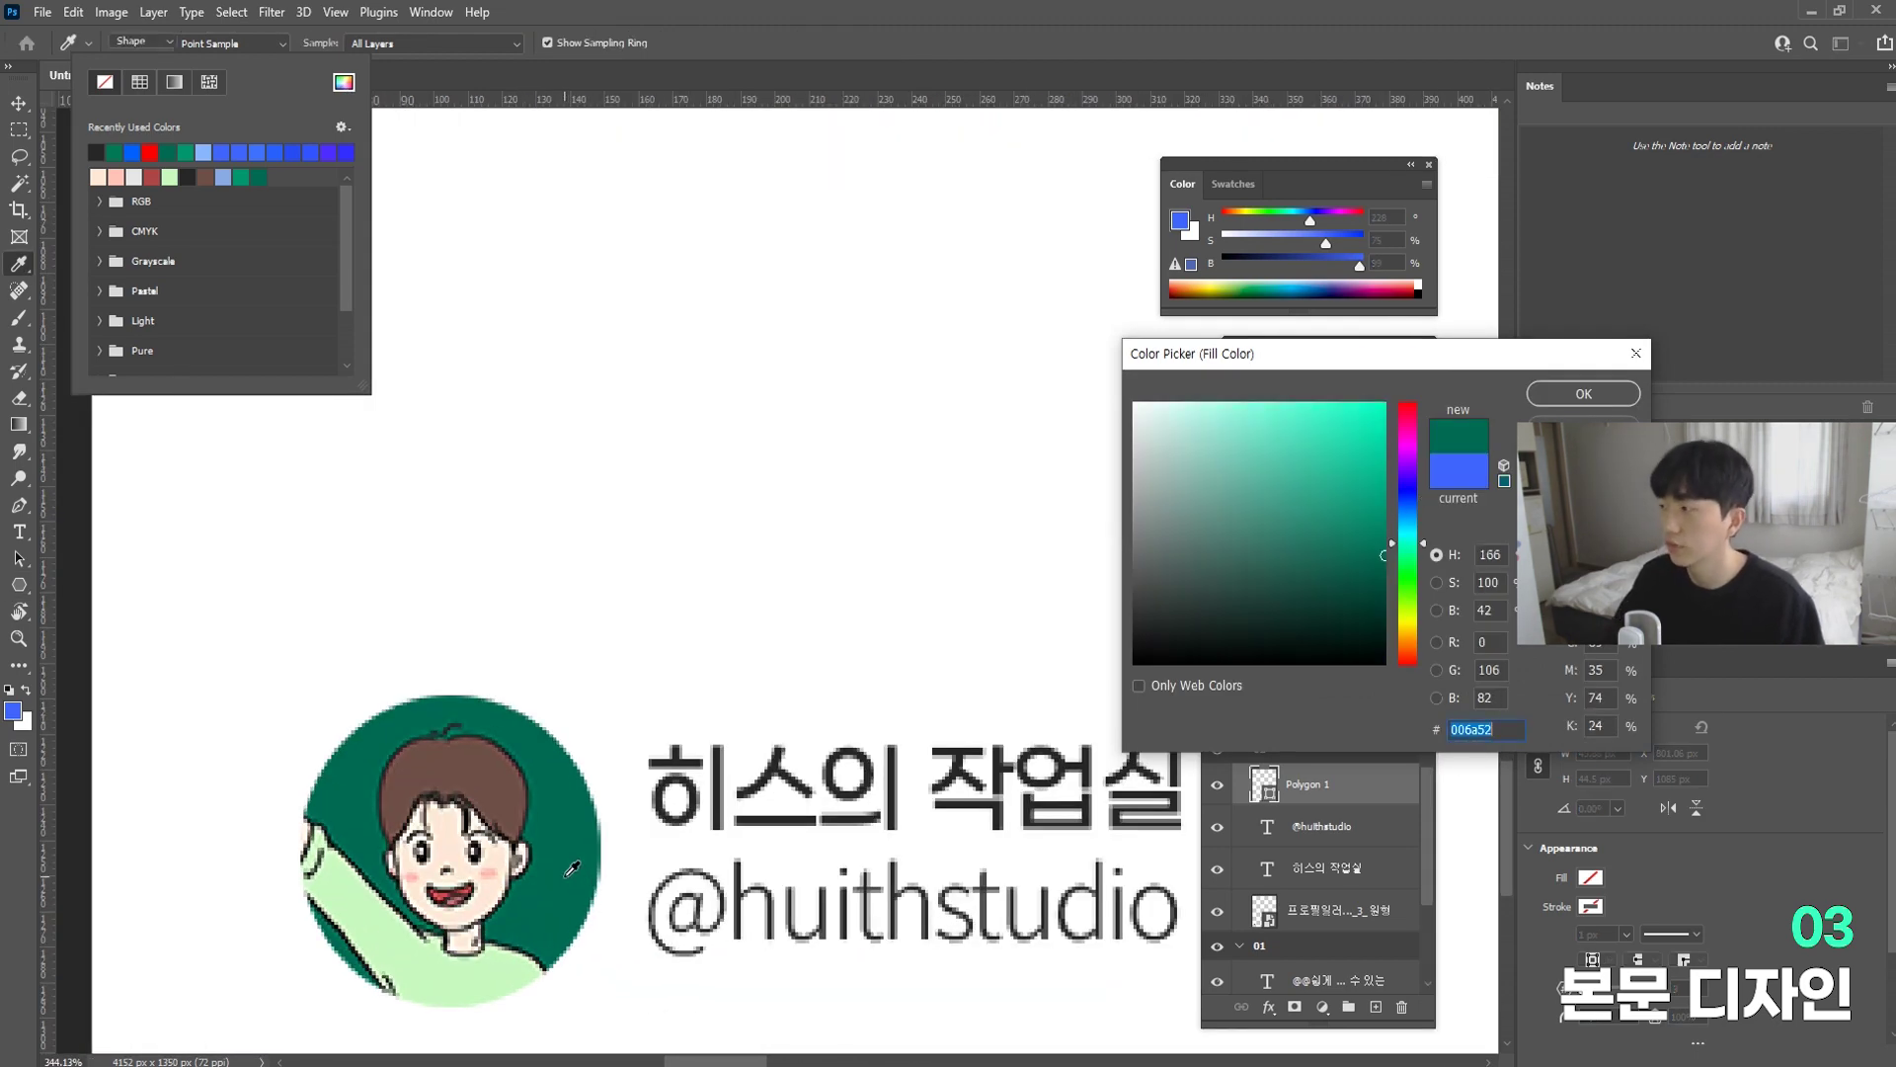
pyautogui.press('Return')
# Step: Rotate the triangle 90° to point right, shrink it to about 40 × 36 px and place it in artboard 02's lower right corner
pyautogui.scroll(-8, 1052, 867)
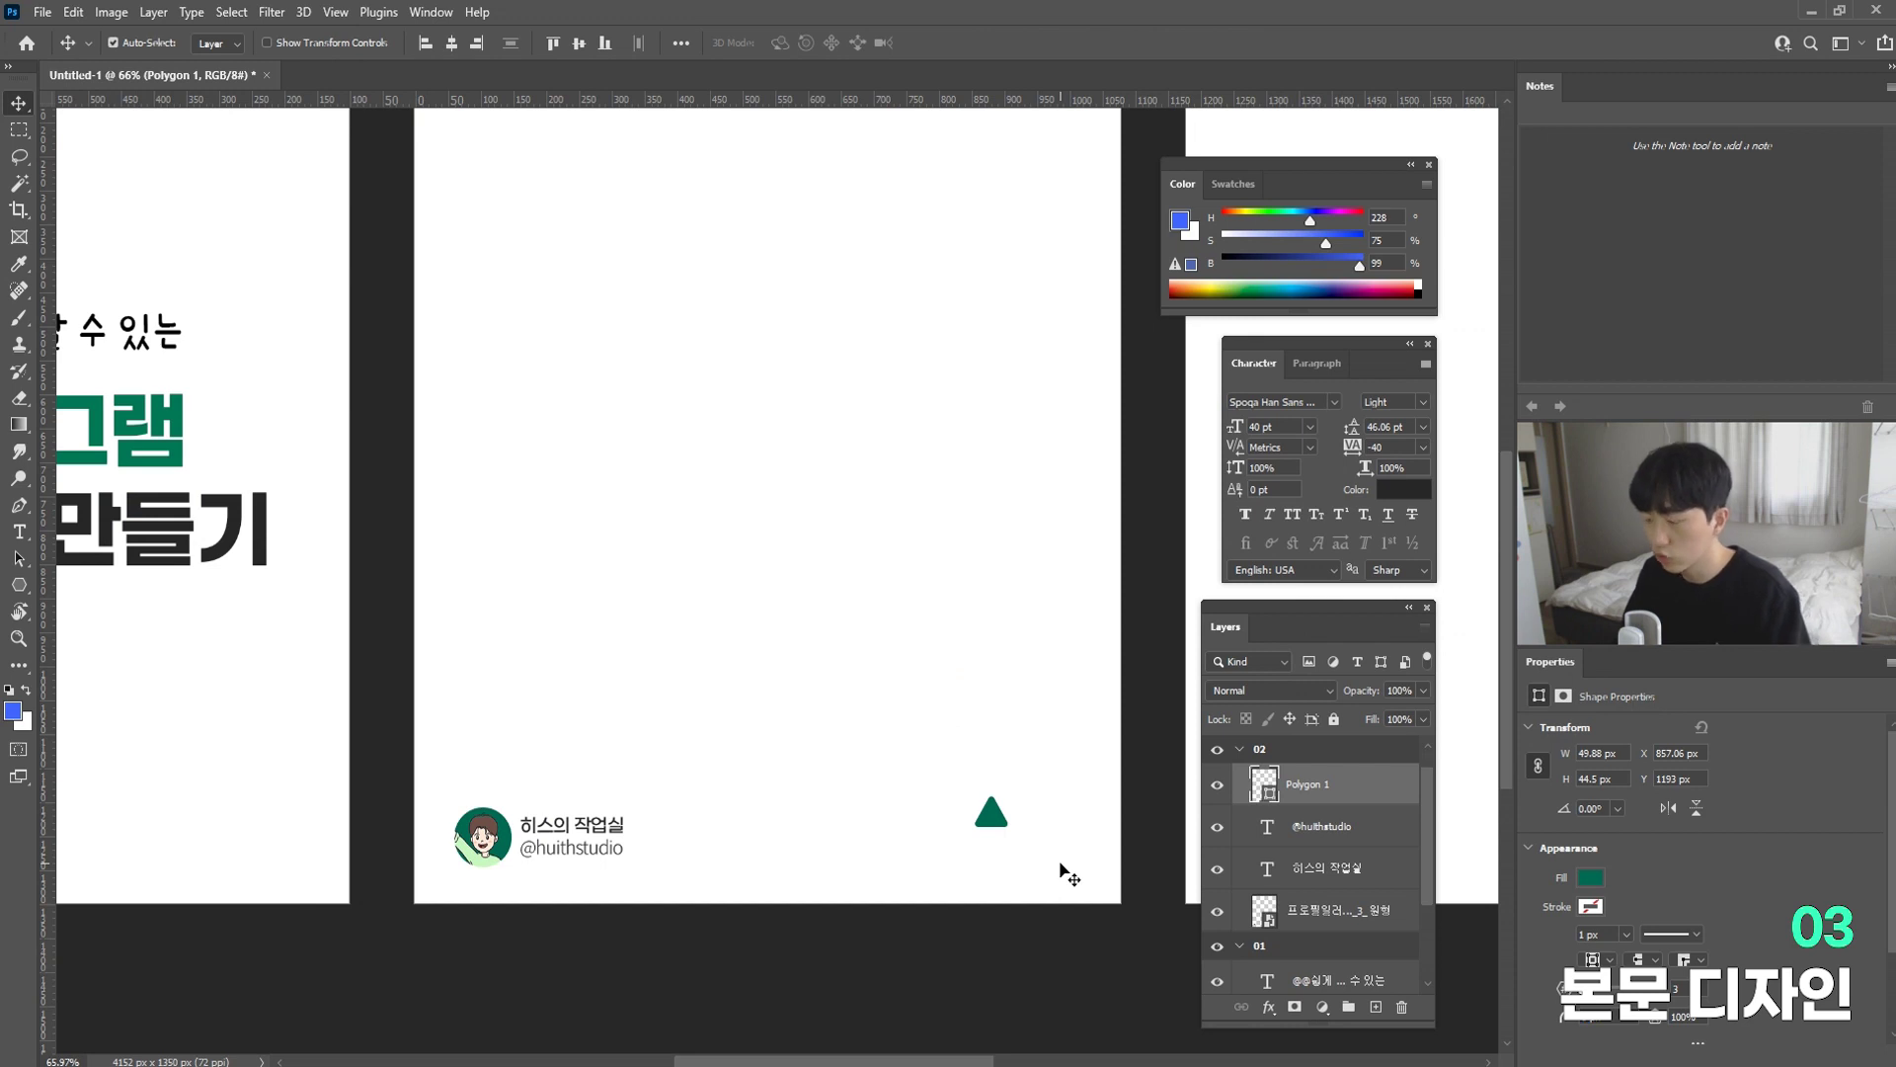
pyautogui.hotkey('ctrl', 't')
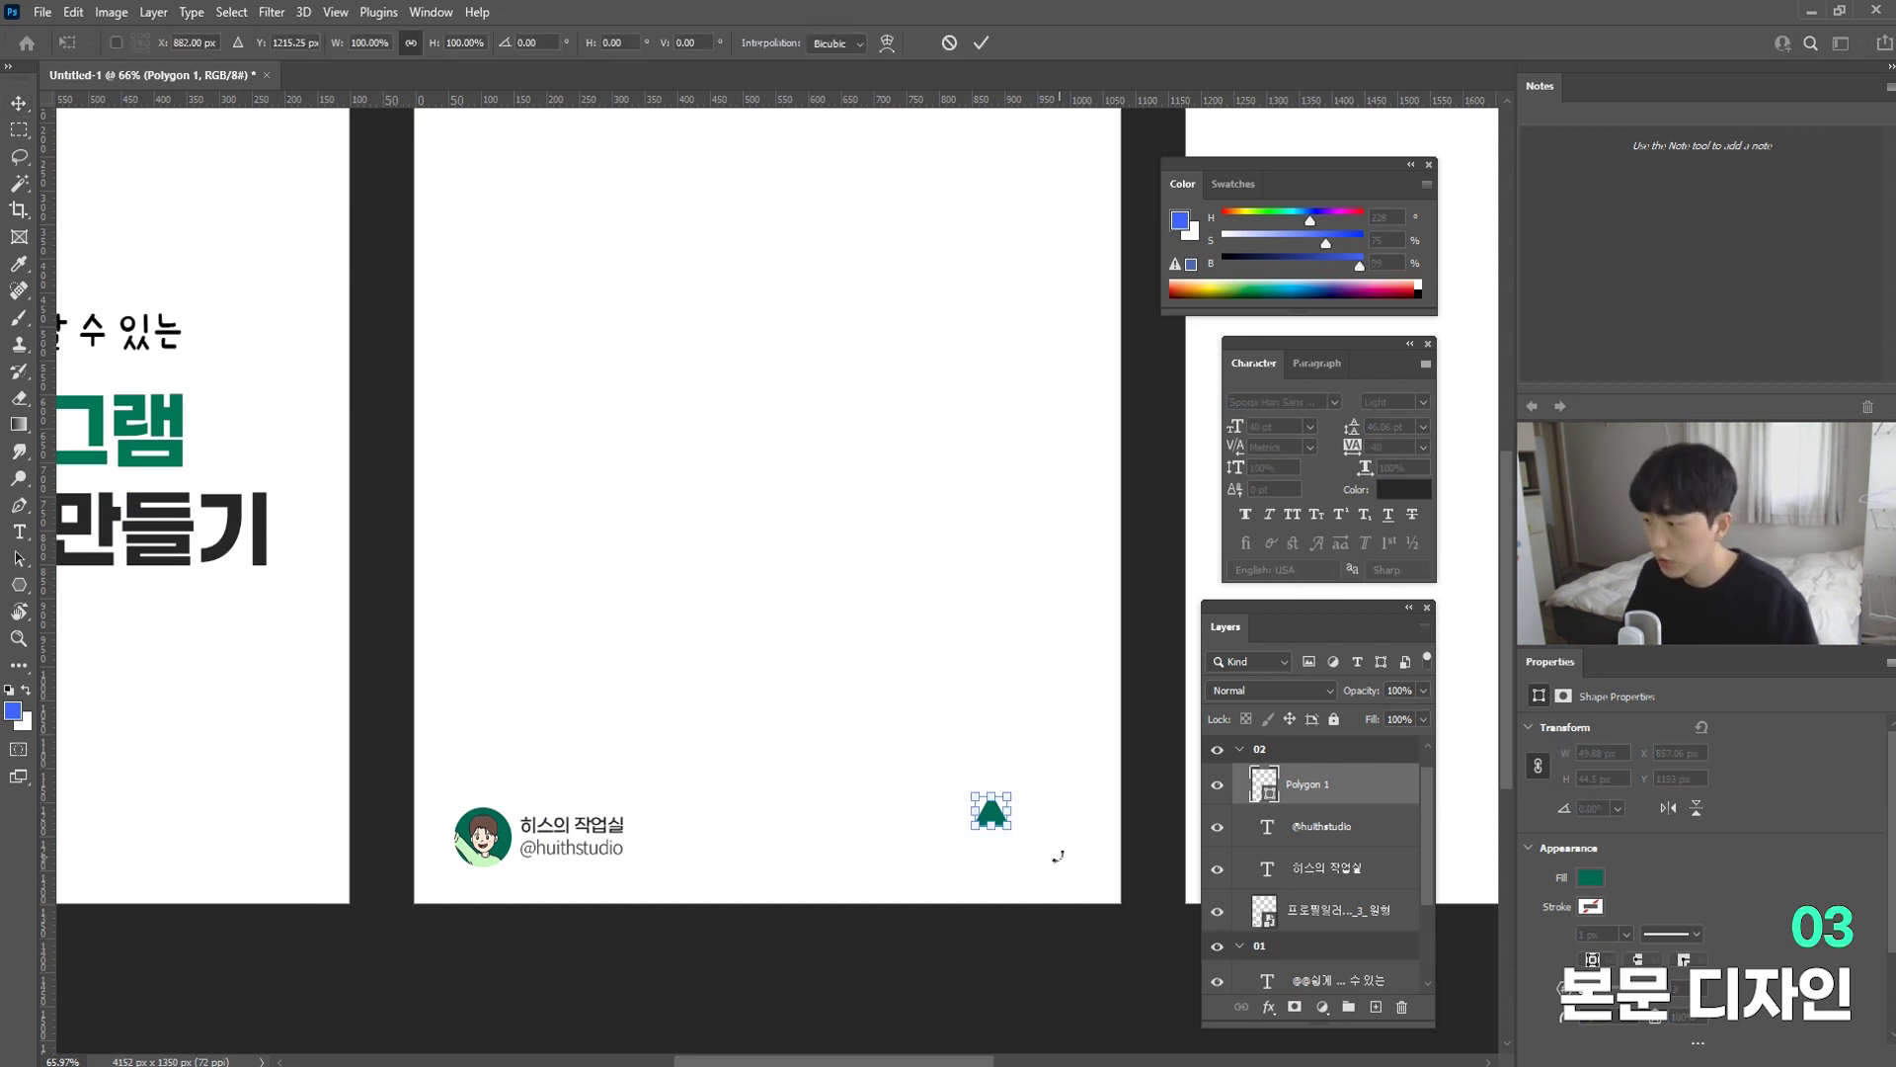
pyautogui.moveTo(1034, 795); pyautogui.dragTo(1013, 857)
pyautogui.press('Return')
pyautogui.moveTo(1027, 838); pyautogui.dragTo(1067, 845)
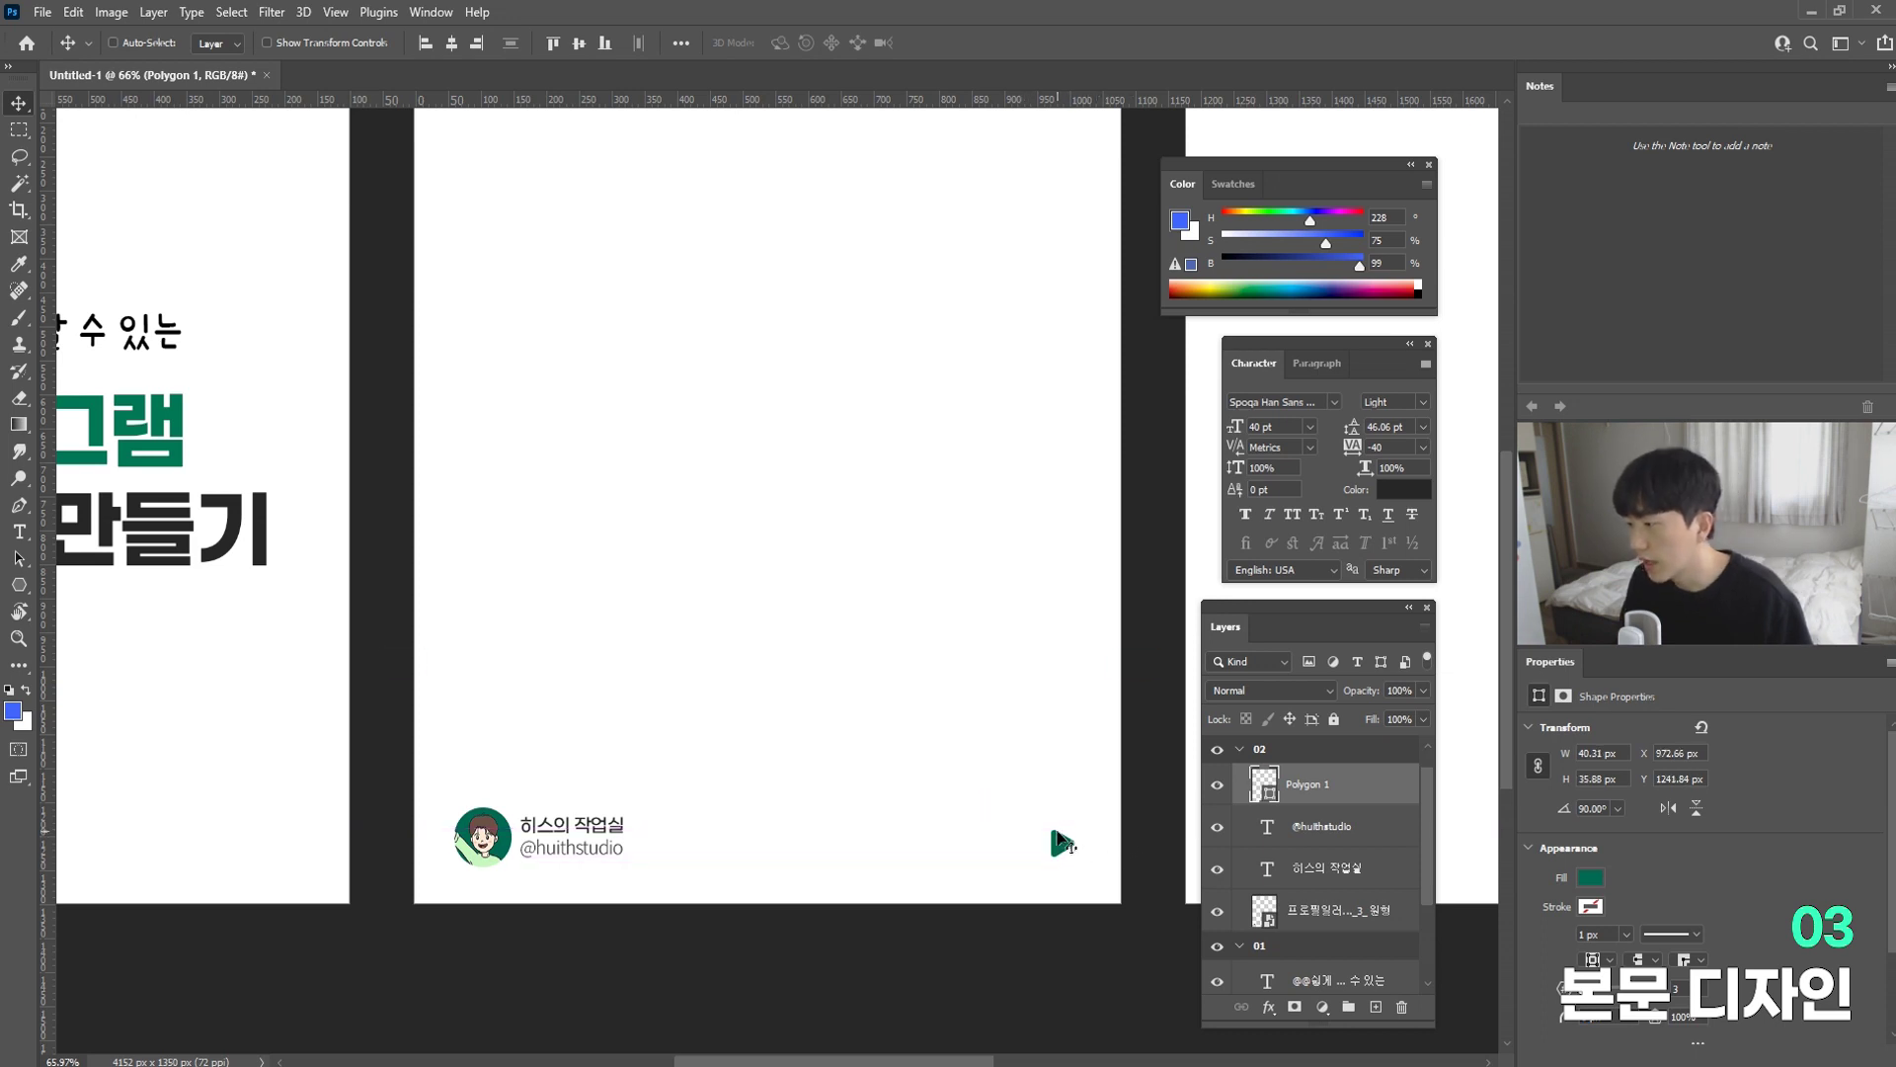
# Step: Duplicate the green triangle directly to its left to form a double arrow
pyautogui.scroll(2, 1091, 889)
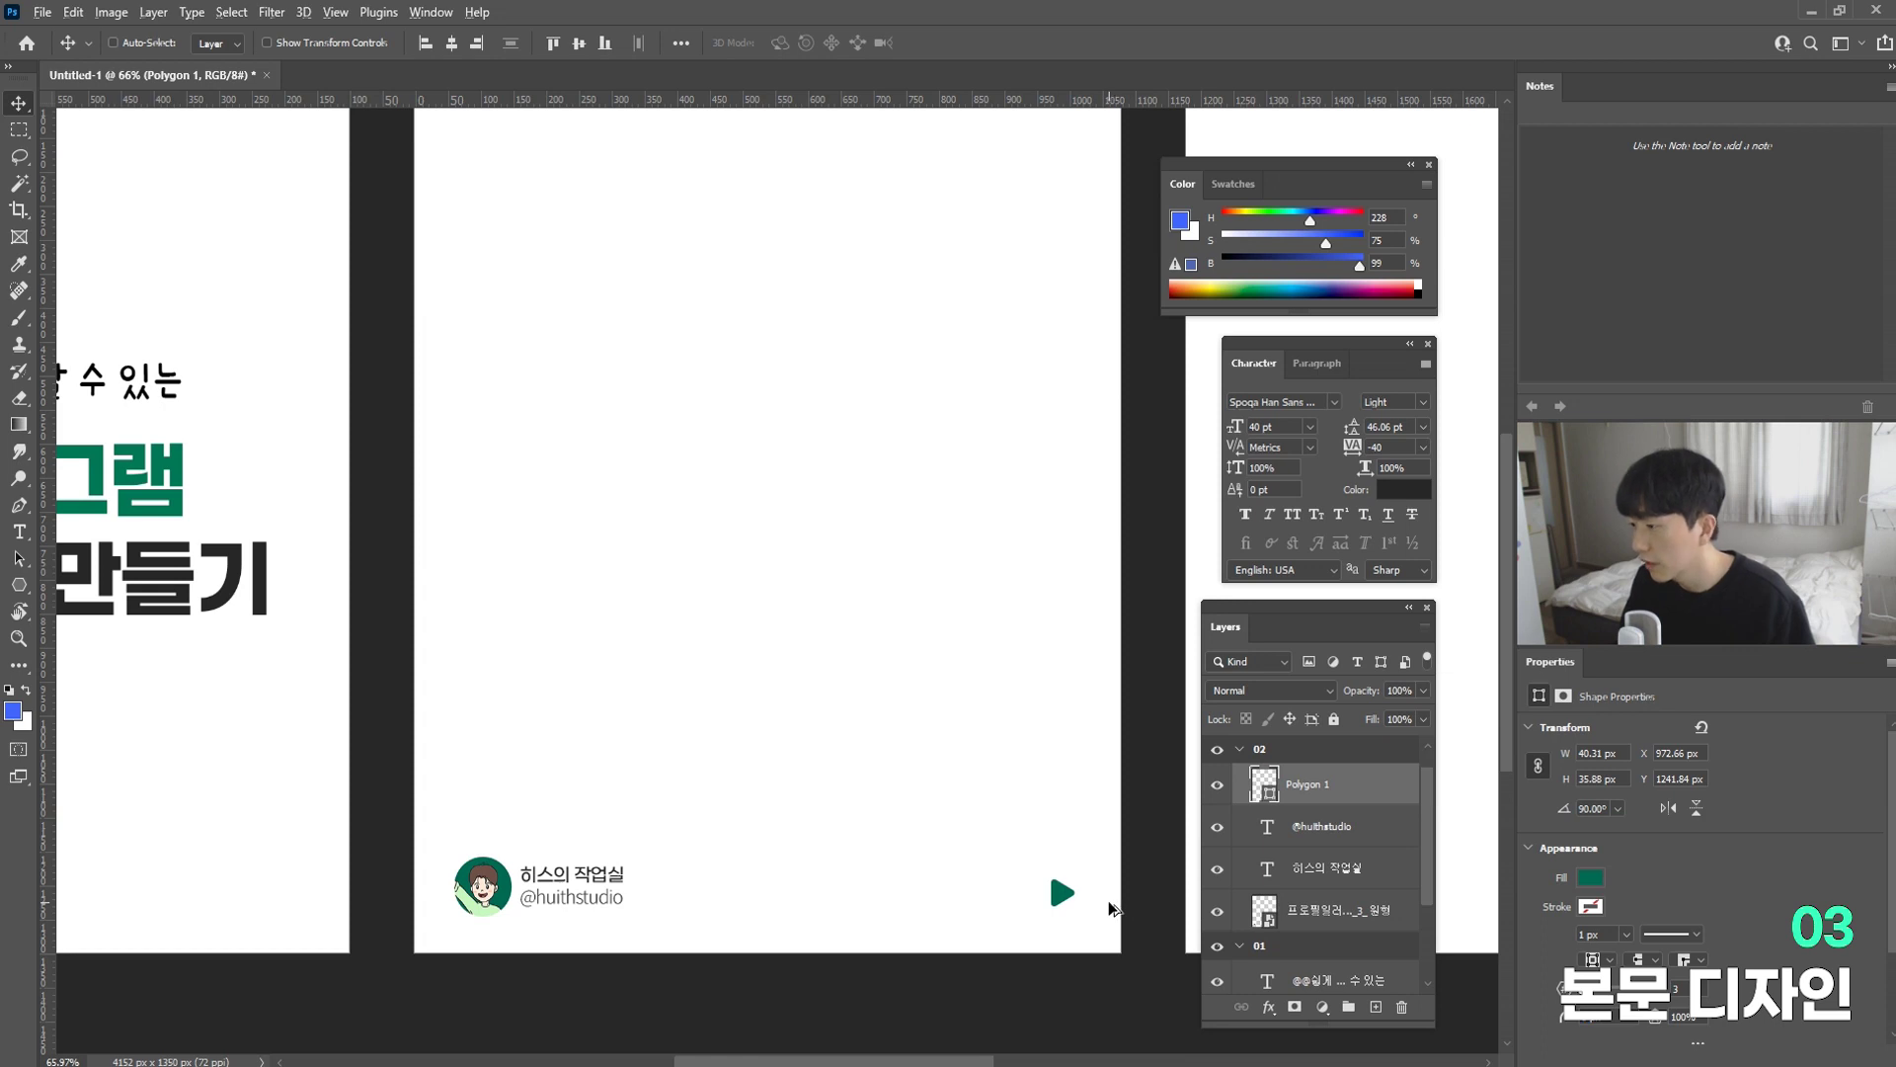
pyautogui.moveTo(1109, 908); pyautogui.dragTo(1076, 902)
pyautogui.scroll(1, 1076, 902)
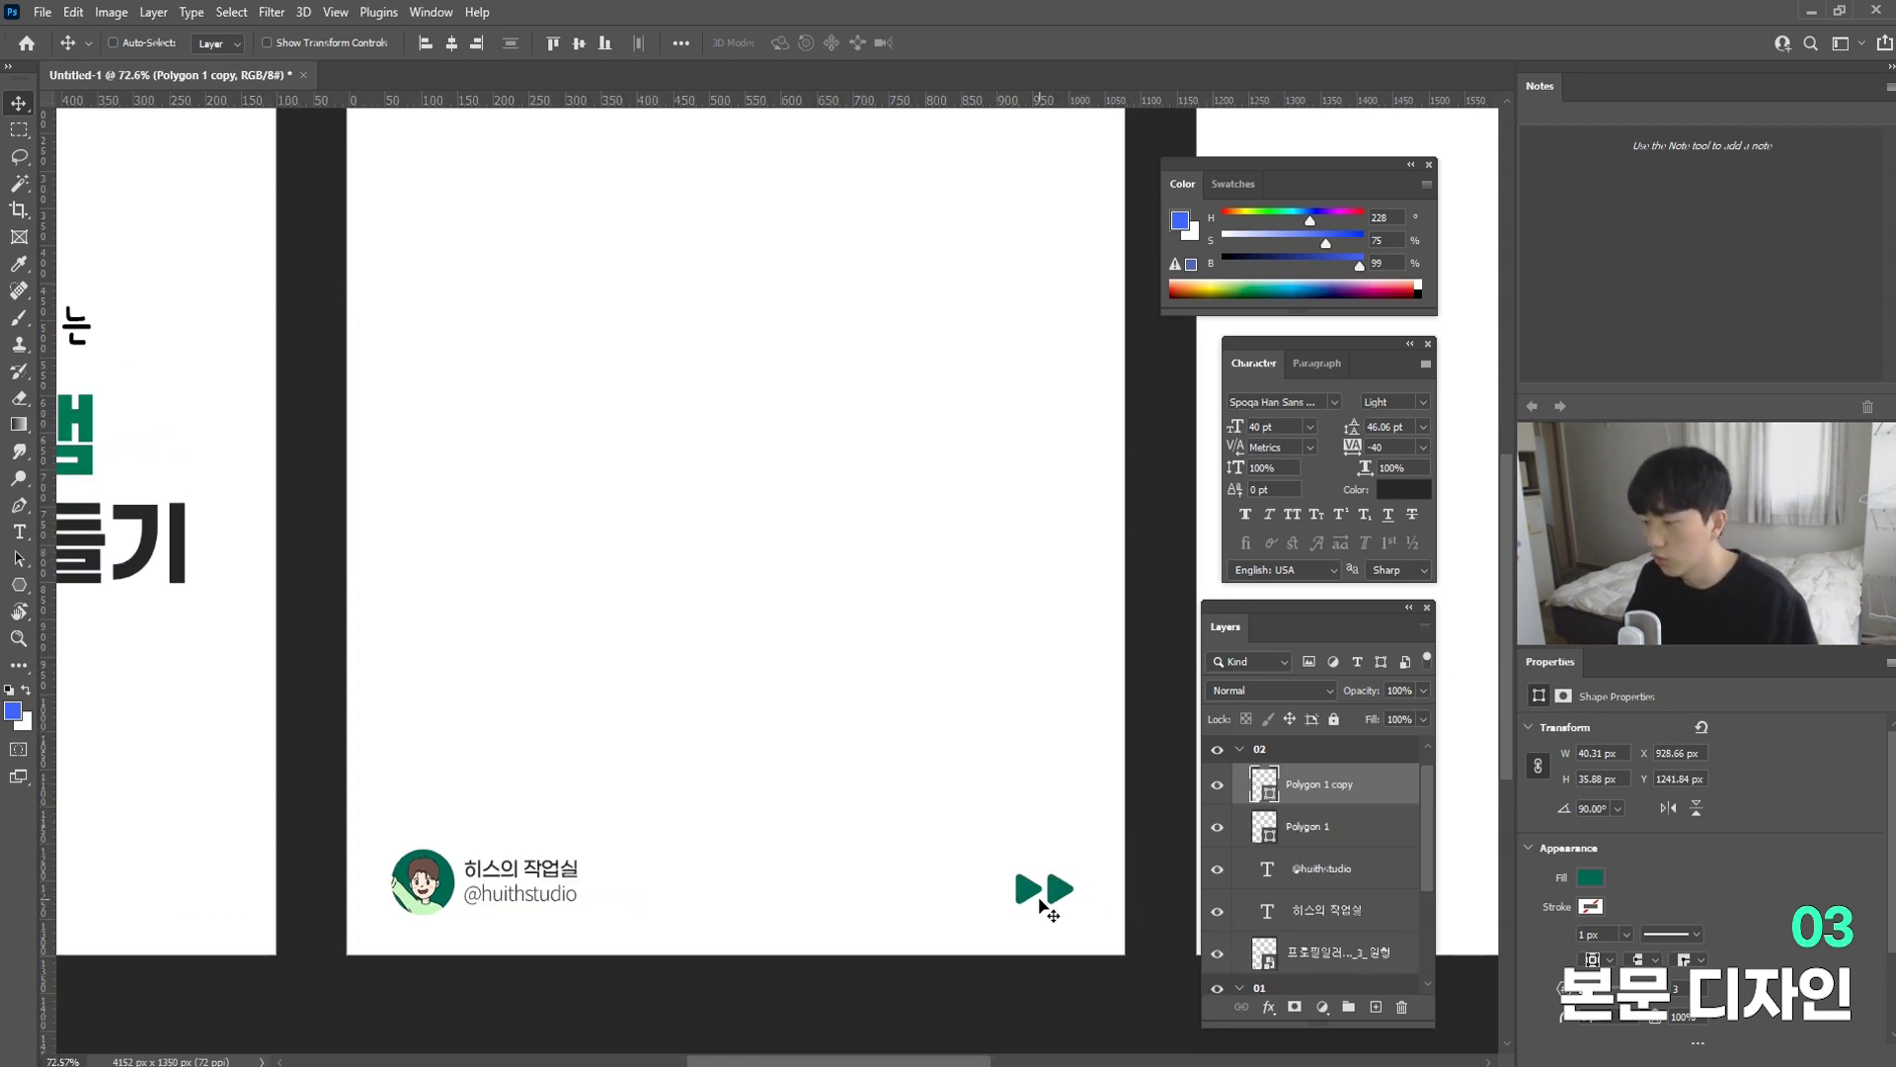
# Step: Scale both triangles down together so the double arrow measures about 68 × 33 px
pyautogui.keyDown('shift'); pyautogui.click(1025, 887); pyautogui.keyUp('shift')
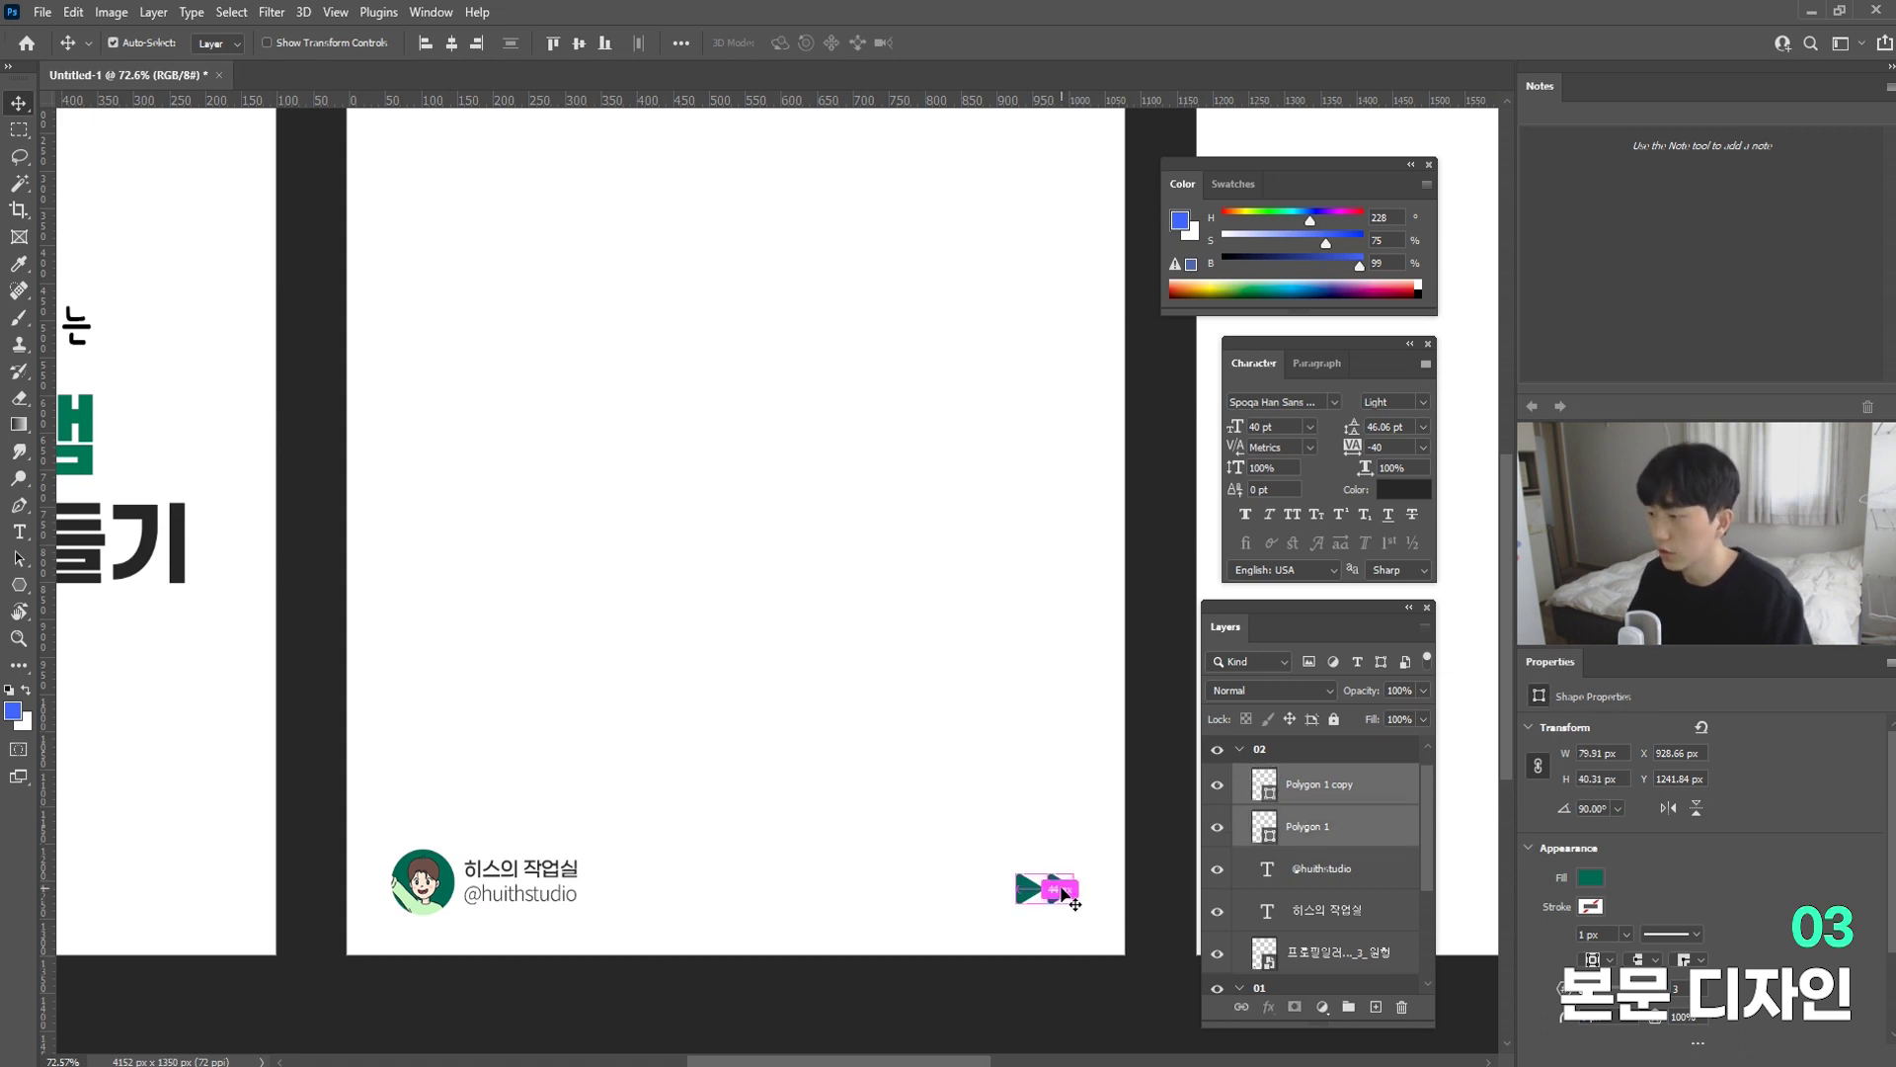
pyautogui.hotkey('ctrl', 't')
pyautogui.moveTo(1017, 875); pyautogui.dragTo(1028, 886)
pyautogui.press('Return')
pyautogui.scroll(-1, 920, 918)
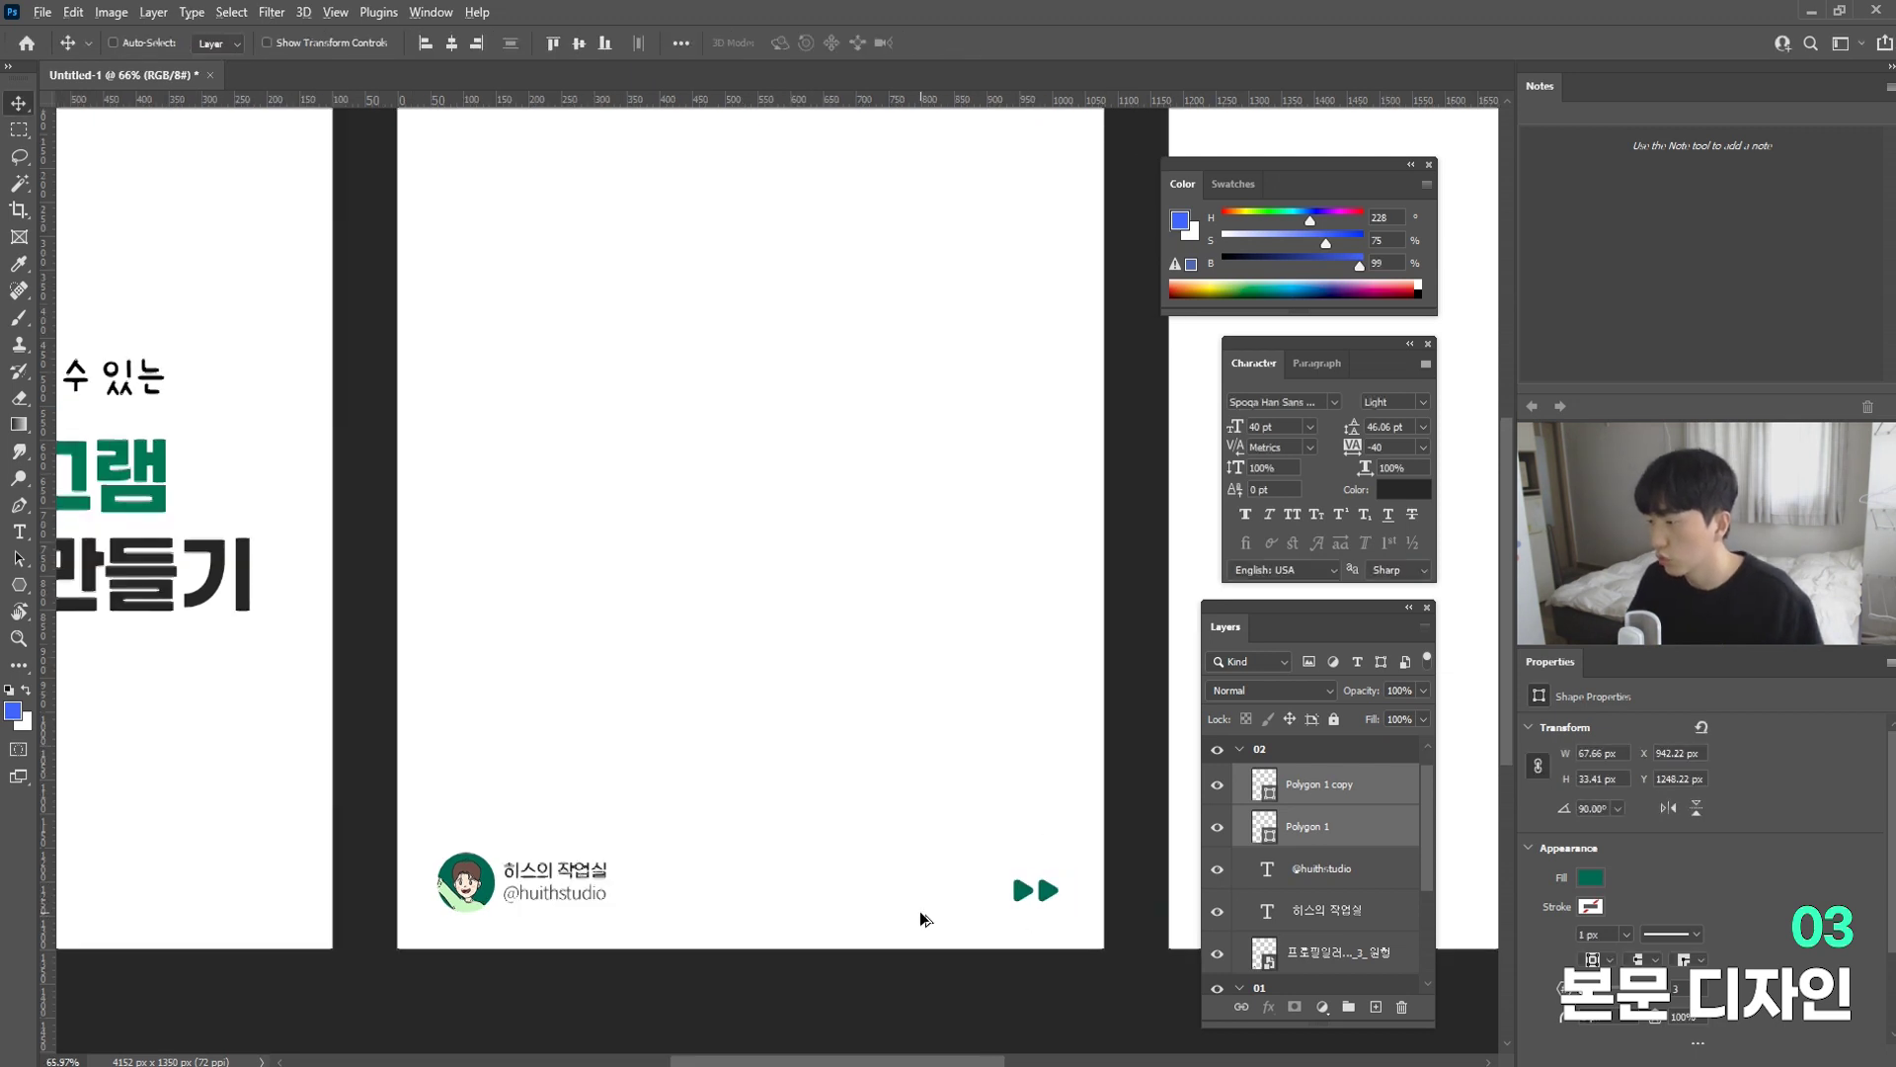
# Step: Add the text "오늘은 포토샵으로" in the upper part of artboard 02
pyautogui.scroll(-2, 920, 919)
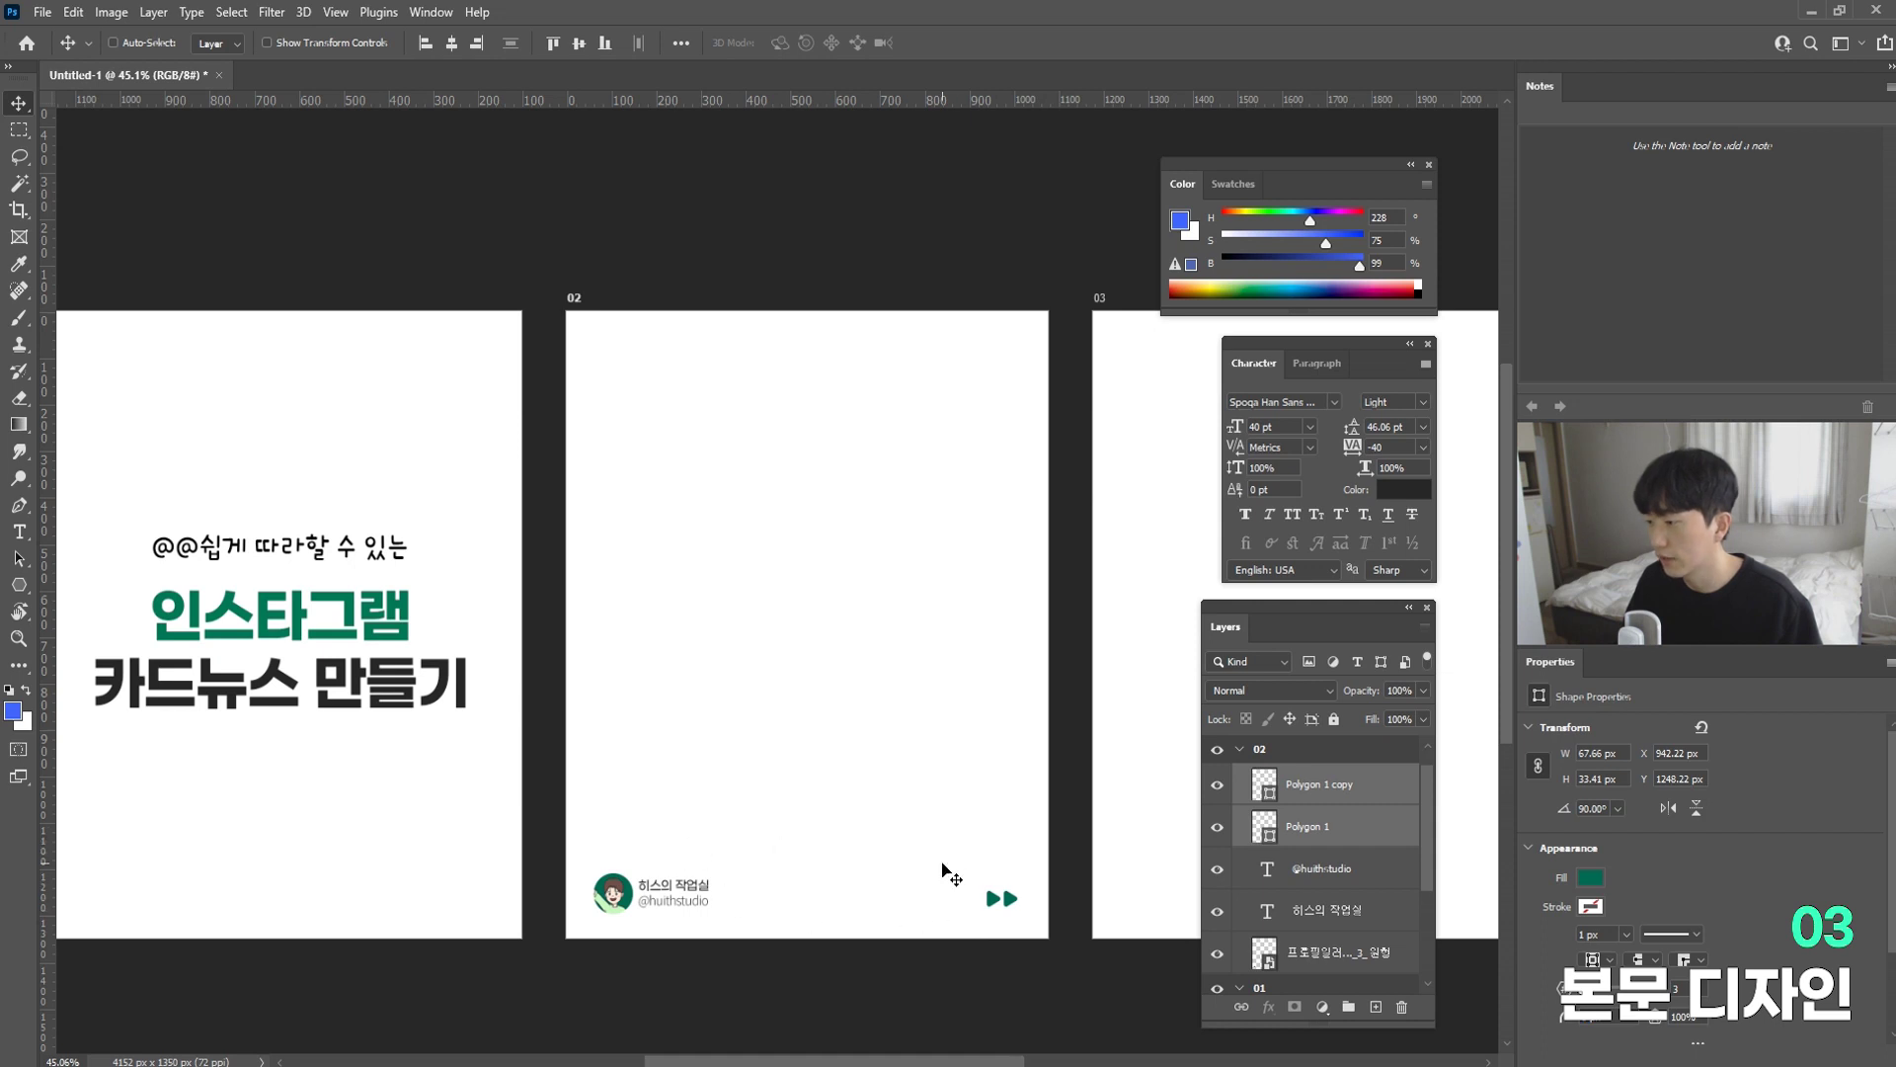
pyautogui.scroll(1, 1001, 880)
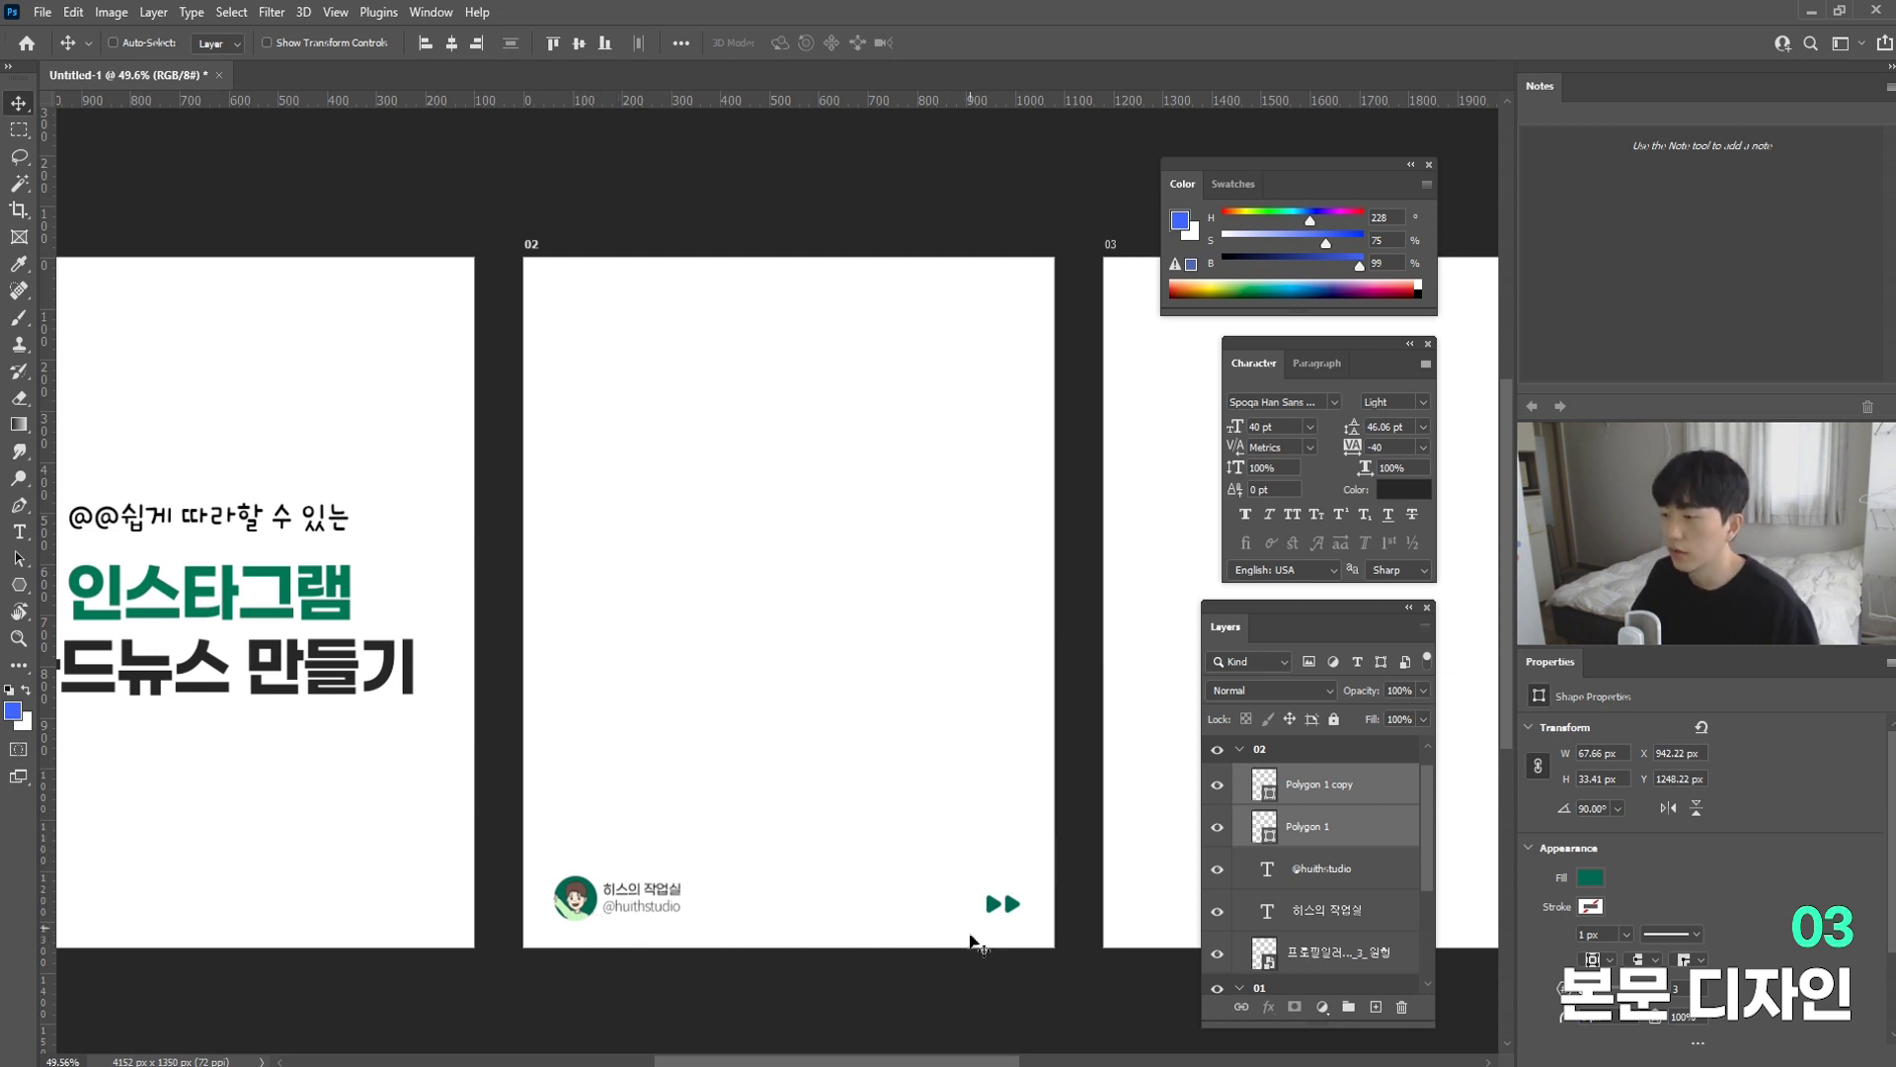
pyautogui.hscroll(1, 642, 750)
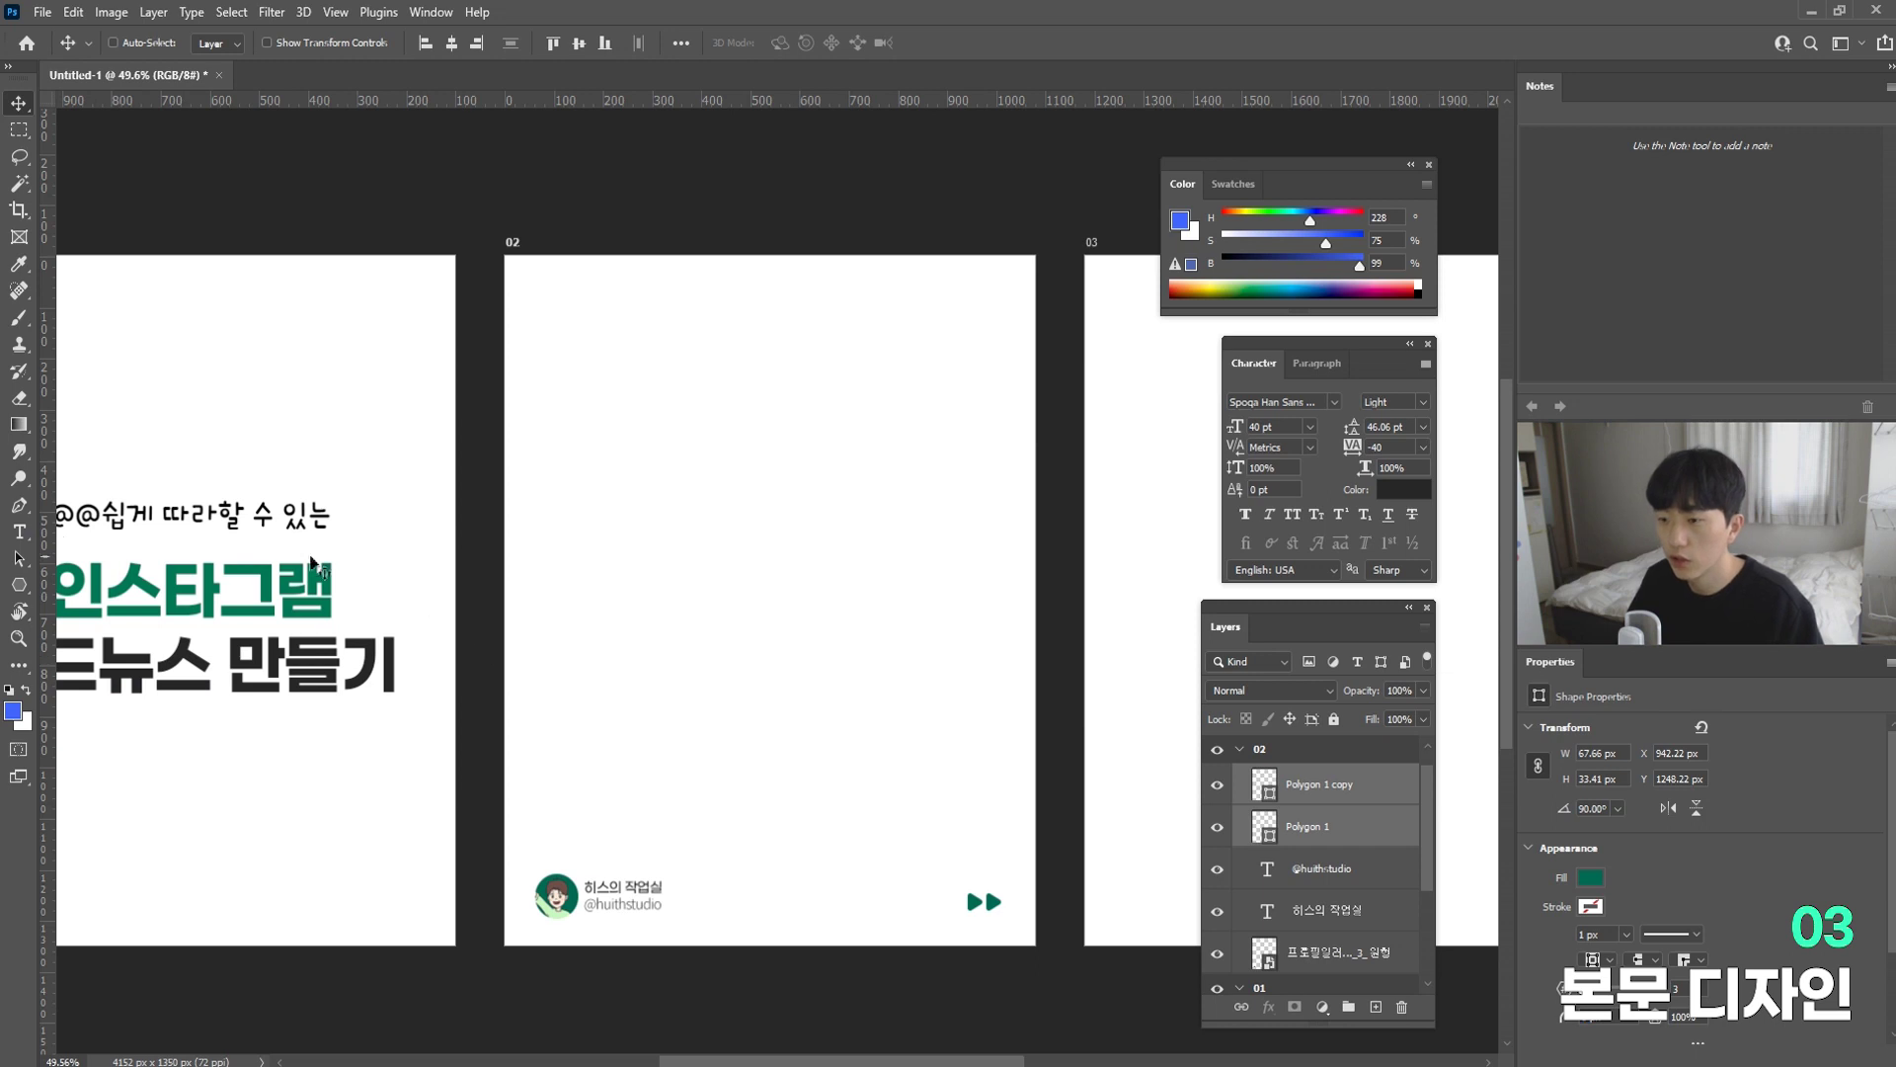
pyautogui.click(19, 531)
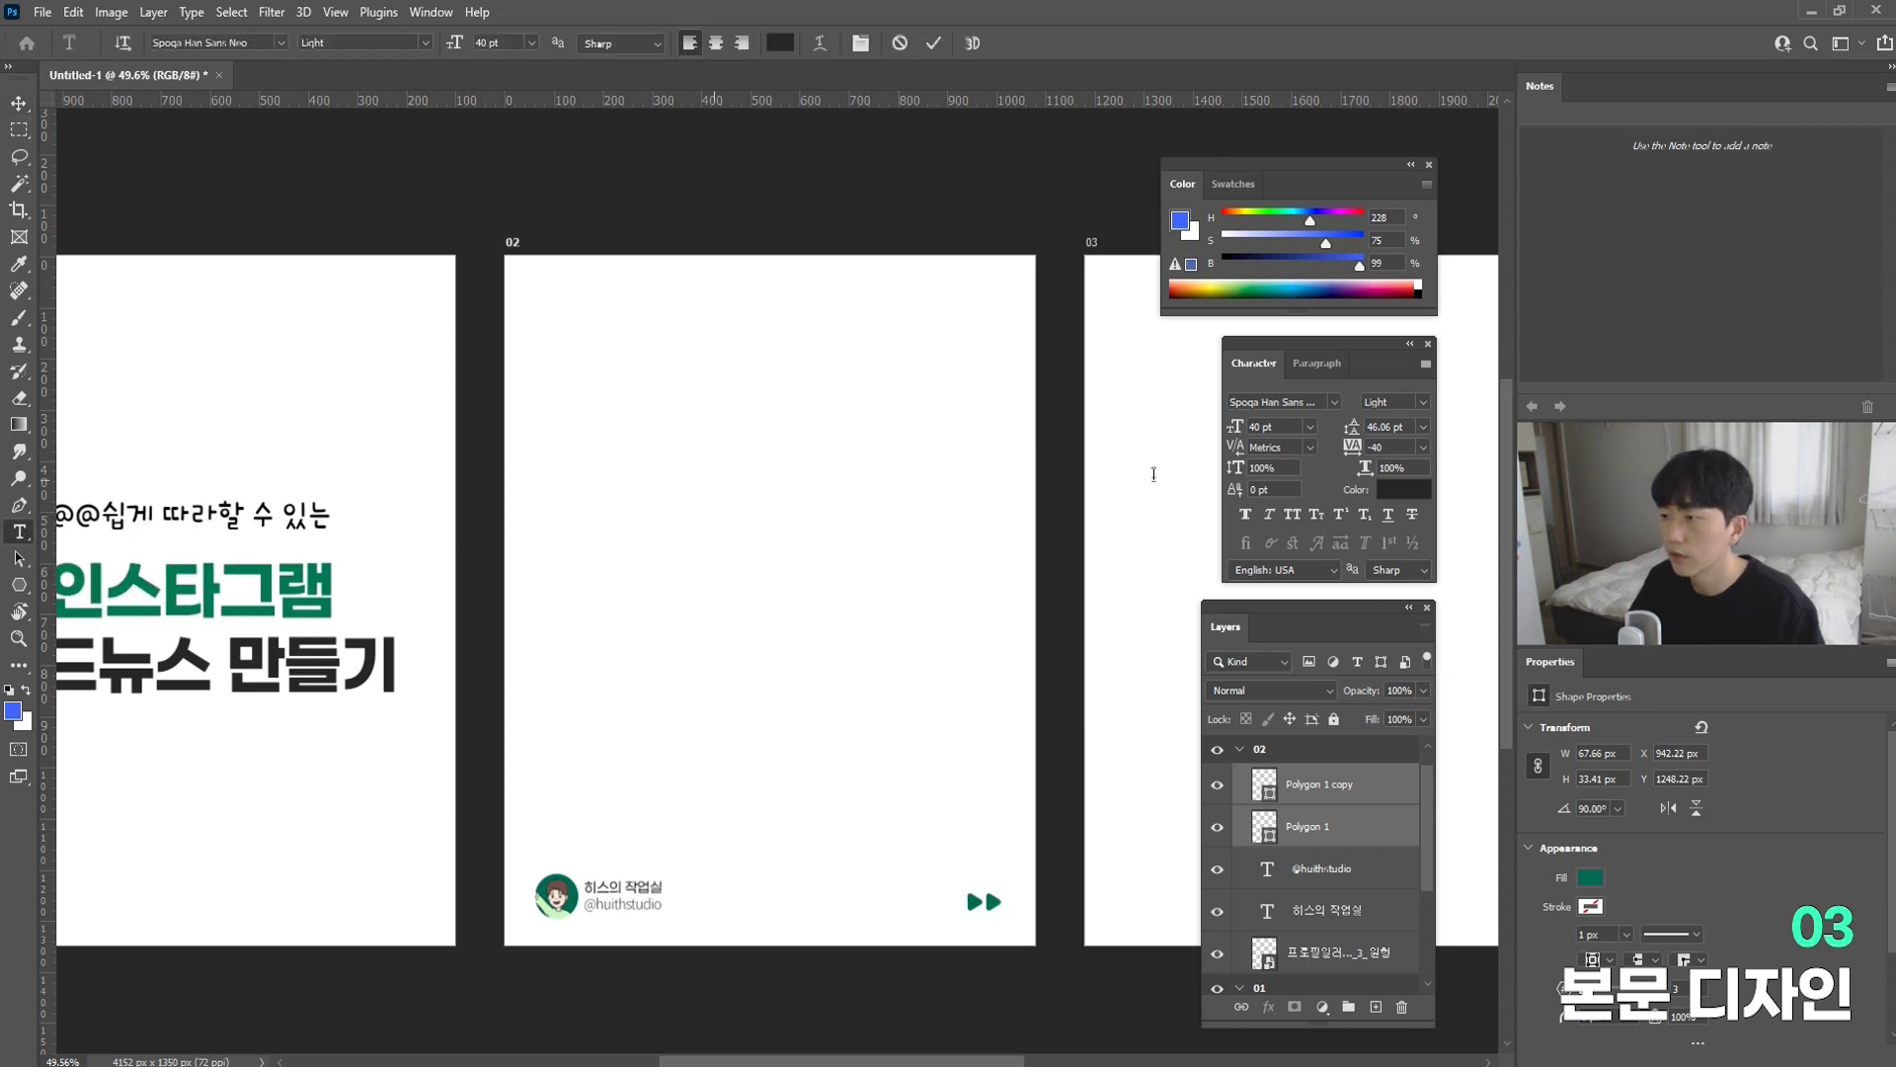
pyautogui.click(713, 478)
pyautogui.write('오늘은 포토샵으로')
pyautogui.hotkey('ctrl', 'Return')
pyautogui.press('v')
# Step: Set the "오늘은 포토샵으로" text to centered alignment and center it horizontally on artboard 02
pyautogui.click(1311, 373)
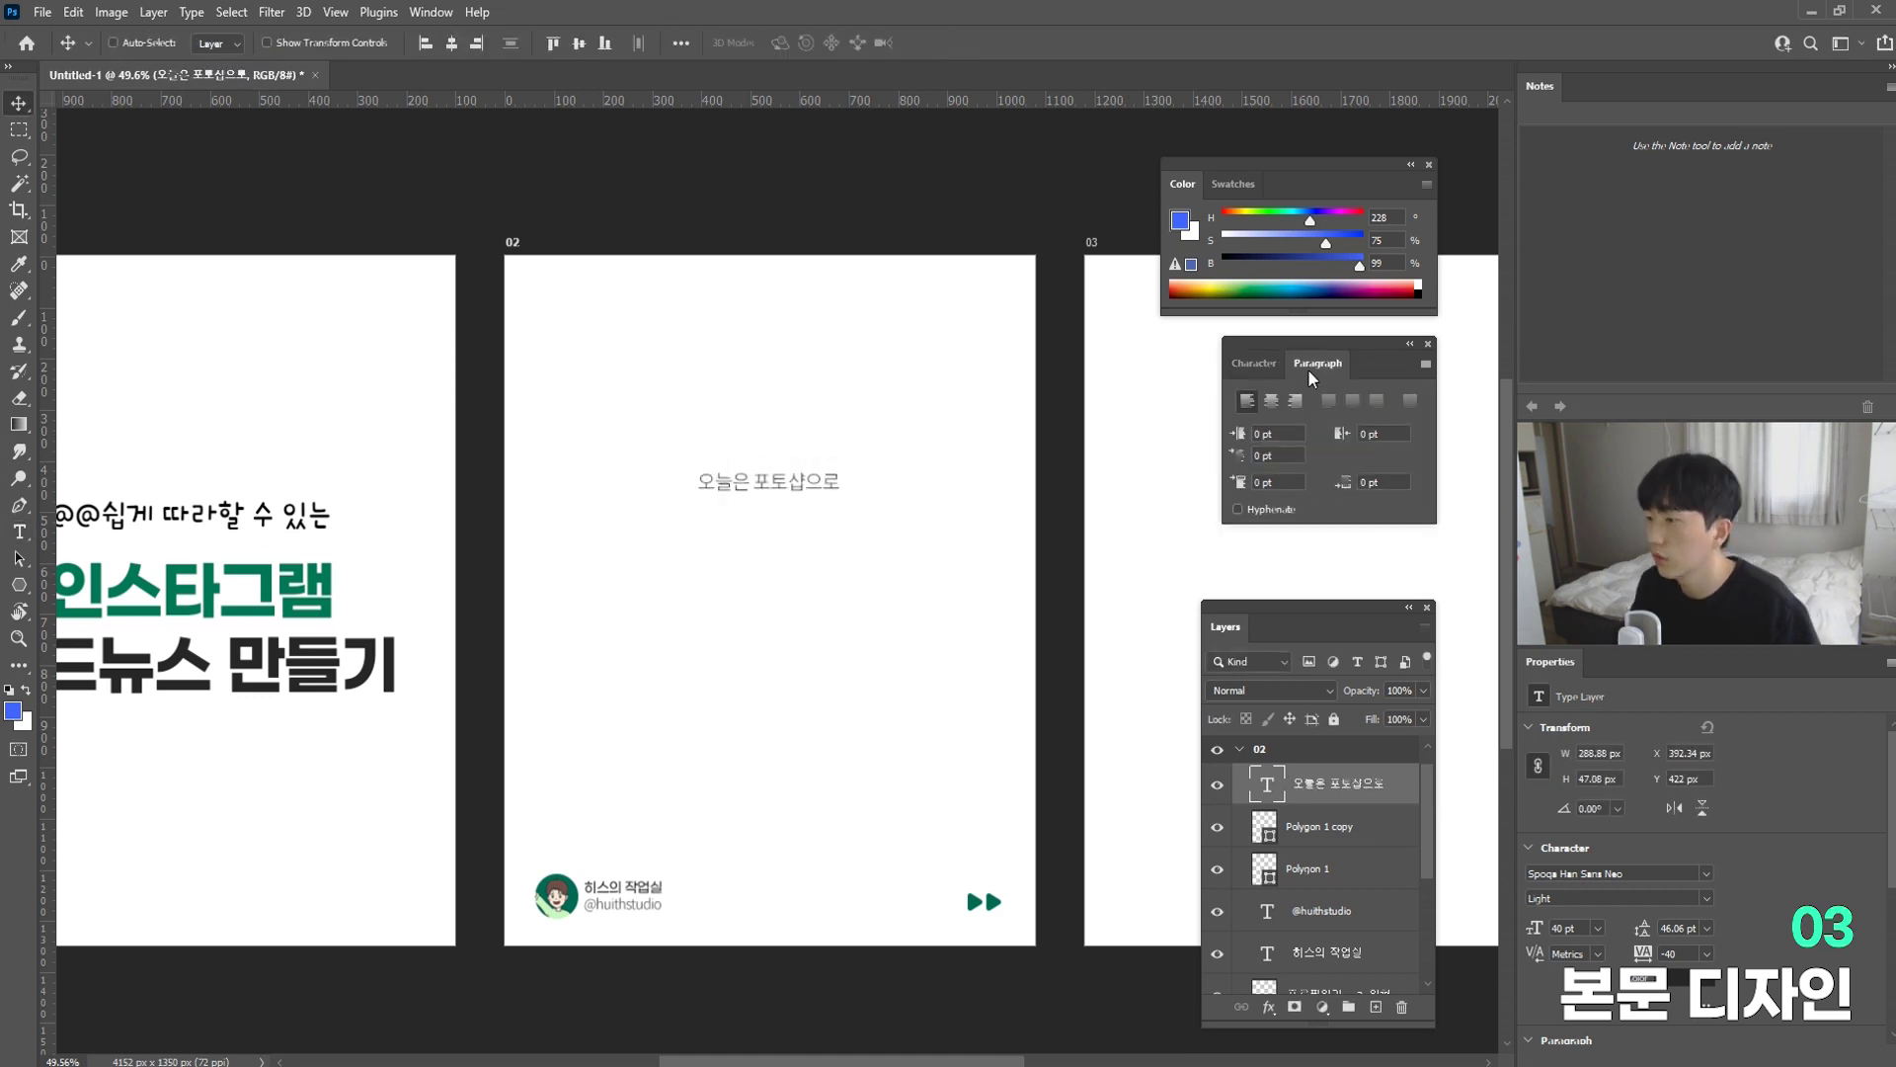
pyautogui.click(1272, 401)
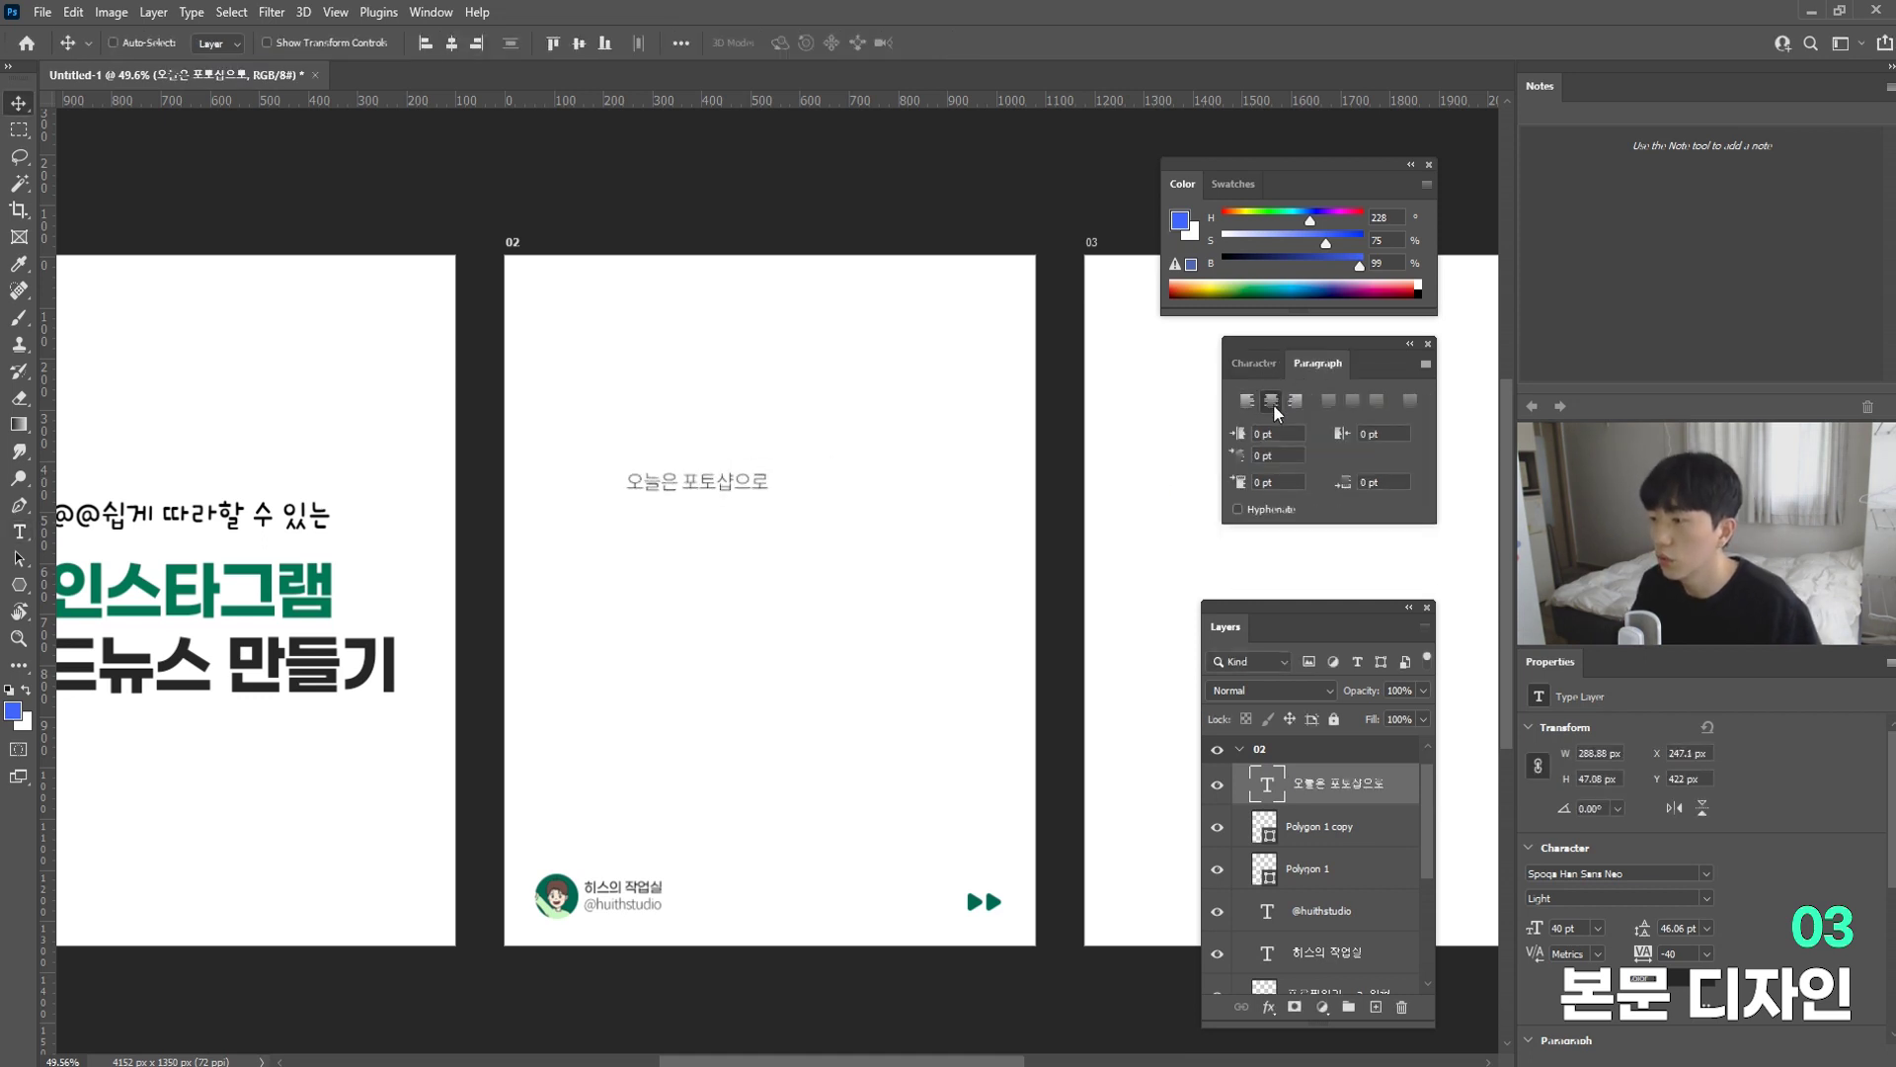
pyautogui.hotkey('ctrl', 'a')
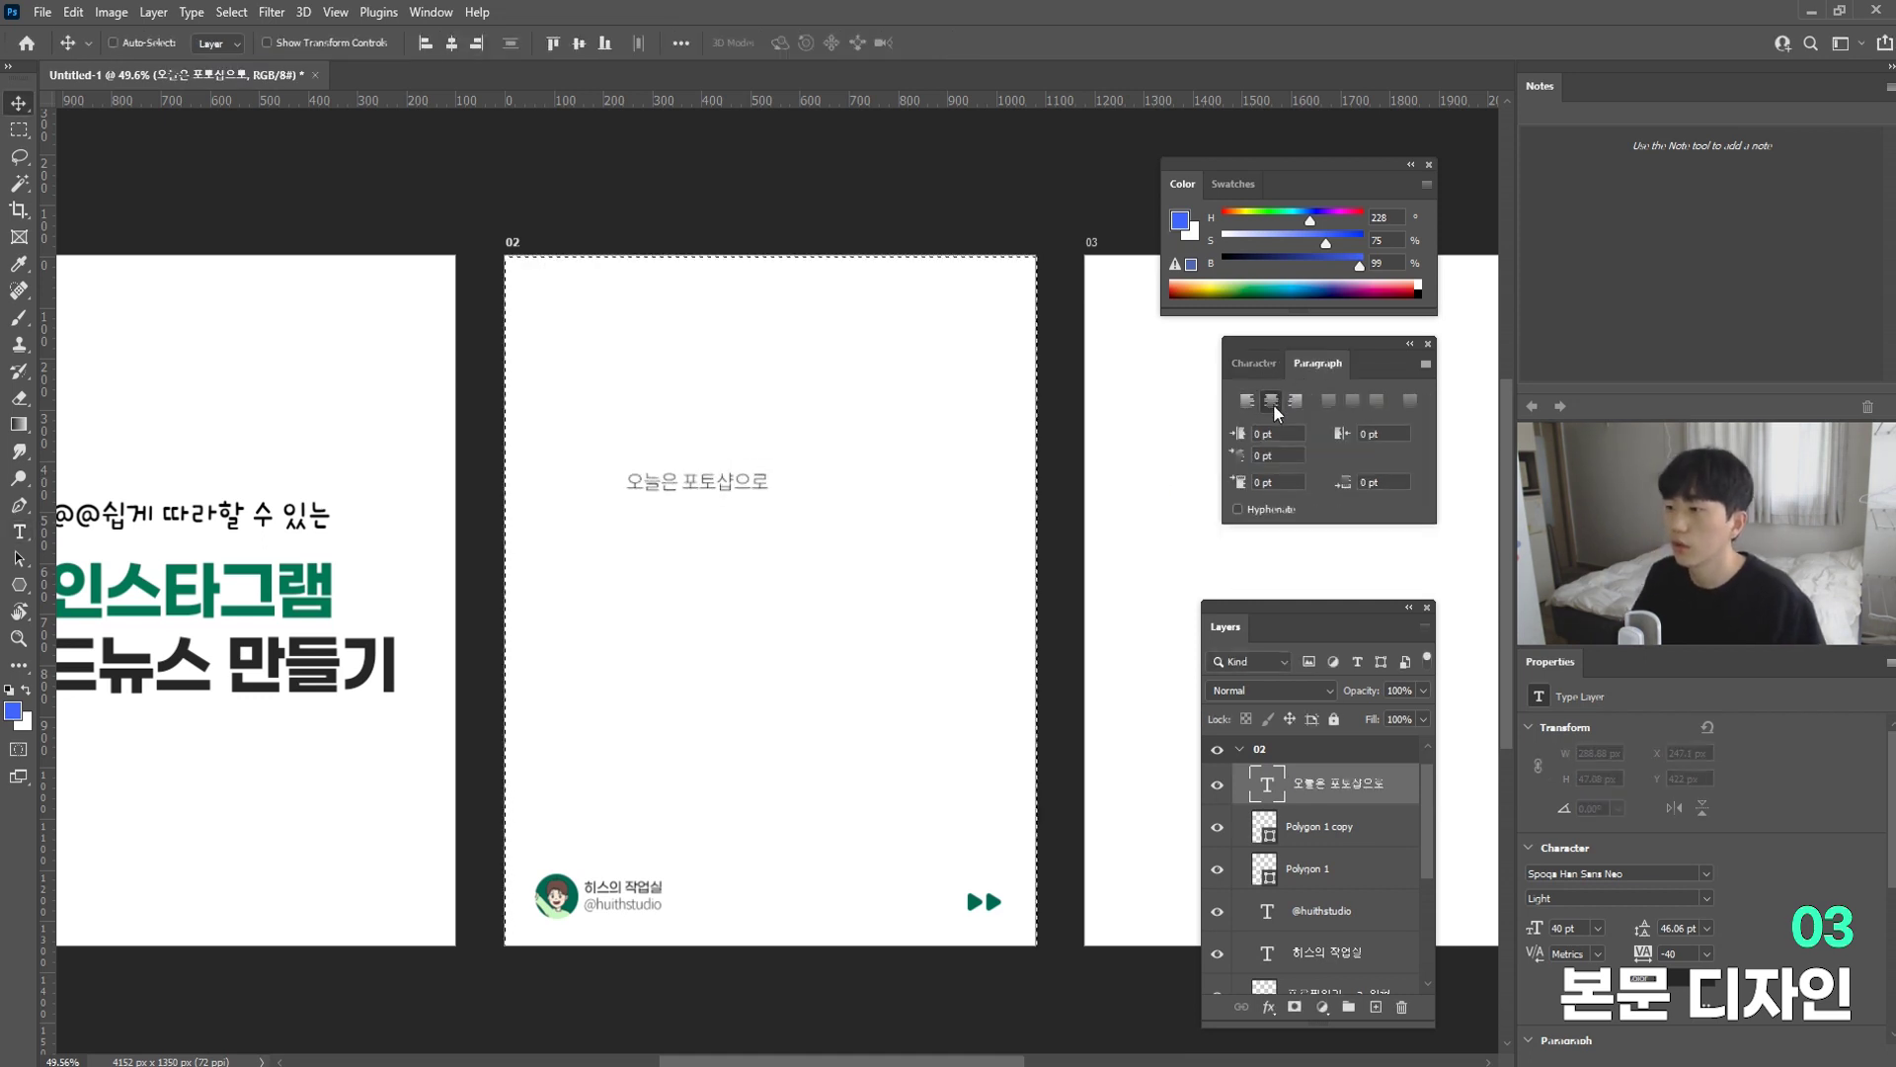
pyautogui.click(451, 44)
pyautogui.hotkey('ctrl', 'd')
# Step: Duplicate the "오늘은 포토샵으로" line directly below itself and replace the copy's text with "인스타그램 카드뉴스"
pyautogui.moveTo(772, 374); pyautogui.dragTo(816, 498)
pyautogui.doubleClick(812, 494)
pyautogui.hotkey('ctrl', 'a')
pyautogui.press('BackSpace')
pyautogui.write('인사타그램 카드')
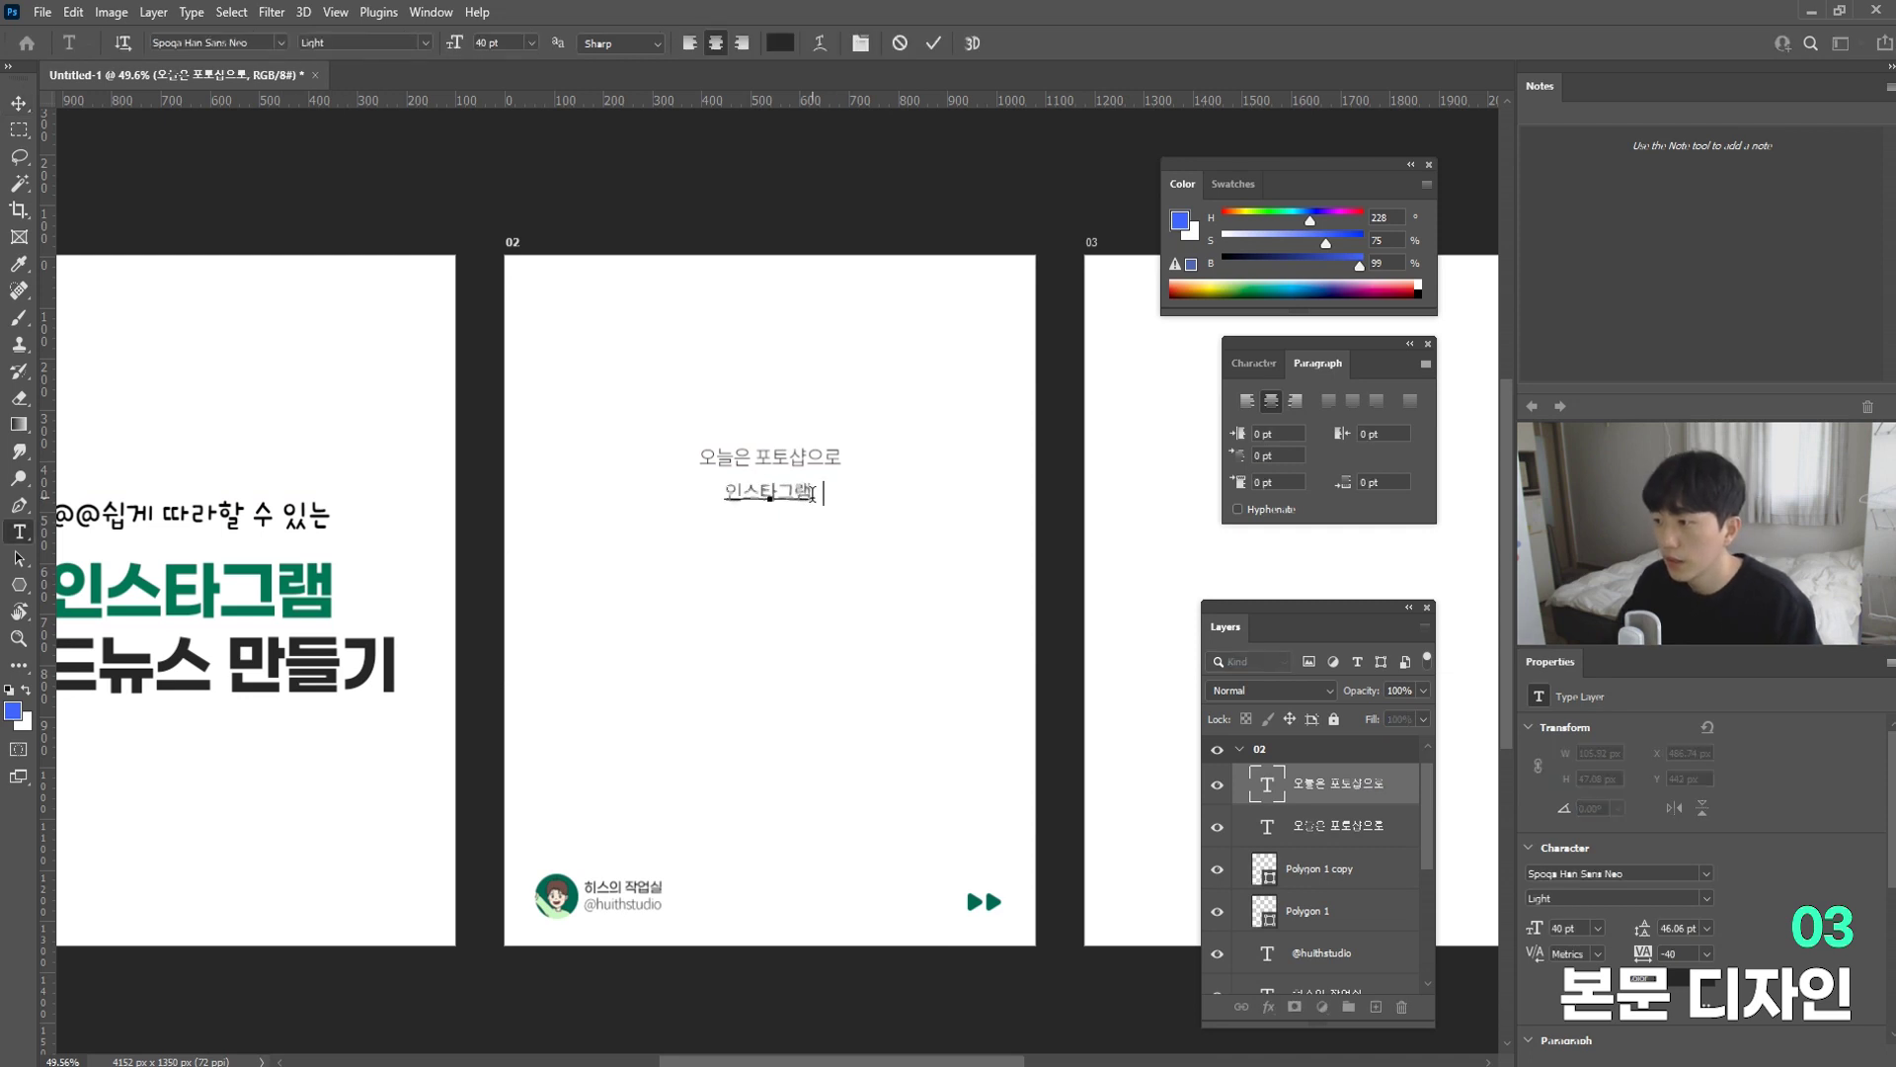
pyautogui.write('뉴스')
pyautogui.hotkey('ctrl', 'Return')
# Step: Enlarge the "인스타그램 카드뉴스" line to about 57 pt and set its font weight to Medium
pyautogui.hotkey('ctrl', 't')
pyautogui.moveTo(847, 508); pyautogui.dragTo(886, 513)
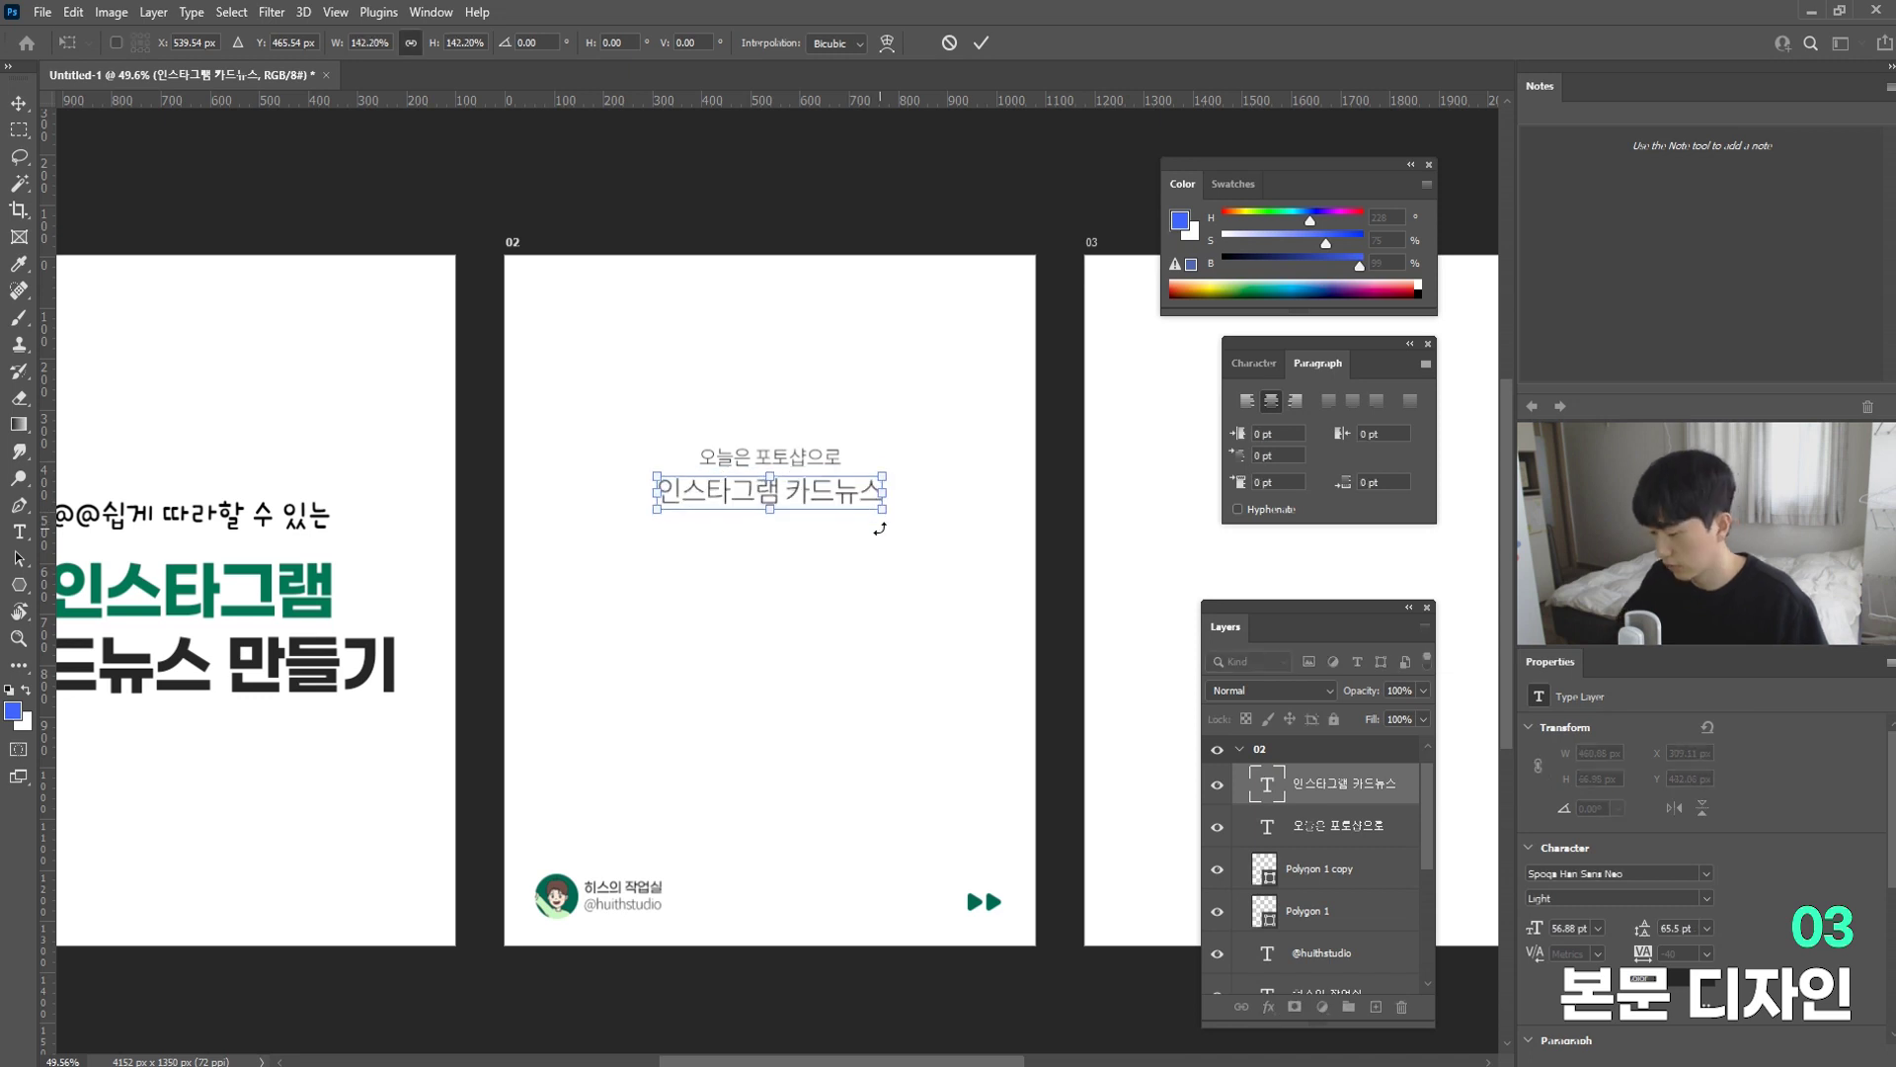
pyautogui.press('Return')
pyautogui.click(1254, 362)
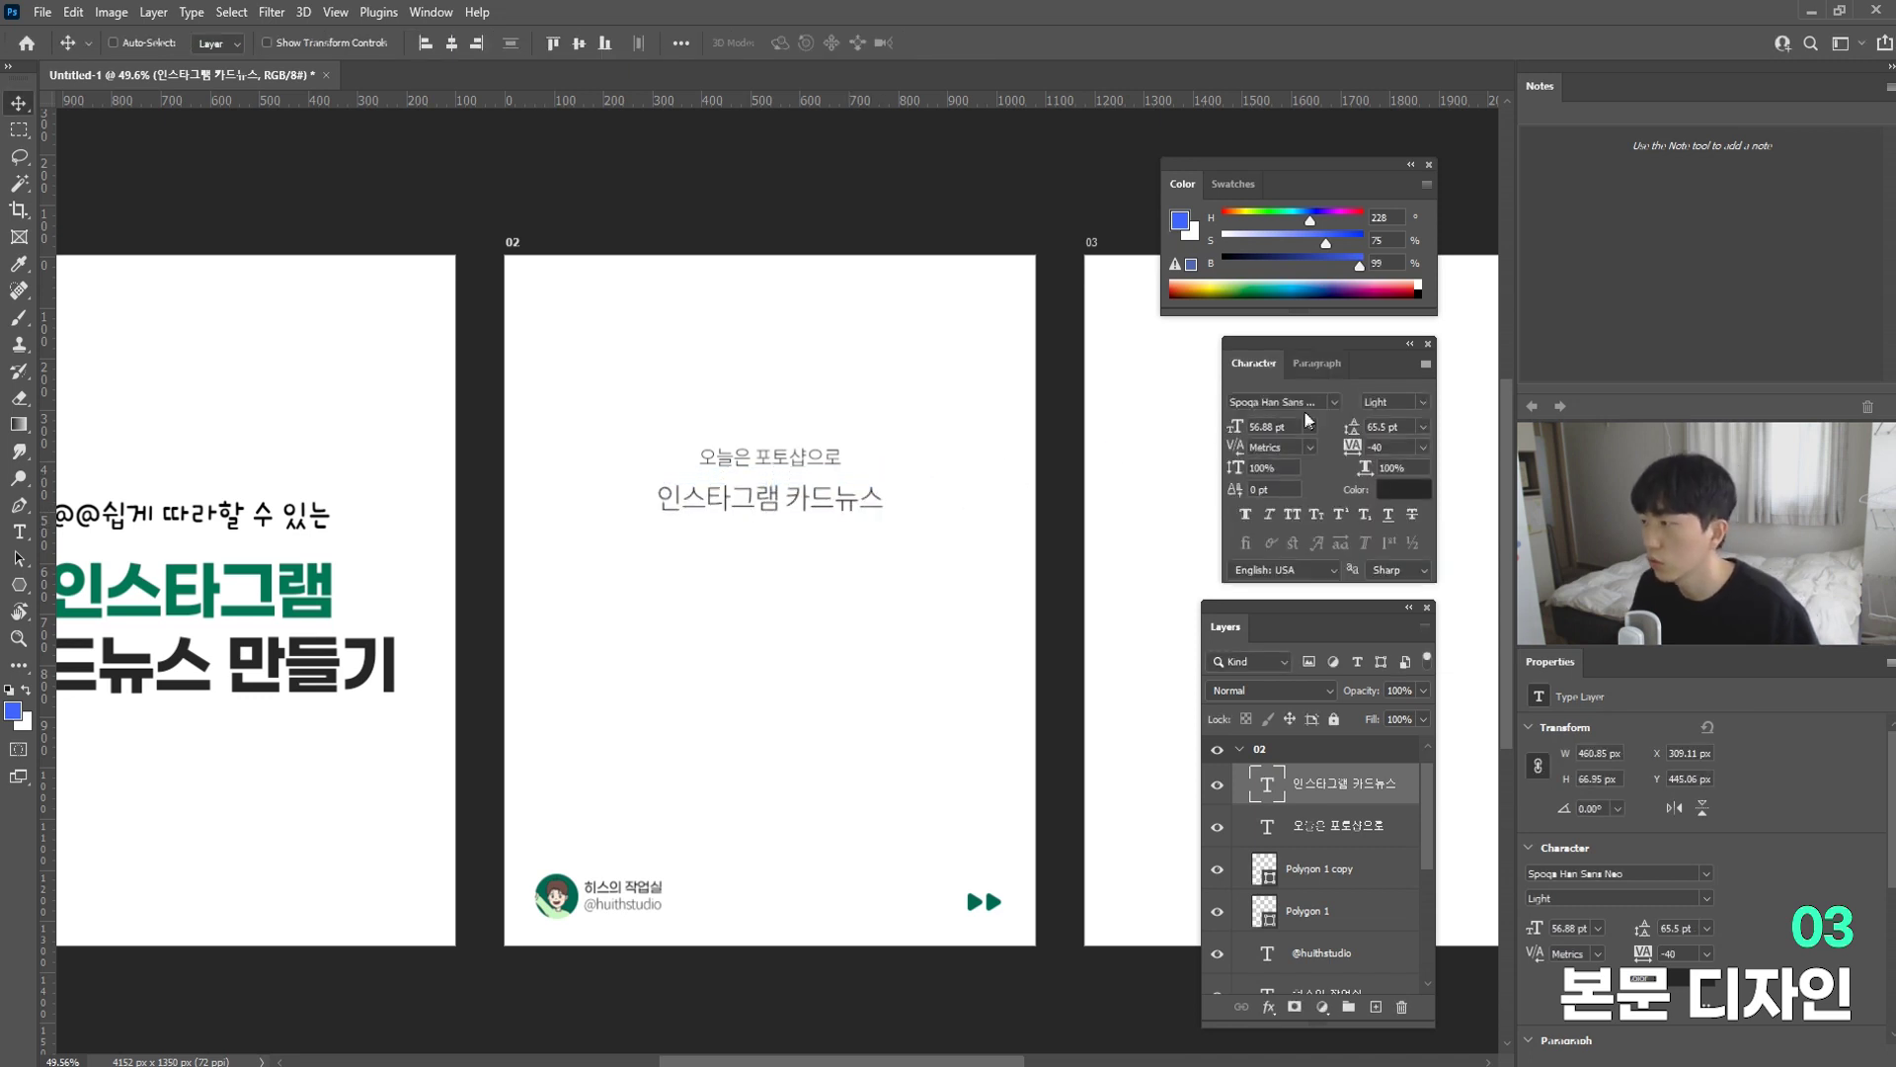
pyautogui.click(1415, 401)
pyautogui.click(1403, 477)
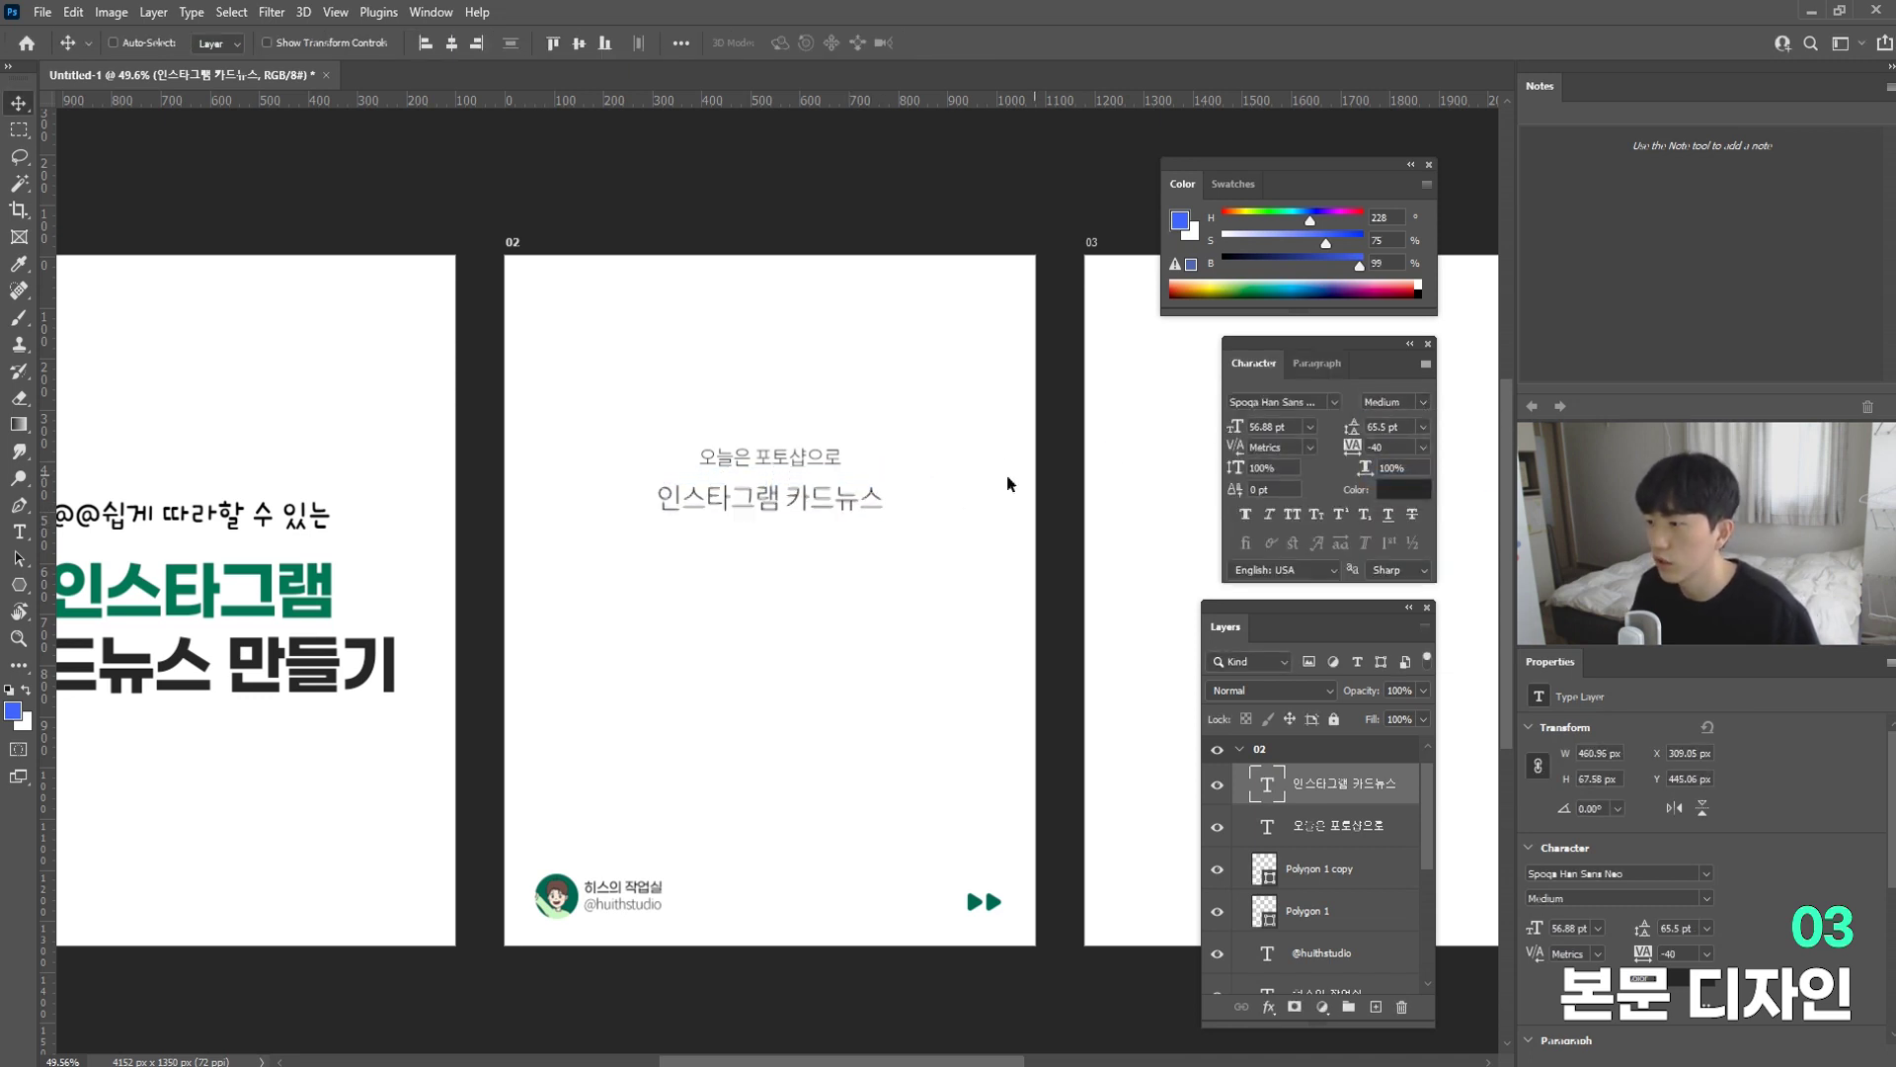
# Step: Duplicate the "오늘은 포토샵으로" line below "인스타그램 카드뉴스" and replace the copy's text with "를 만들어보겠습니다!"
pyautogui.moveTo(816, 463); pyautogui.dragTo(815, 543)
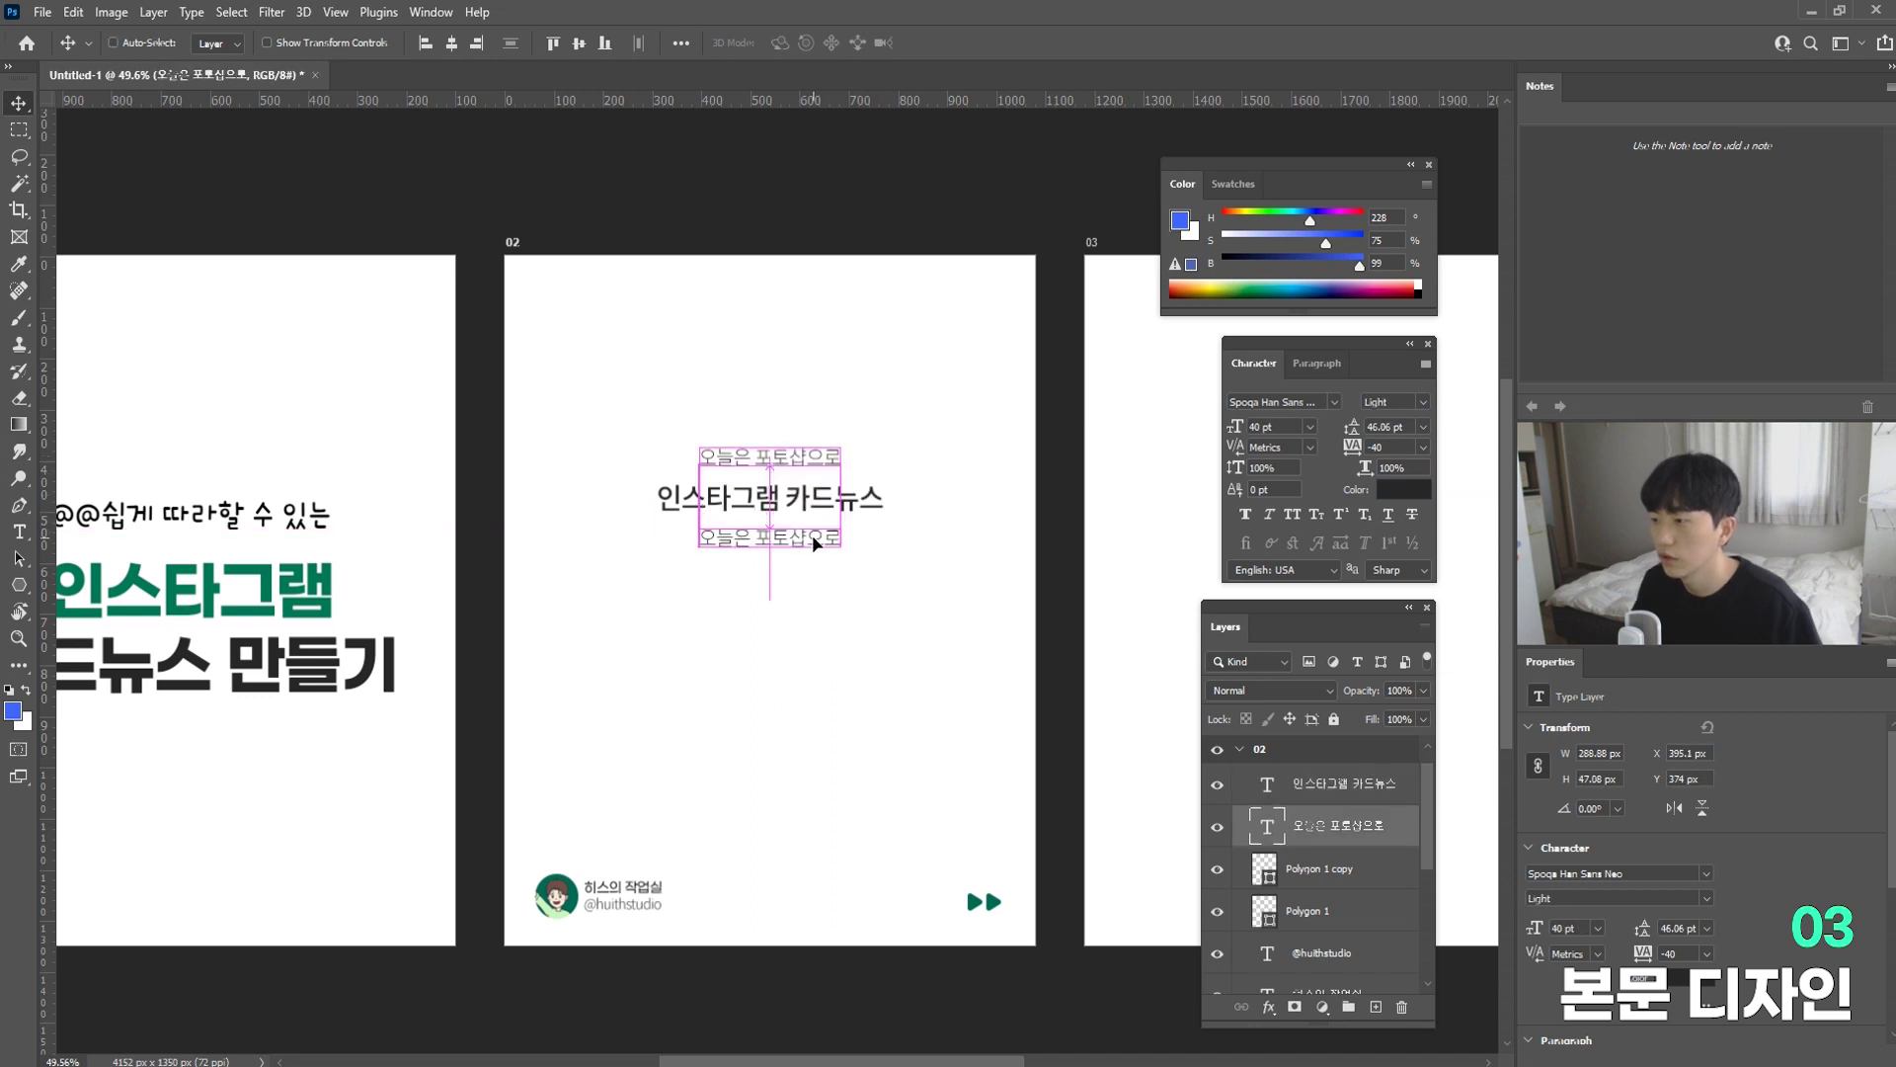
pyautogui.press('t')
pyautogui.press('Return')
pyautogui.write('를 만들어보겠습니다!')
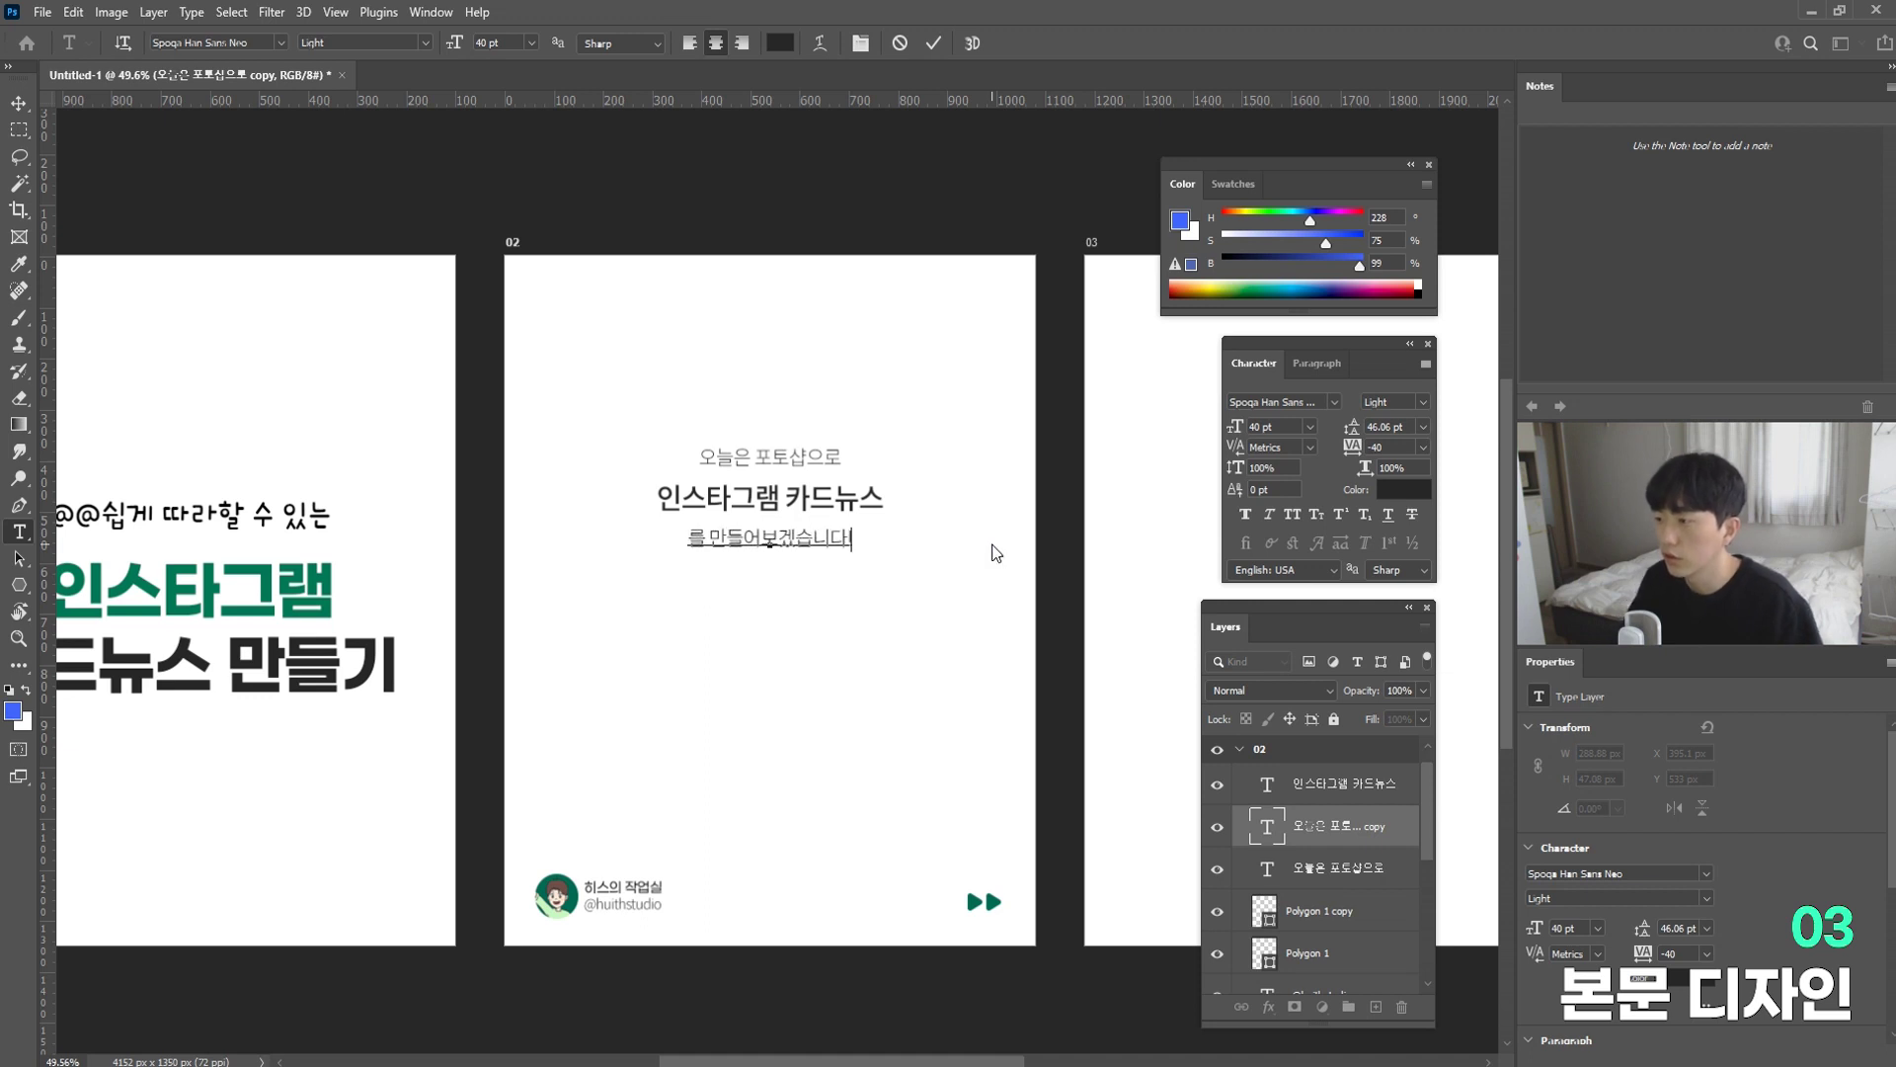
# Step: Apply faux italic to the exclamation mark ending "를 만들어보겠습니다!" and commit the text
pyautogui.click(1271, 517)
pyautogui.click(670, 428)
pyautogui.hotkey('ctrl', 'Return')
pyautogui.press('v')
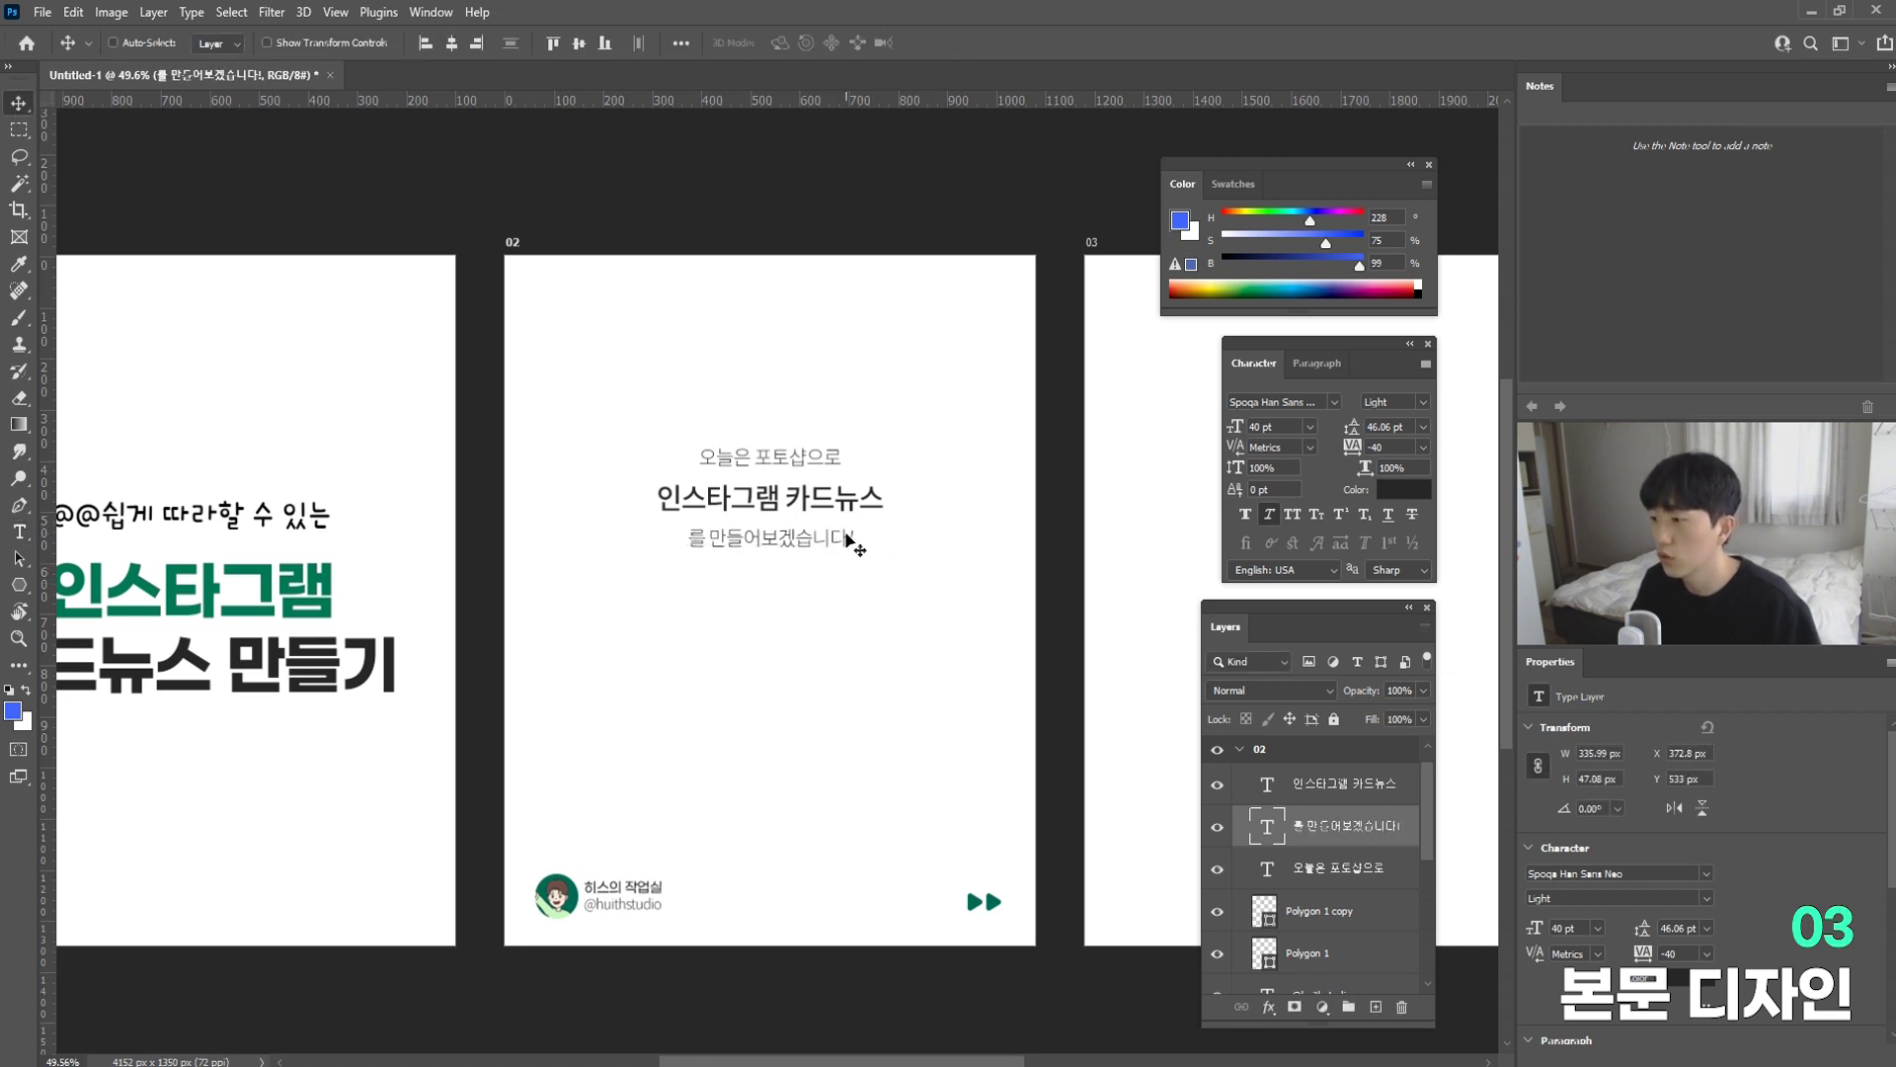
# Step: Move the three intro lines down about 127 px together and enlarge the "인스타그램 카드뉴스" line to about 63 pt
pyautogui.moveTo(780, 397); pyautogui.dragTo(860, 581)
pyautogui.moveTo(835, 514); pyautogui.dragTo(839, 583)
pyautogui.click(861, 573)
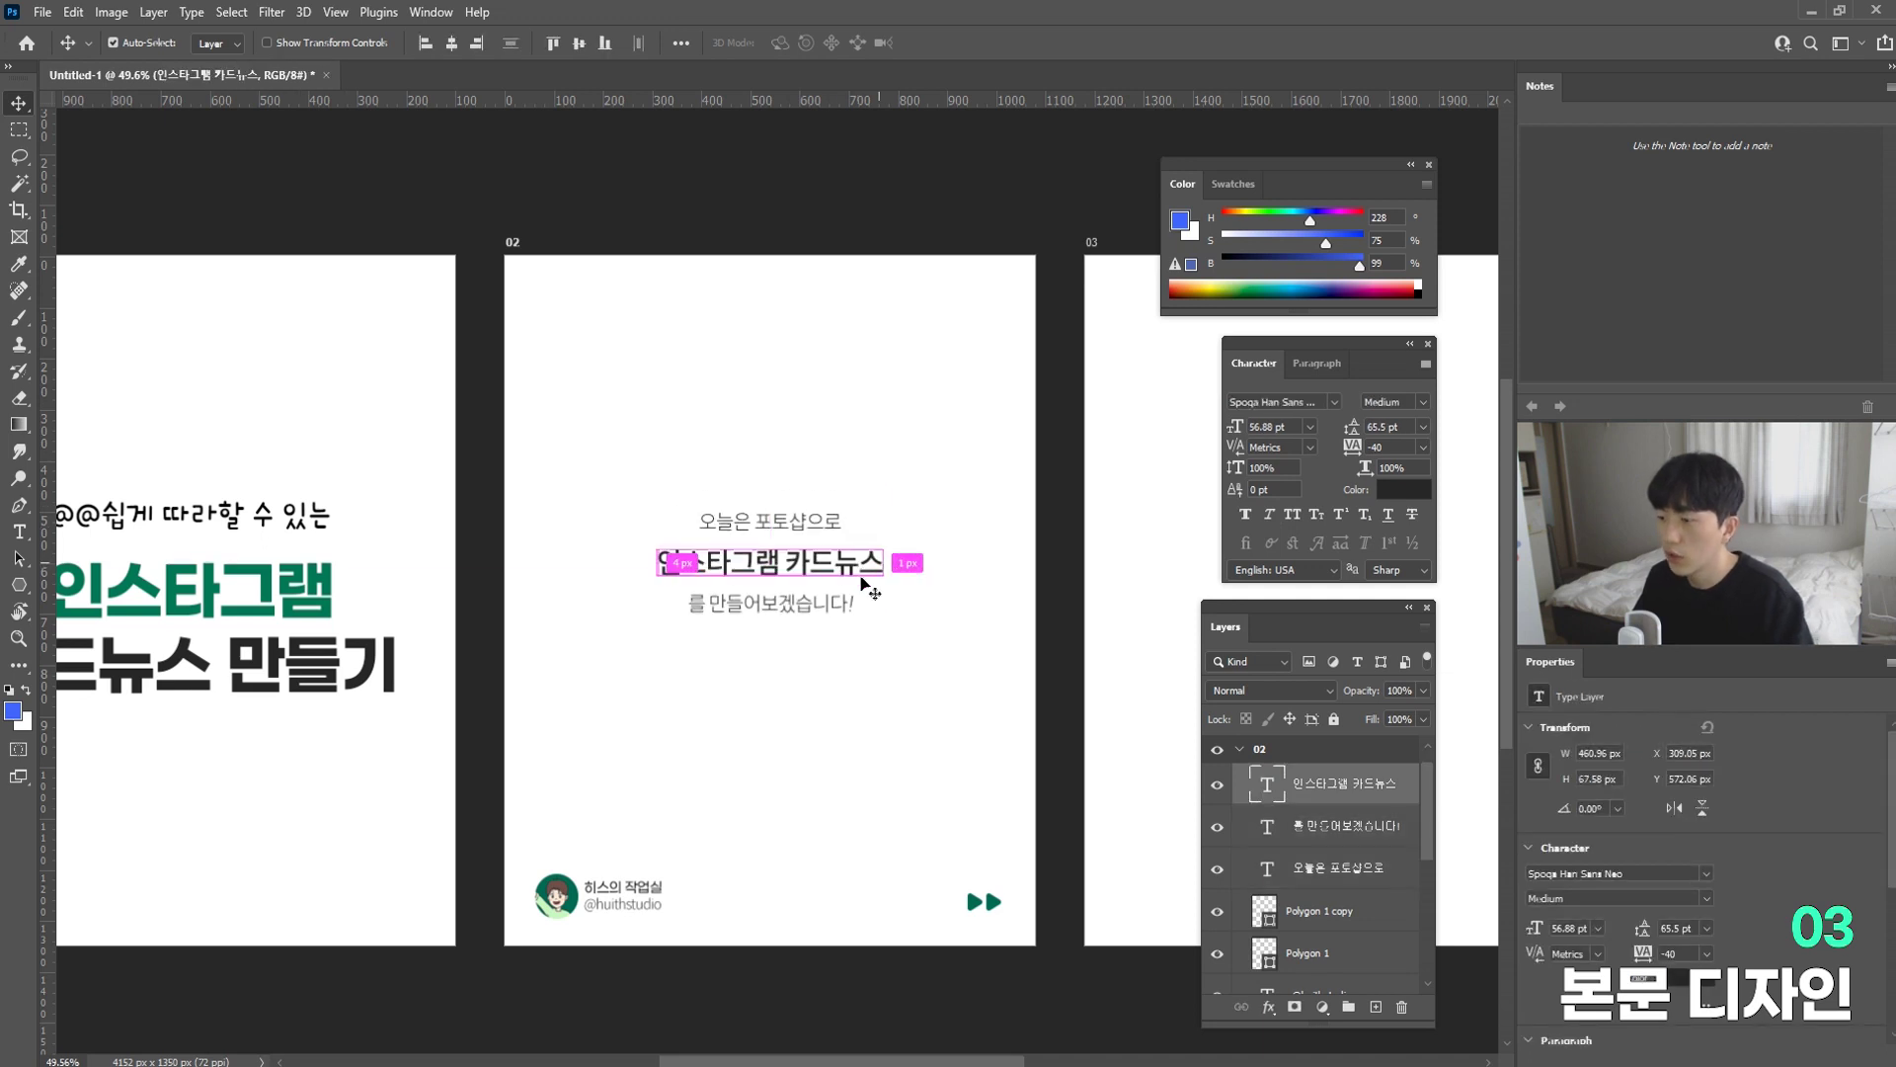
pyautogui.hotkey('ctrl', 't')
pyautogui.moveTo(886, 544); pyautogui.dragTo(897, 542)
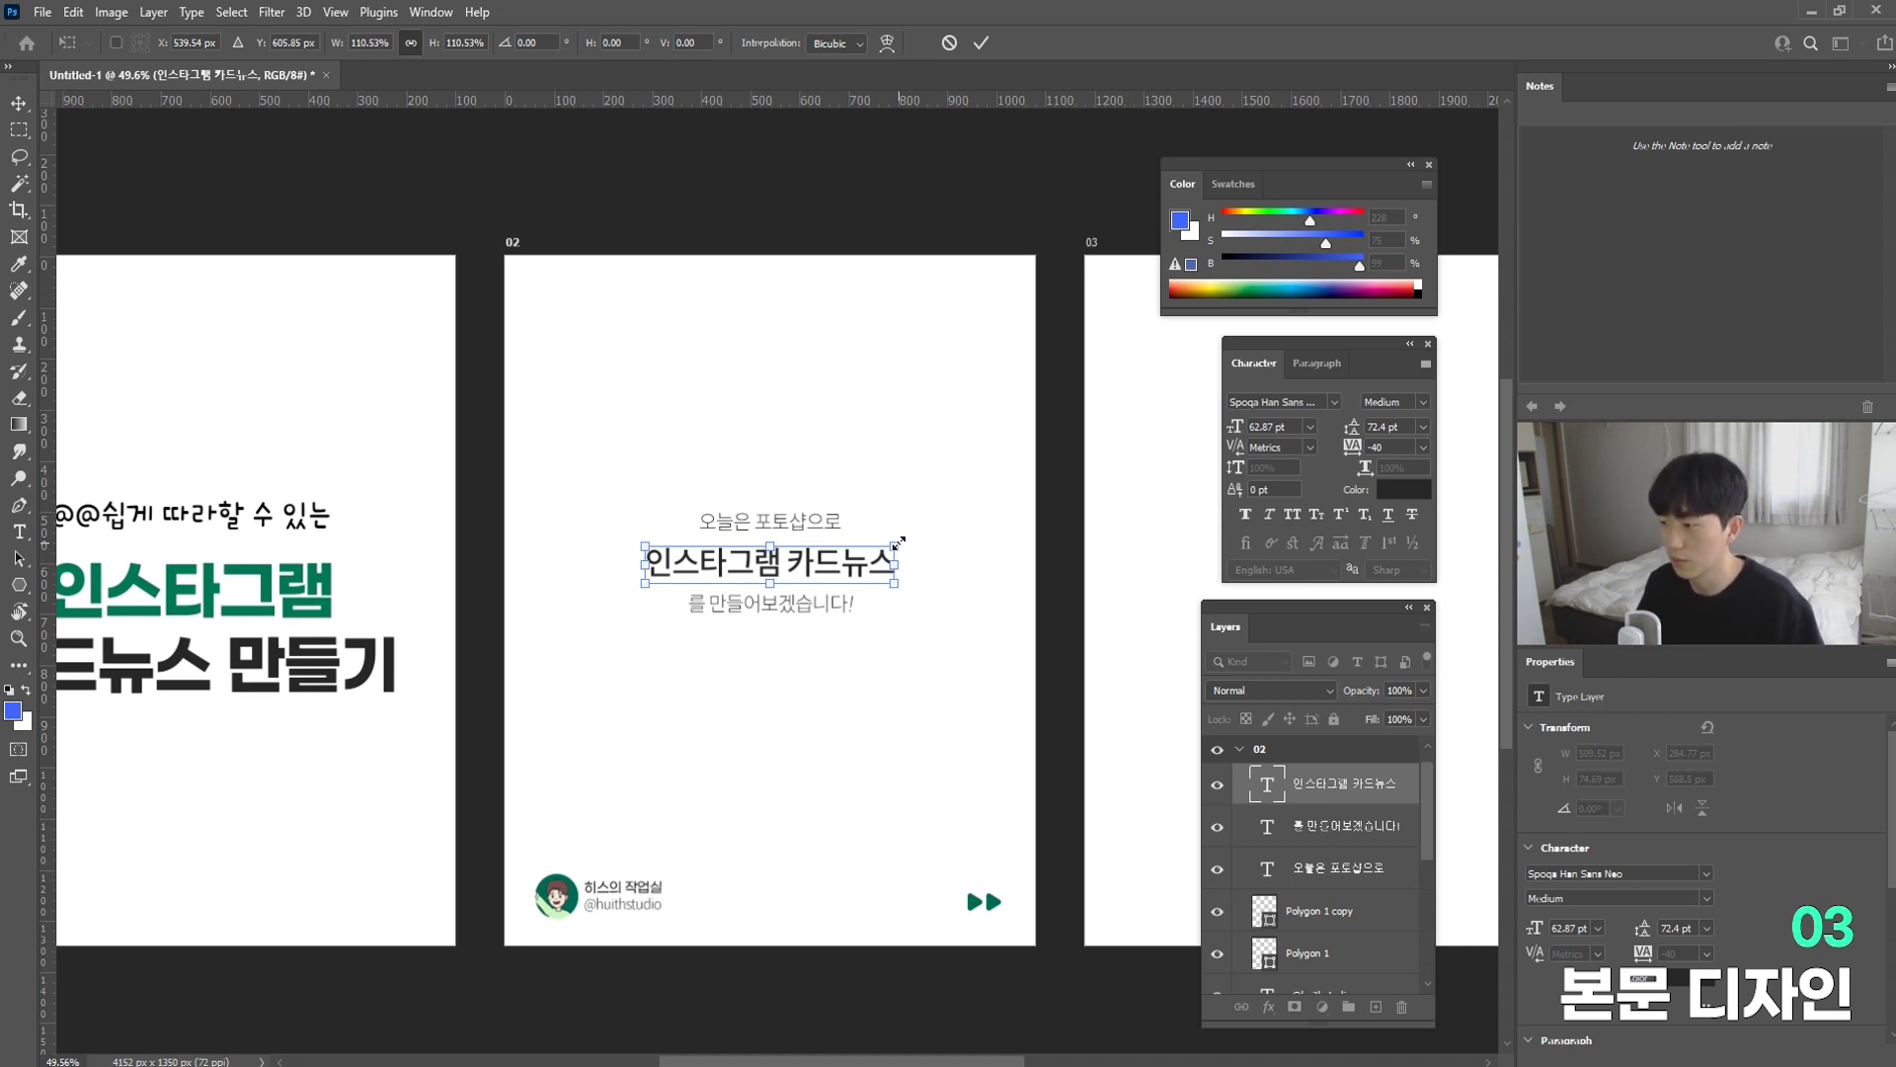
pyautogui.press('Return')
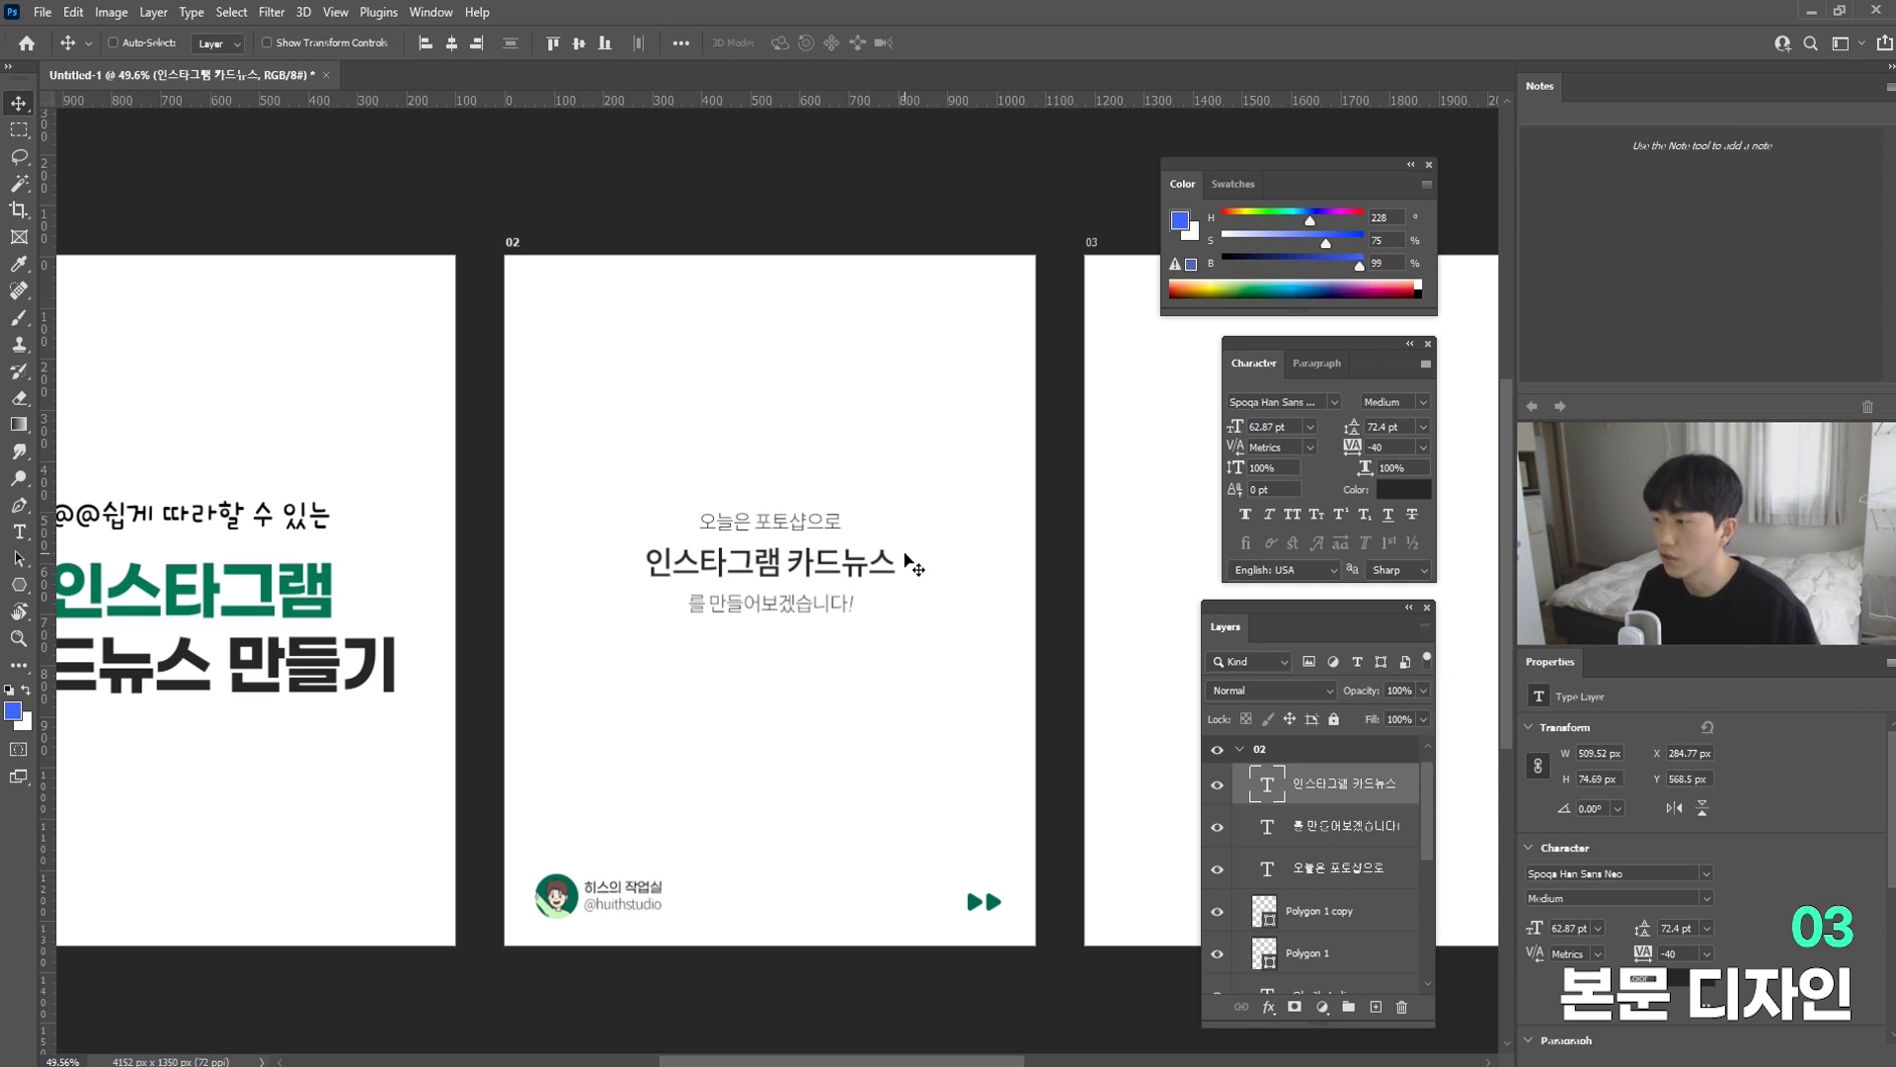
# Step: Scale the three intro lines together to about 541 px wide and move them slightly down on artboard 02
pyautogui.scroll(2, 906, 560)
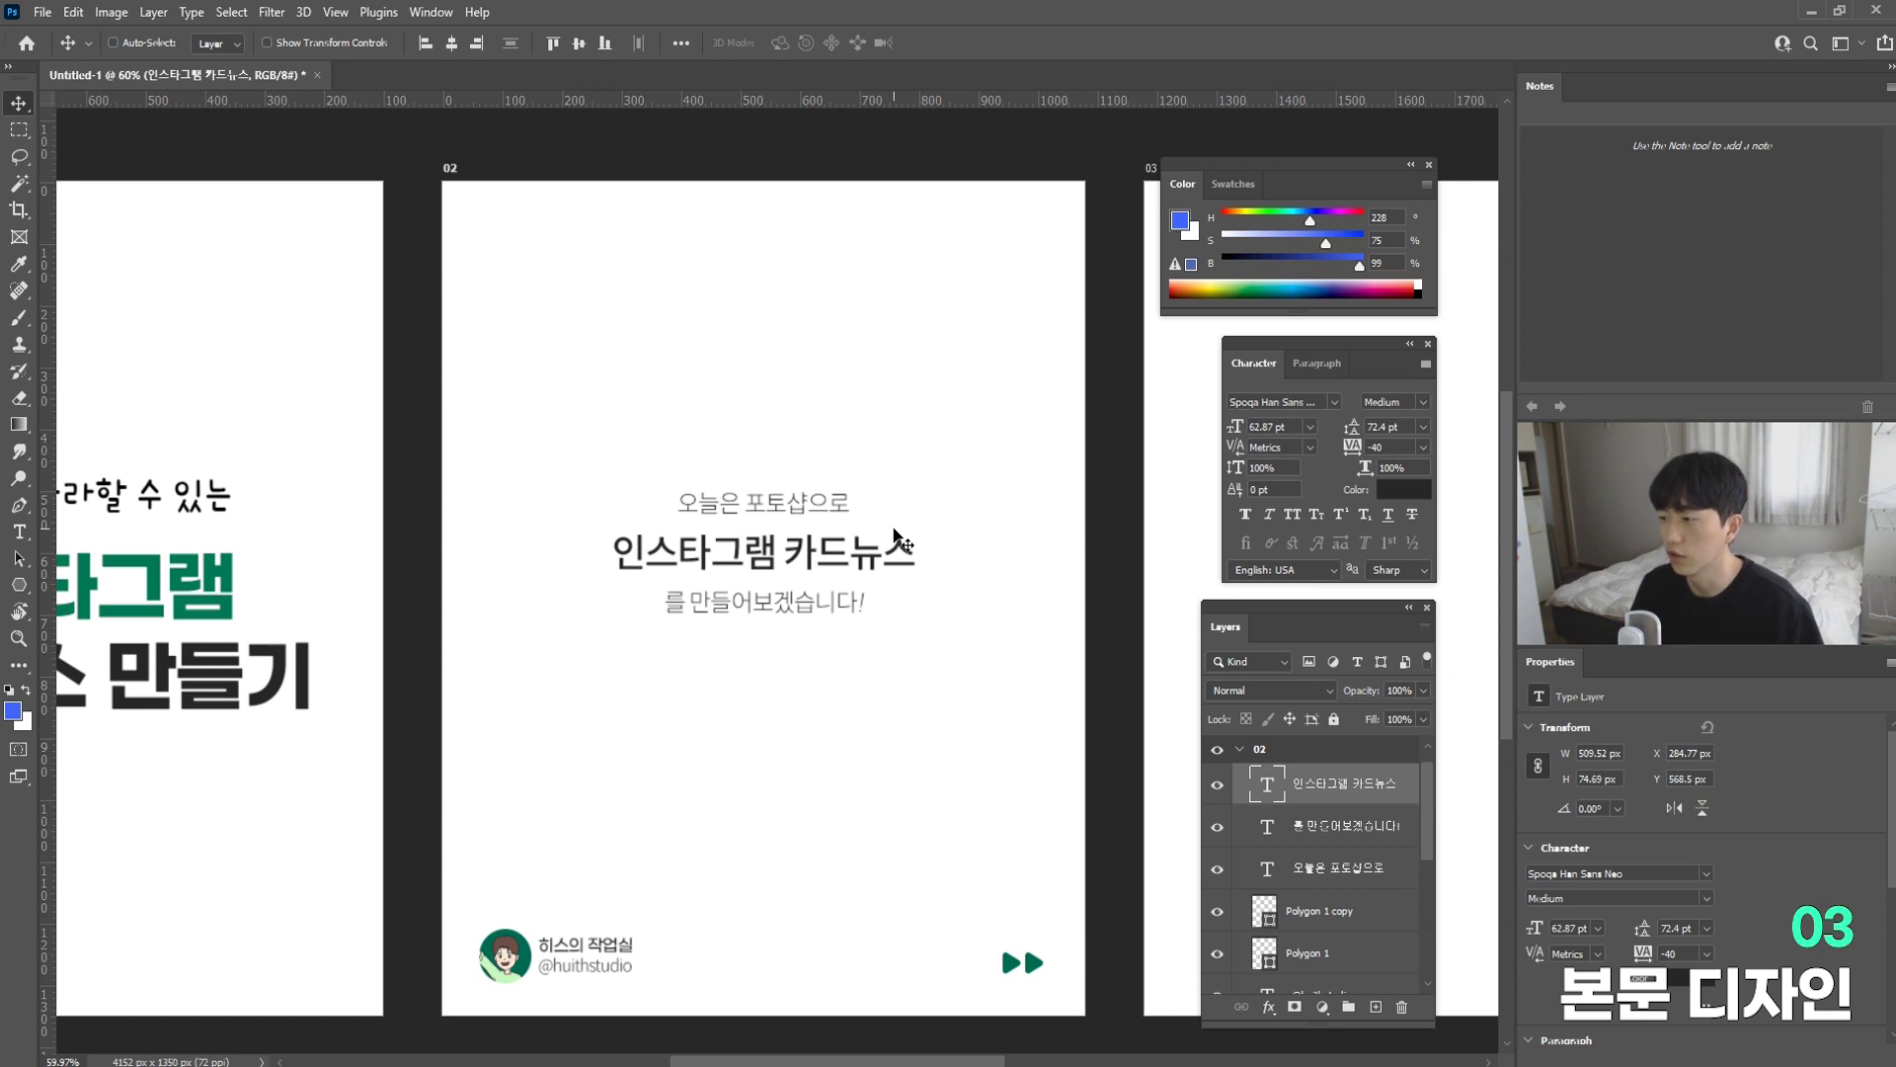
pyautogui.moveTo(742, 439); pyautogui.dragTo(868, 682)
pyautogui.hotkey('ctrl', 't')
pyautogui.moveTo(914, 495); pyautogui.dragTo(940, 491)
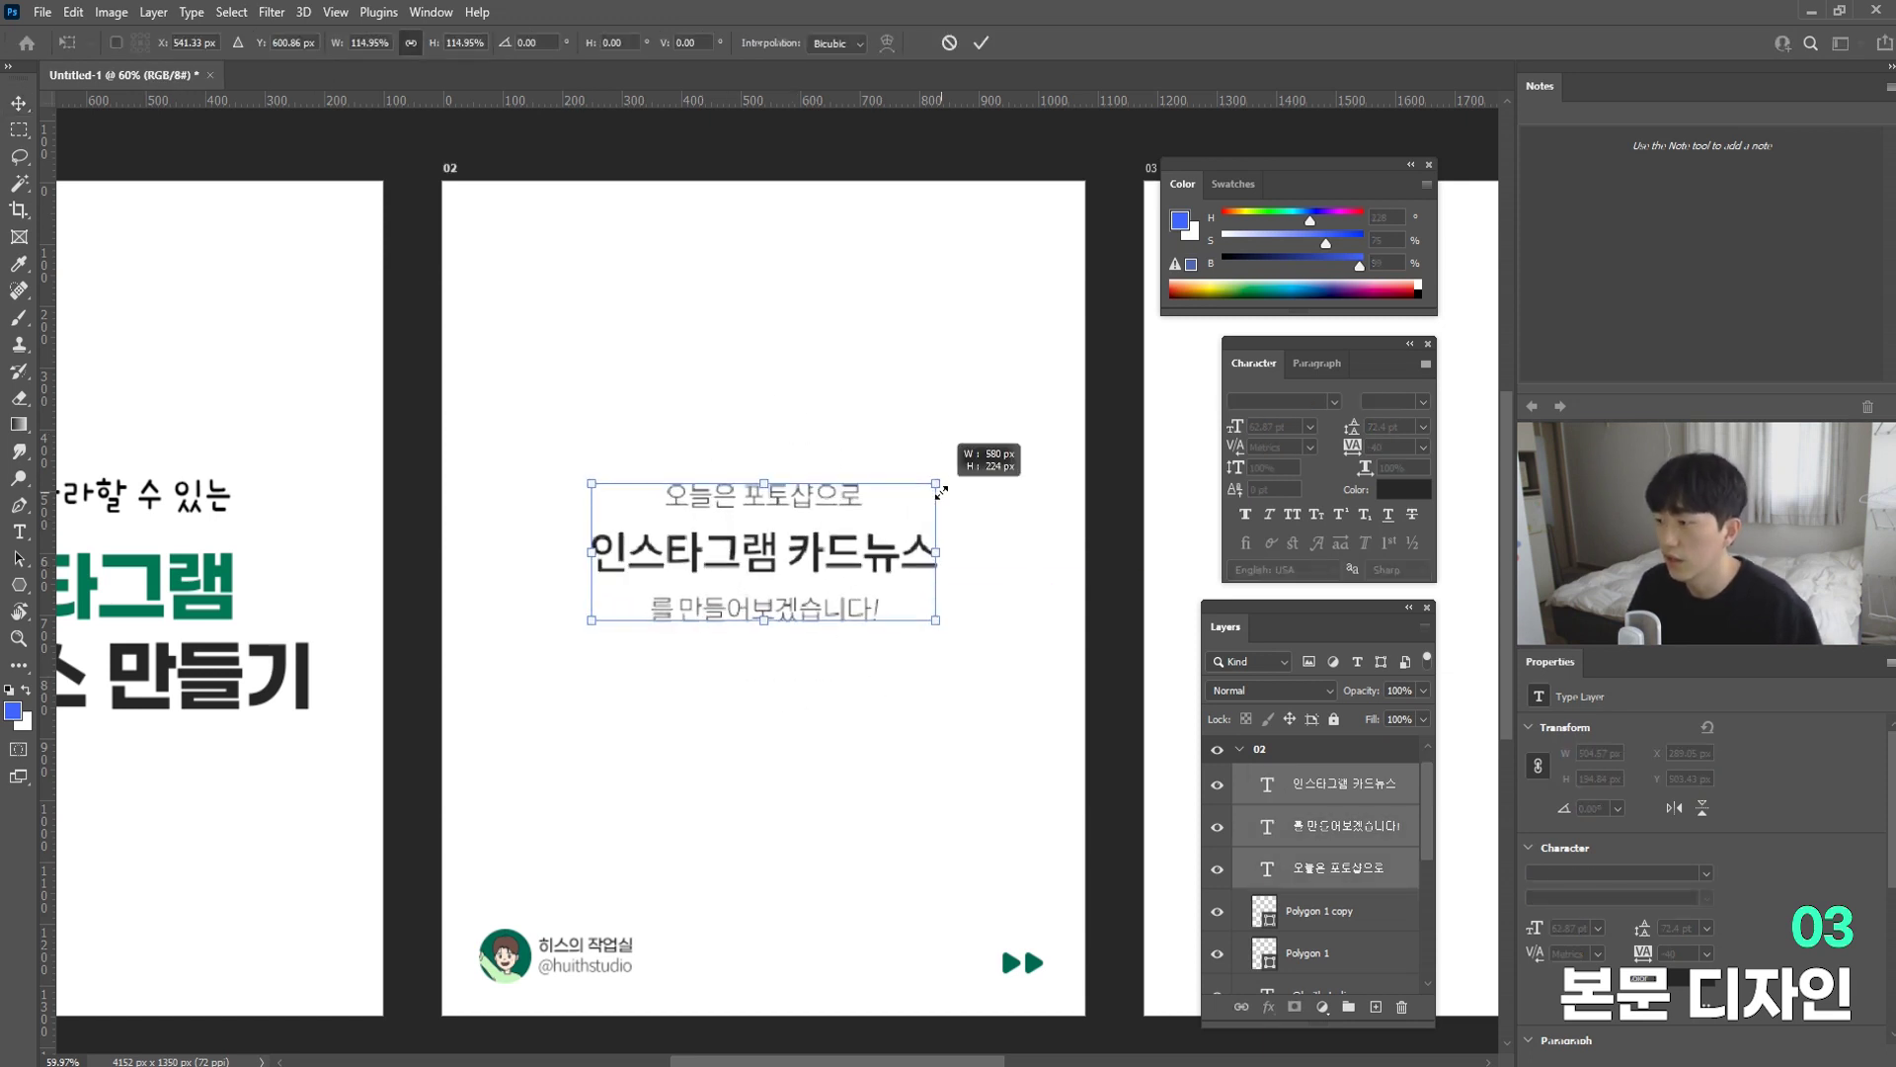
pyautogui.press('Return')
pyautogui.scroll(-1, 985, 626)
pyautogui.moveTo(903, 605)
pyautogui.mouseDown()
pyautogui.moveTo(909, 632)
pyautogui.moveTo(882, 623)
pyautogui.moveTo(889, 637)
pyautogui.mouseUp()
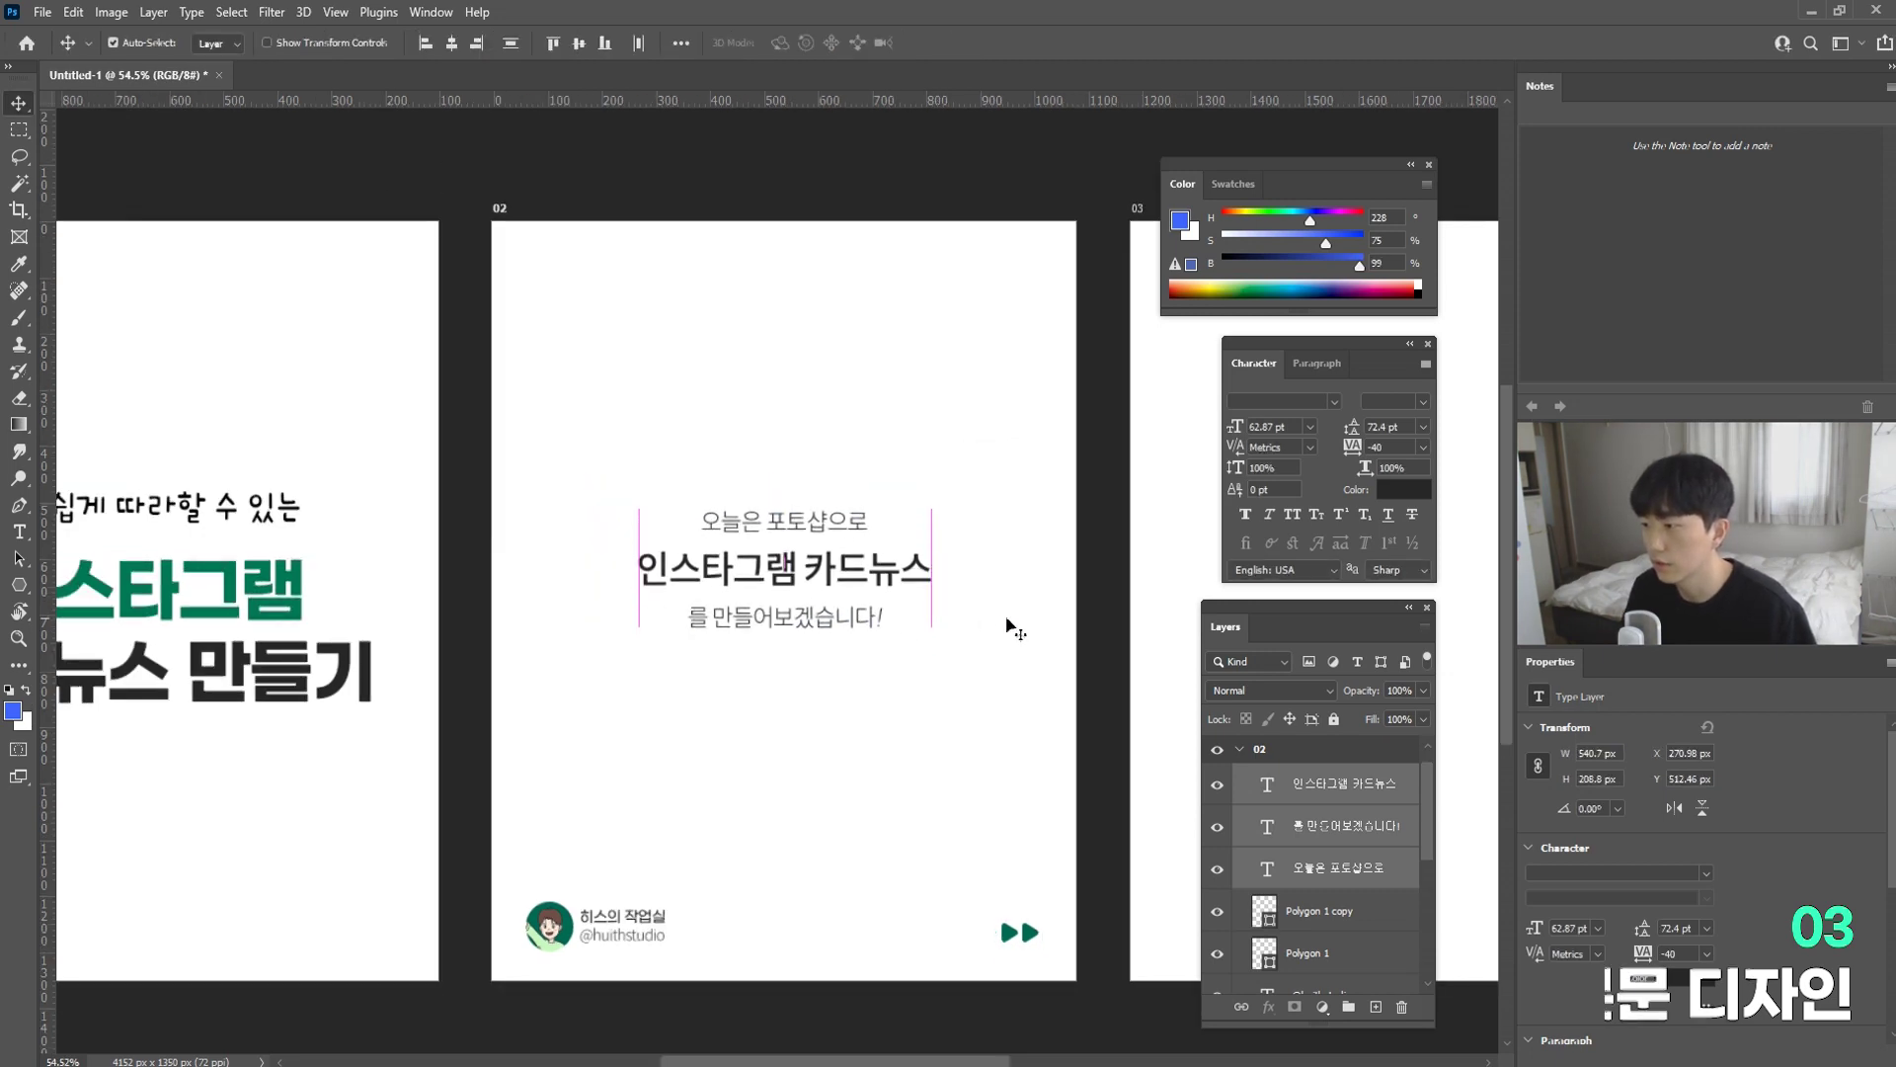
# Step: Duplicate the large "인스타그램 카드뉴스 만들기" title from artboard 01 onto artboard 03
pyautogui.hscroll(3, 484, 513)
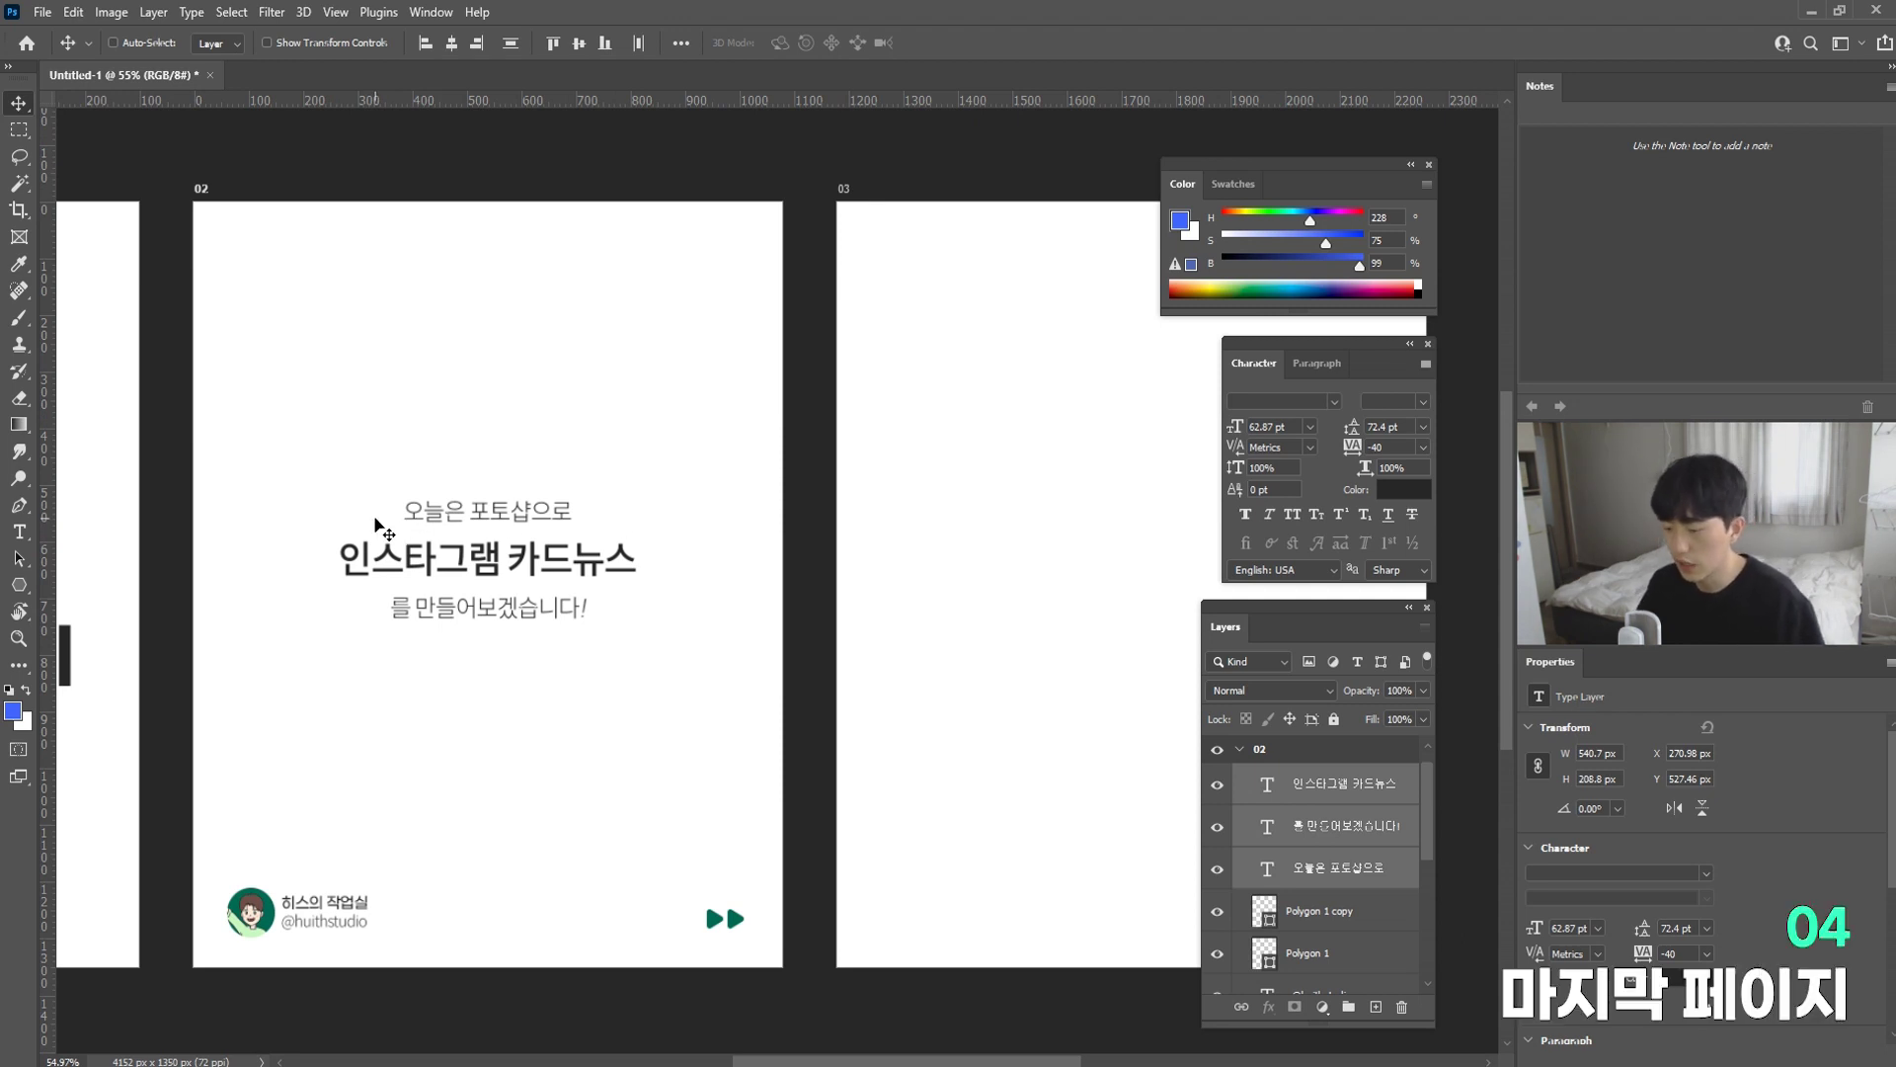
pyautogui.scroll(-2, 375, 524)
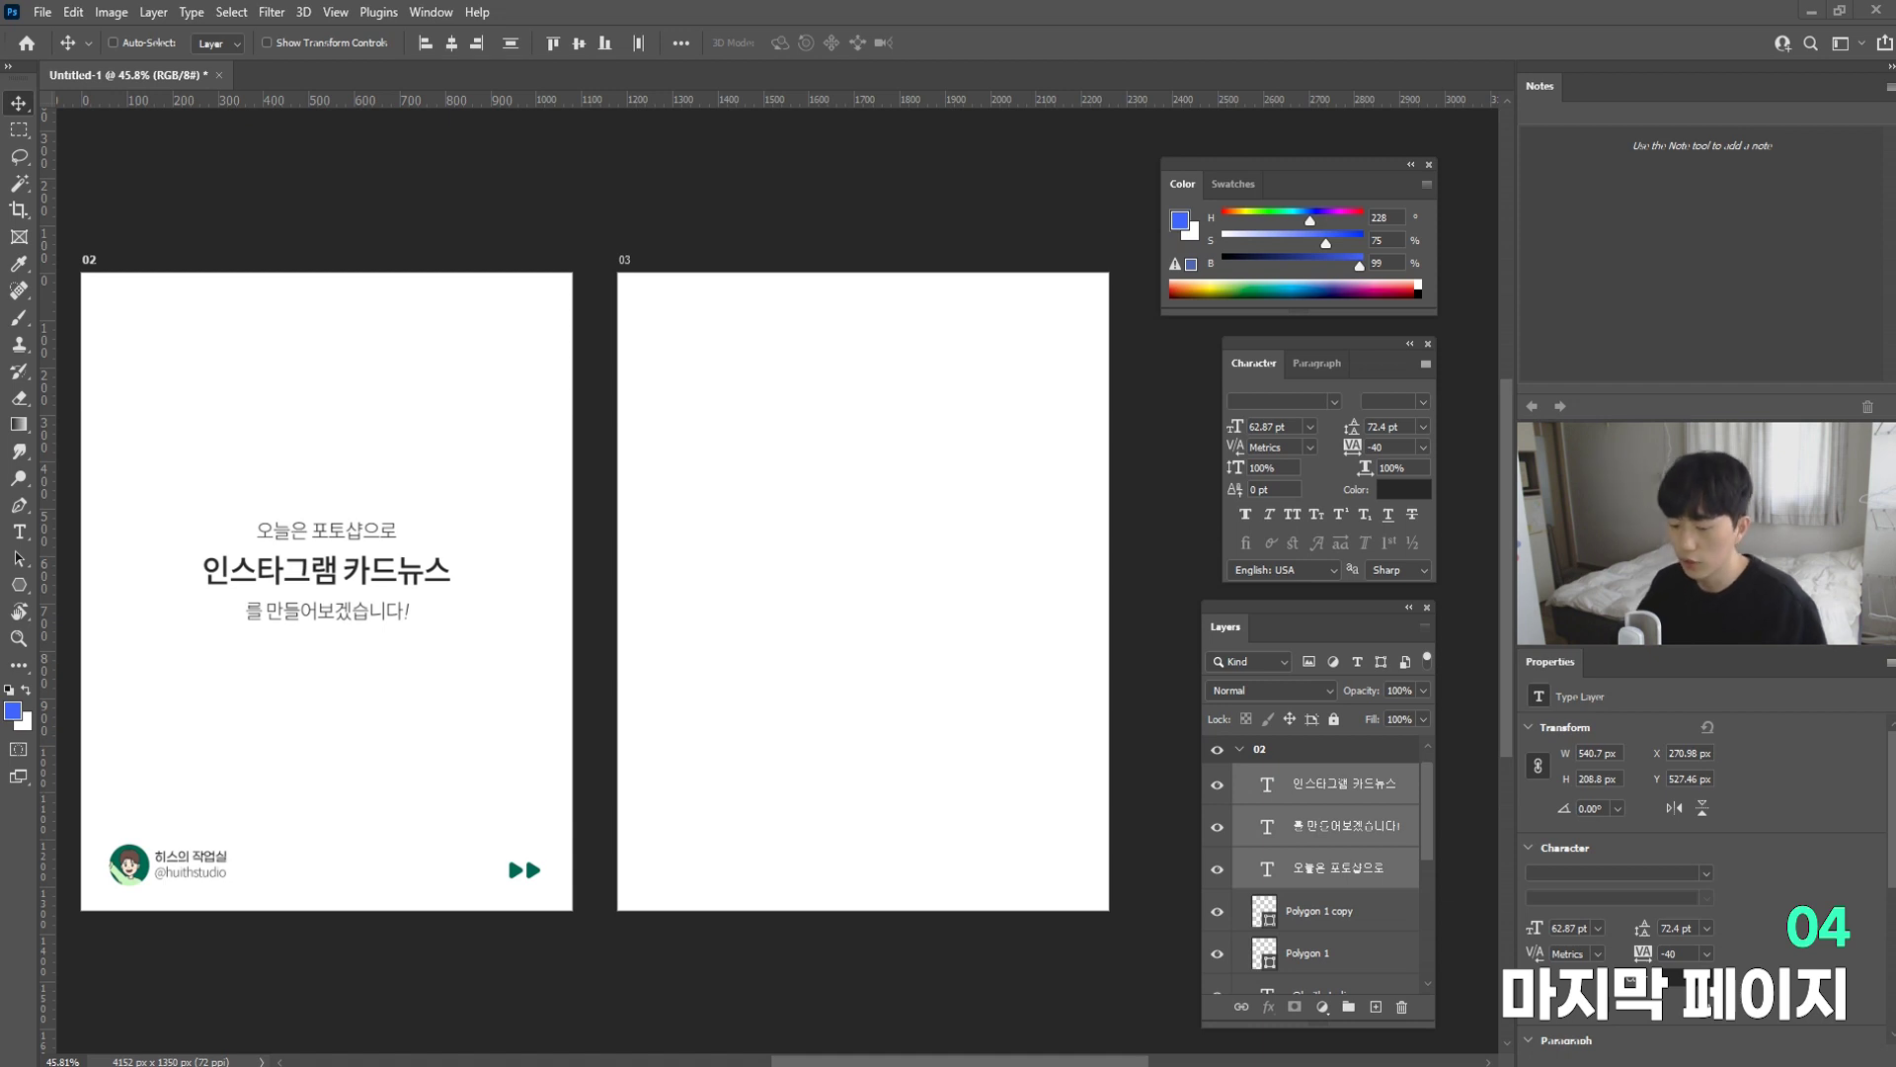
pyautogui.scroll(-2, 525, 852)
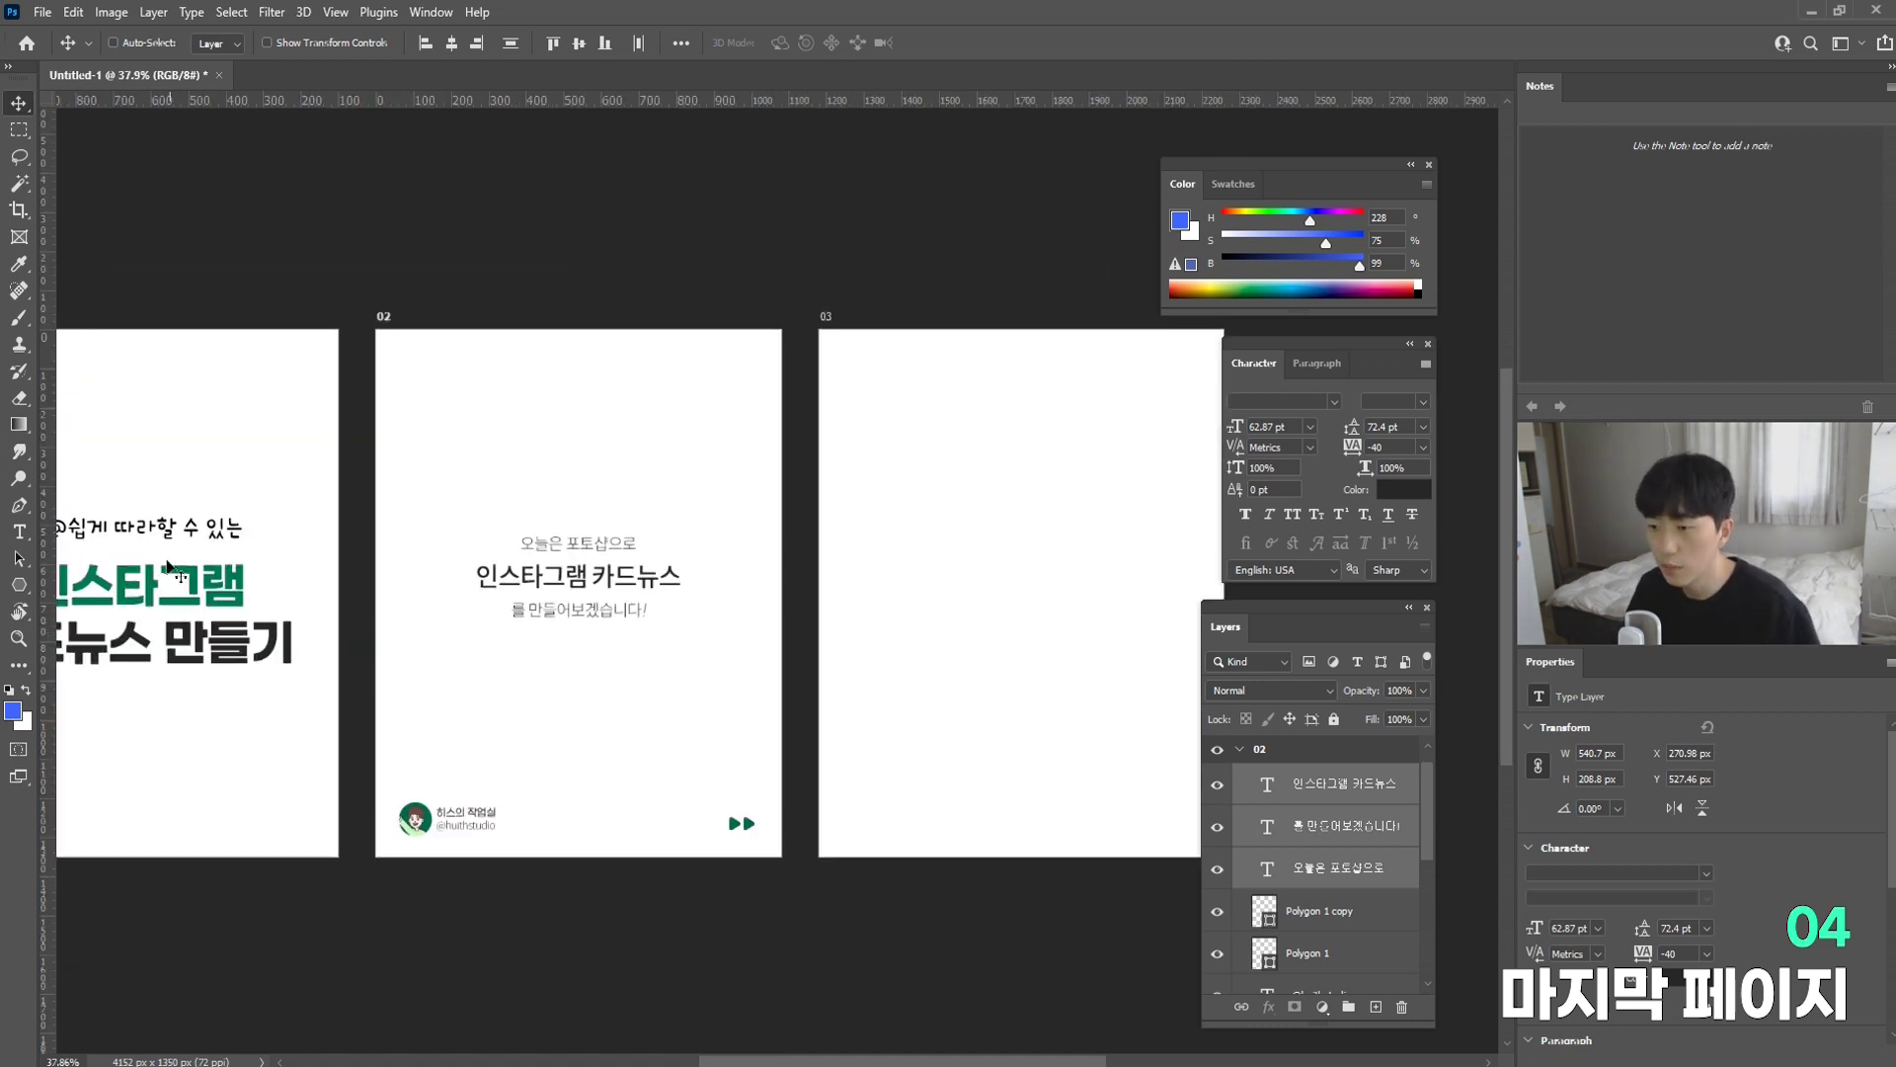
pyautogui.moveTo(145, 607); pyautogui.dragTo(867, 599)
# Step: Shrink the copied title to about 81 pt and reposition it near the middle of artboard 03
pyautogui.scroll(2, 988, 591)
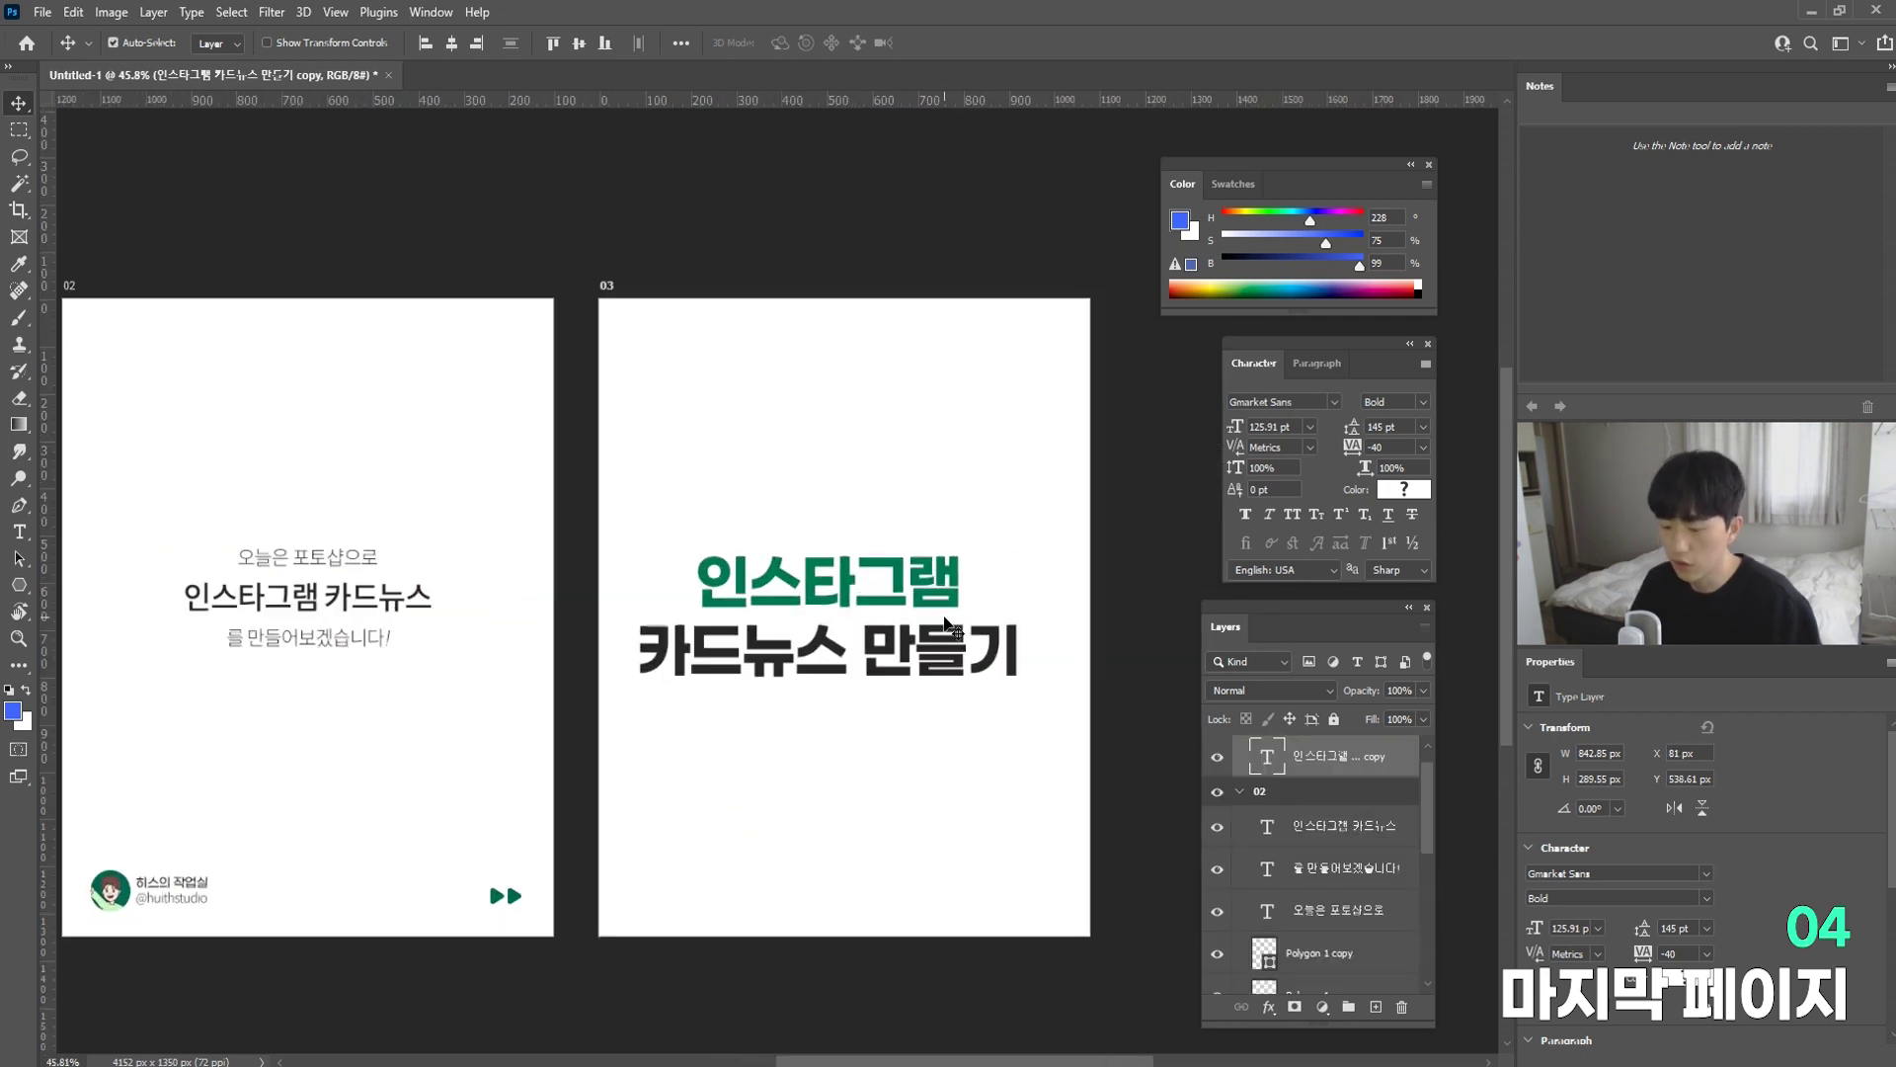
pyautogui.hotkey('ctrl', 't')
pyautogui.moveTo(1018, 557); pyautogui.dragTo(969, 629)
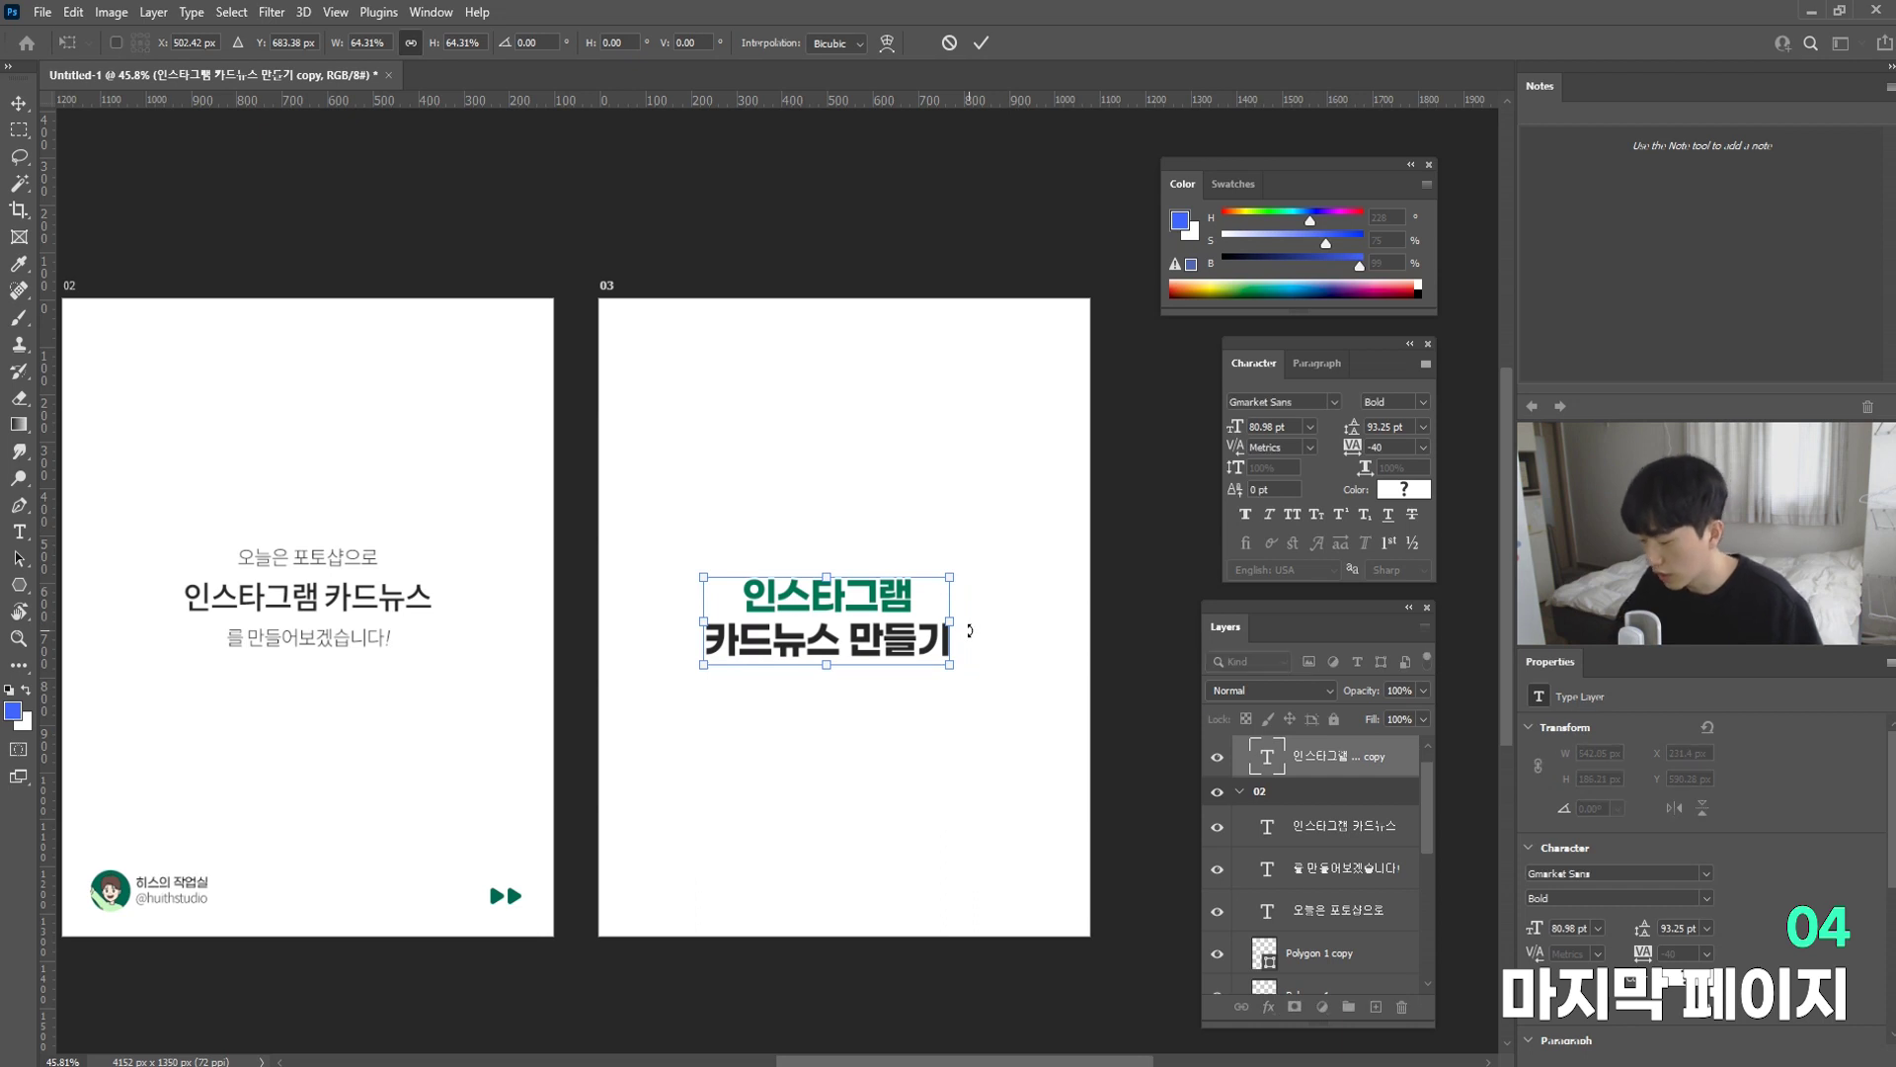
pyautogui.press('Return')
pyautogui.moveTo(945, 626); pyautogui.dragTo(978, 621)
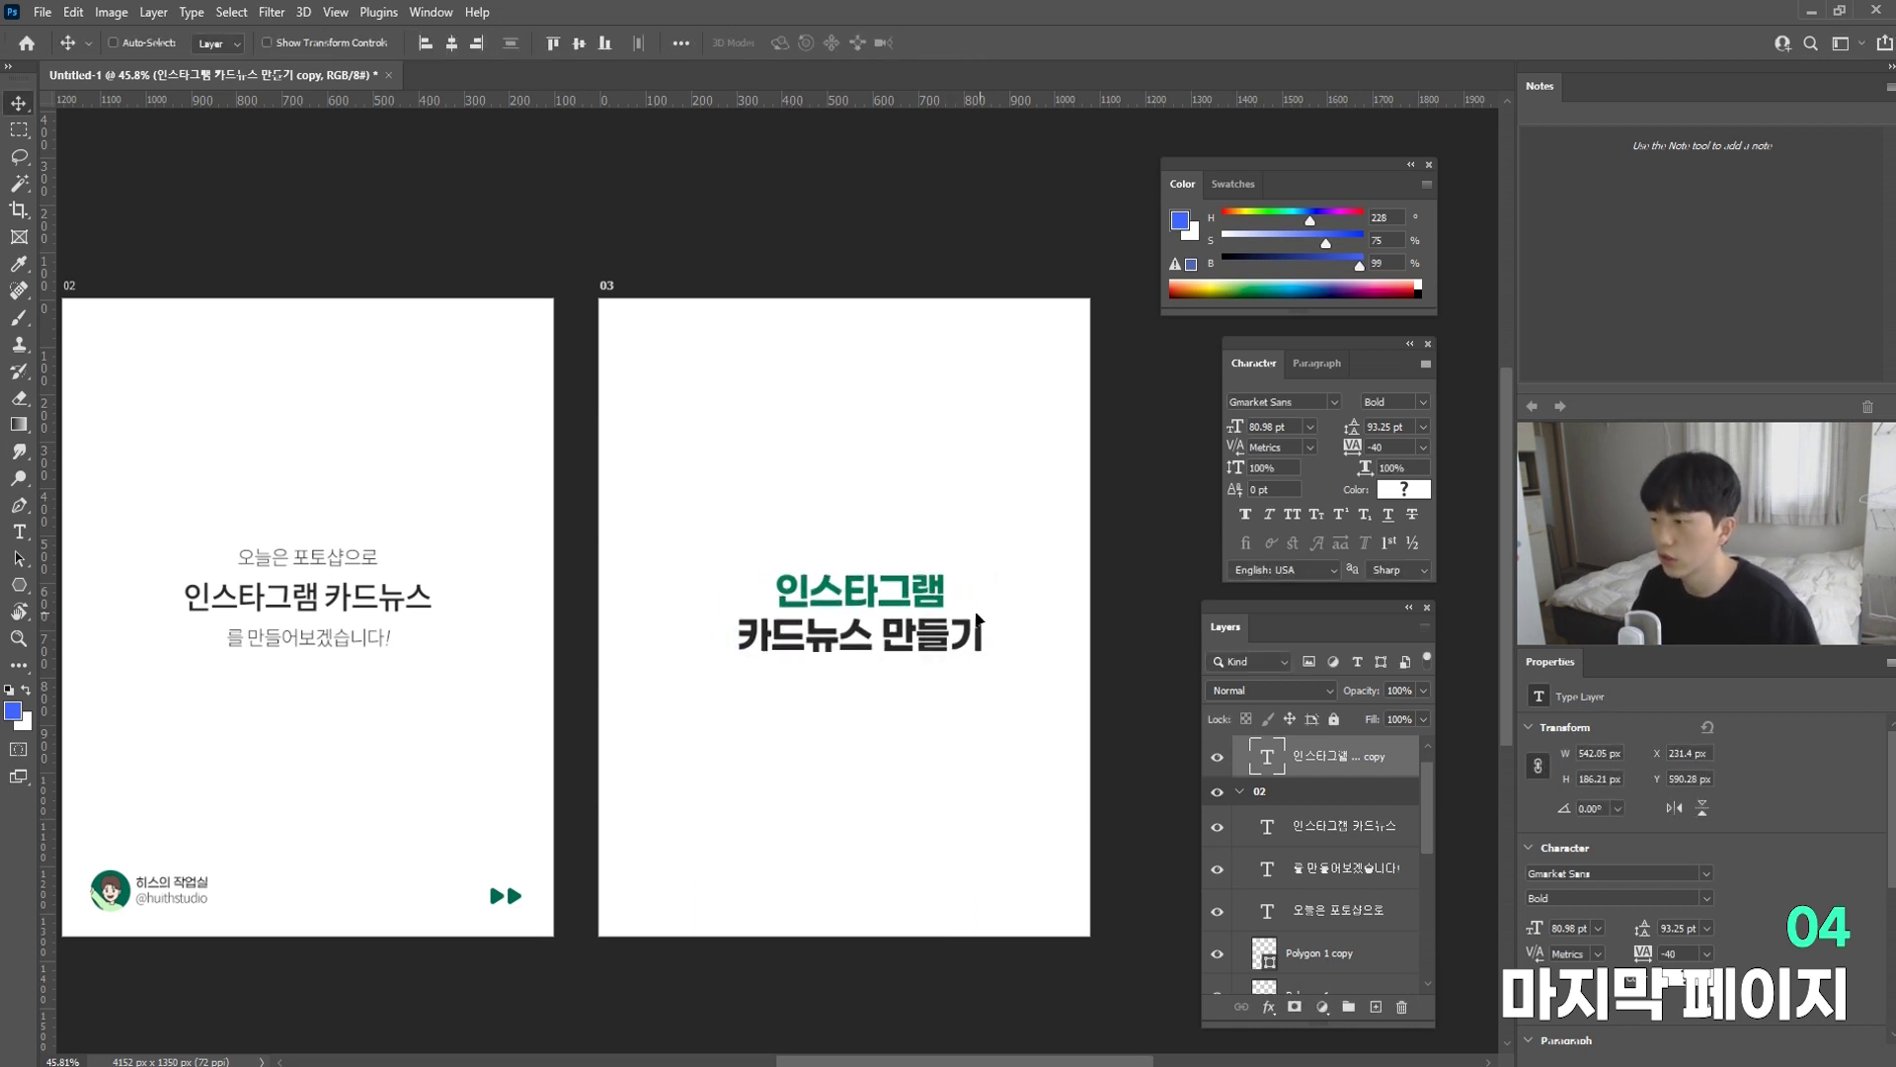
# Step: Replace the copied title's text with the single line "히스의 작업실" and move it slightly down on artboard 03
pyautogui.doubleClick(938, 608)
pyautogui.press('BackSpace')
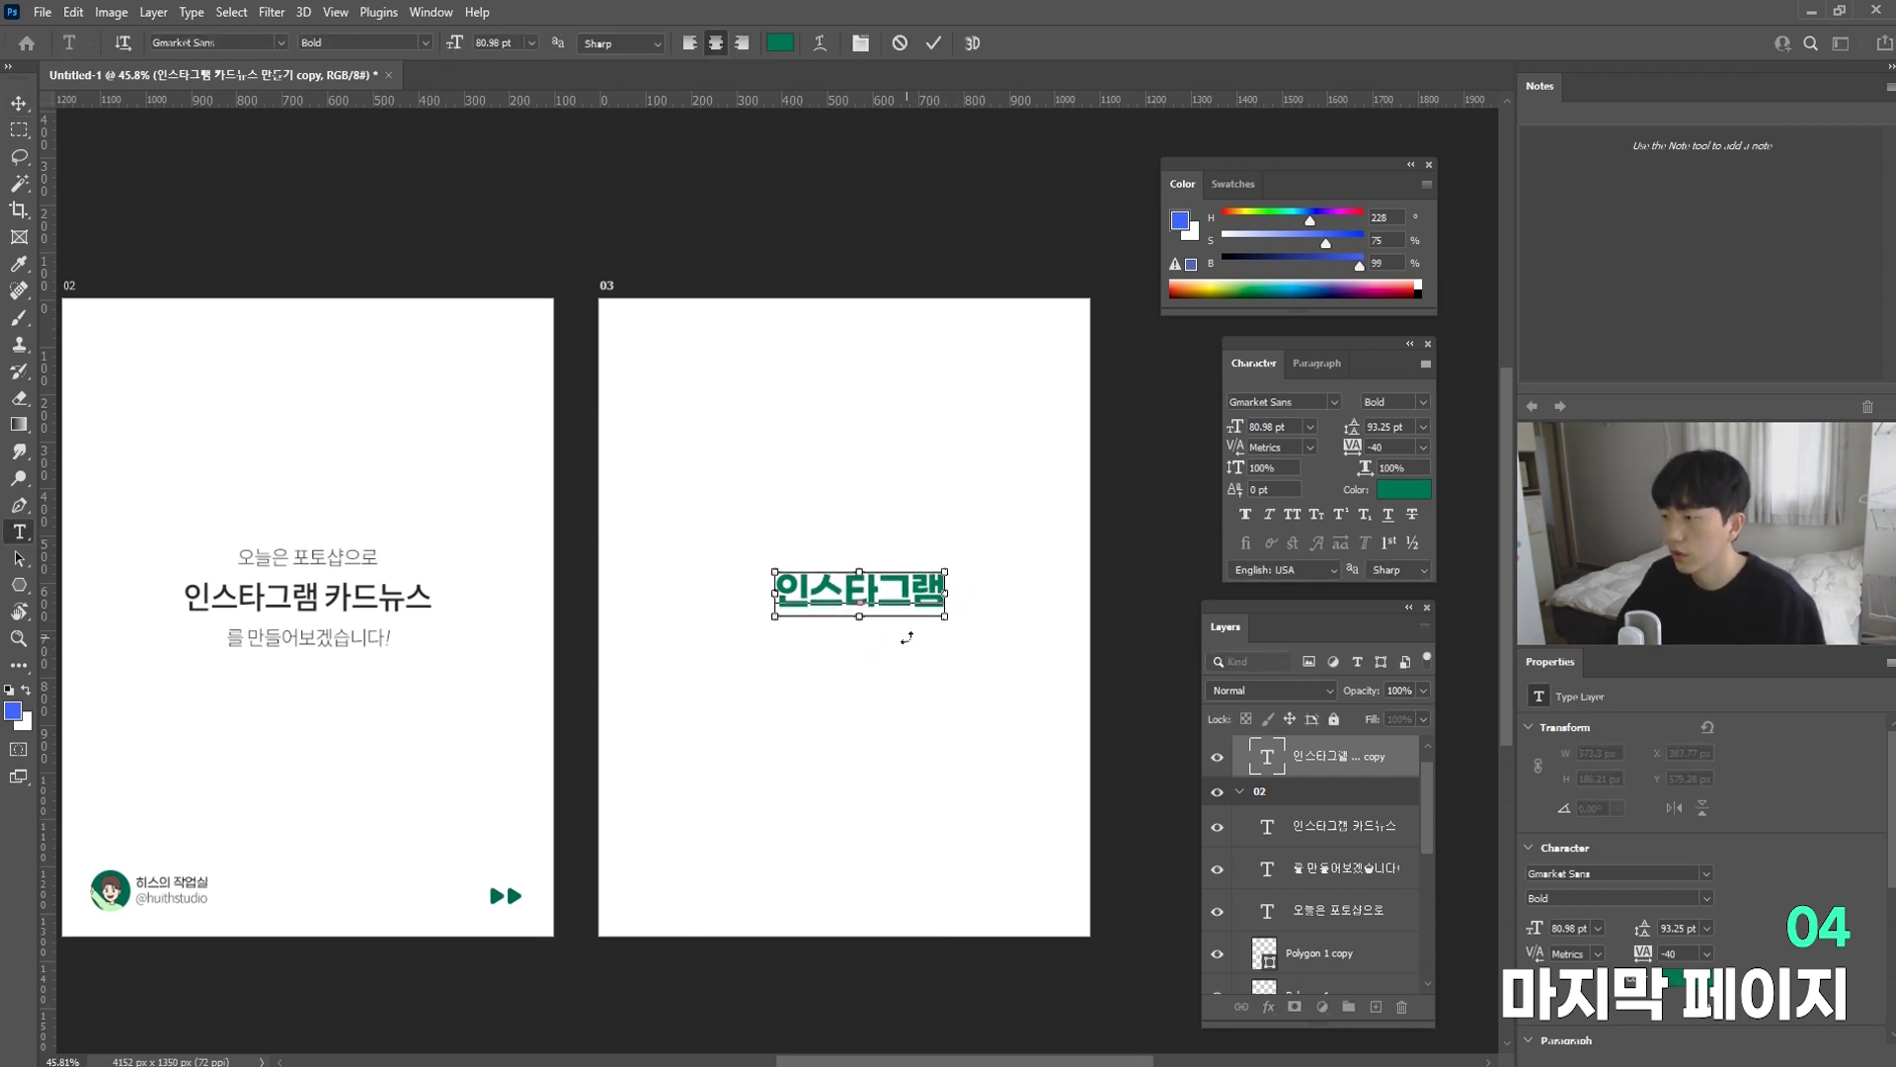
pyautogui.hotkey('ctrl', 'a')
pyautogui.write('히스의 작어')
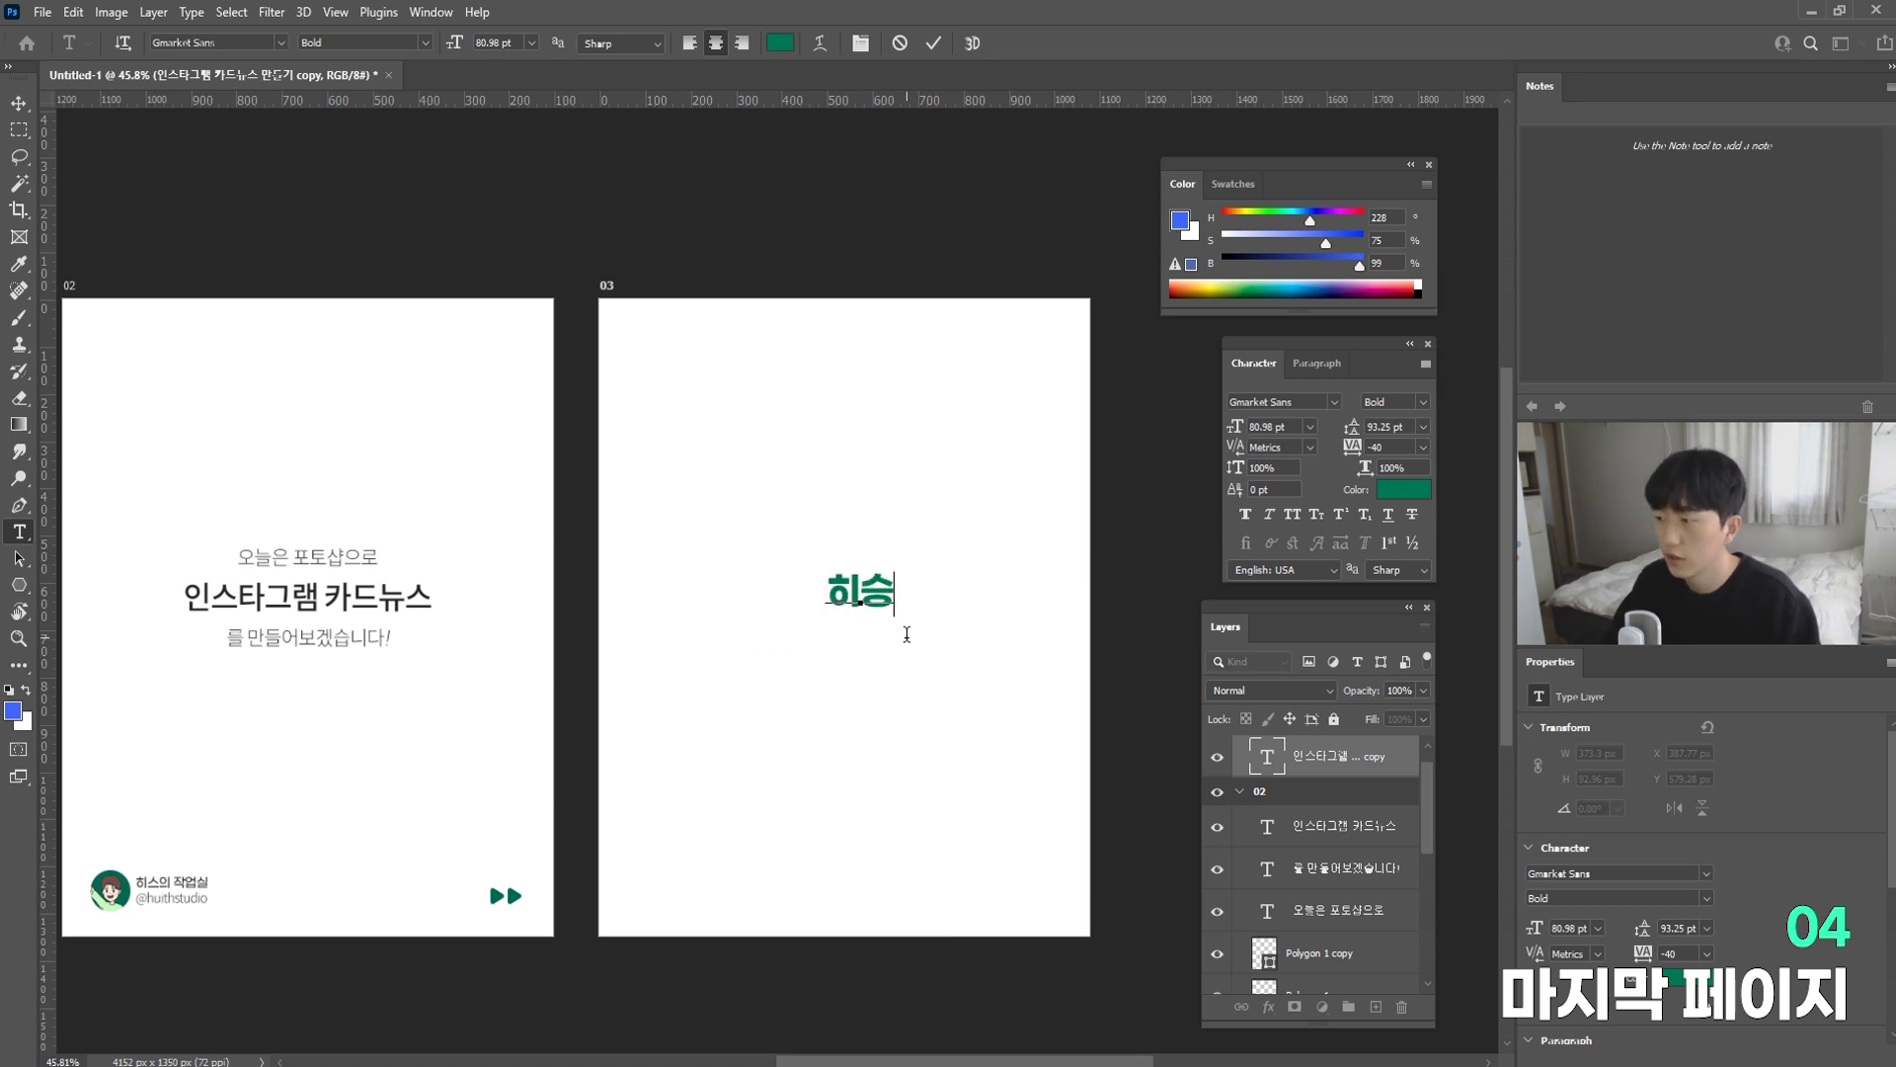
pyautogui.write('업실')
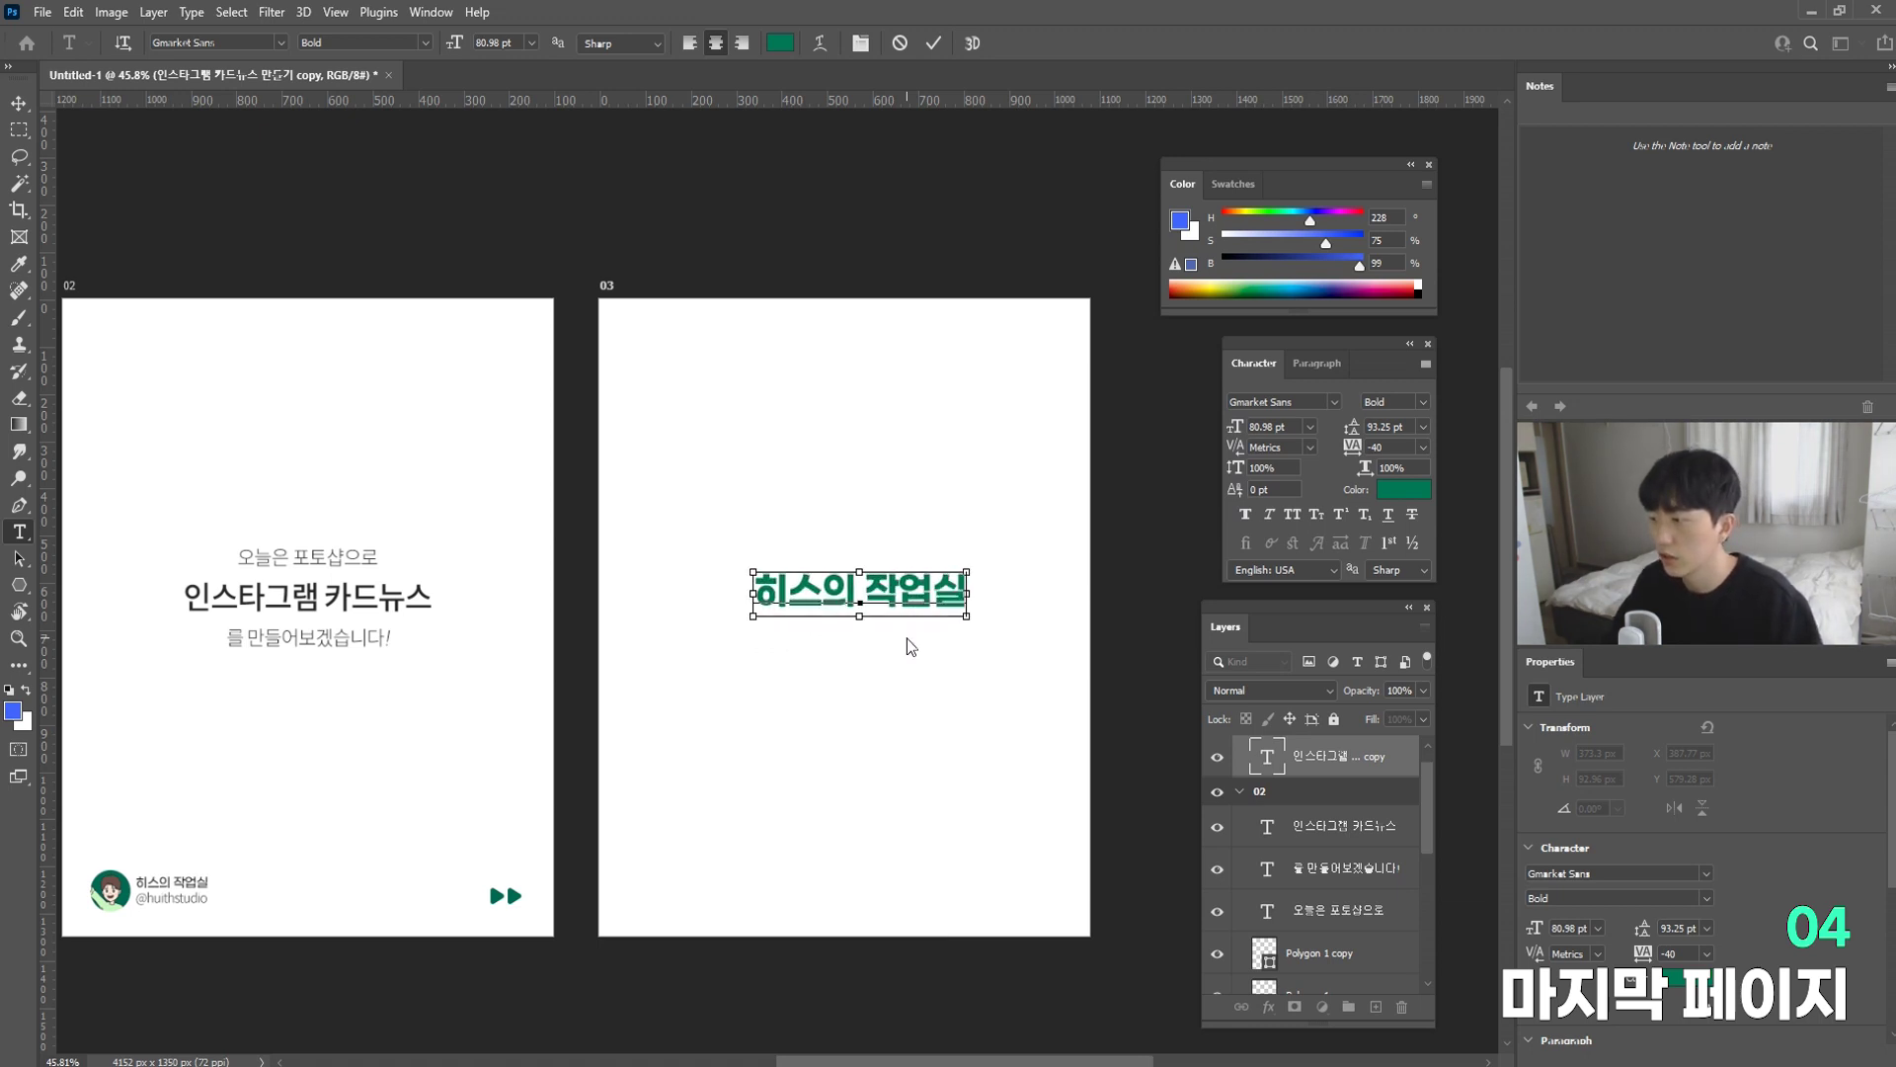
pyautogui.hotkey('ctrl', 'Return')
pyautogui.moveTo(918, 612); pyautogui.dragTo(899, 652)
# Step: Recolor the word "히스의" in the artboard 03 title to #262626 and nudge the title slightly down
pyautogui.scroll(1, 917, 635)
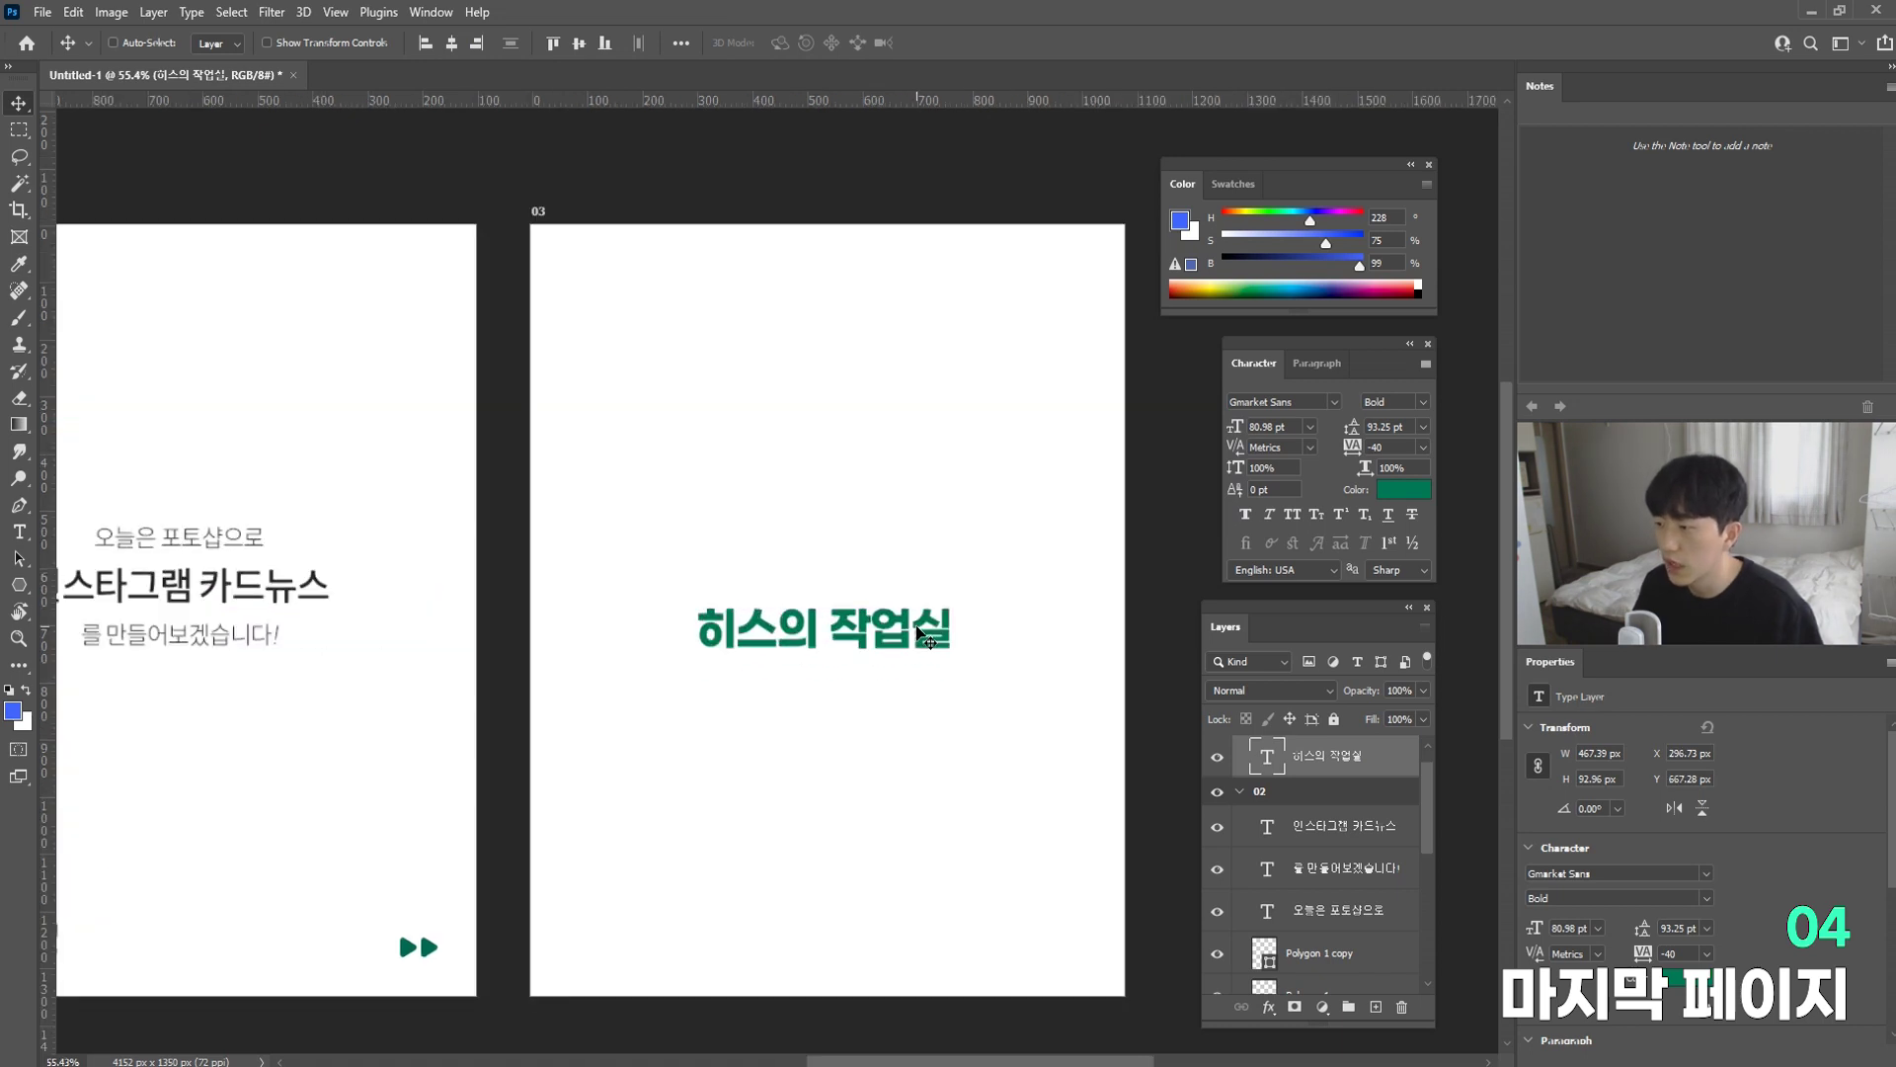
pyautogui.doubleClick(919, 632)
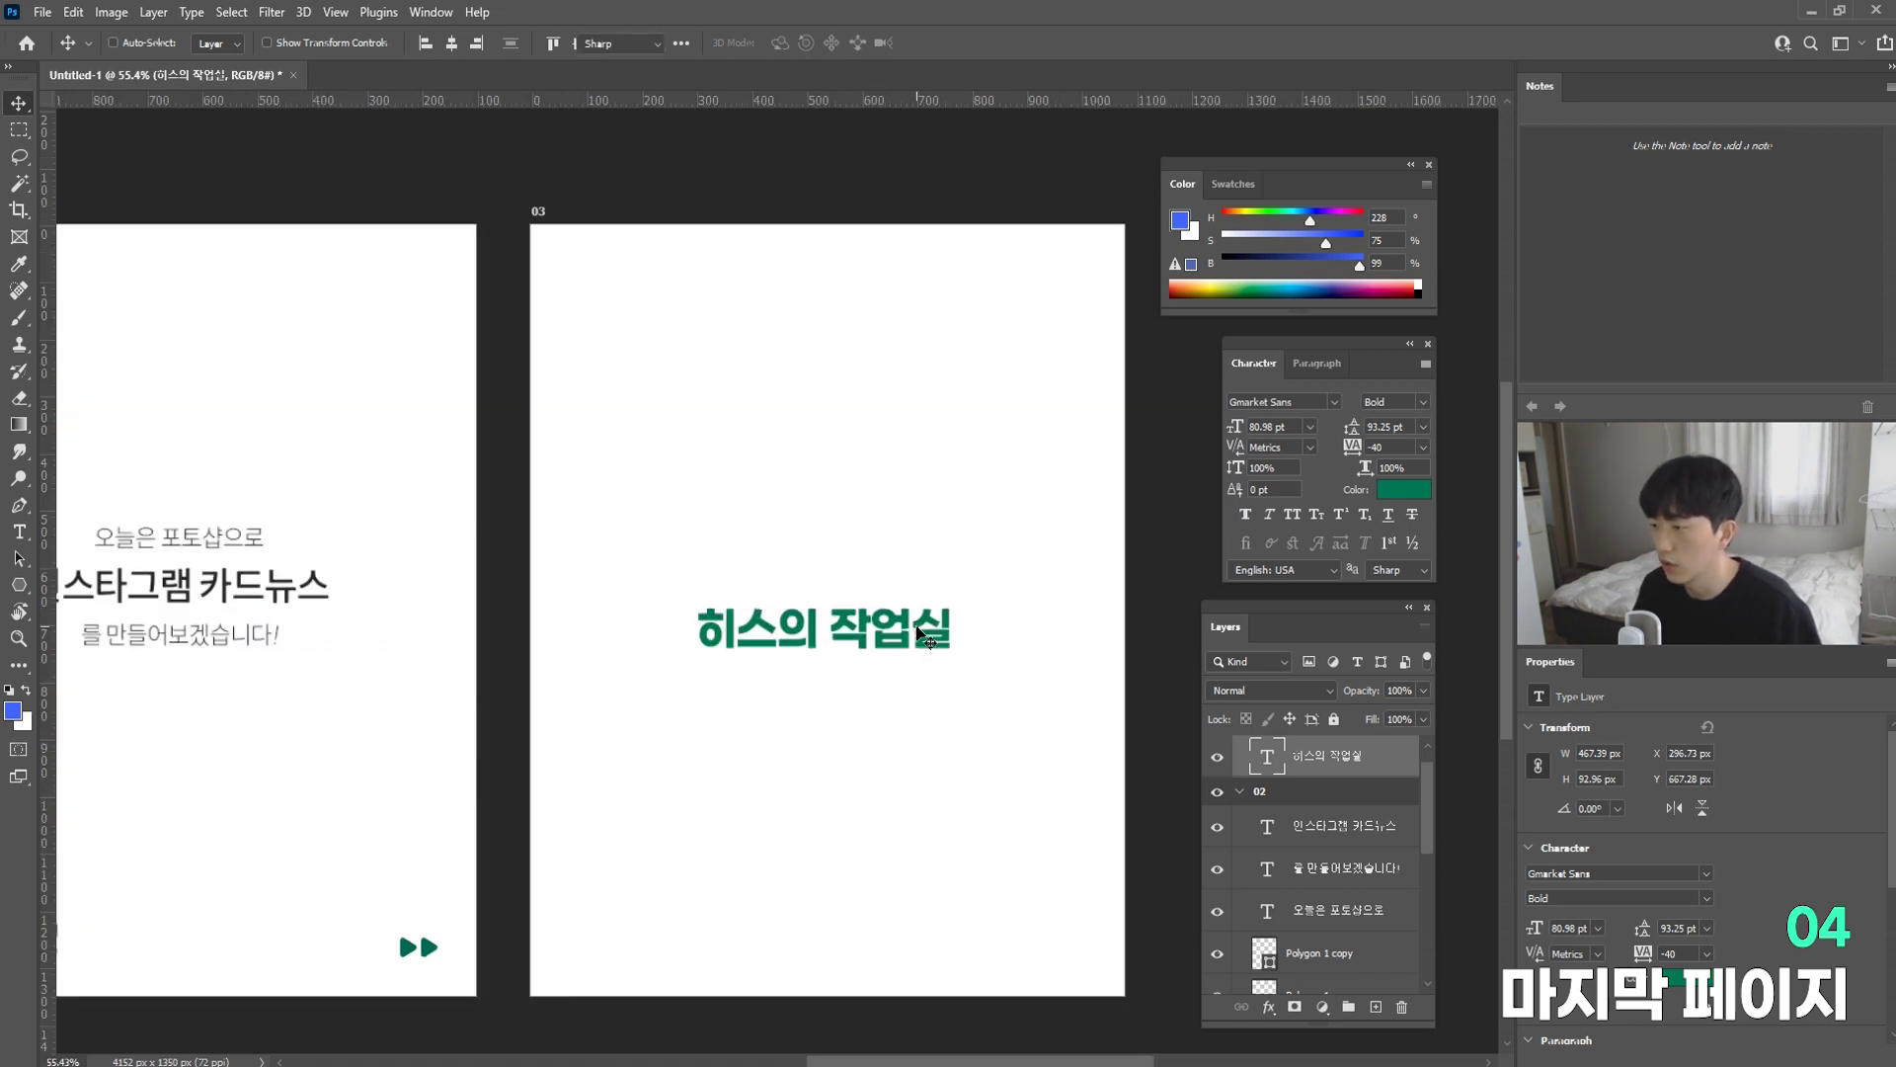
pyautogui.doubleClick(756, 630)
pyautogui.click(1412, 490)
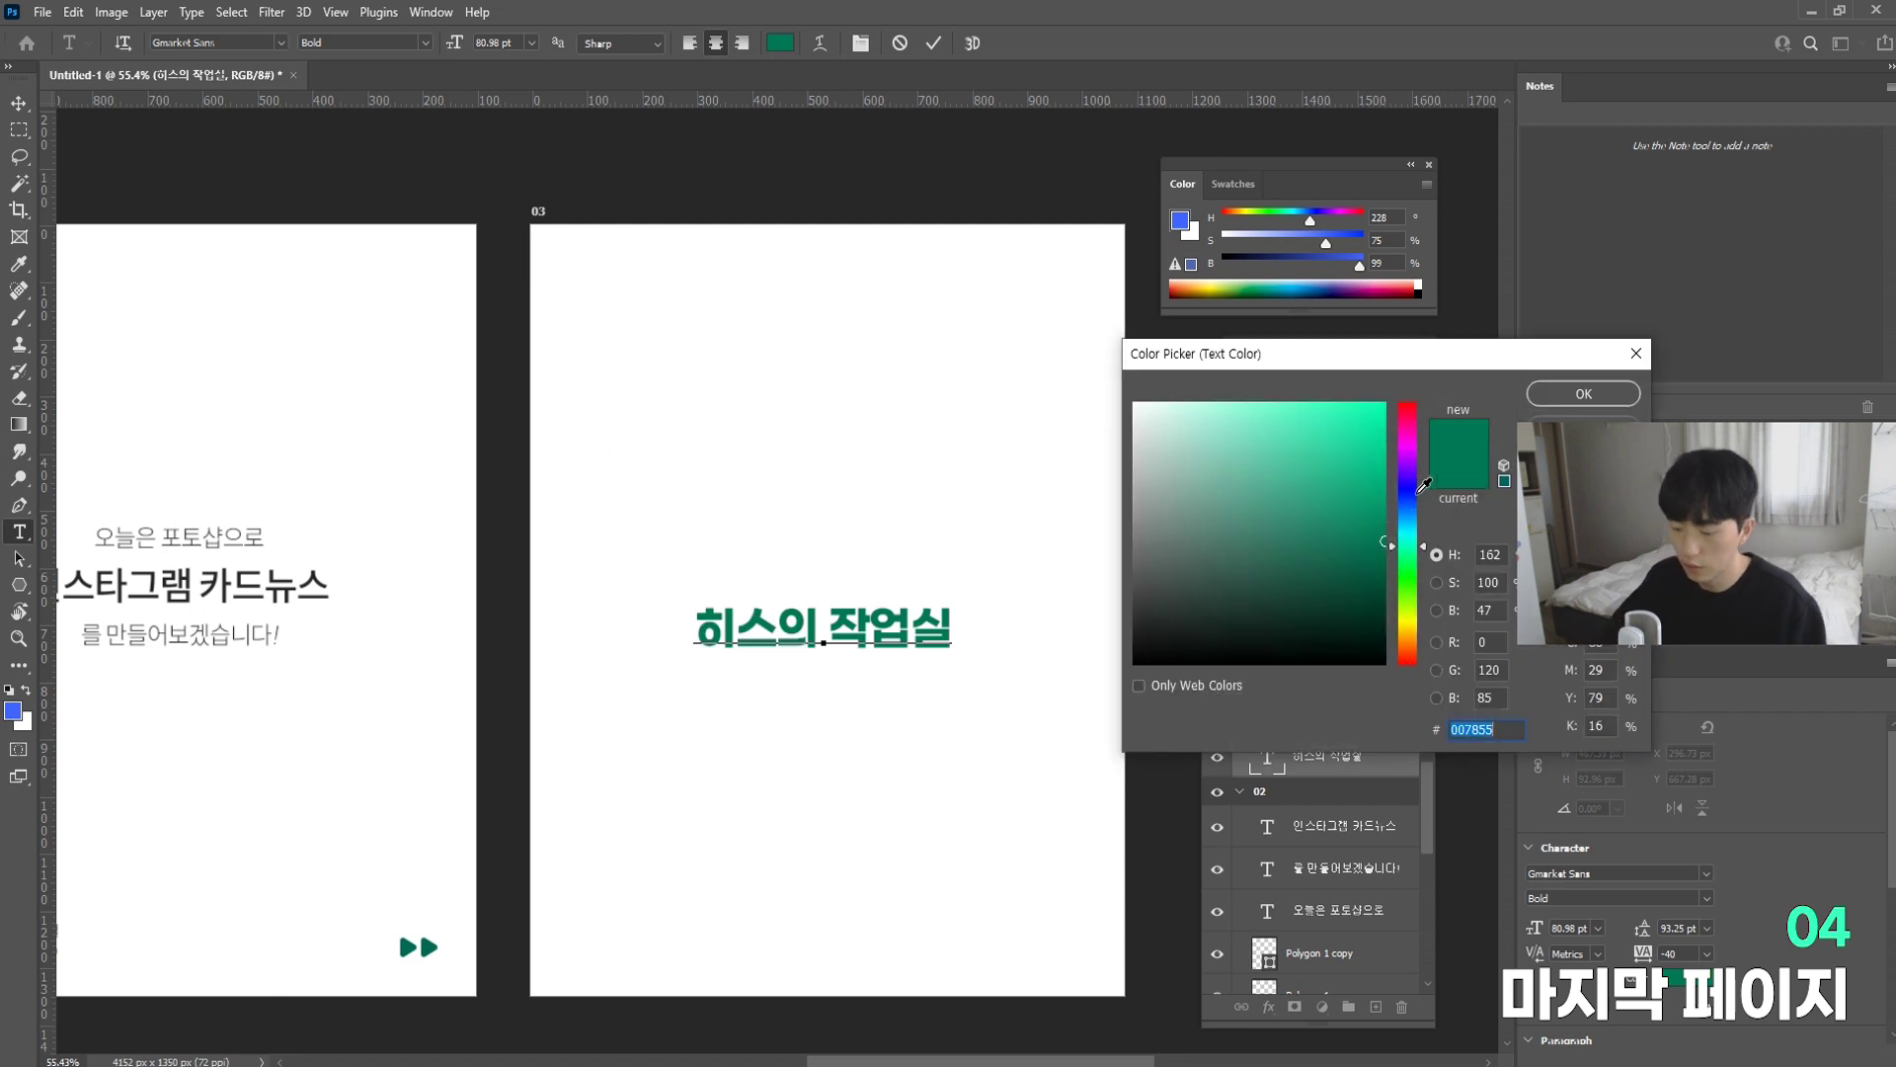
pyautogui.write('000000')
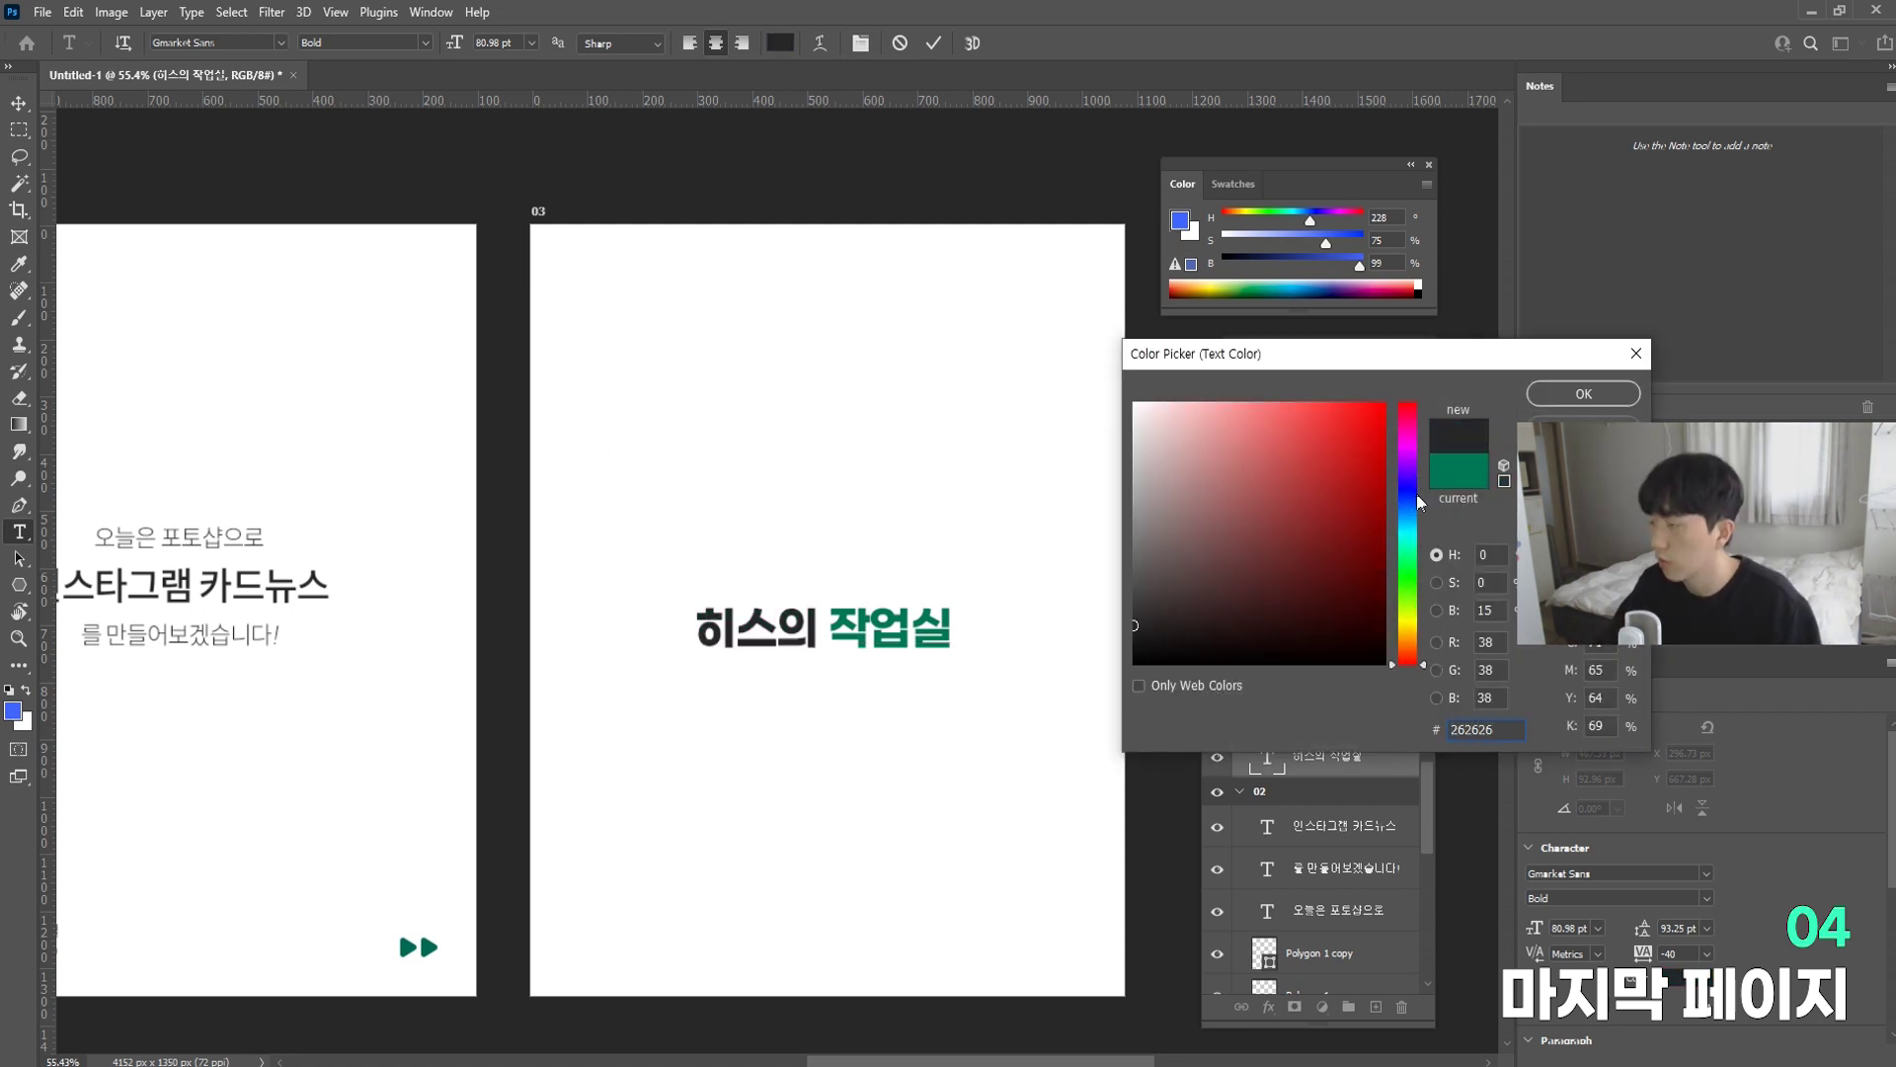
pyautogui.press('Return')
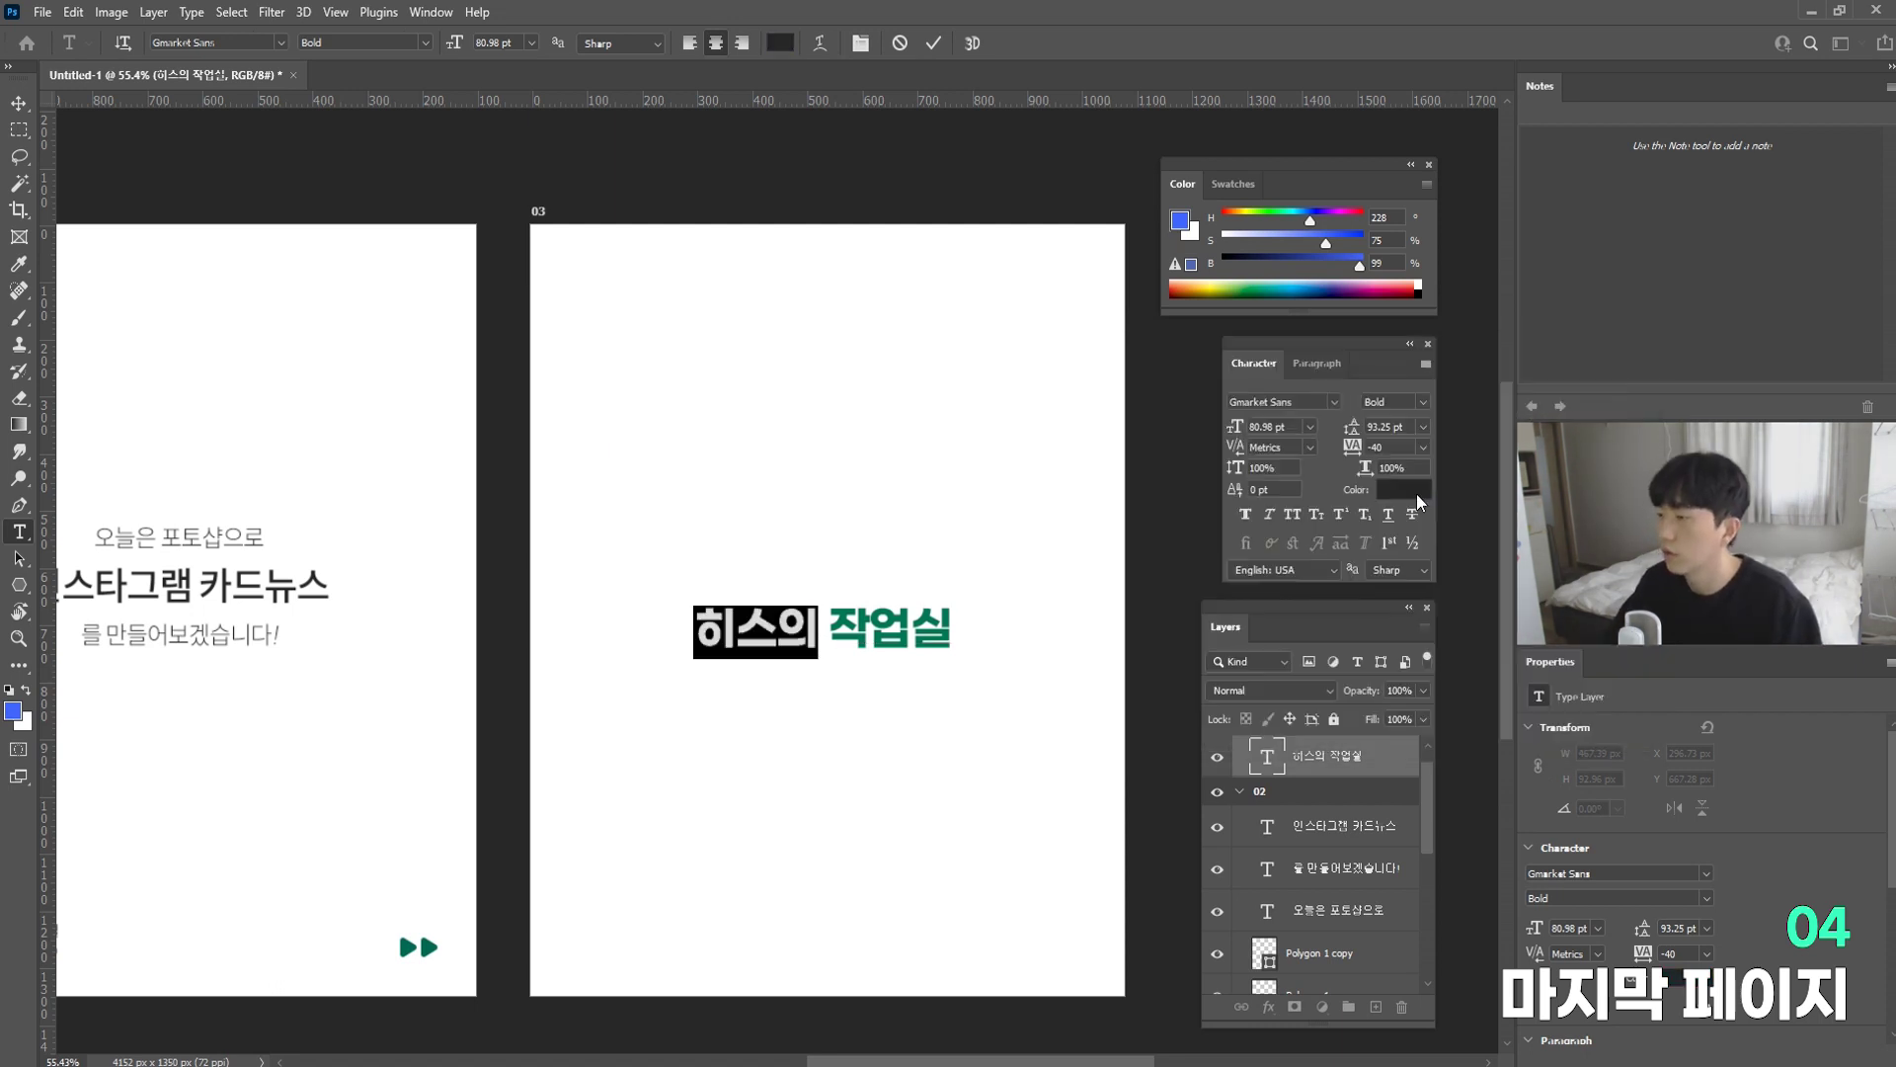
pyautogui.click(19, 103)
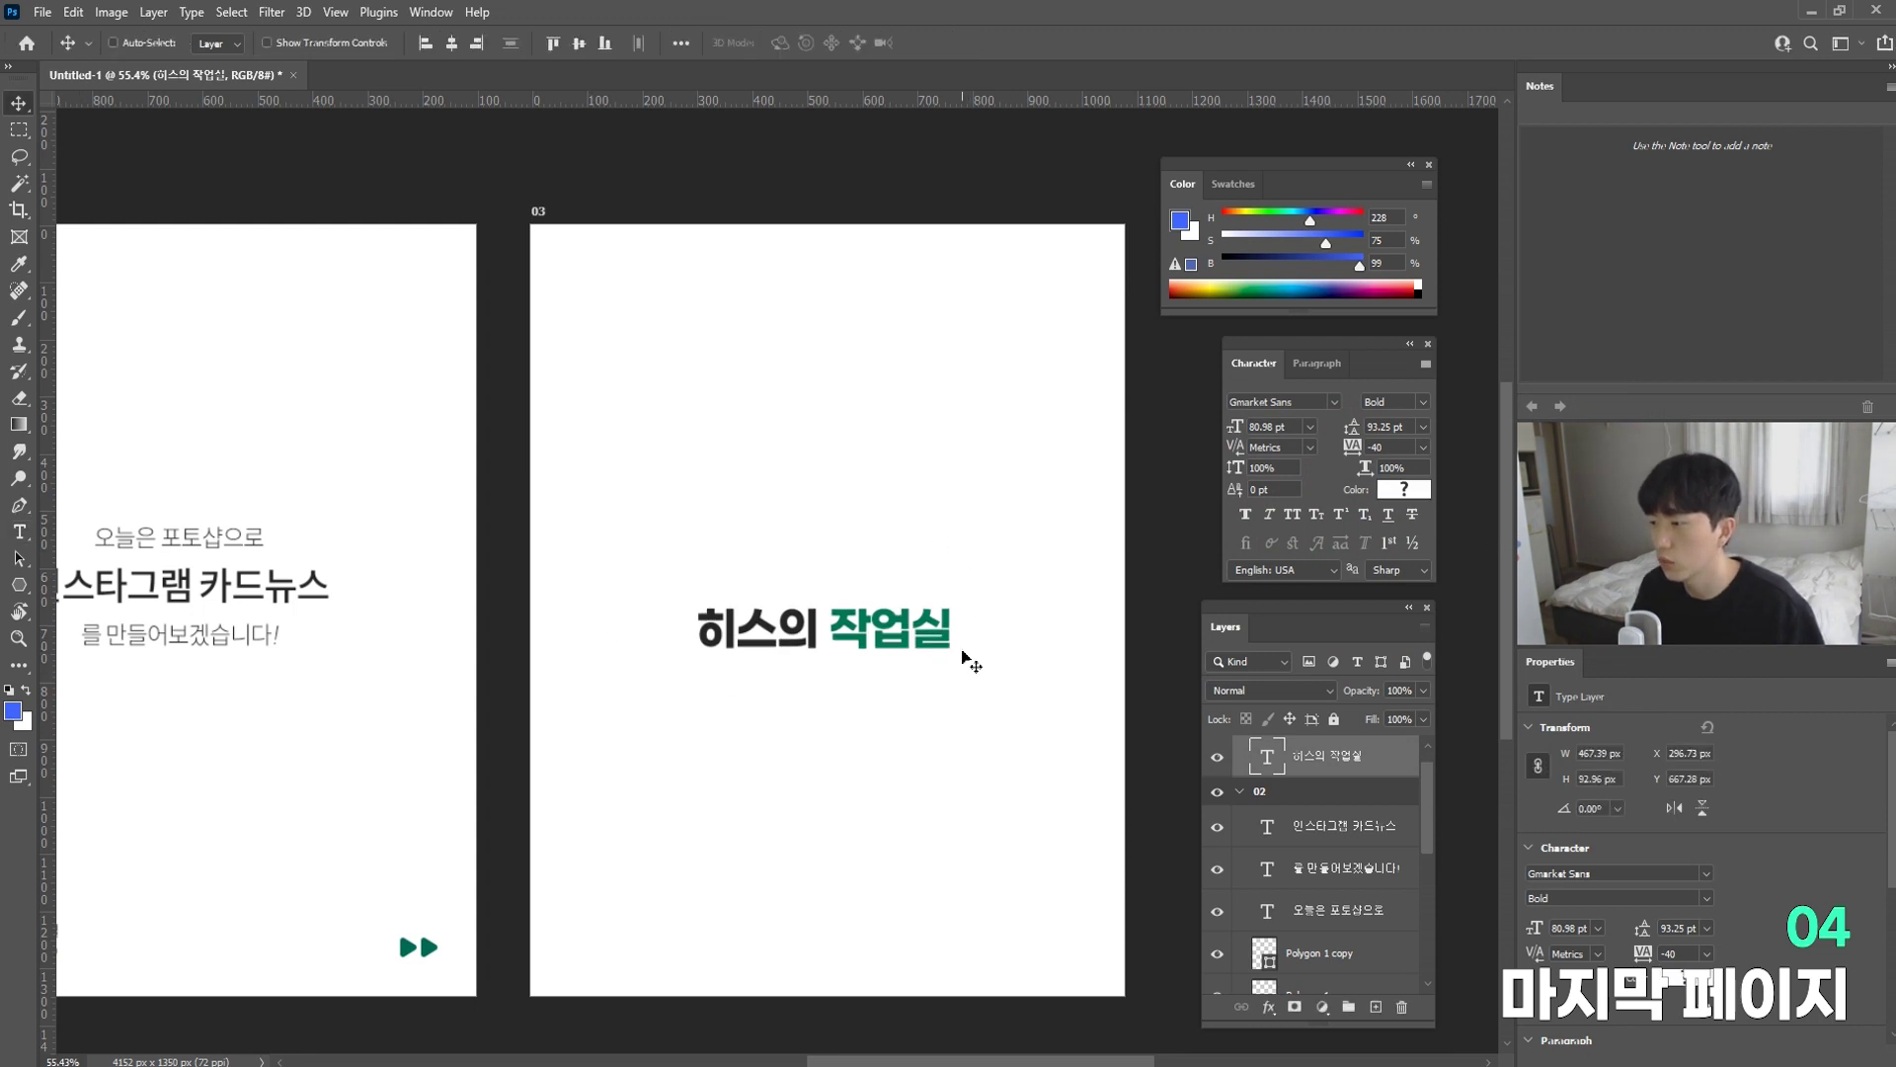
pyautogui.moveTo(976, 633); pyautogui.dragTo(978, 650)
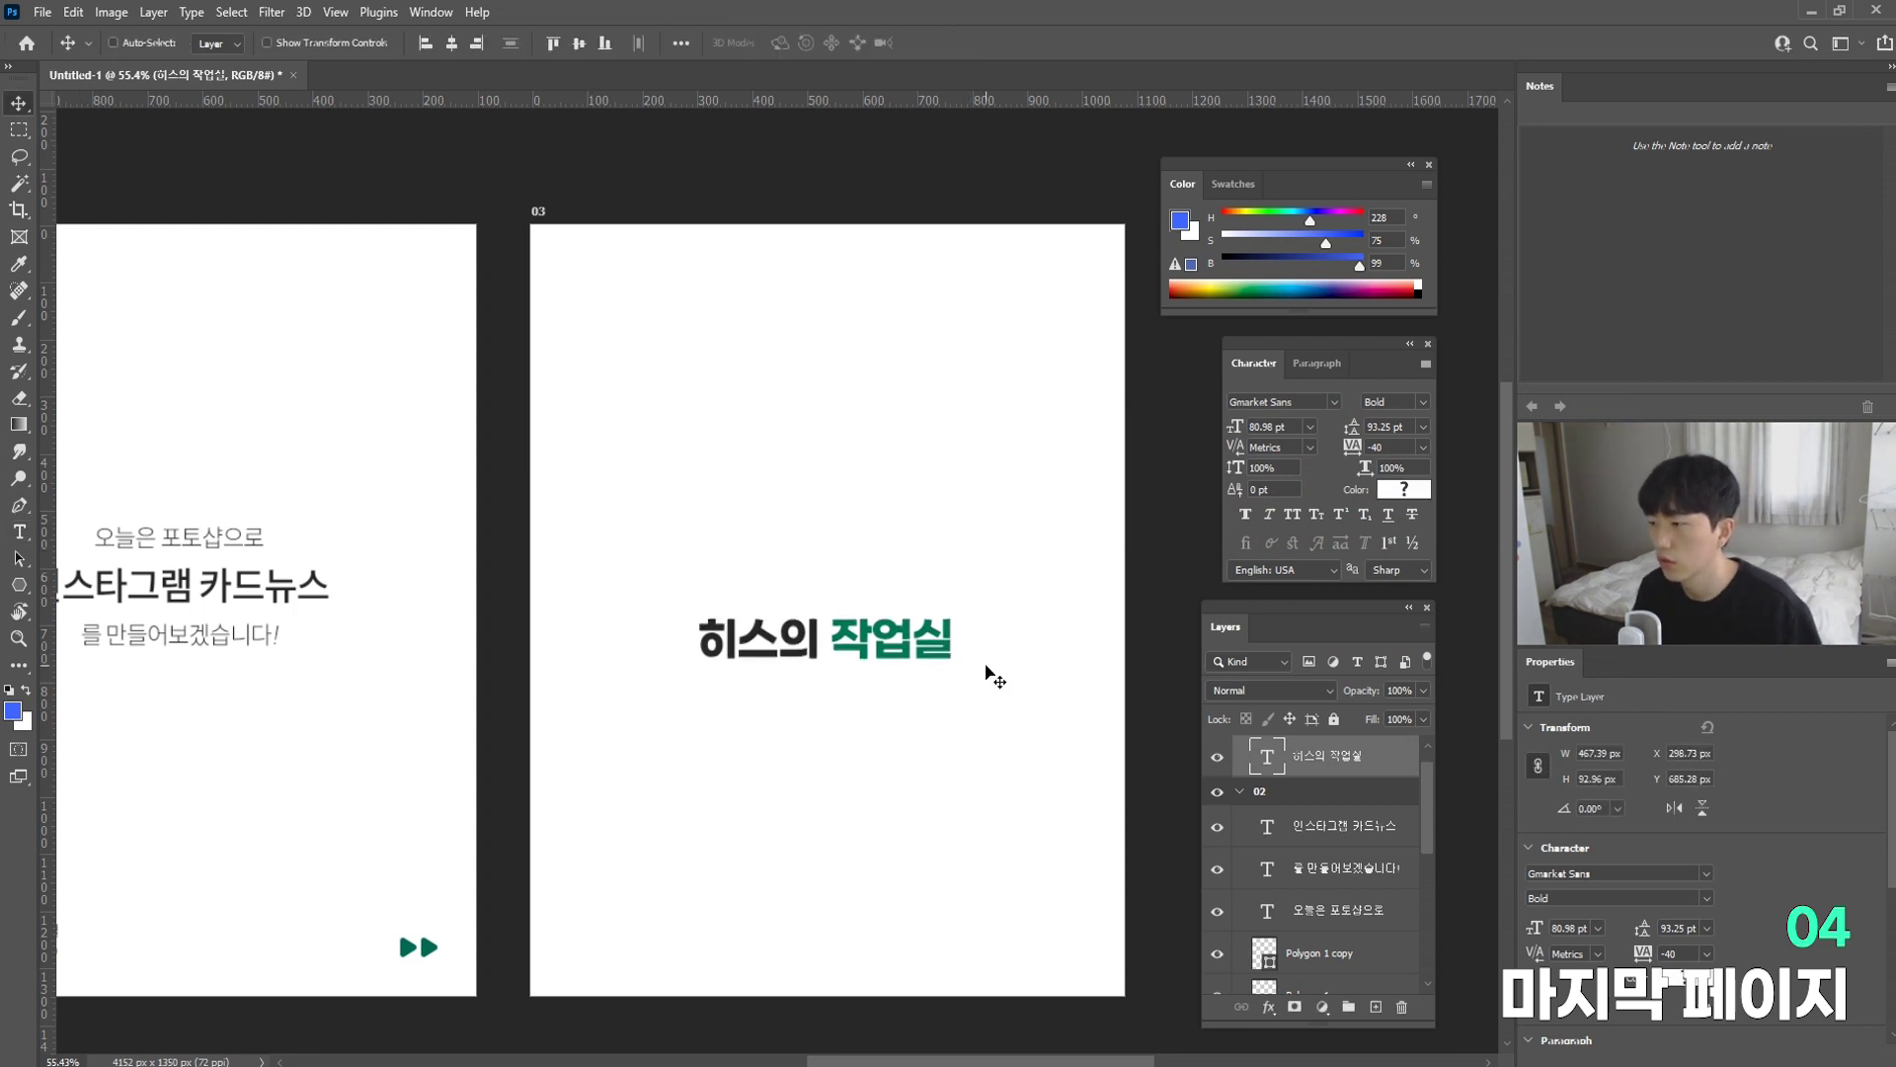
pyautogui.hscroll(-6, 991, 673)
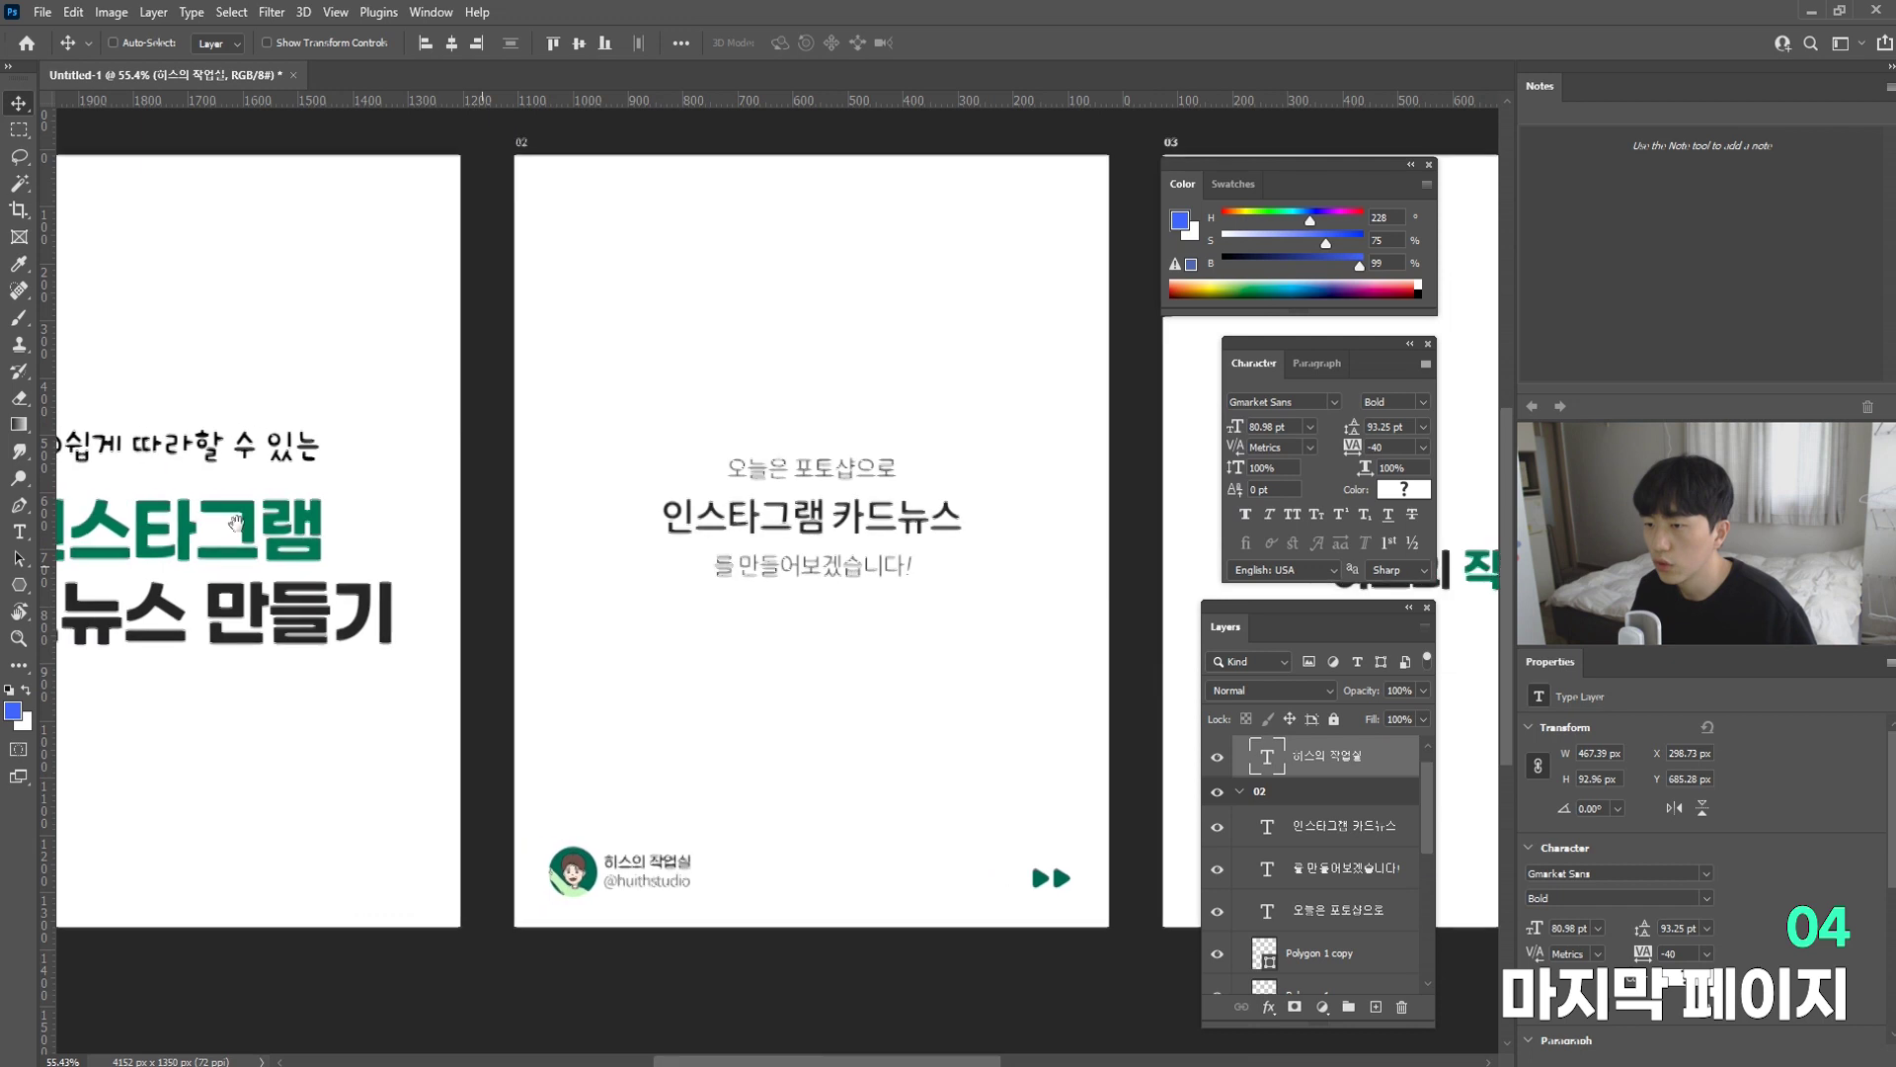
pyautogui.scroll(-1, 146, 545)
pyautogui.keyDown('ctrl'); pyautogui.click(178, 479); pyautogui.keyUp('ctrl')
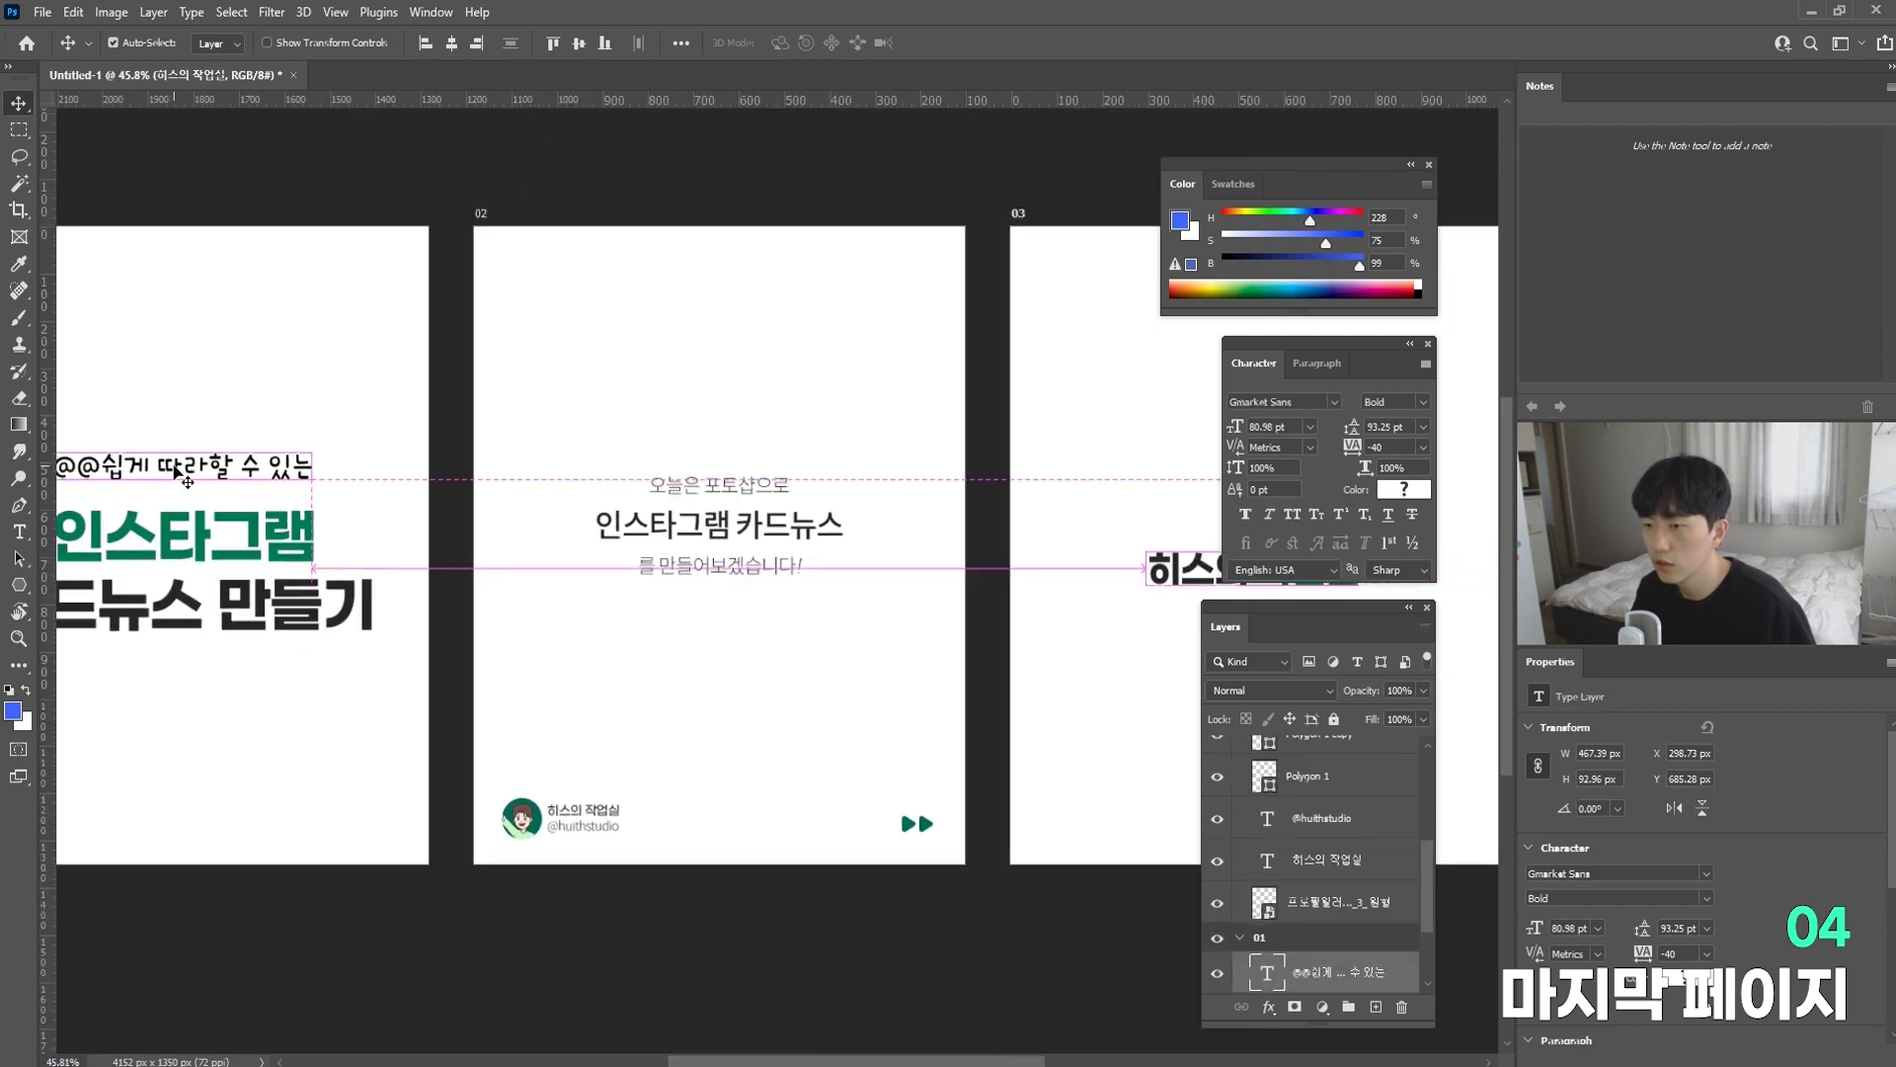
pyautogui.moveTo(296, 479); pyautogui.dragTo(1256, 670)
pyautogui.scroll(1, 793, 684)
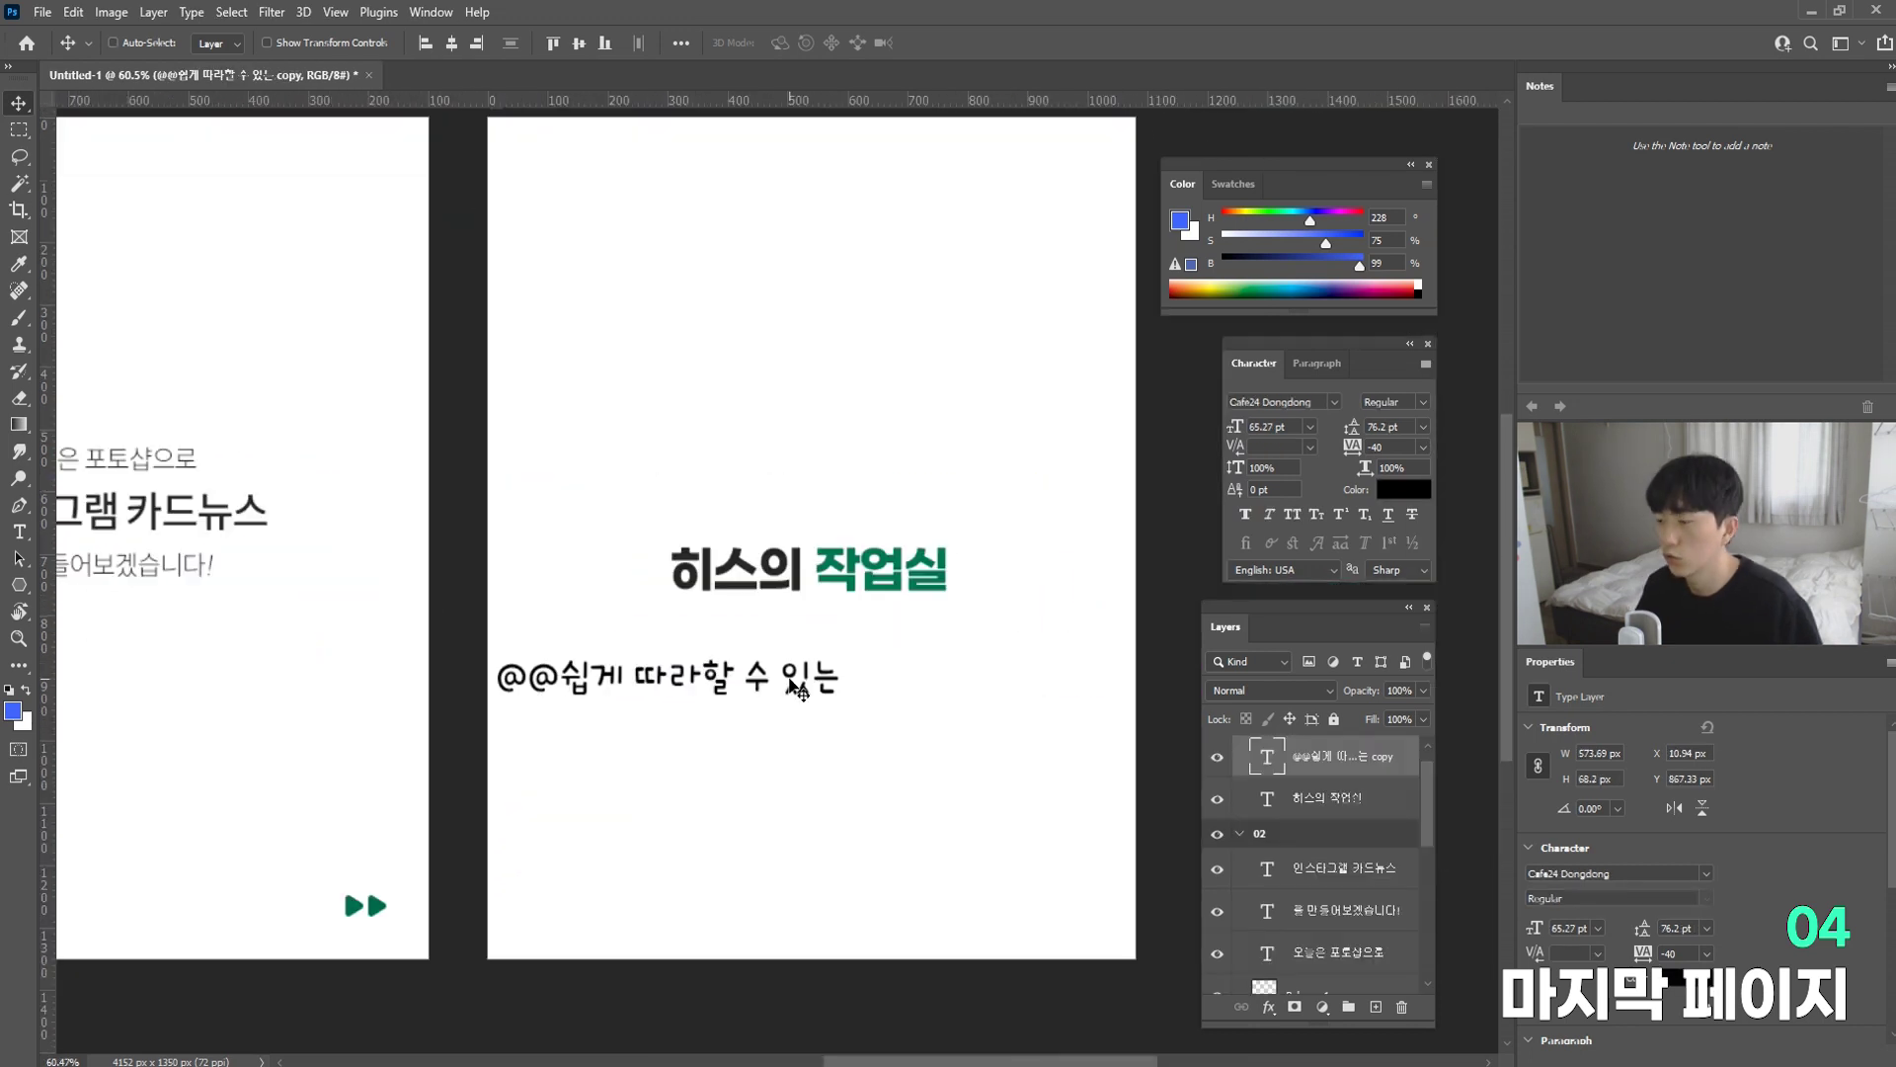
pyautogui.moveTo(796, 687); pyautogui.dragTo(928, 650)
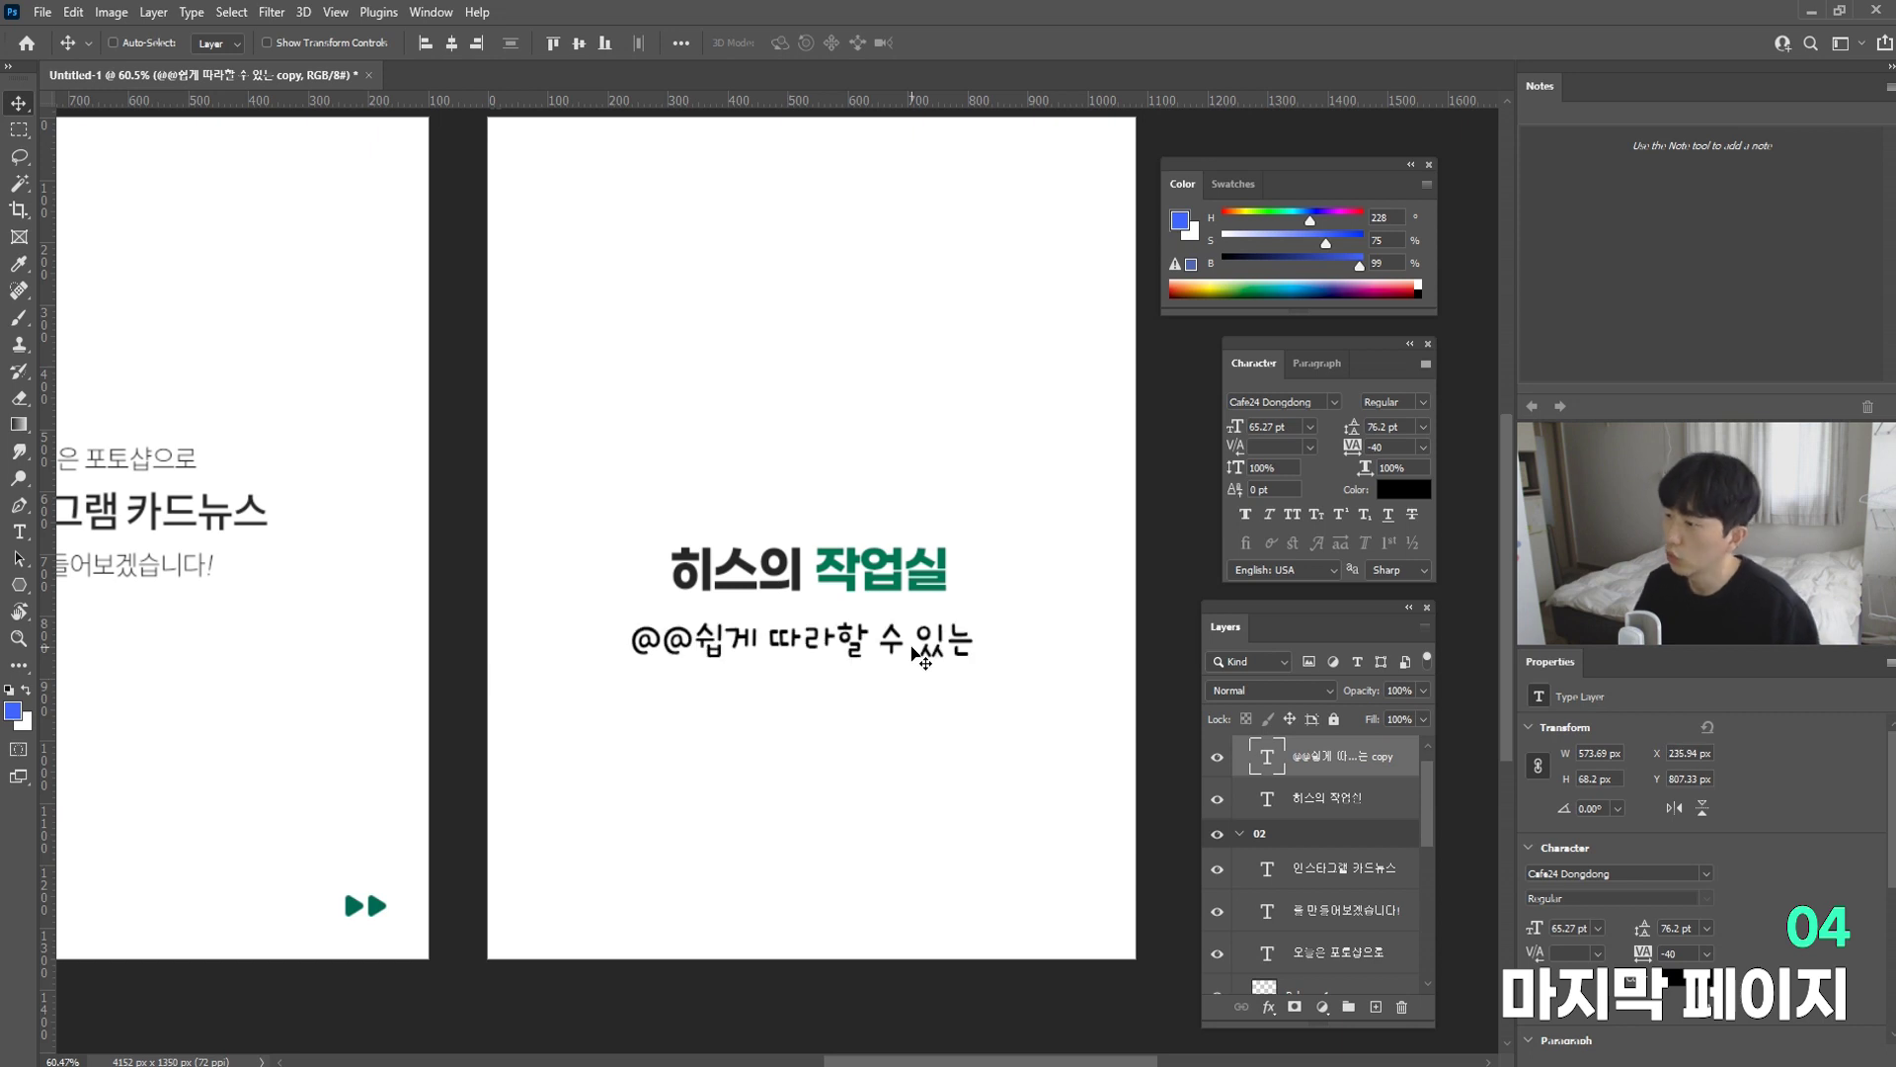
# Step: Replace the copied handwritten line's text with "더 많은 정보는 팔로우~!"
pyautogui.doubleClick(928, 649)
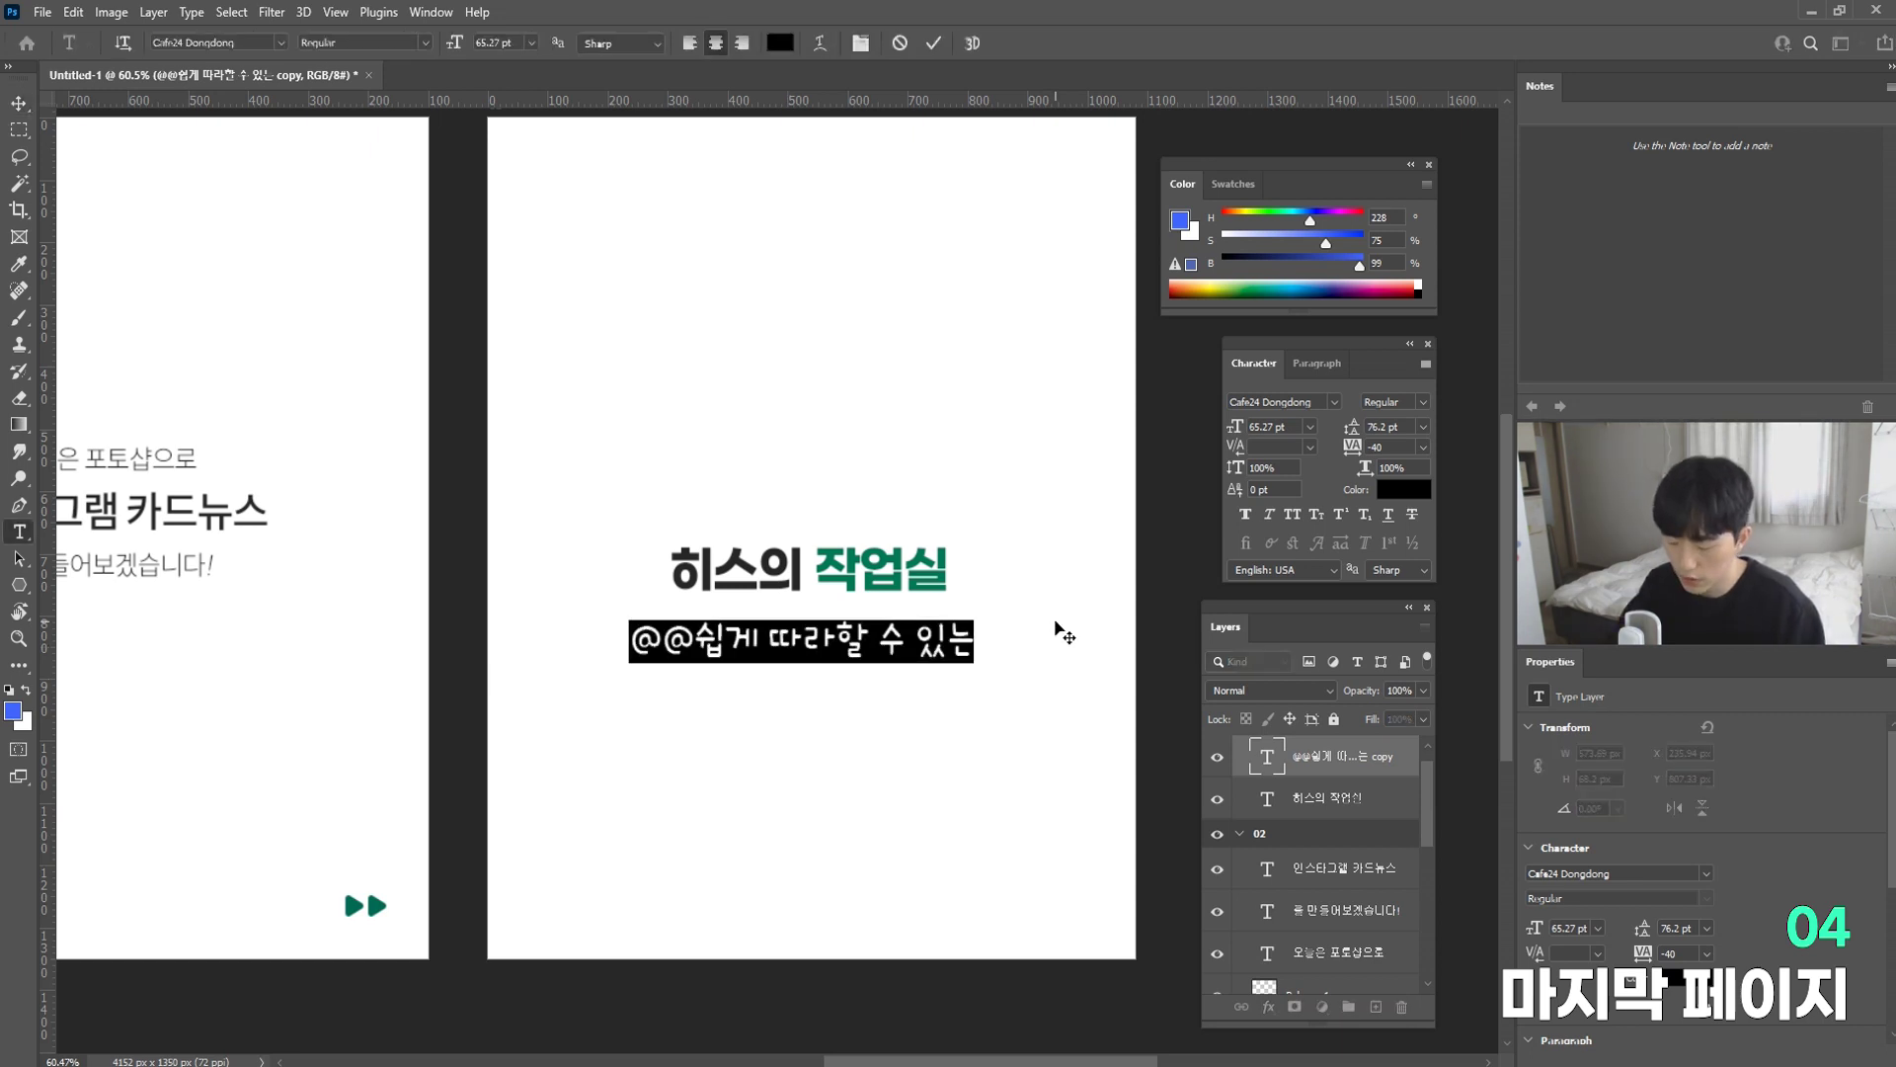
pyautogui.write('더')
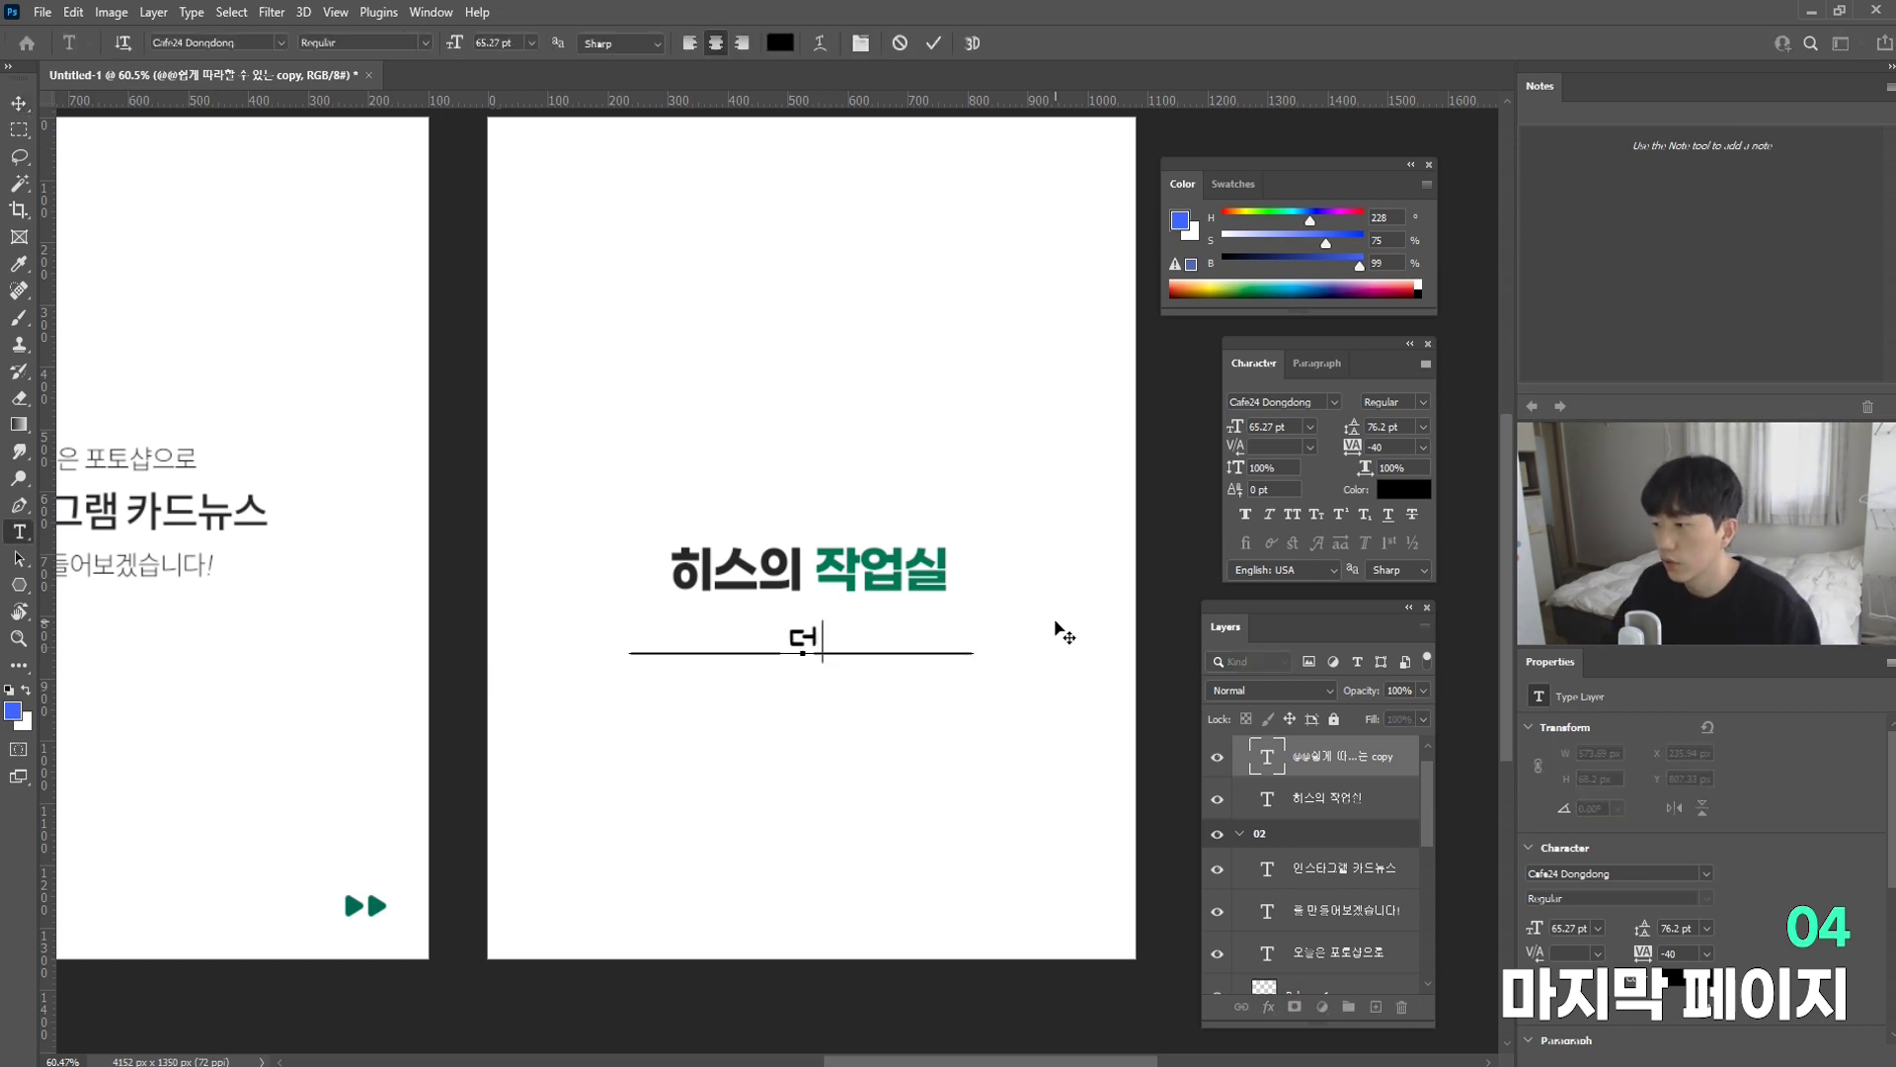
pyautogui.write(' 많으ㄴ 정보는 ㅍ')
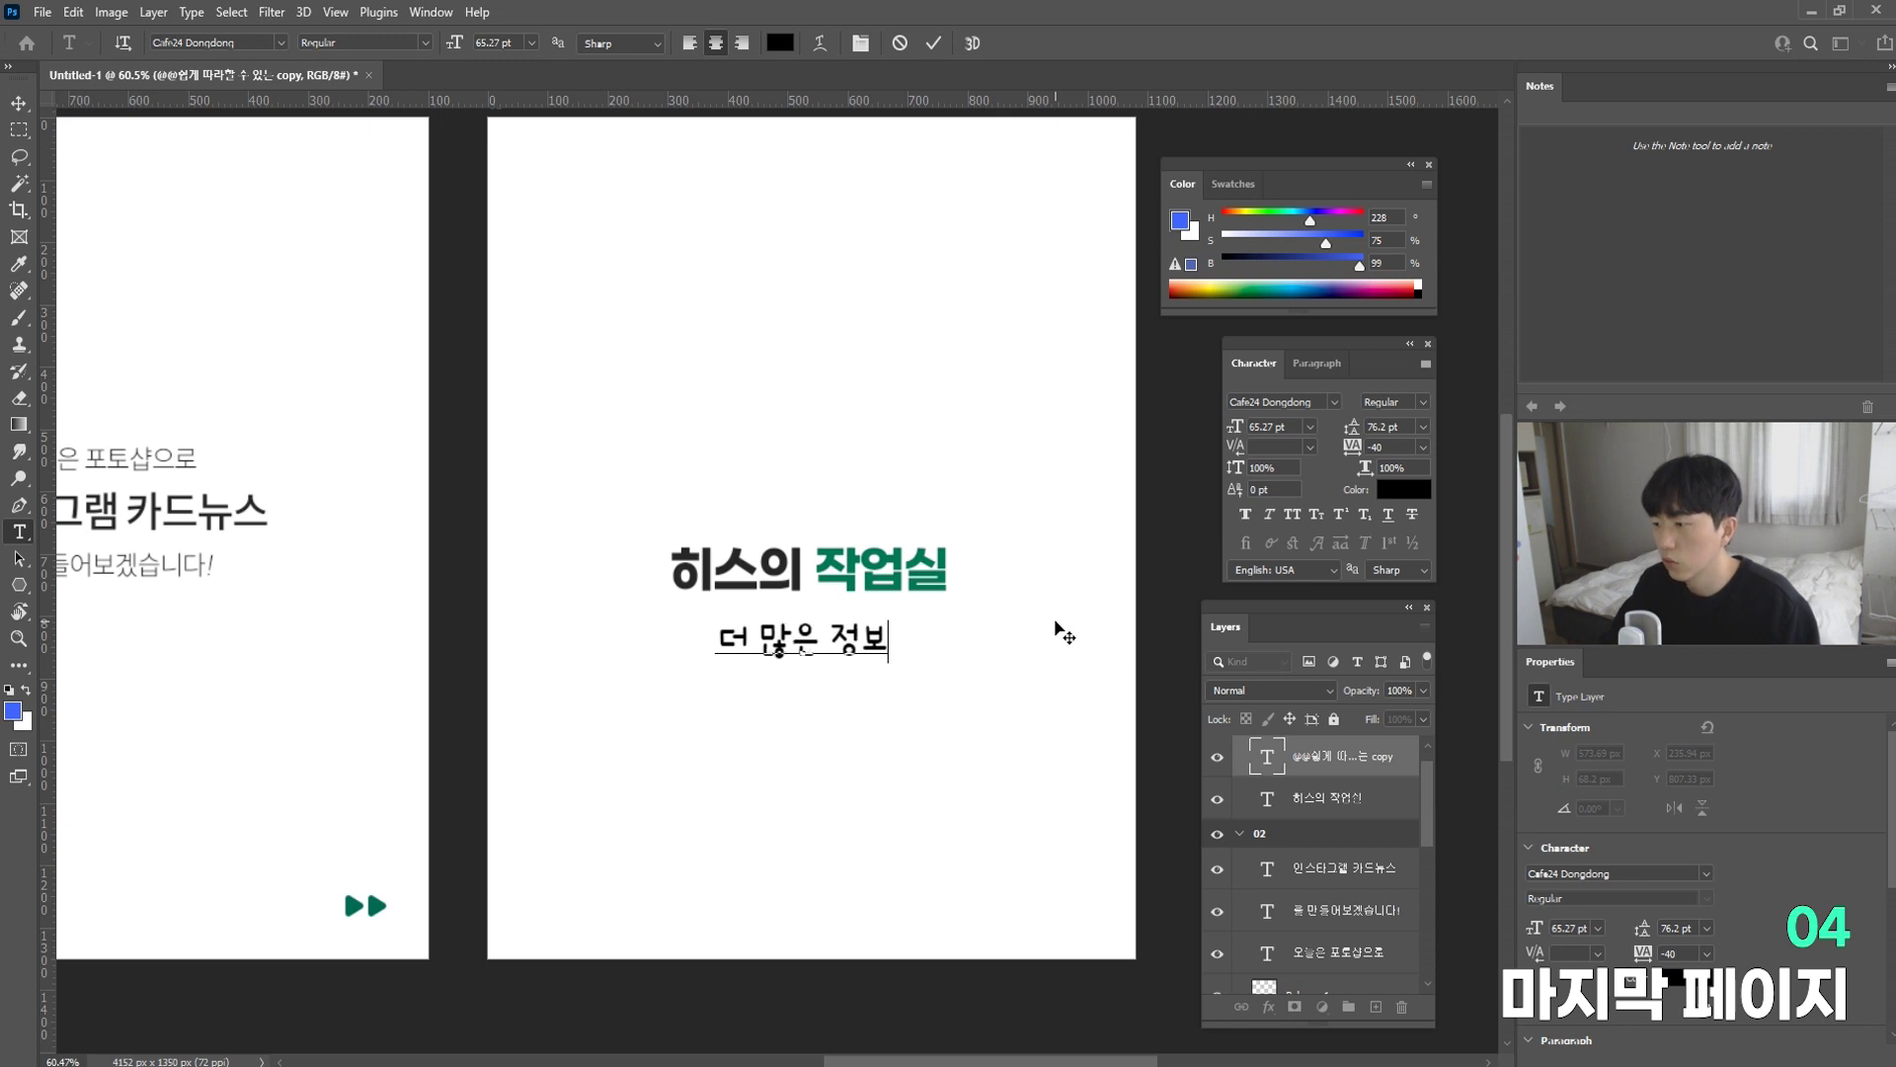
pyautogui.write('ㅏㄹ로우~!')
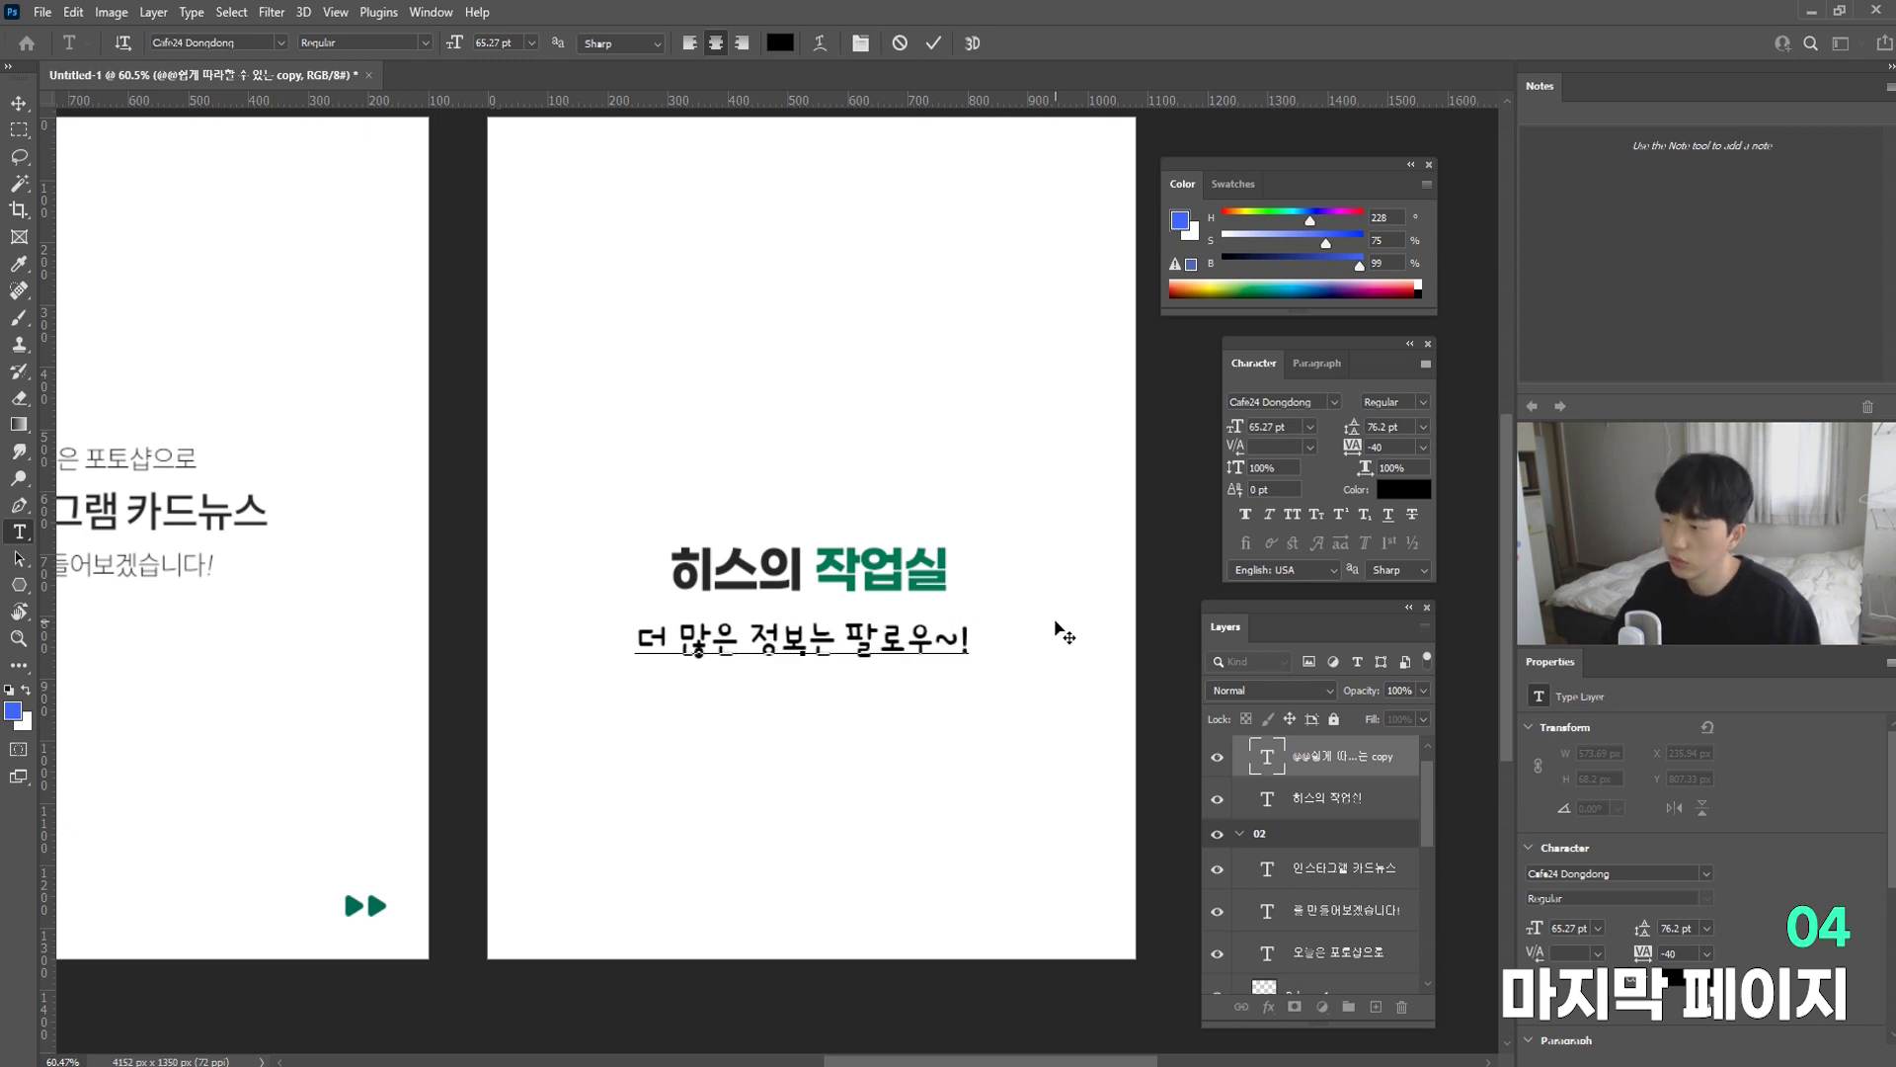
pyautogui.hotkey('ctrl', 'Return')
pyautogui.press('v')
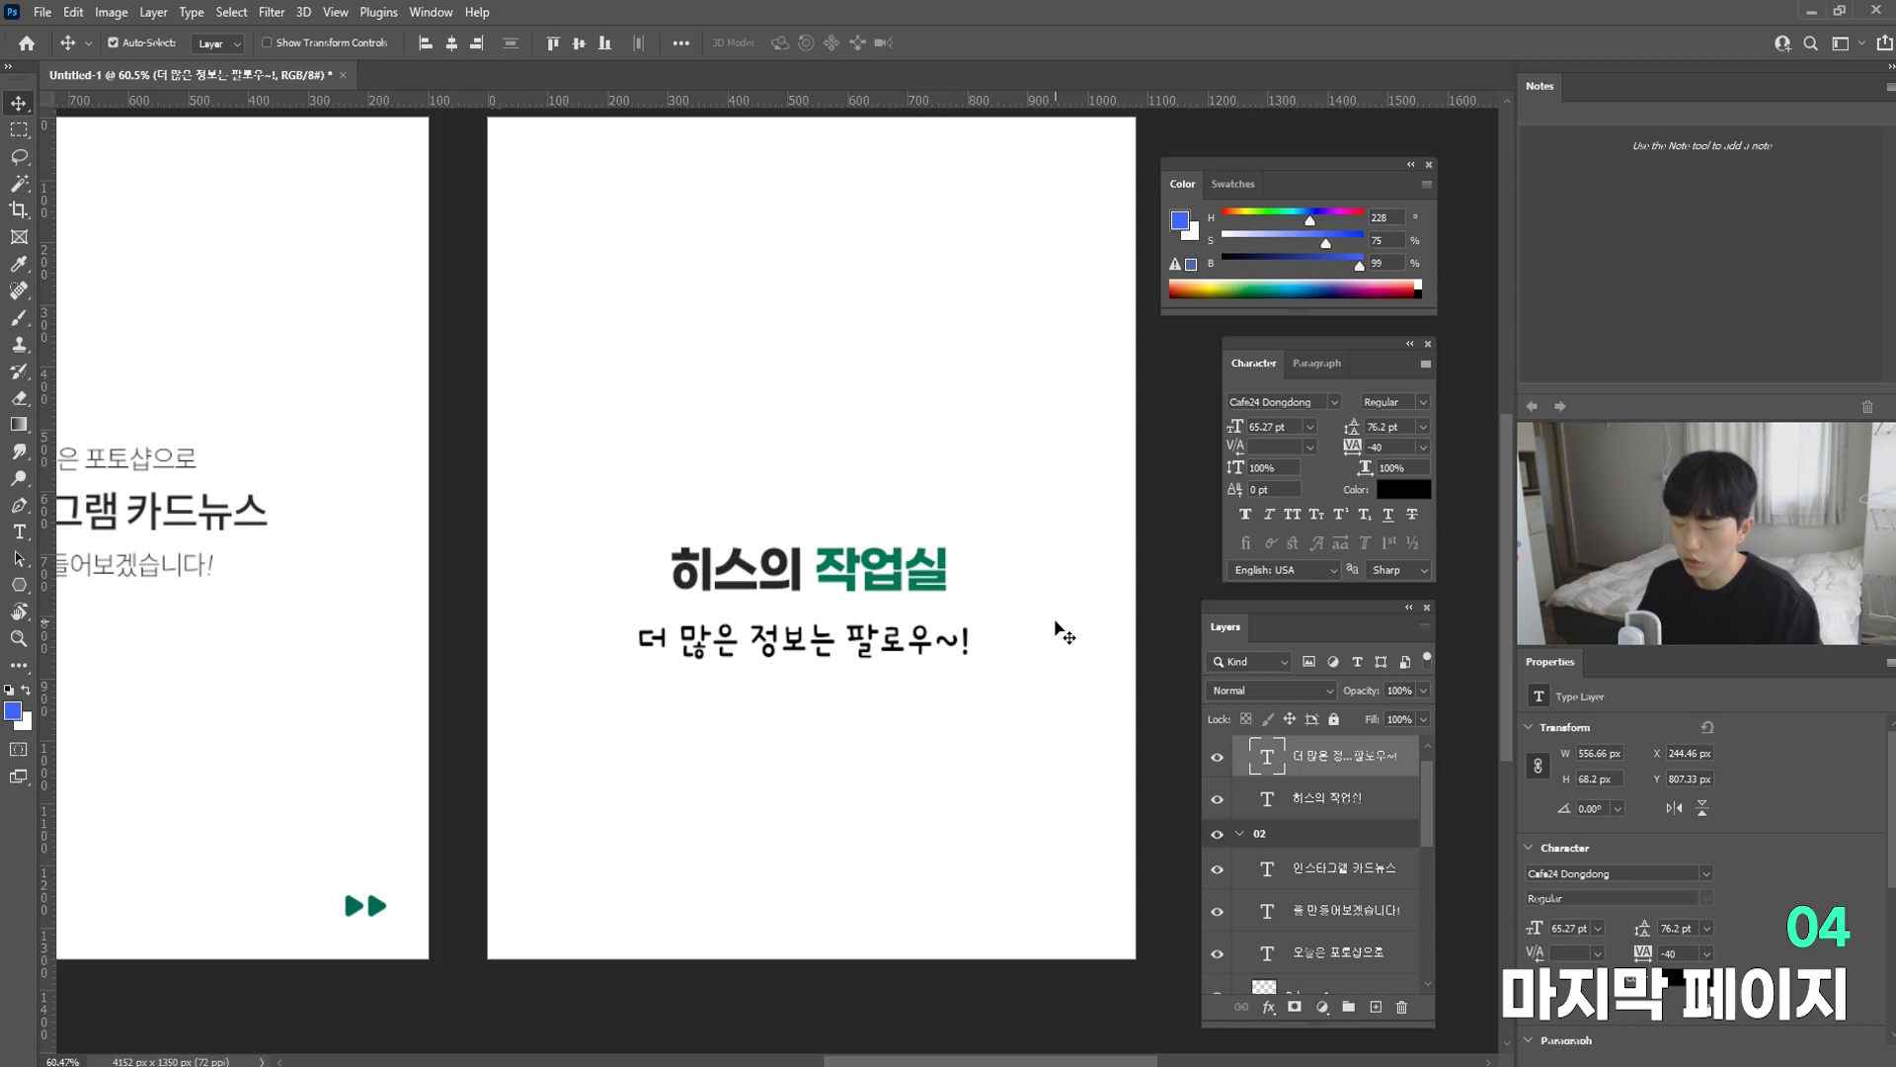
# Step: Shrink the "더 많은 정보는 팔로우~!" line to about 48.5 pt and position it centered beneath the title
pyautogui.hotkey('ctrl', 't')
pyautogui.moveTo(967, 661); pyautogui.dragTo(887, 651)
pyautogui.press('Return')
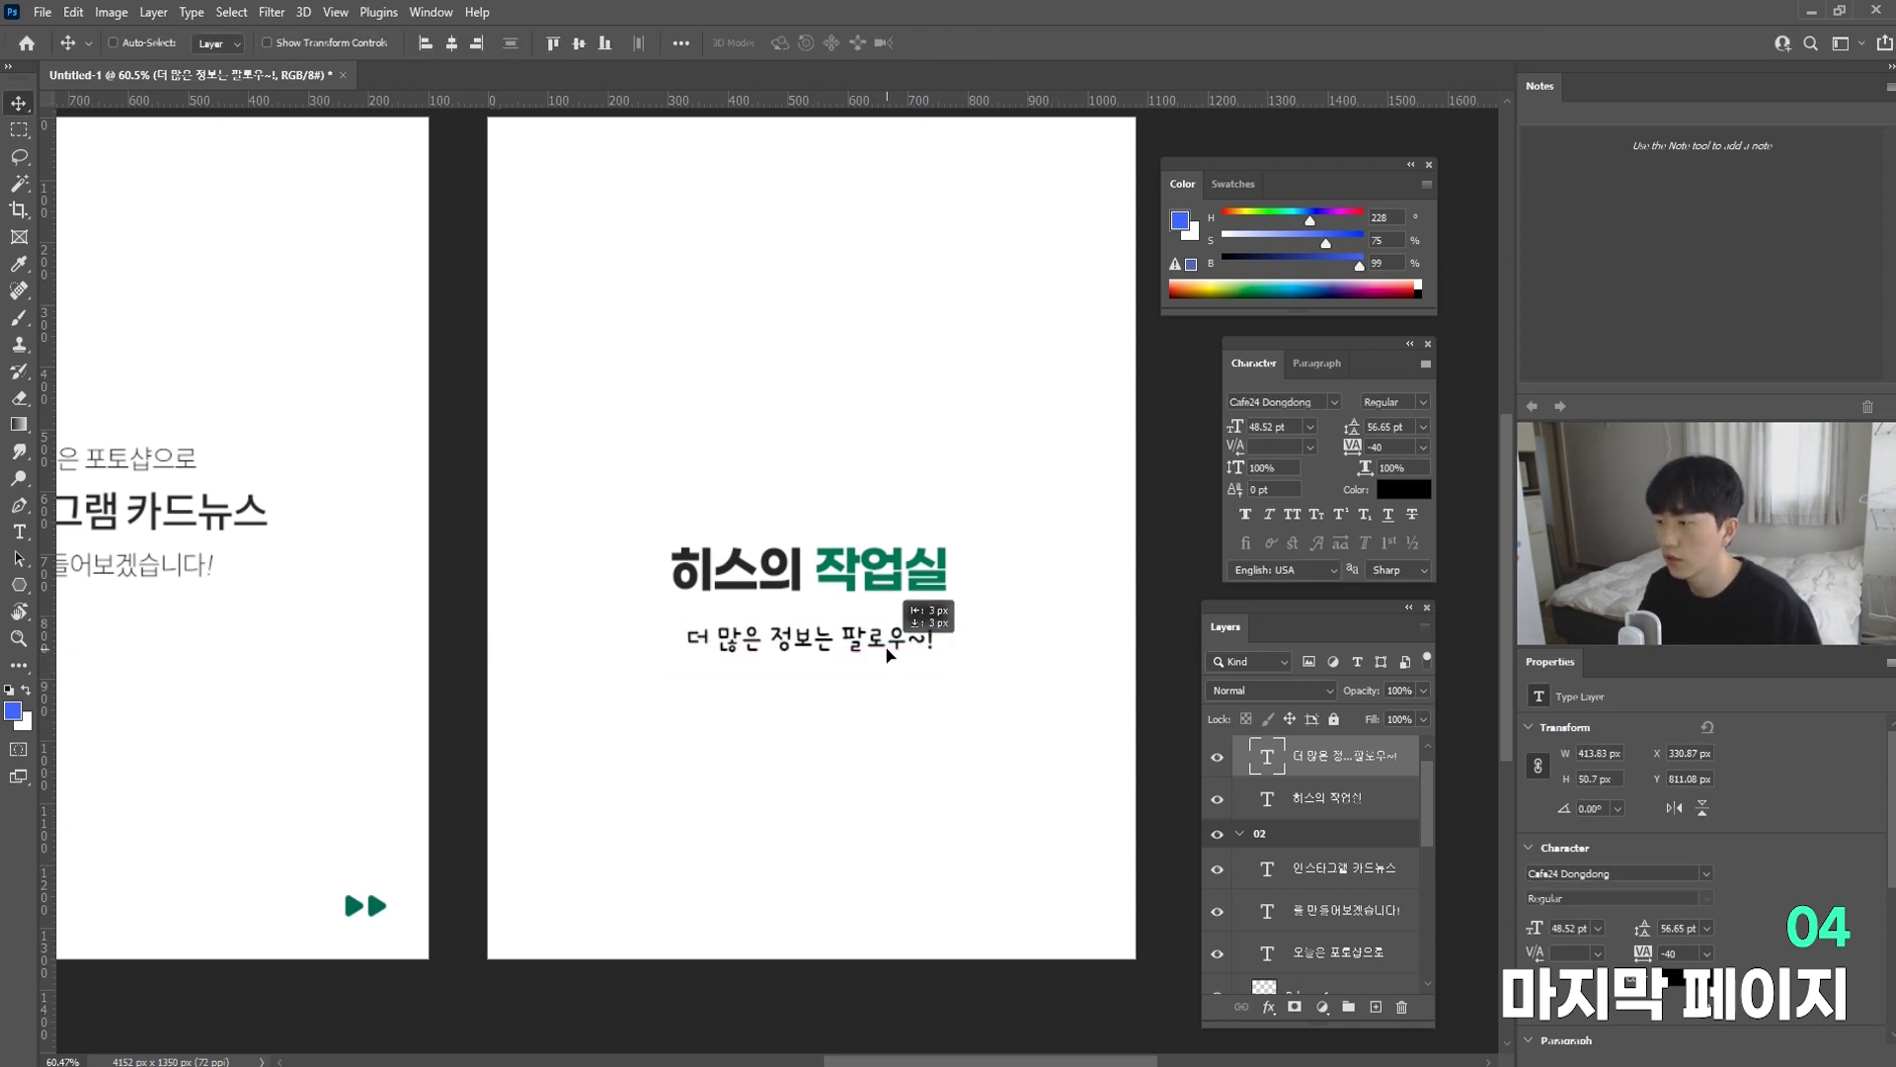
# Step: Reword the handwritten line under the artboard 03 title to "더 많은 정보를 받으시려면 팔로우~!"
pyautogui.doubleClick(889, 651)
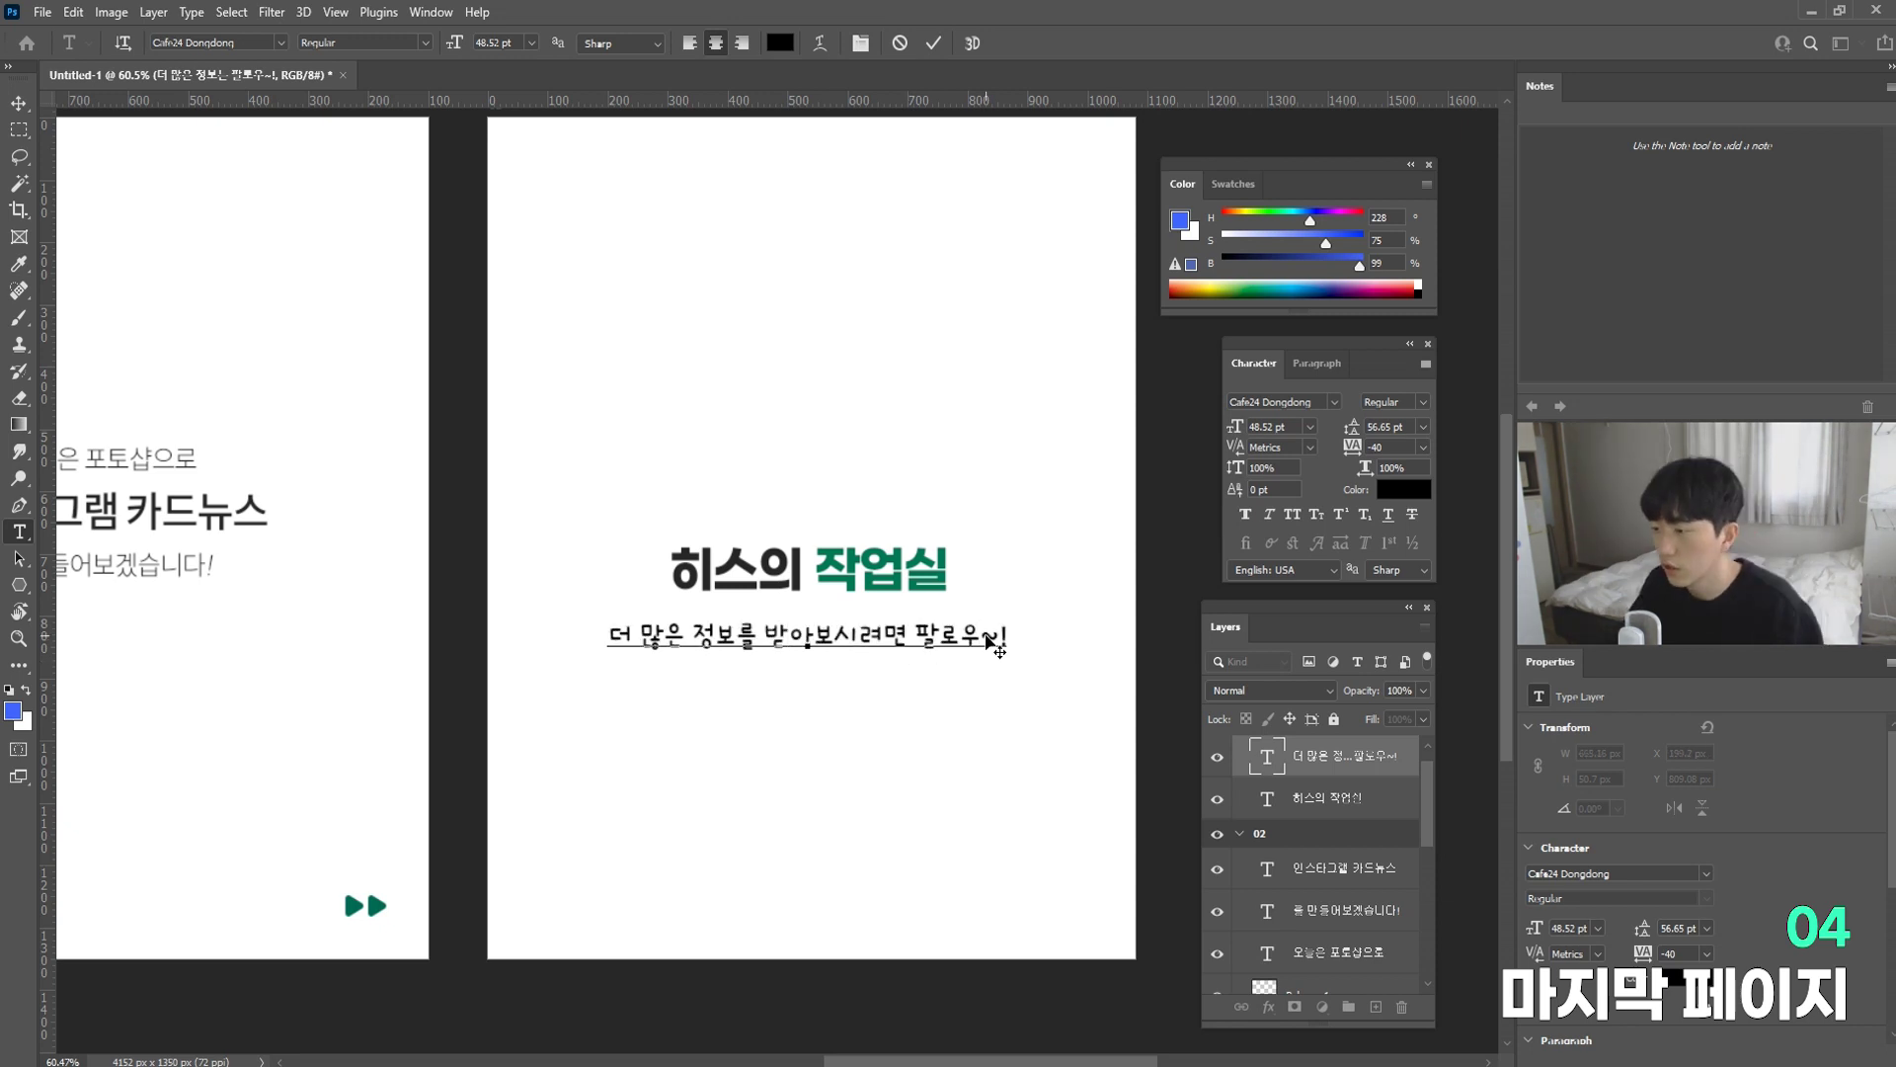
pyautogui.press('Left')
pyautogui.hotkey('shift', 'Right')
pyautogui.hotkey('shift', 'Right')
pyautogui.write('으')
pyautogui.hotkey('ctrl', 'Return')
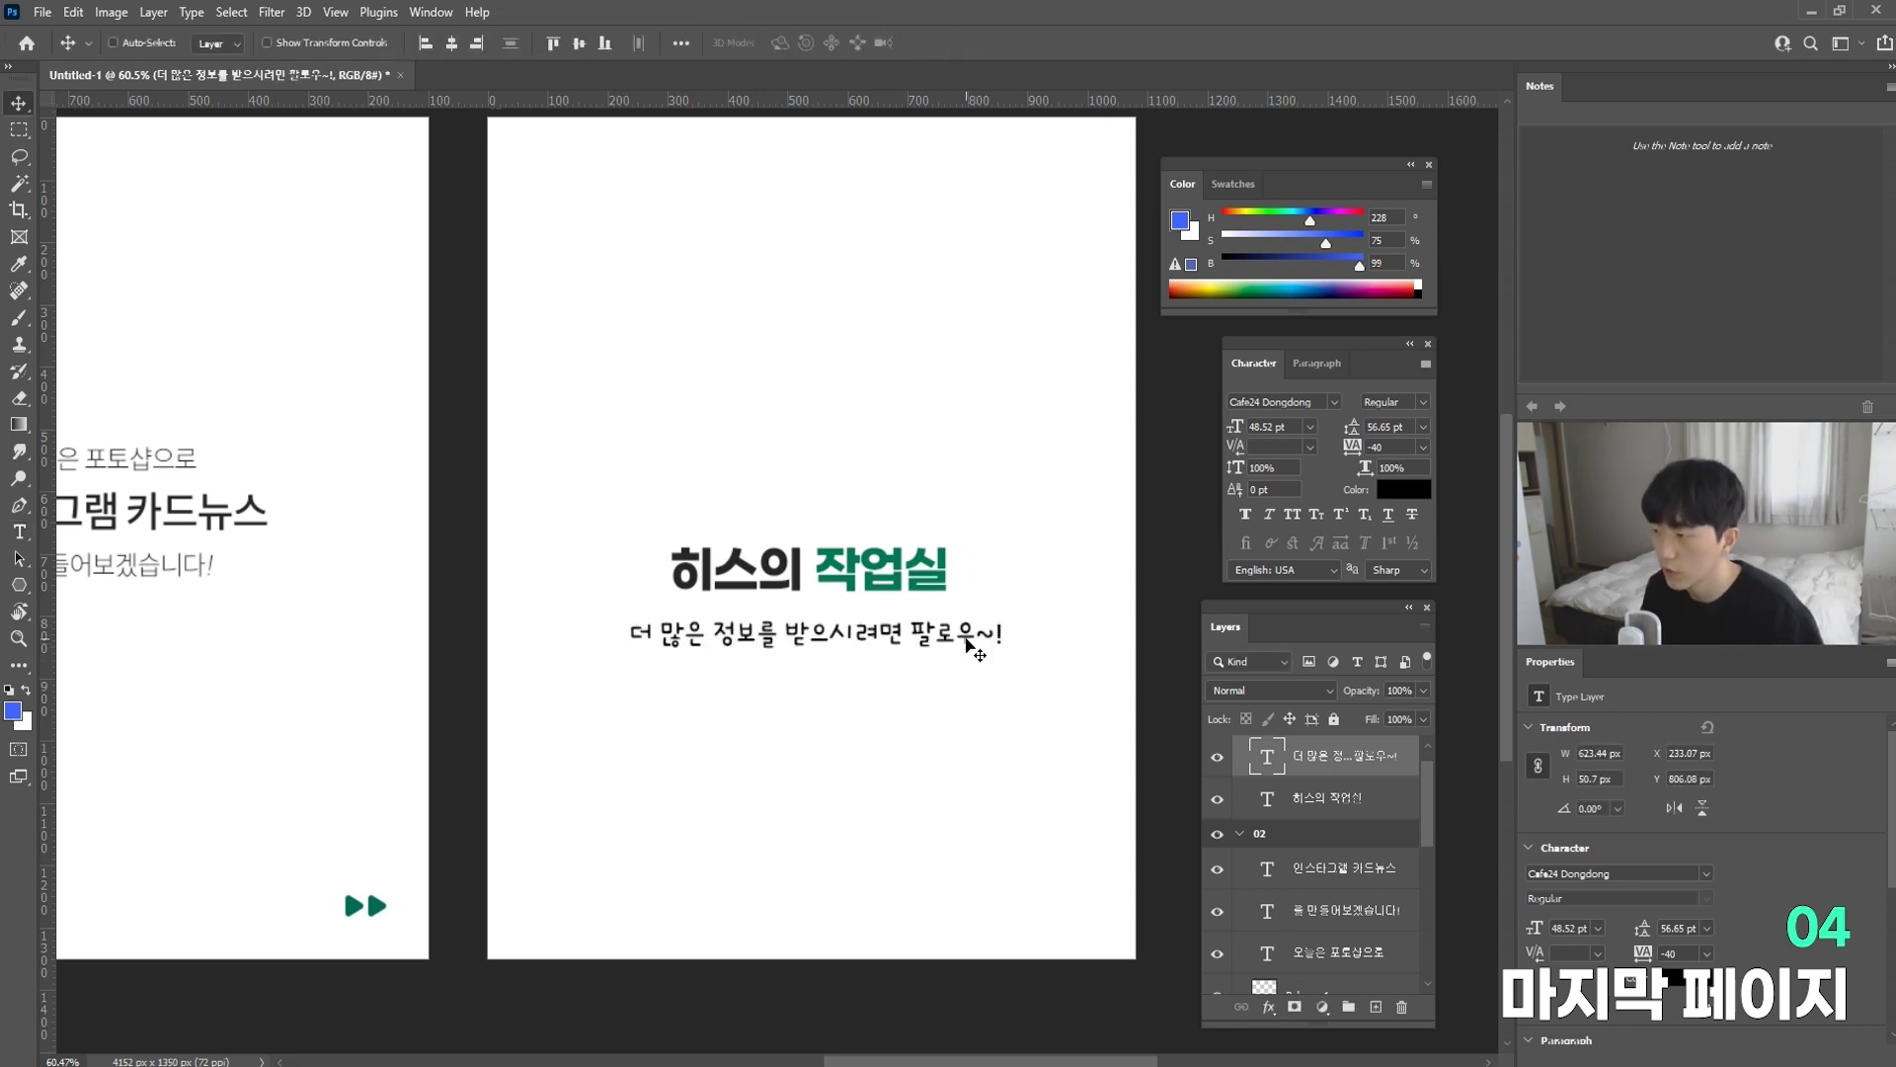
# Step: Remove the tilde so the handwritten line ends with "팔로우!", and apply faux italic to it
pyautogui.doubleClick(968, 633)
pyautogui.moveTo(976, 633); pyautogui.dragTo(990, 632)
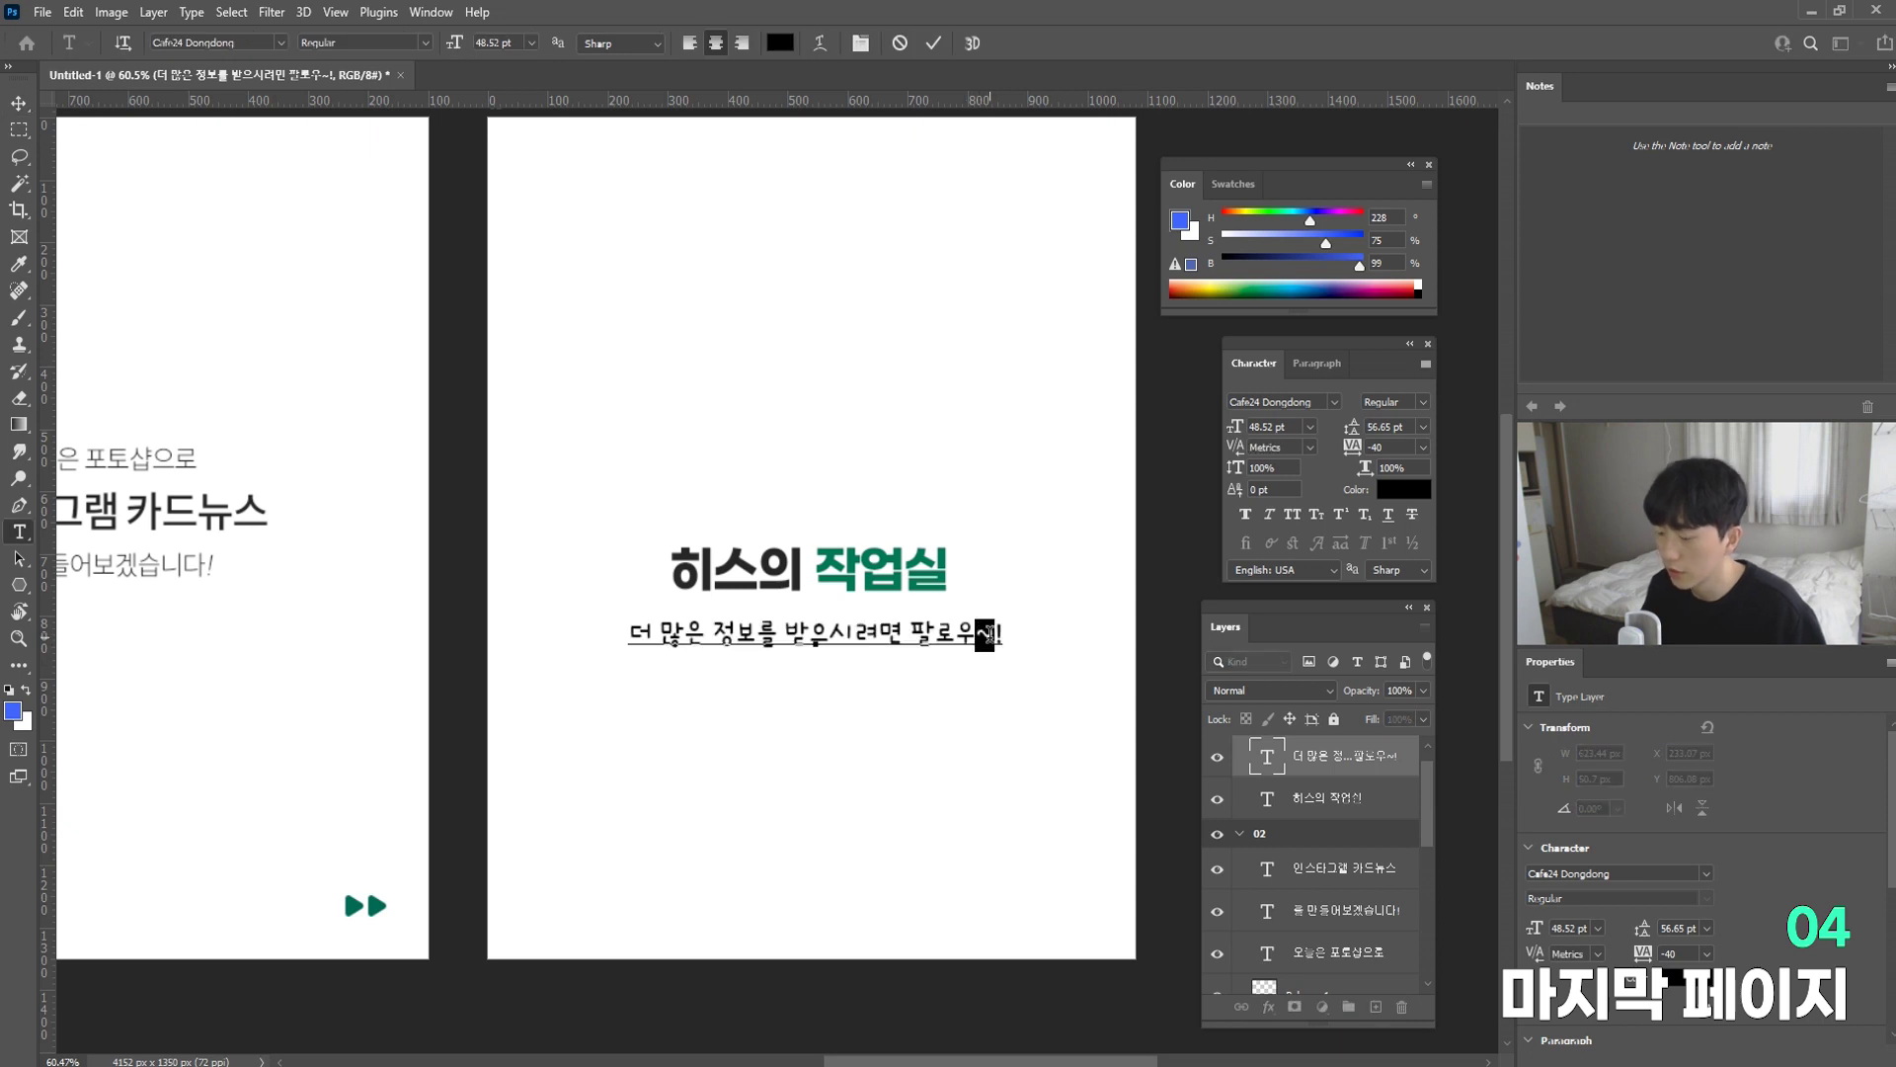
pyautogui.press('BackSpace')
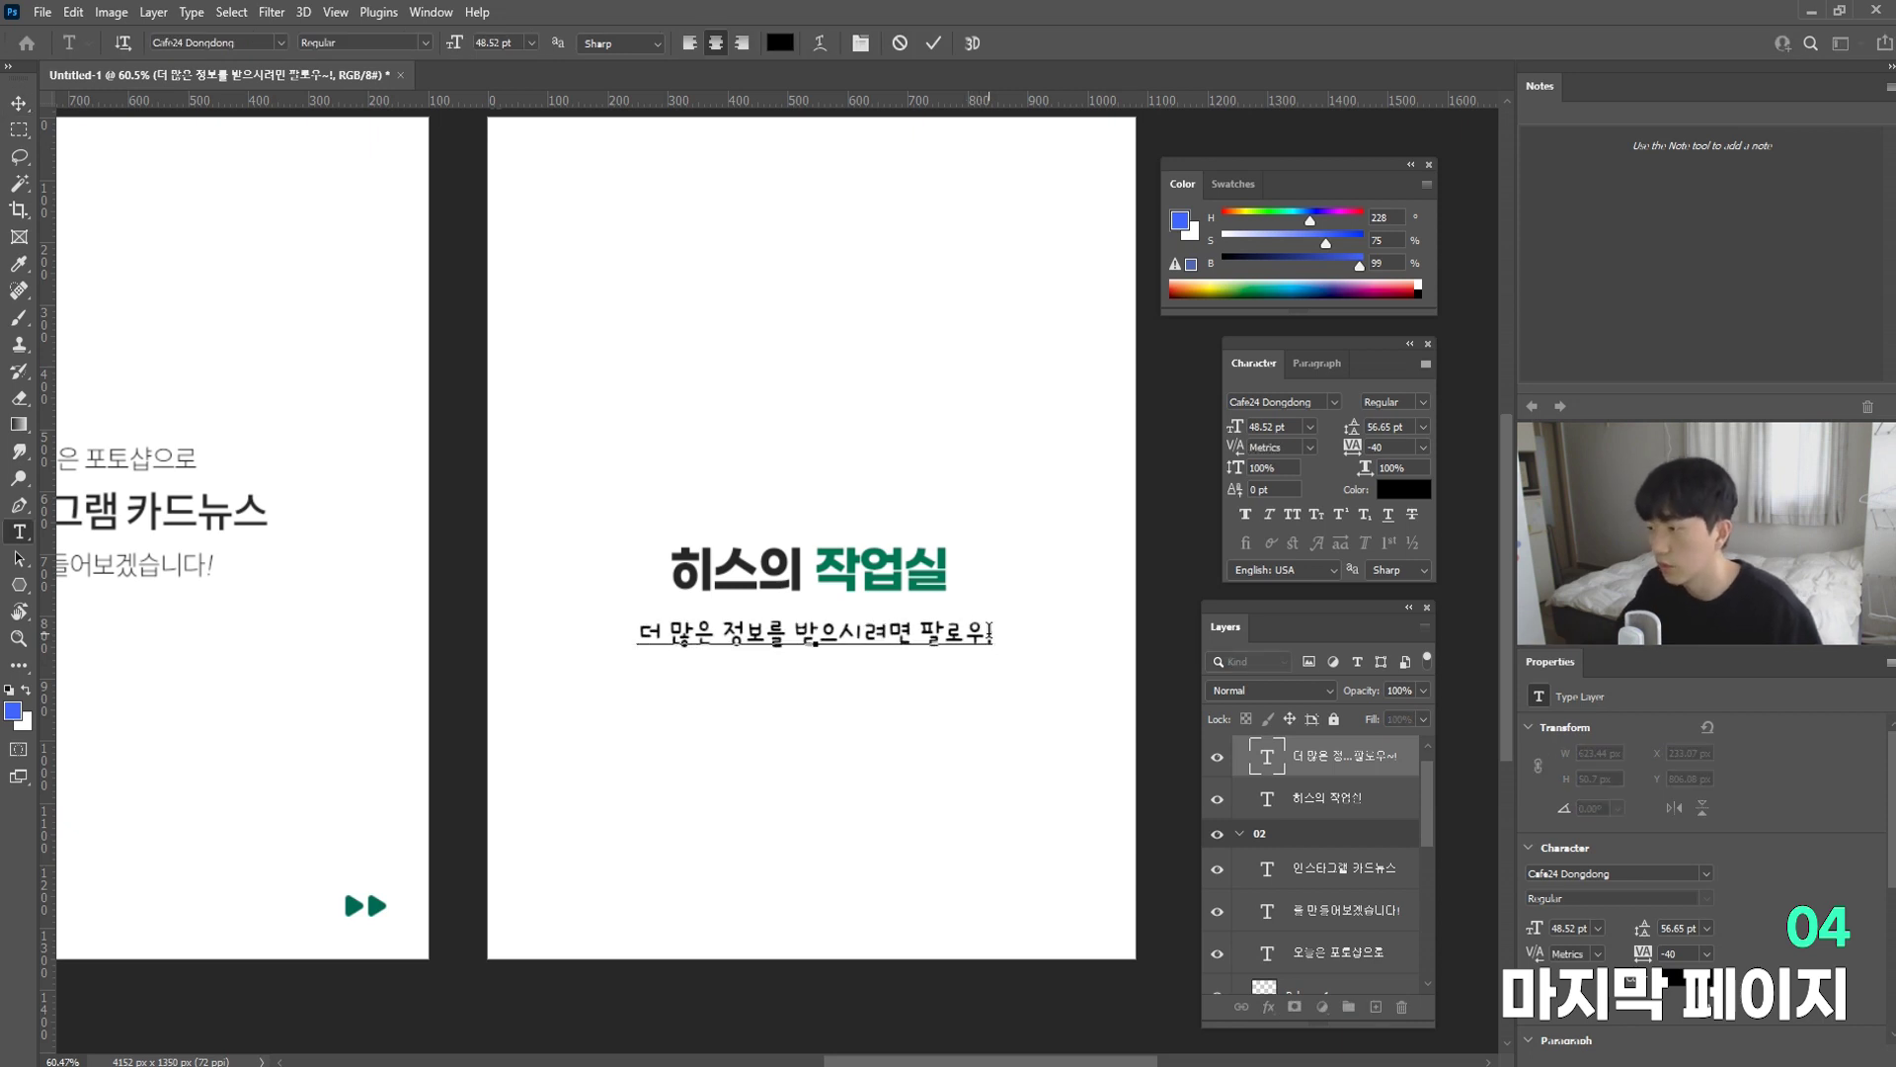
pyautogui.click(1269, 513)
pyautogui.click(1107, 644)
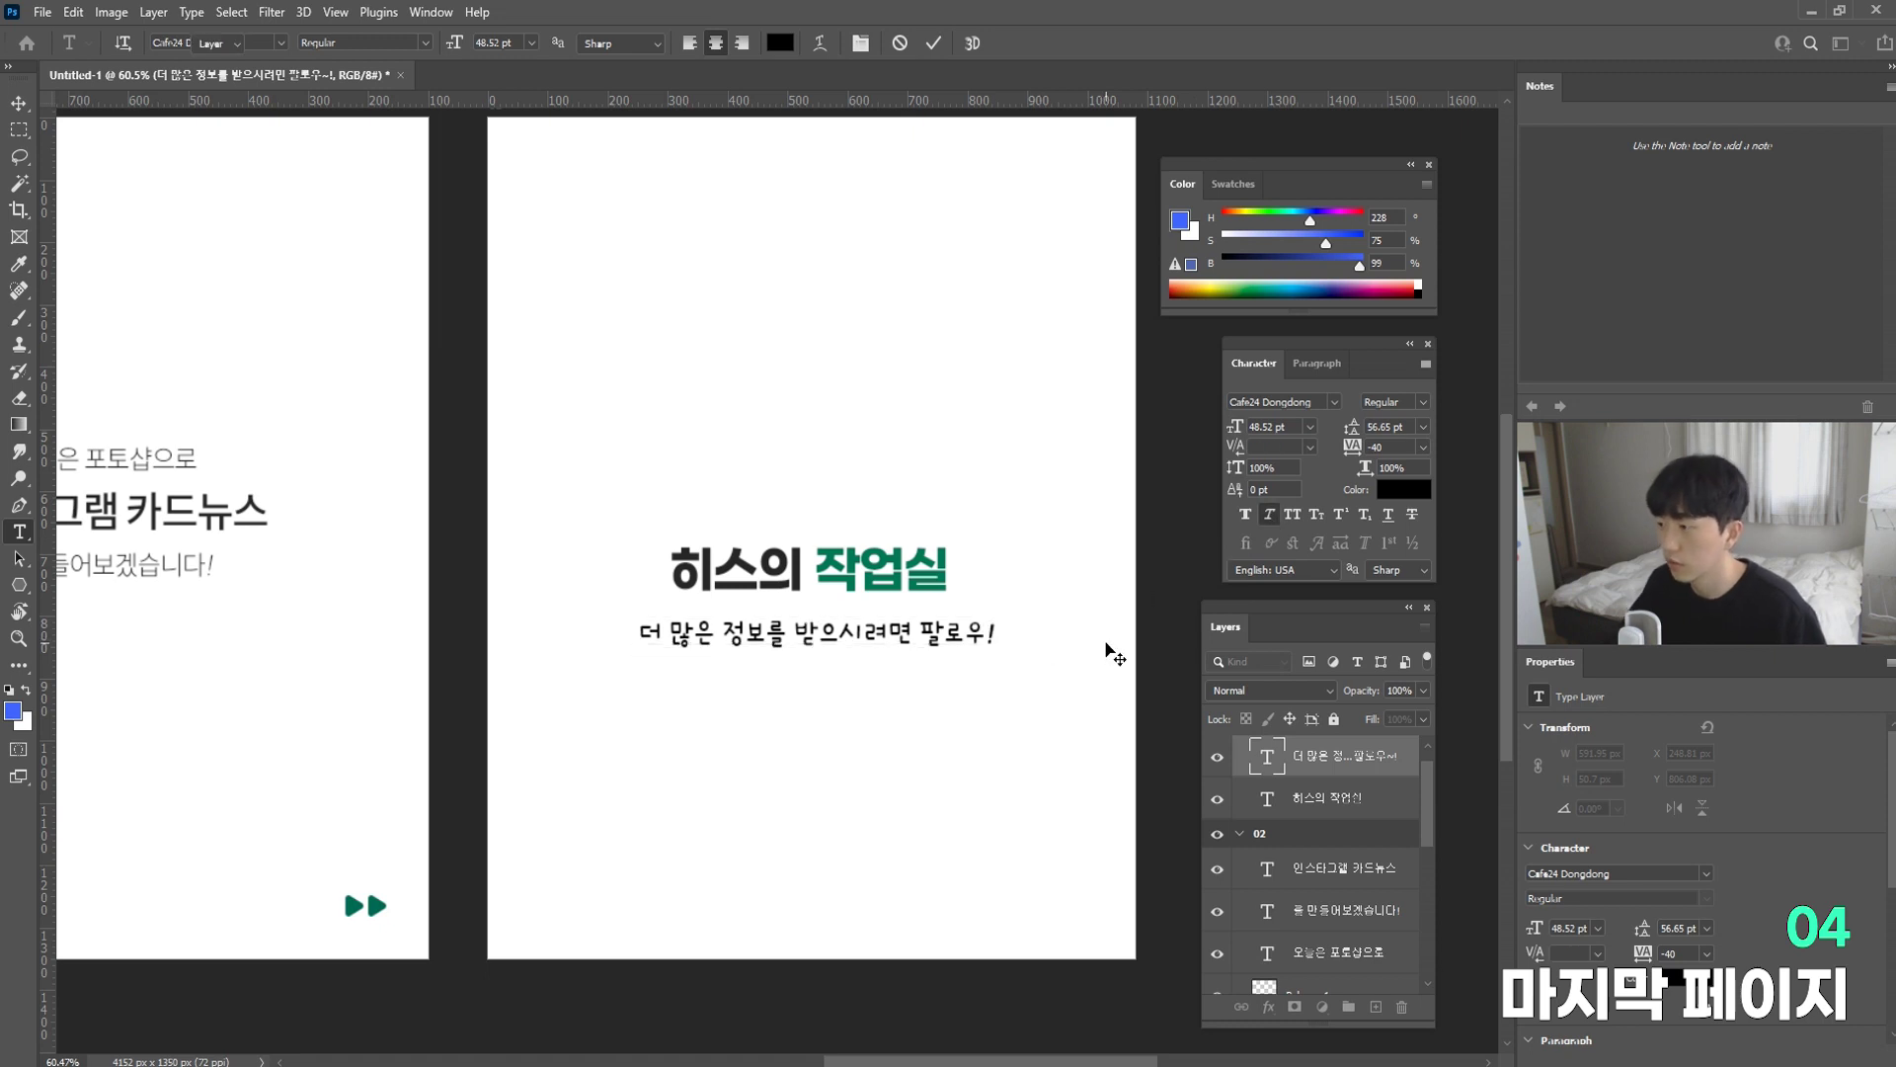
# Step: Center the handwritten follow line and the "히스의 작업실" title horizontally on artboard 03
pyautogui.press('v')
pyautogui.moveTo(997, 649); pyautogui.dragTo(1005, 646)
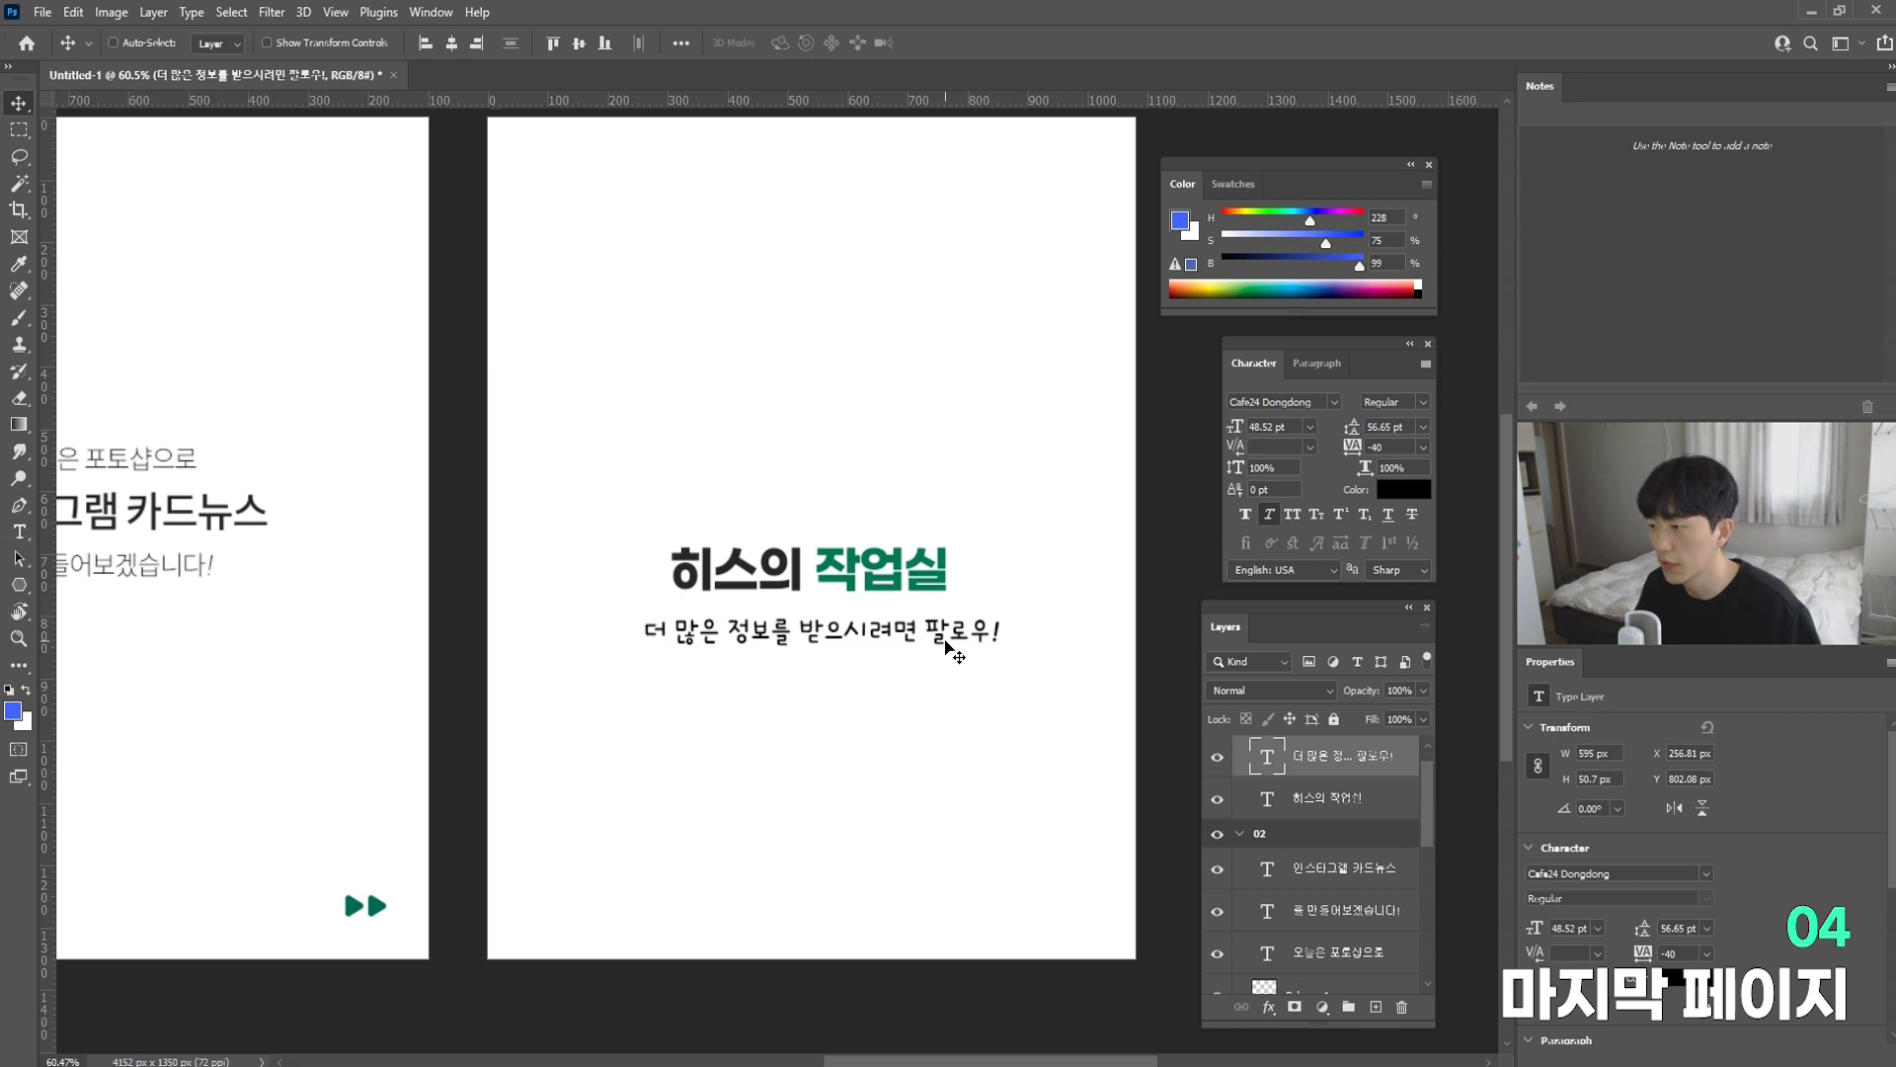
pyautogui.hotkey('ctrl', 'a')
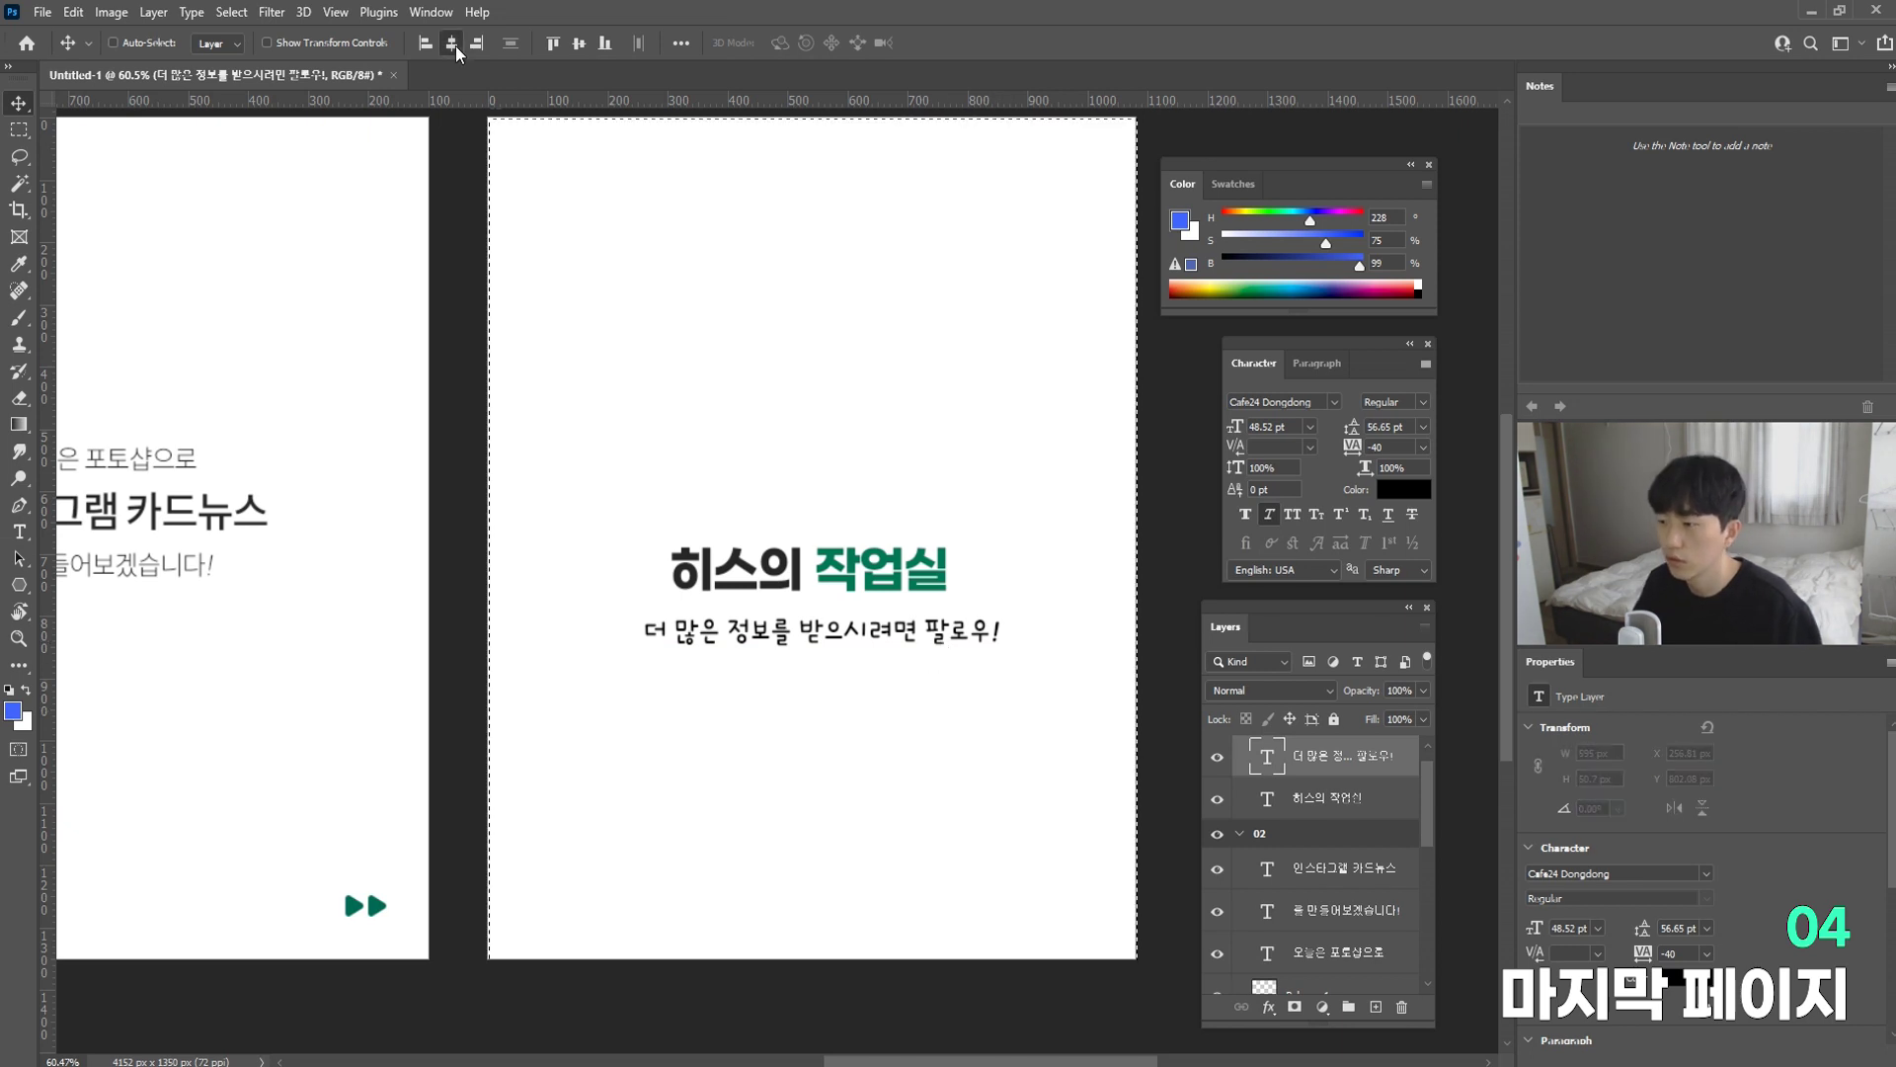
pyautogui.click(451, 44)
pyautogui.hotkey('ctrl', 'd')
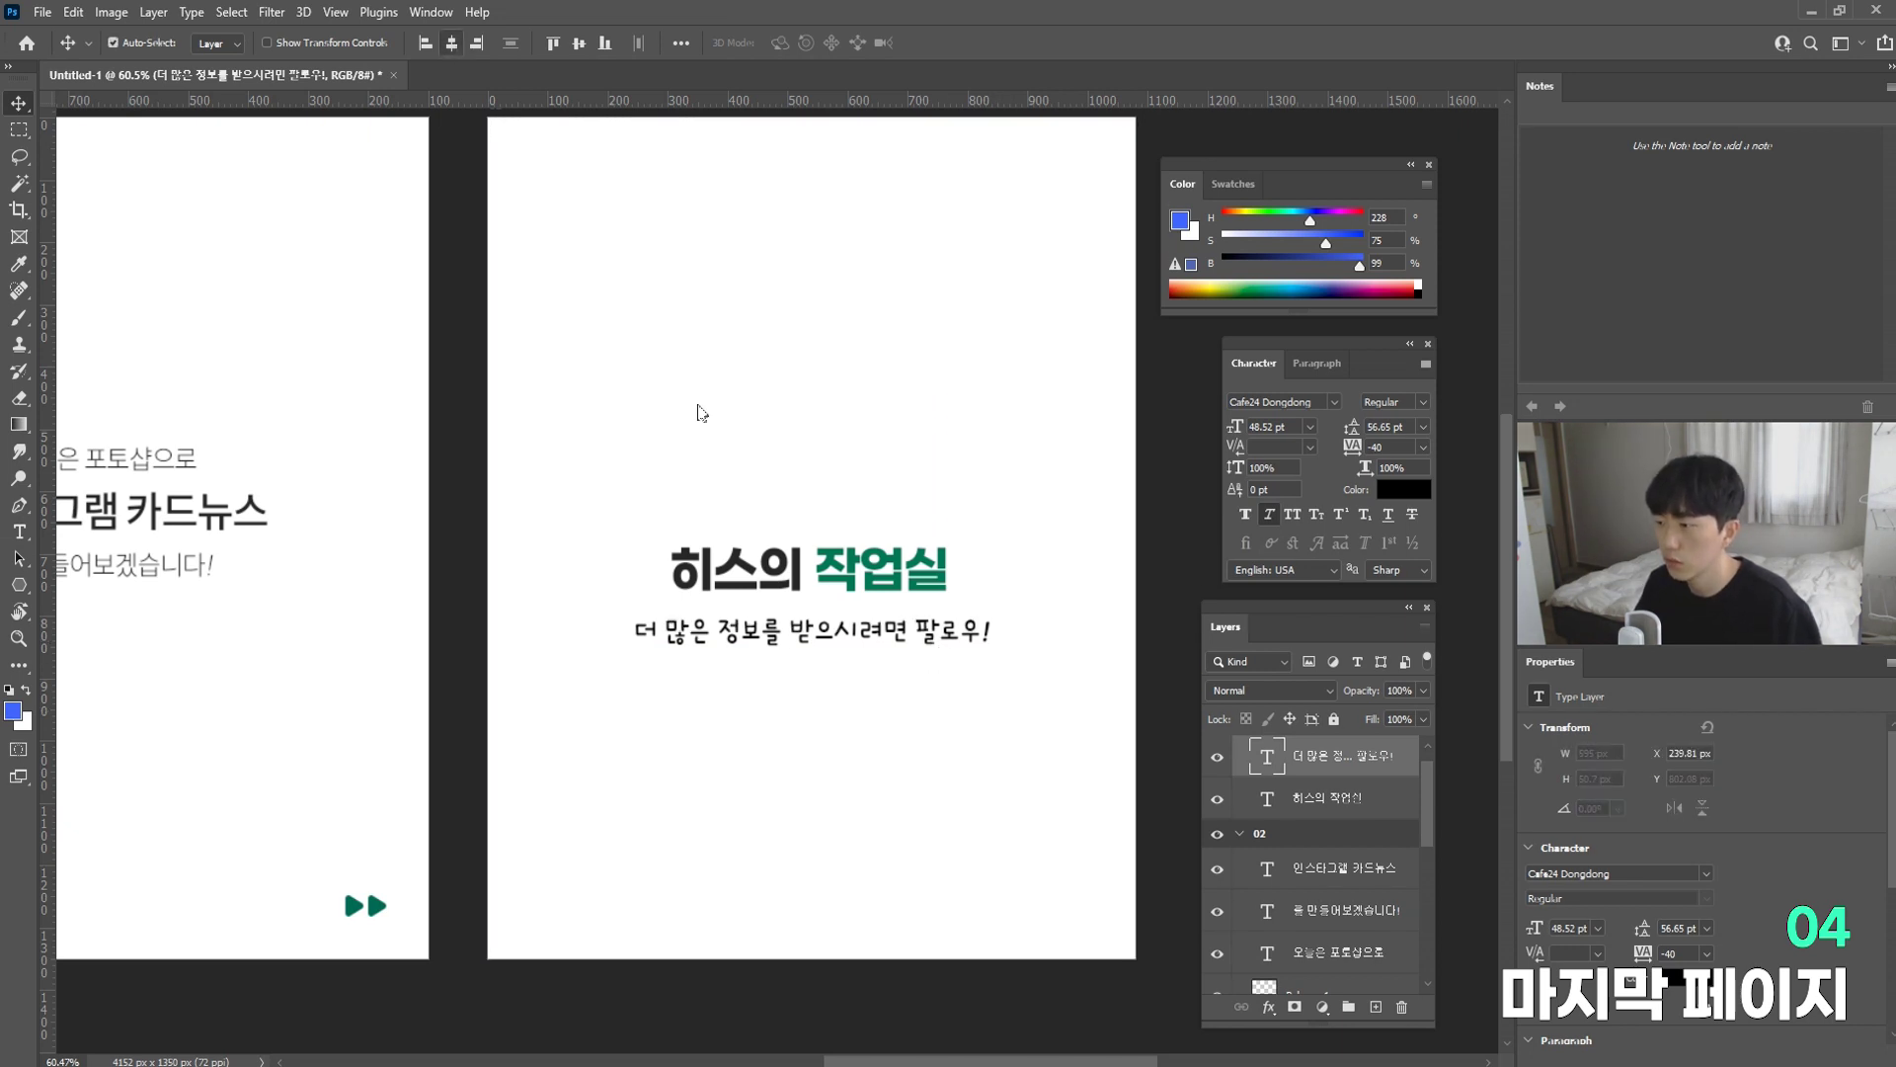
pyautogui.click(872, 577)
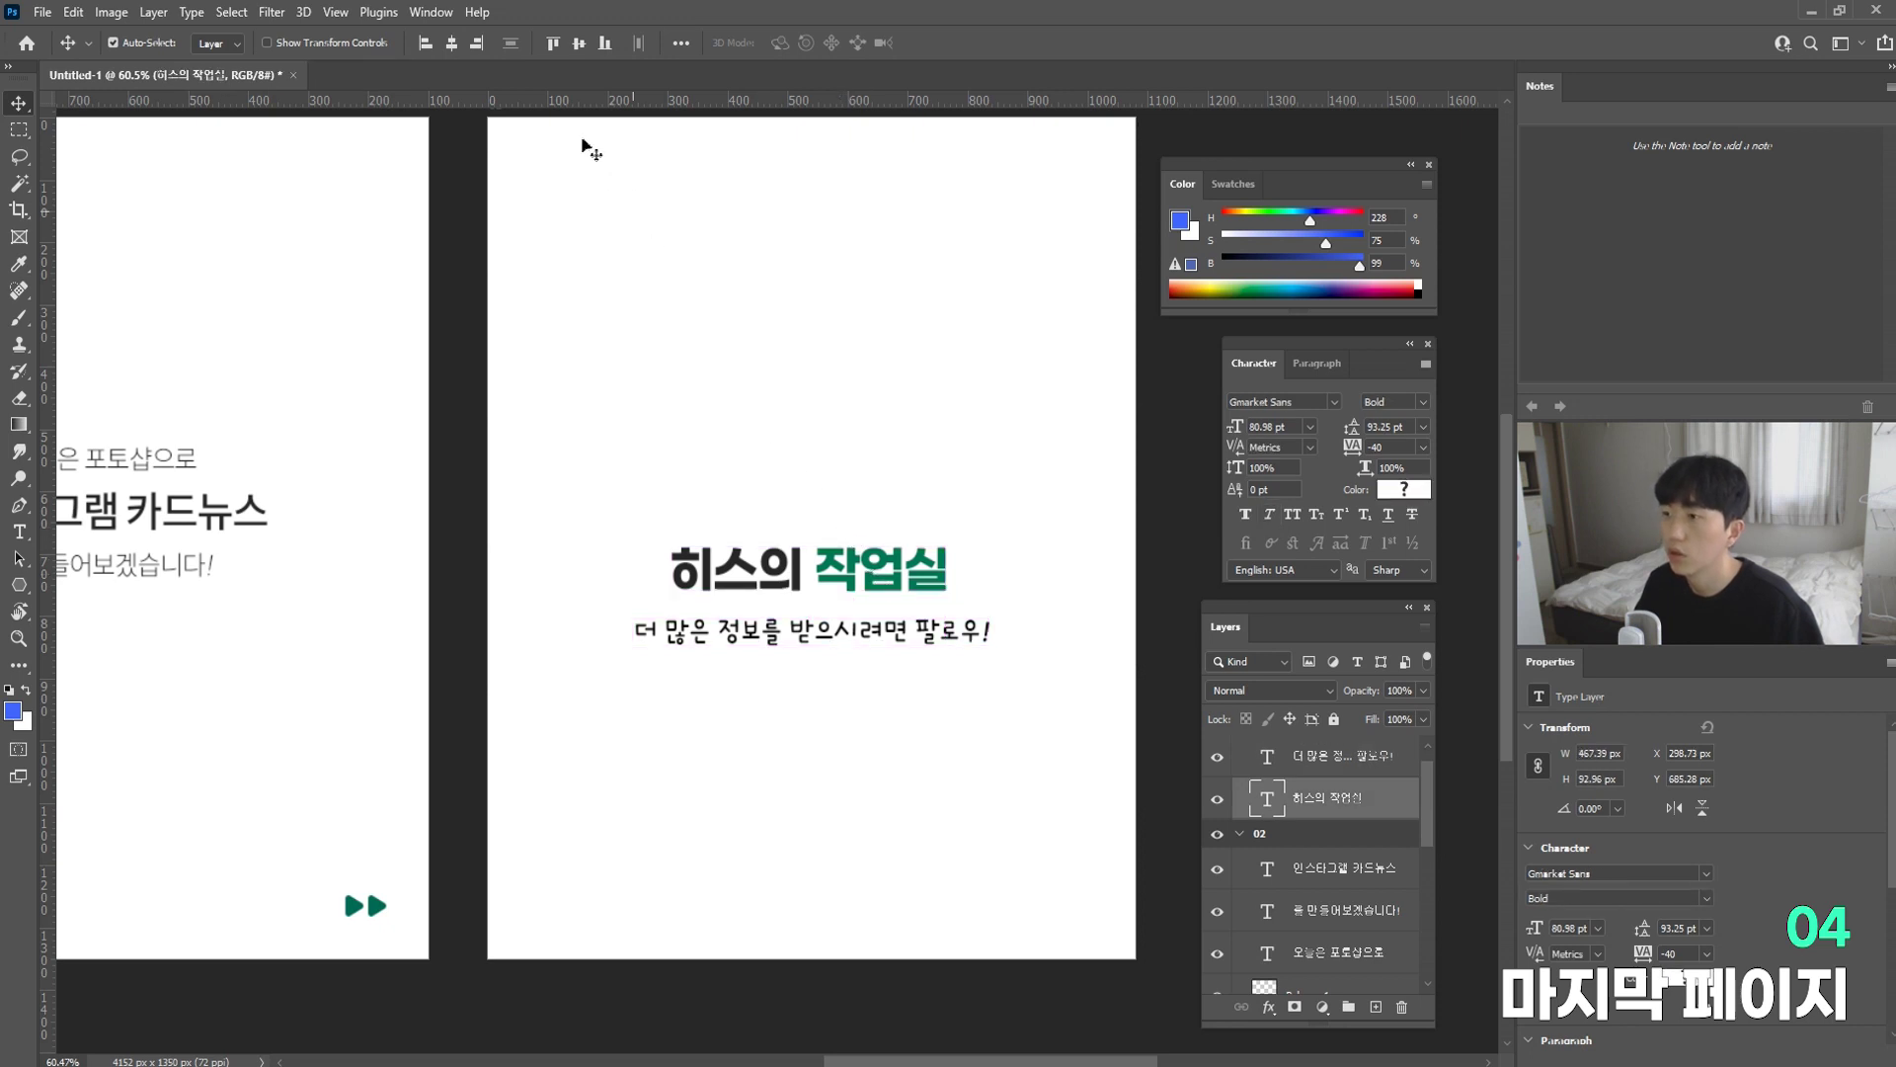
pyautogui.hotkey('ctrl', 'a')
pyautogui.click(451, 43)
pyautogui.hotkey('ctrl', 'd')
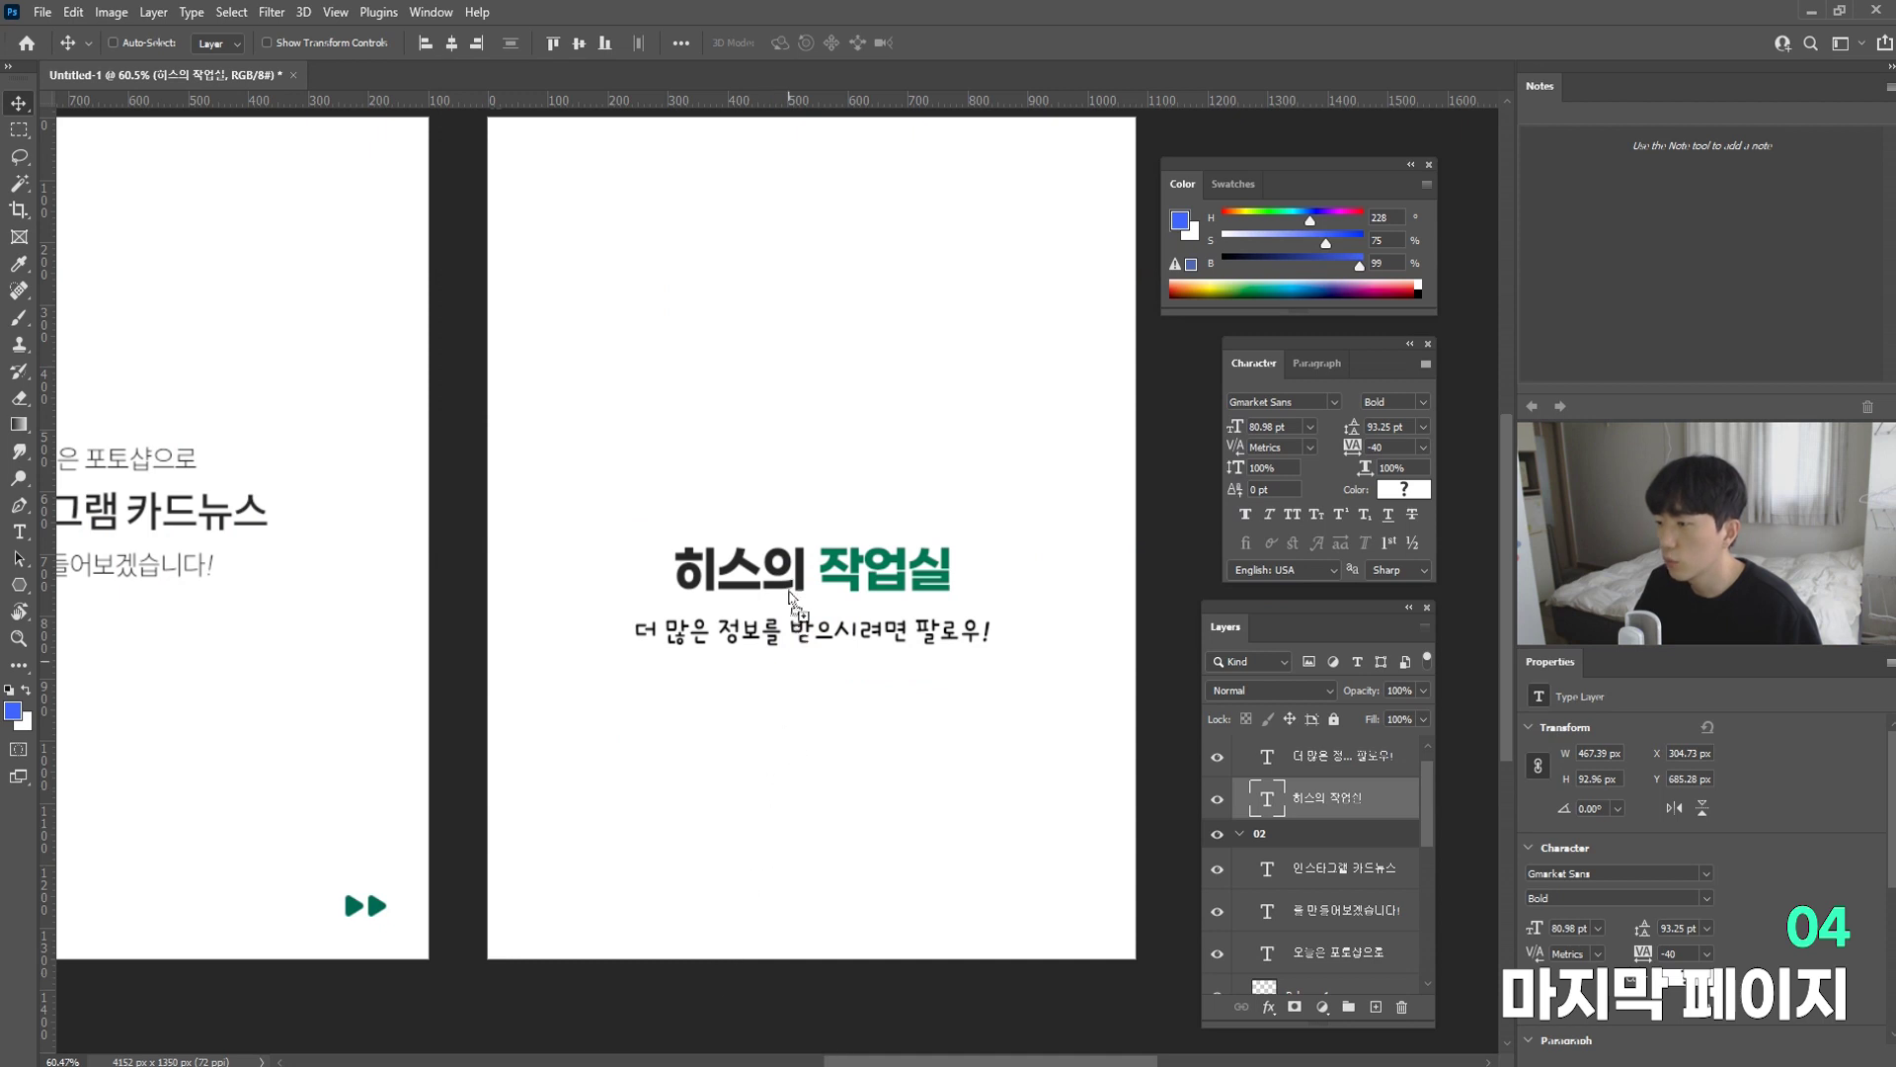
# Step: Paste the cartoon face image onto artboard 03, shrink it to about 247 × 323 px and place it above the title
pyautogui.hotkey('ctrl', 'v')
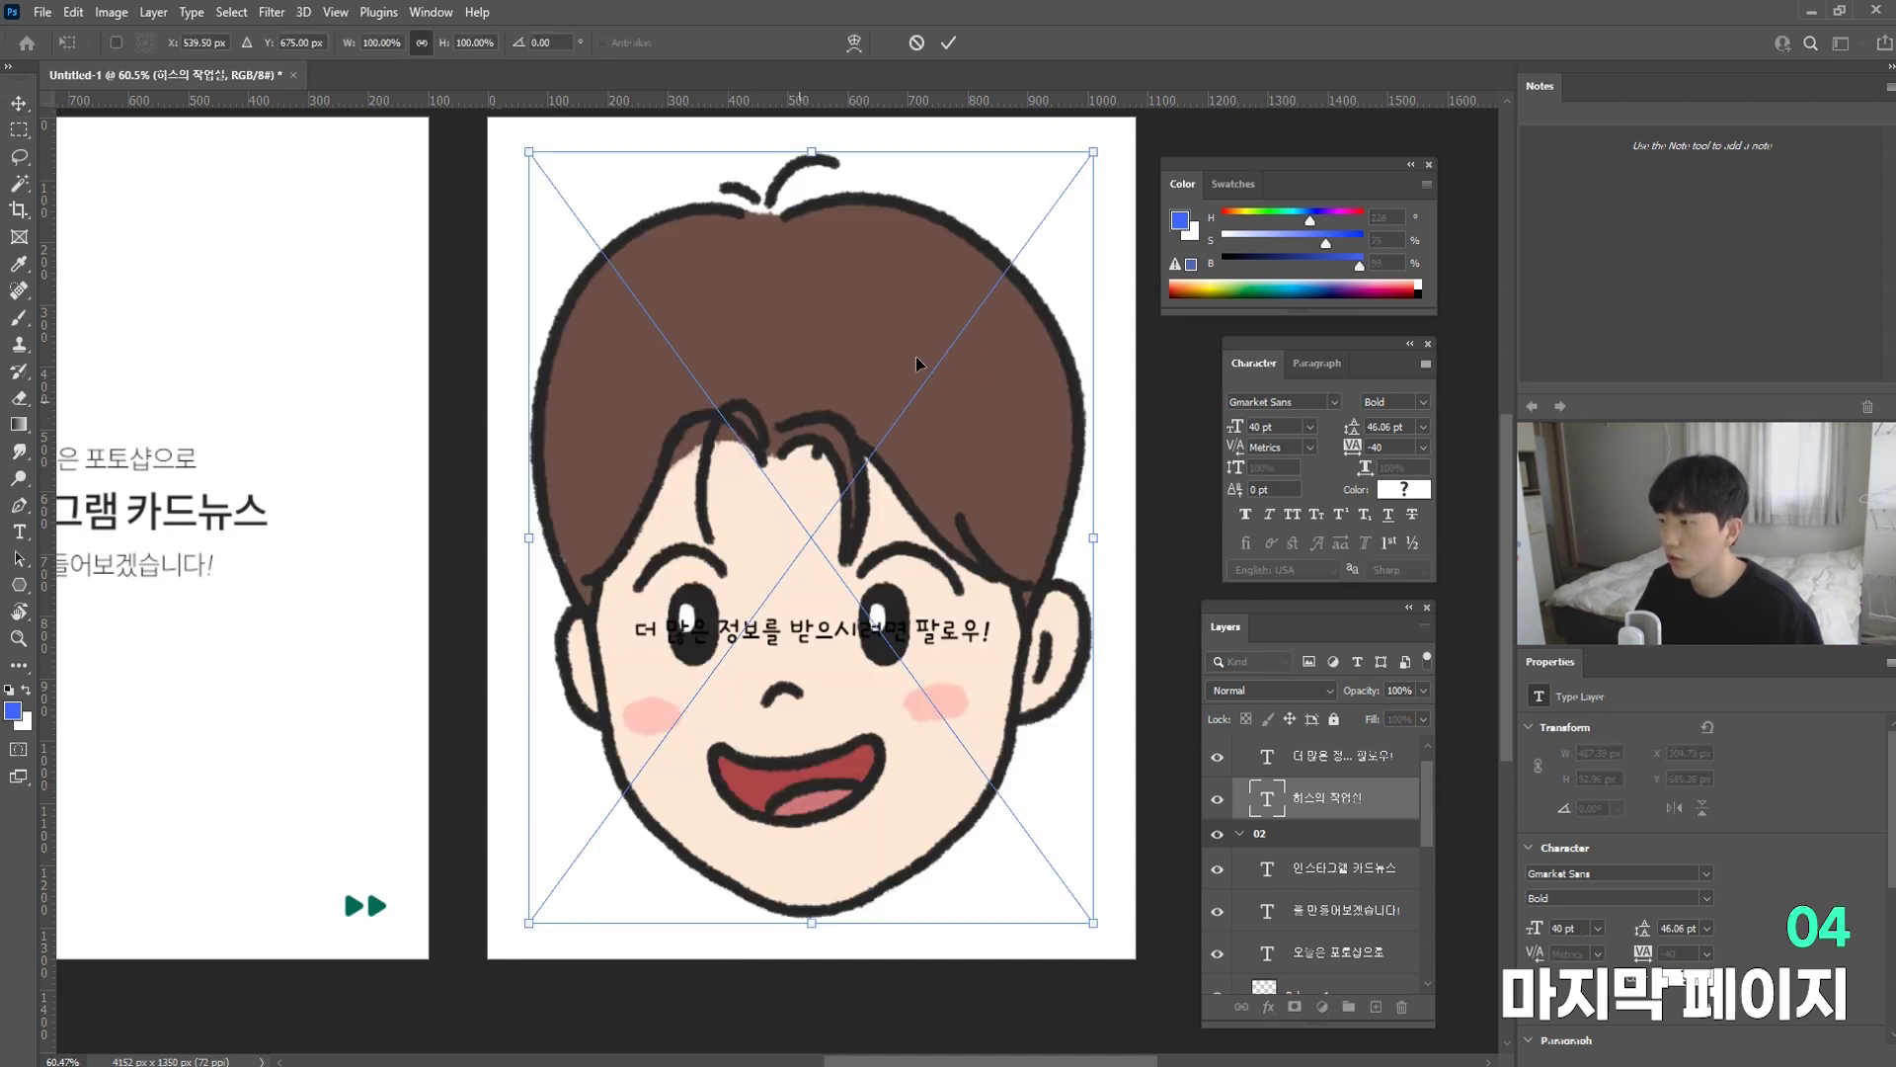
pyautogui.moveTo(1096, 156); pyautogui.dragTo(909, 409)
pyautogui.press('Return')
pyautogui.moveTo(896, 523); pyautogui.dragTo(897, 370)
pyautogui.hotkey('ctrl', 't')
pyautogui.moveTo(903, 256); pyautogui.dragTo(900, 290)
pyautogui.press('Return')
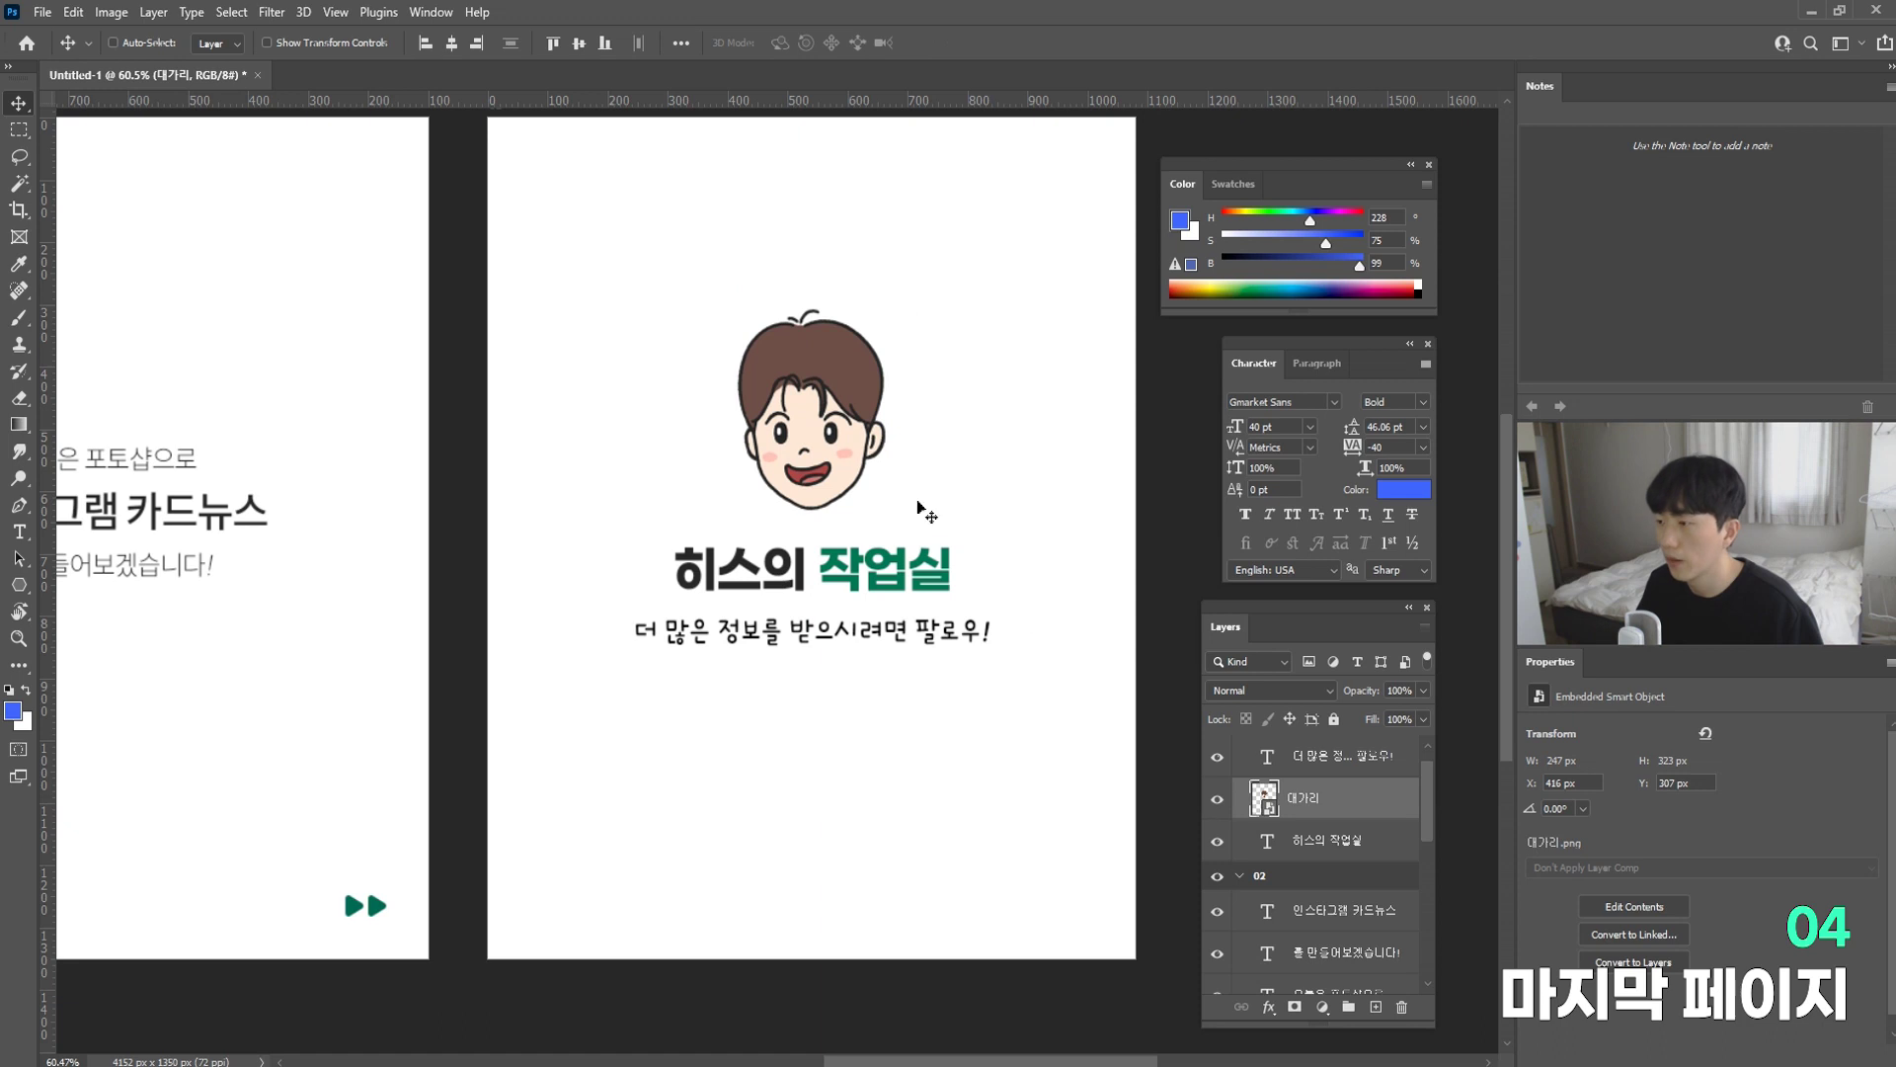
# Step: Scale the face, title and follow line down together slightly and keep the group centered in the upper-middle of artboard 03
pyautogui.click(1218, 801)
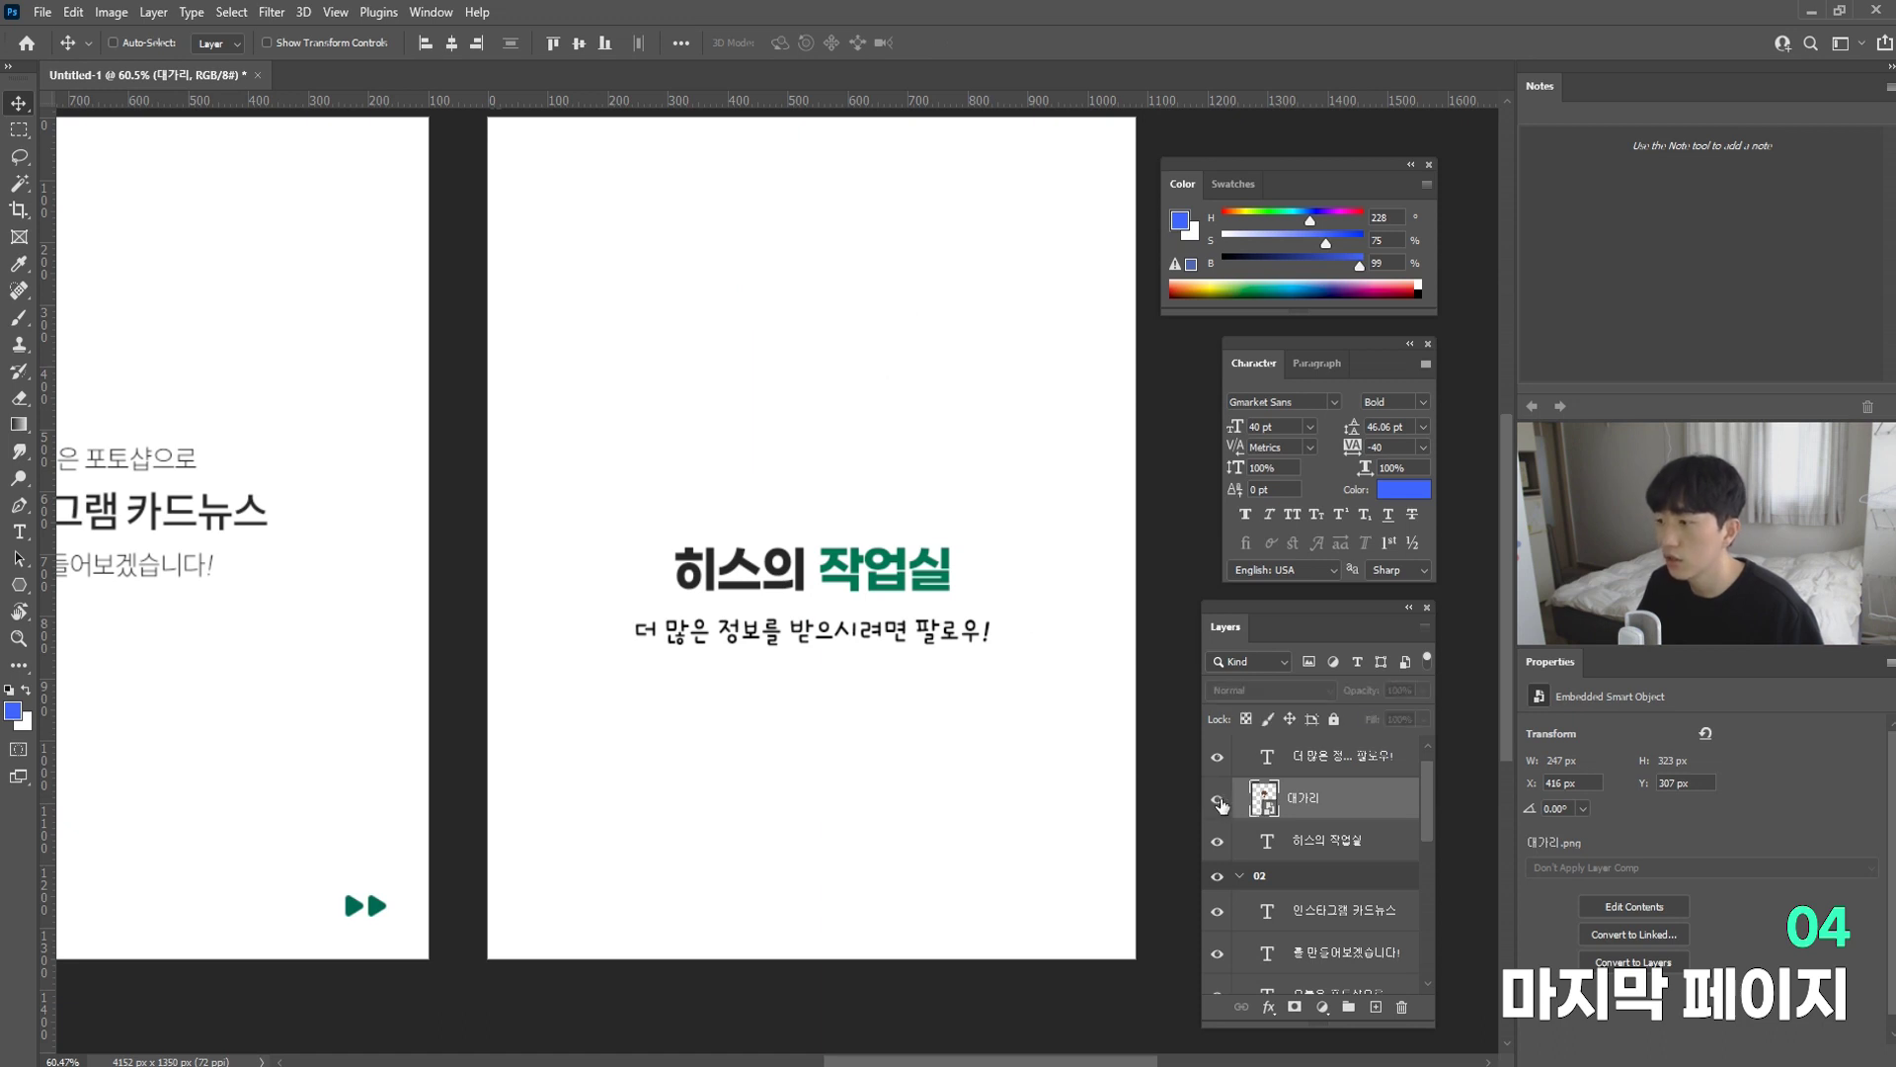
pyautogui.click(1218, 801)
pyautogui.scroll(-1, 914, 474)
pyautogui.moveTo(993, 593); pyautogui.dragTo(771, 415)
pyautogui.hotkey('ctrl', 't')
pyautogui.moveTo(894, 350); pyautogui.dragTo(883, 358)
pyautogui.press('Return')
pyautogui.moveTo(847, 508); pyautogui.dragTo(844, 506)
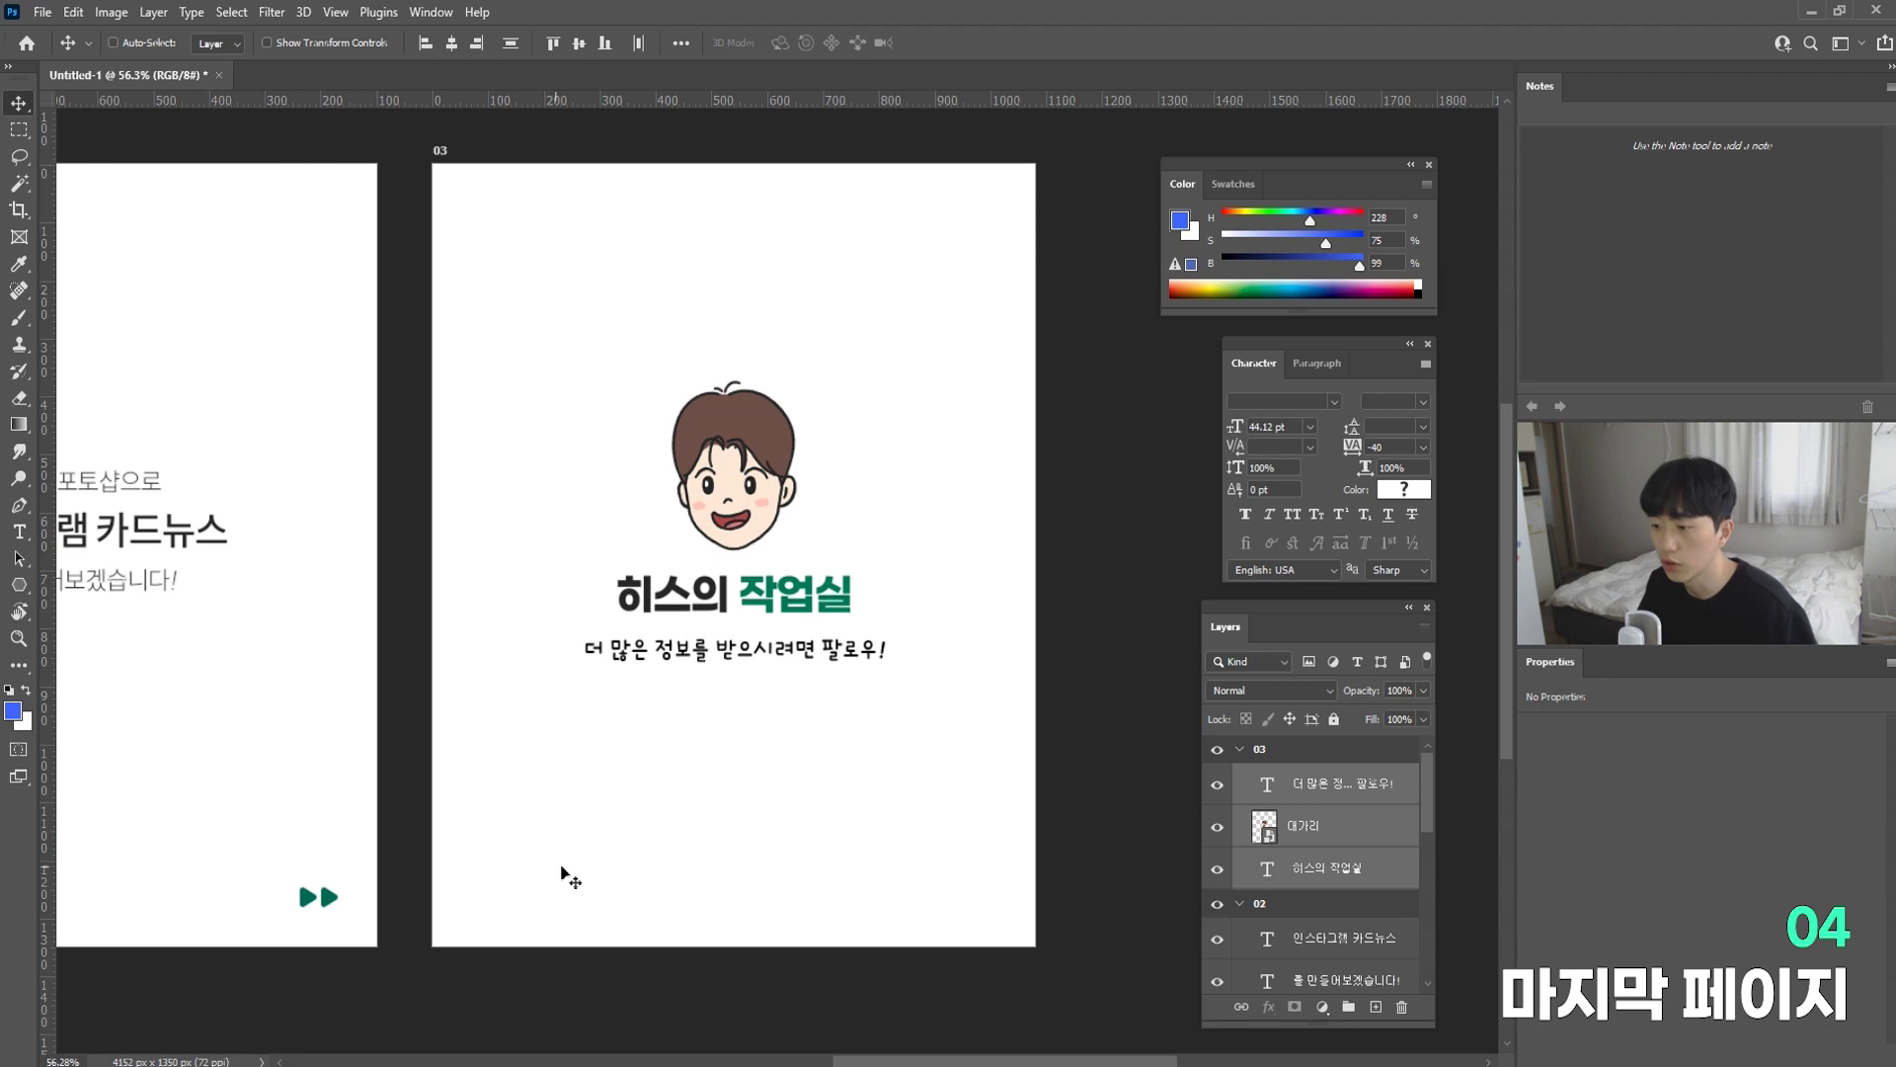
# Step: Switch to iconmonstr.com in the browser, search for "instagram" and download the Instagram 11 icon as a PNG
pyautogui.hotkey('alt', 'Tab')
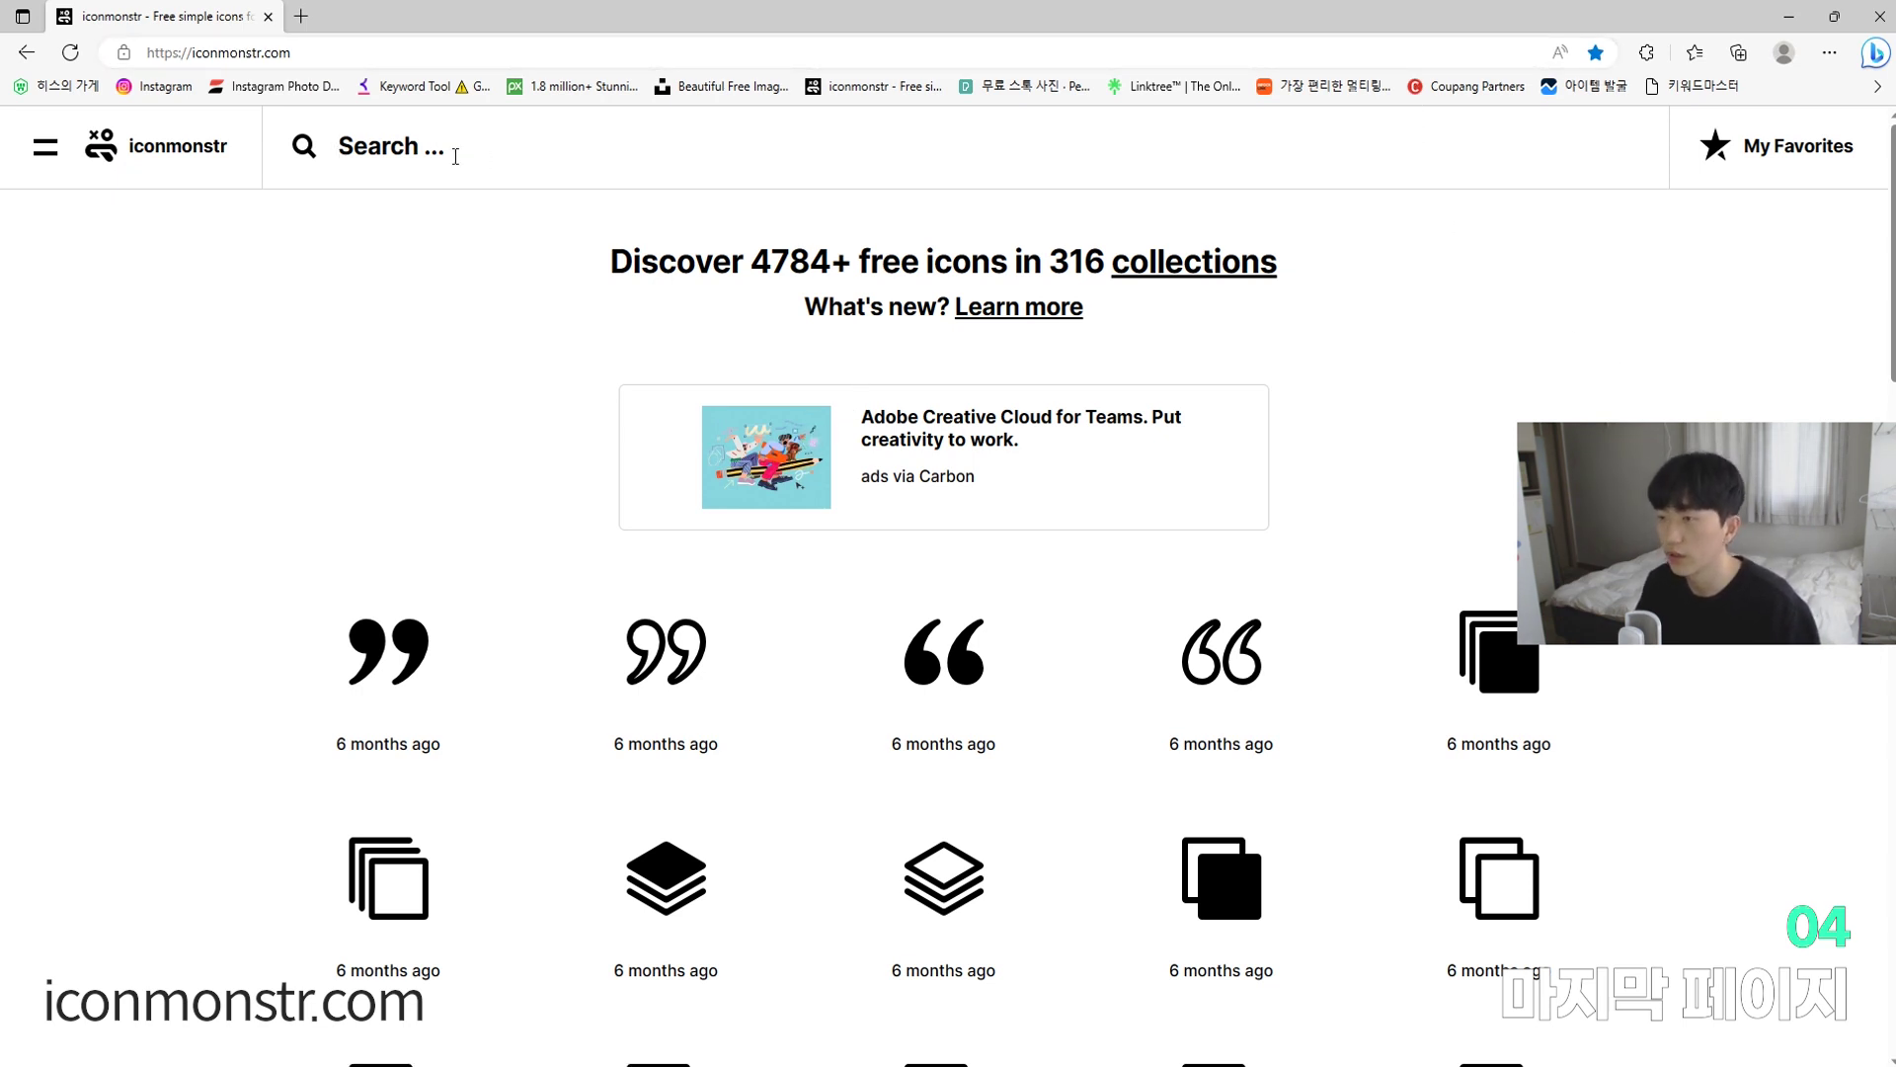
pyautogui.write('instagram')
pyautogui.press('Return')
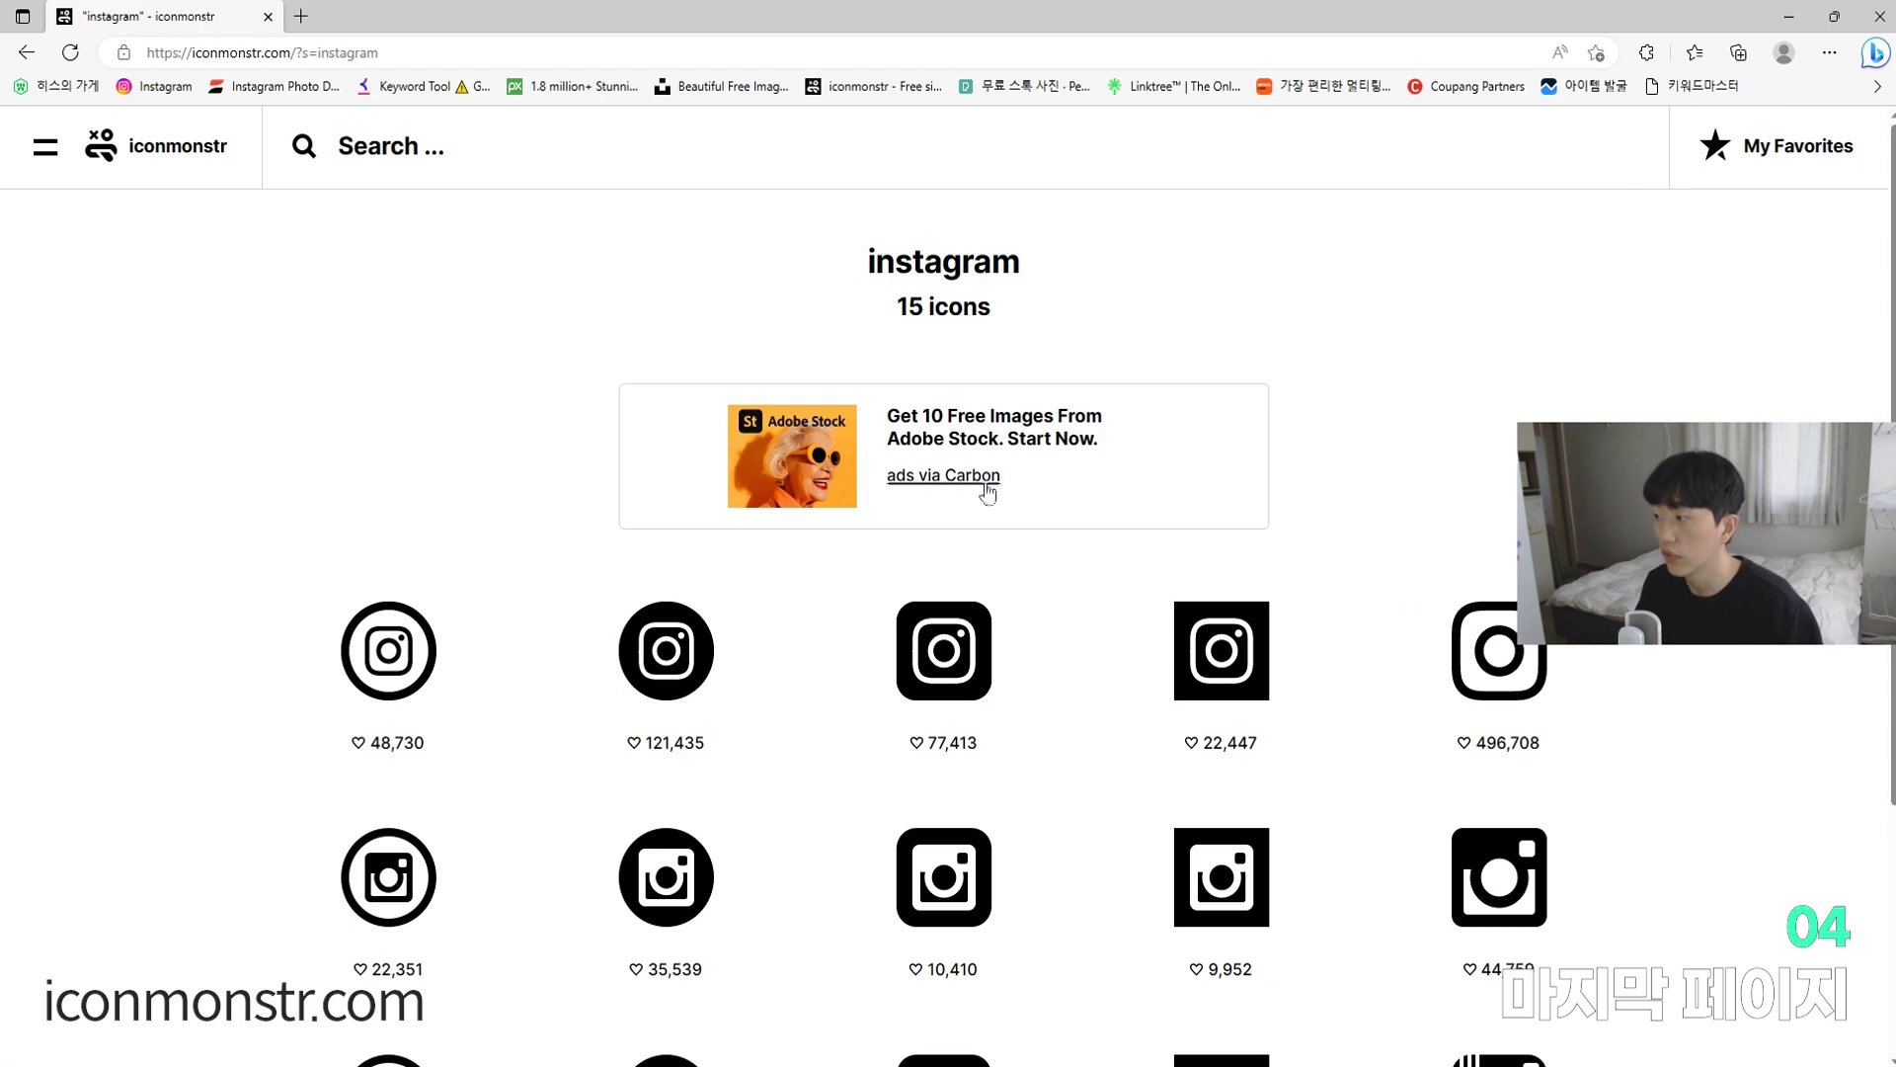
pyautogui.scroll(-1, 1409, 613)
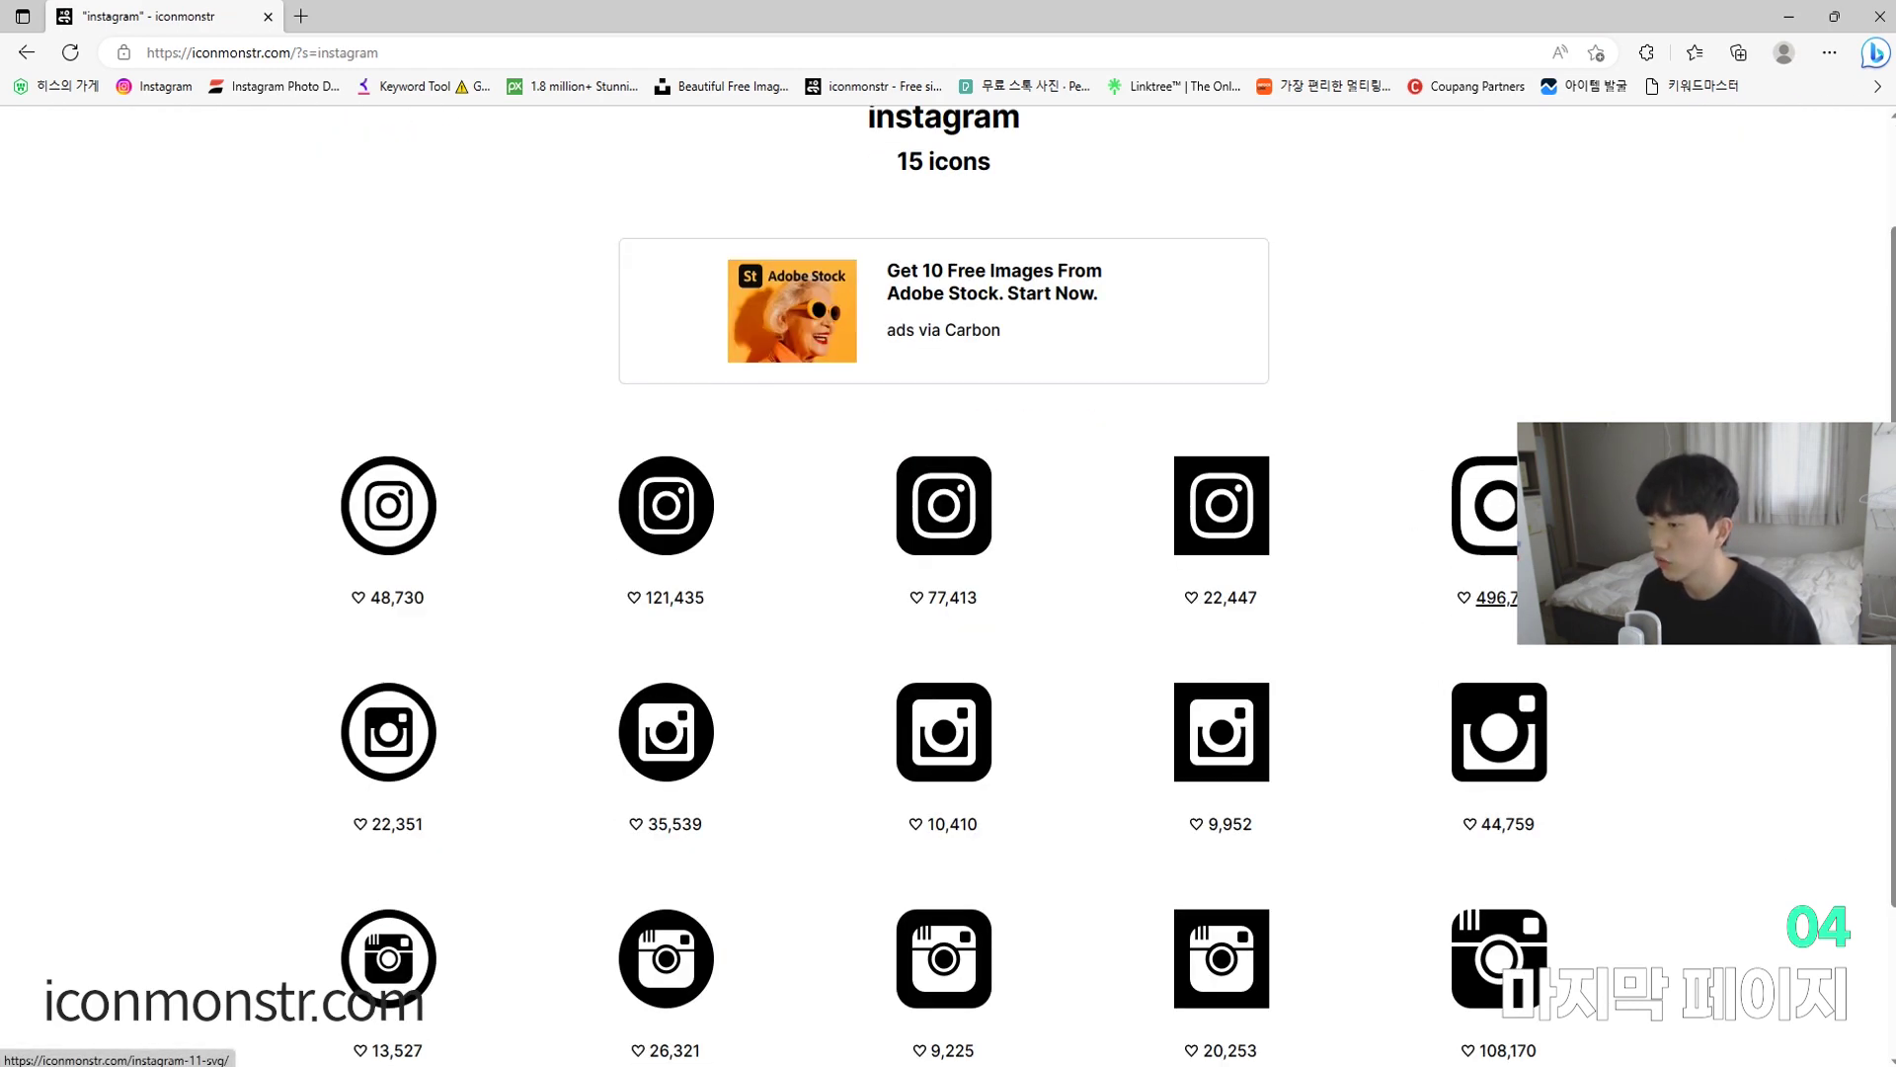
pyautogui.scroll(-1, 1409, 614)
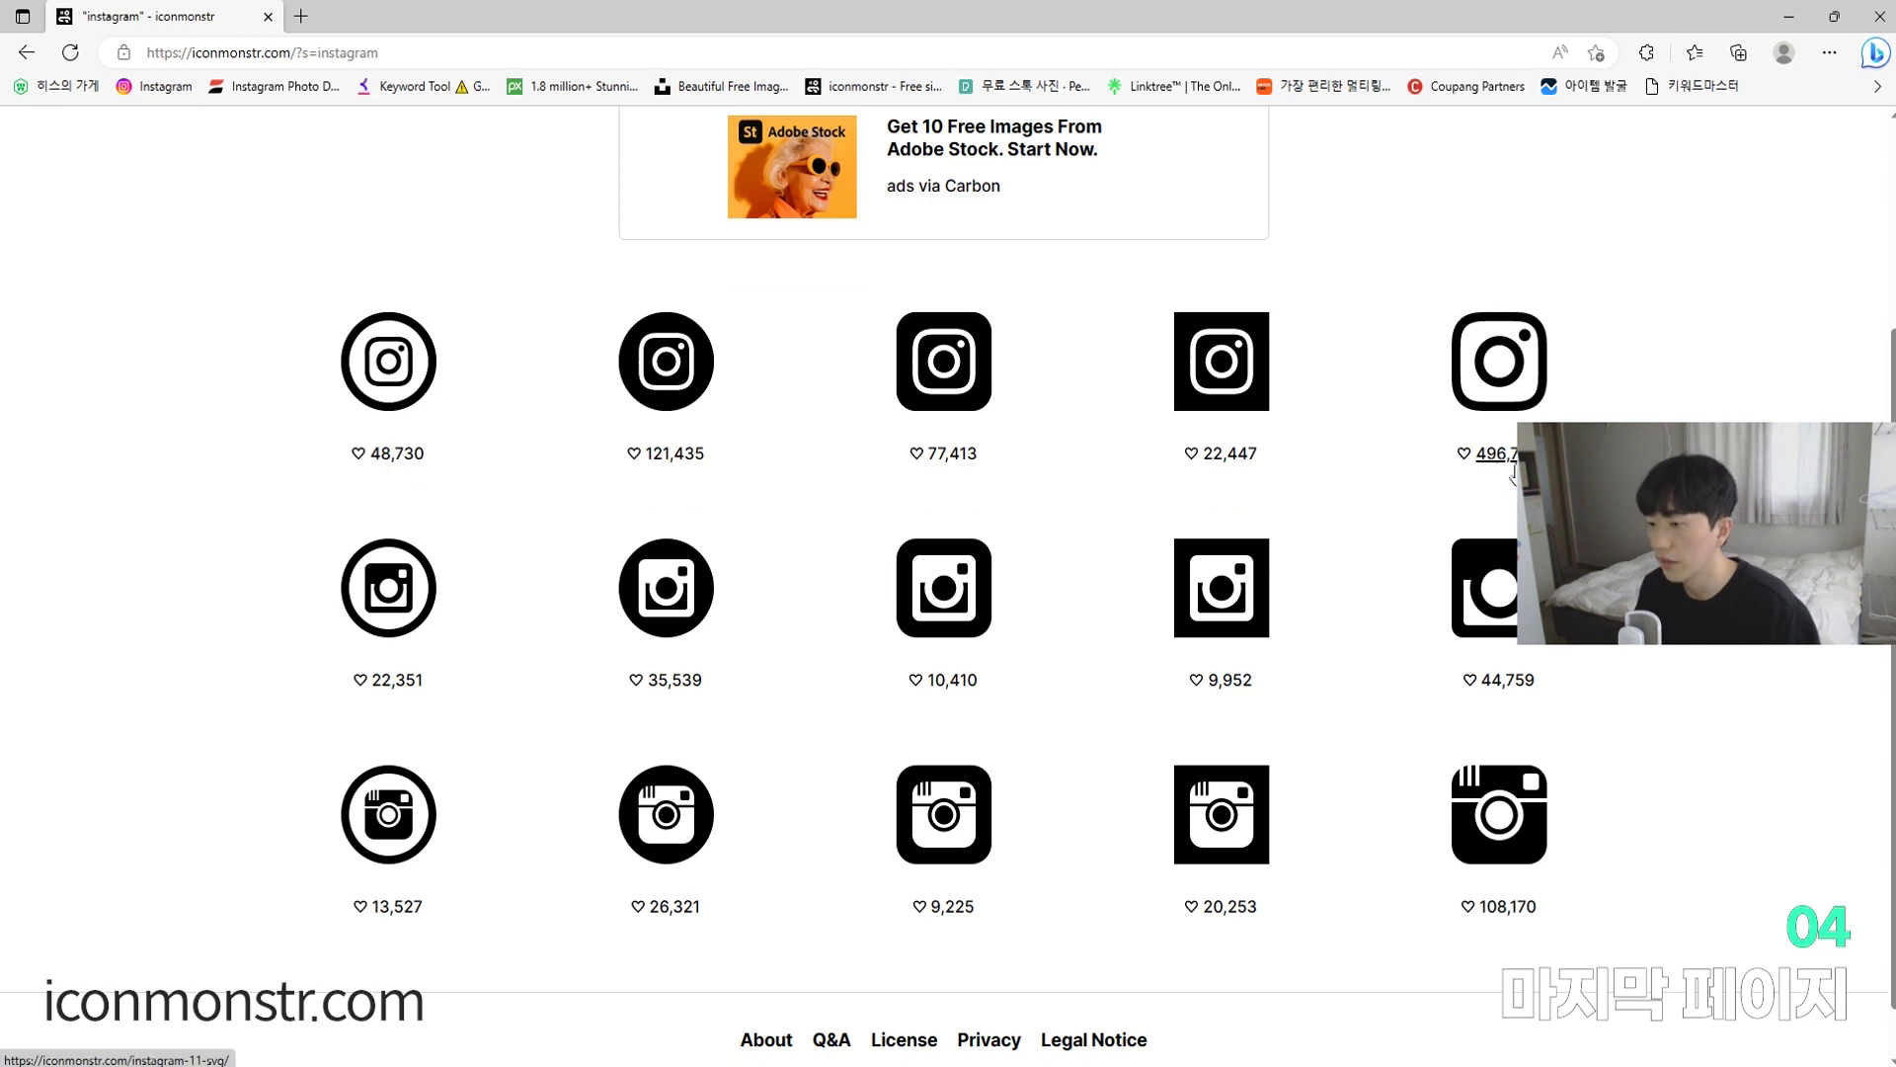
pyautogui.scroll(1, 1513, 472)
pyautogui.click(1508, 515)
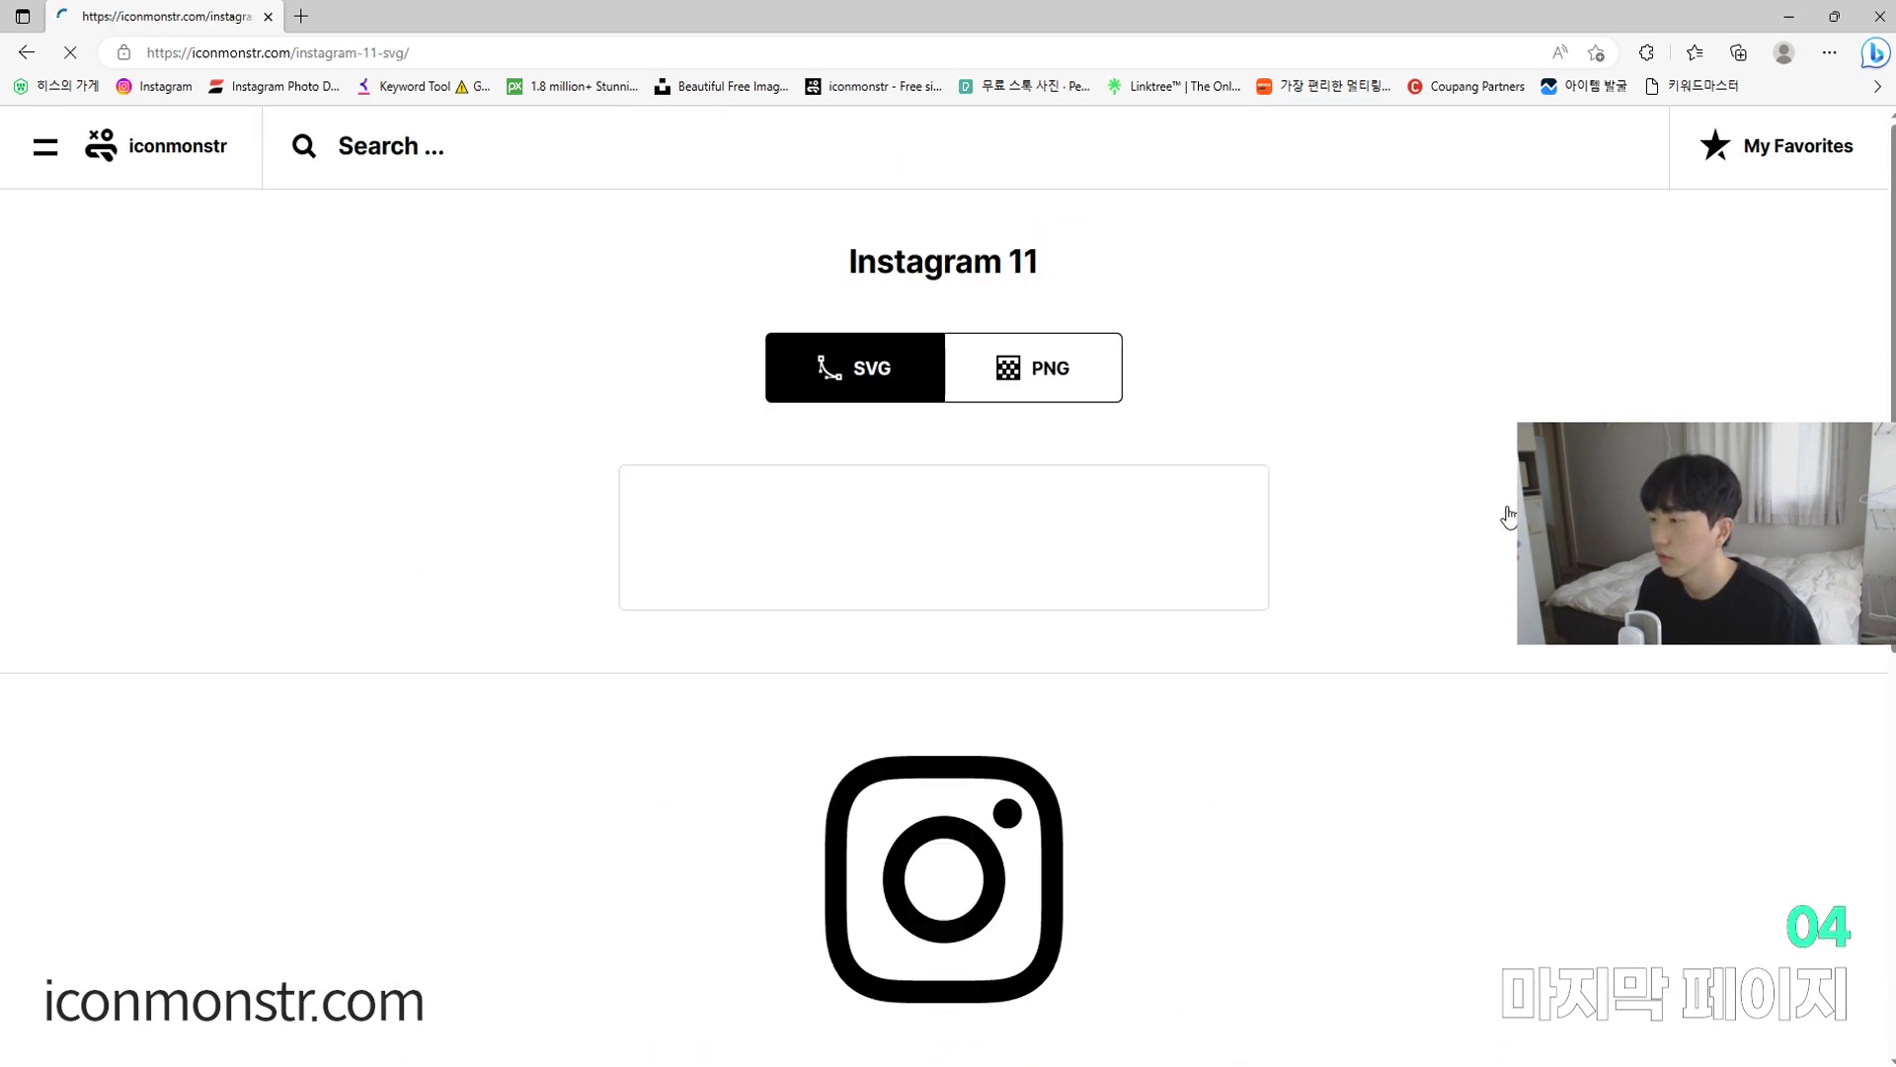
pyautogui.click(1049, 381)
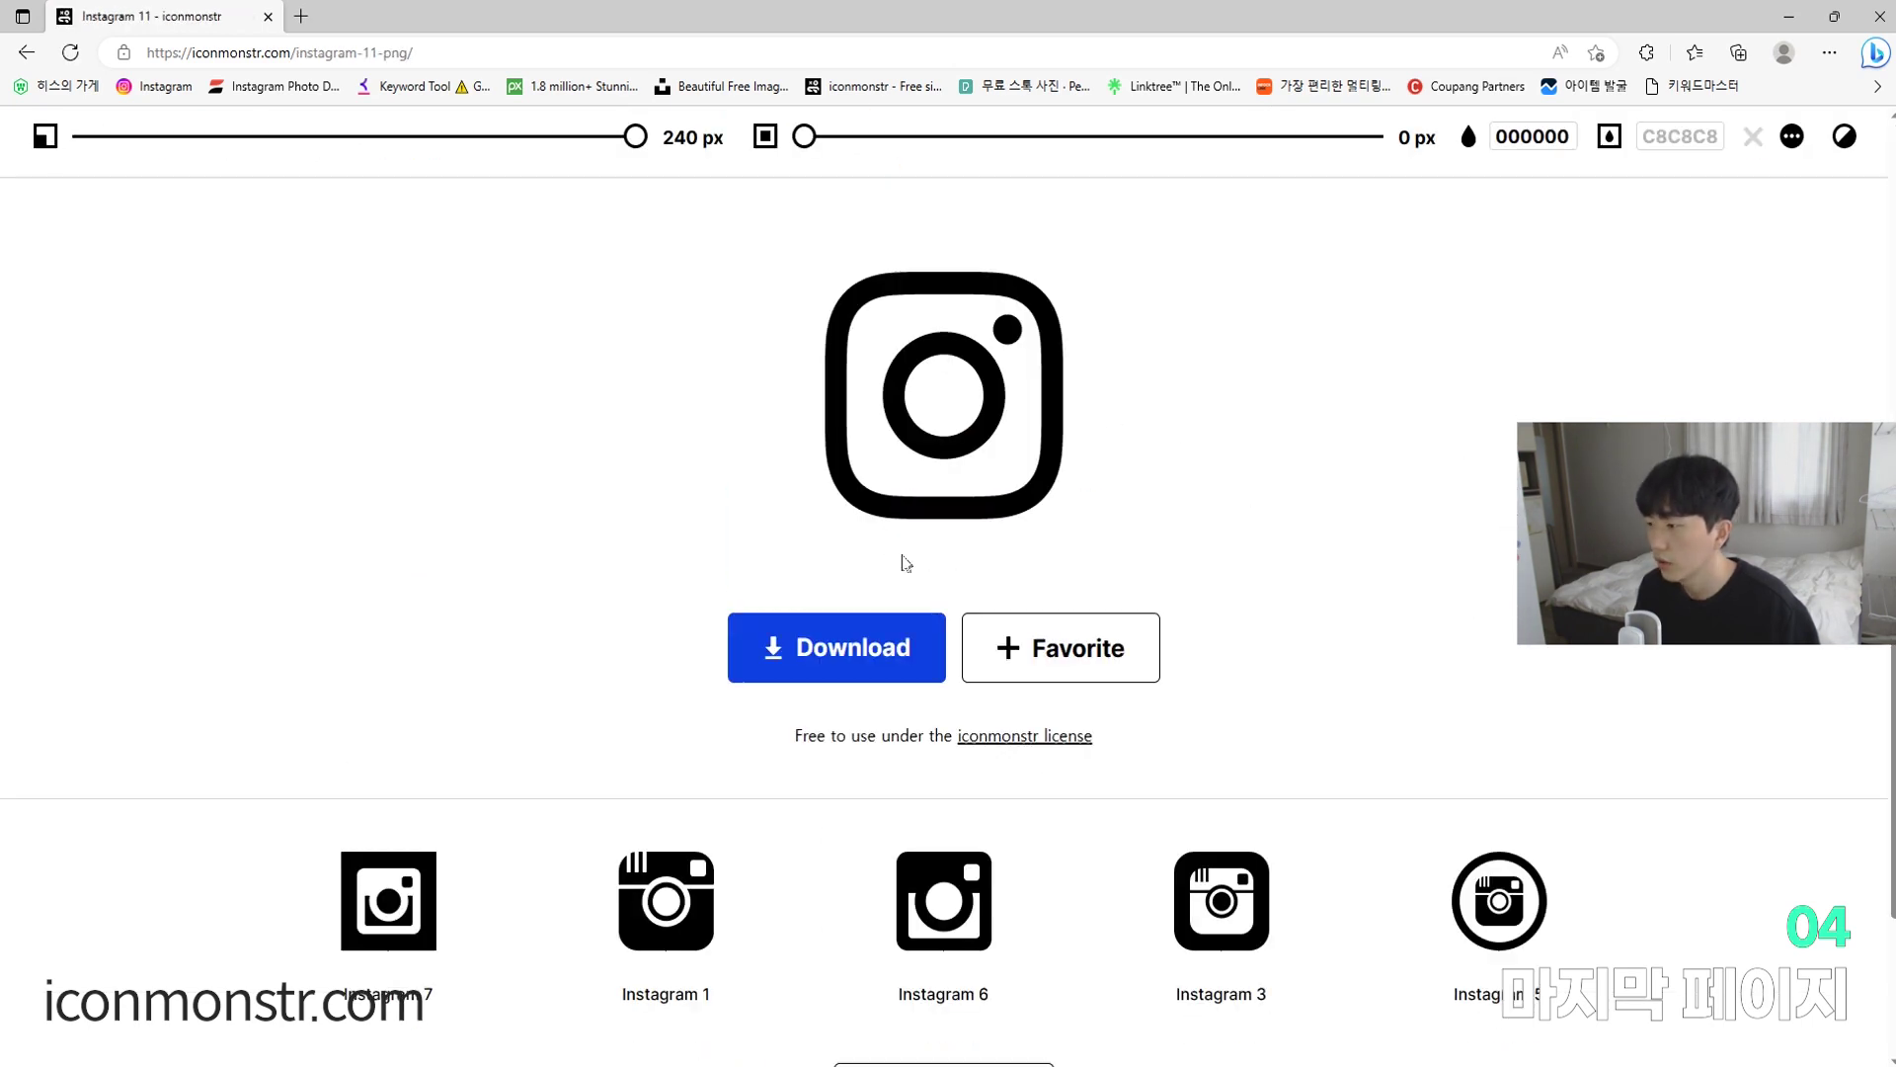
pyautogui.click(866, 652)
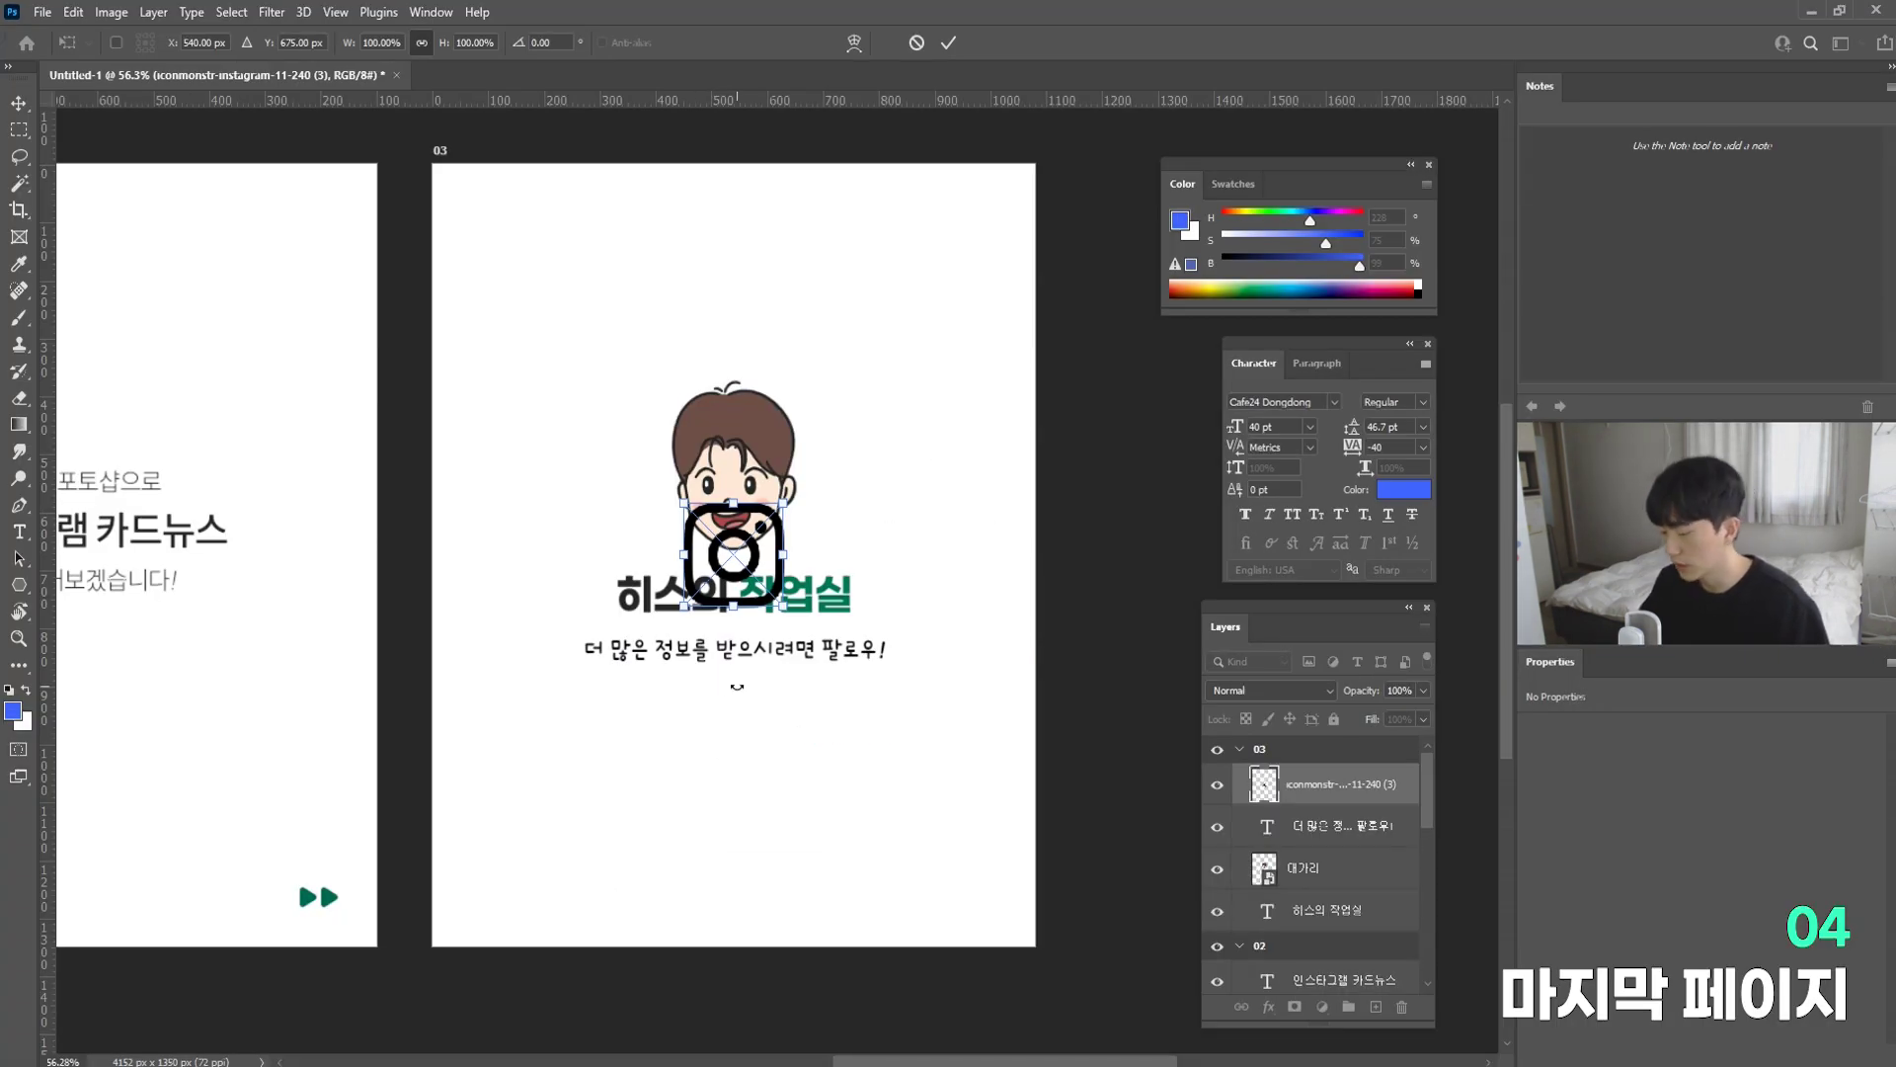
# Step: Place the Instagram icon at about 42 × 42 px near artboard 03's lower-left corner and add the text "HUITHSTUDIO" beside it
pyautogui.moveTo(751, 563); pyautogui.dragTo(524, 851)
pyautogui.press('Return')
pyautogui.click(524, 851)
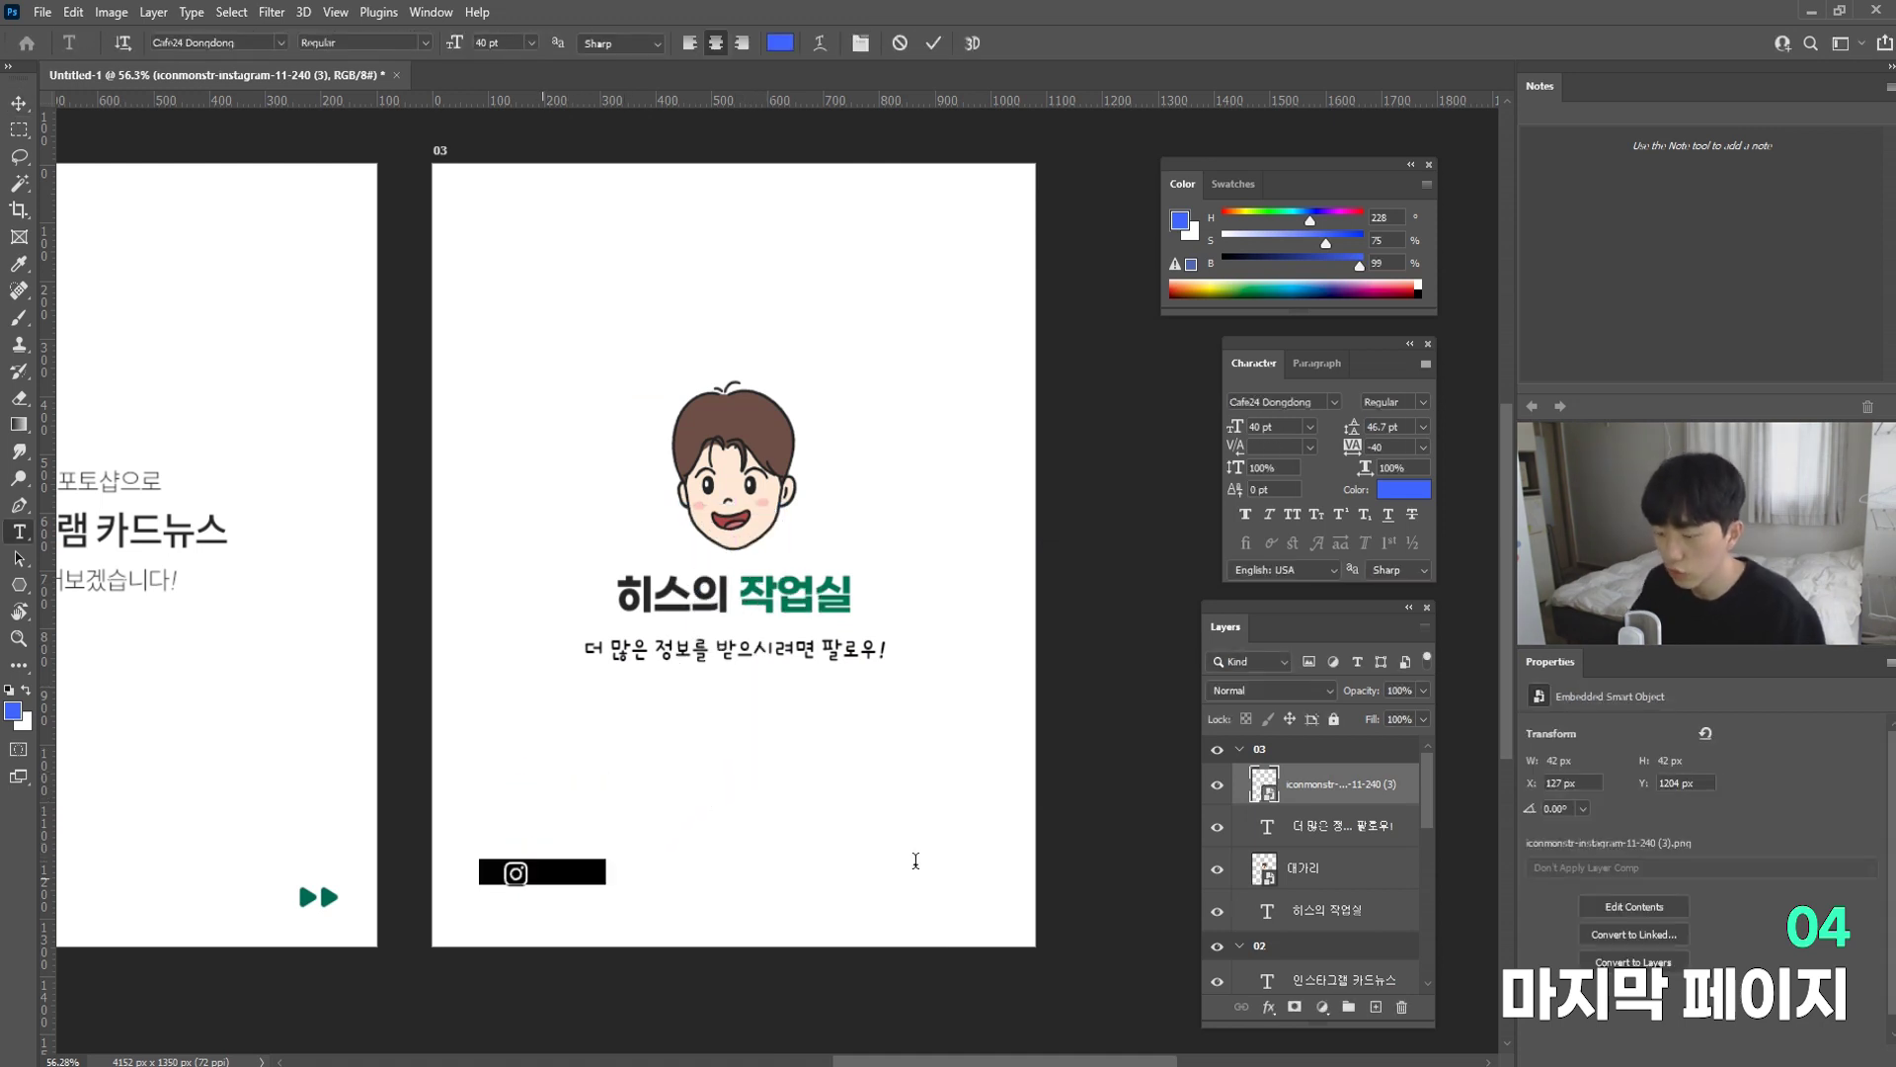
pyautogui.write('HUITHSTUDIO')
# Step: Set the color of the "HUITHSTUDIO" text to #262626
pyautogui.click(780, 42)
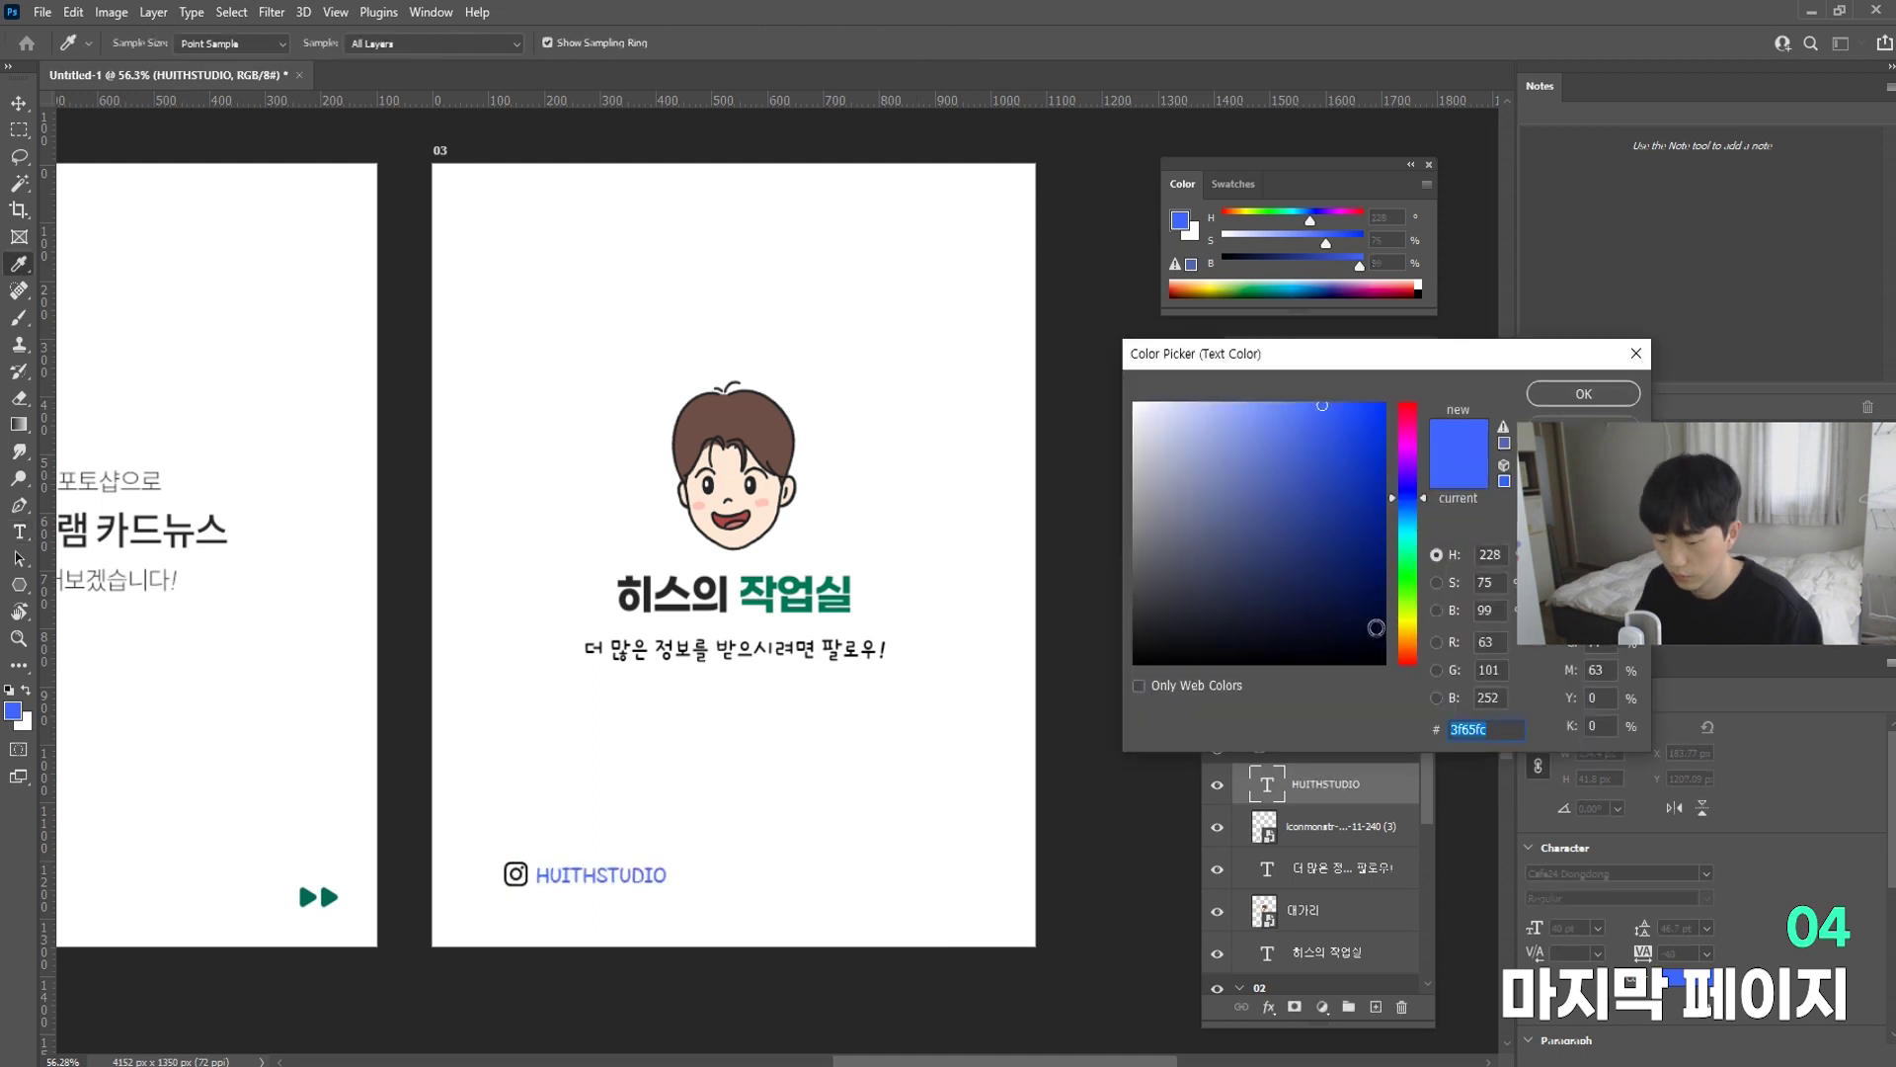
pyautogui.write('333333')
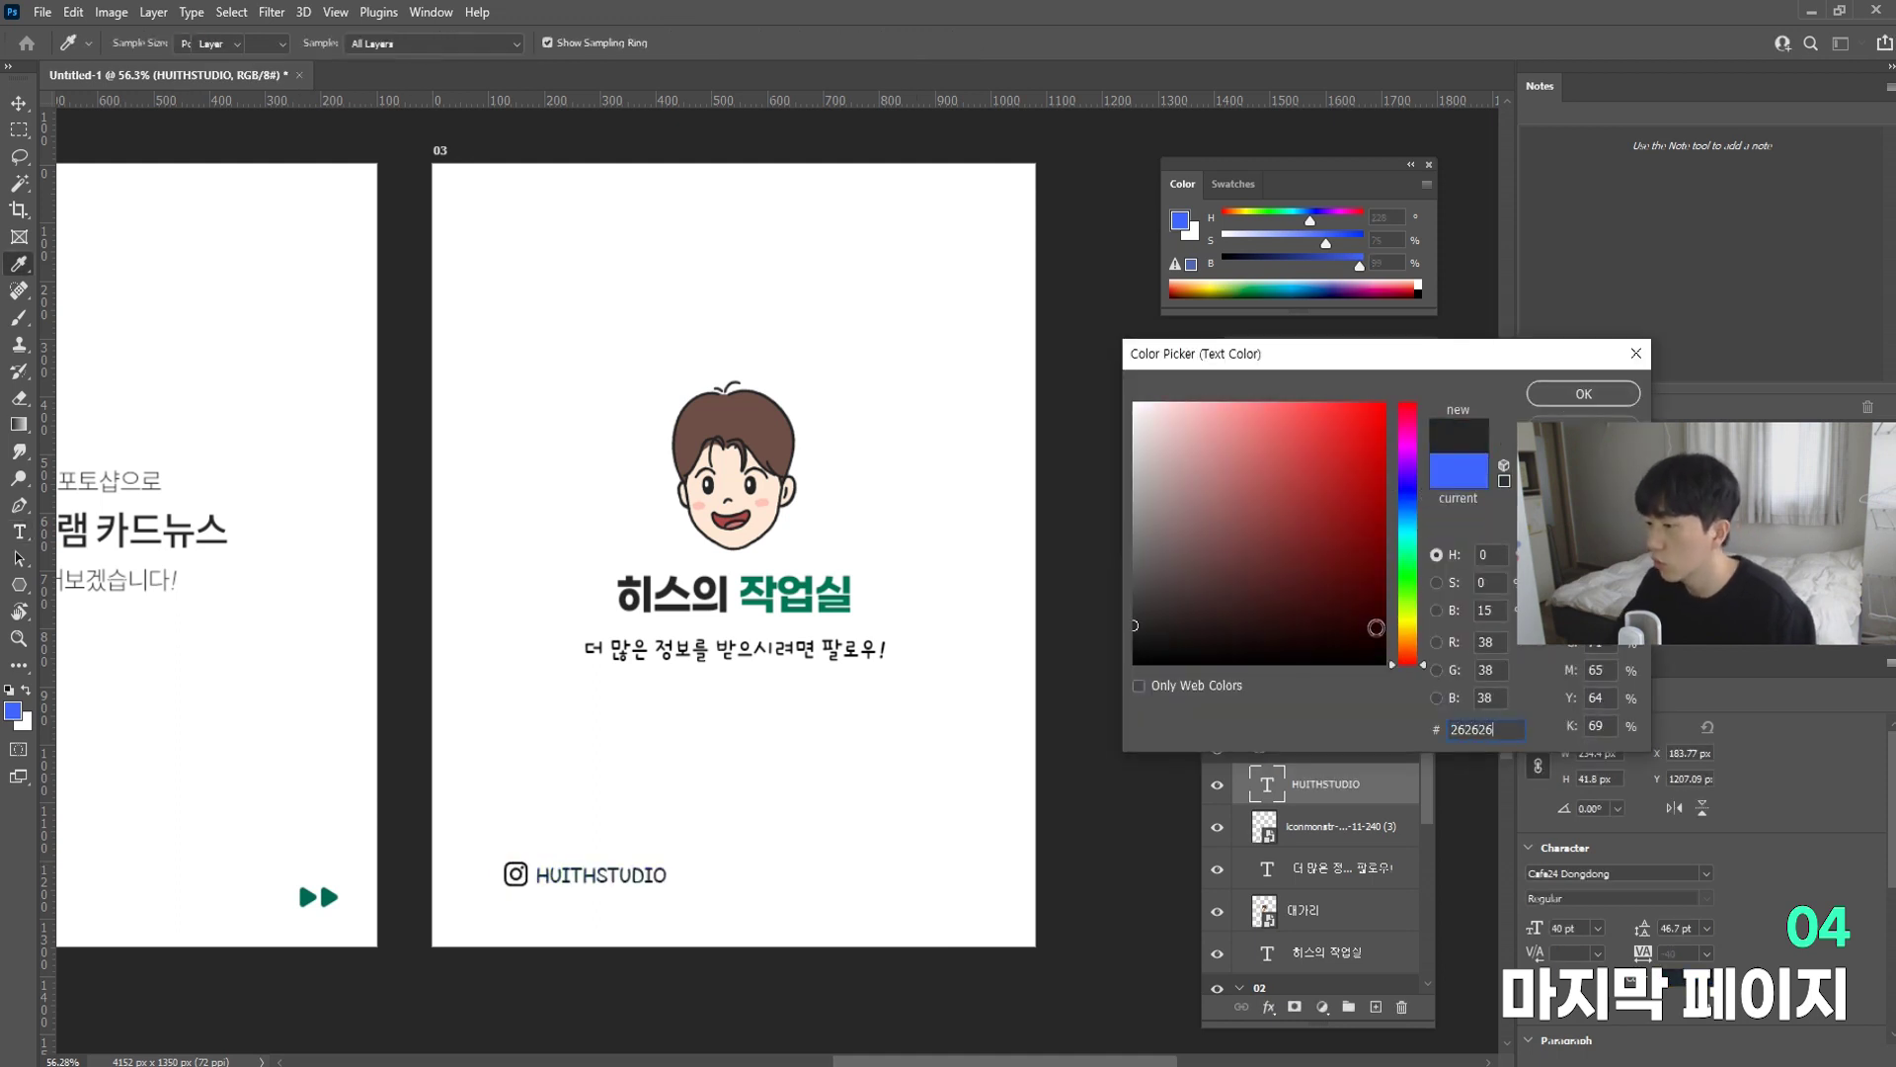
pyautogui.press('Return')
pyautogui.press('v')
# Step: Change the "HUITHSTUDIO" font to JejuGothic and scale the text down to about 31.7 pt
pyautogui.click(1335, 400)
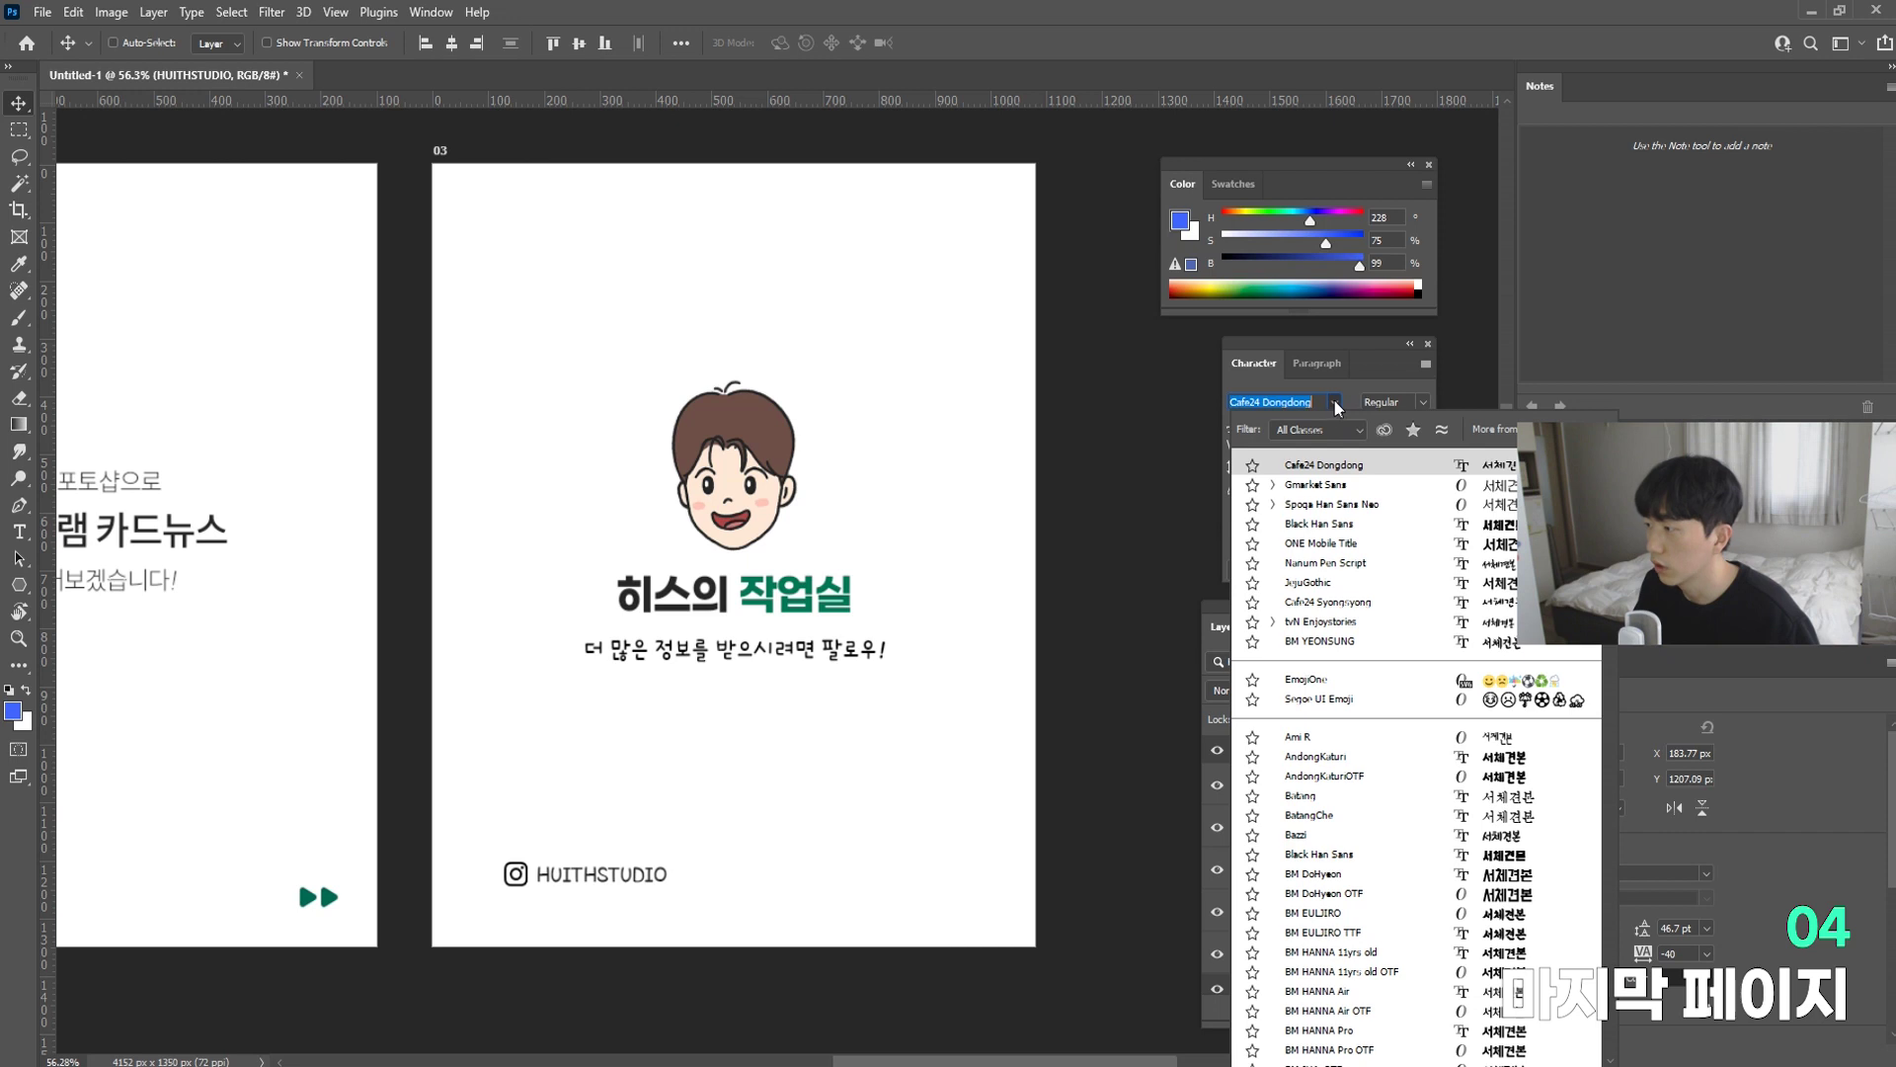
pyautogui.click(1365, 581)
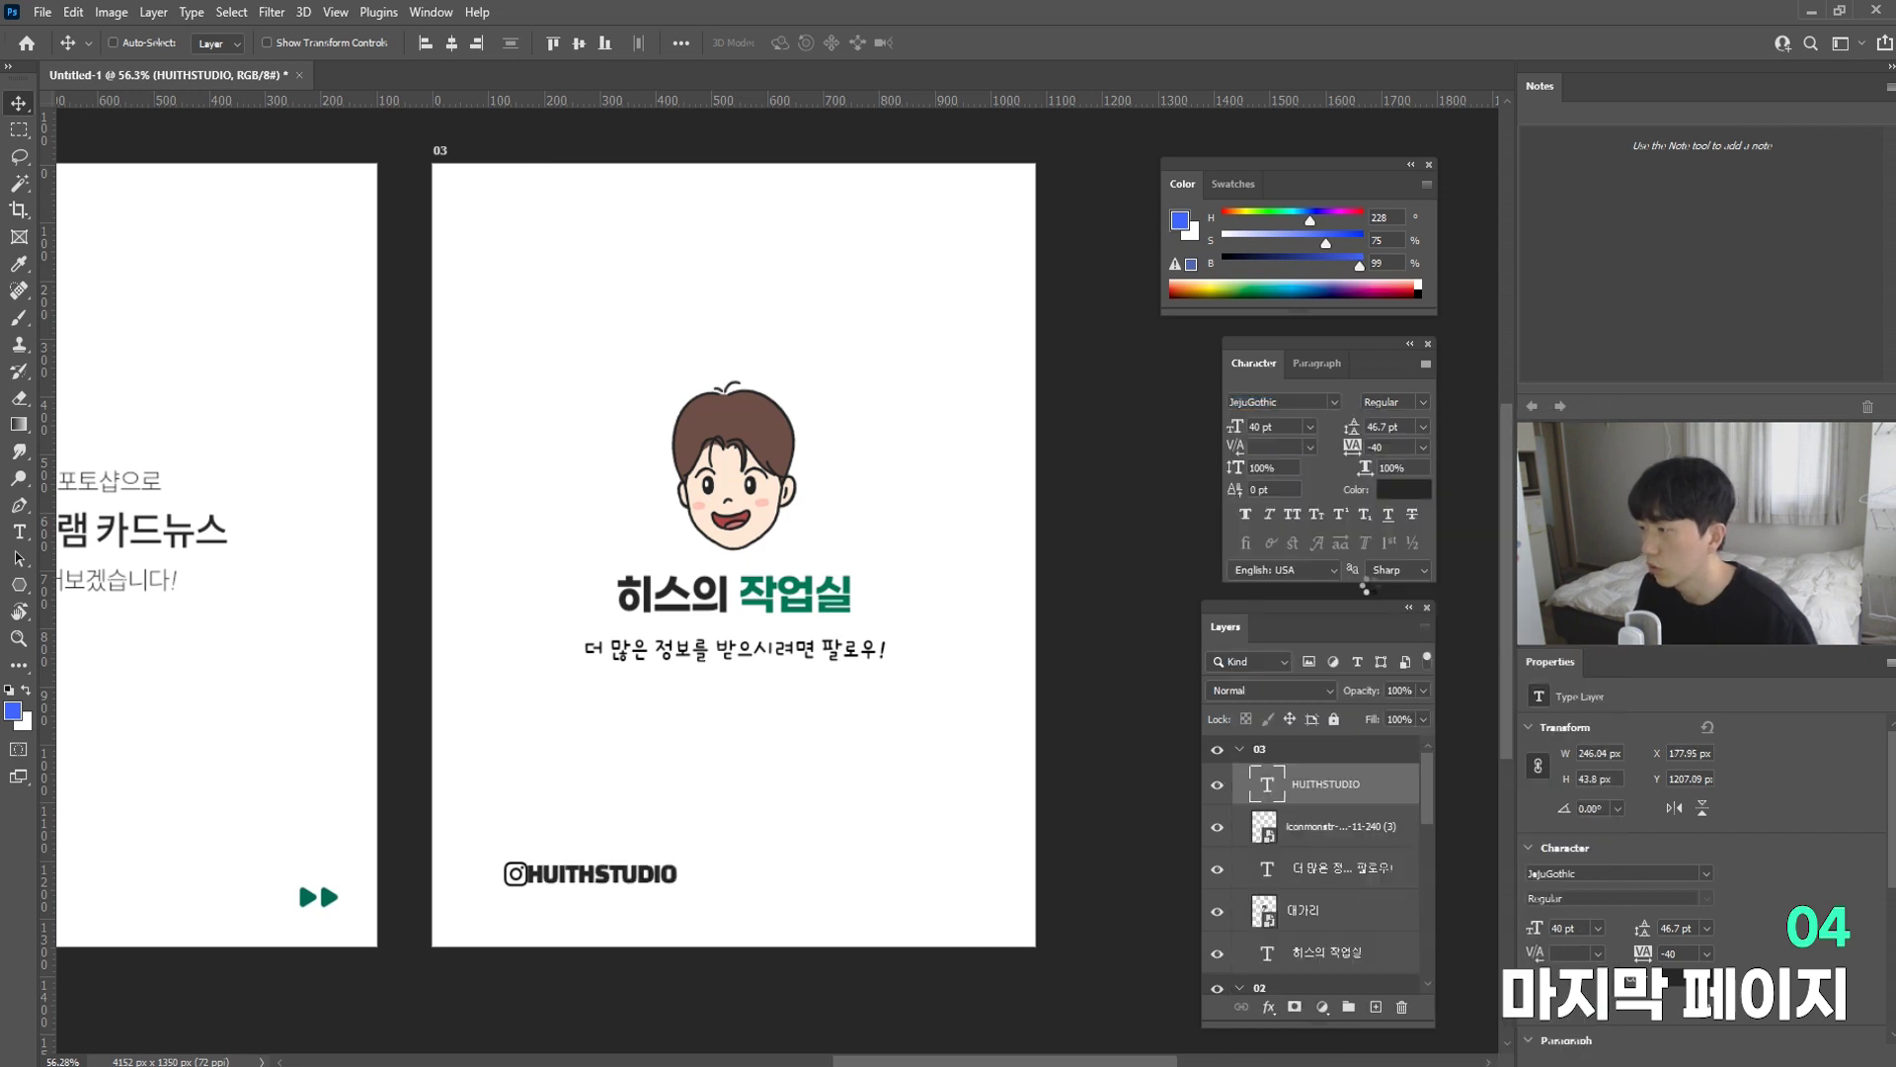
pyautogui.hotkey('ctrl', 't')
pyautogui.moveTo(679, 859); pyautogui.dragTo(644, 862)
pyautogui.press('Return')
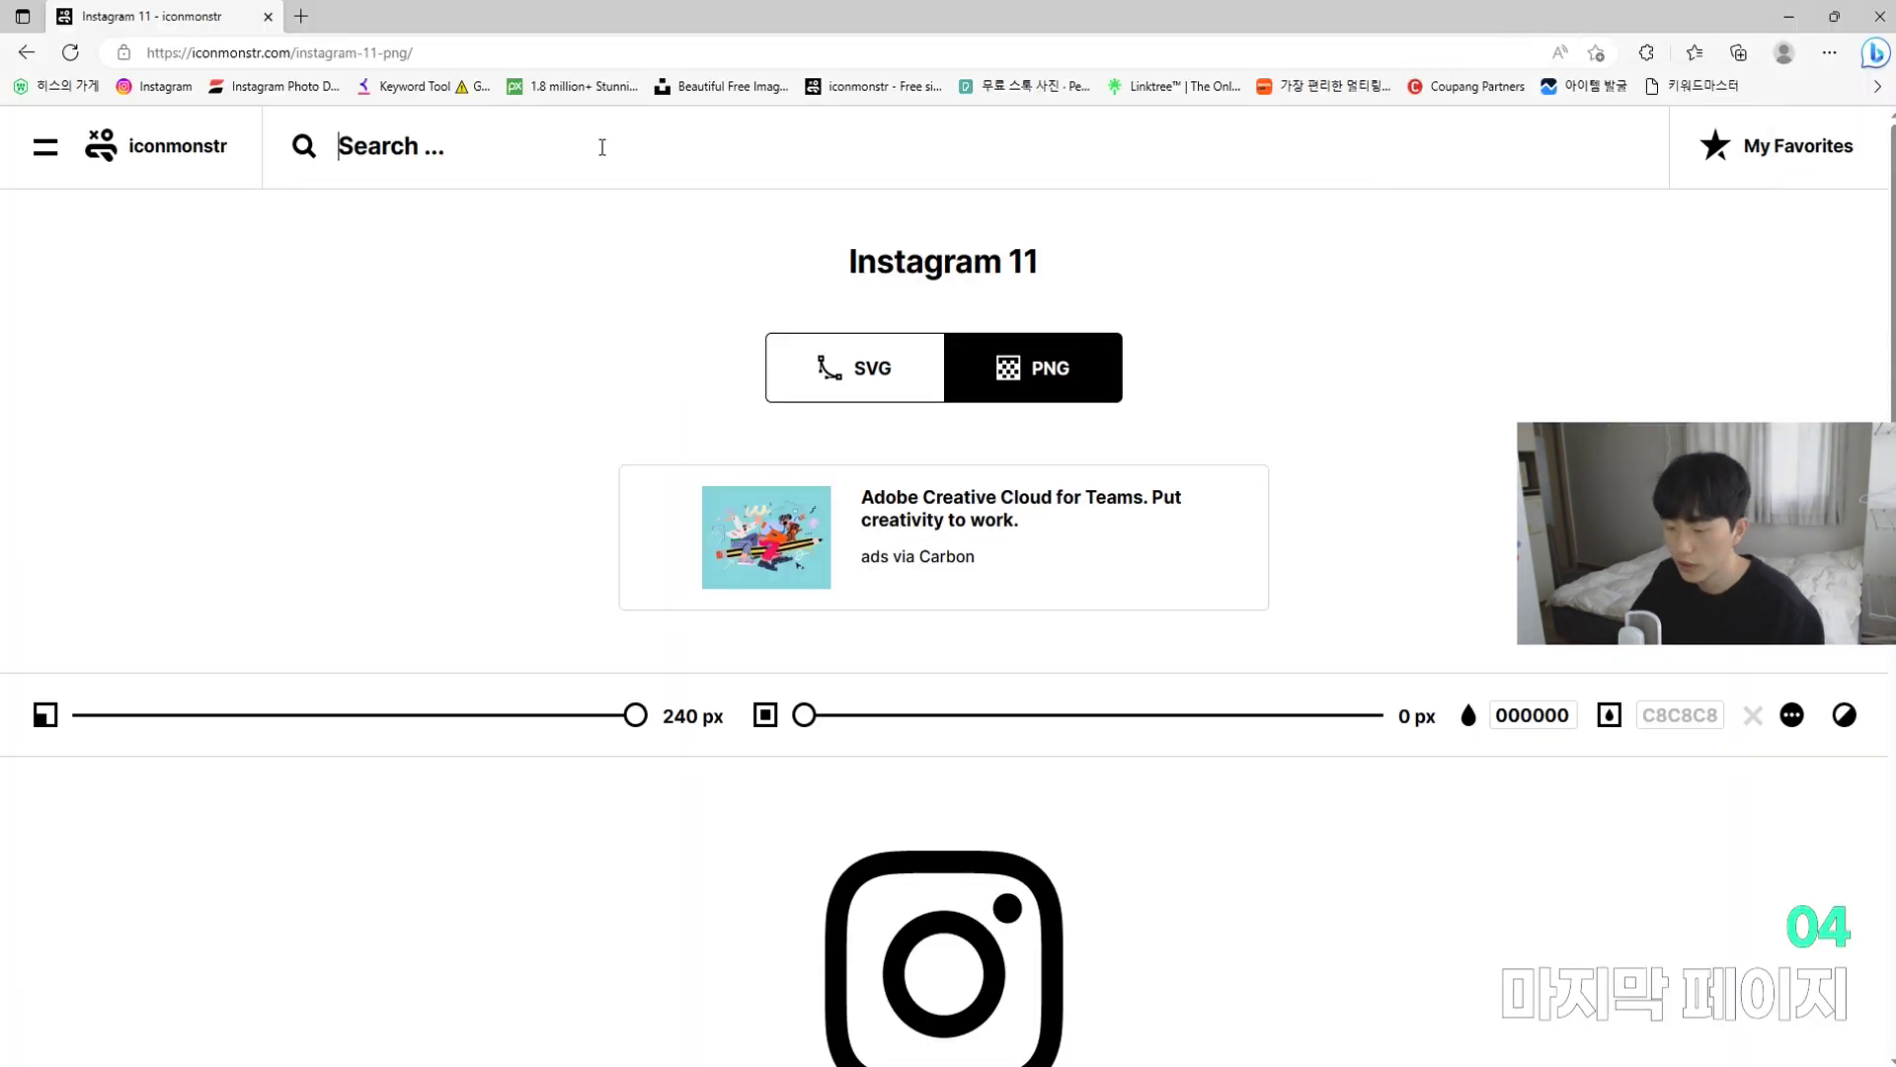
# Step: Get a YouTube icon from iconmonstr and place it at small size to the right of the "HUITHSTUDIO" text
pyautogui.write('y')
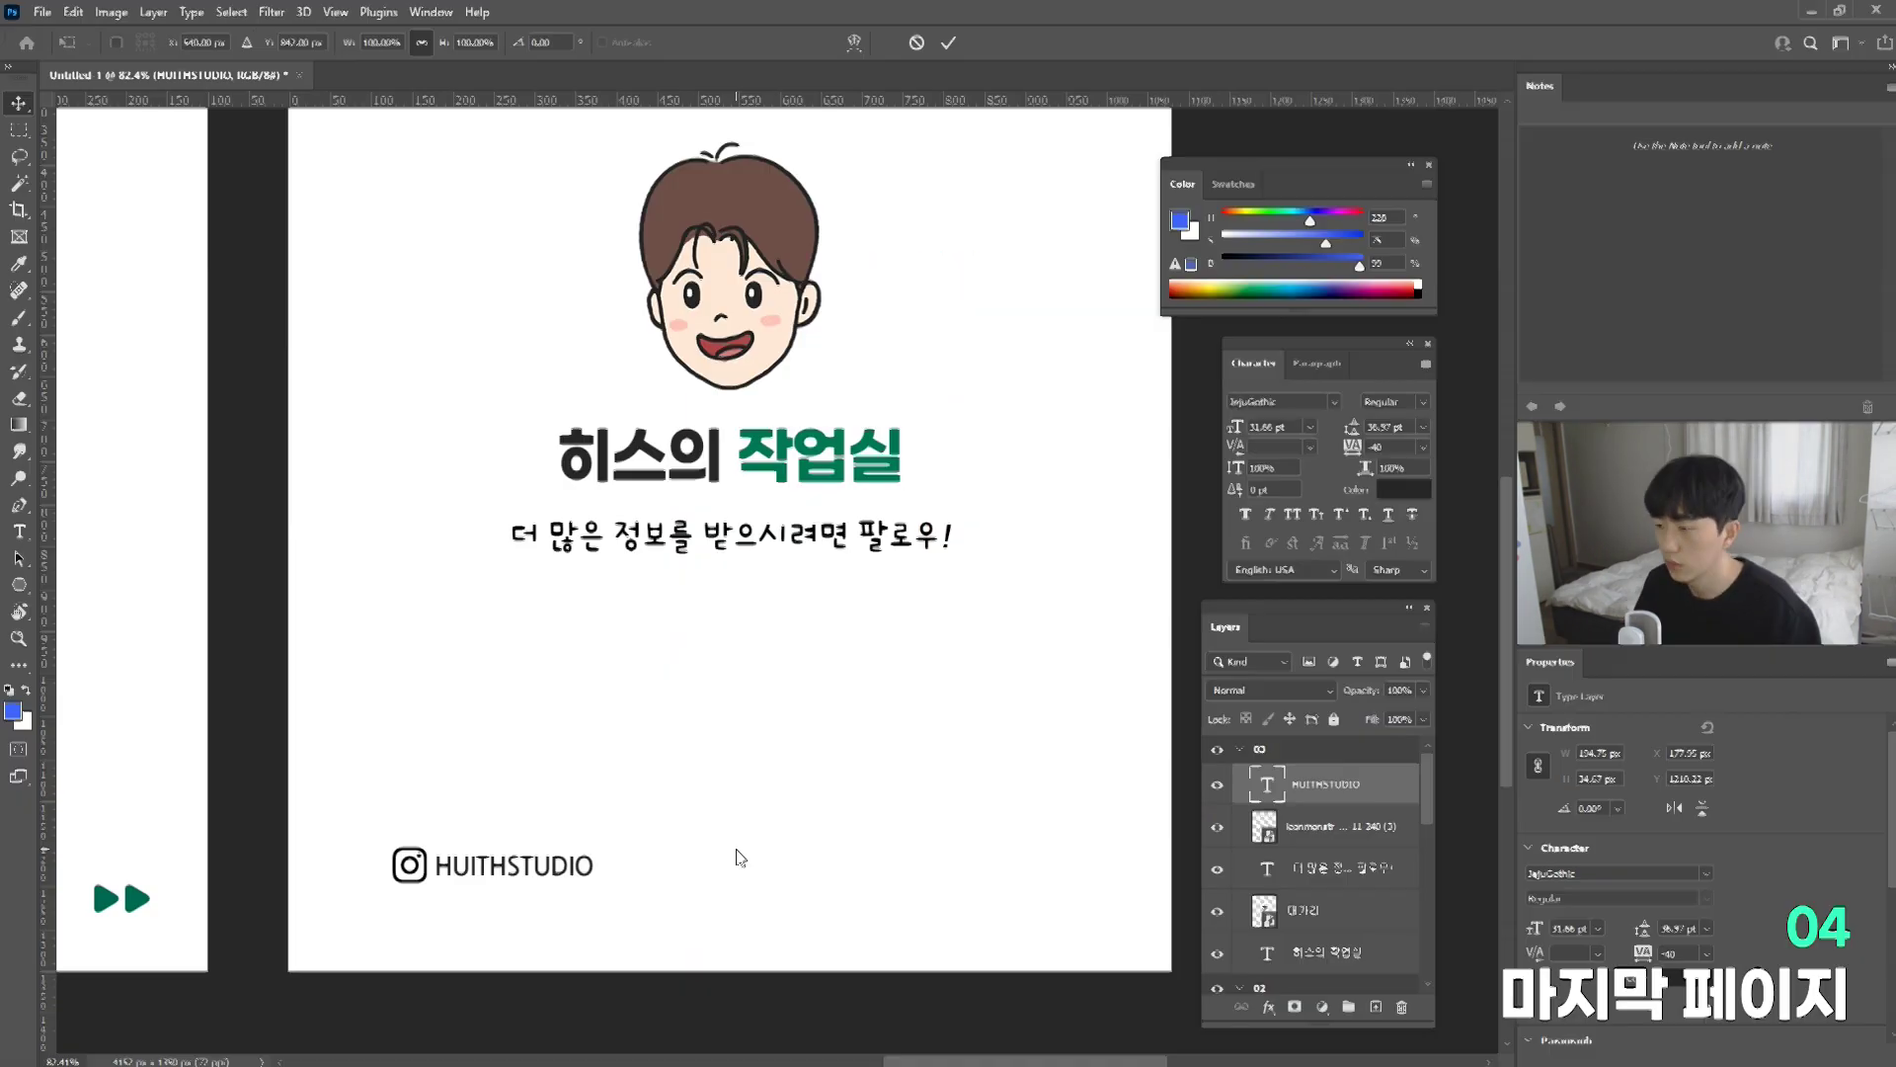
pyautogui.press('Return')
pyautogui.moveTo(734, 559); pyautogui.dragTo(686, 869)
# Step: Duplicate the "HUITHSTUDIO" text next to the YouTube icon and change the copy to "히스의 작업실"
pyautogui.keyDown('ctrl'); pyautogui.click(481, 879); pyautogui.keyUp('ctrl')
pyautogui.moveTo(483, 879); pyautogui.dragTo(768, 874)
pyautogui.doubleClick(791, 867)
pyautogui.press('BackSpace')
pyautogui.write('히스의 작업실')
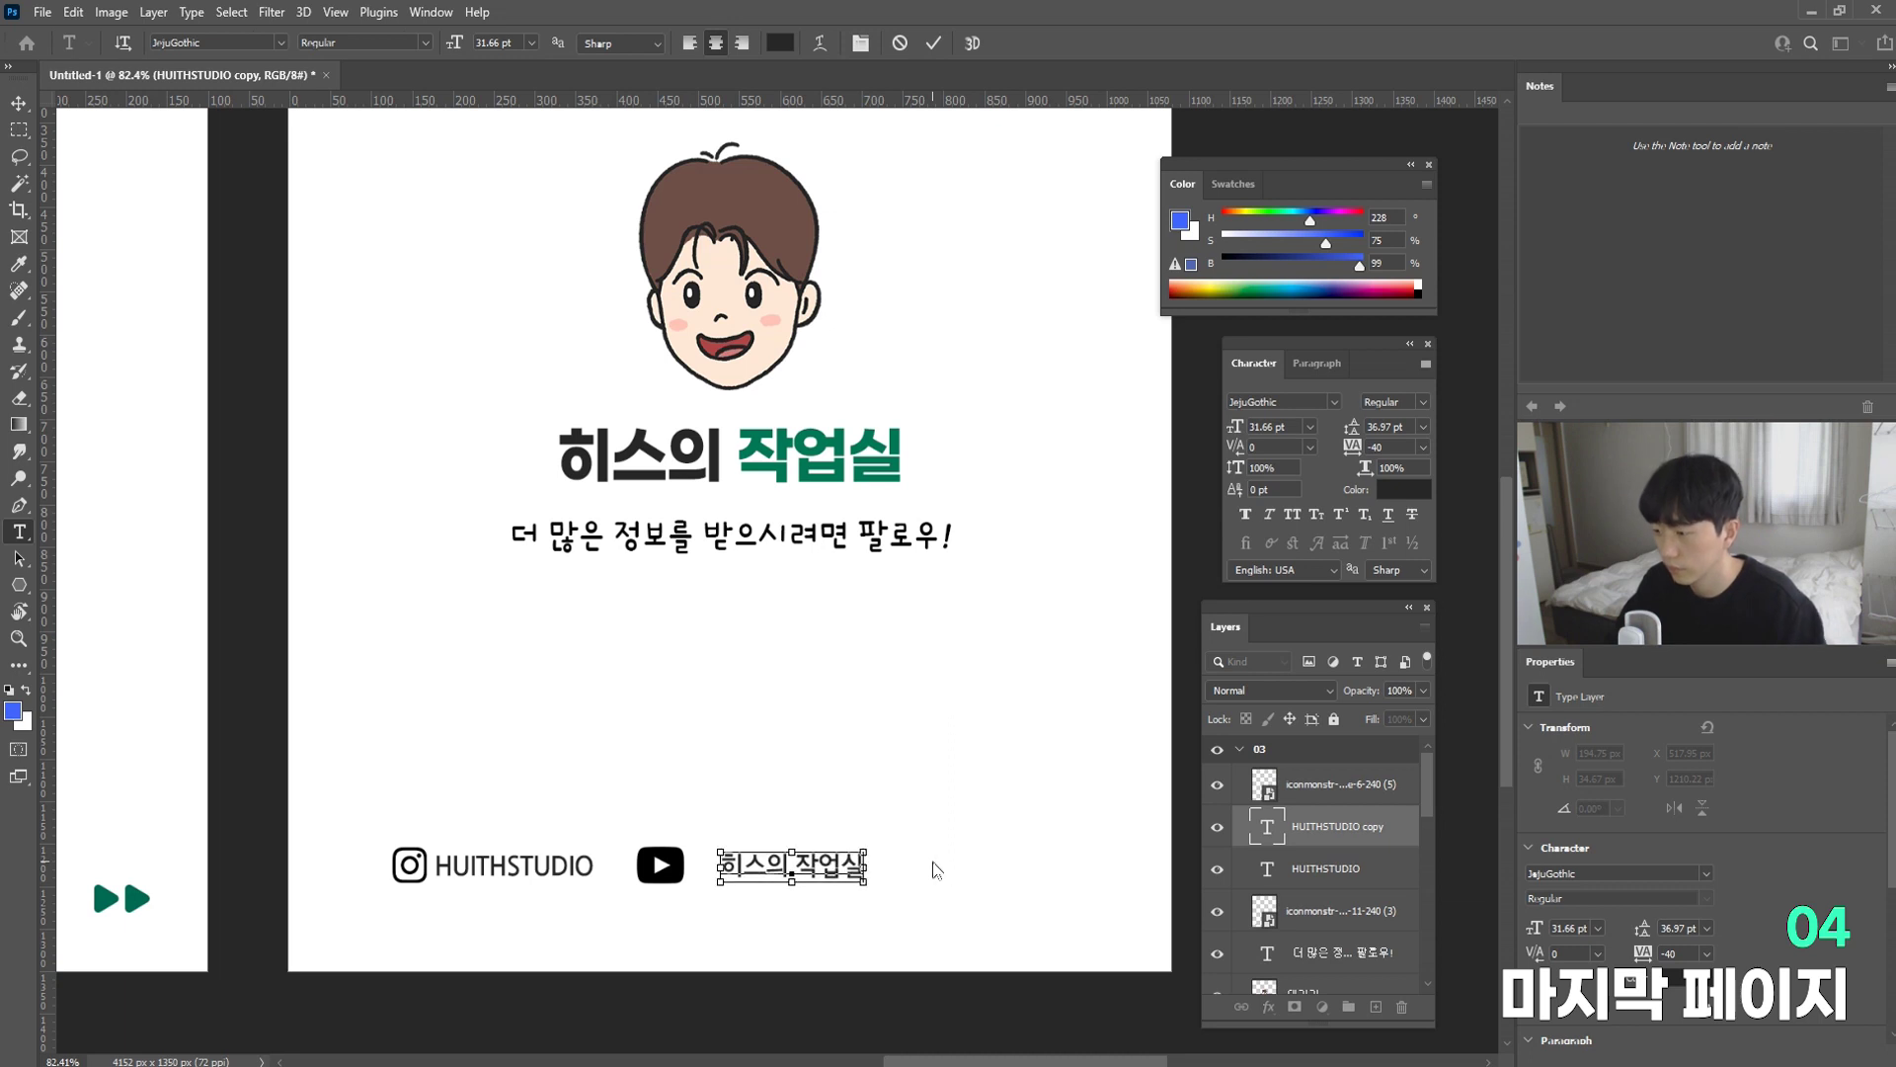
pyautogui.hotkey('ctrl', 'Return')
pyautogui.press('v')
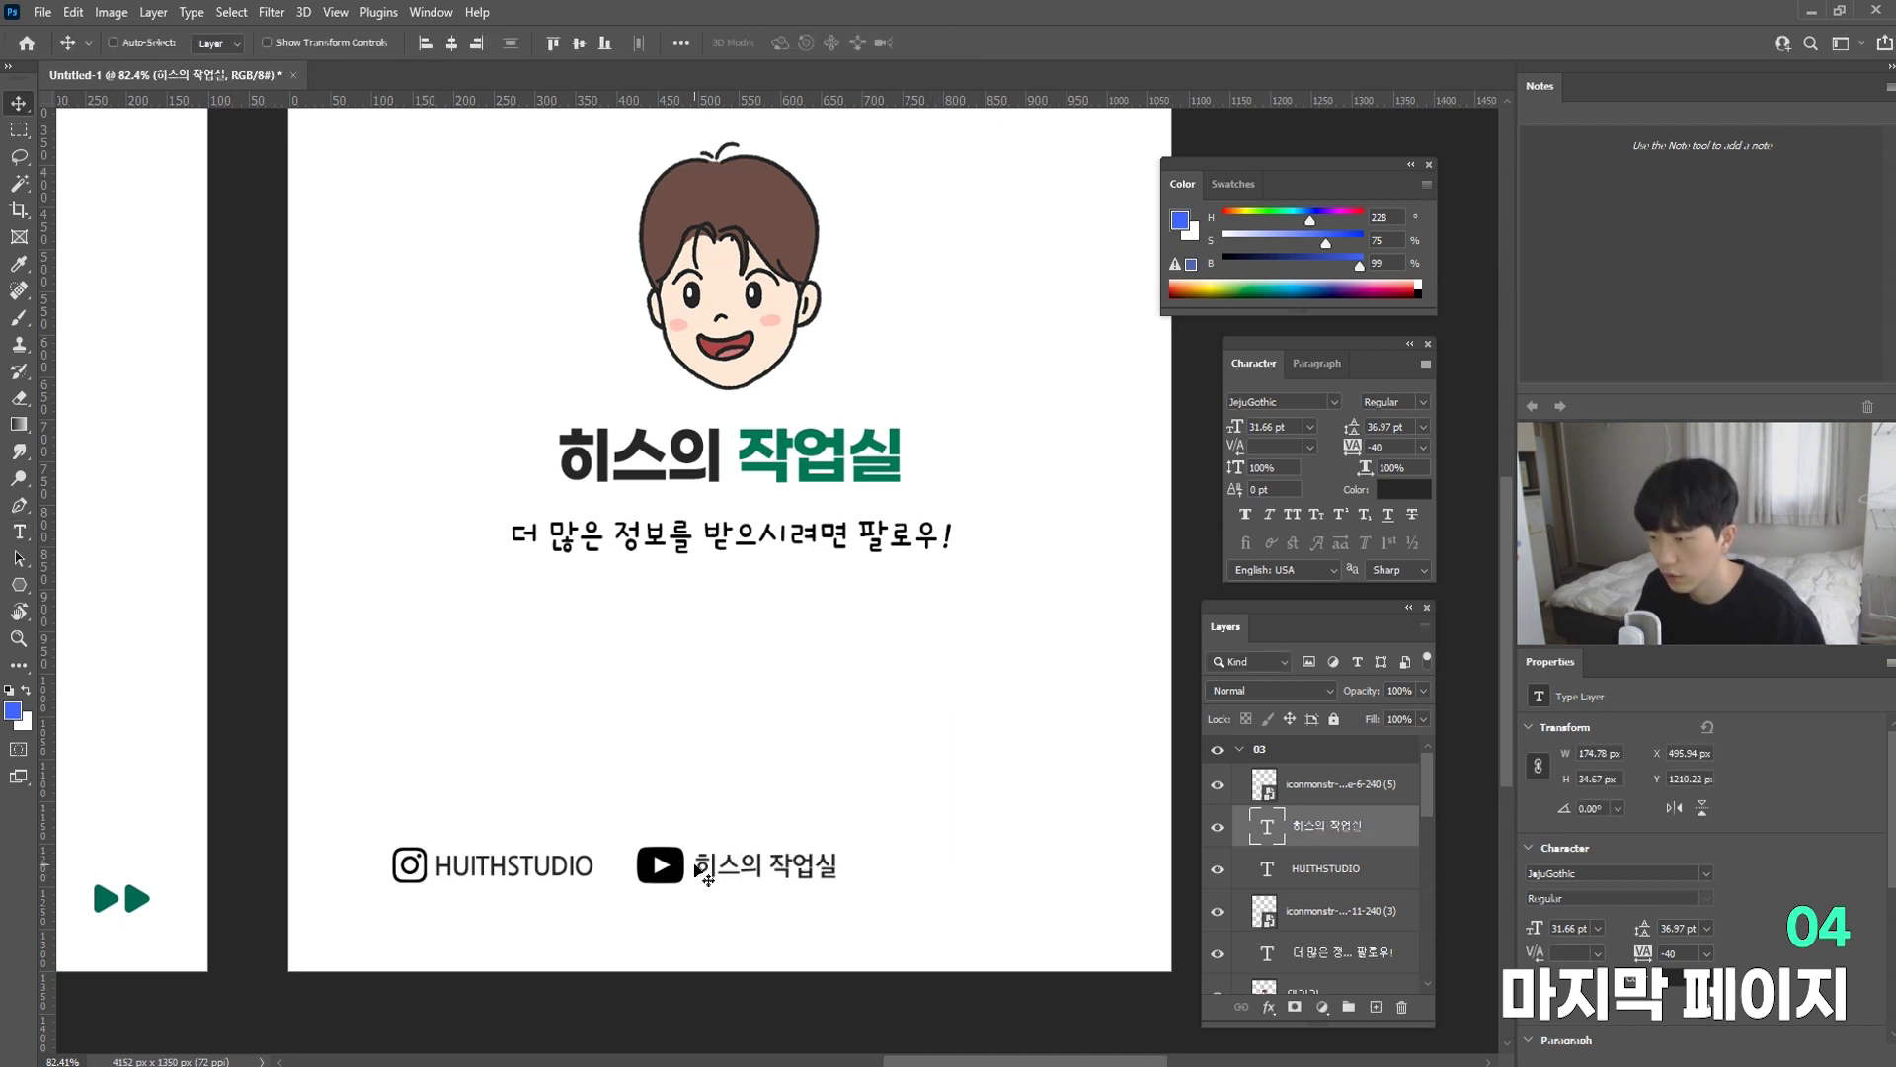
pyautogui.moveTo(727, 871); pyautogui.dragTo(723, 869)
pyautogui.click(640, 837)
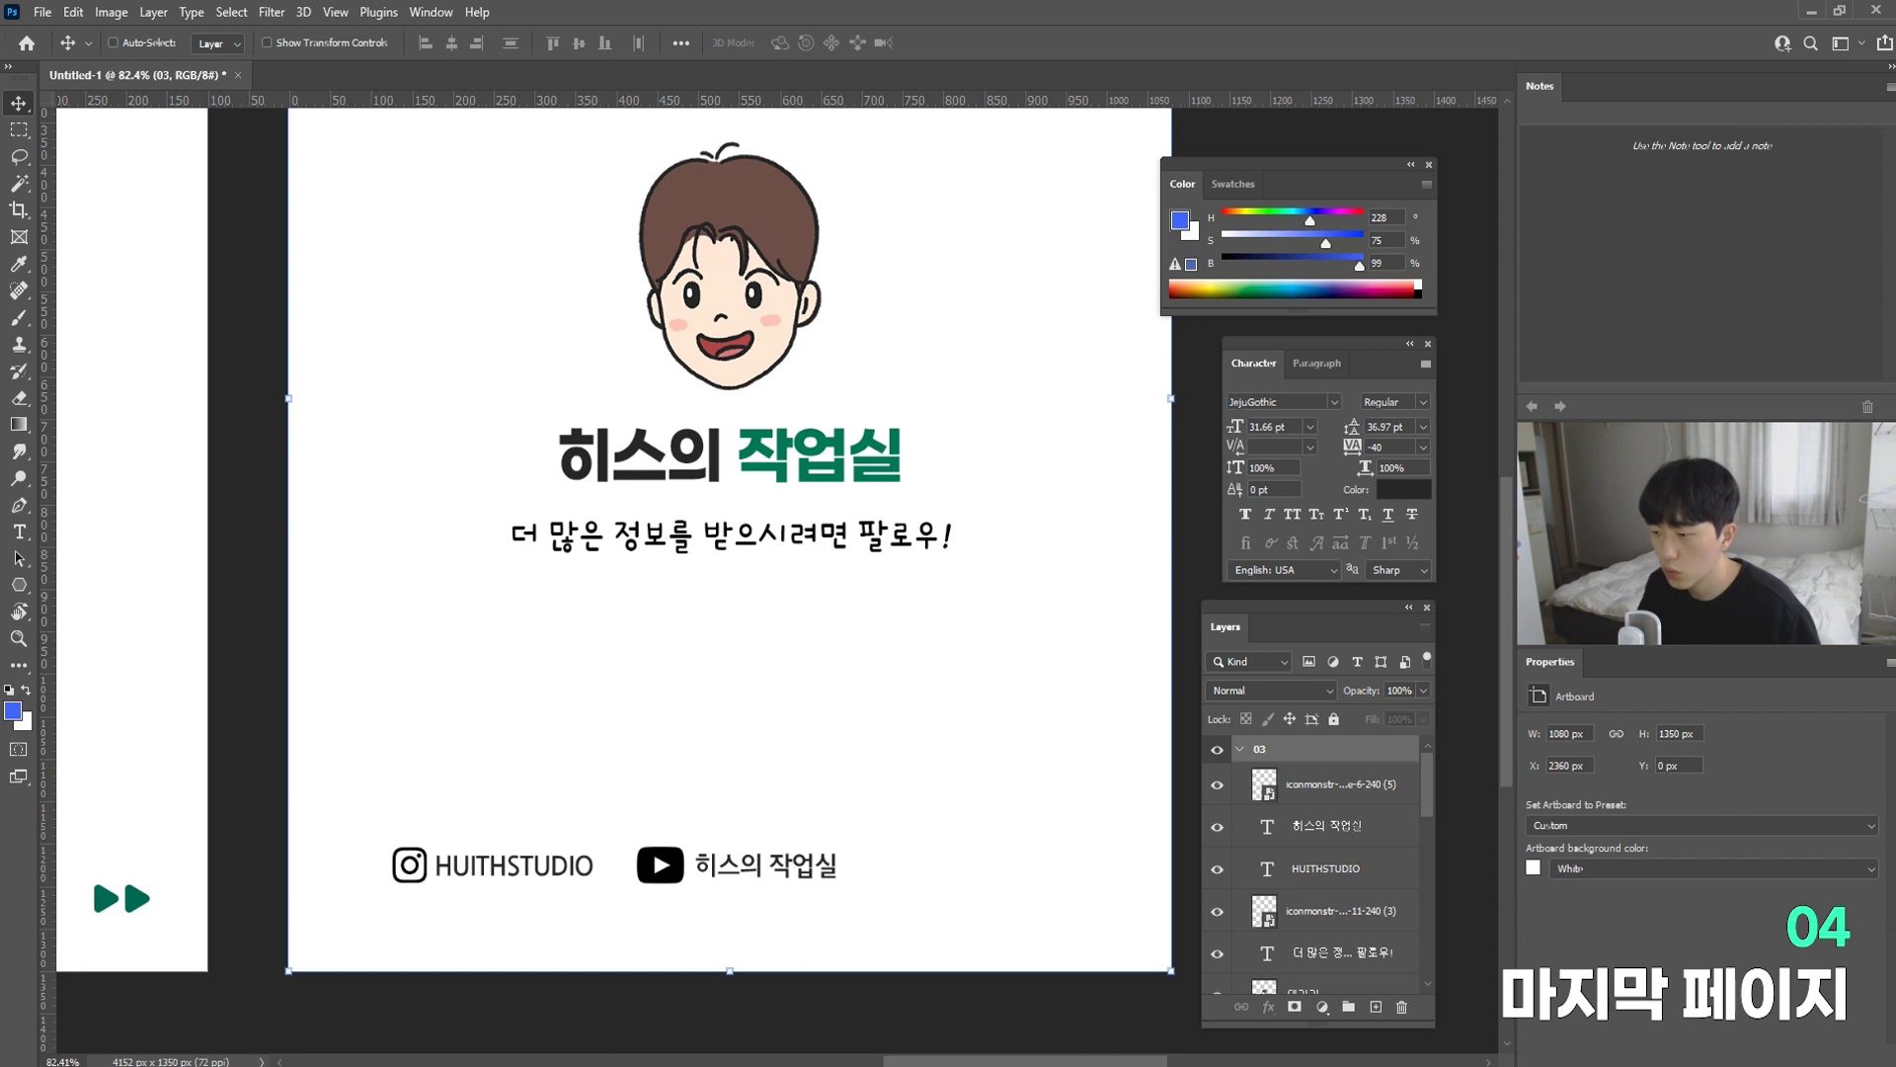
# Step: Bring in a book icon from iconmonstr and place it with the label "PDF 전자책" at the end of the icon row
pyautogui.hotkey('alt', 'Tab')
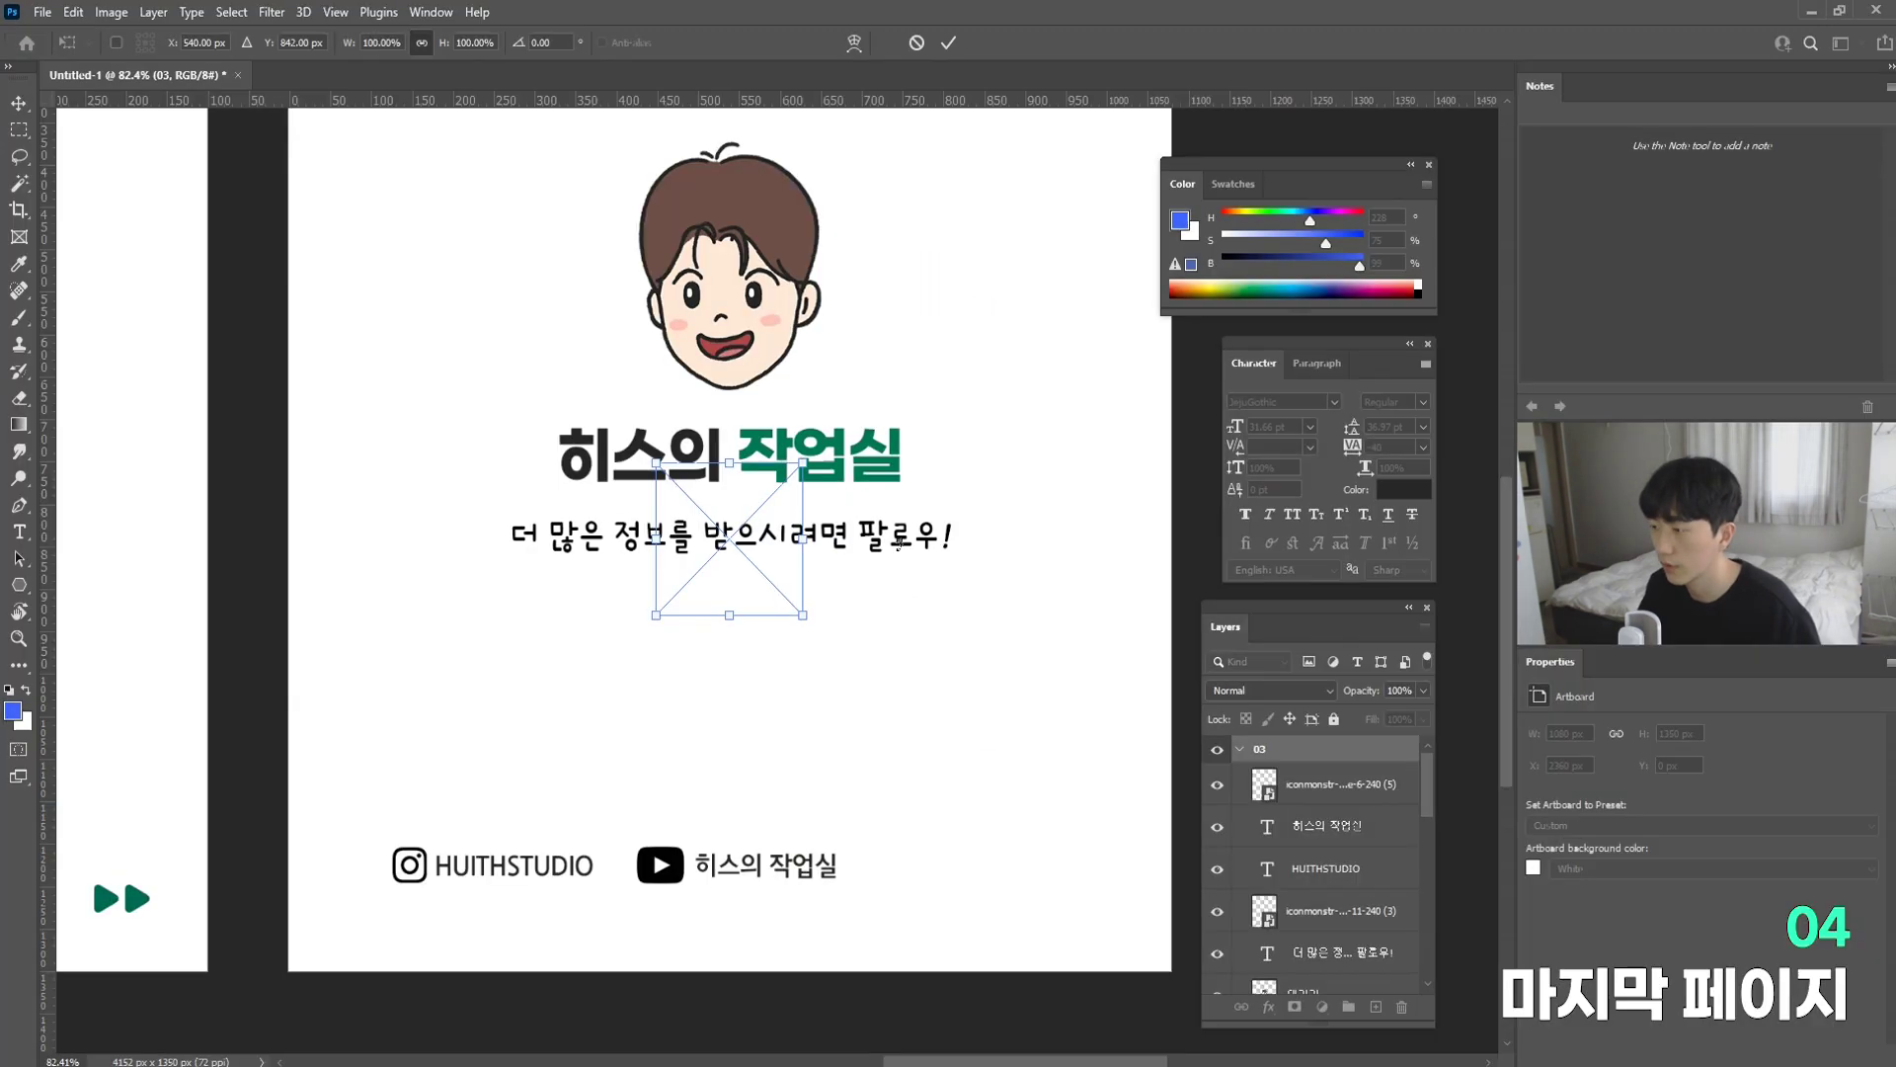
pyautogui.moveTo(741, 613); pyautogui.dragTo(926, 879)
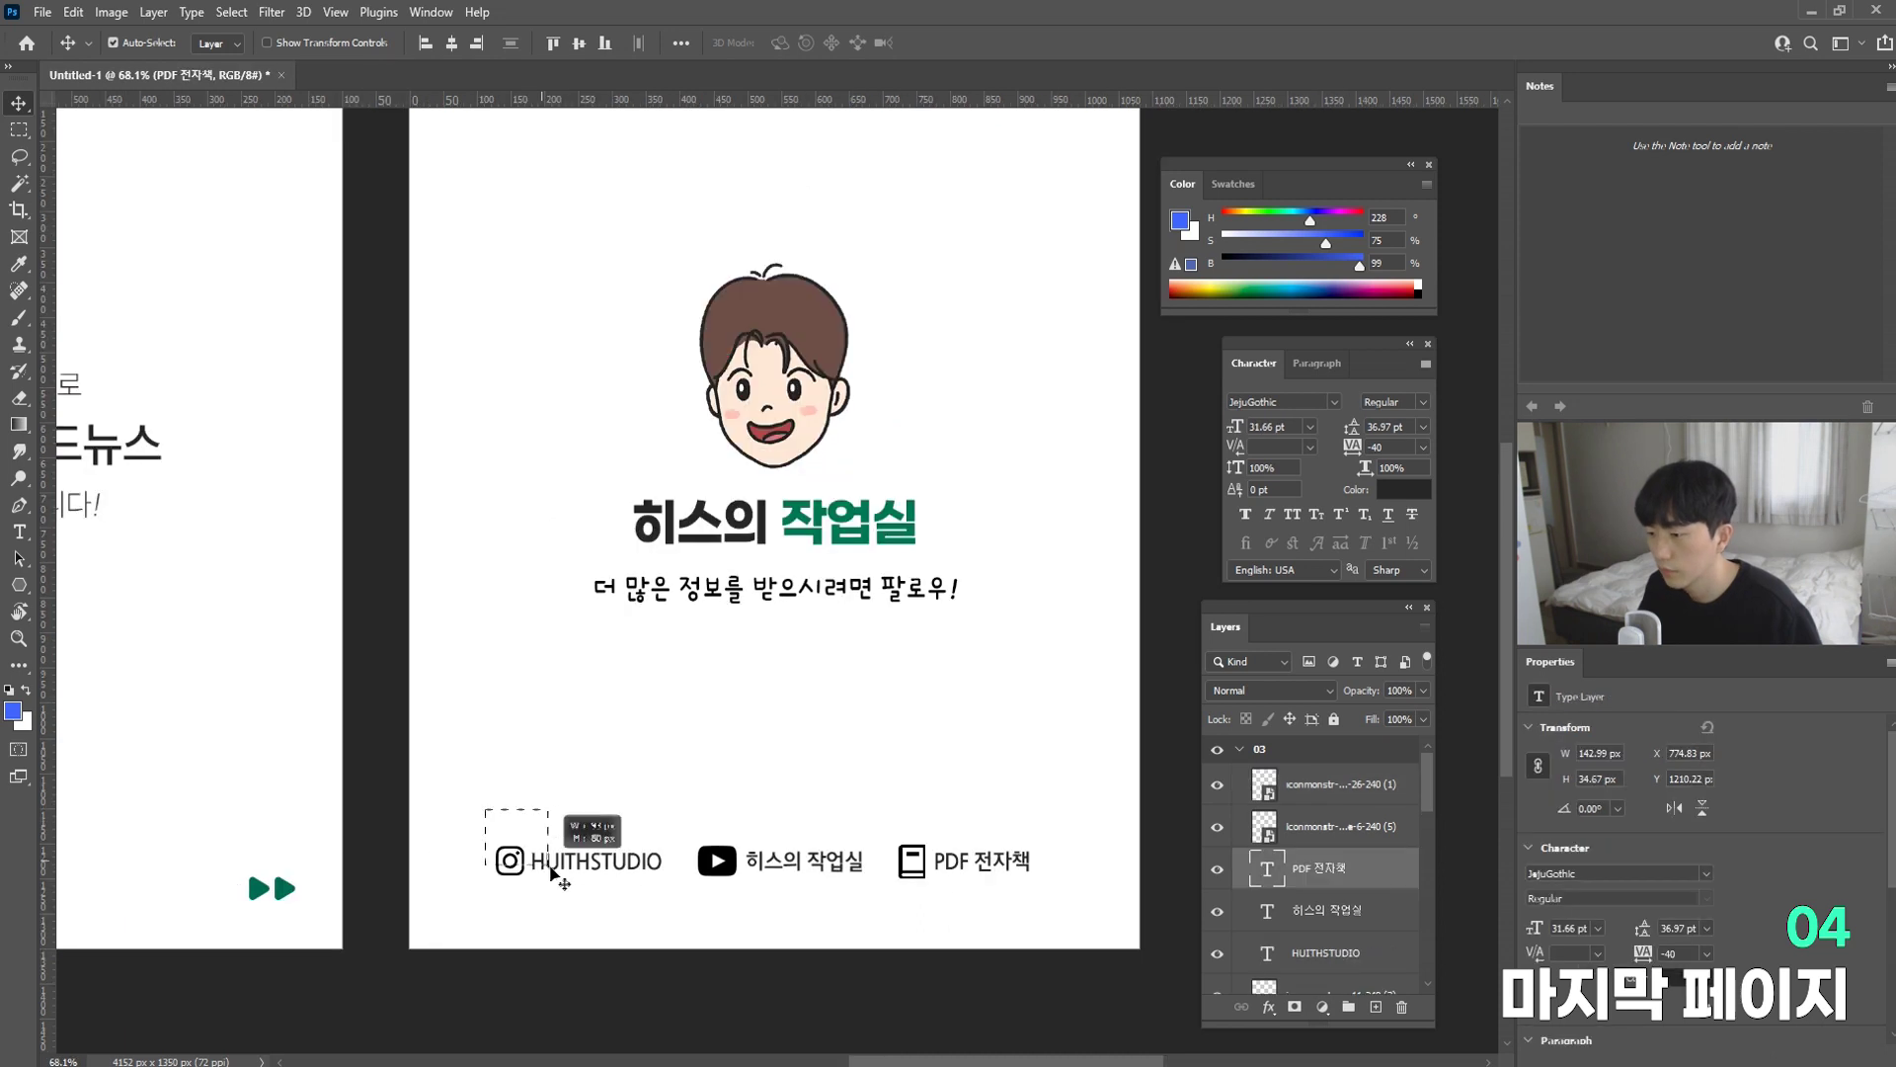
# Step: Tighten the spacing between the three icon-and-label pairs and move the whole row slightly up on artboard 03
pyautogui.moveTo(533, 868); pyautogui.dragTo(611, 871)
pyautogui.moveTo(876, 796); pyautogui.dragTo(509, 809)
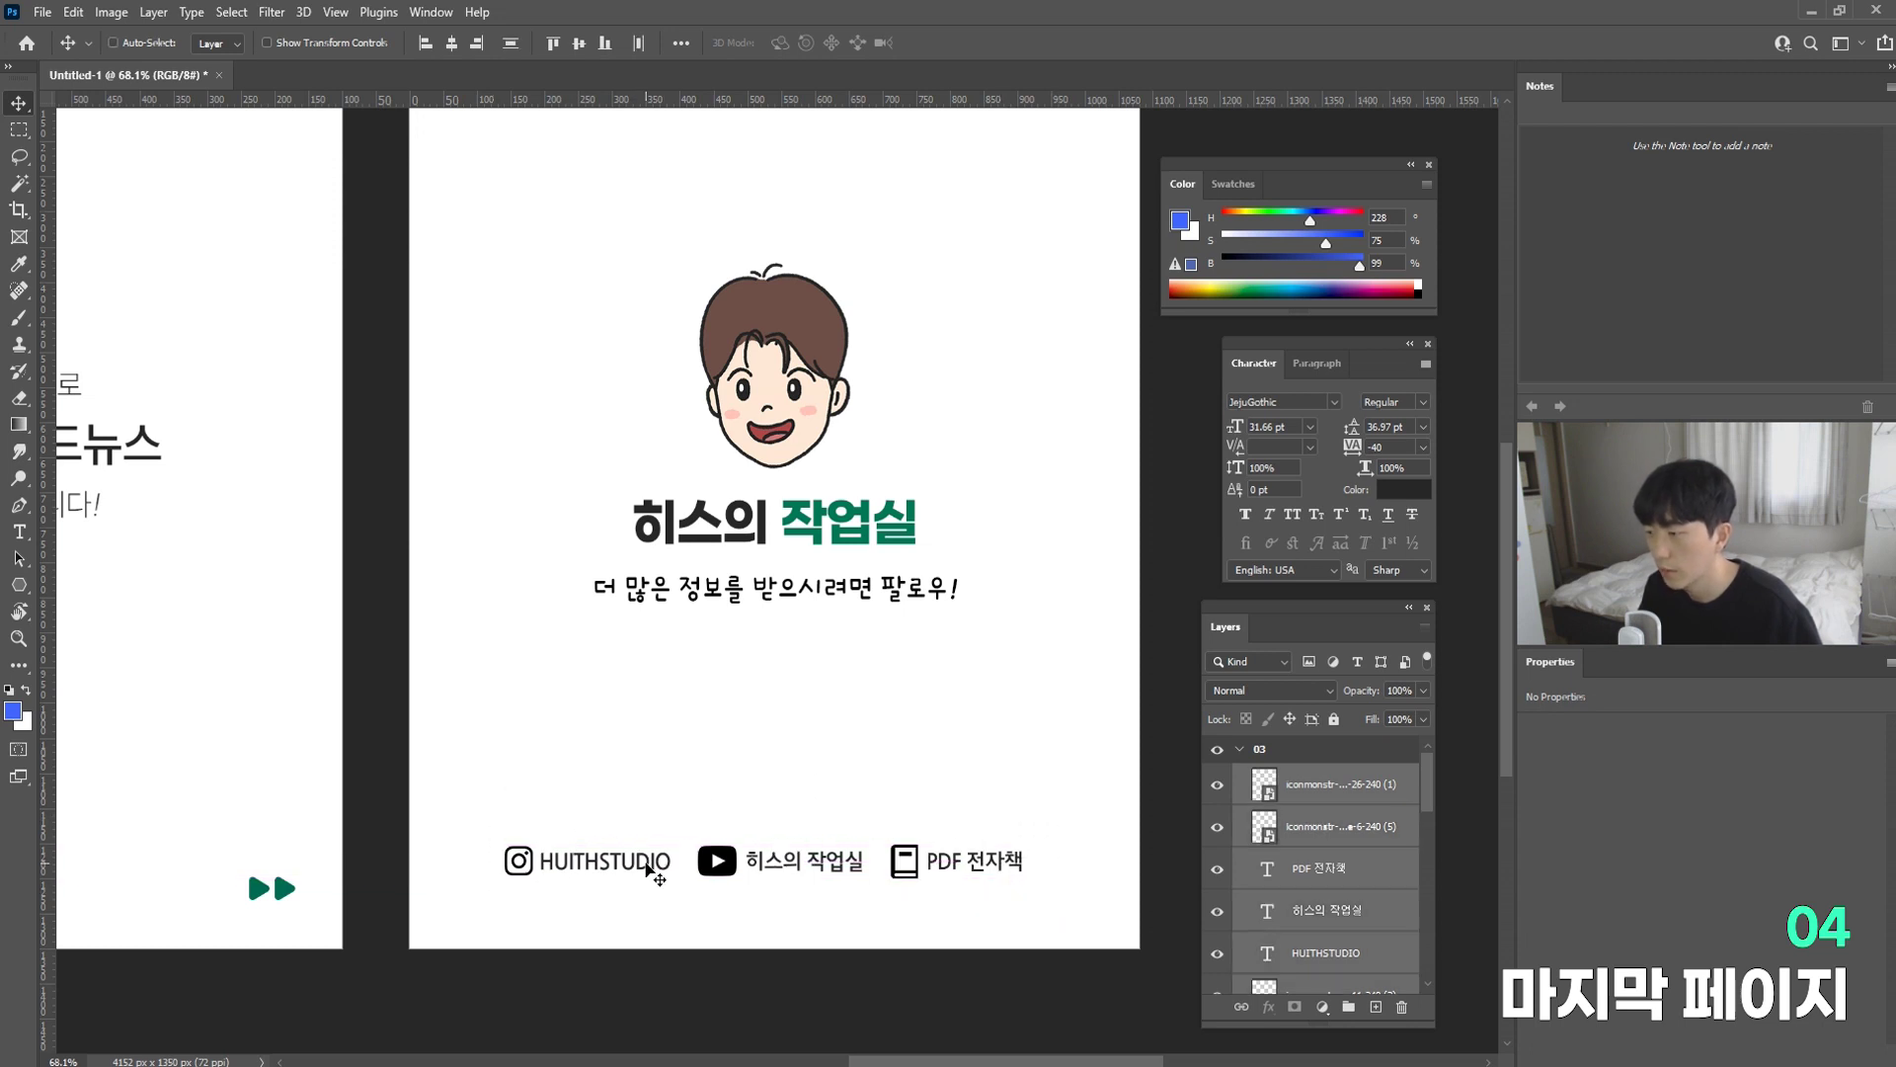
pyautogui.moveTo(657, 869); pyautogui.dragTo(666, 842)
pyautogui.scroll(-2, 967, 845)
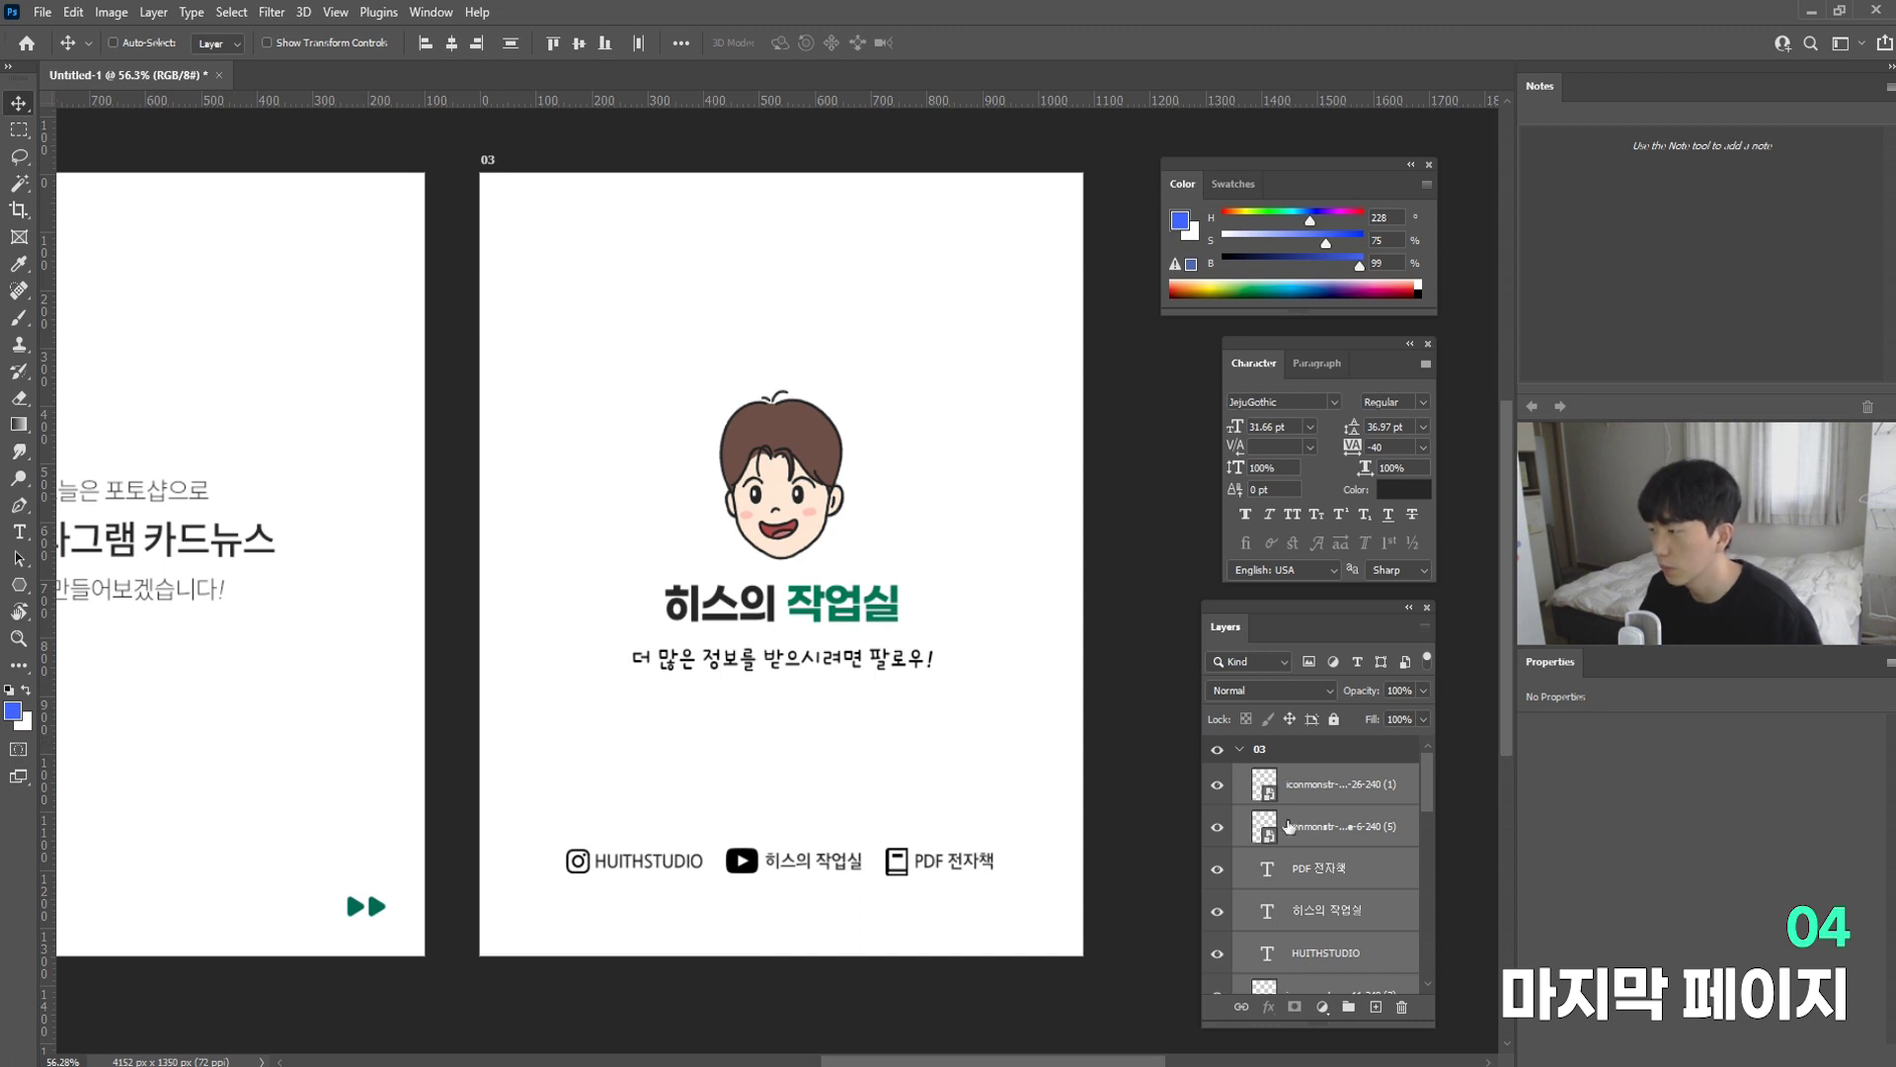
# Step: Draw an unfilled rounded rectangle about 825 × 100 px around the icon row on artboard 03 and give it a dark stroke
pyautogui.click(19, 584)
pyautogui.click(103, 606)
pyautogui.moveTo(550, 833); pyautogui.dragTo(1010, 891)
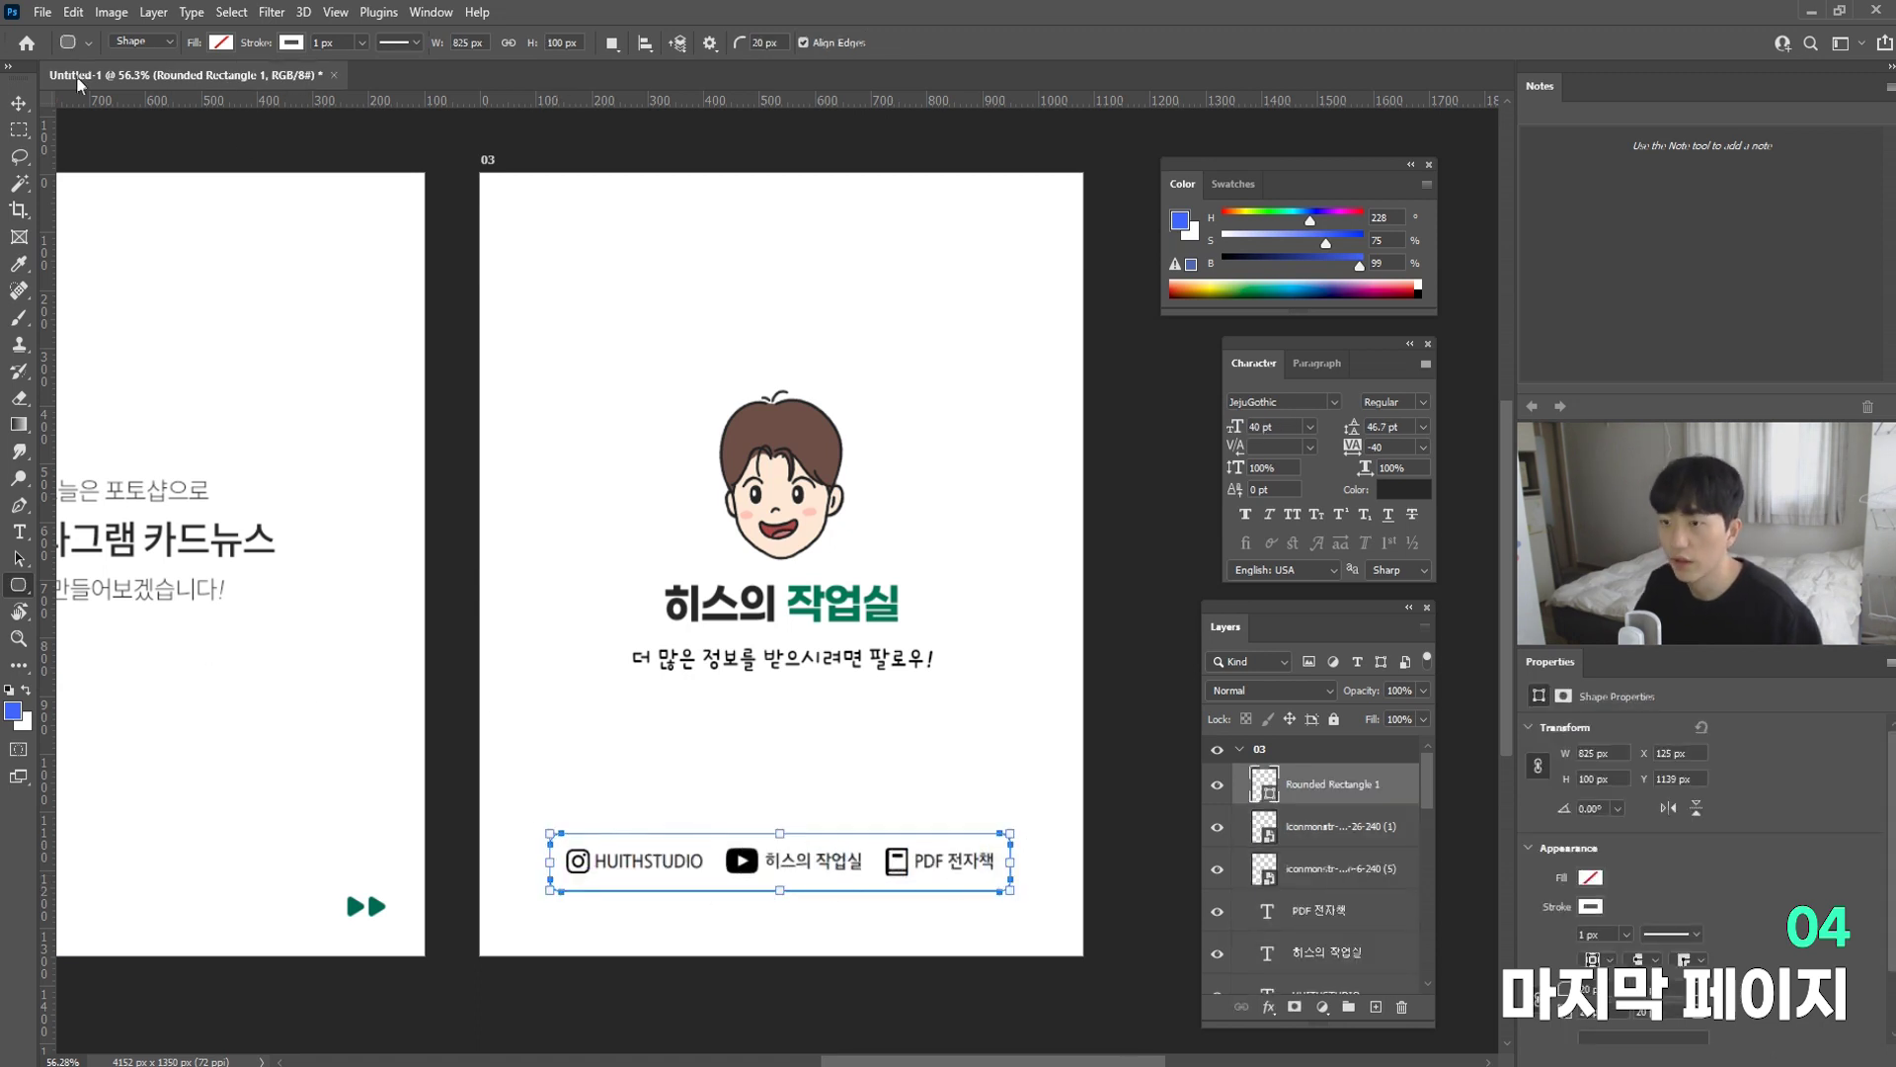
pyautogui.click(291, 44)
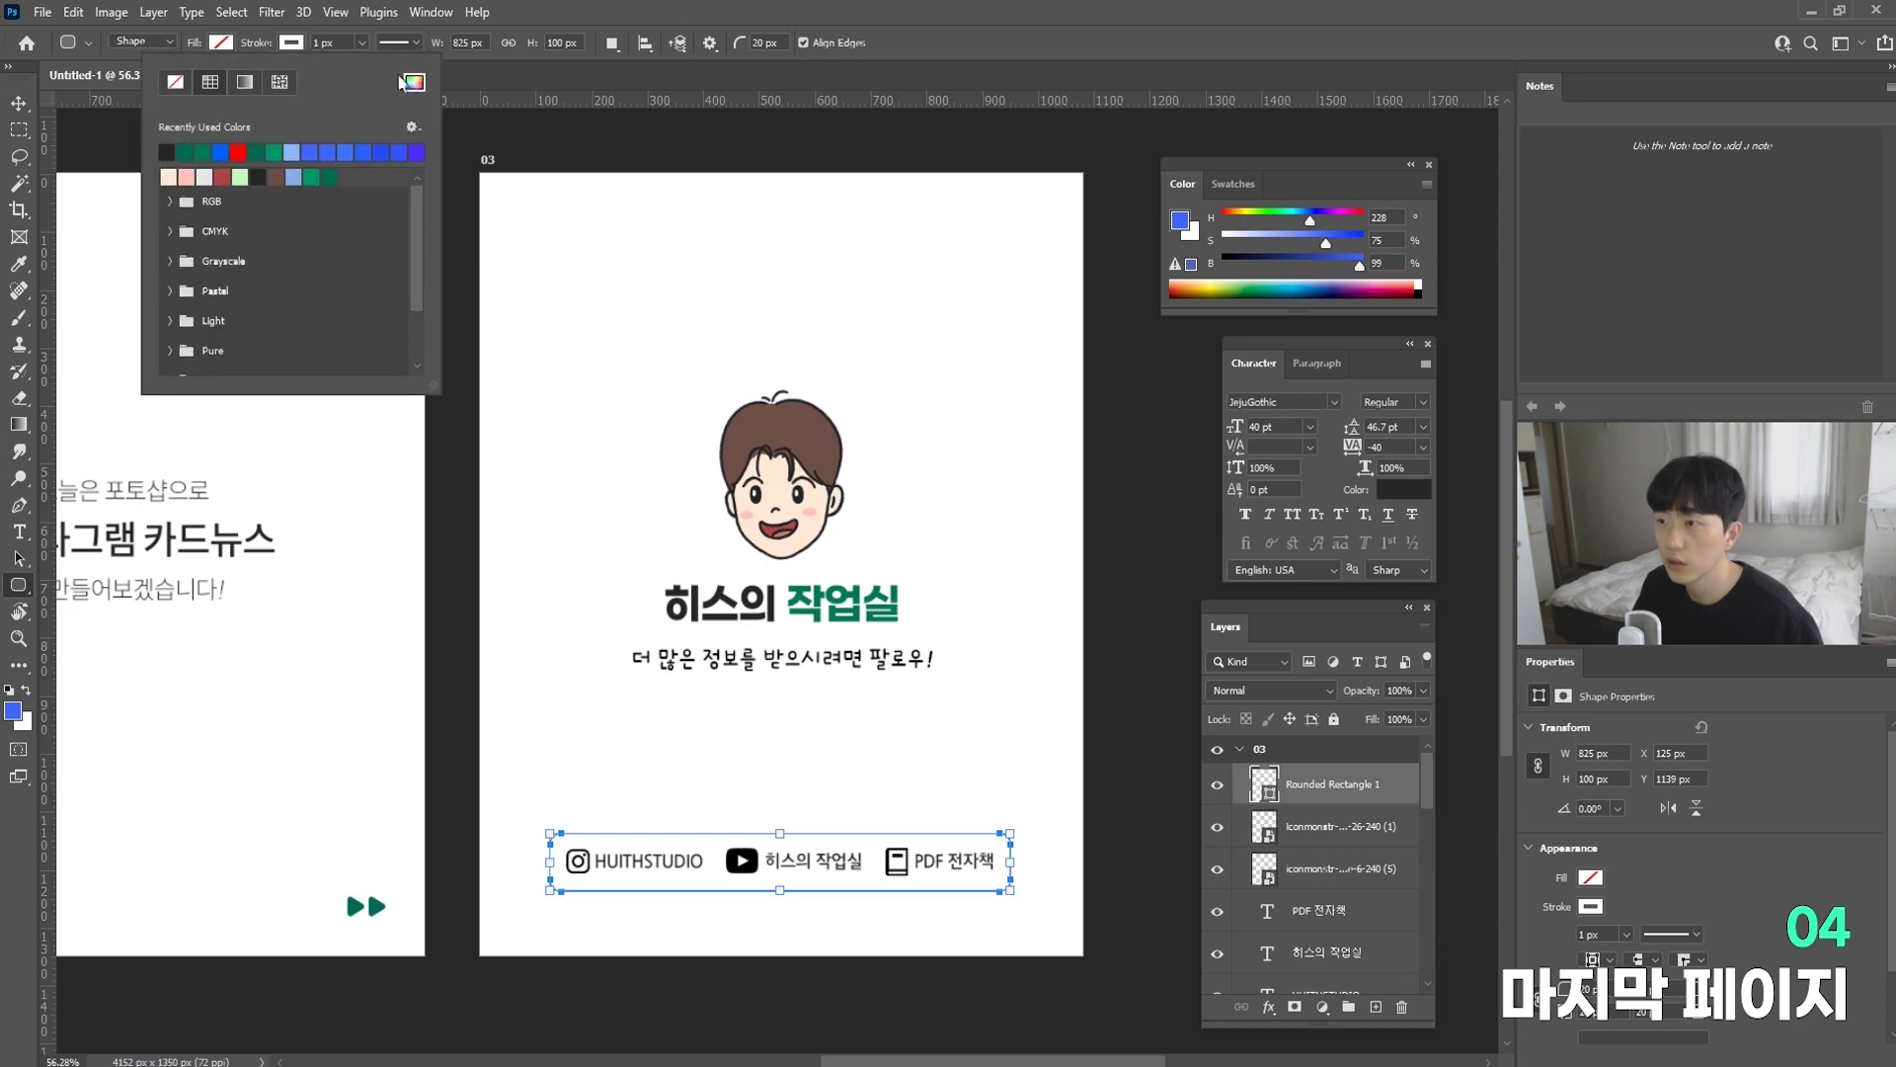
pyautogui.click(414, 82)
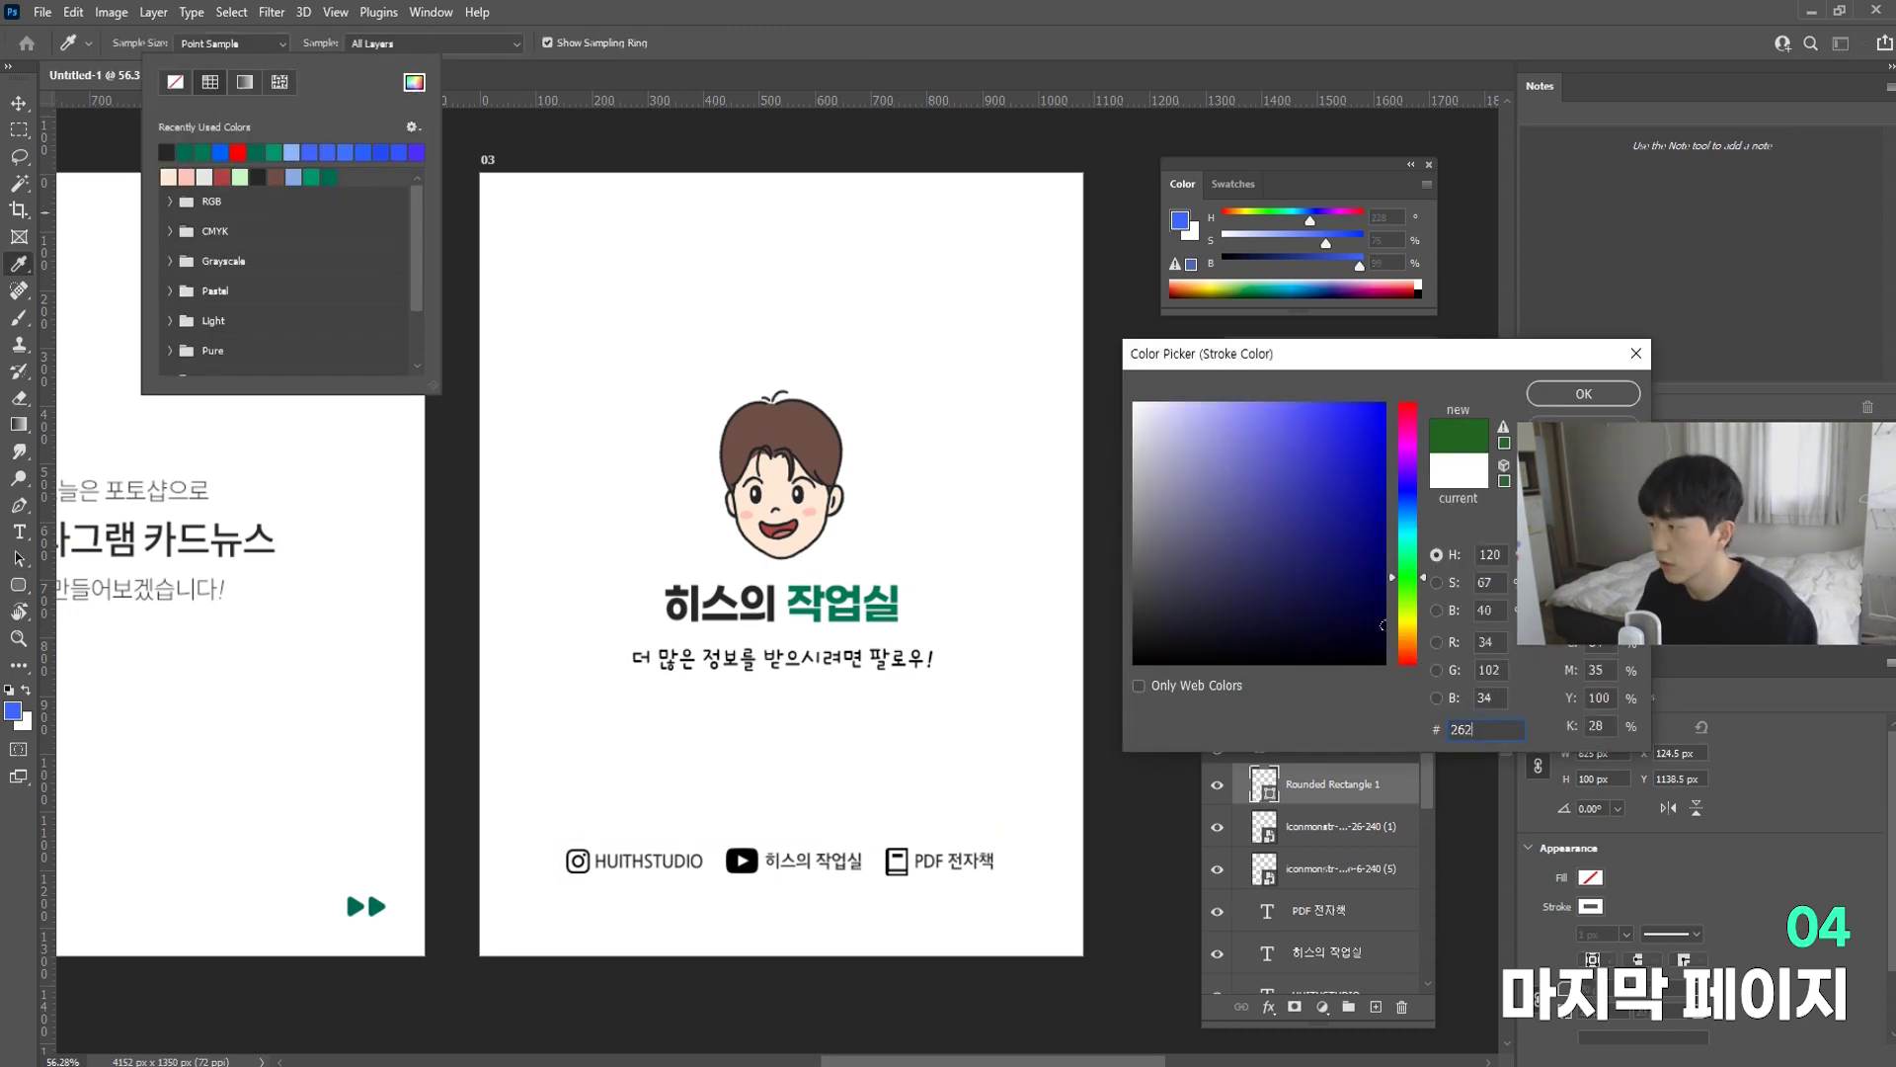
pyautogui.click(1150, 297)
pyautogui.click(1545, 394)
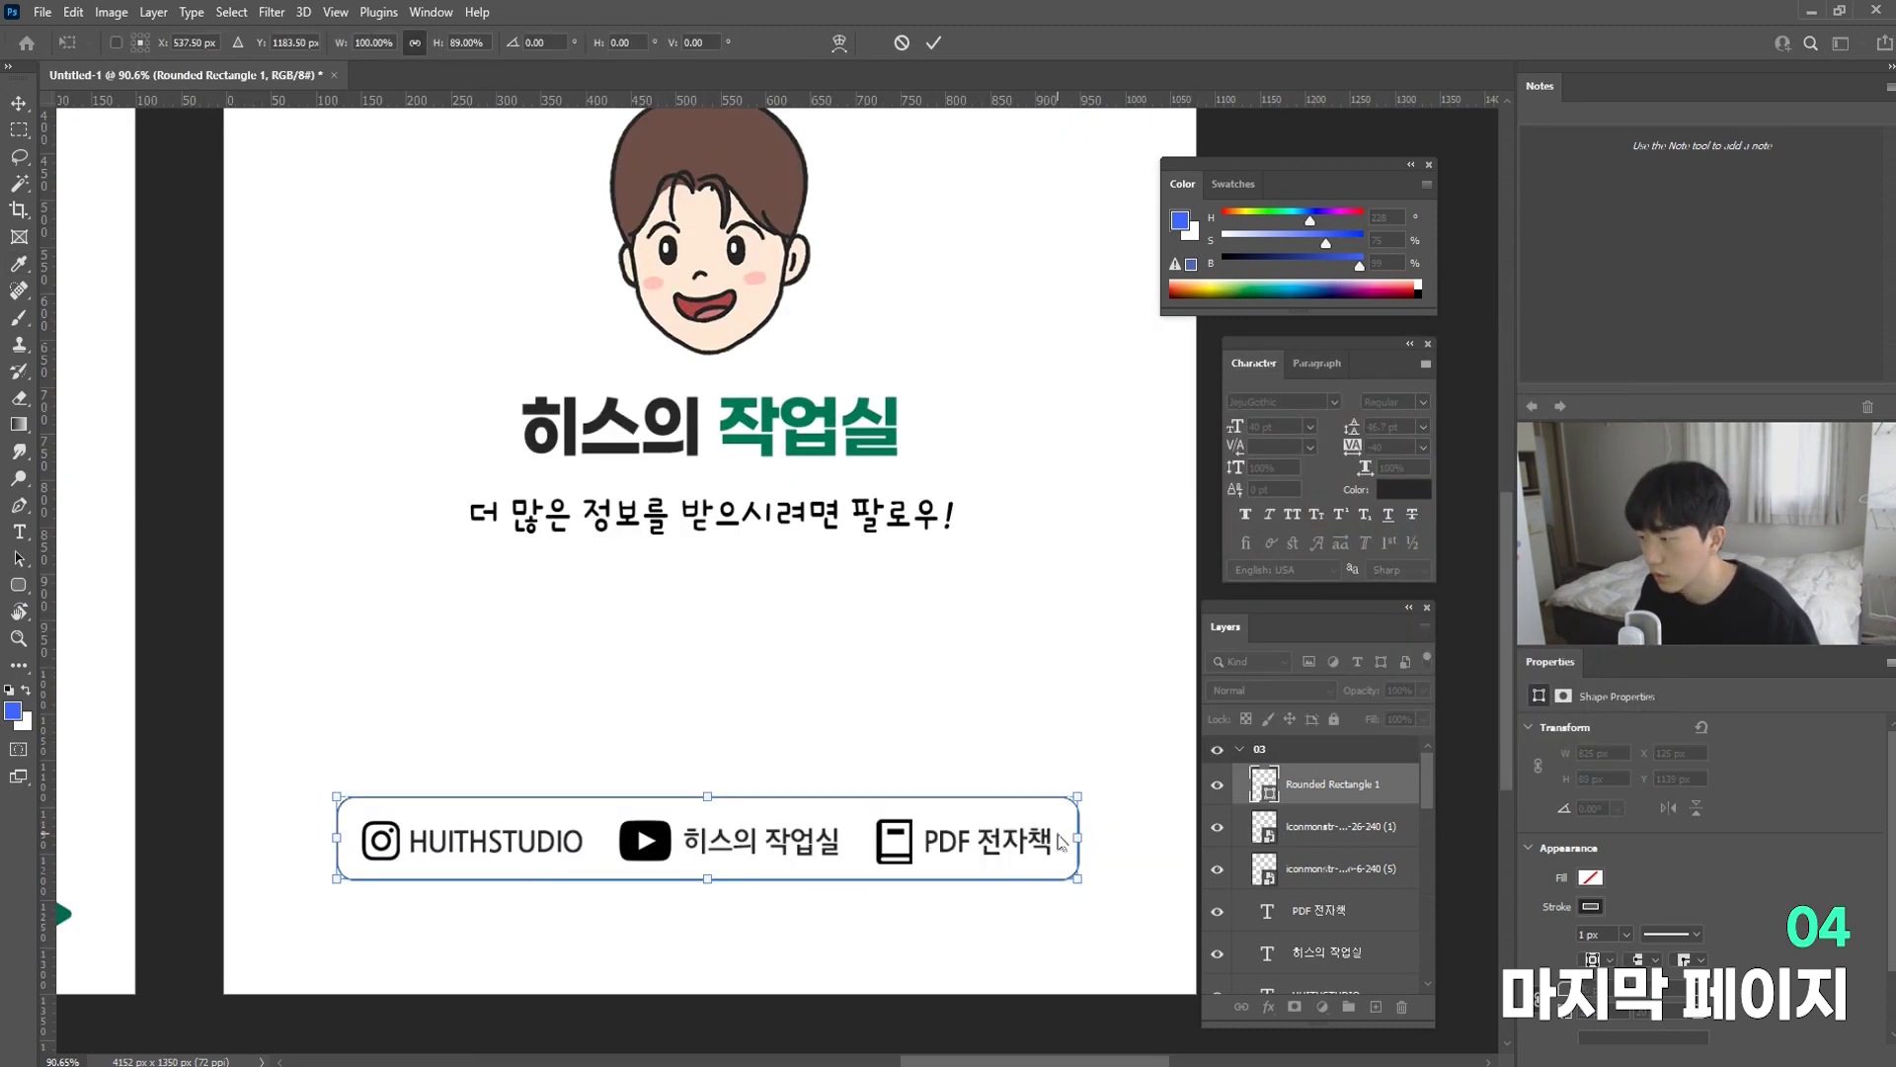
# Step: Reduce the rounded rectangle's height to 89 px and centre it horizontally on artboard 03
pyautogui.hotkey('alt', 'space')
pyautogui.press('Return')
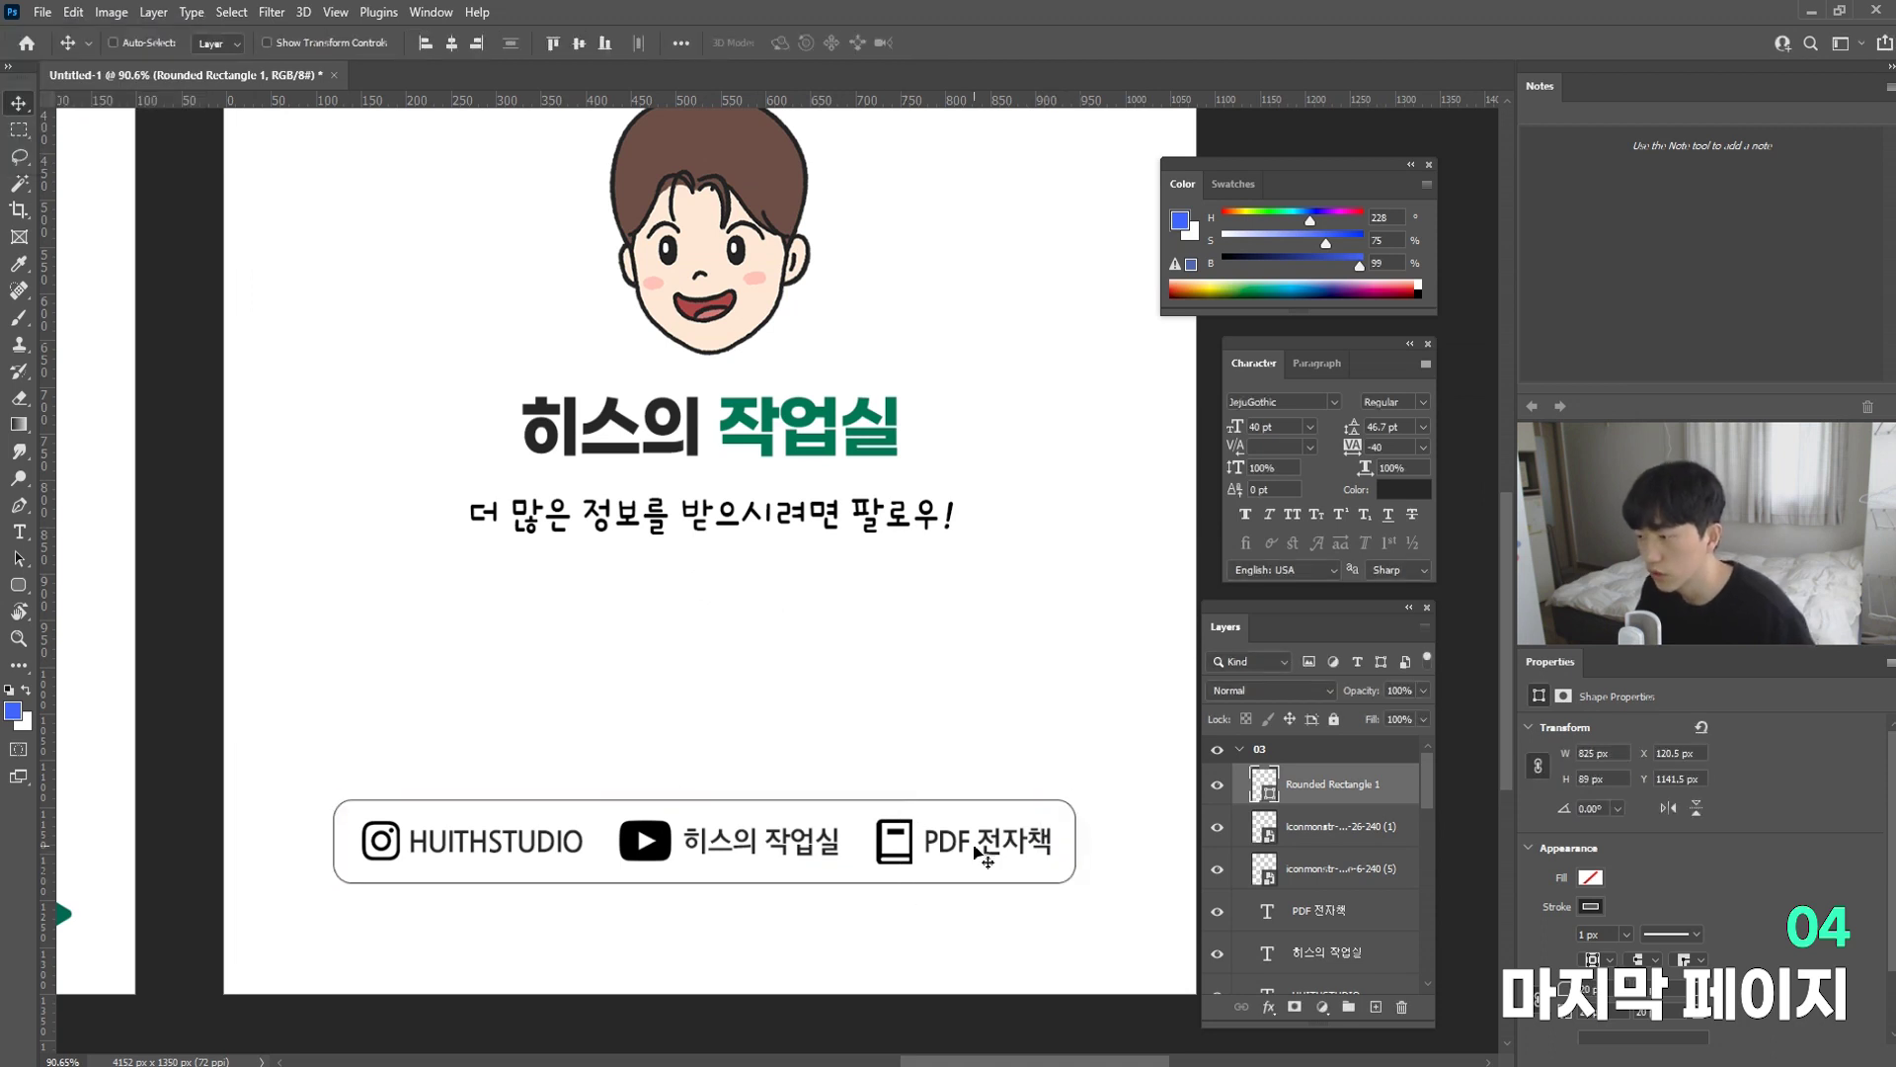
pyautogui.scroll(-2, 956, 851)
pyautogui.click(453, 46)
pyautogui.scroll(-1, 665, 814)
pyautogui.moveTo(1113, 851); pyautogui.dragTo(1113, 851)
# Step: Trim the outline around the icon row slightly to about 87 px high so its vertical padding is even
pyautogui.hotkey('ctrl', 't')
pyautogui.scroll(6, 872, 871)
pyautogui.moveTo(656, 765); pyautogui.dragTo(667, 767)
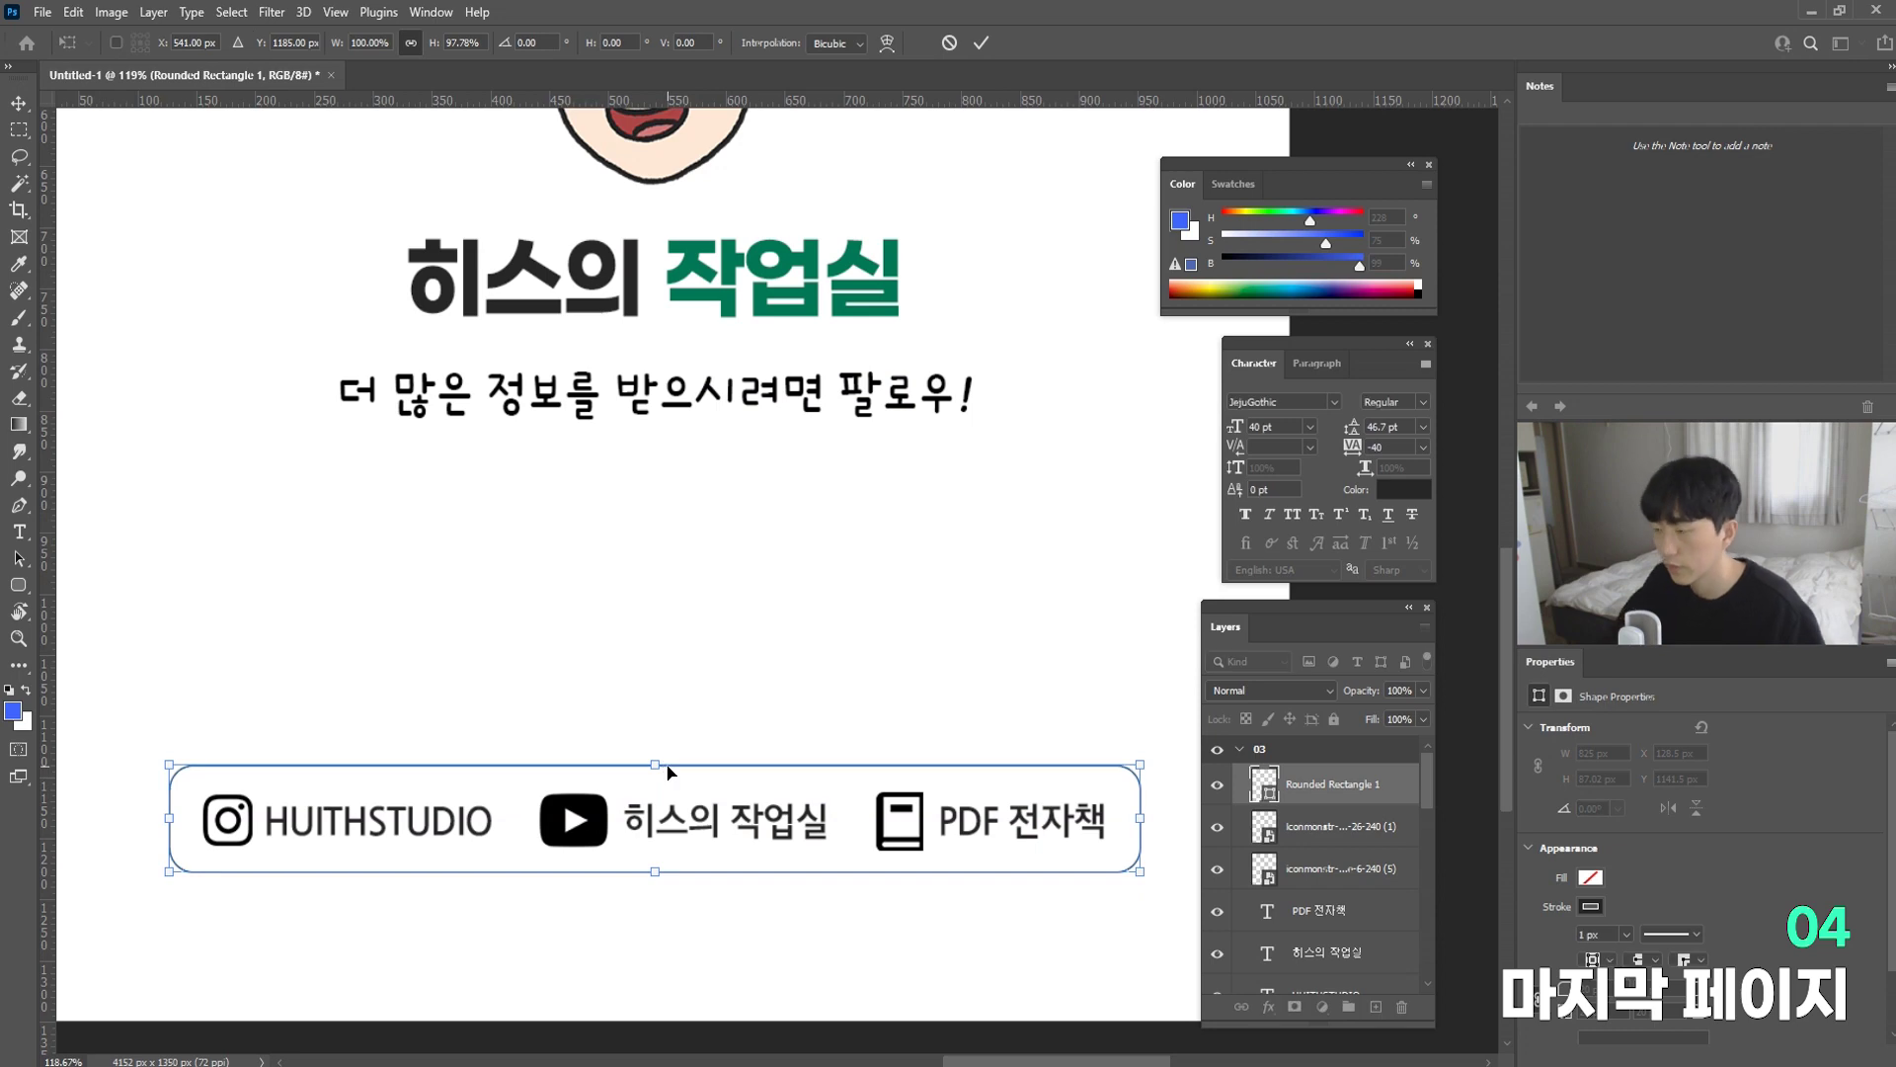
pyautogui.press('Return')
pyautogui.scroll(-9, 730, 613)
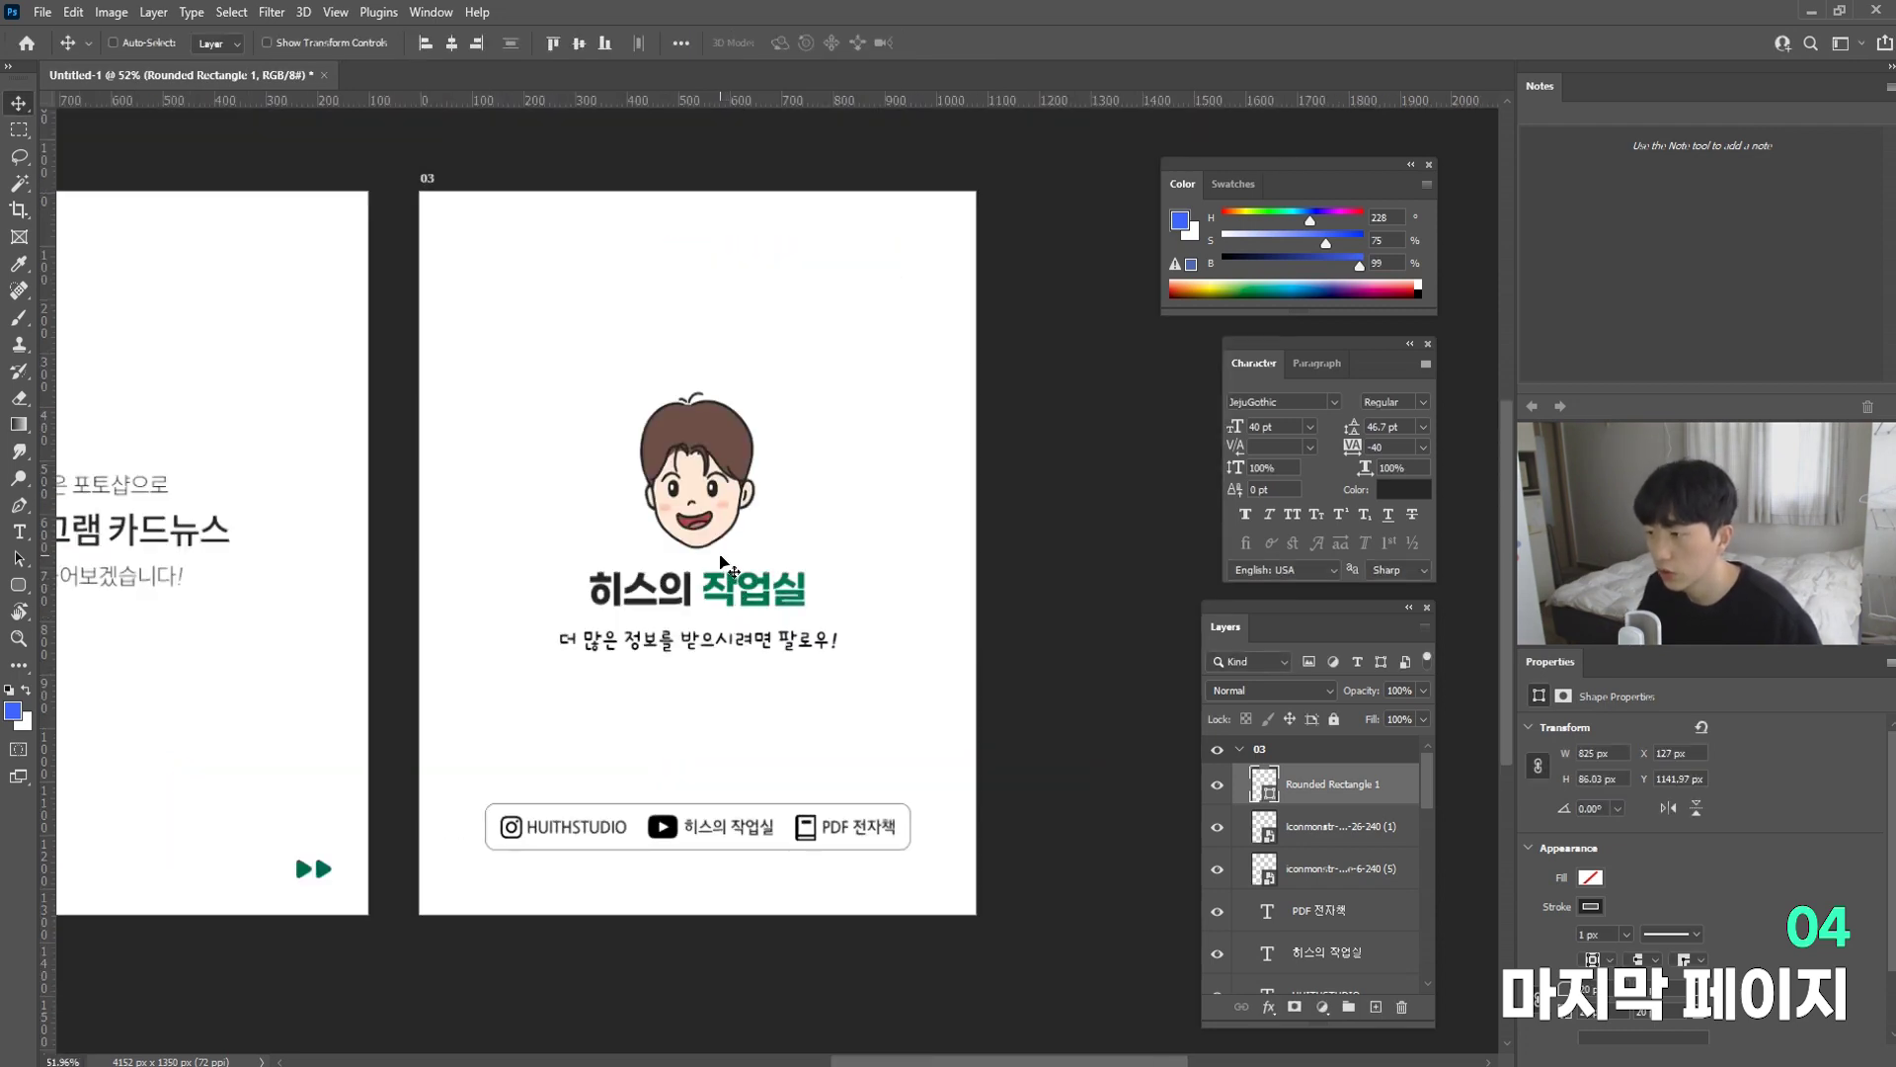
# Step: Bring the follow line closer to the studio title and move face, title and follow line slightly up on artboard 03
pyautogui.keyDown('ctrl'); pyautogui.click(756, 642); pyautogui.keyUp('ctrl')
pyautogui.moveTo(756, 642); pyautogui.dragTo(918, 567)
pyautogui.keyDown('shift'); pyautogui.click(795, 596); pyautogui.keyUp('shift')
pyautogui.scroll(-1, 907, 713)
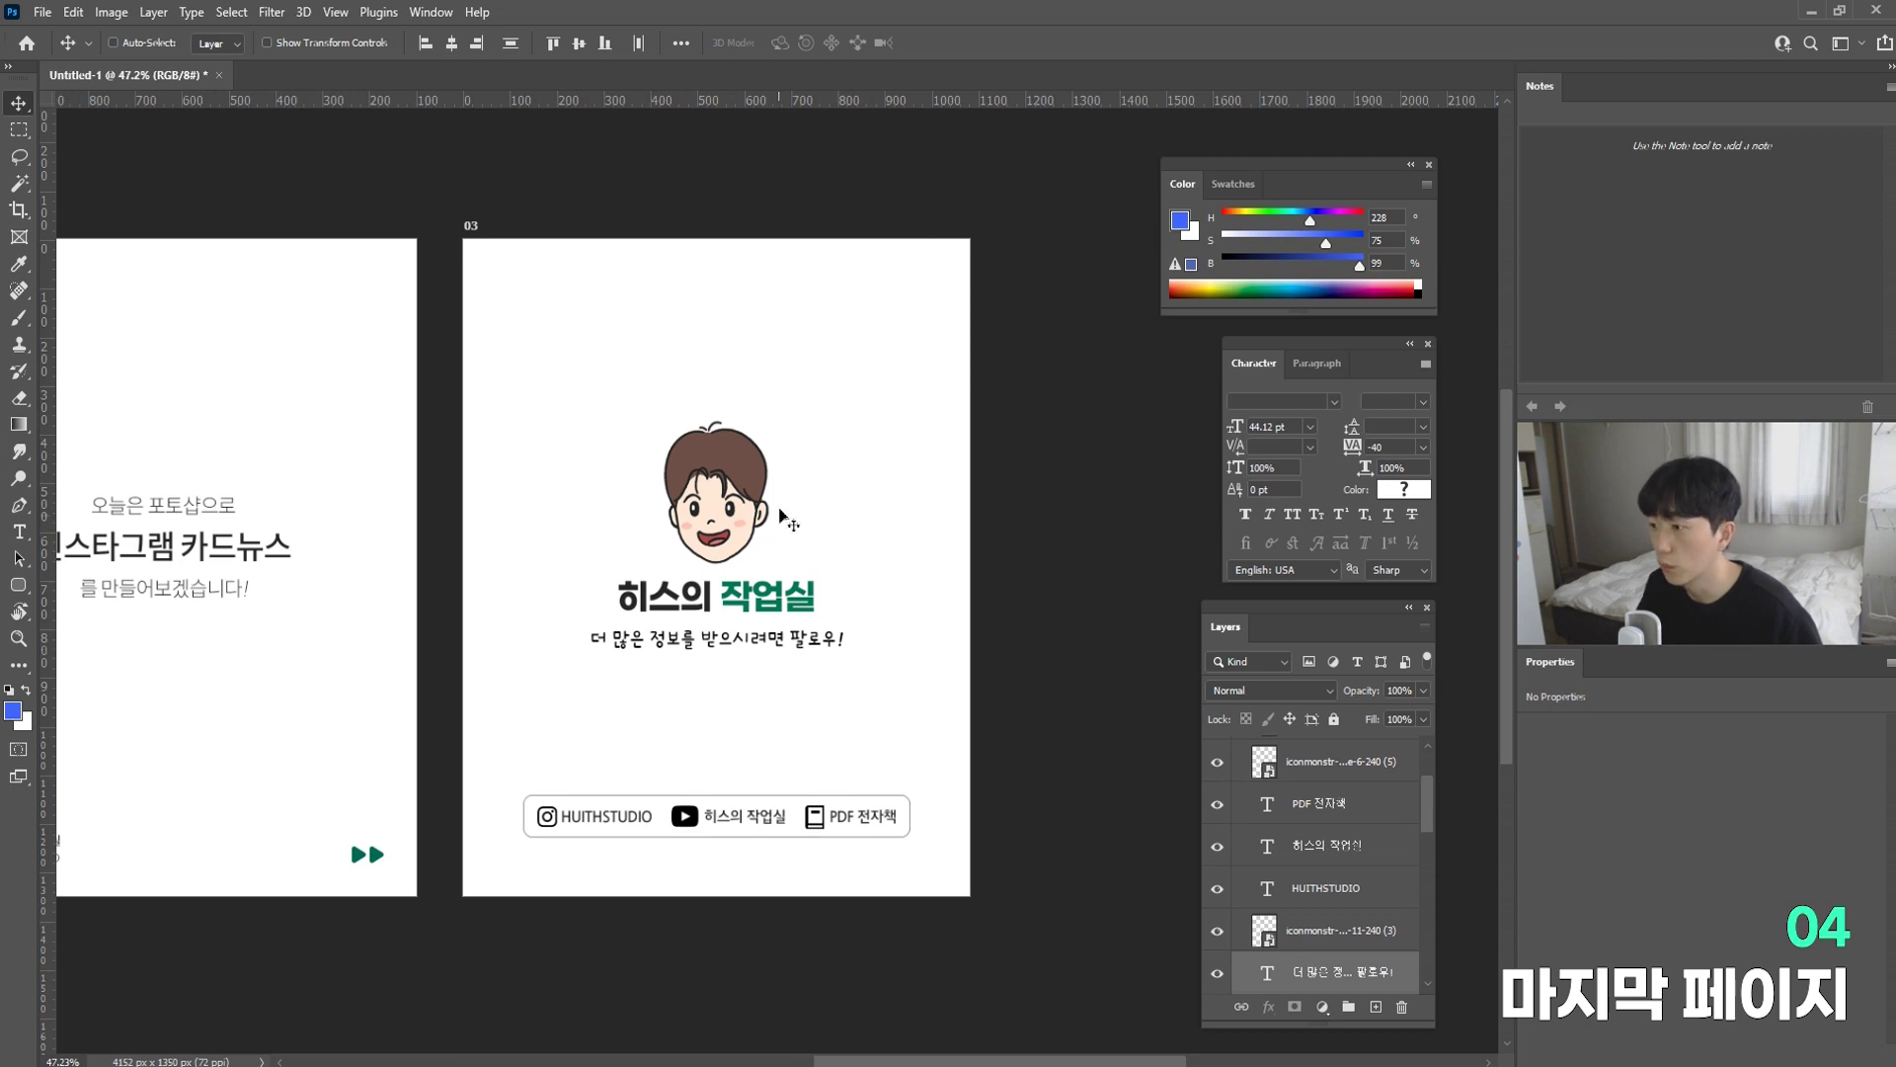
pyautogui.moveTo(821, 624); pyautogui.dragTo(816, 615)
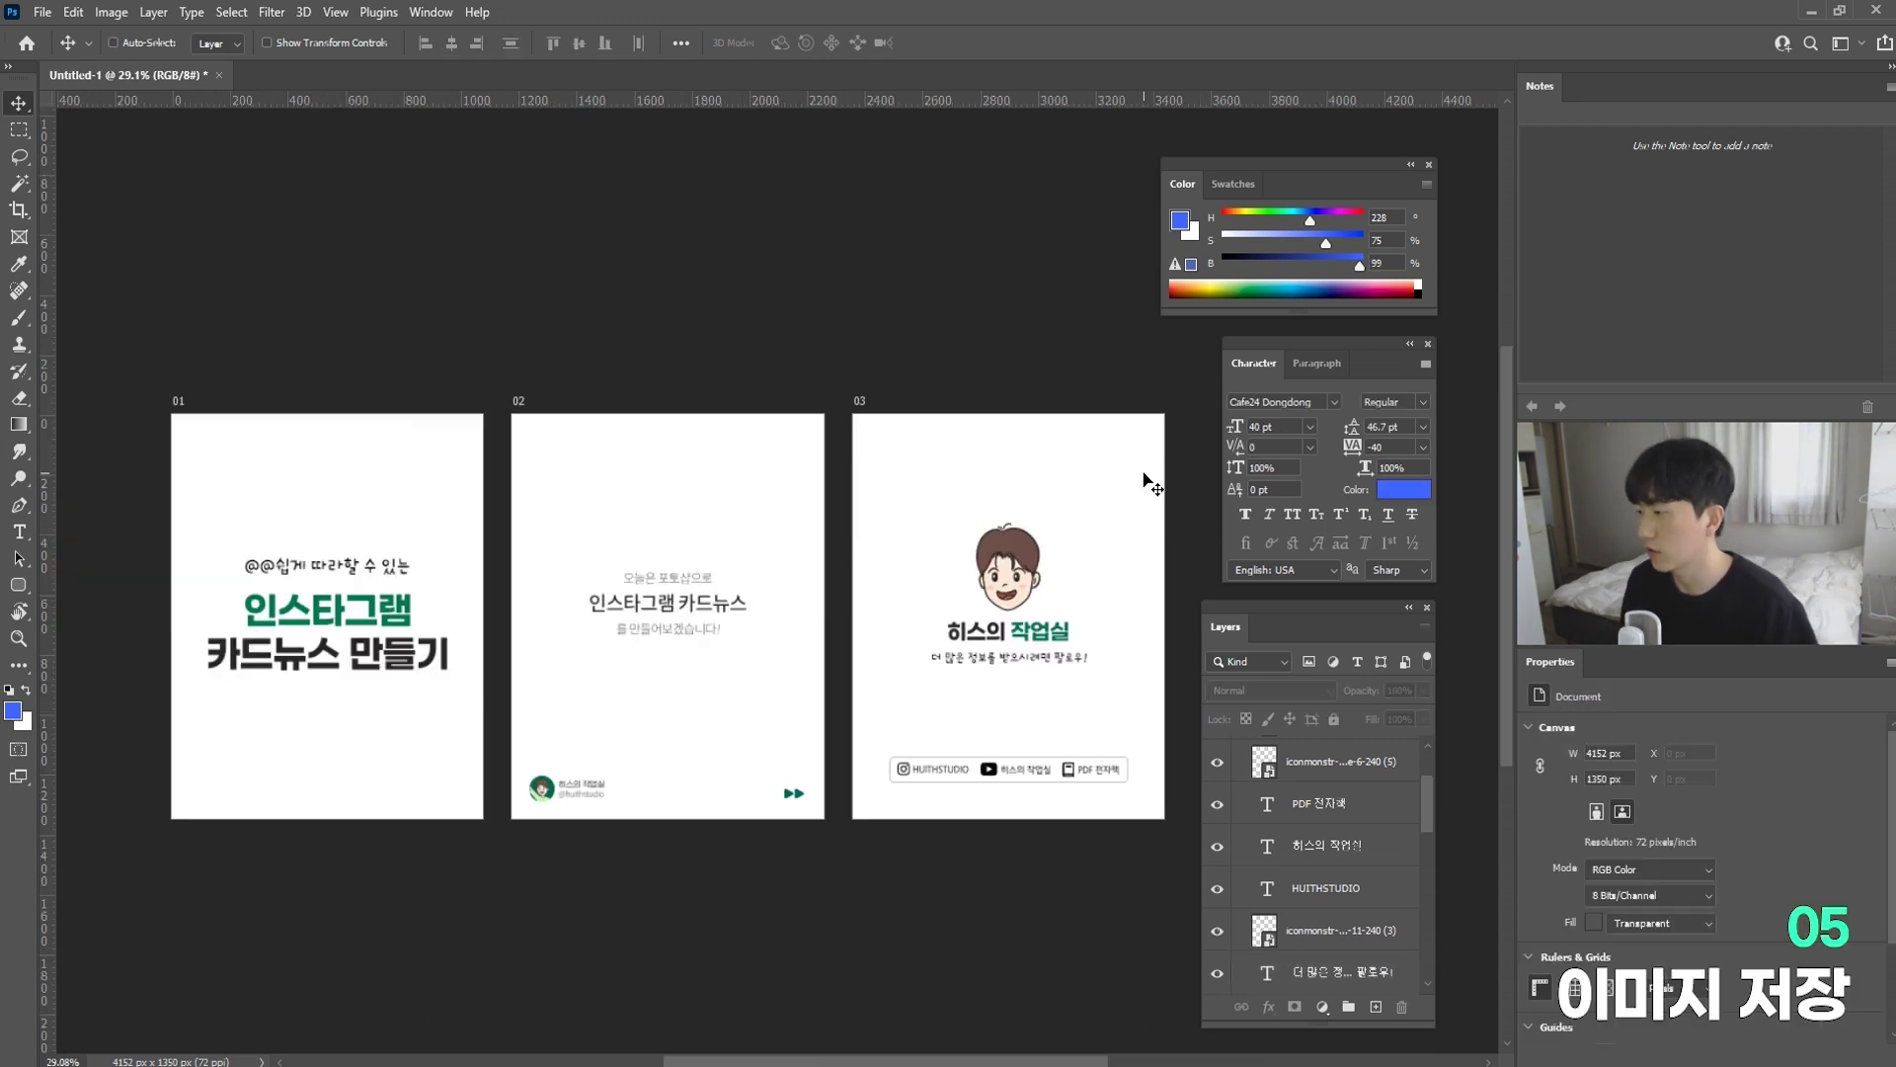
# Step: Start Export As with all three artboards included and set artboard 03's file format to JPG
pyautogui.click(44, 12)
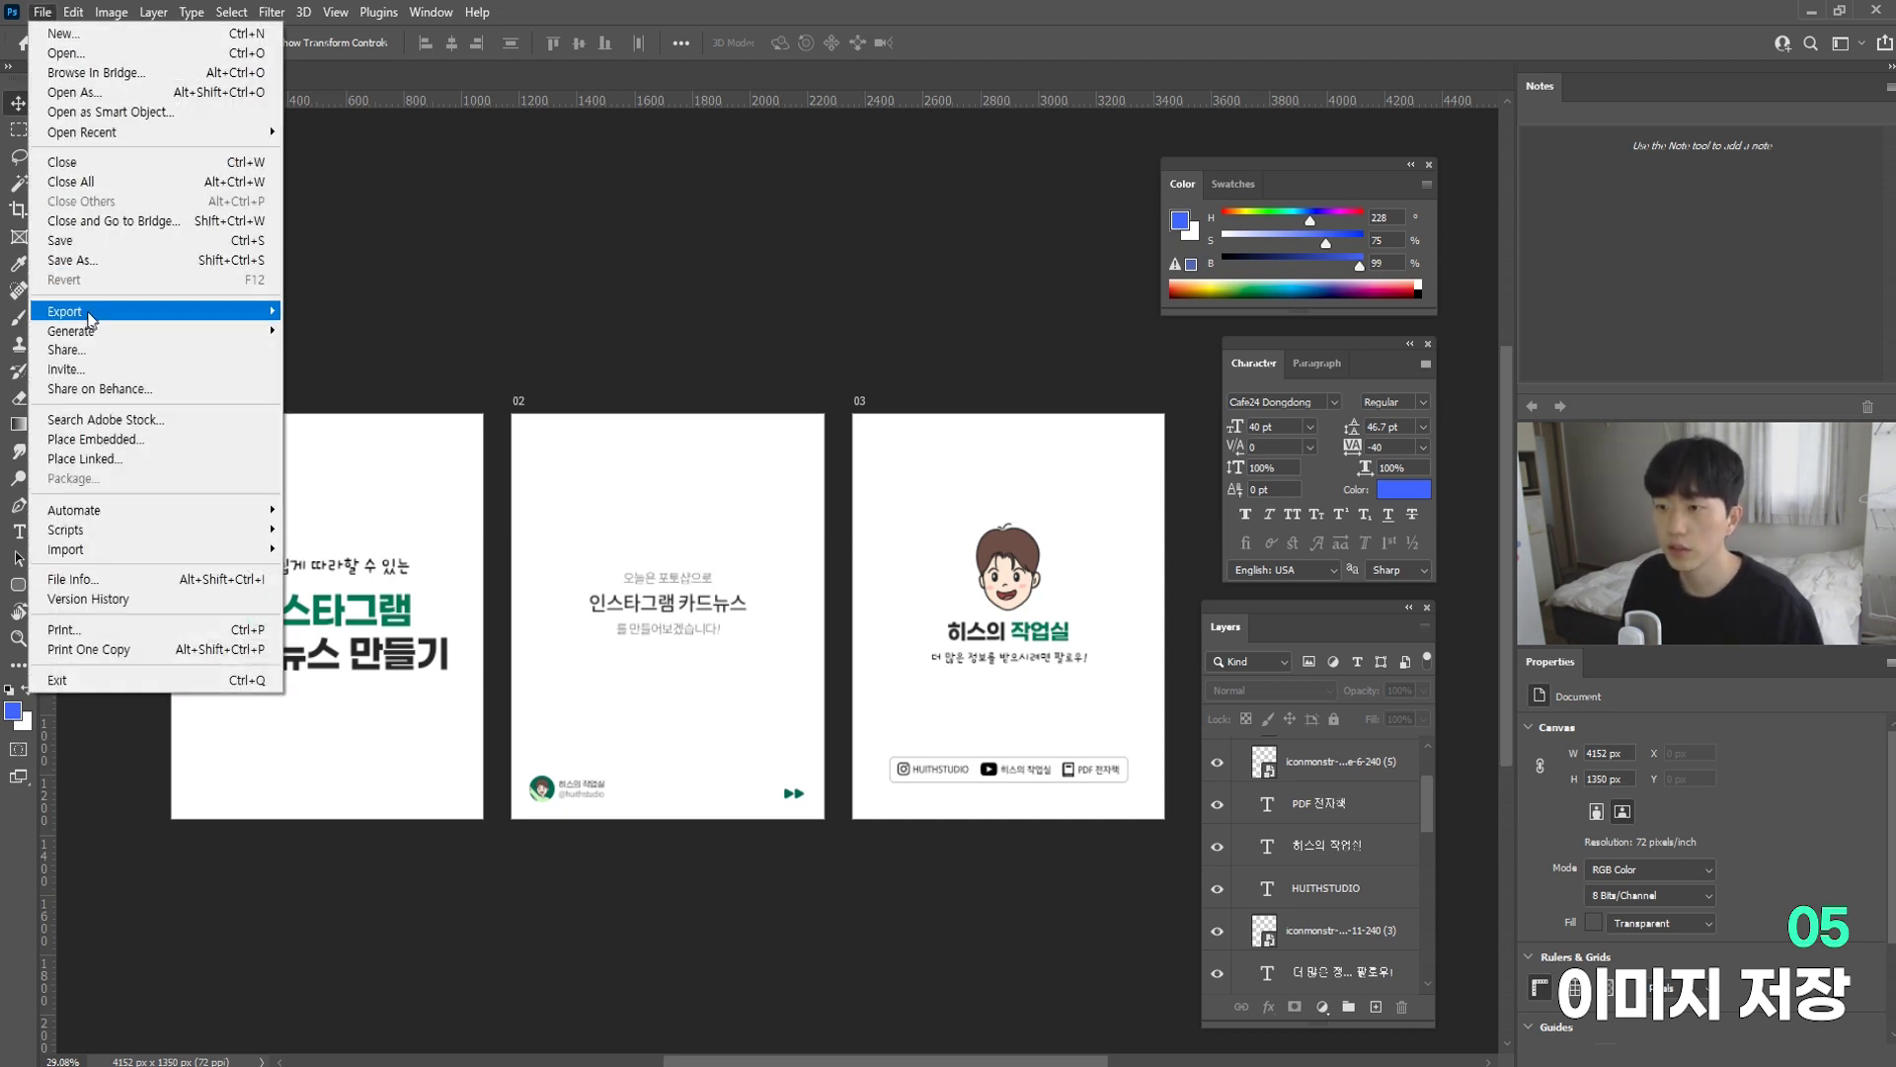
pyautogui.moveTo(94, 312)
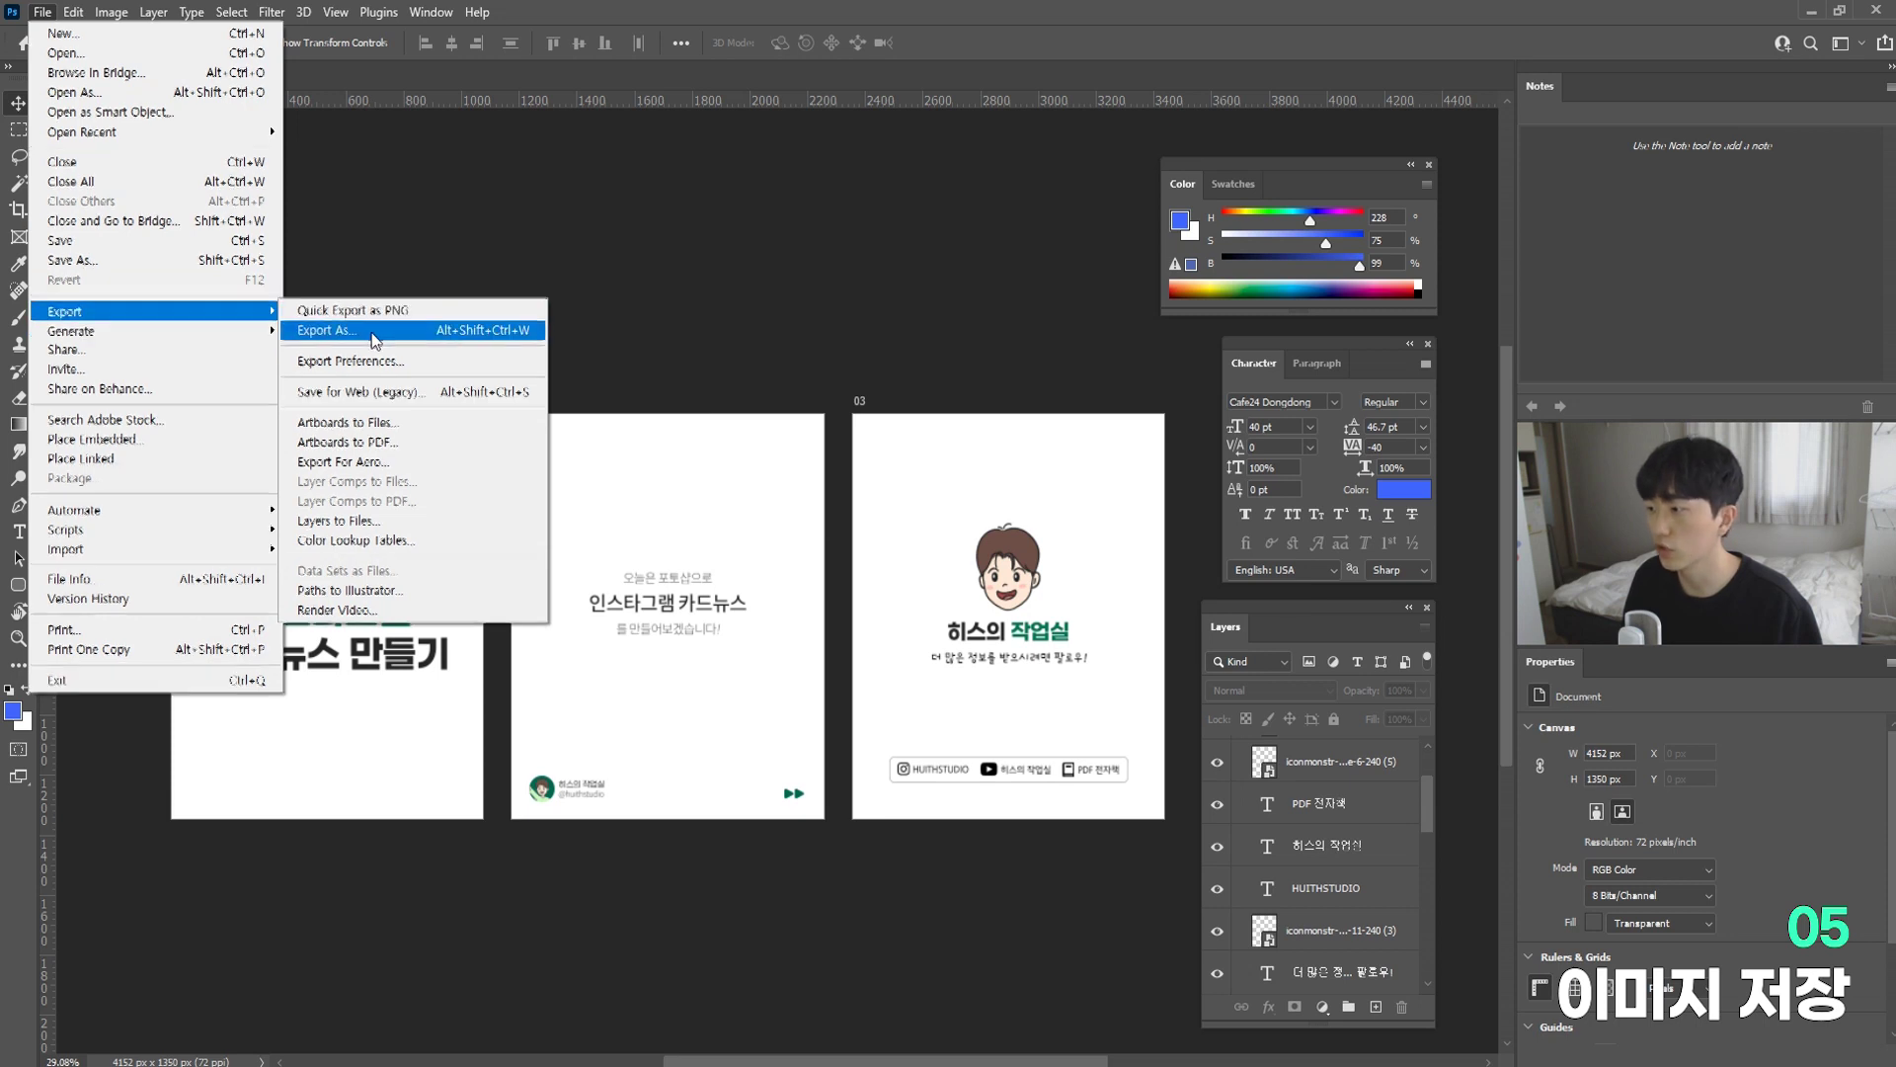
pyautogui.click(374, 340)
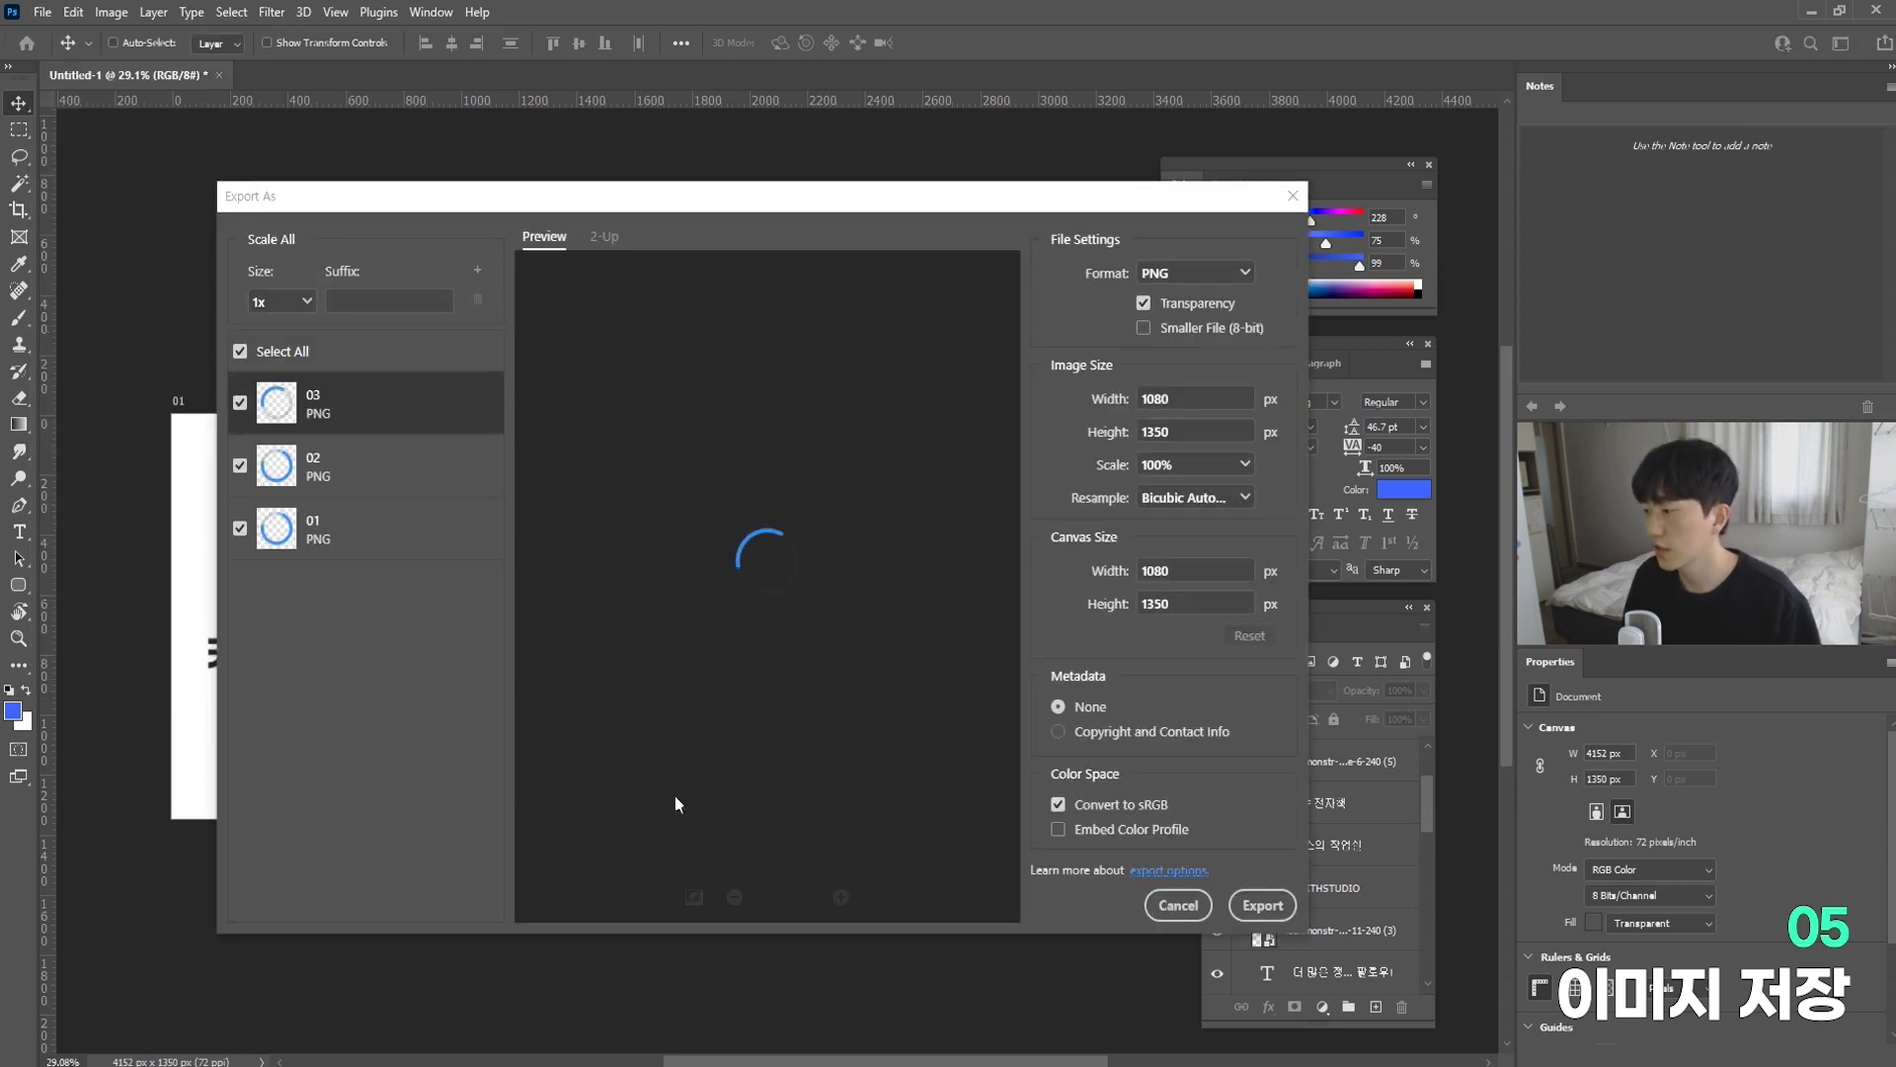
pyautogui.click(1214, 285)
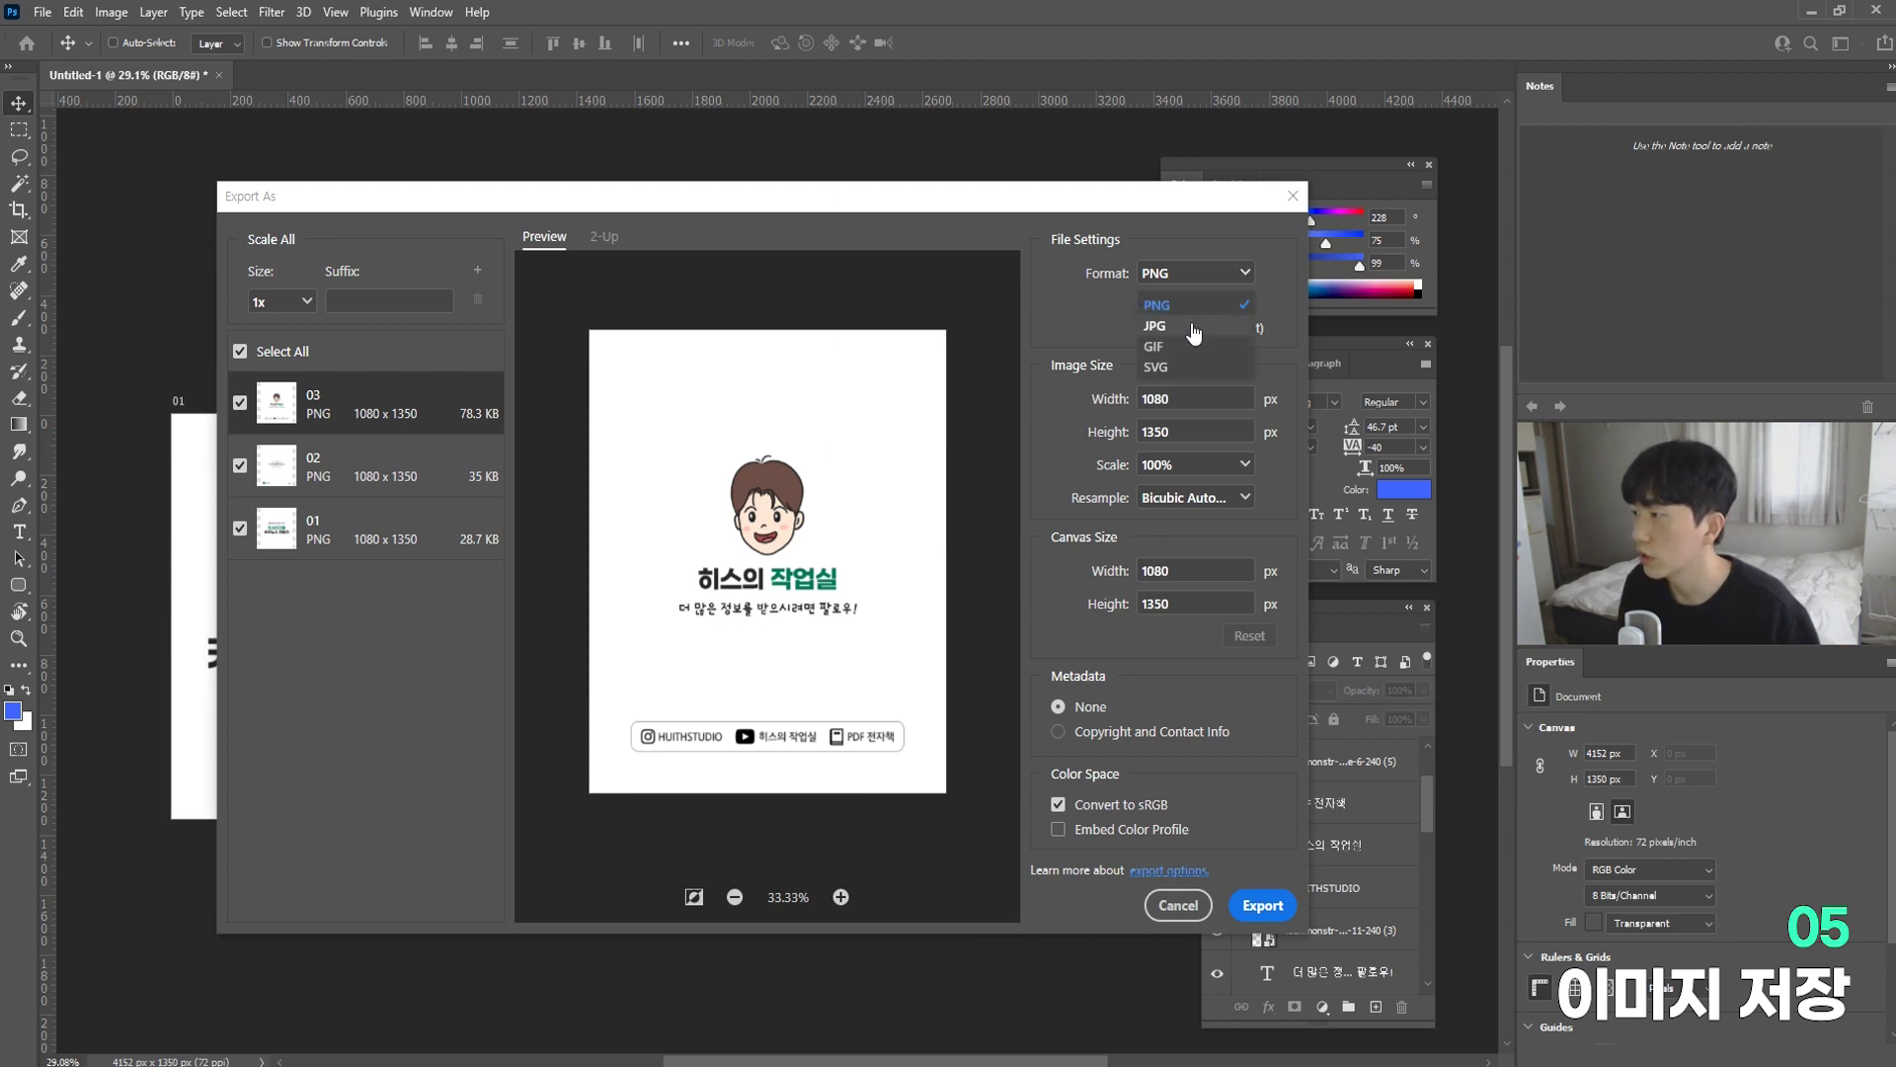
pyautogui.click(1193, 330)
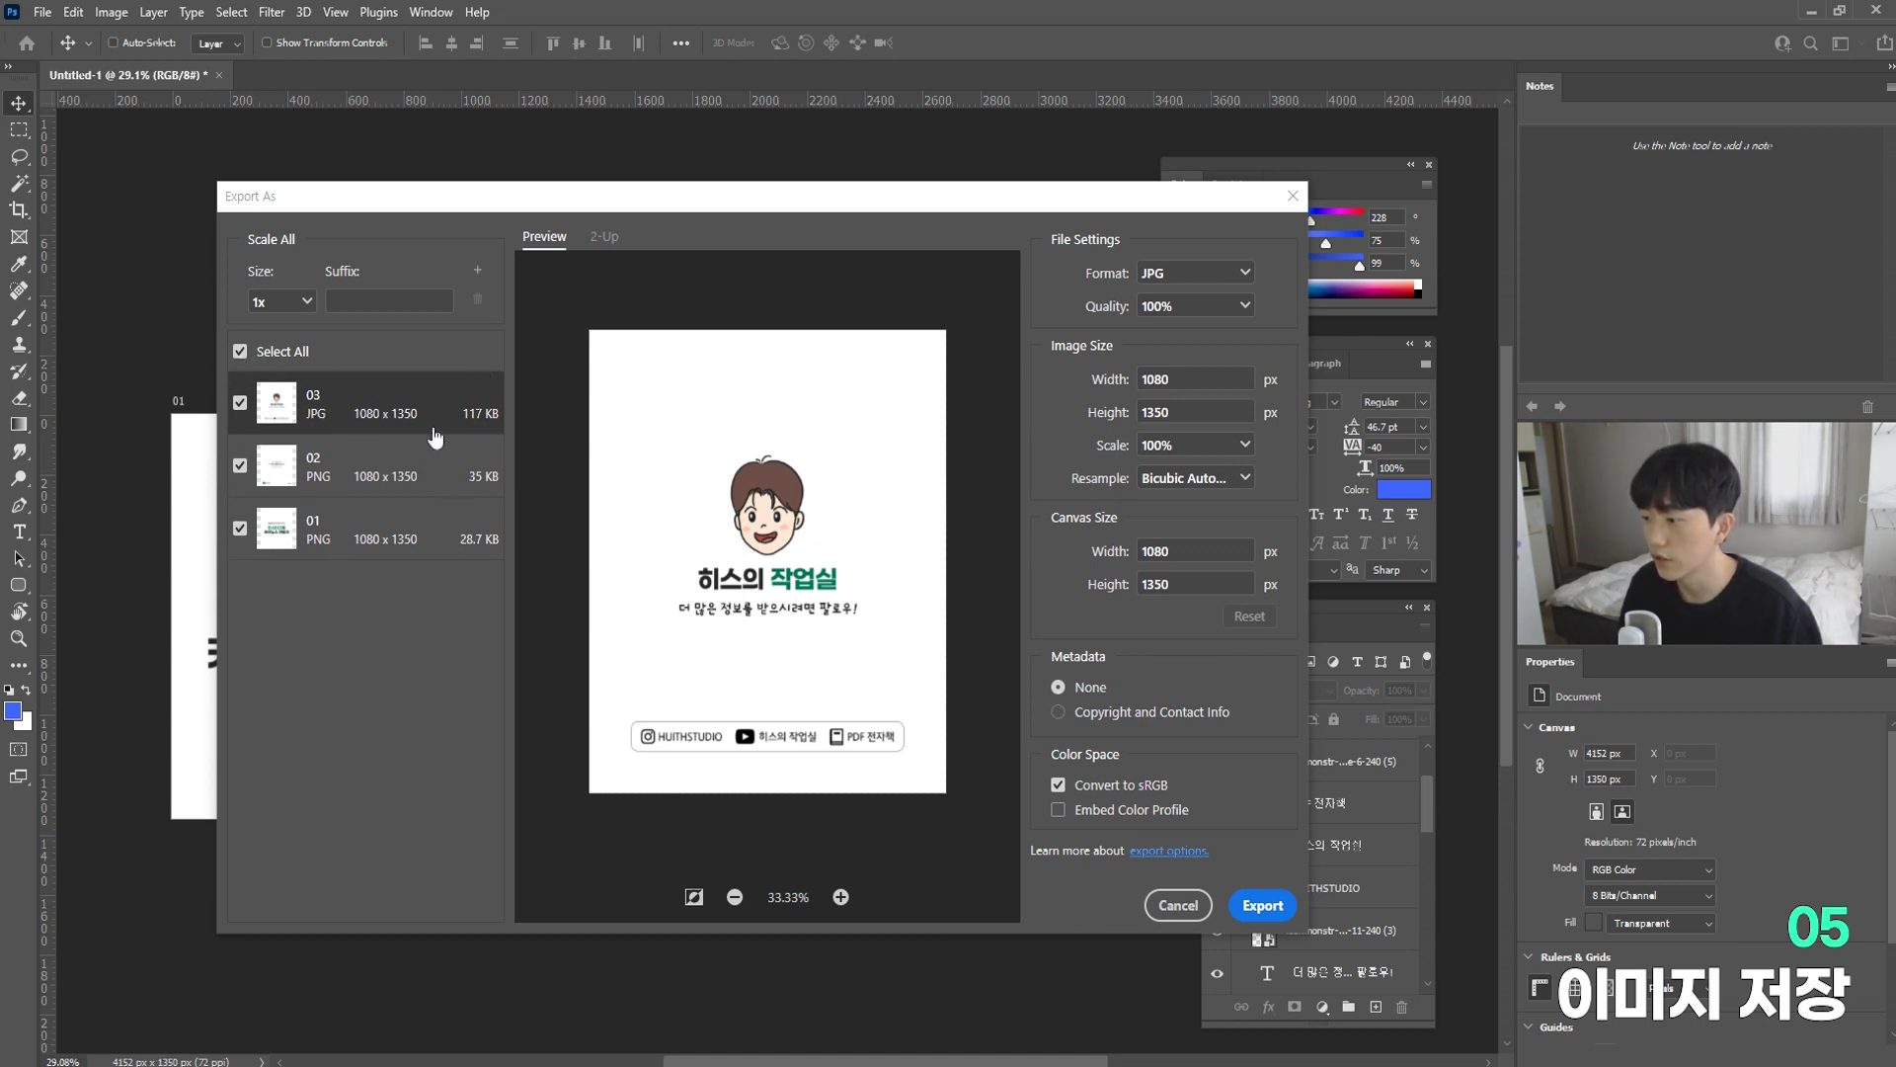
# Step: Export the three artboards into a new folder named "인스타카드뉴스강의" inside the "!" folder of "인스타그램"
pyautogui.click(1264, 905)
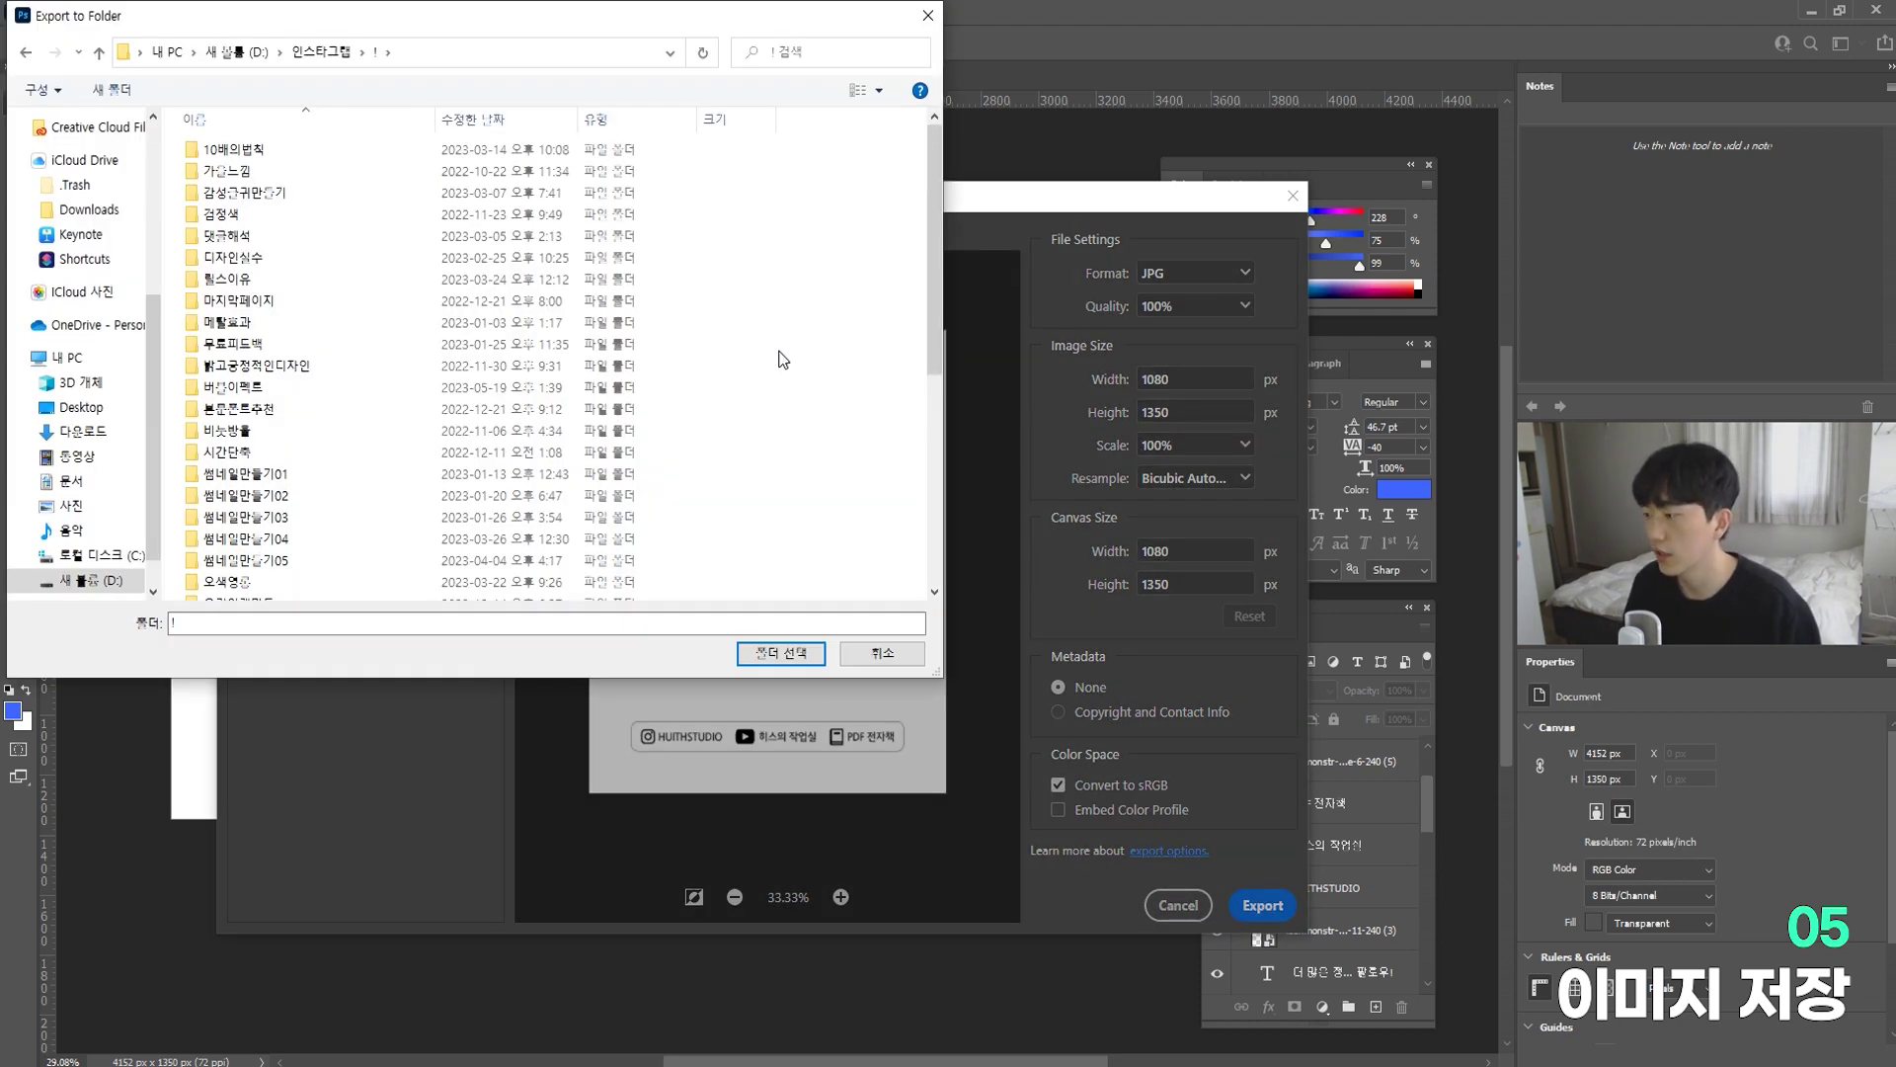
pyautogui.rightClick(606, 429)
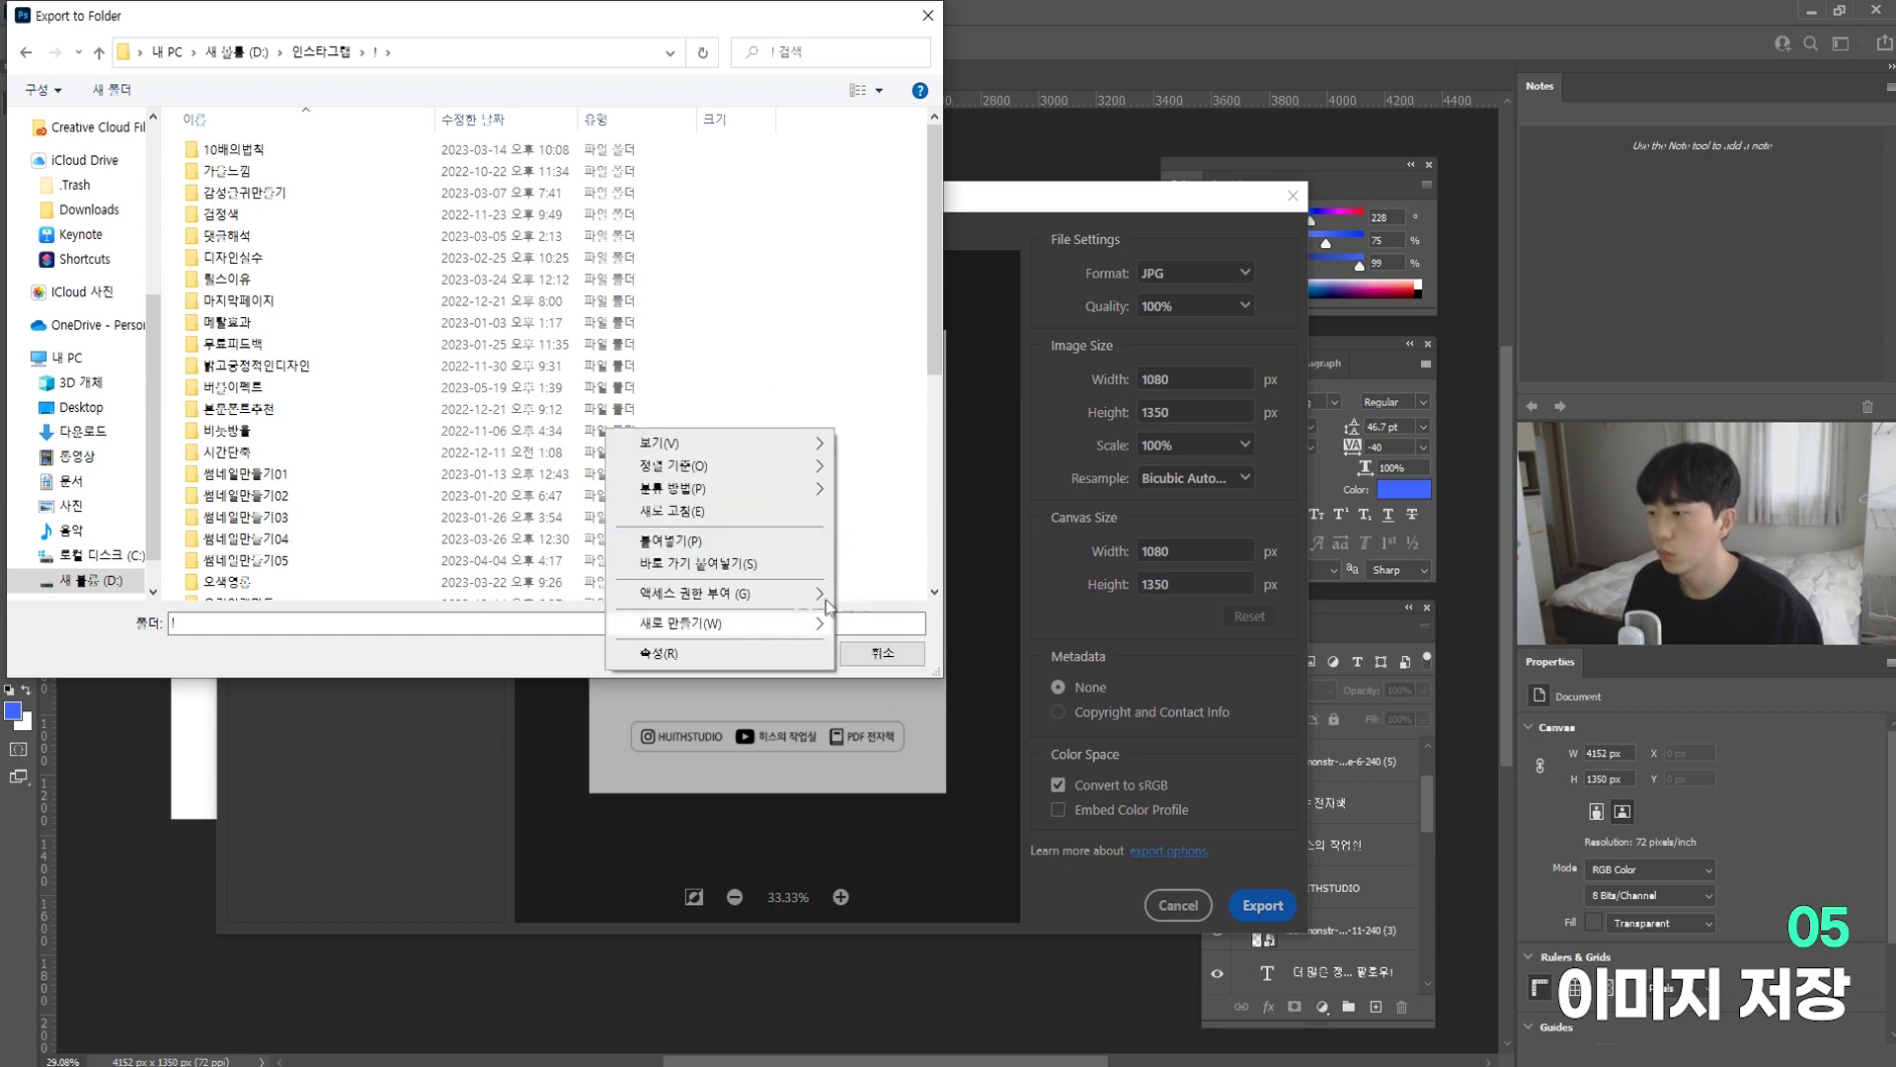
pyautogui.moveTo(750, 622)
pyautogui.click(900, 624)
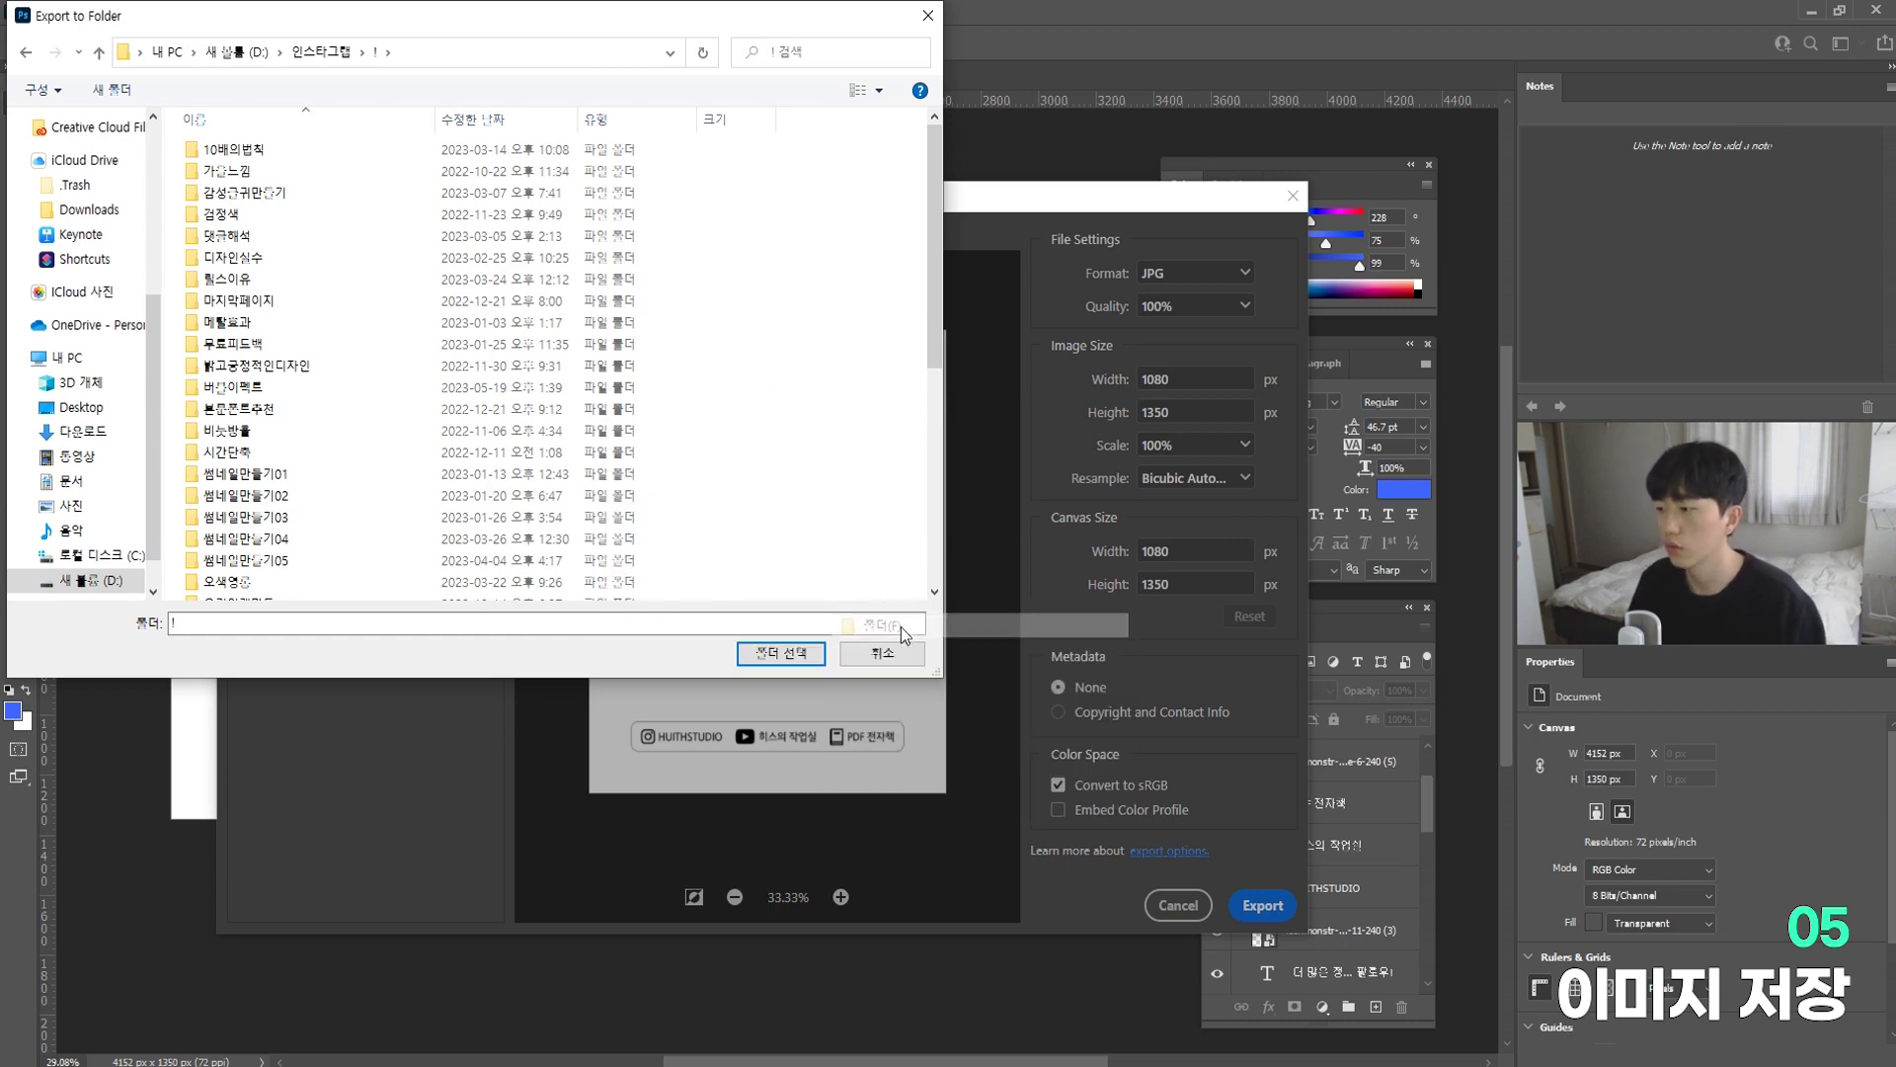
pyautogui.write('인스타카드뉴스강의')
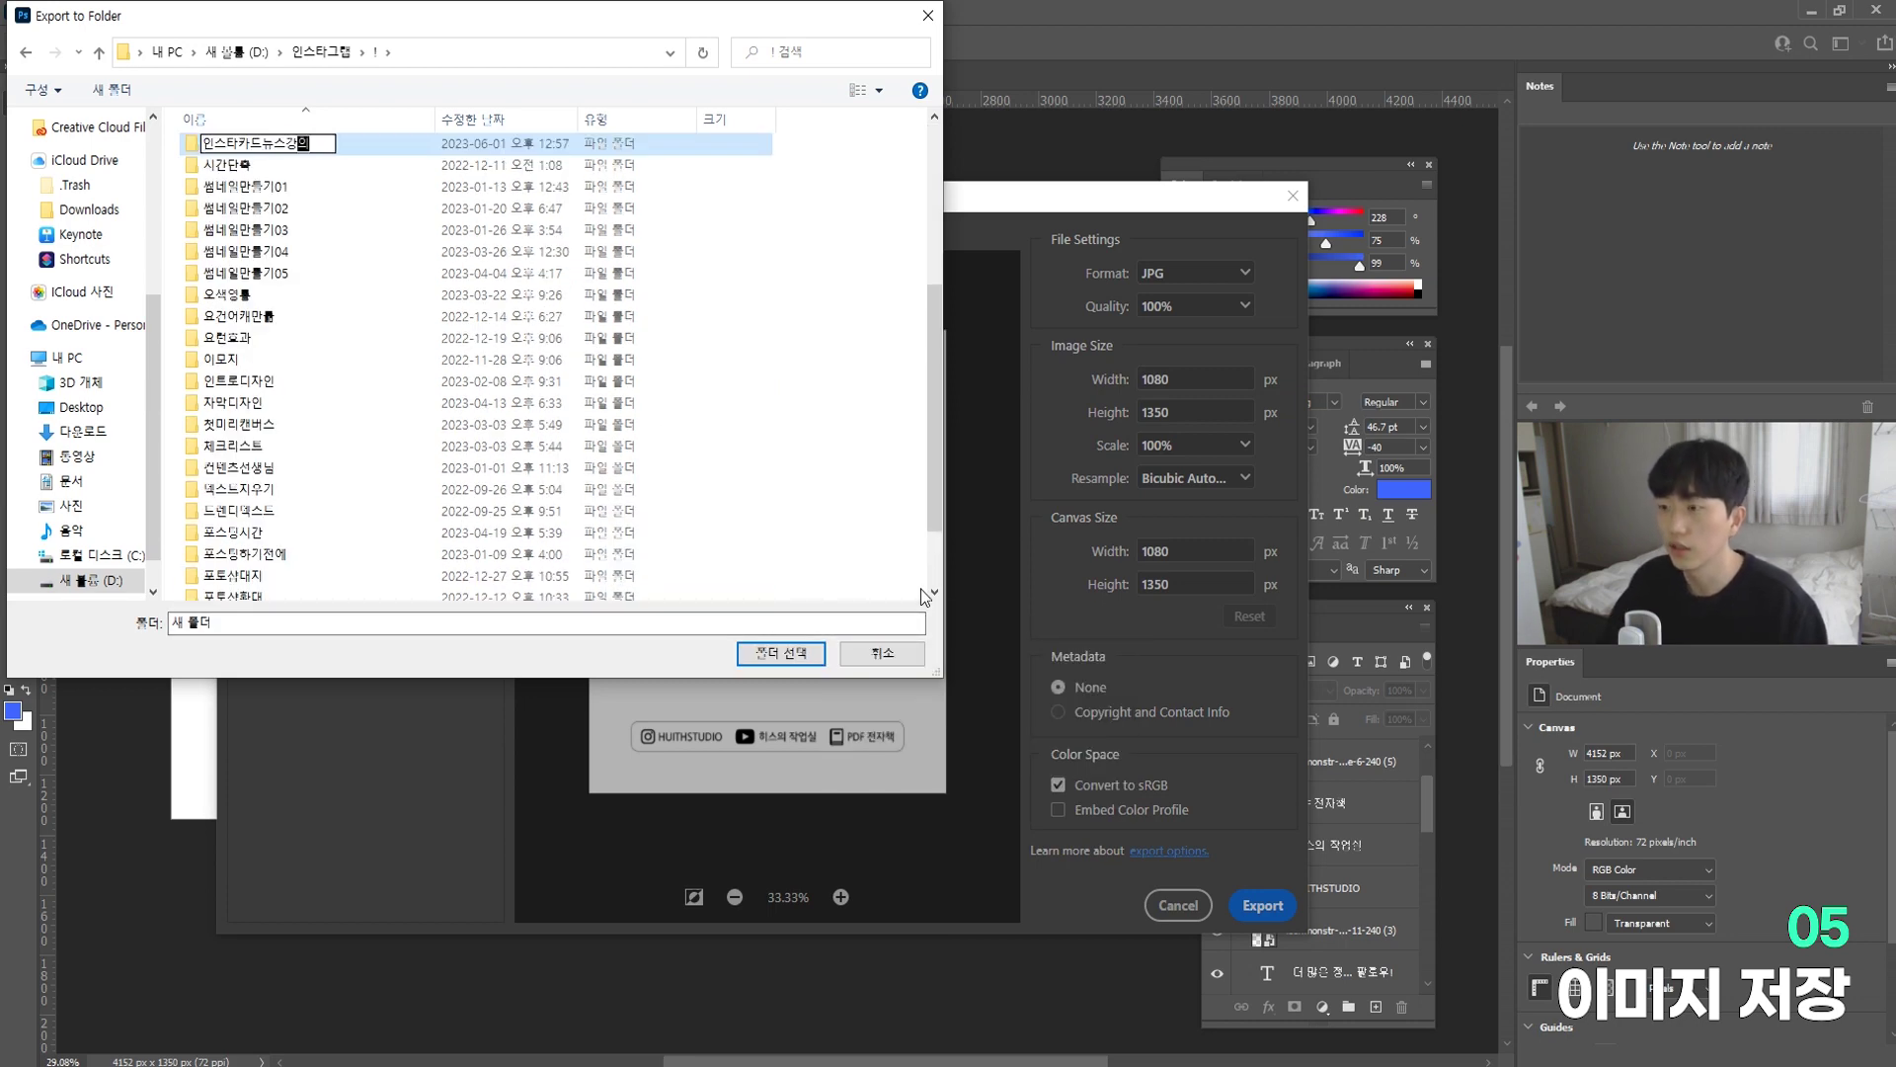
pyautogui.press('Return')
pyautogui.press('Return')
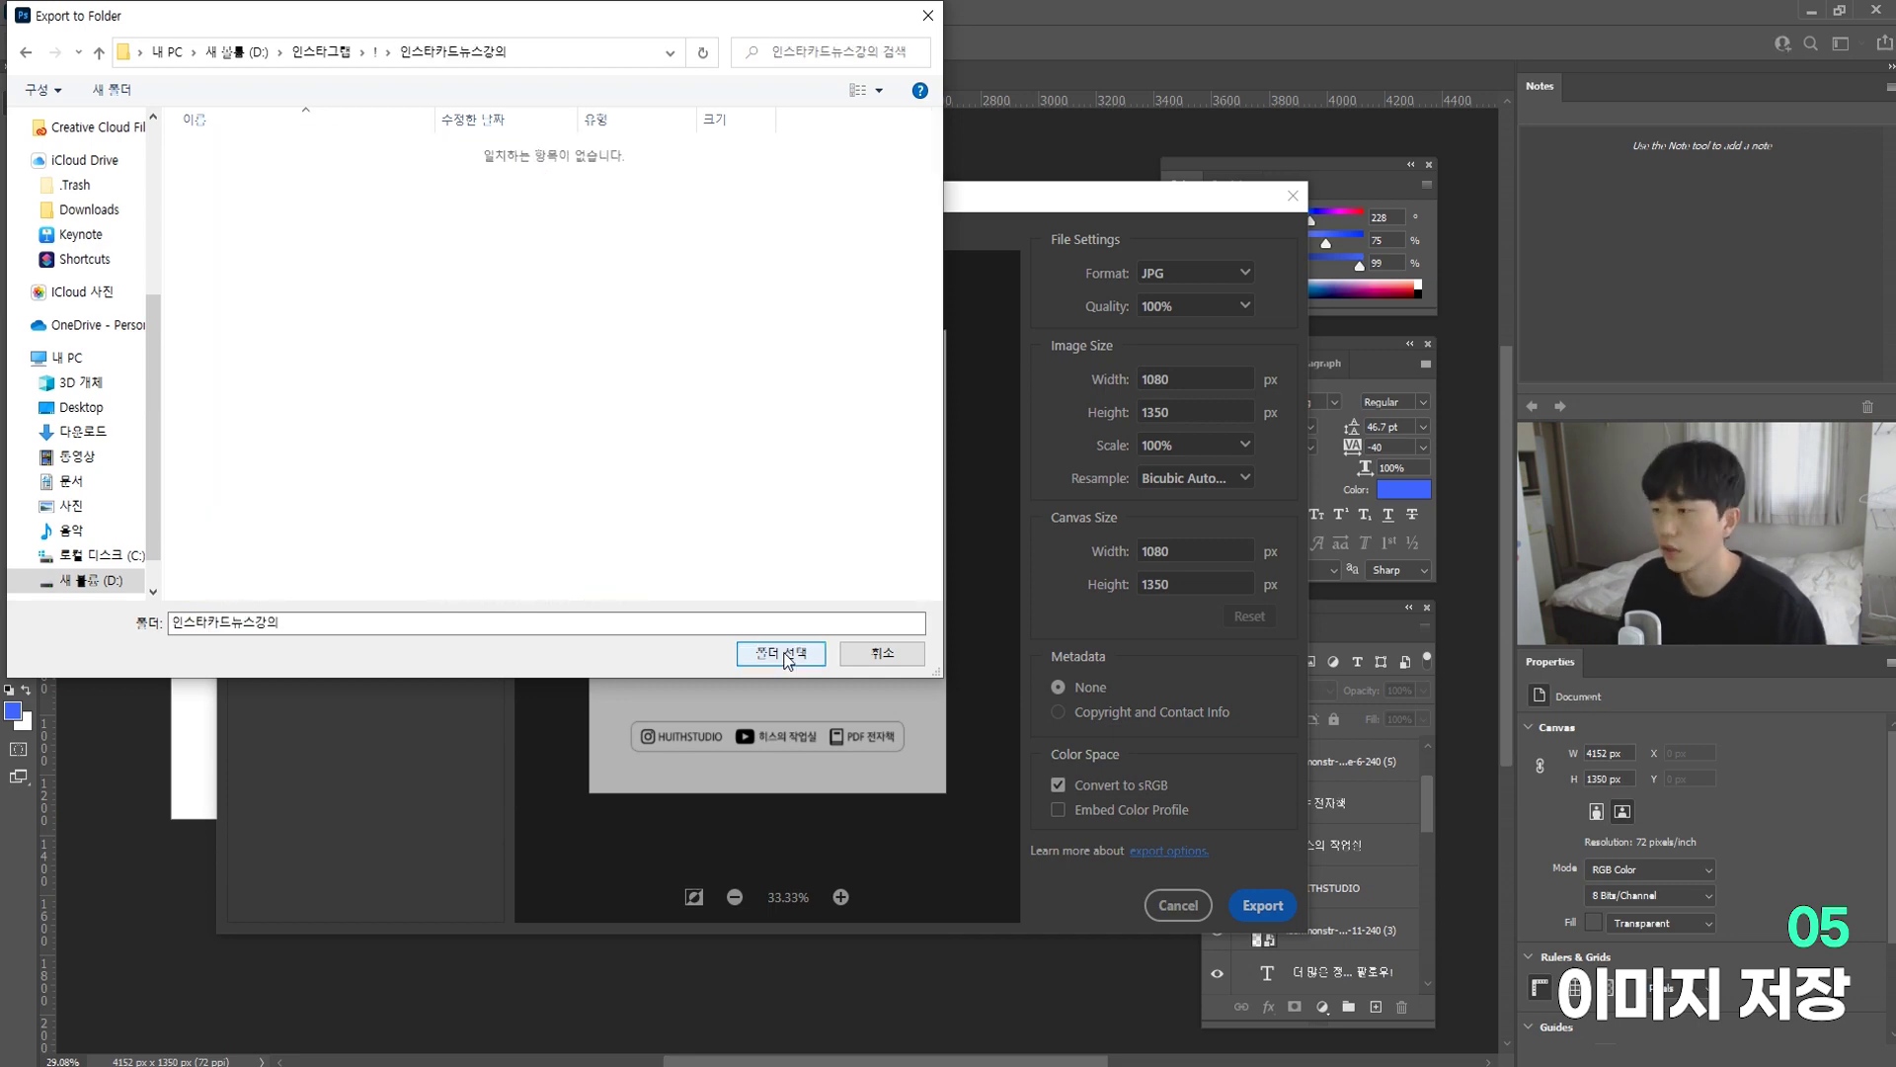
pyautogui.click(785, 654)
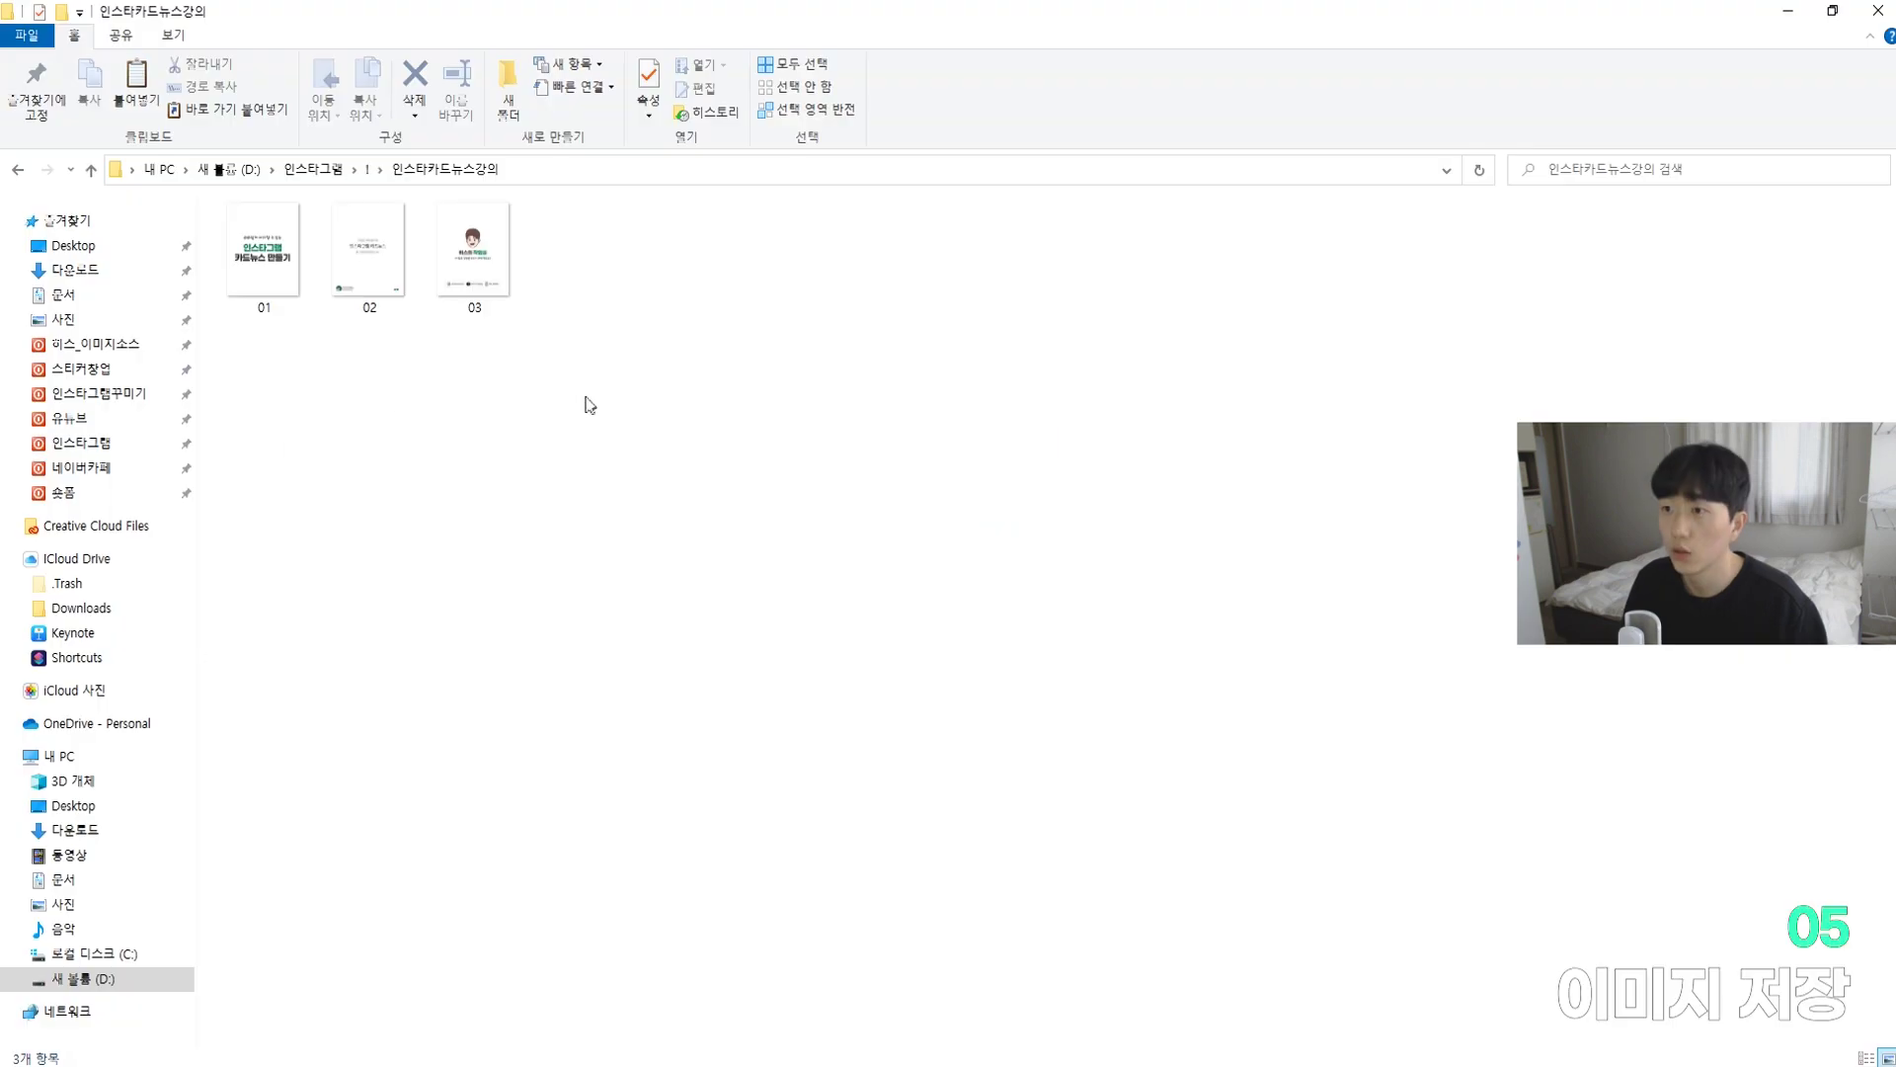
# Step: Open exported image 01 in the image viewer, check the exported card, and return to the folder
pyautogui.doubleClick(298, 284)
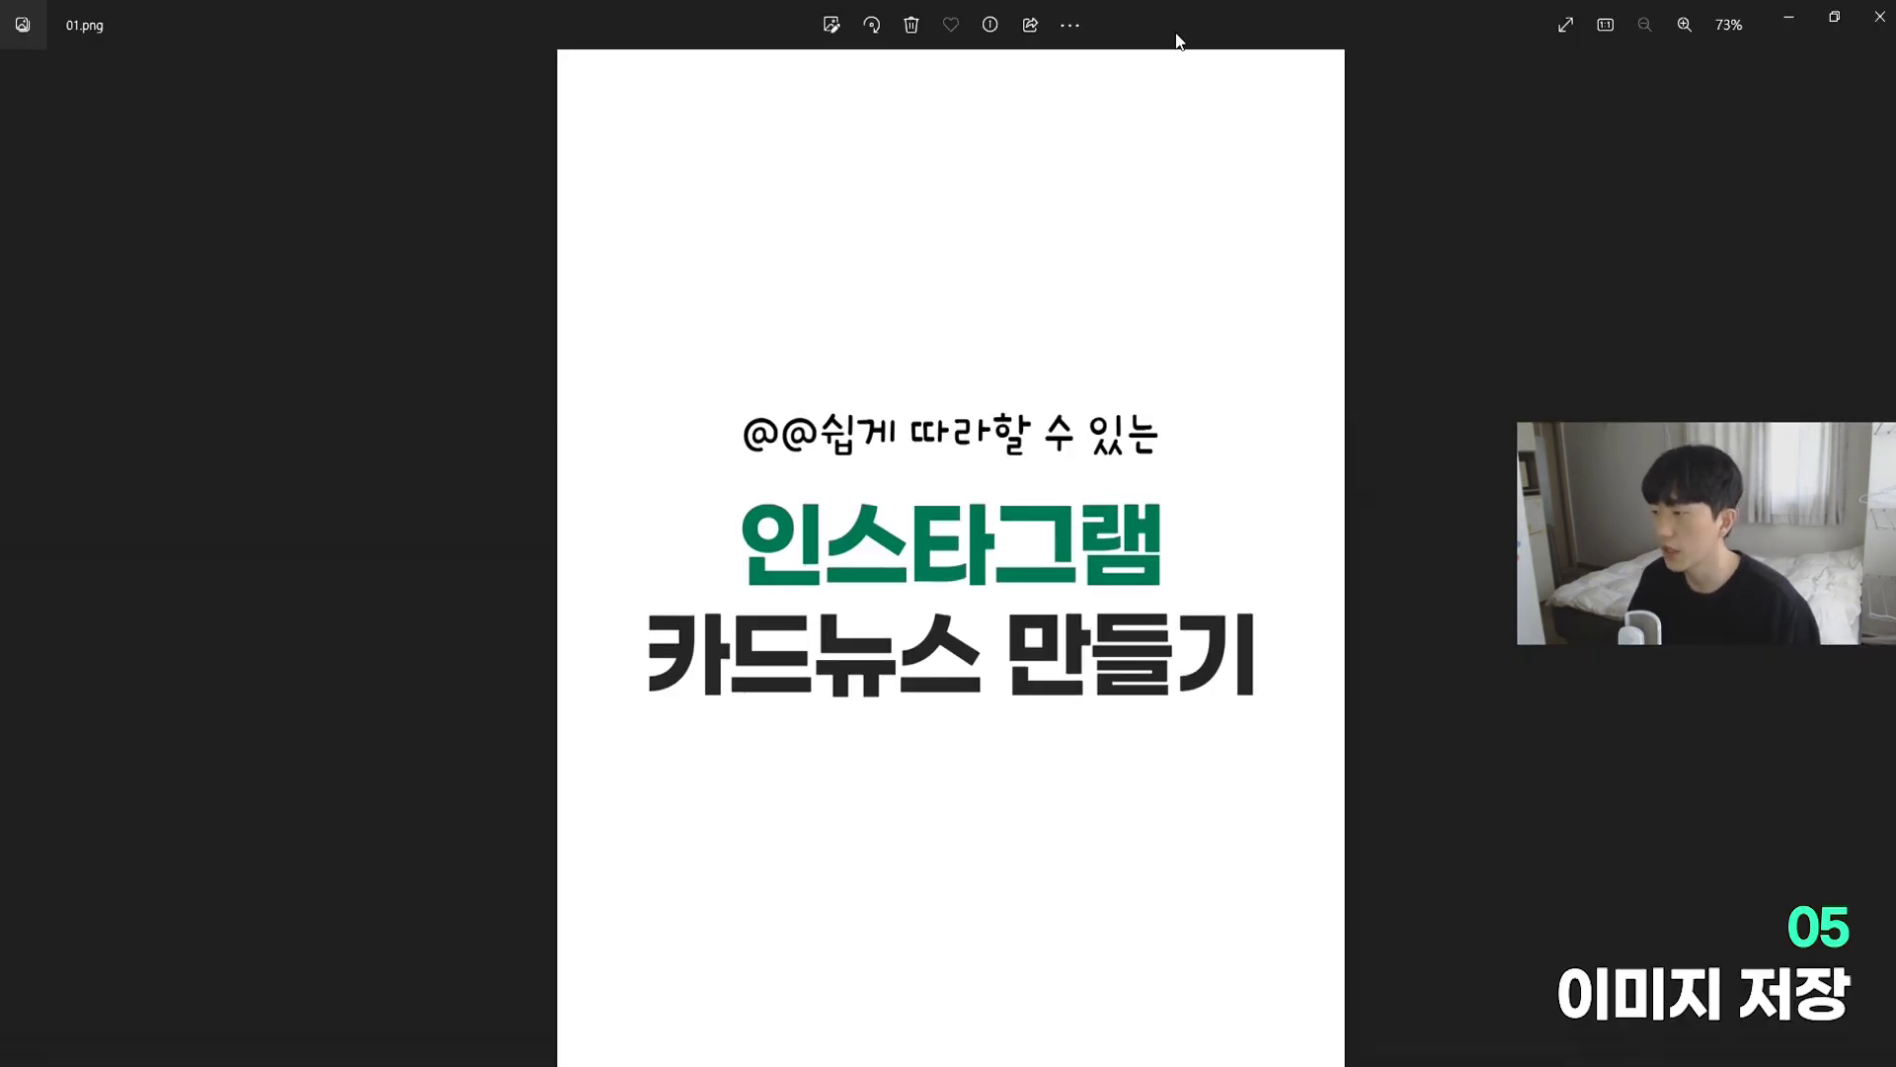
pyautogui.doubleClick(1212, 21)
pyautogui.press('Left')
pyautogui.press('Left')
pyautogui.press('Left')
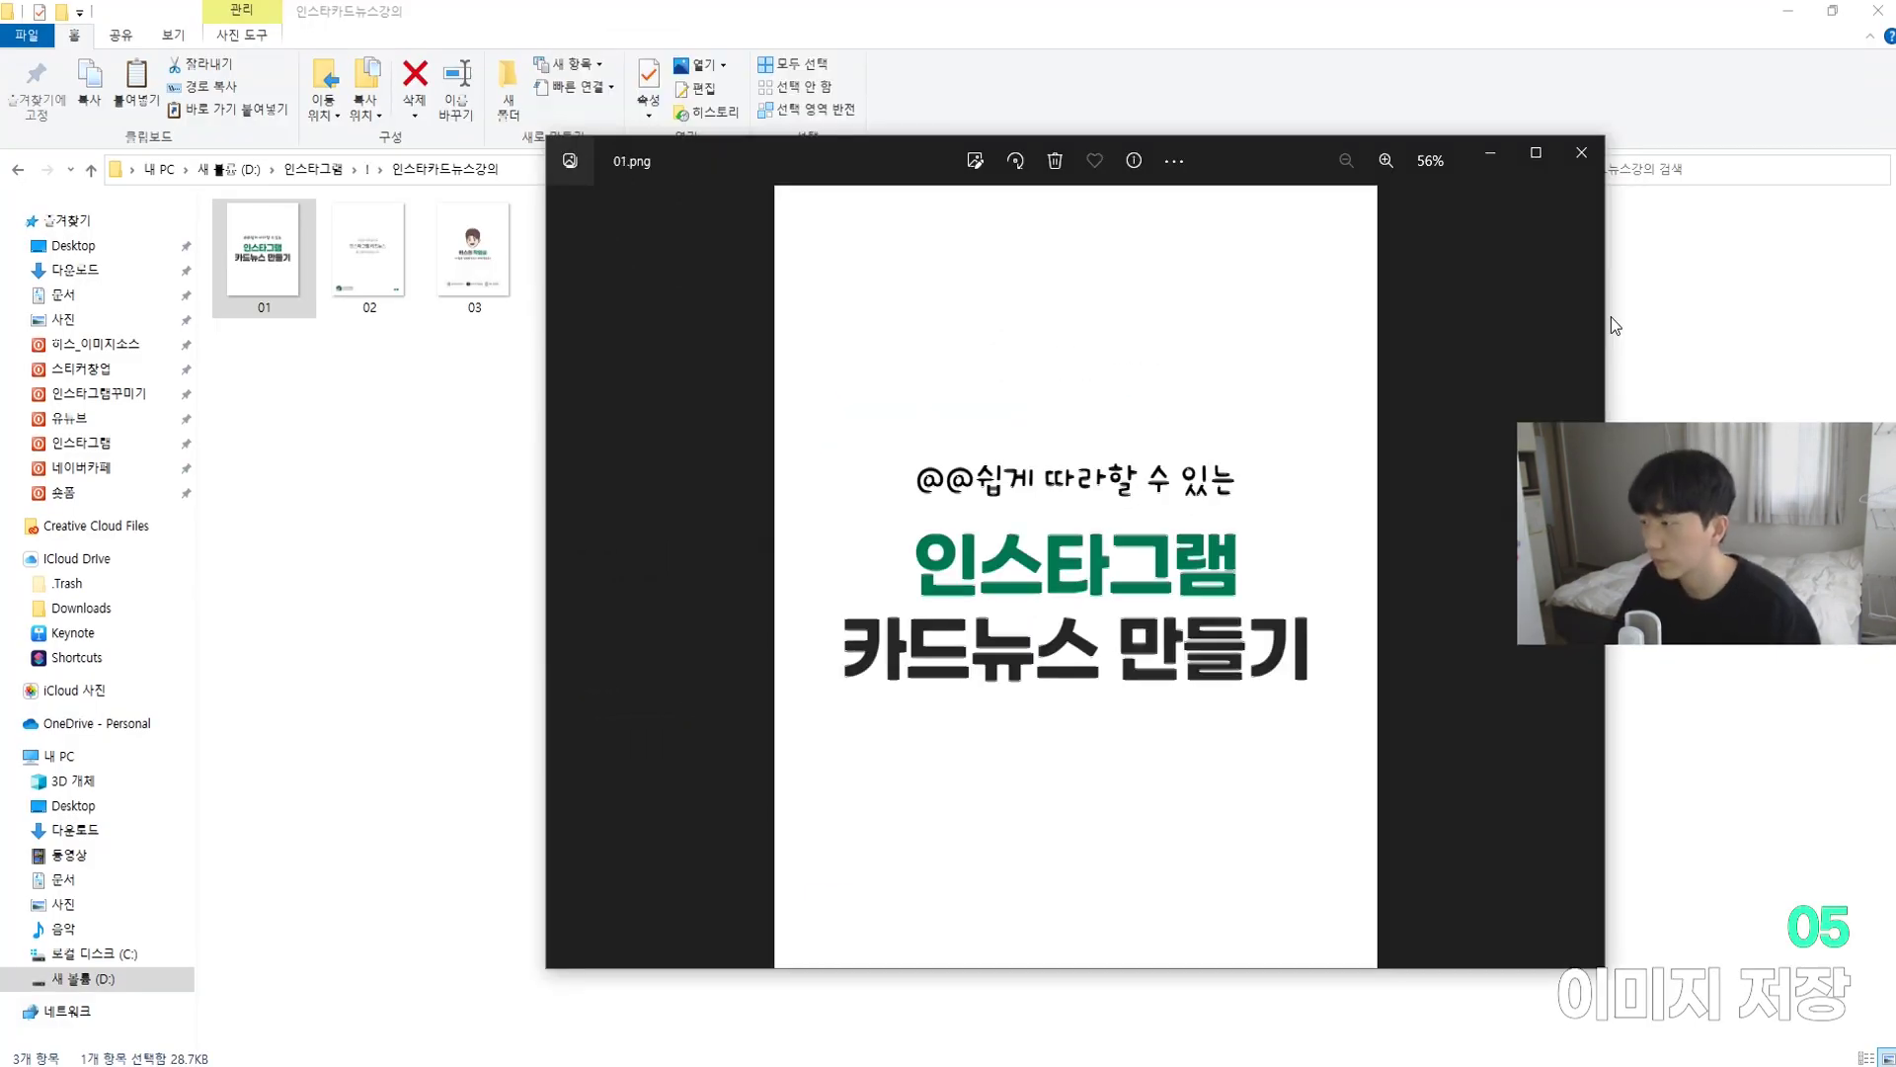
pyautogui.press('Left')
pyautogui.click(1610, 317)
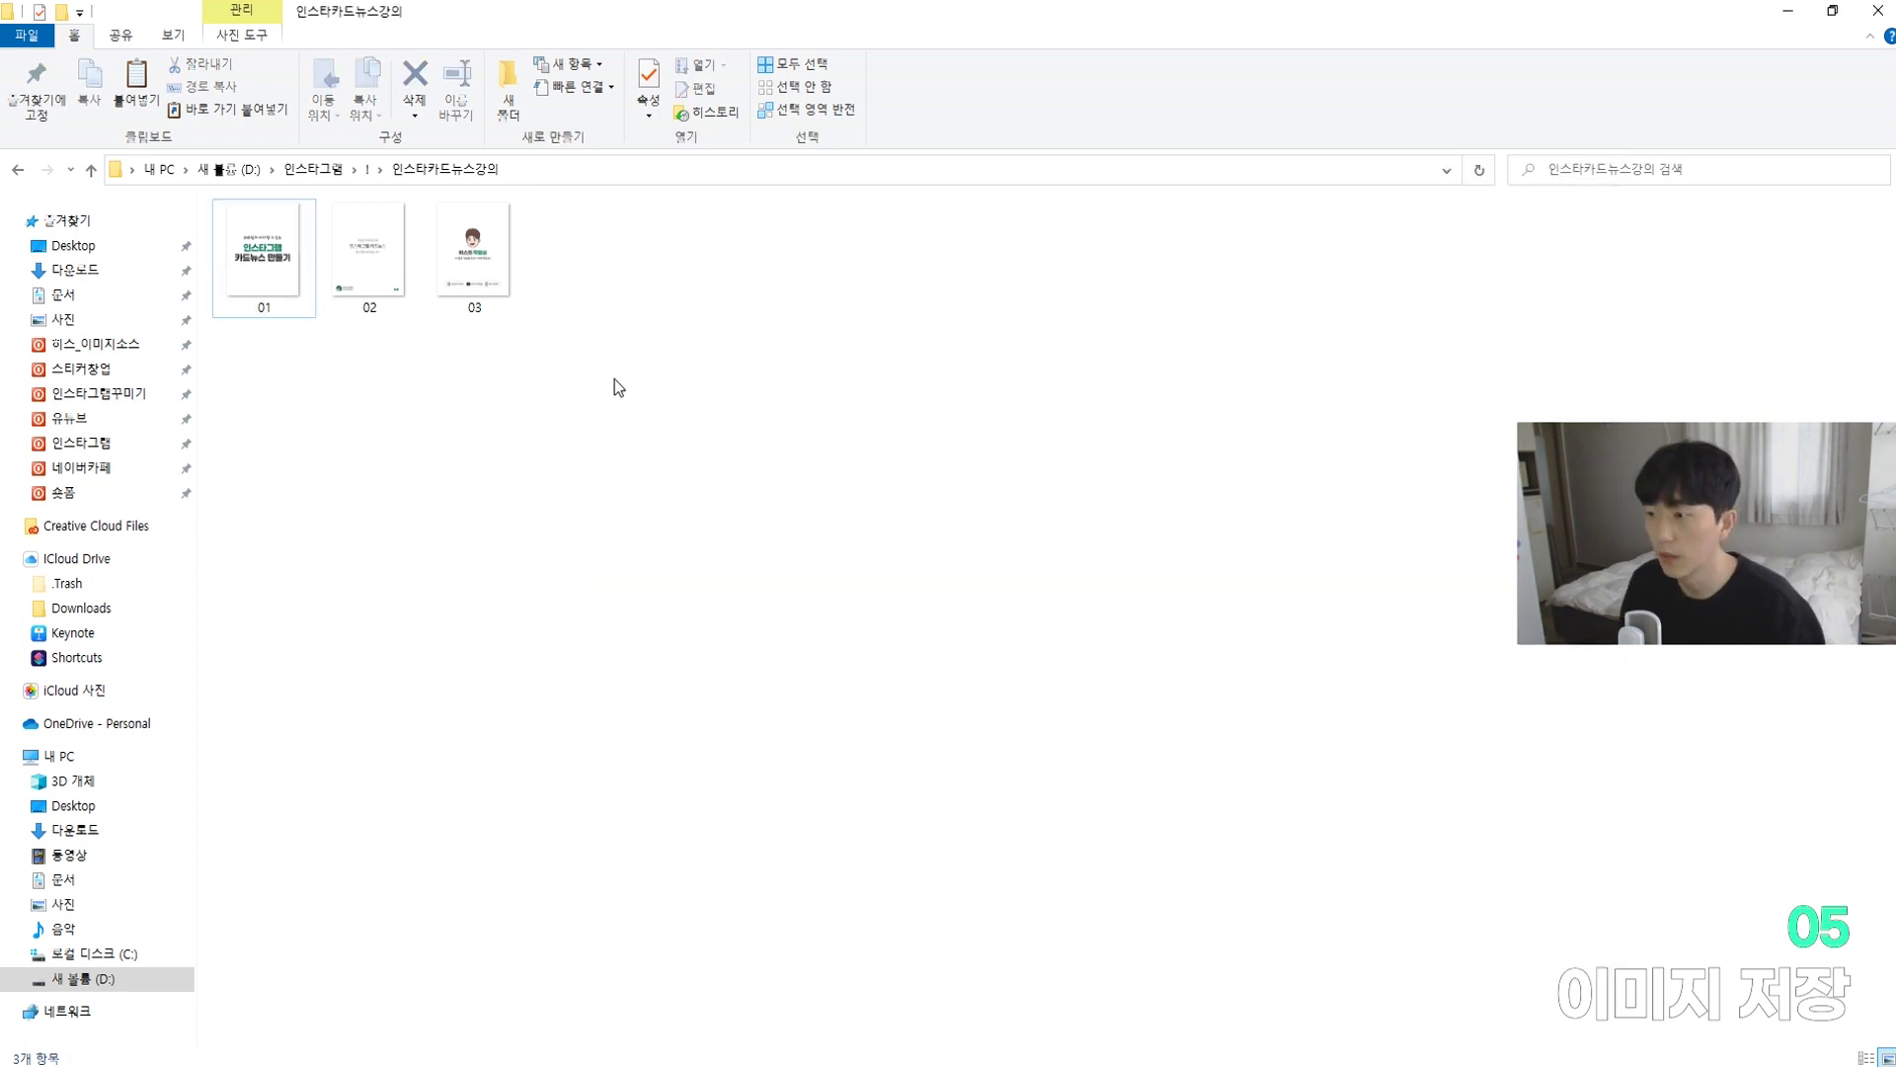